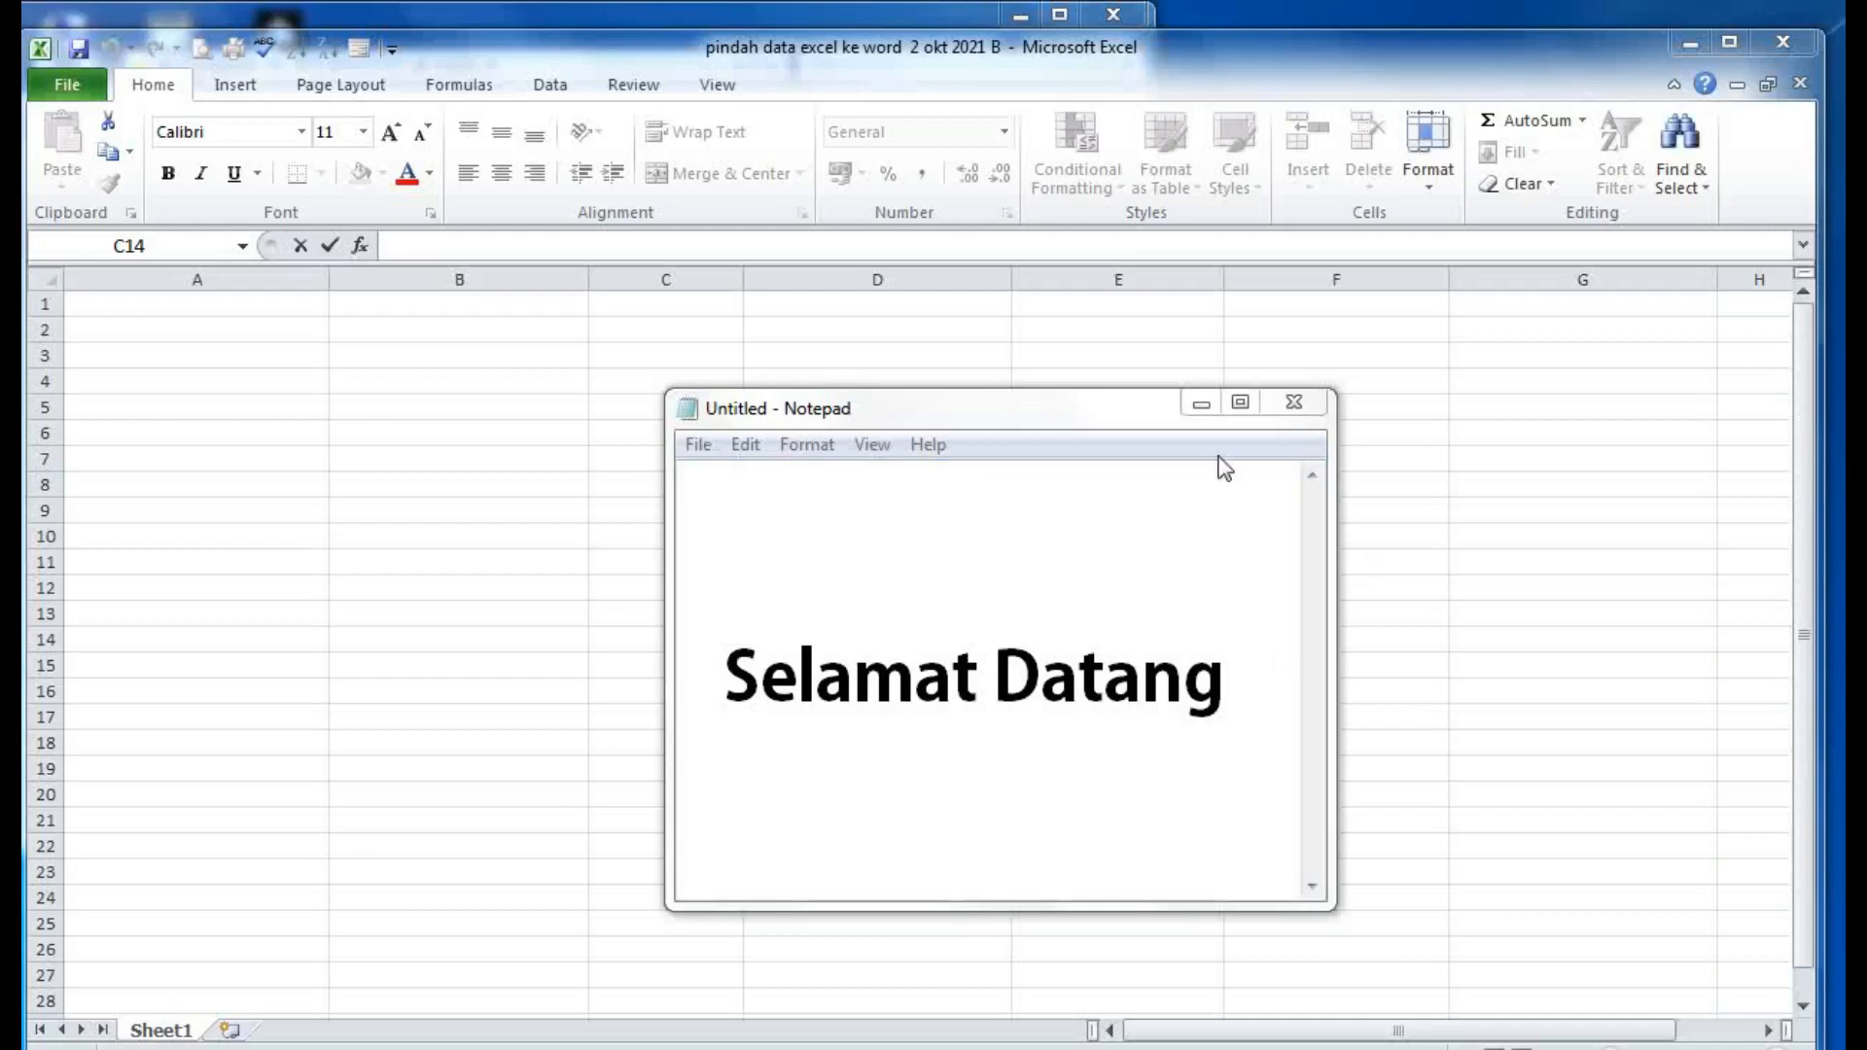
- Minimise the 'Selamat Datang' Notepad note to reveal the empty Excel workbook
click(1190, 404)
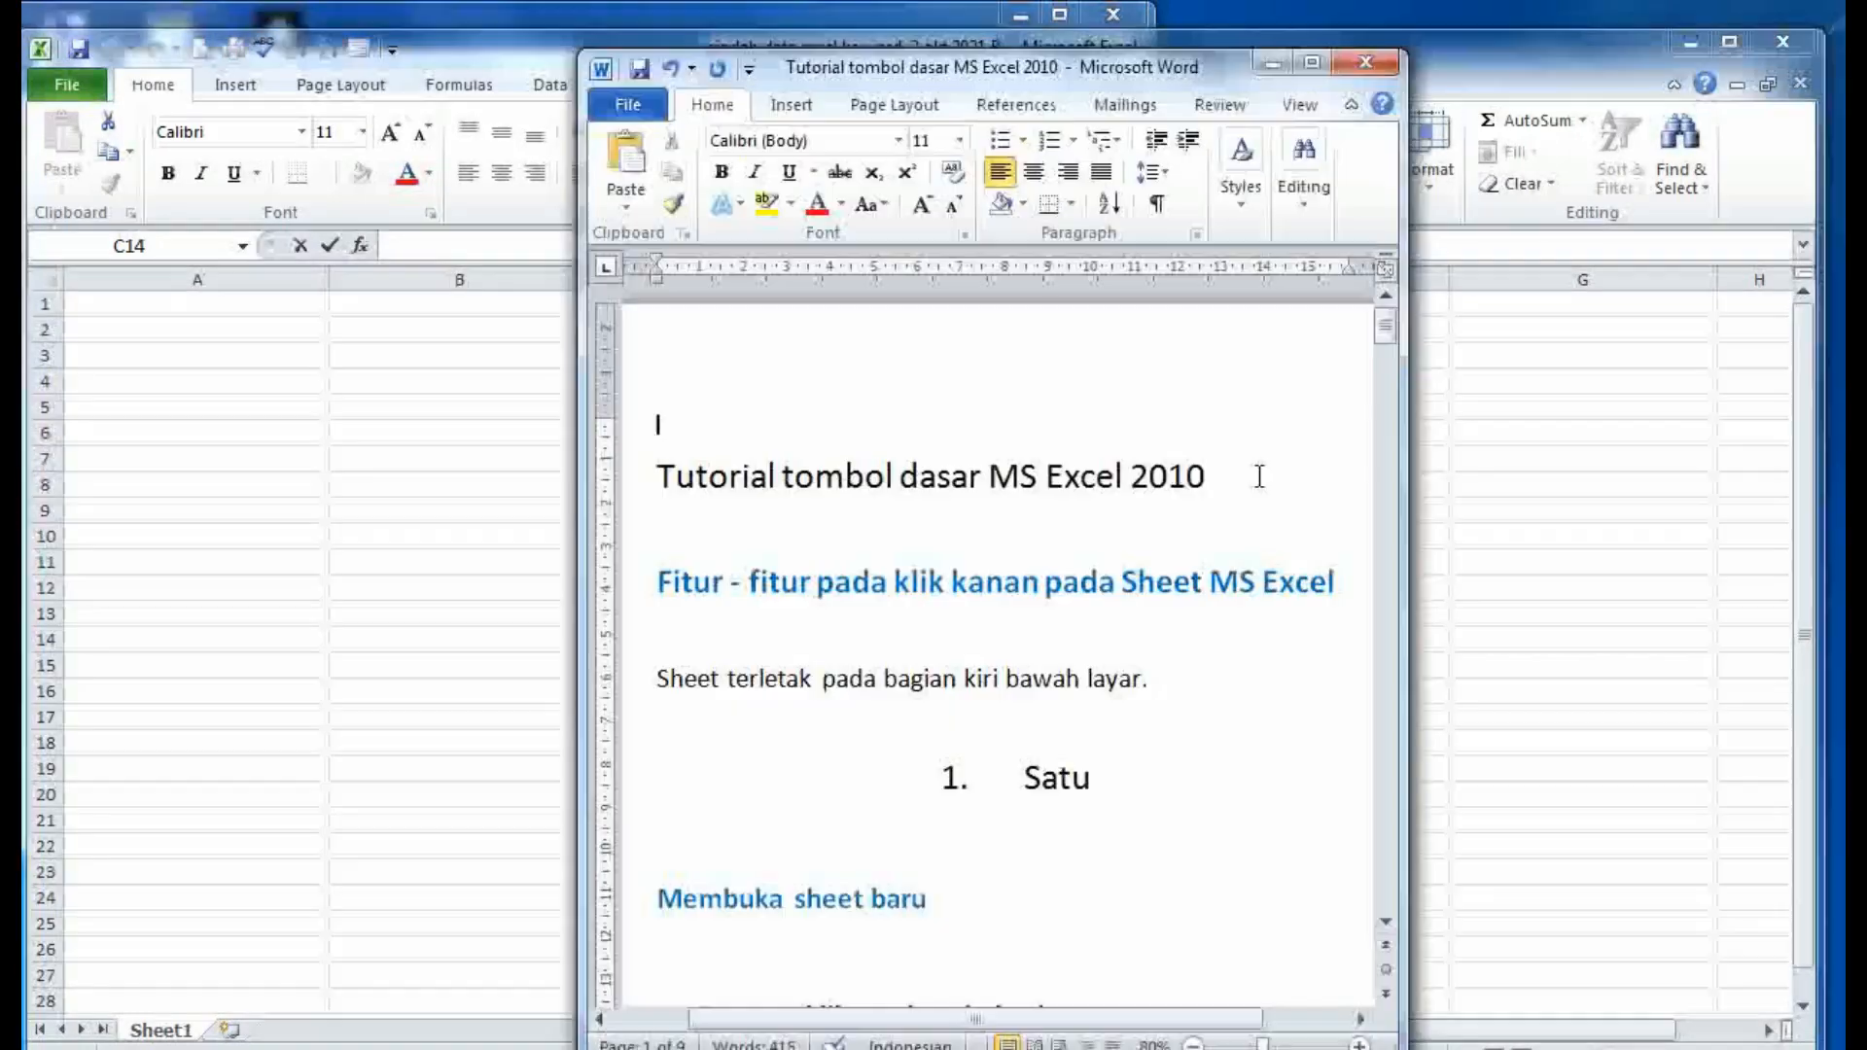
- In the Word notes, highlight the title, the right-click sheet features heading and the sheet-location sentence
drag(1259, 476, 822, 431)
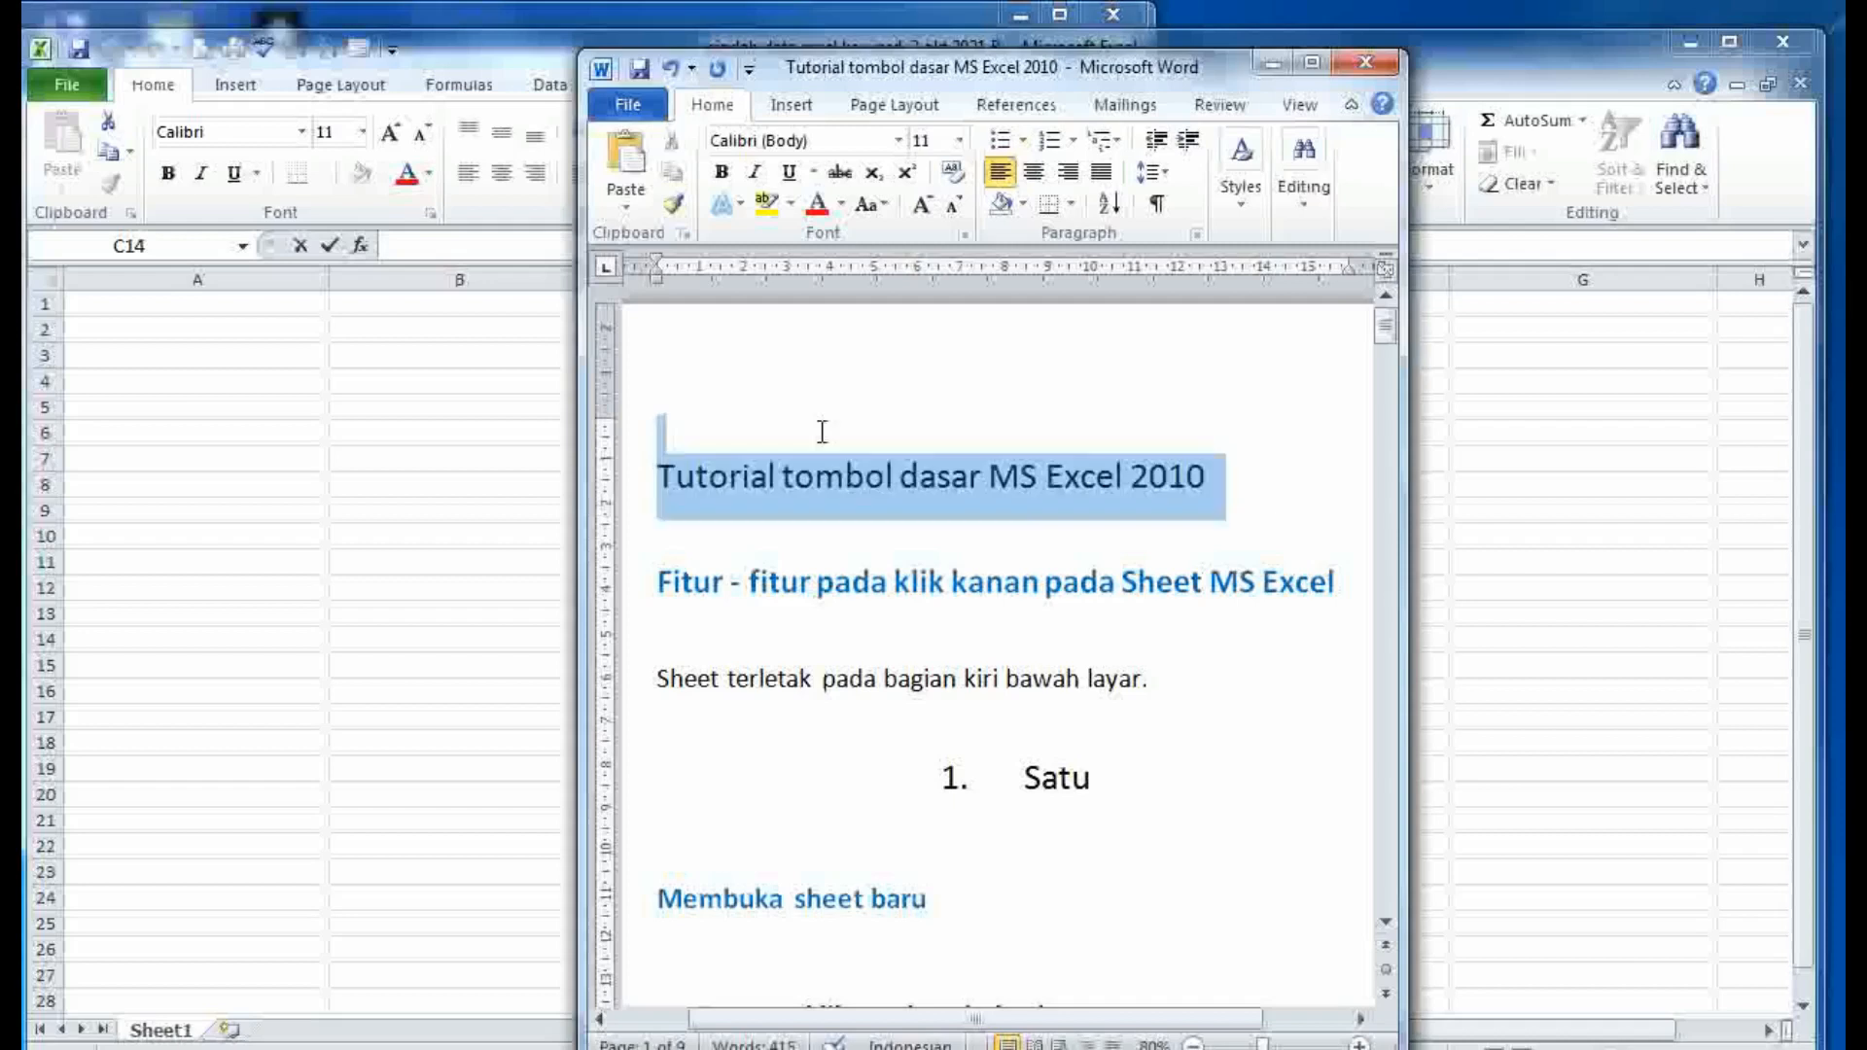
click(1189, 517)
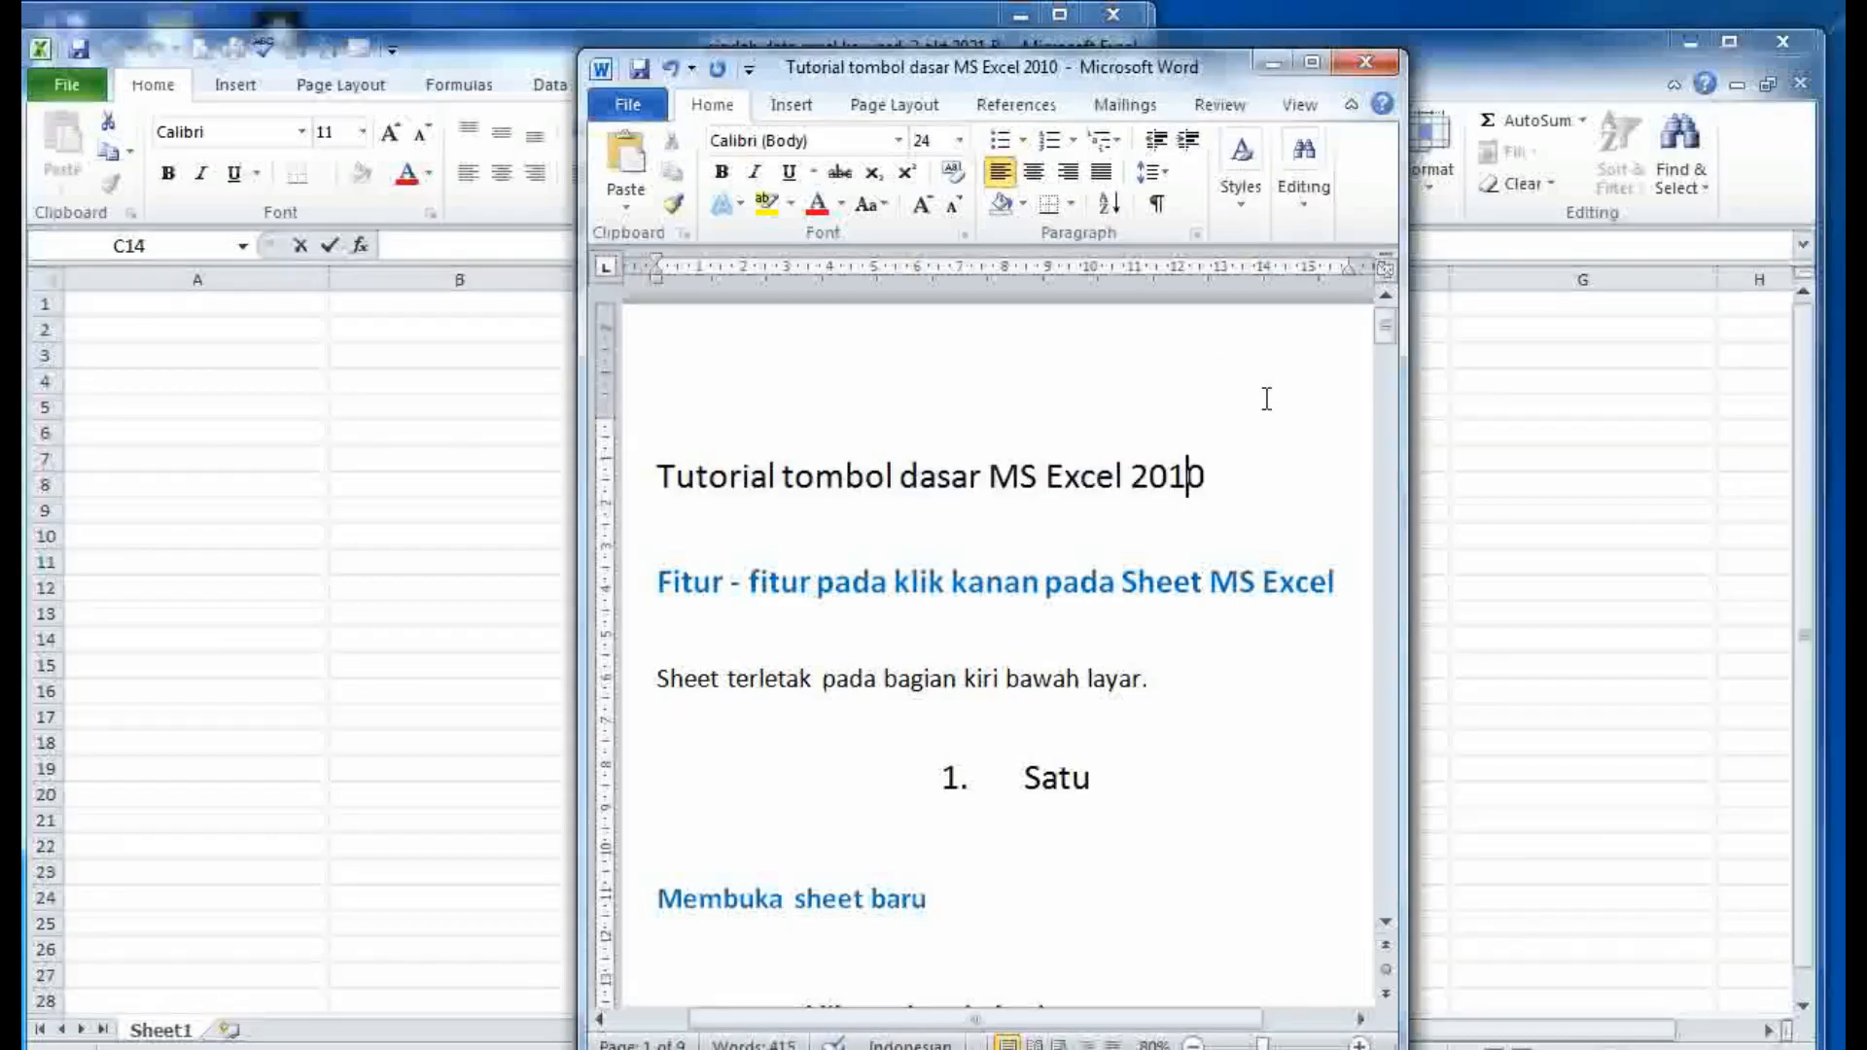
drag(1347, 582, 656, 583)
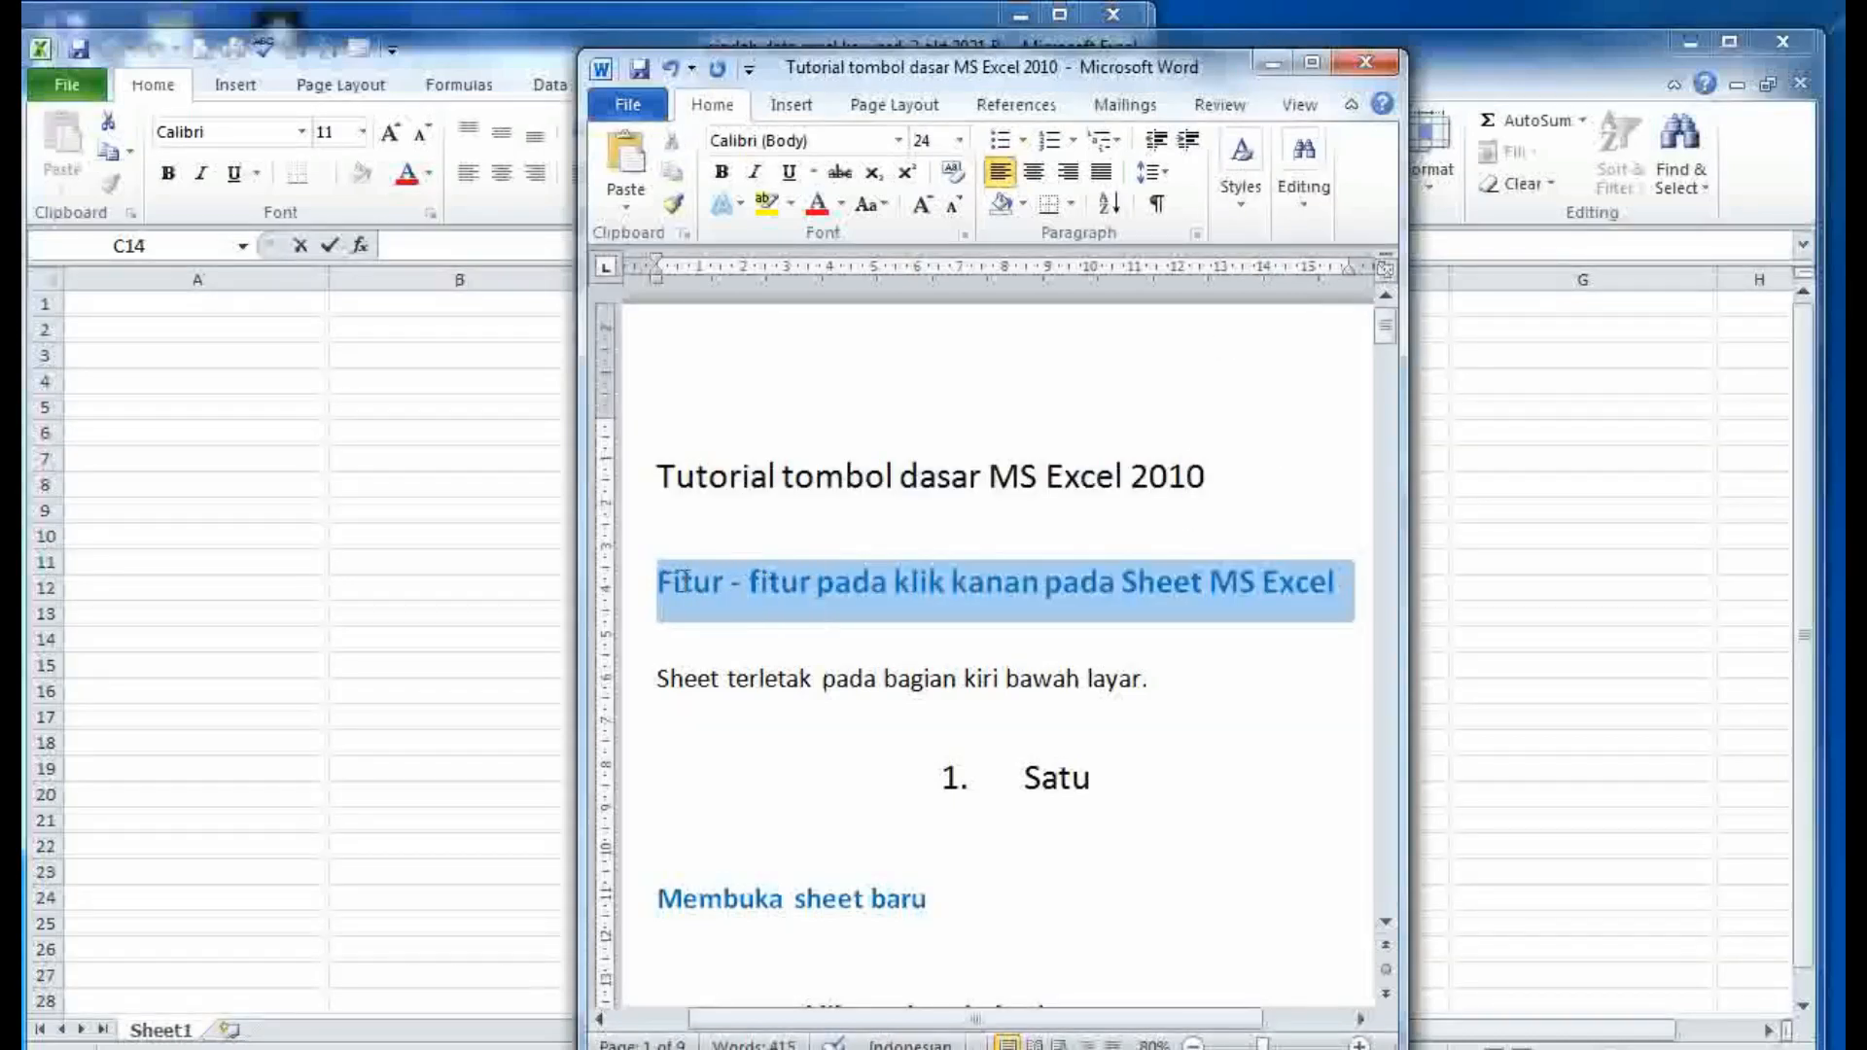
click(745, 583)
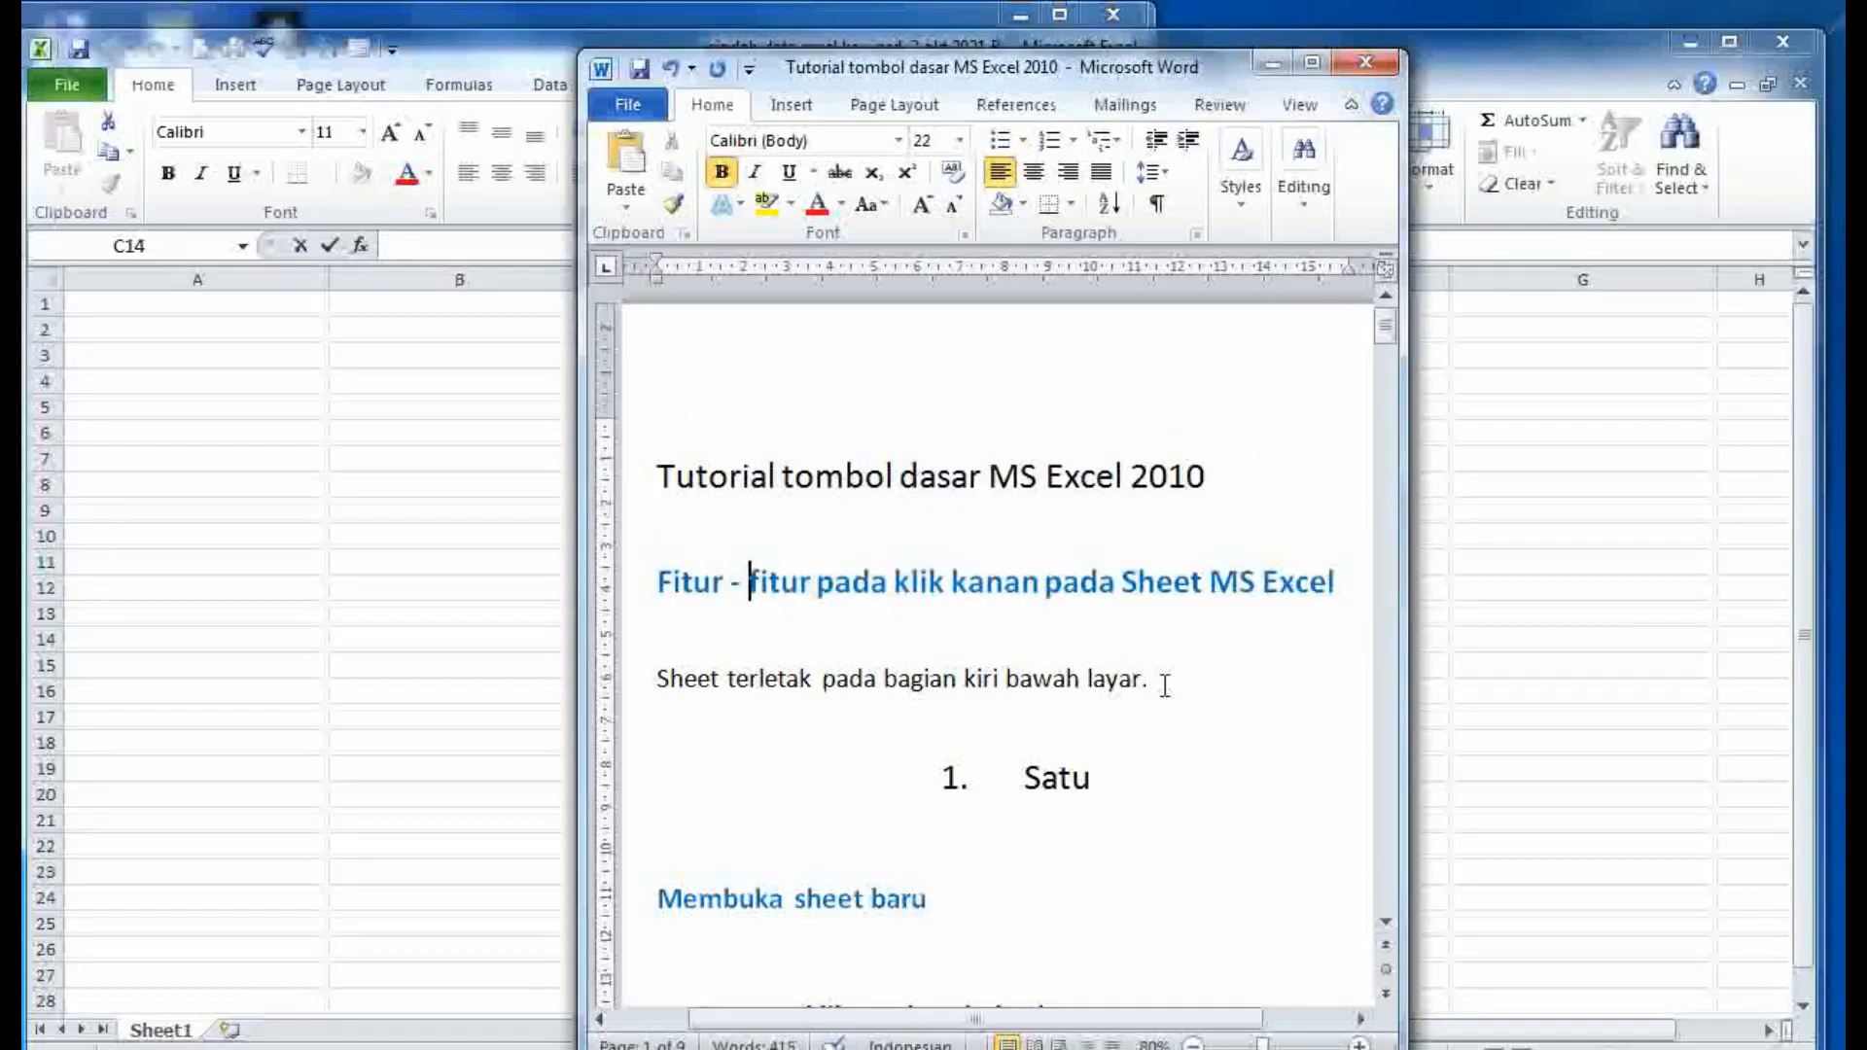
drag(1156, 678, 679, 697)
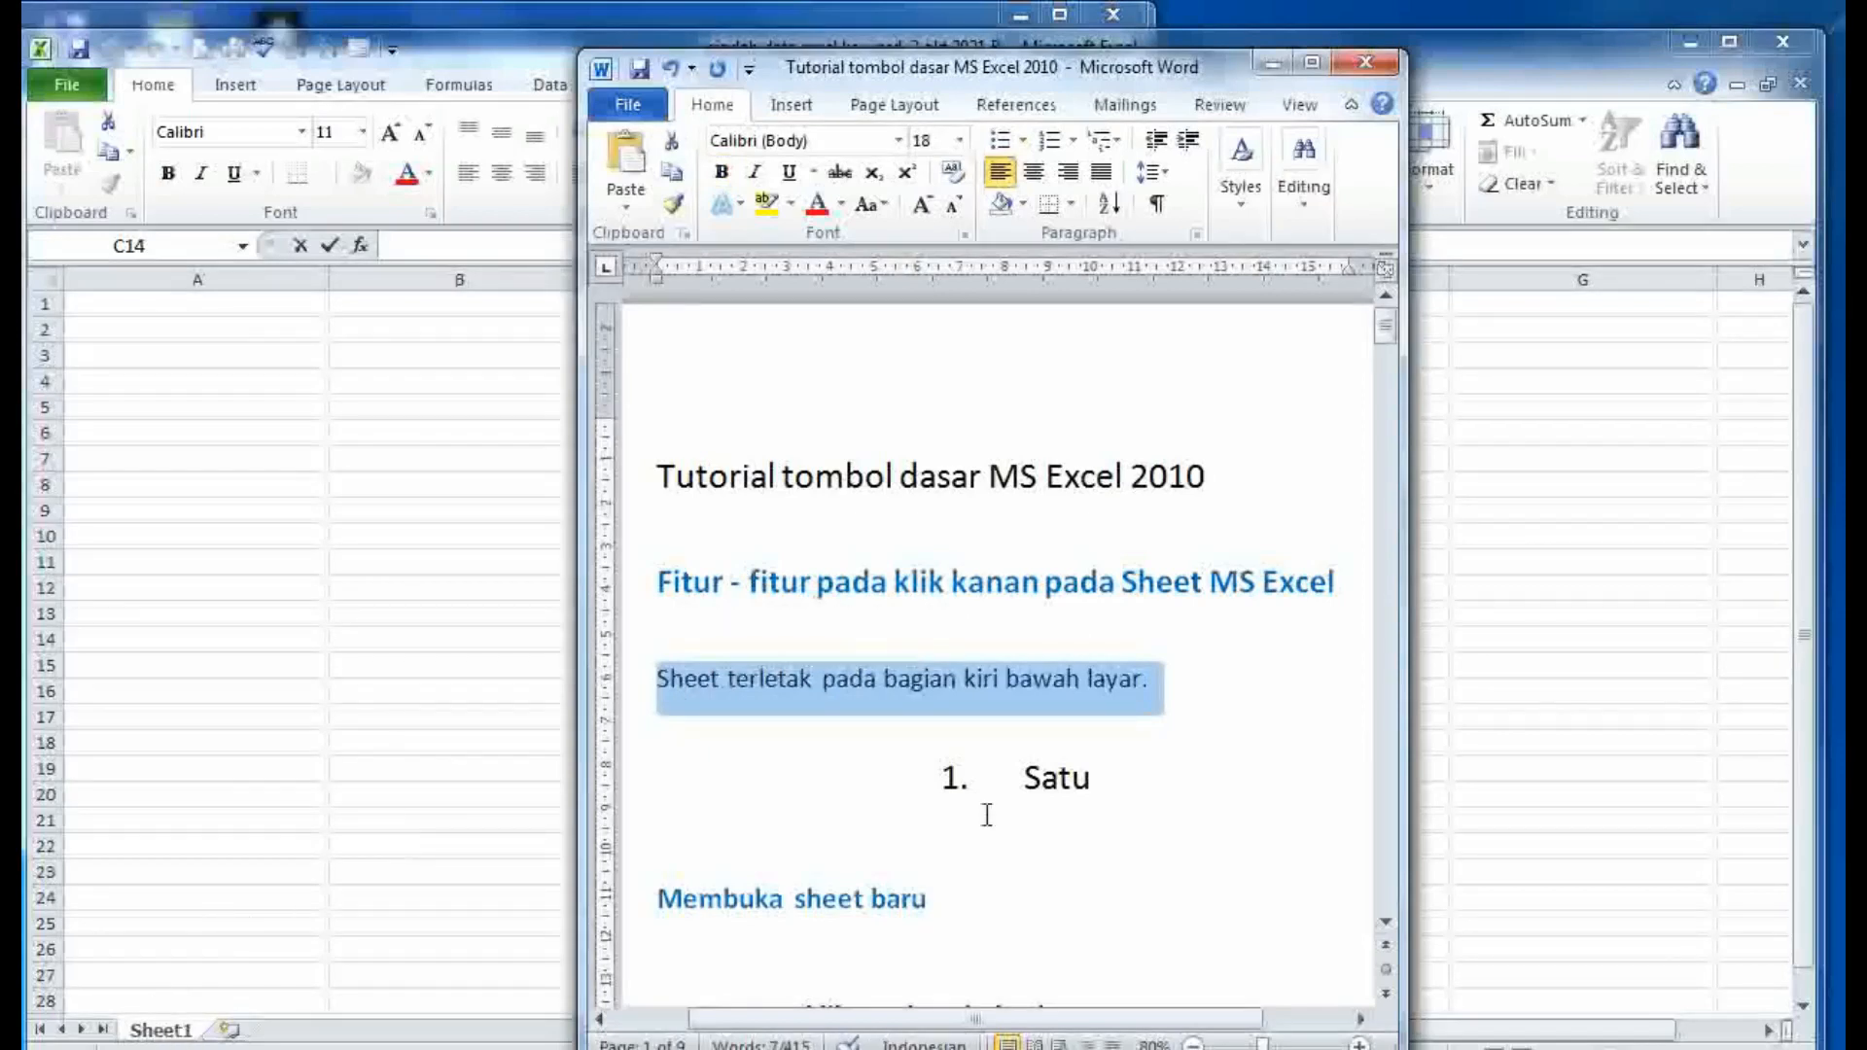
click(1016, 854)
- Read the 'Membuka sheet baru' heading and its list items A and B, then return to Excel
scroll(1015, 855, down, 2)
drag(1008, 815, 727, 805)
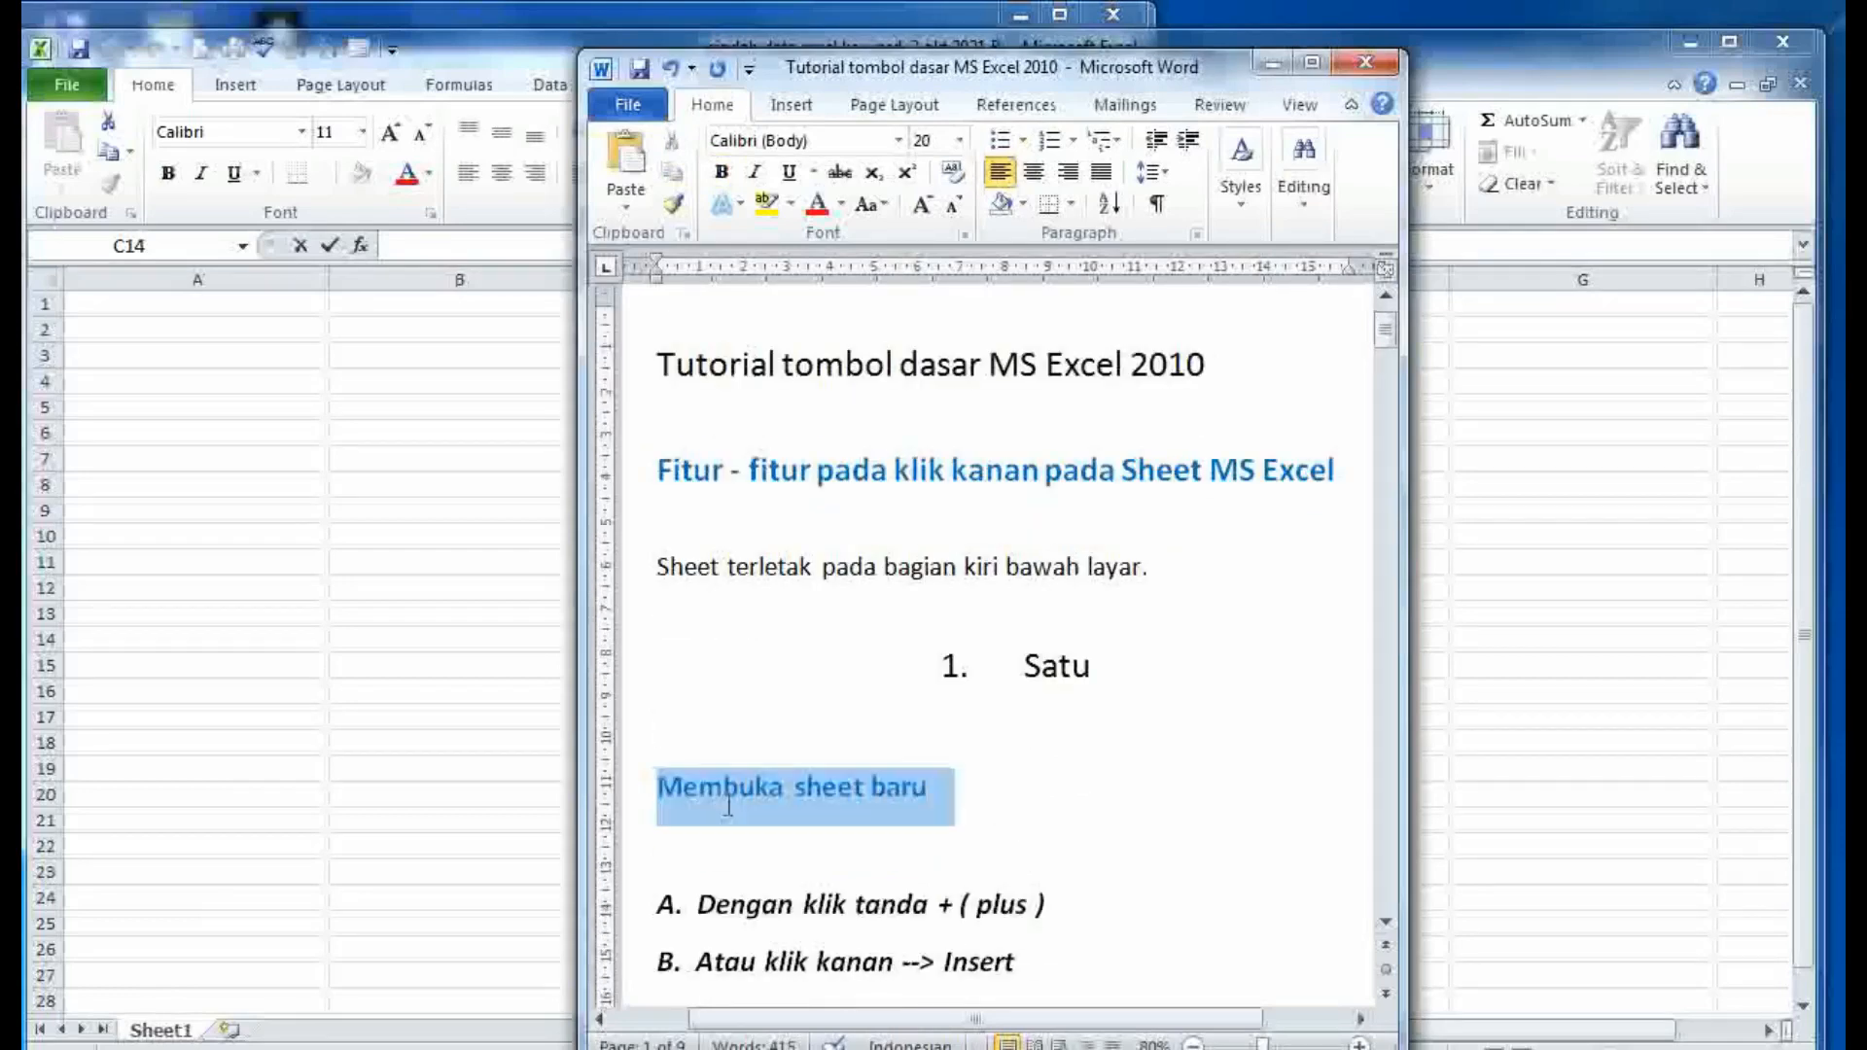
click(1216, 775)
scroll(1216, 775, down, 2)
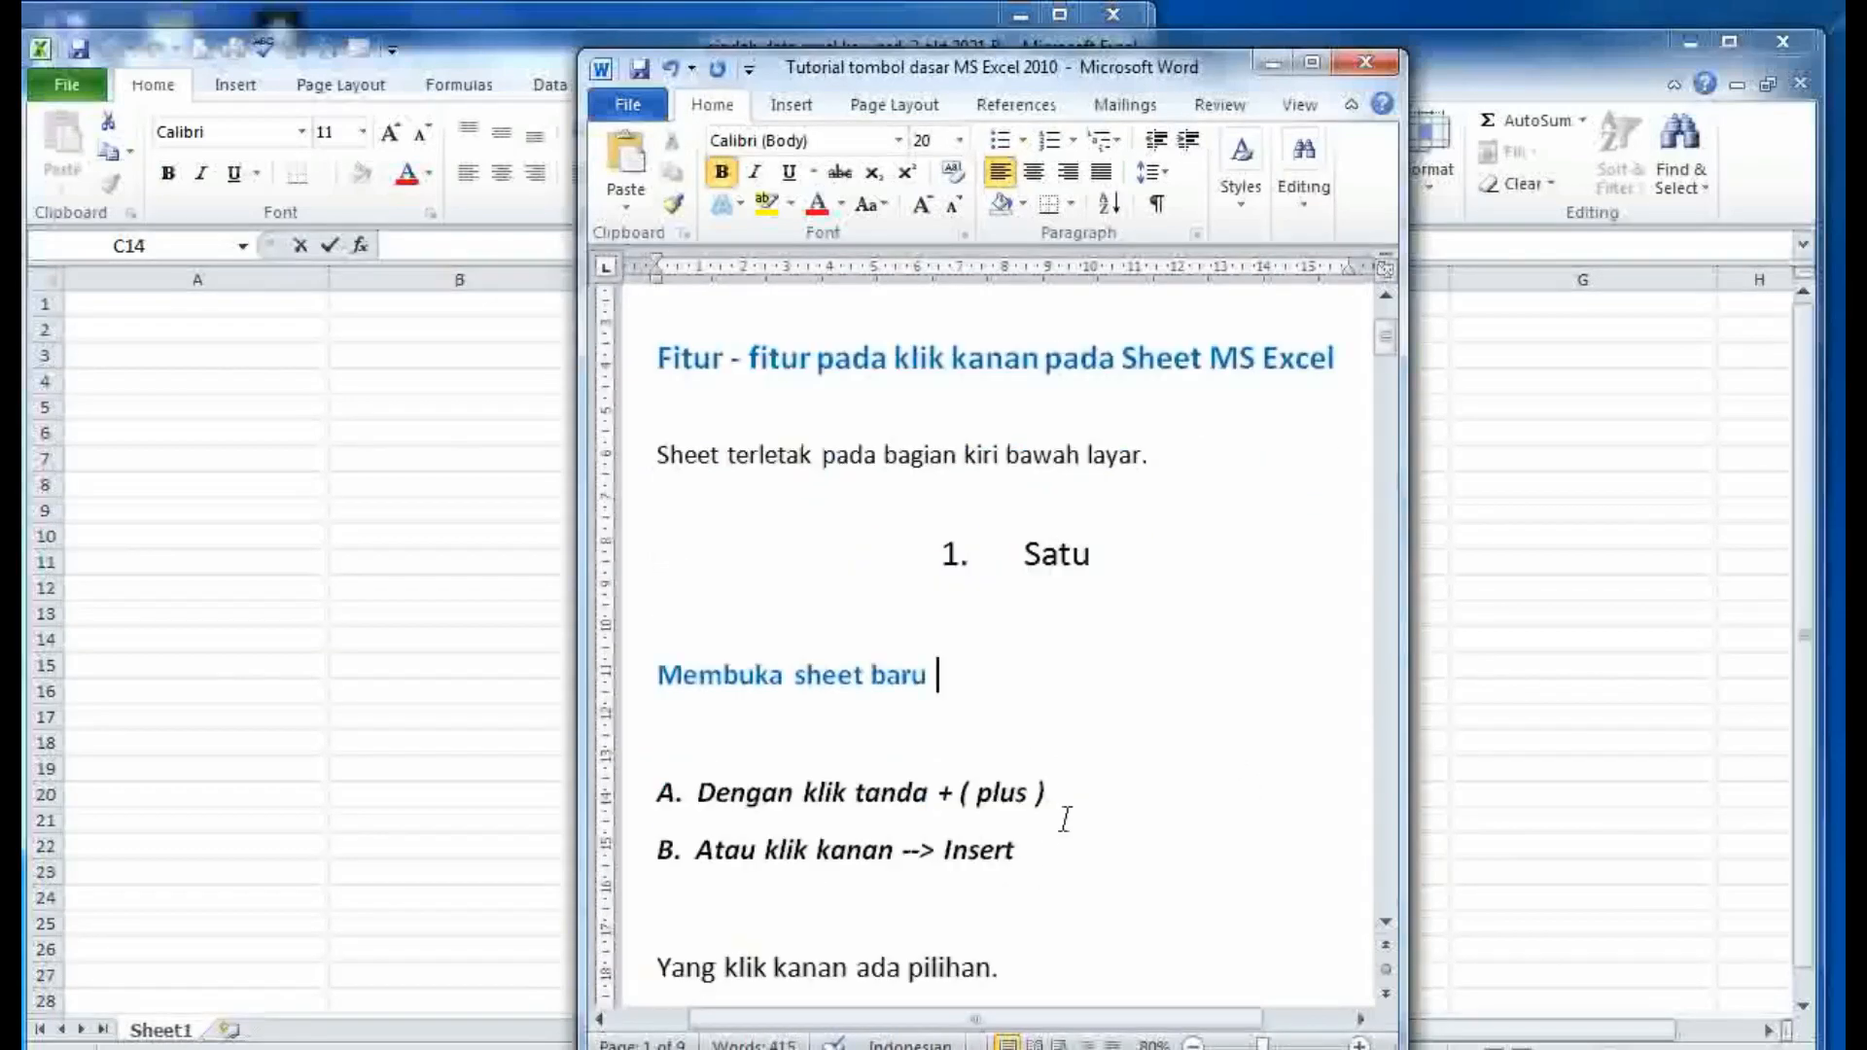
drag(1050, 852, 555, 784)
click(1135, 866)
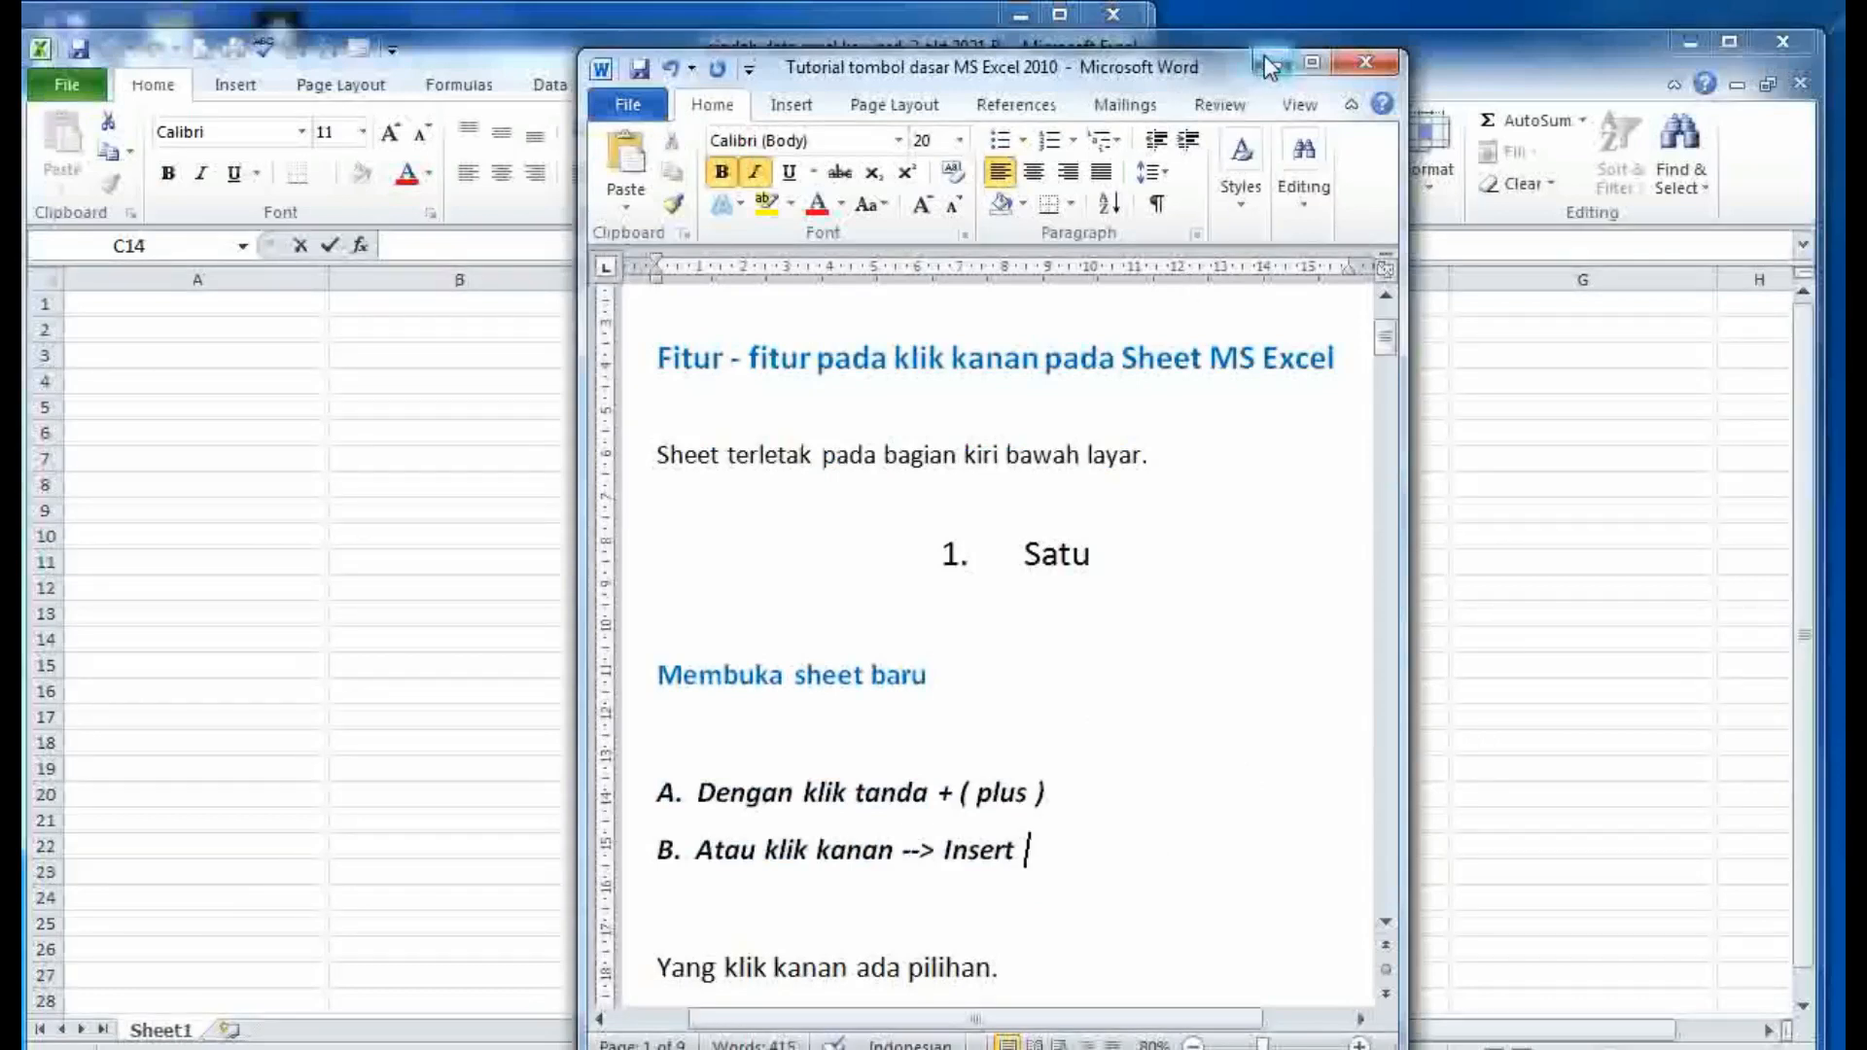
click(139, 1033)
- Insert a blank worksheet, Sheet2, from Sheet1's Insert dialog and toggle between the Sheet1 and Sheet2 tabs
right_click(144, 1032)
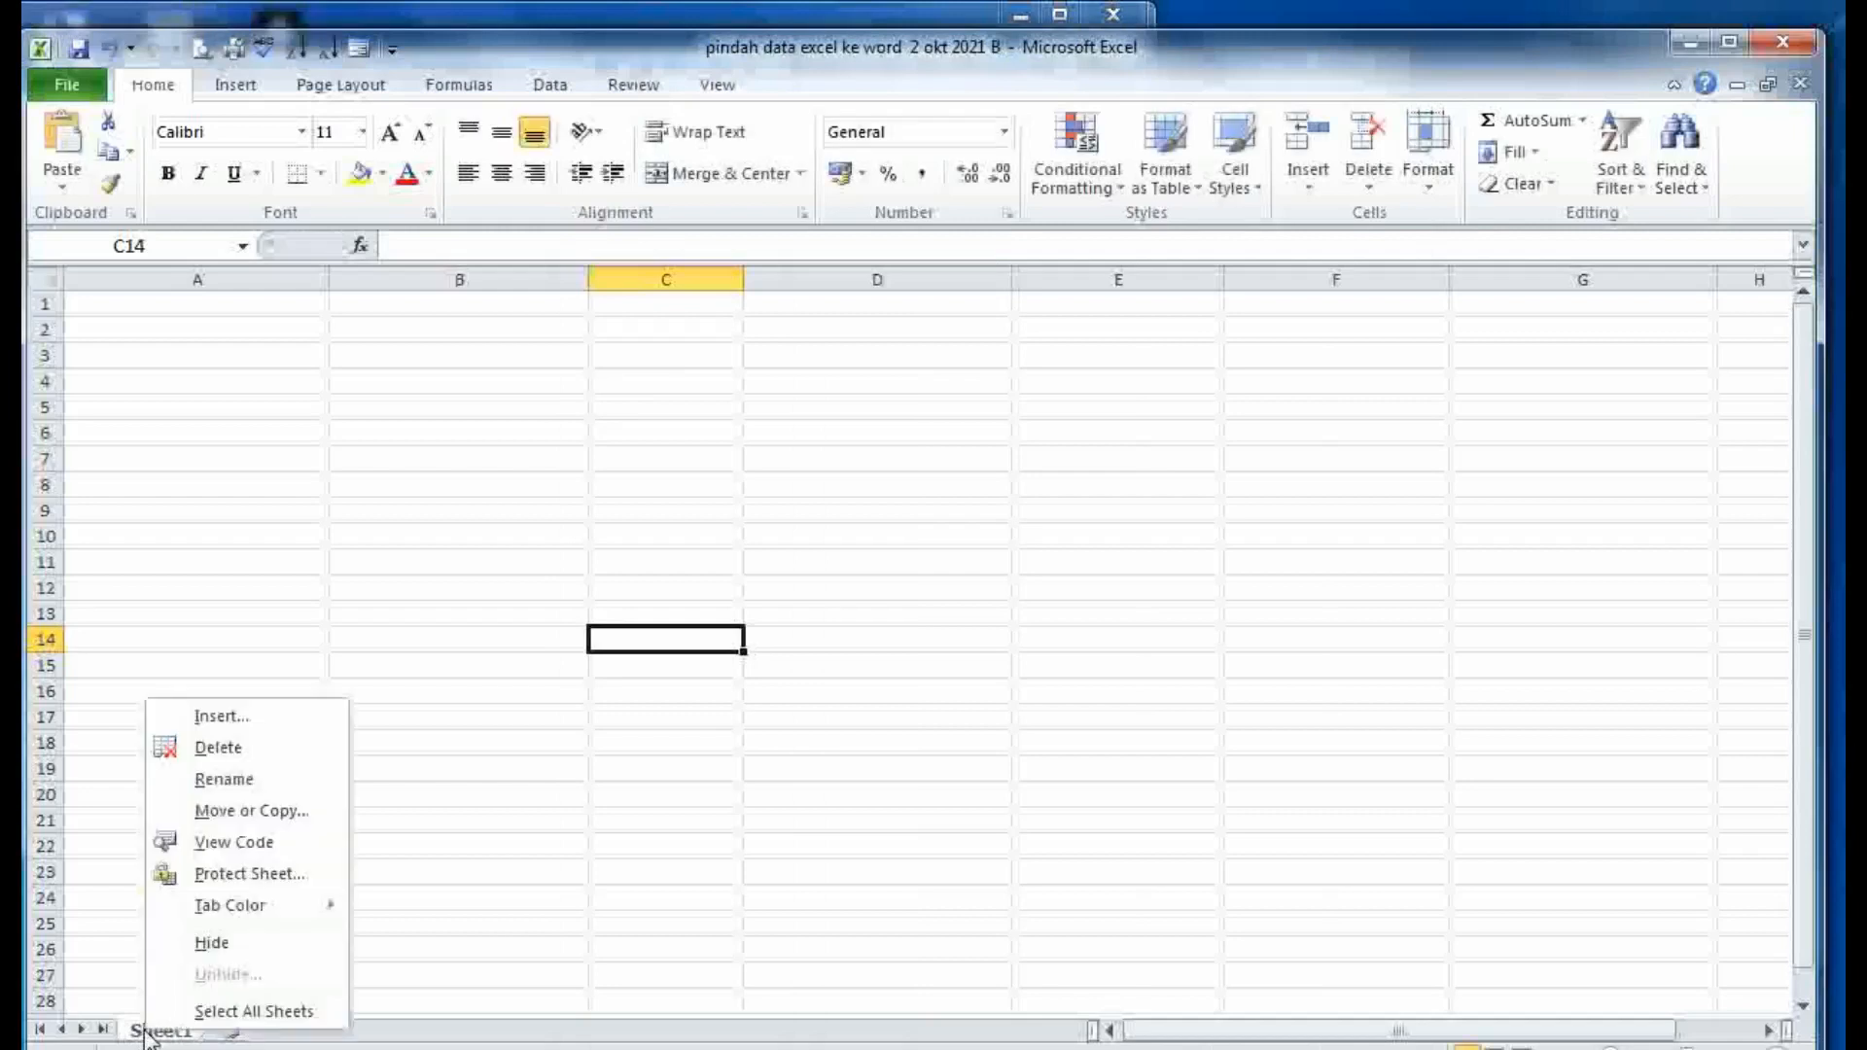
click(223, 718)
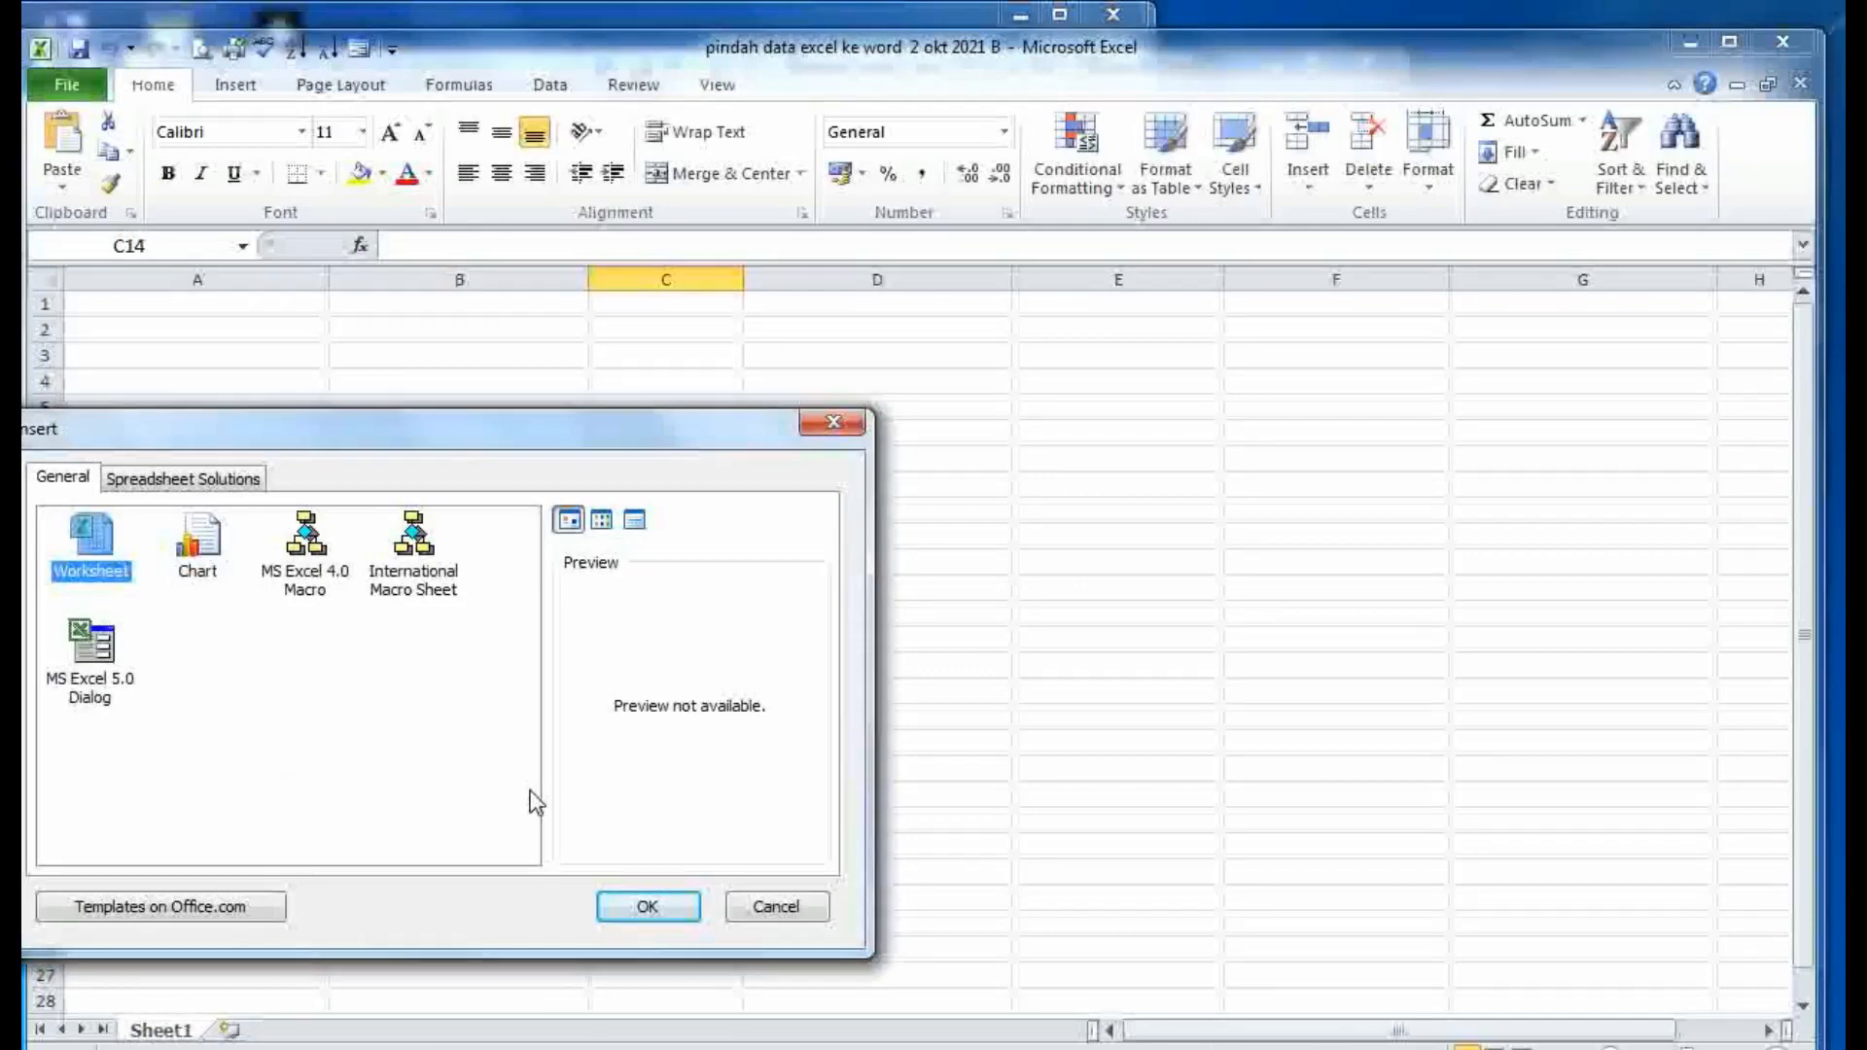
click(647, 907)
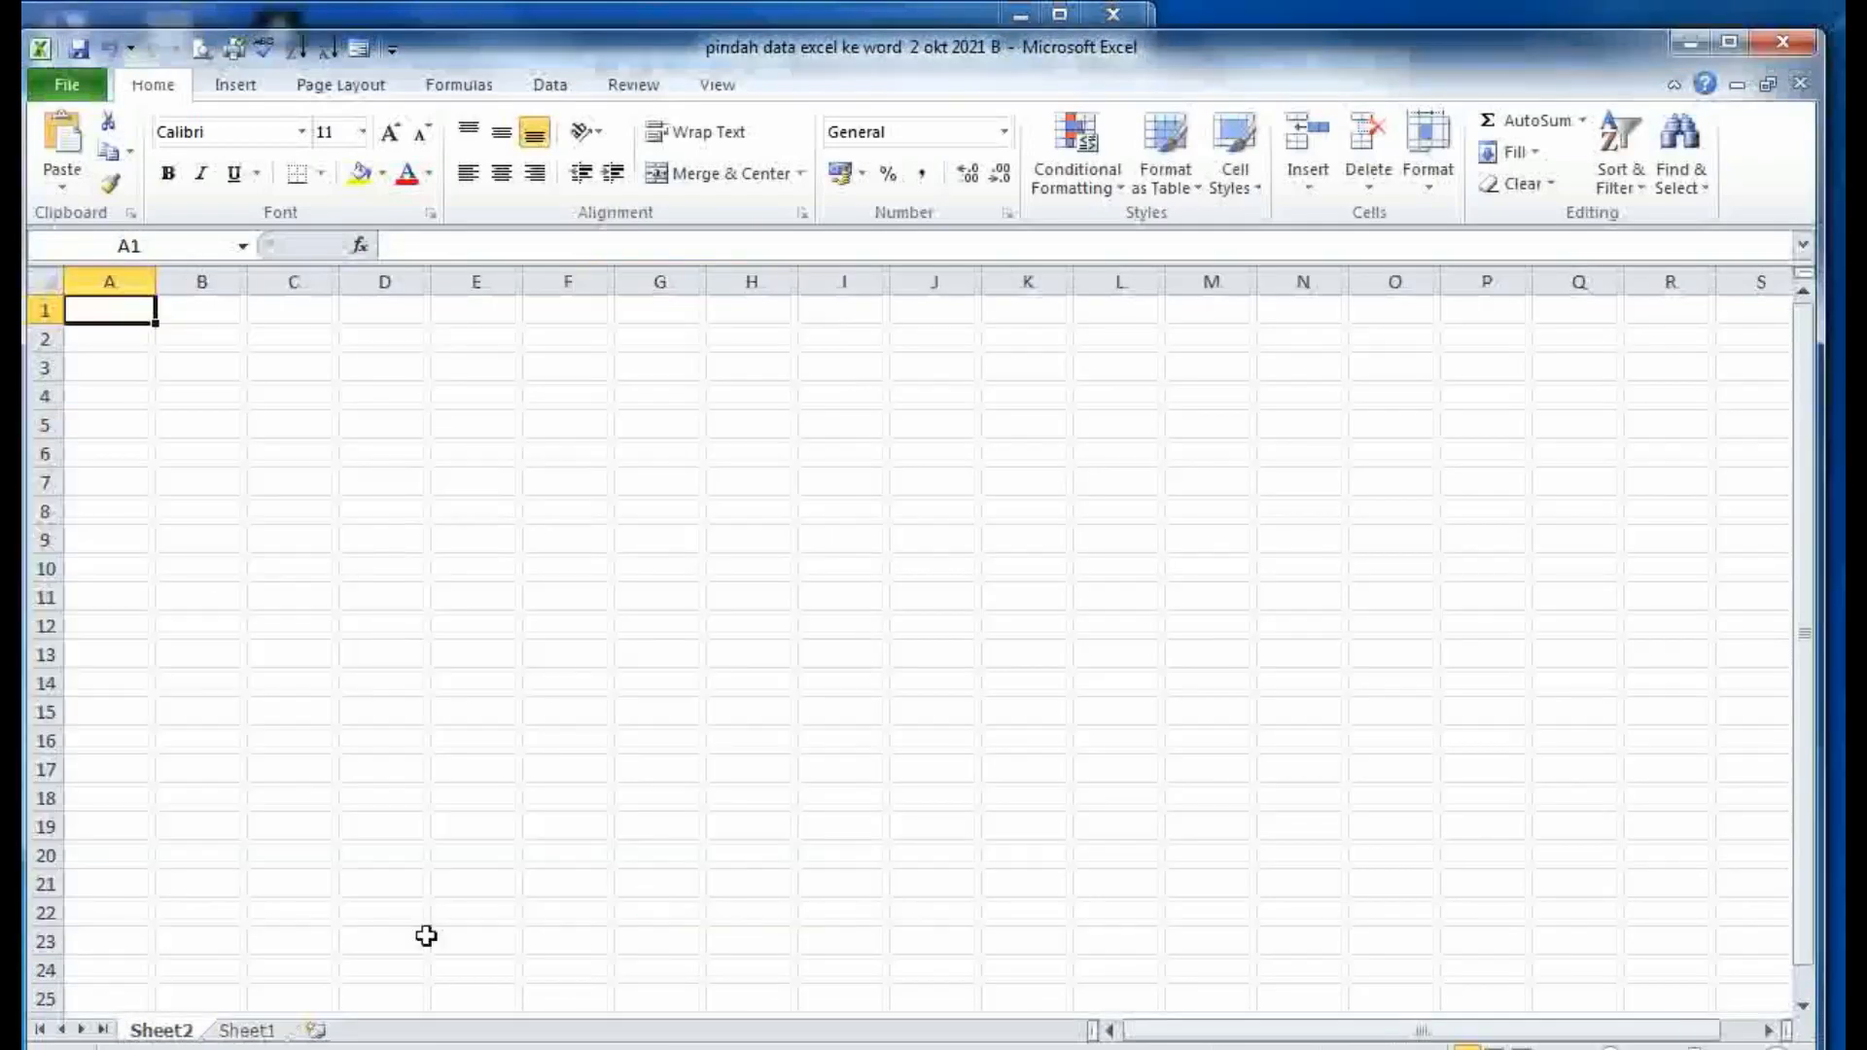
click(236, 1033)
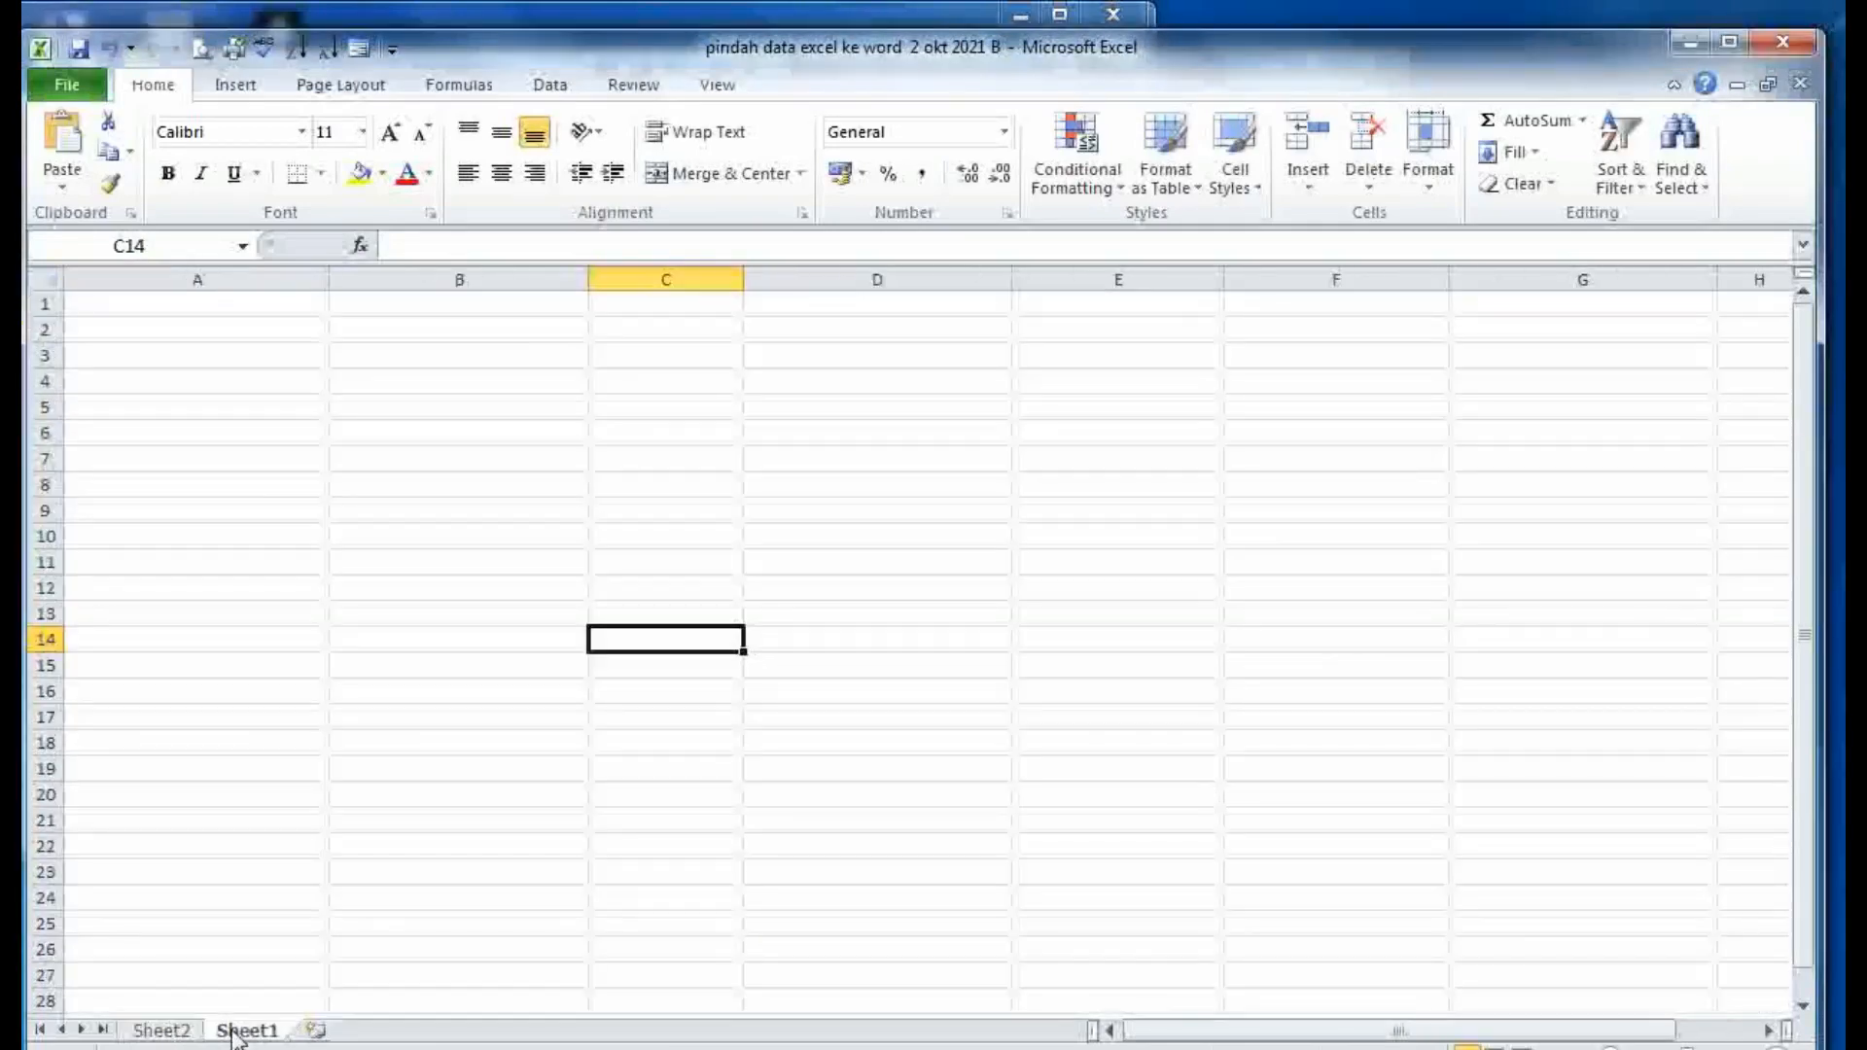
click(165, 1033)
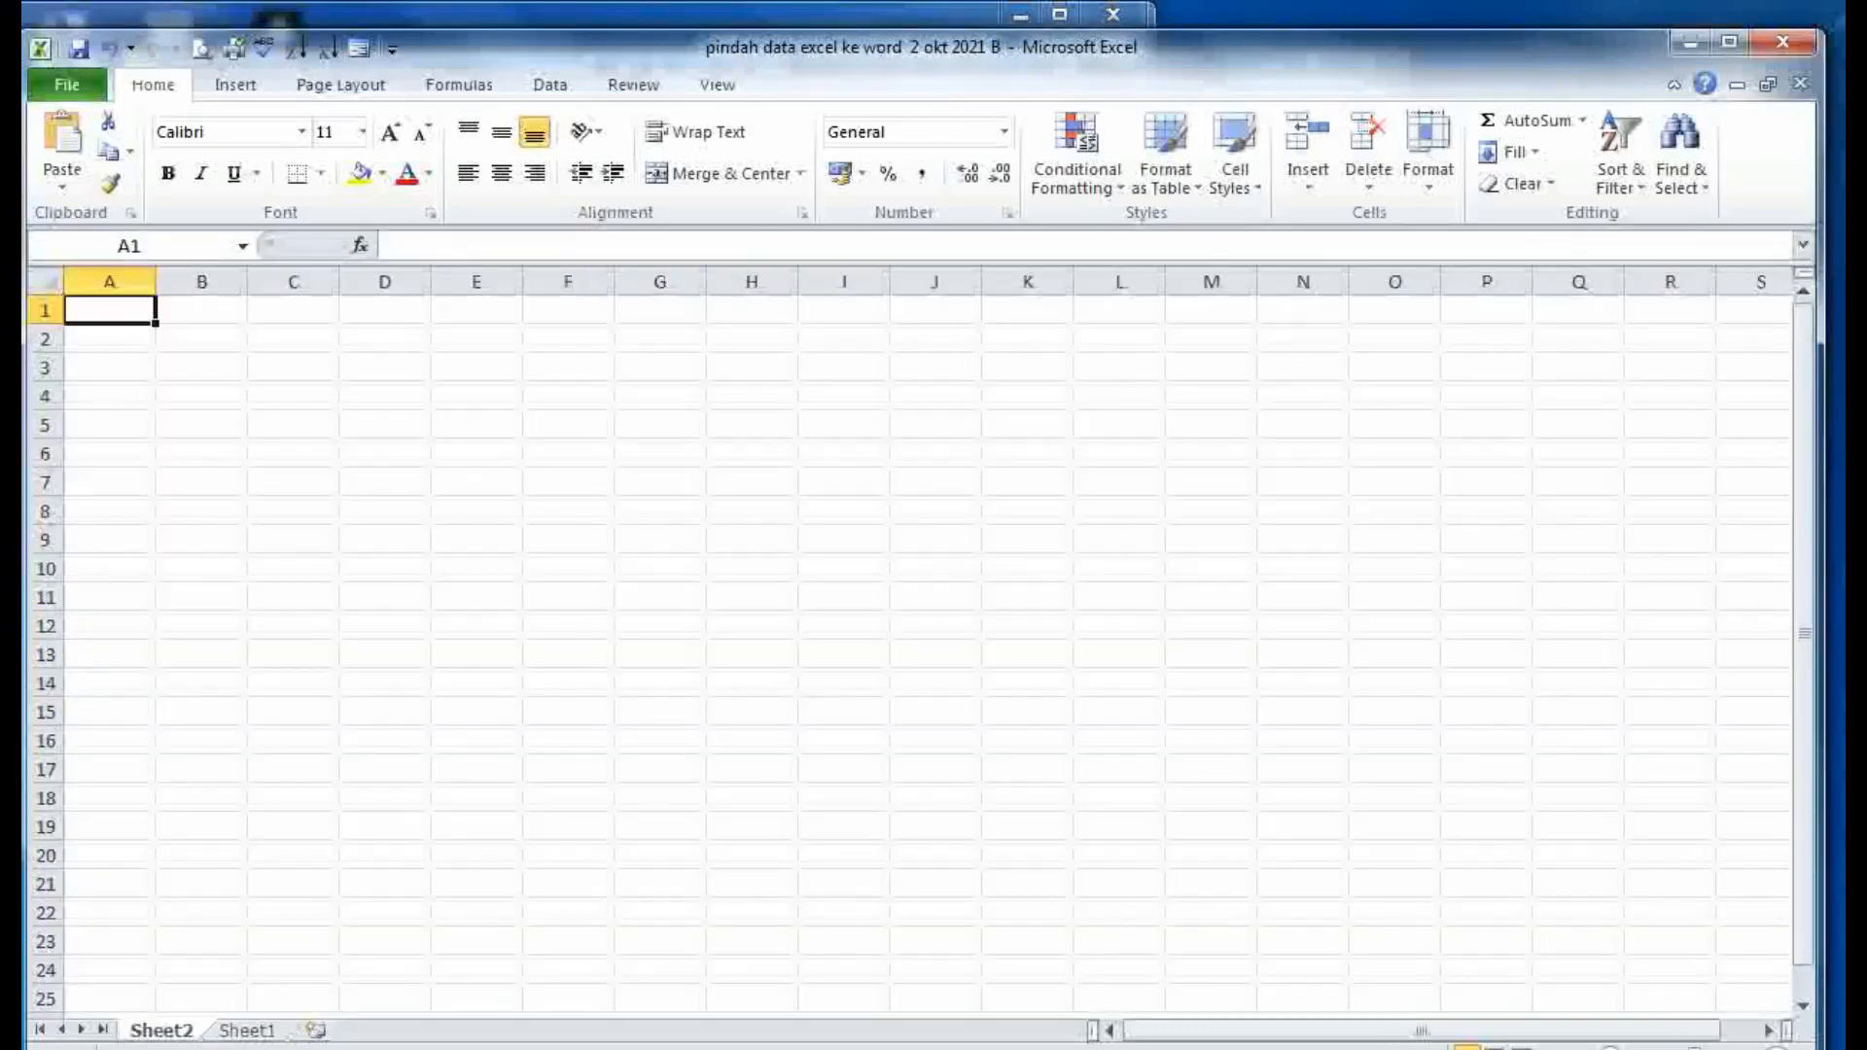
click(236, 1032)
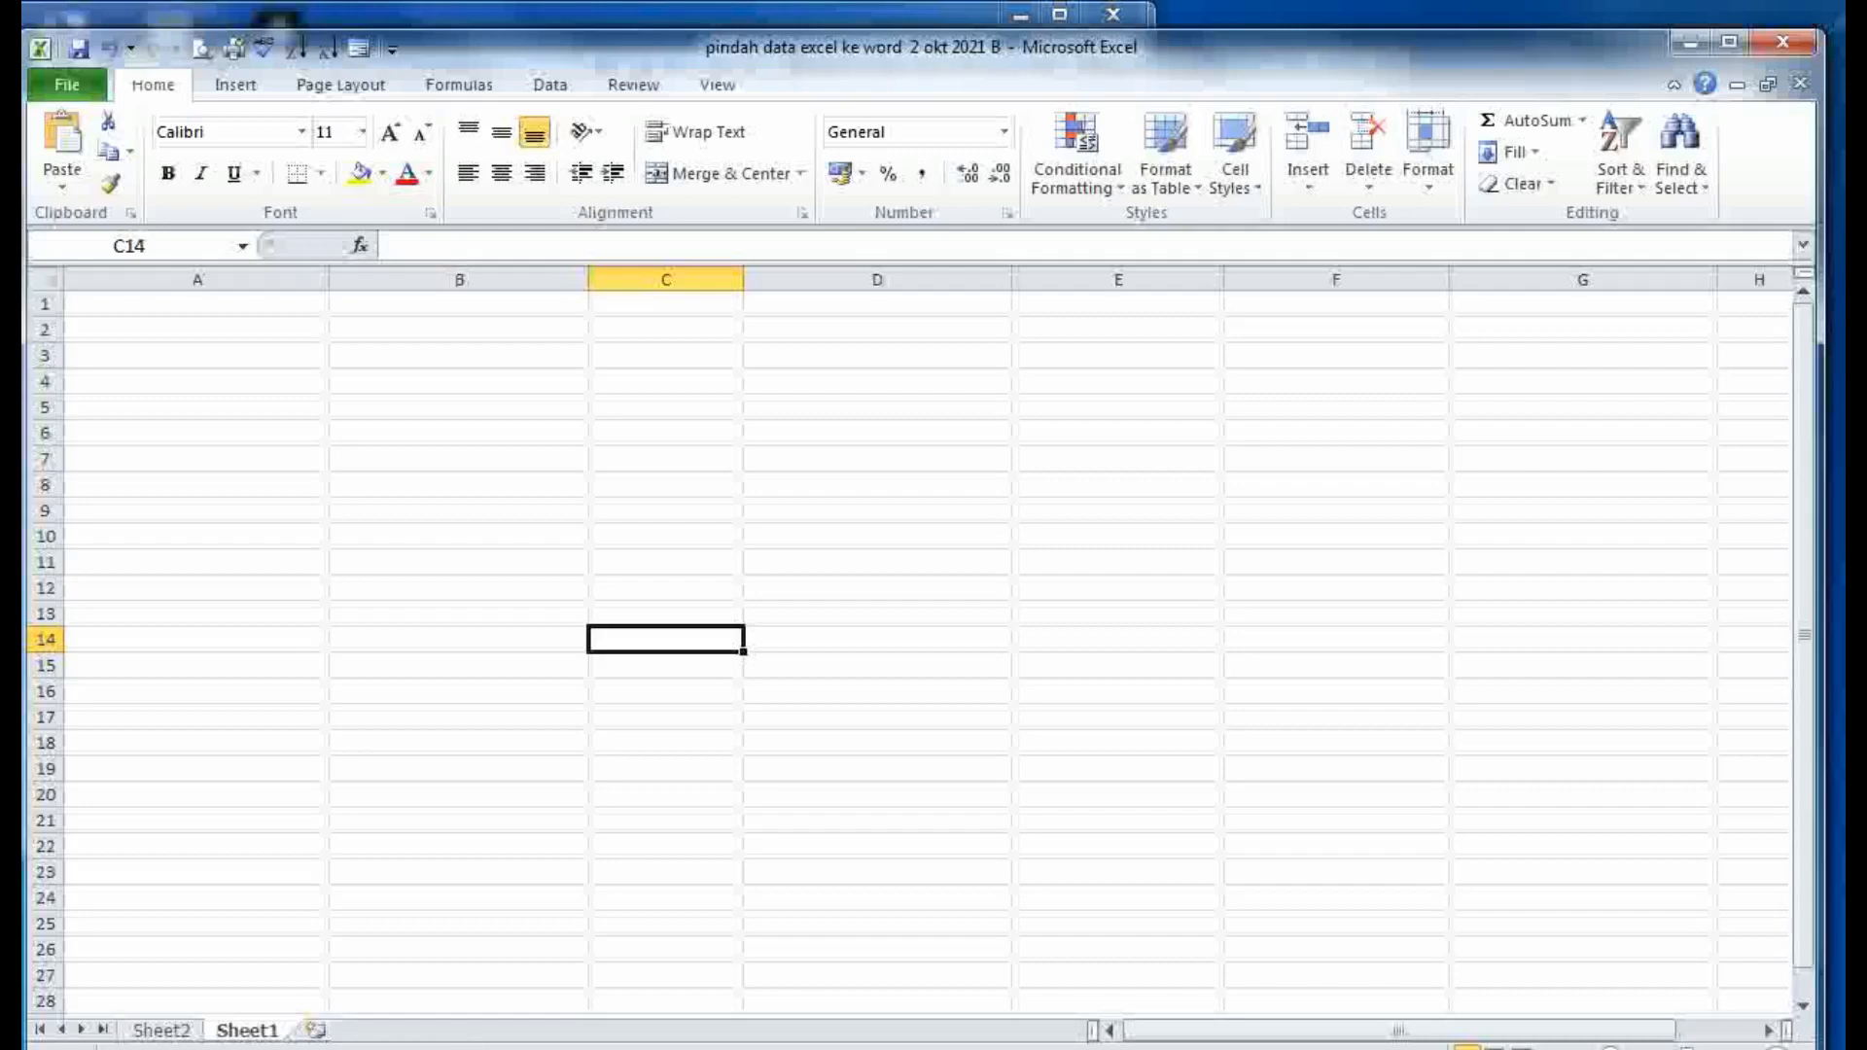
- Restore and re-minimise the Notepad note, scroll further through the Word notes, then return to Excel
click(686, 1049)
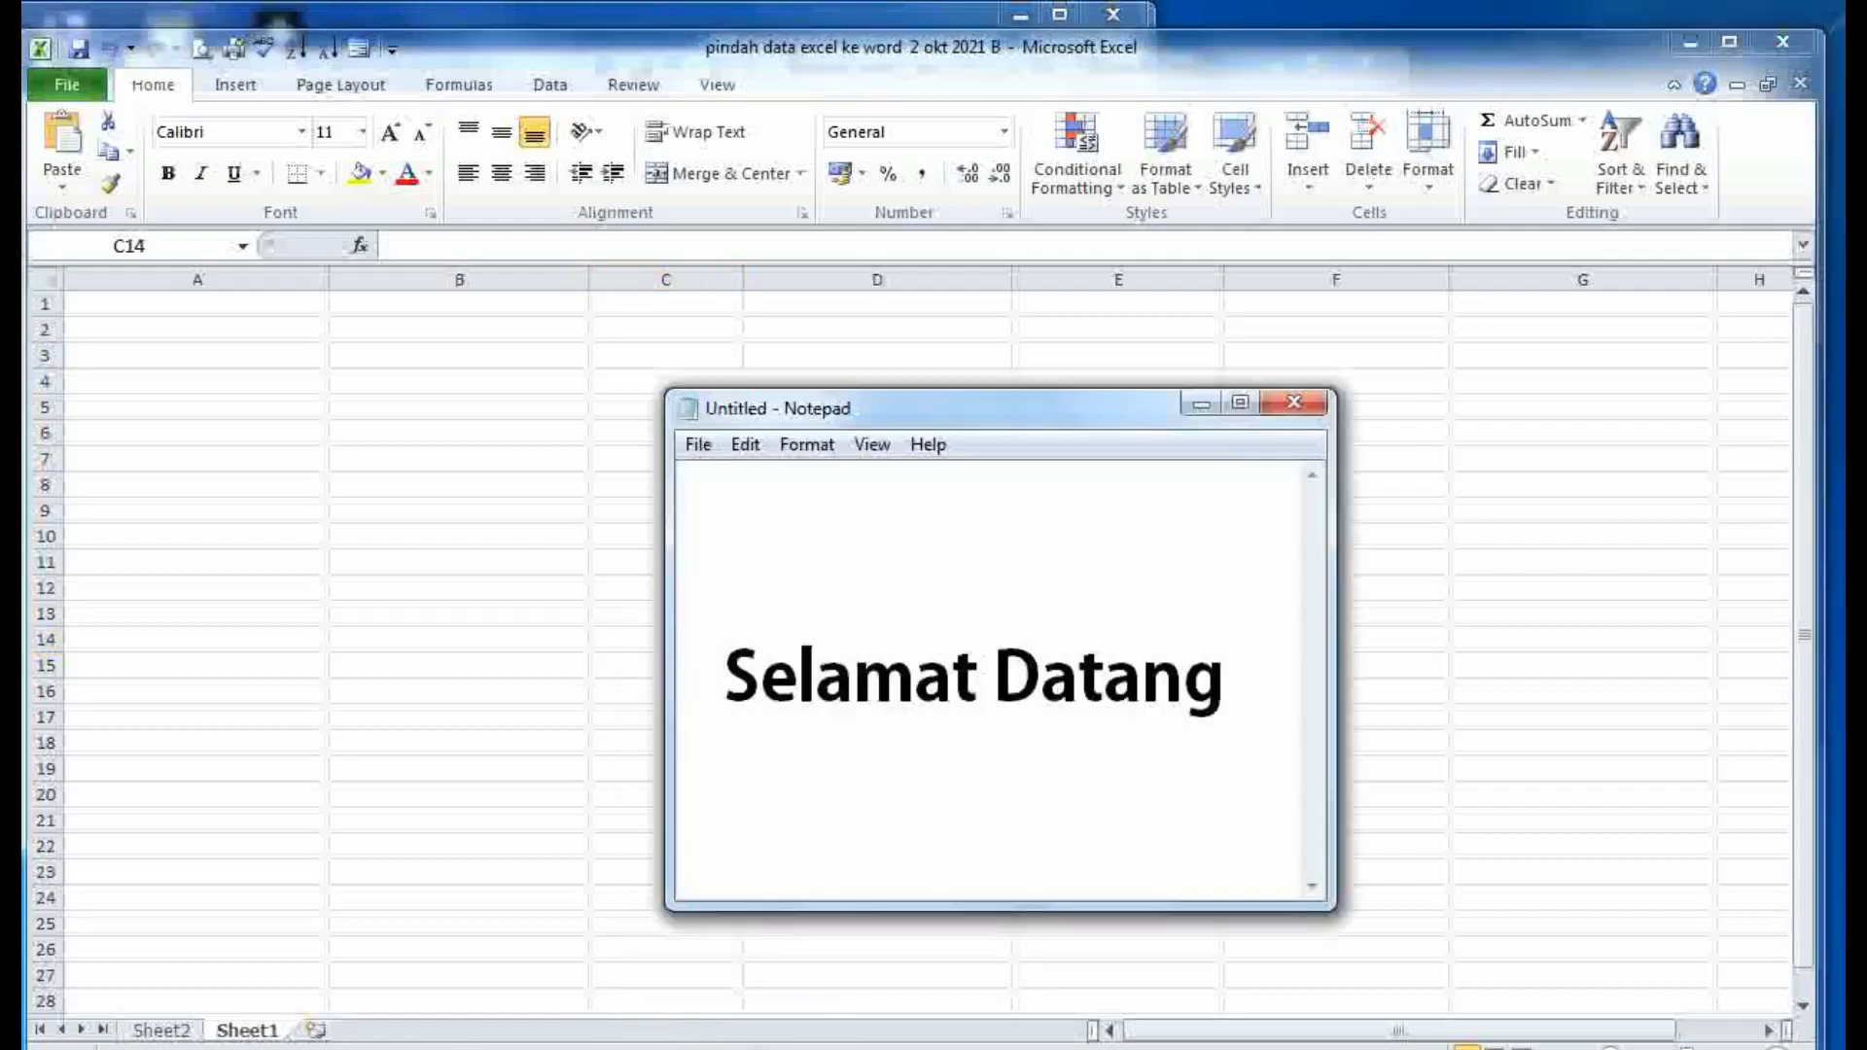
click(686, 1048)
click(754, 1048)
scroll(998, 822, down, 1)
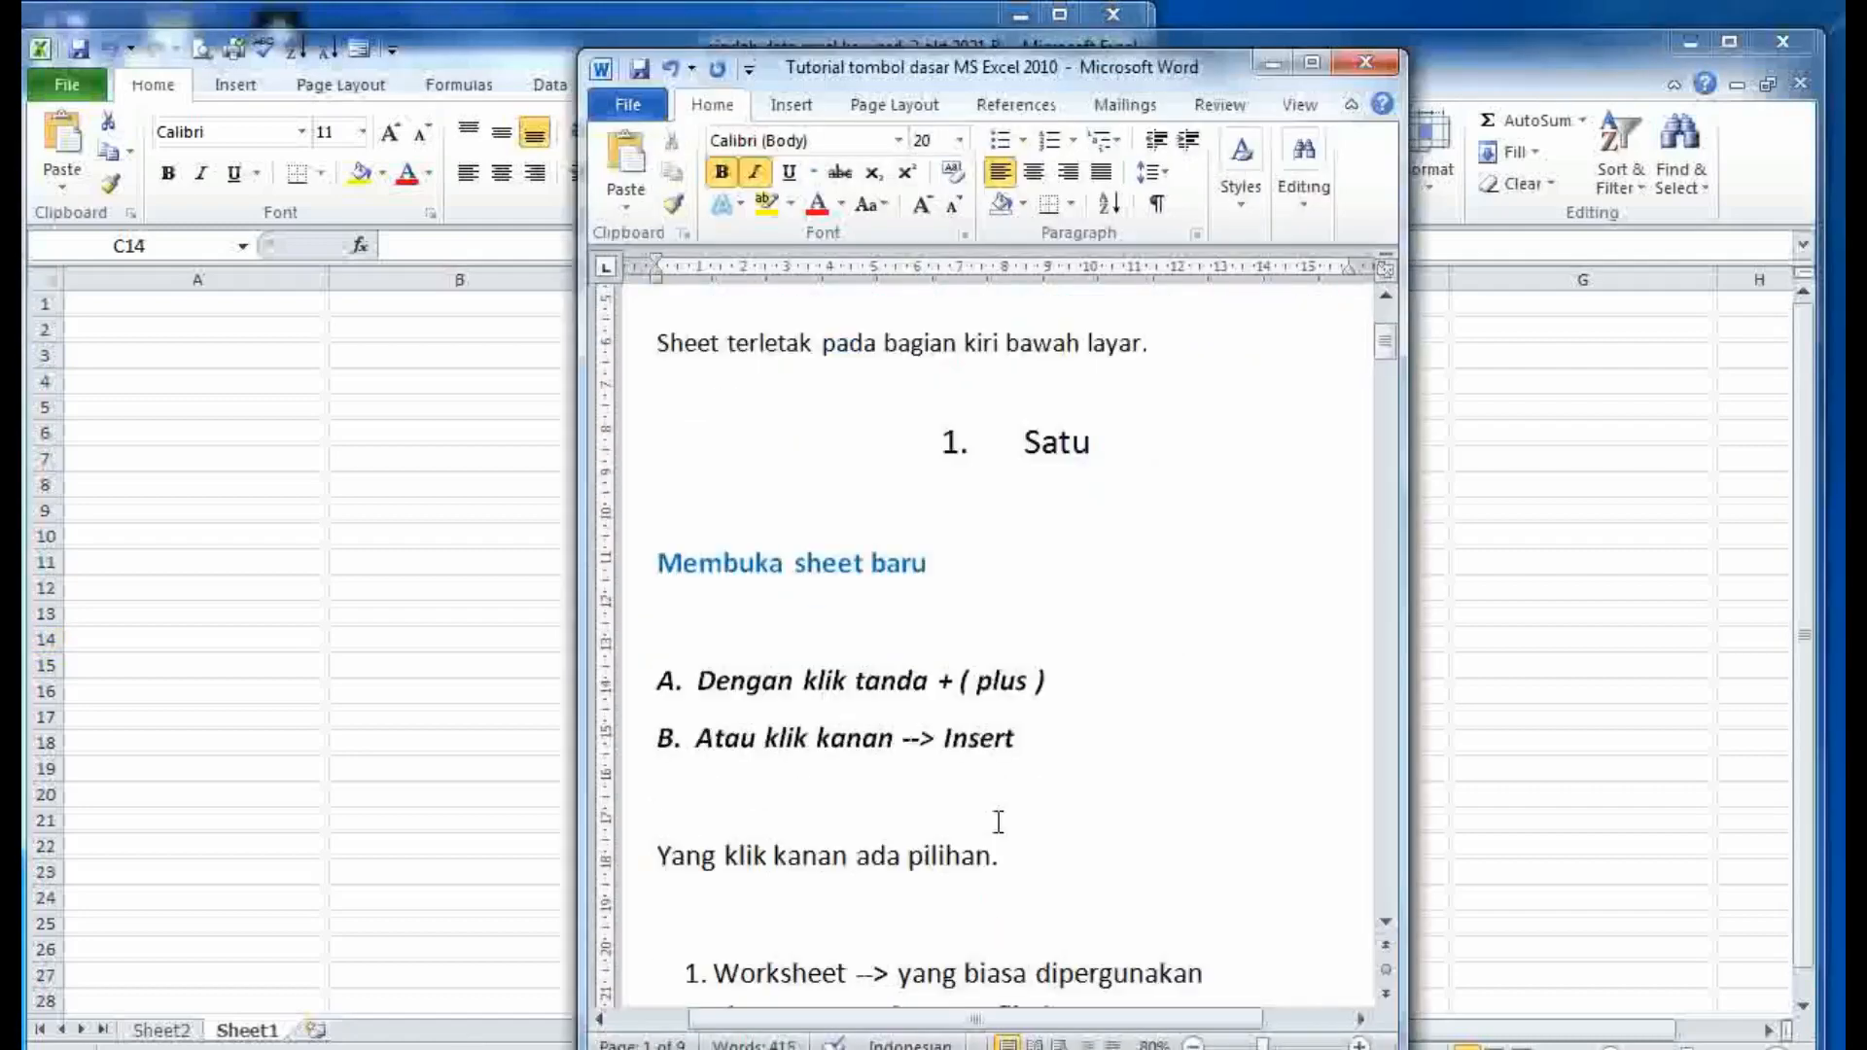
scroll(998, 823, down, 1)
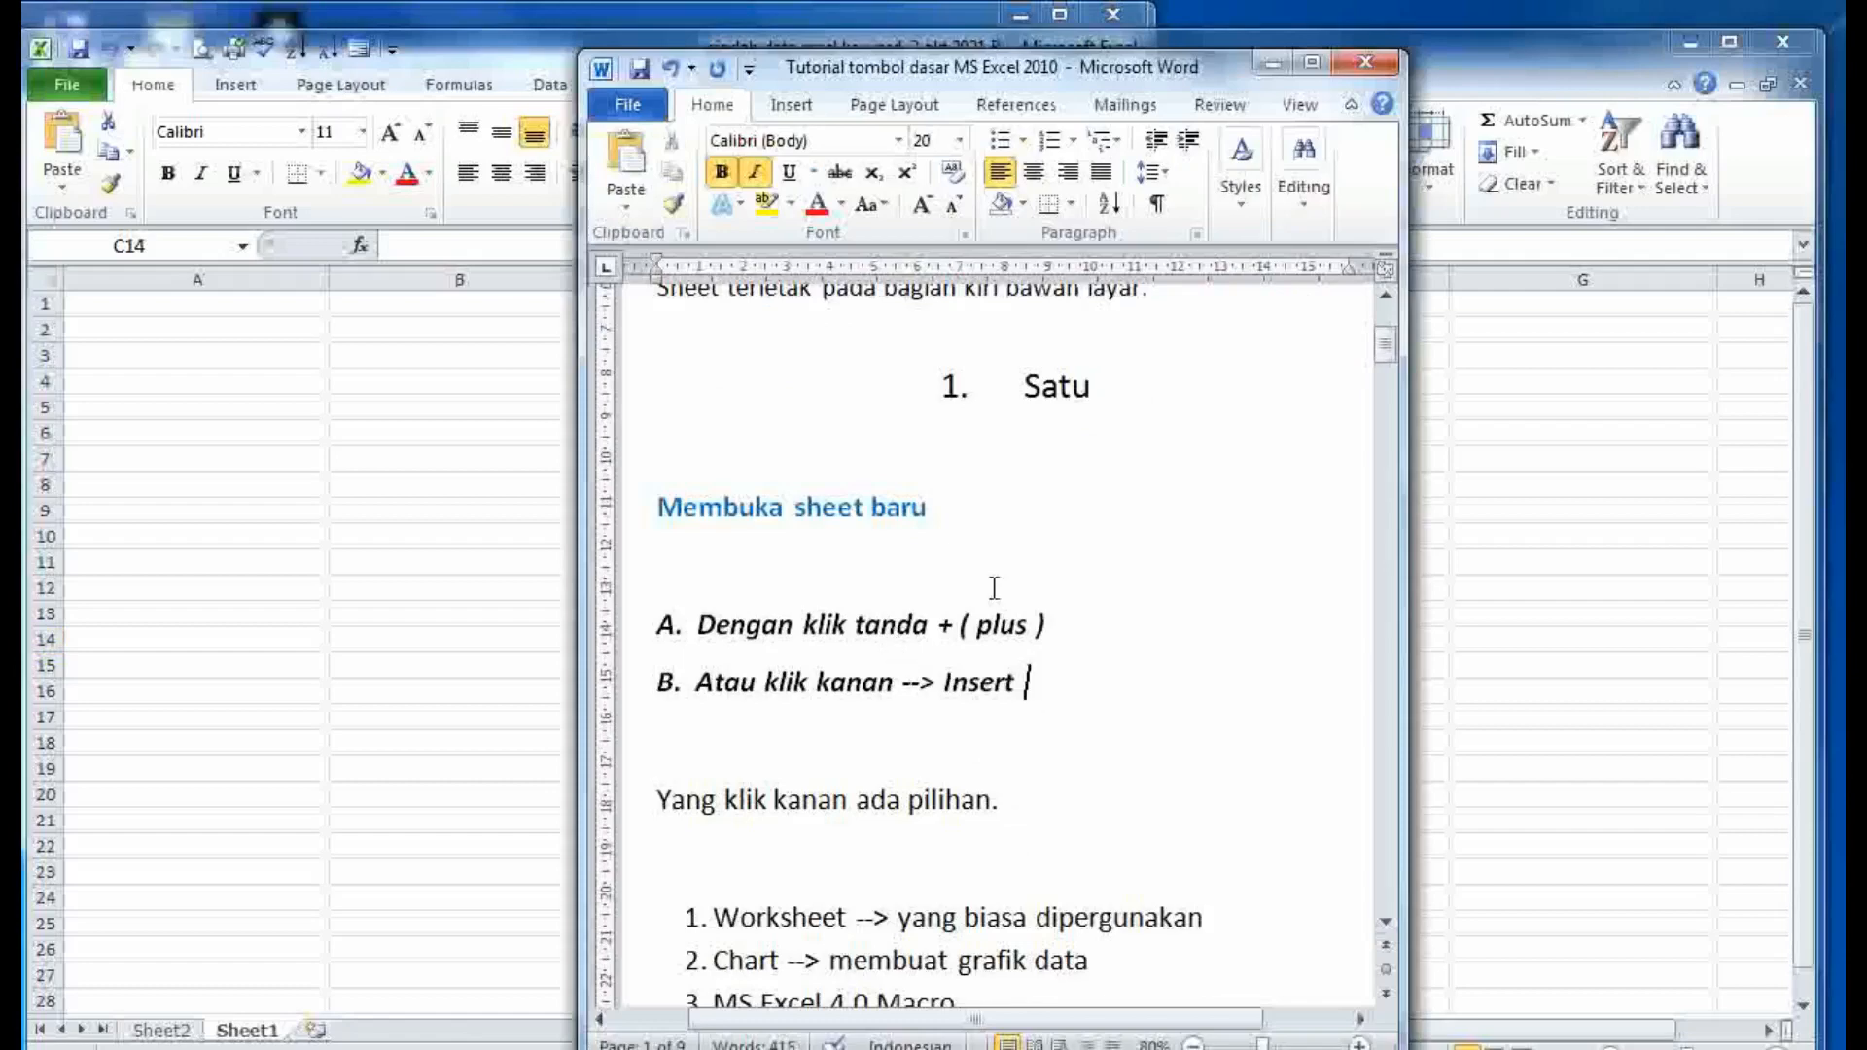
click(243, 924)
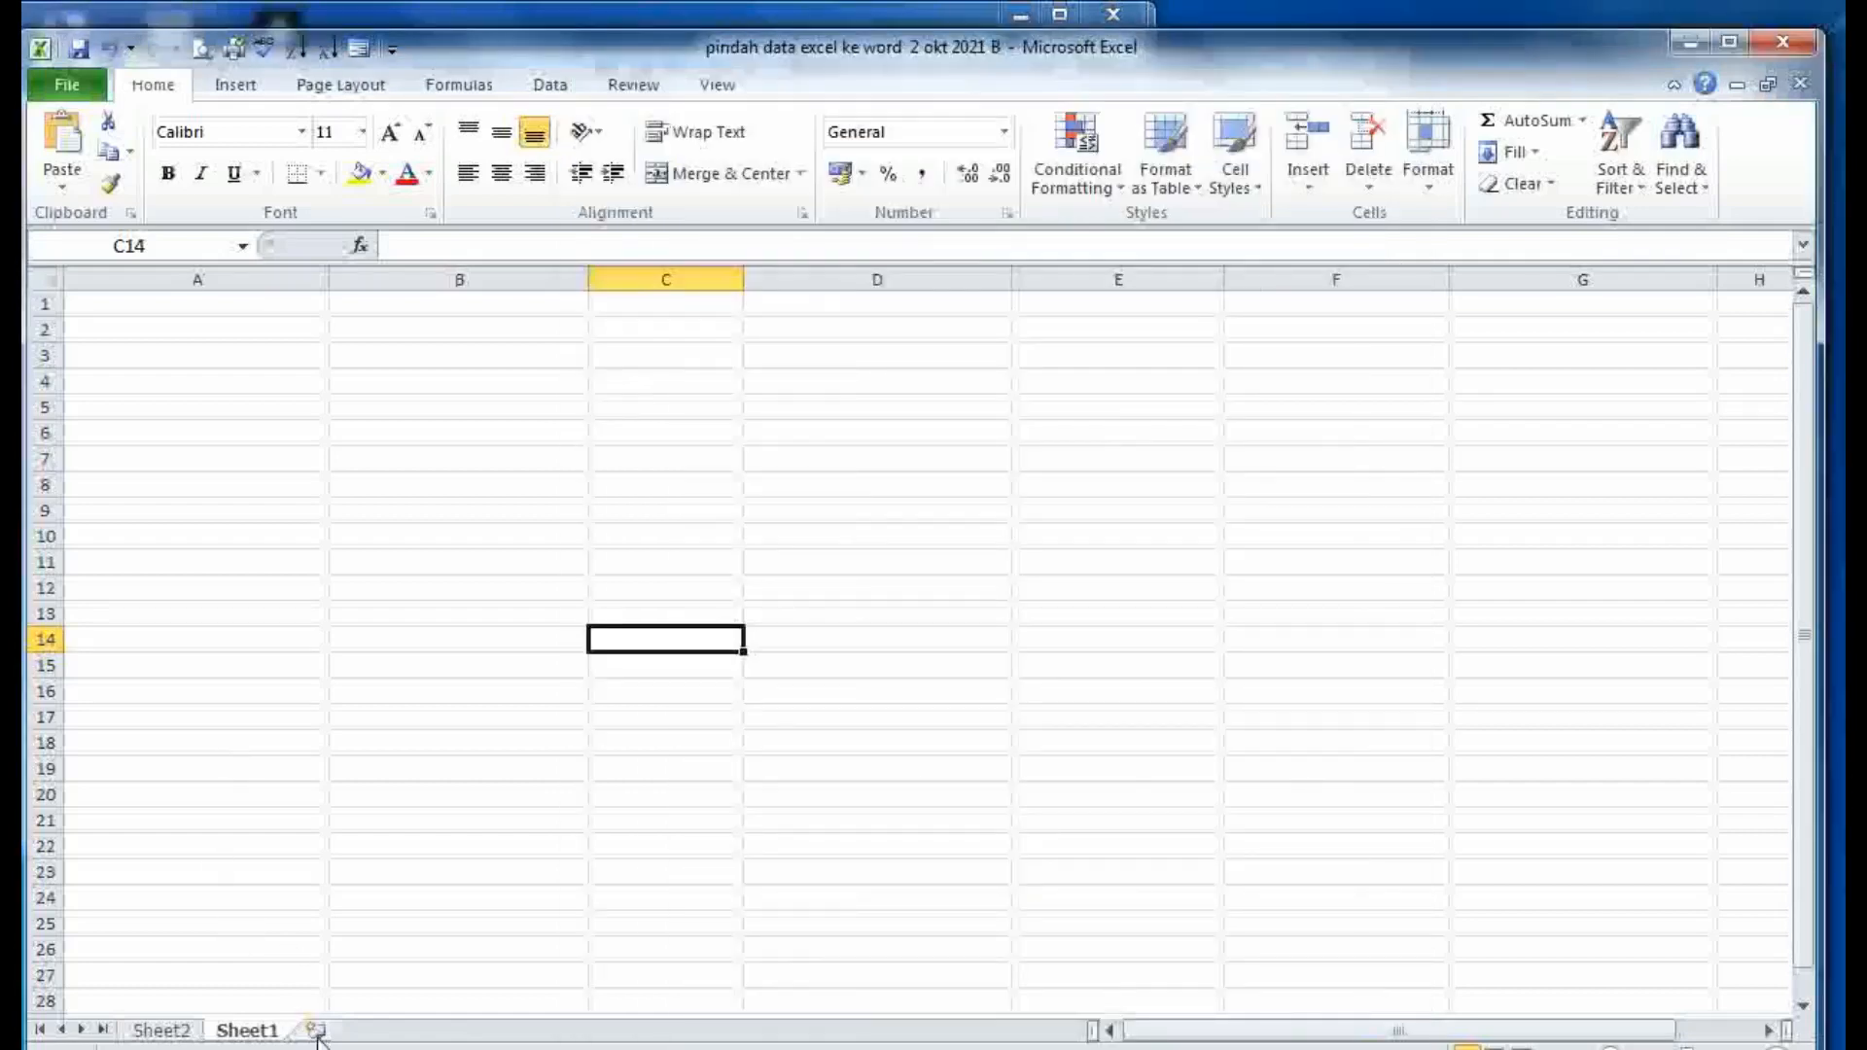
- Add Sheet3, drag Sheet1 ahead of Sheet2, and review sheet-type list items 1–4 in the Word notes
click(316, 1030)
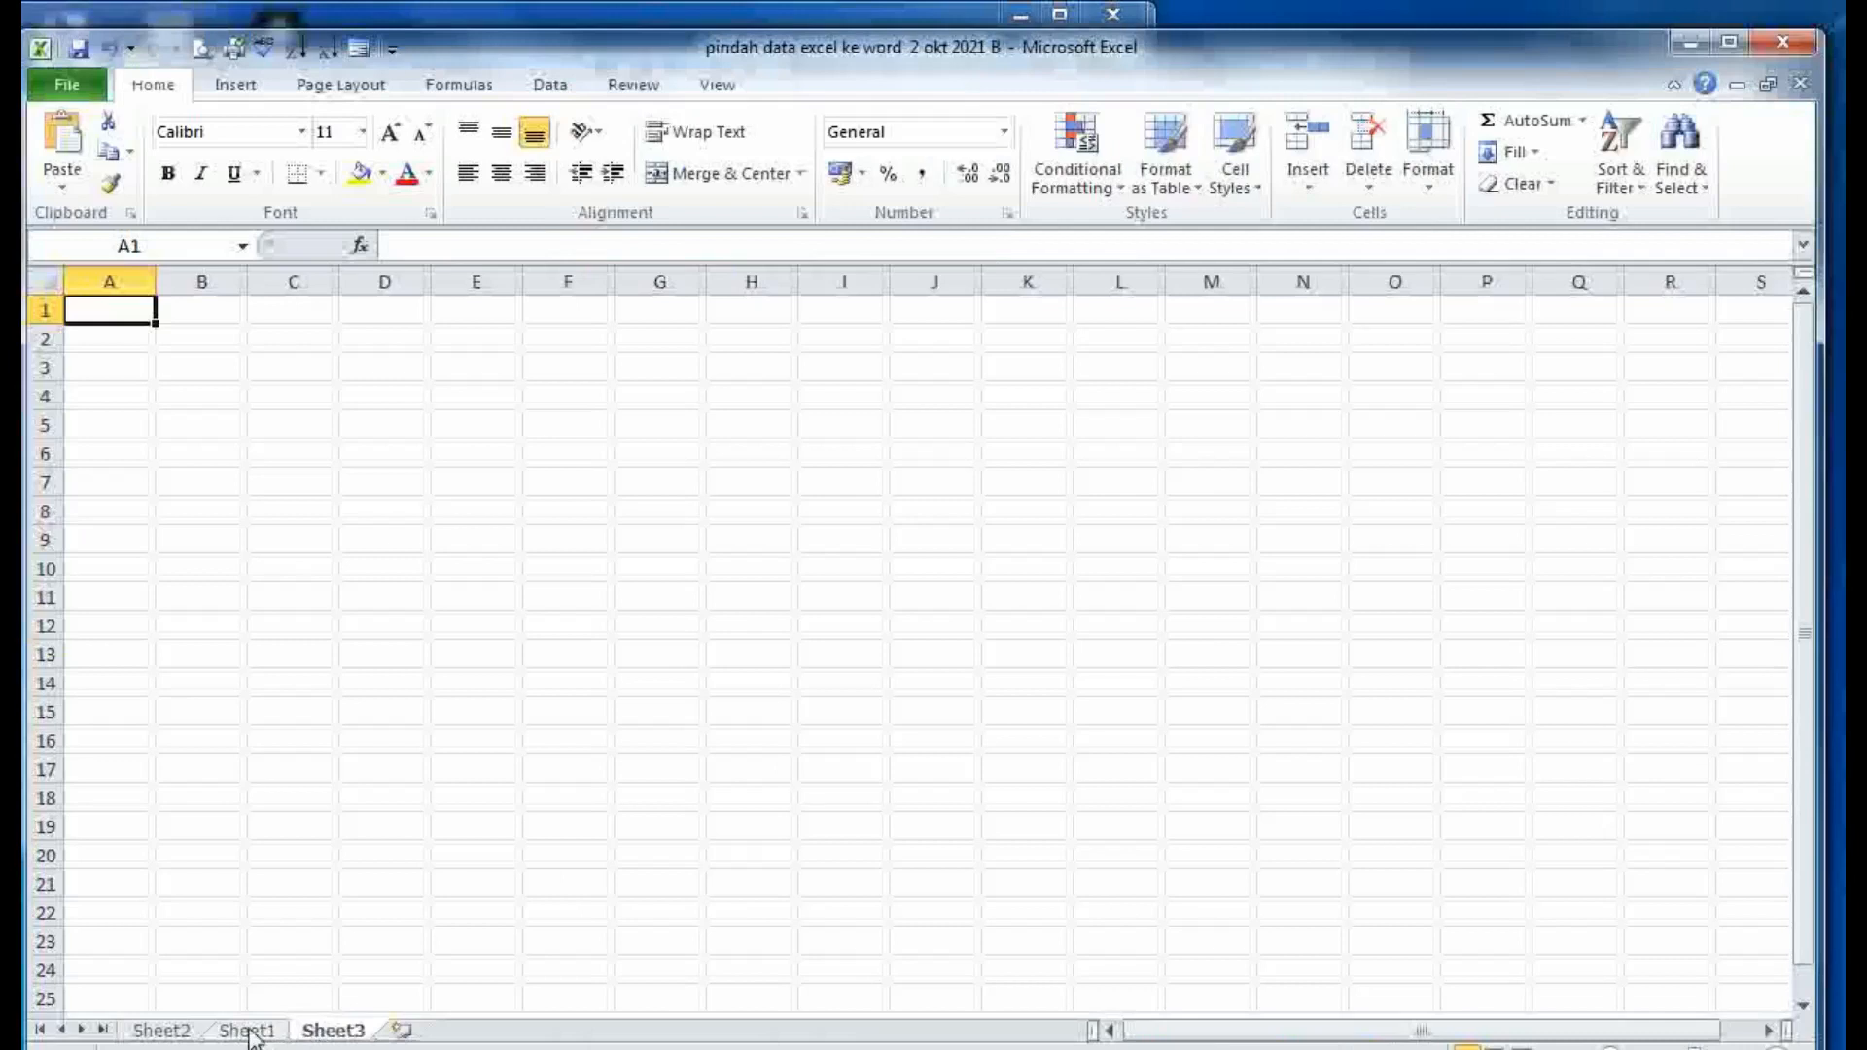
drag(249, 1037, 154, 1025)
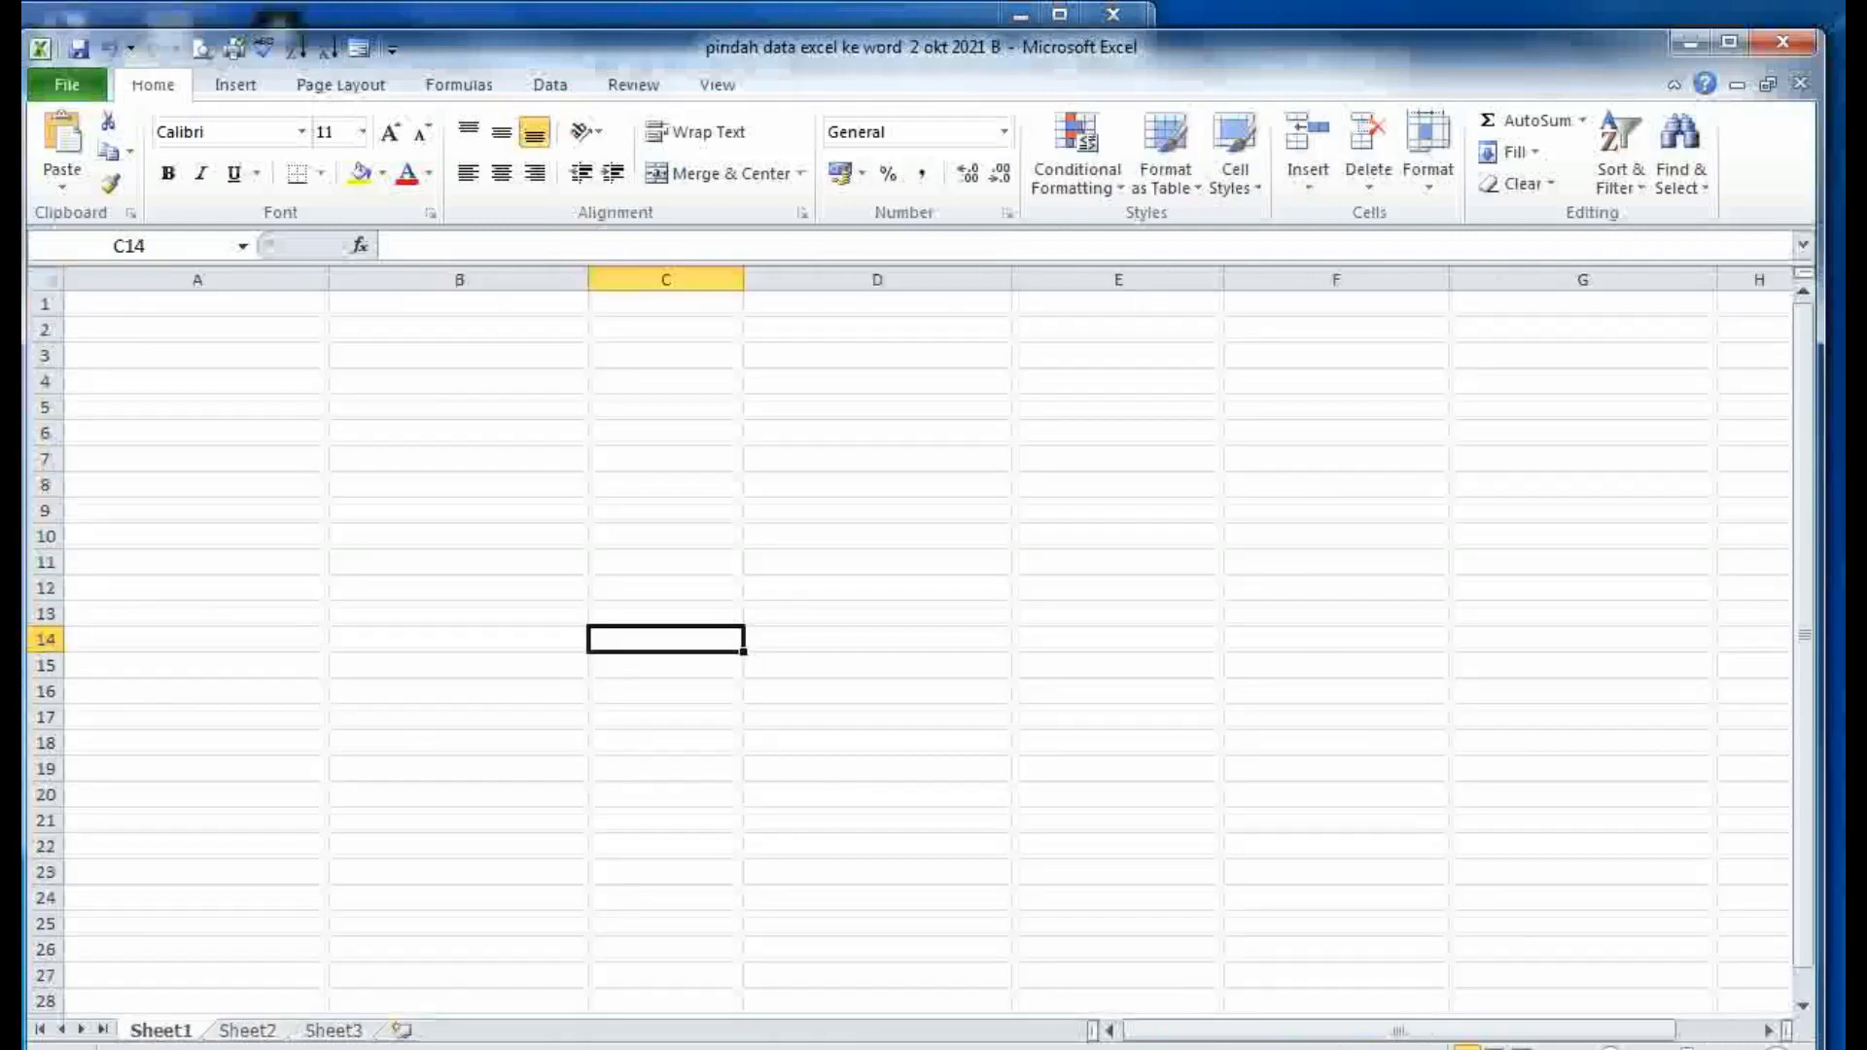
key(alt+Tab)
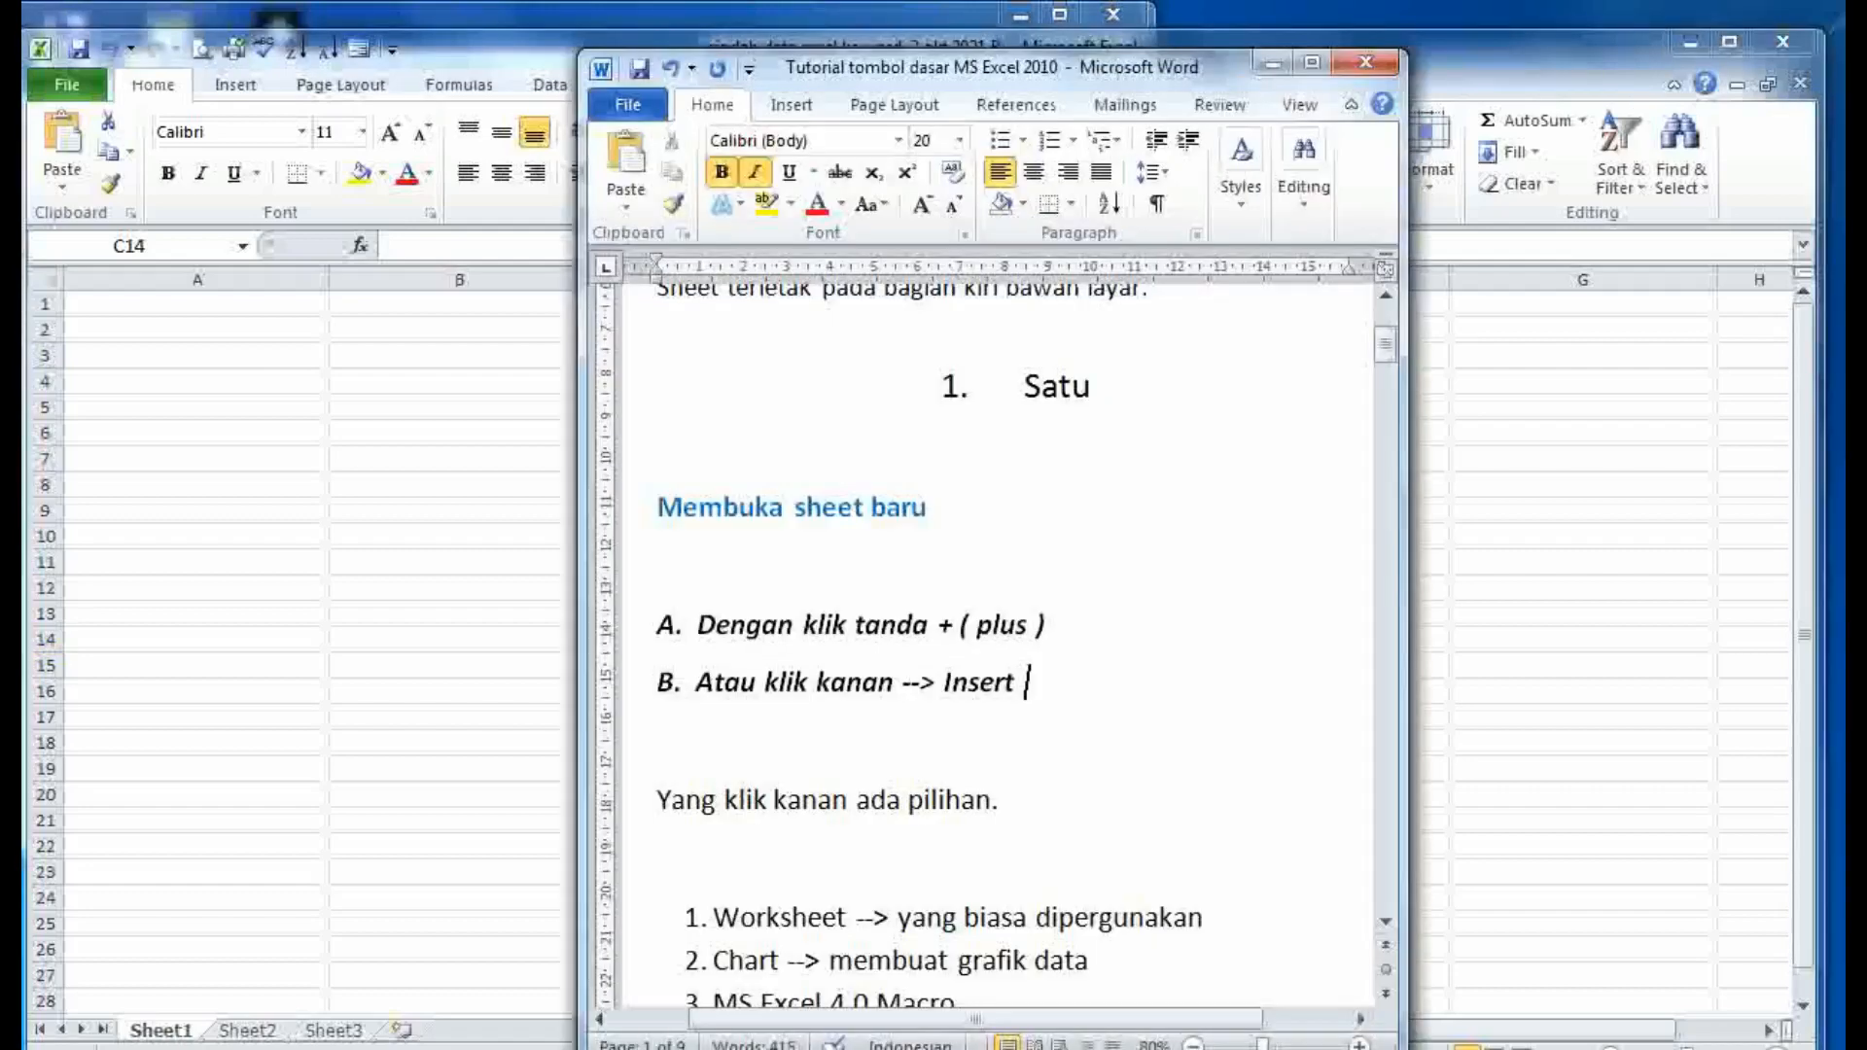
scroll(1031, 748, down, 4)
scroll(1042, 736, down, 2)
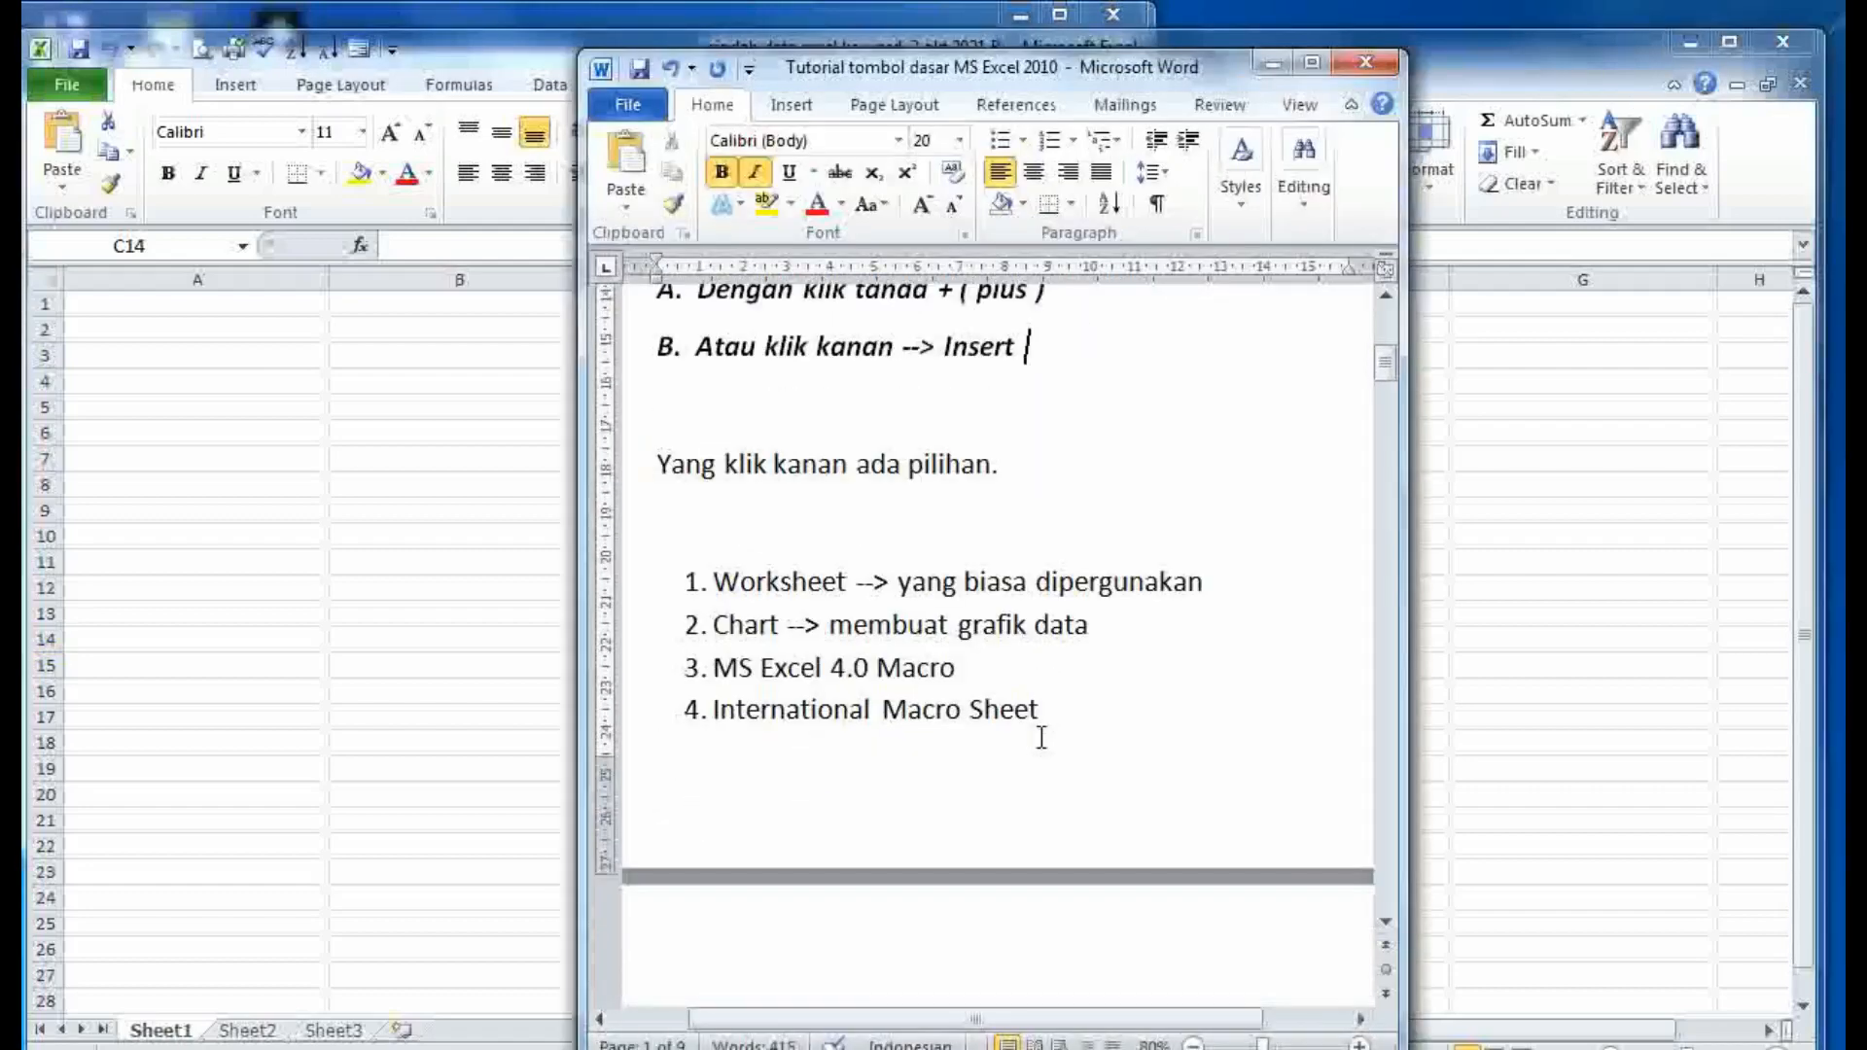
drag(1066, 708, 689, 589)
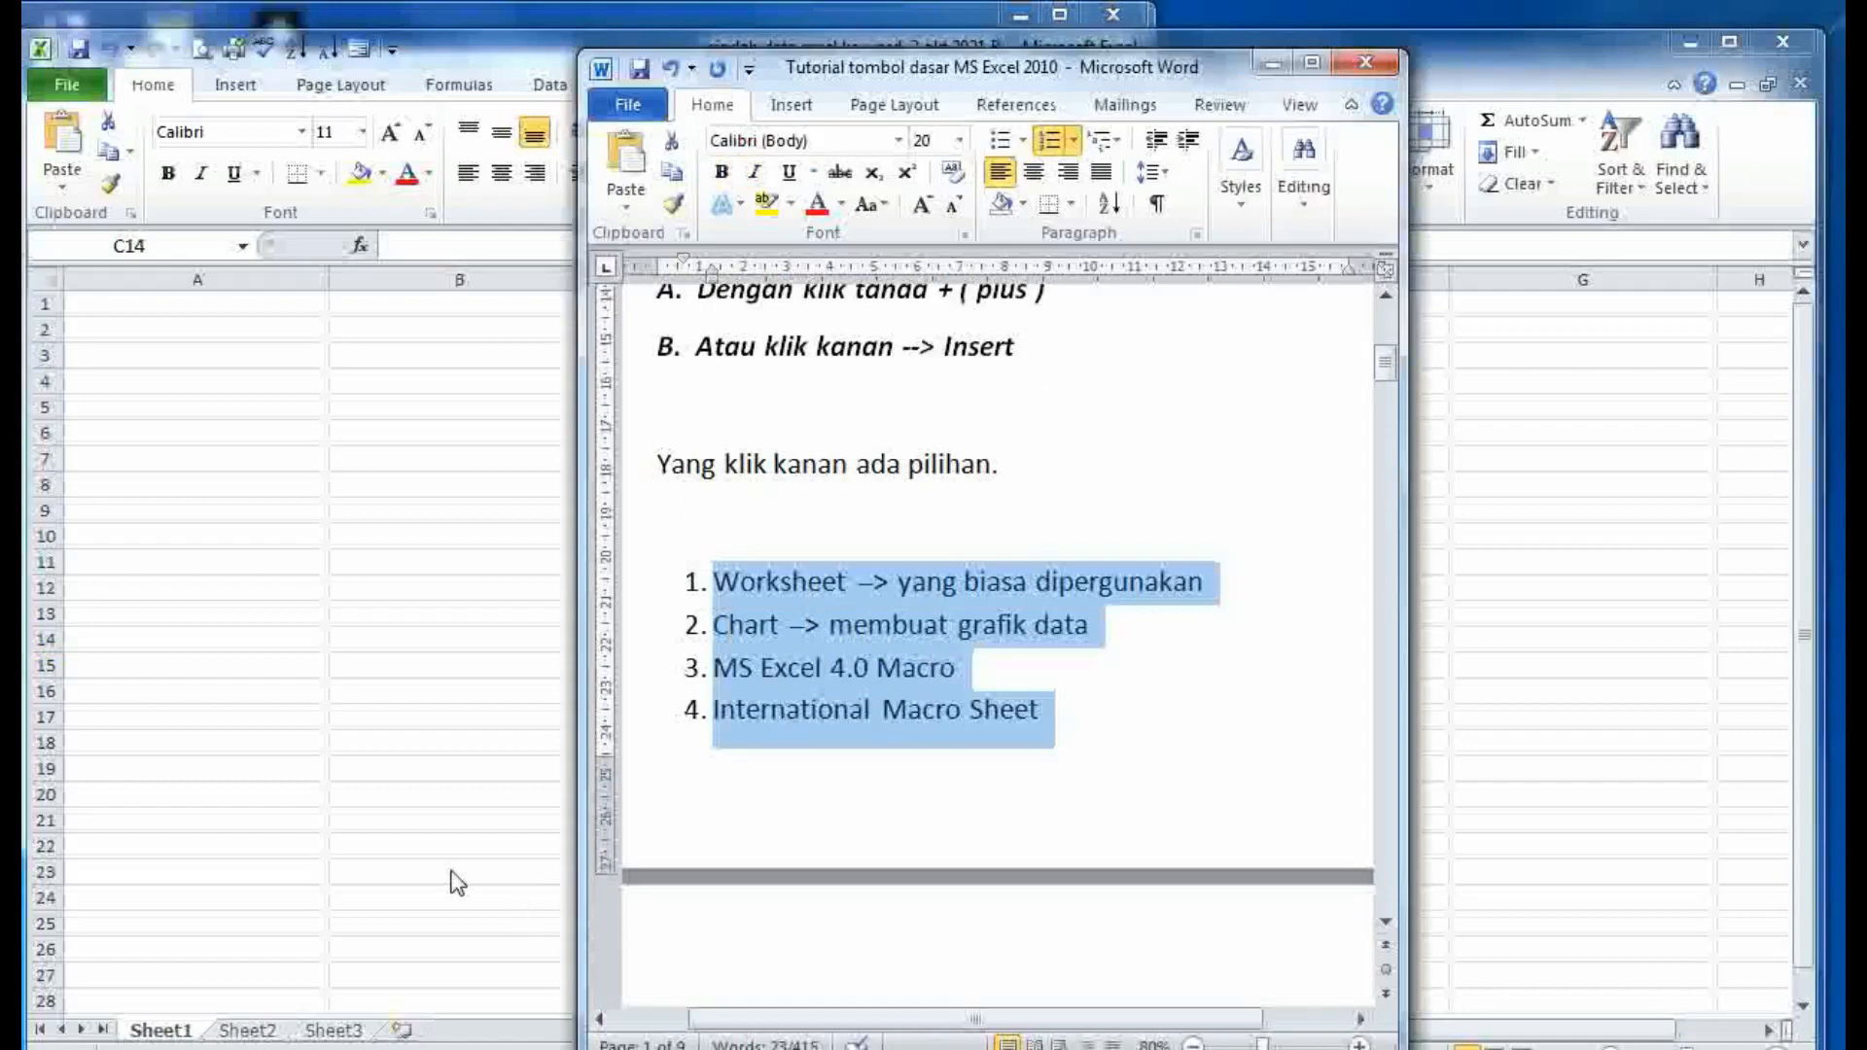
key(alt+Tab)
- From Sheet3's Insert dialog, preview the Chart, MS Excel 4.0 Macro, International Macro and MS Excel 5.0 Dialog types
click(332, 1031)
right_click(332, 1031)
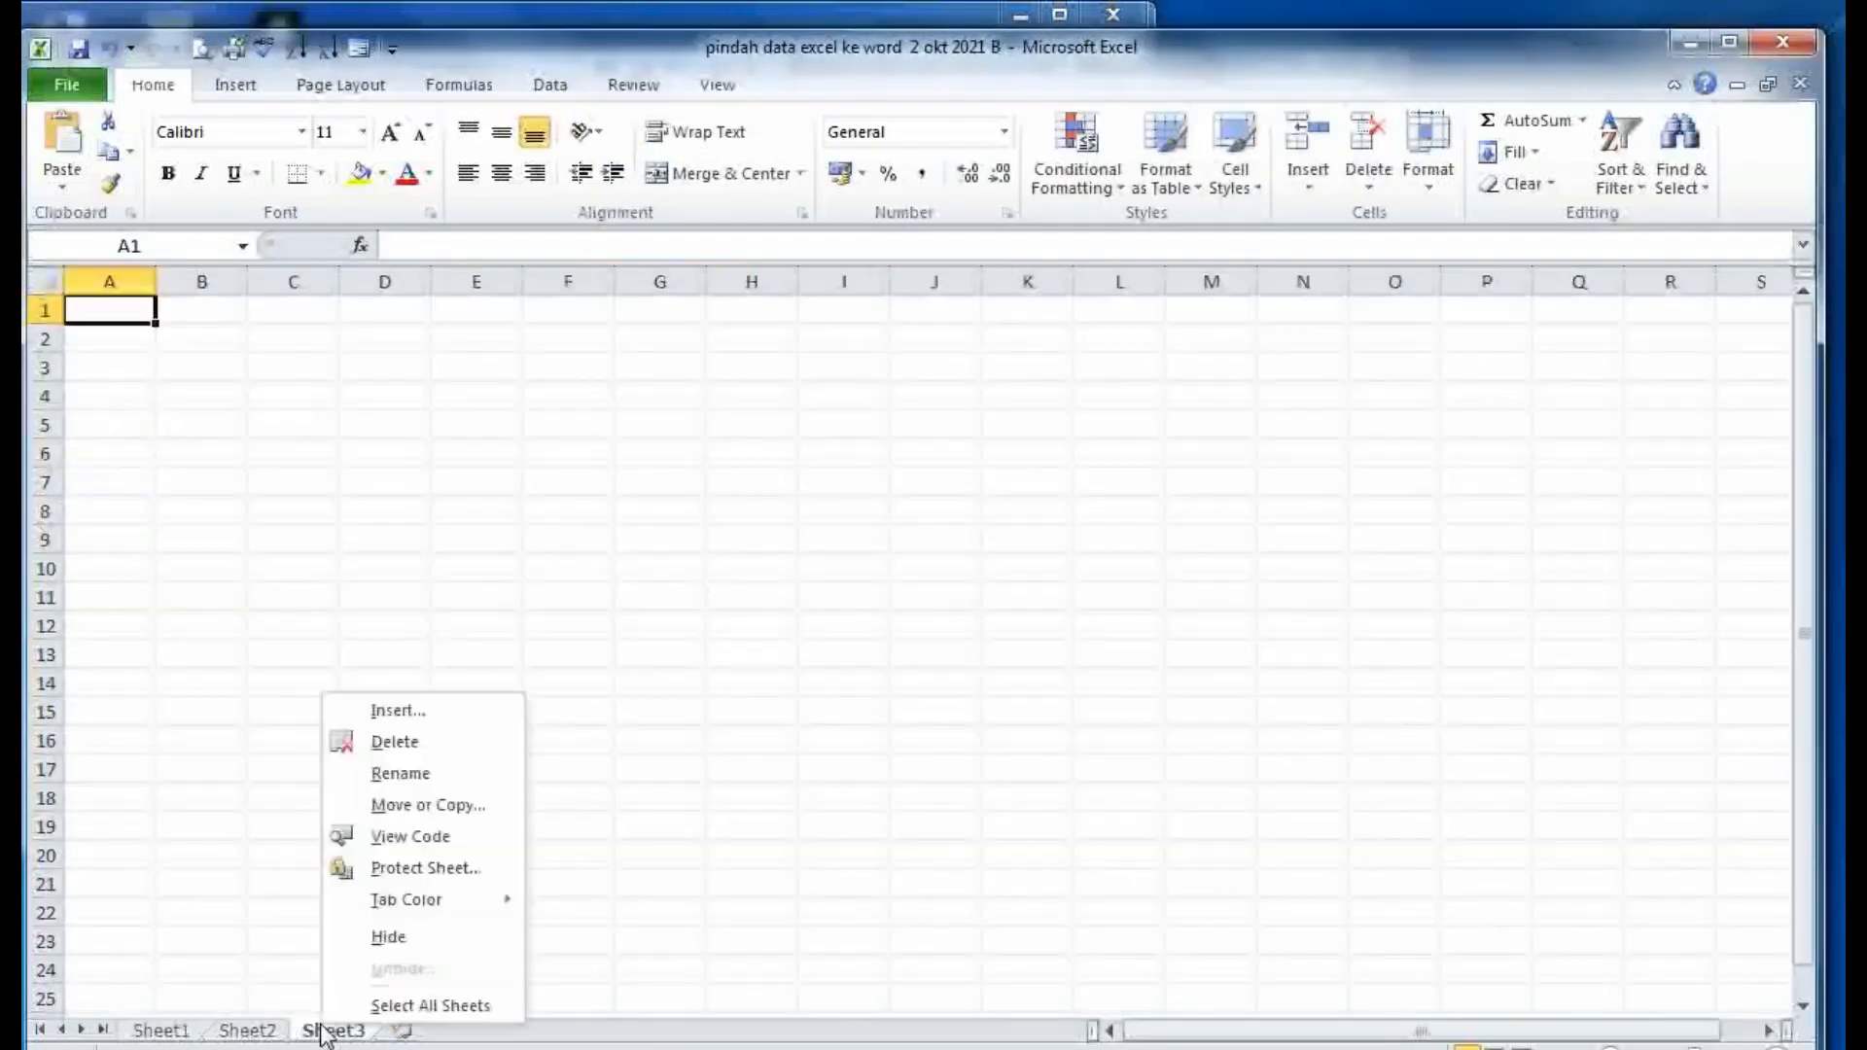
click(397, 713)
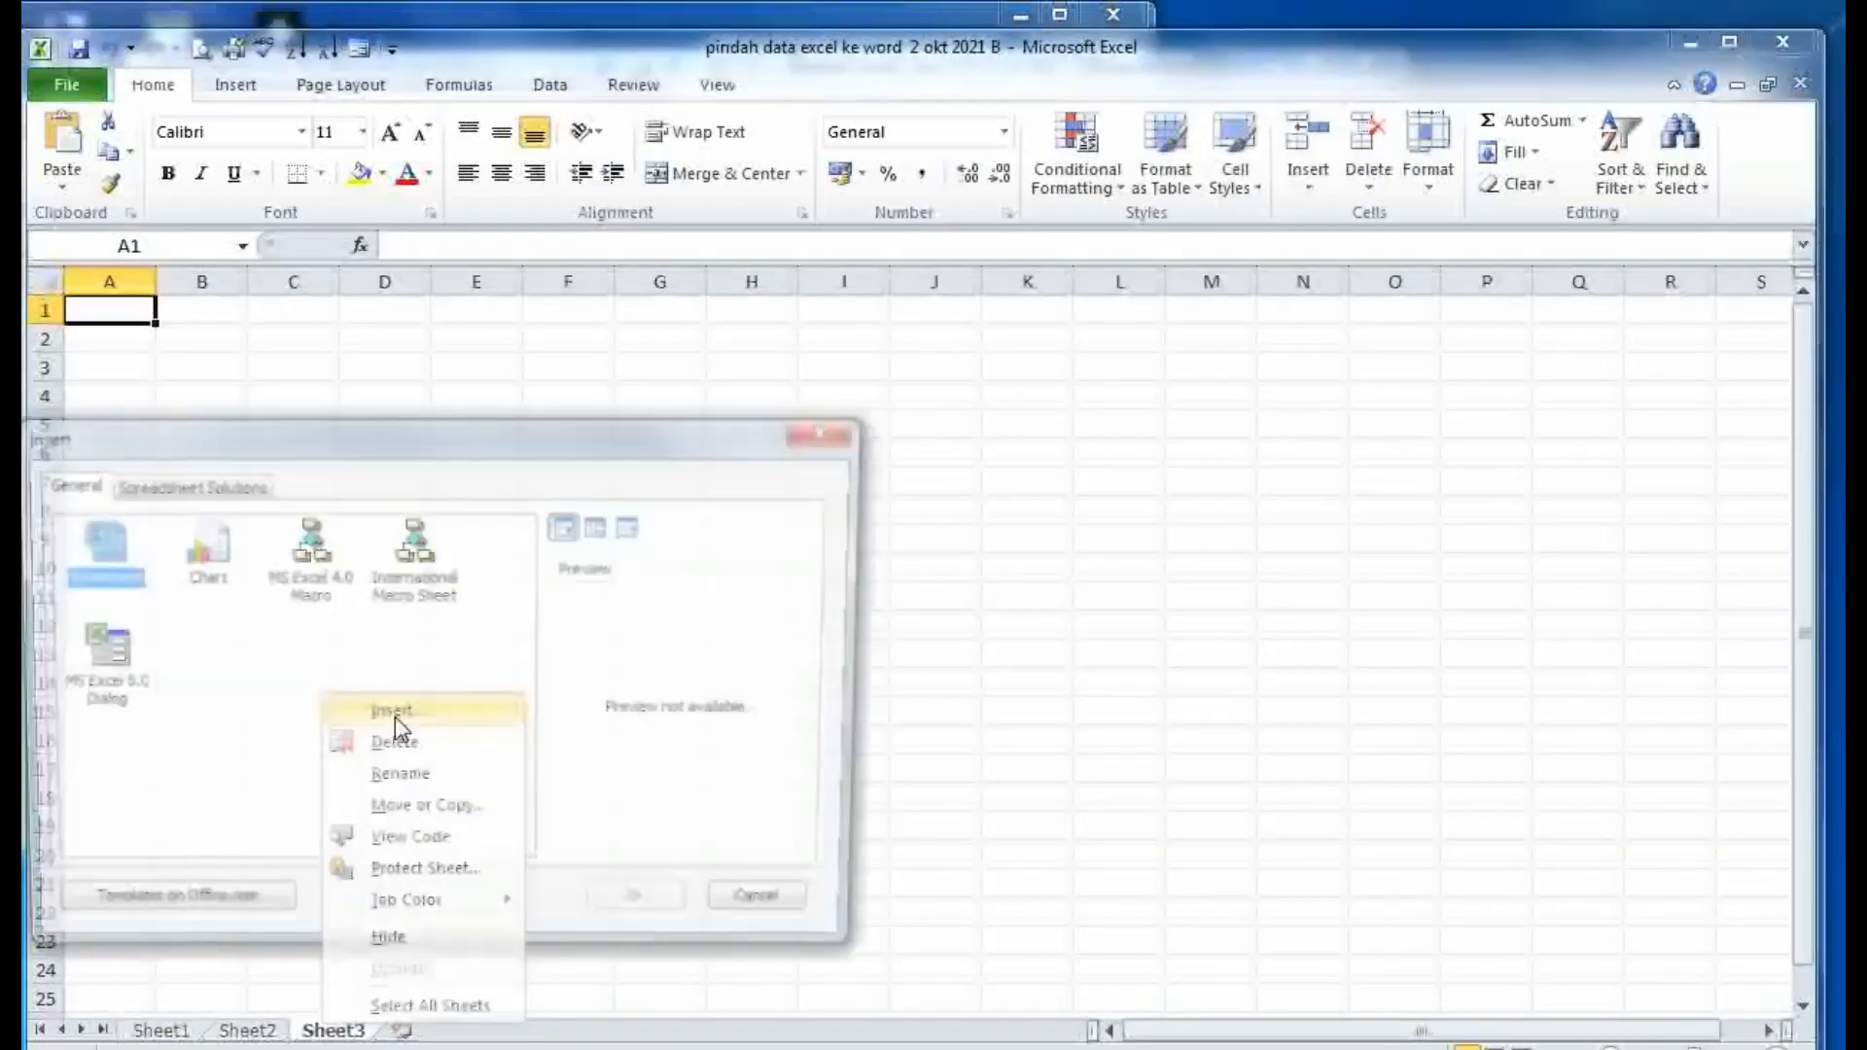
click(190, 574)
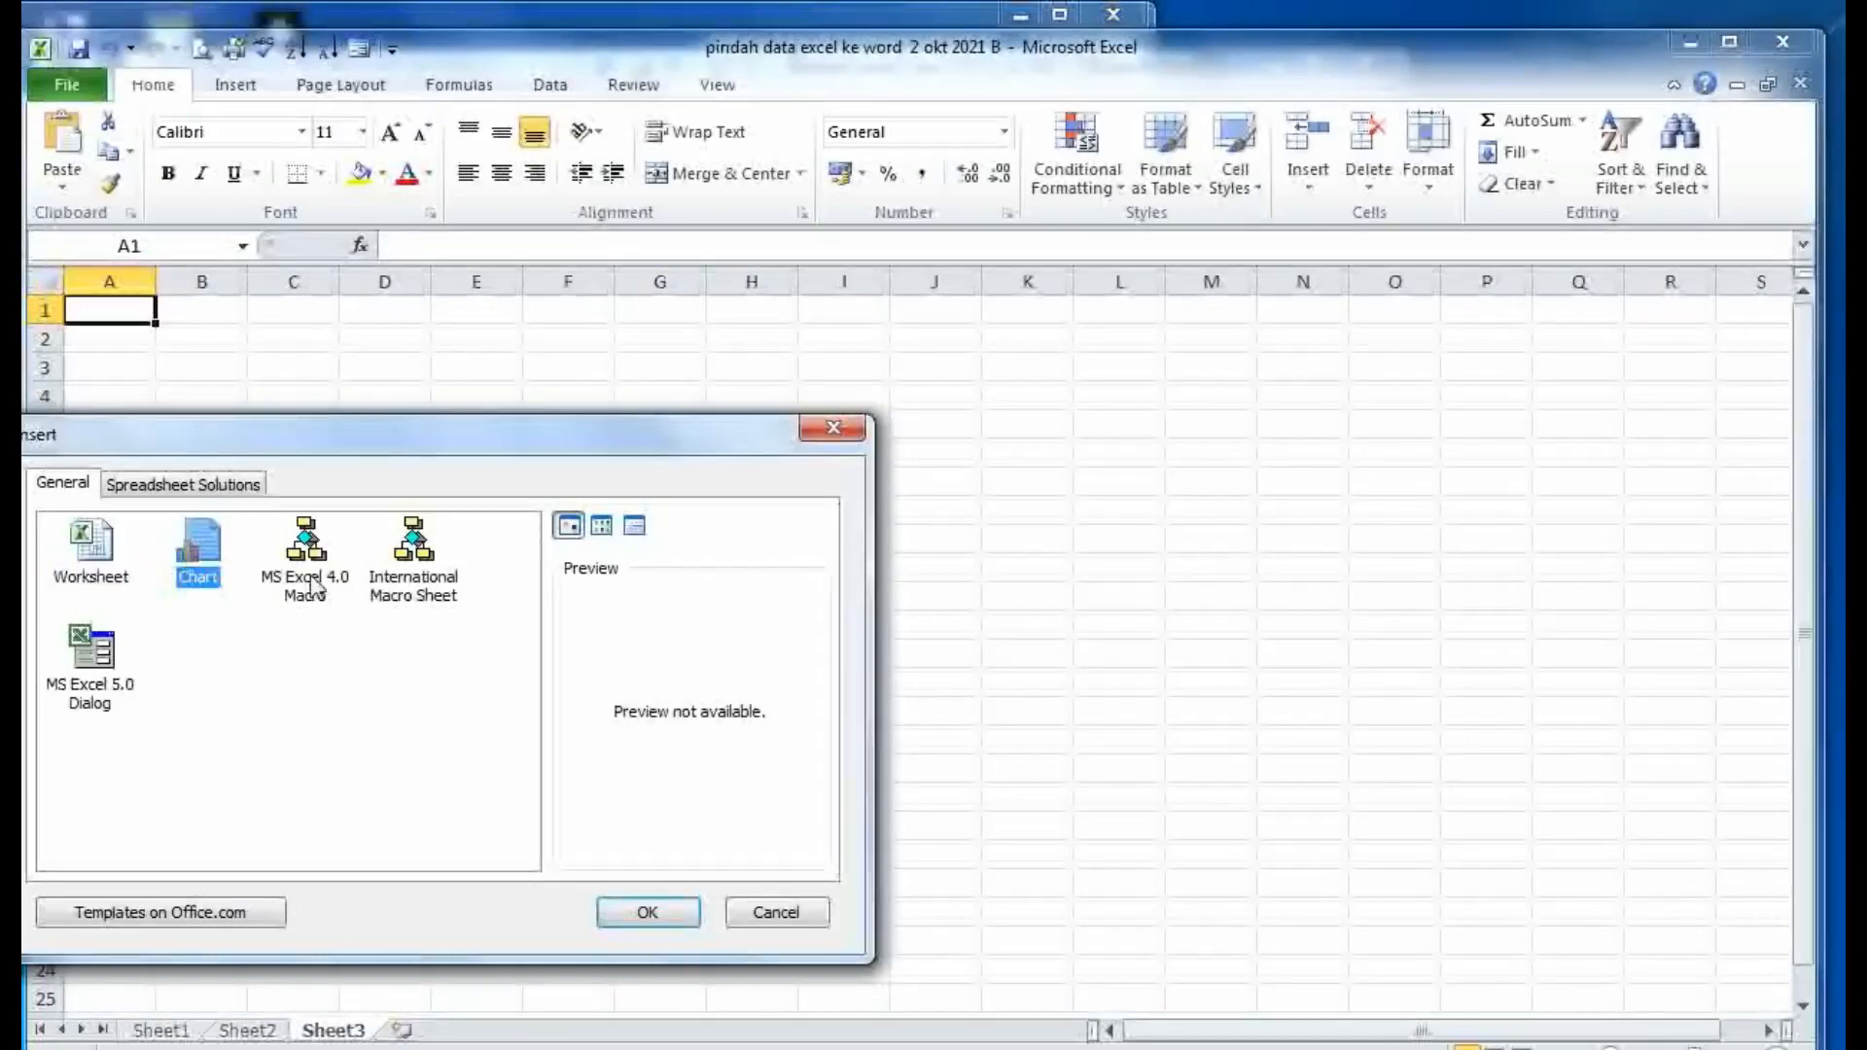
click(305, 582)
click(419, 584)
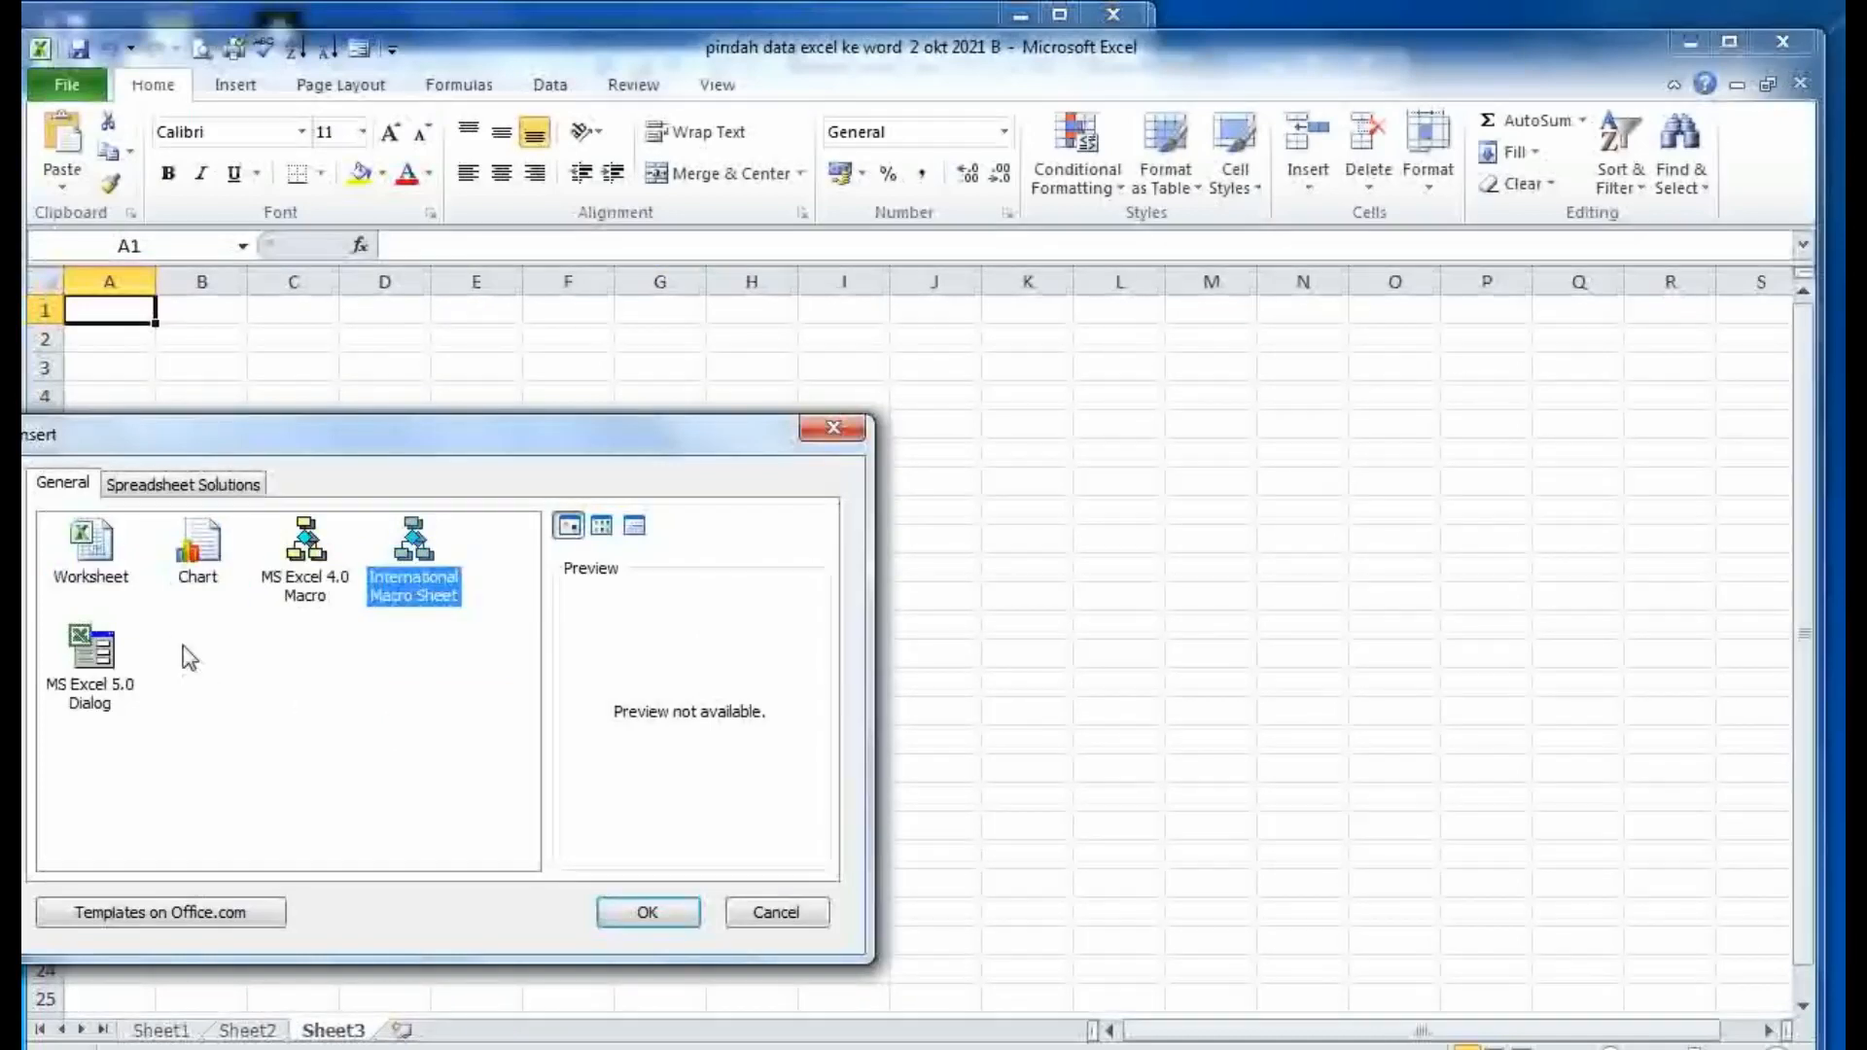
click(110, 671)
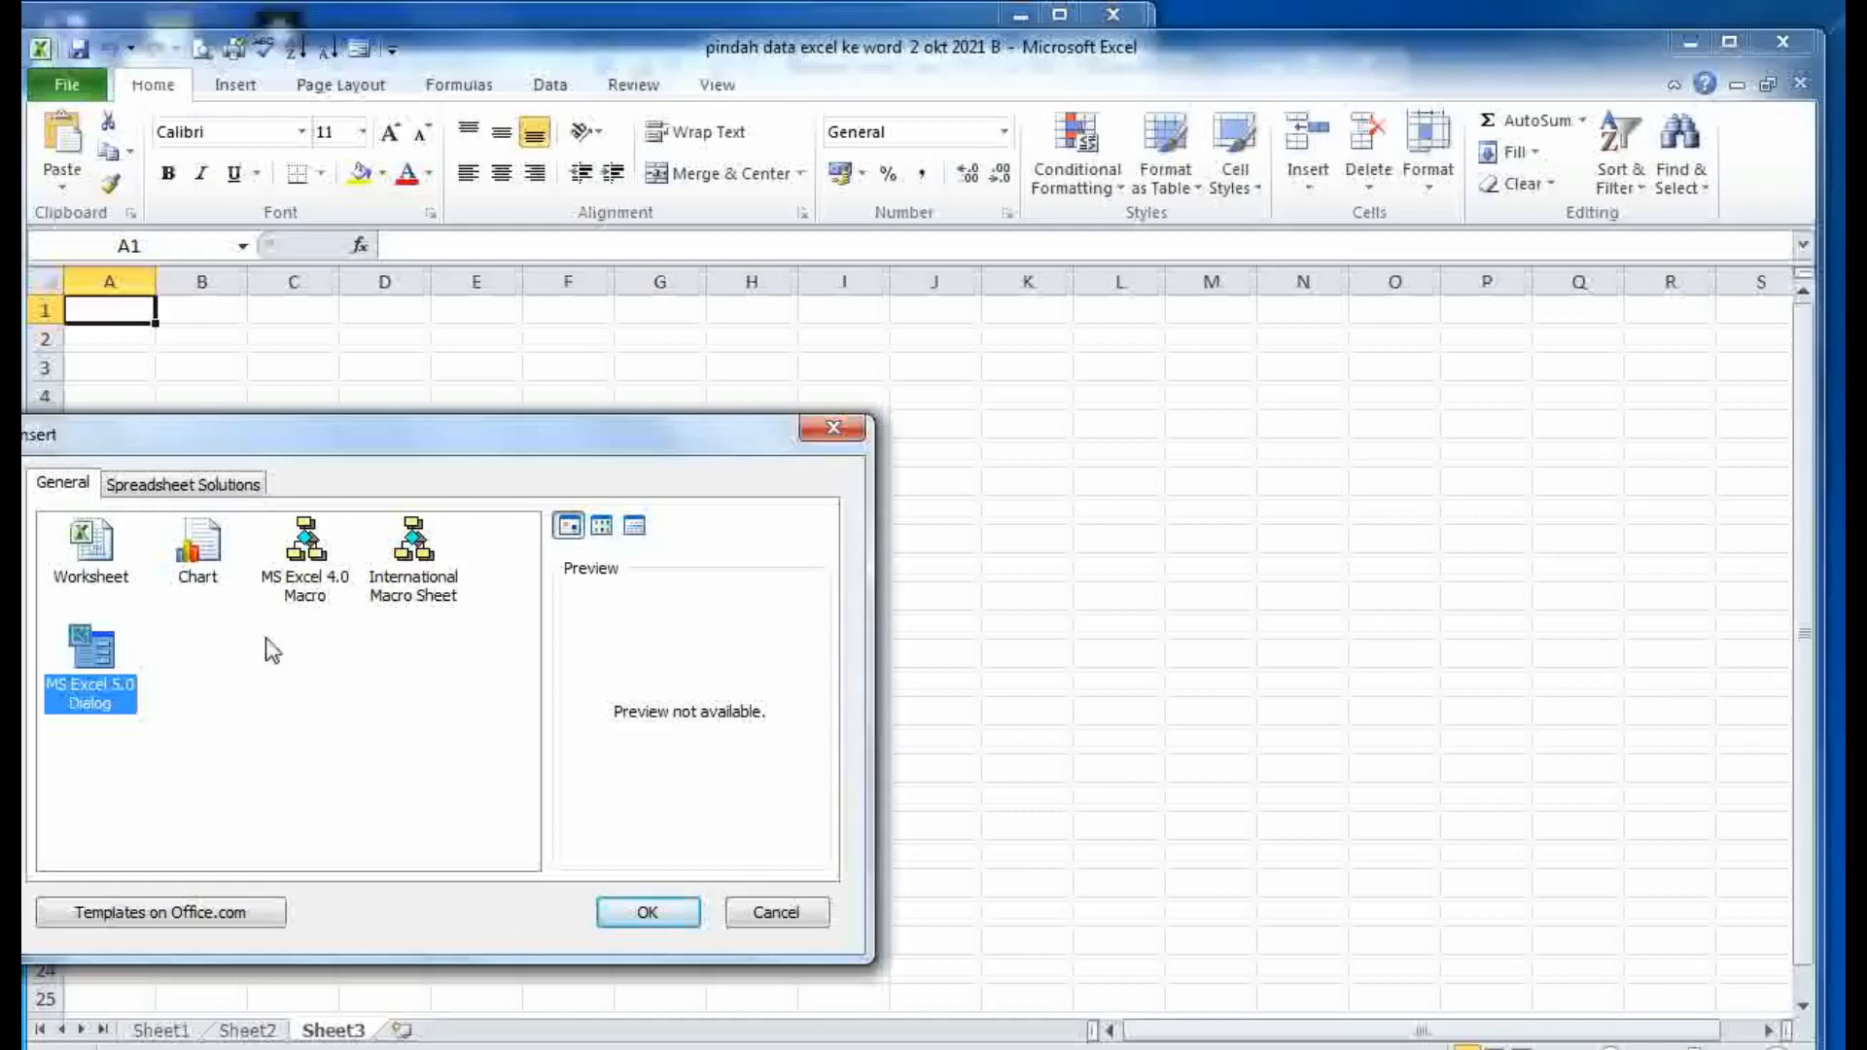
- Insert a Chart sheet, Chart1, and apply the blue two-tone Chart Style 3
click(198, 564)
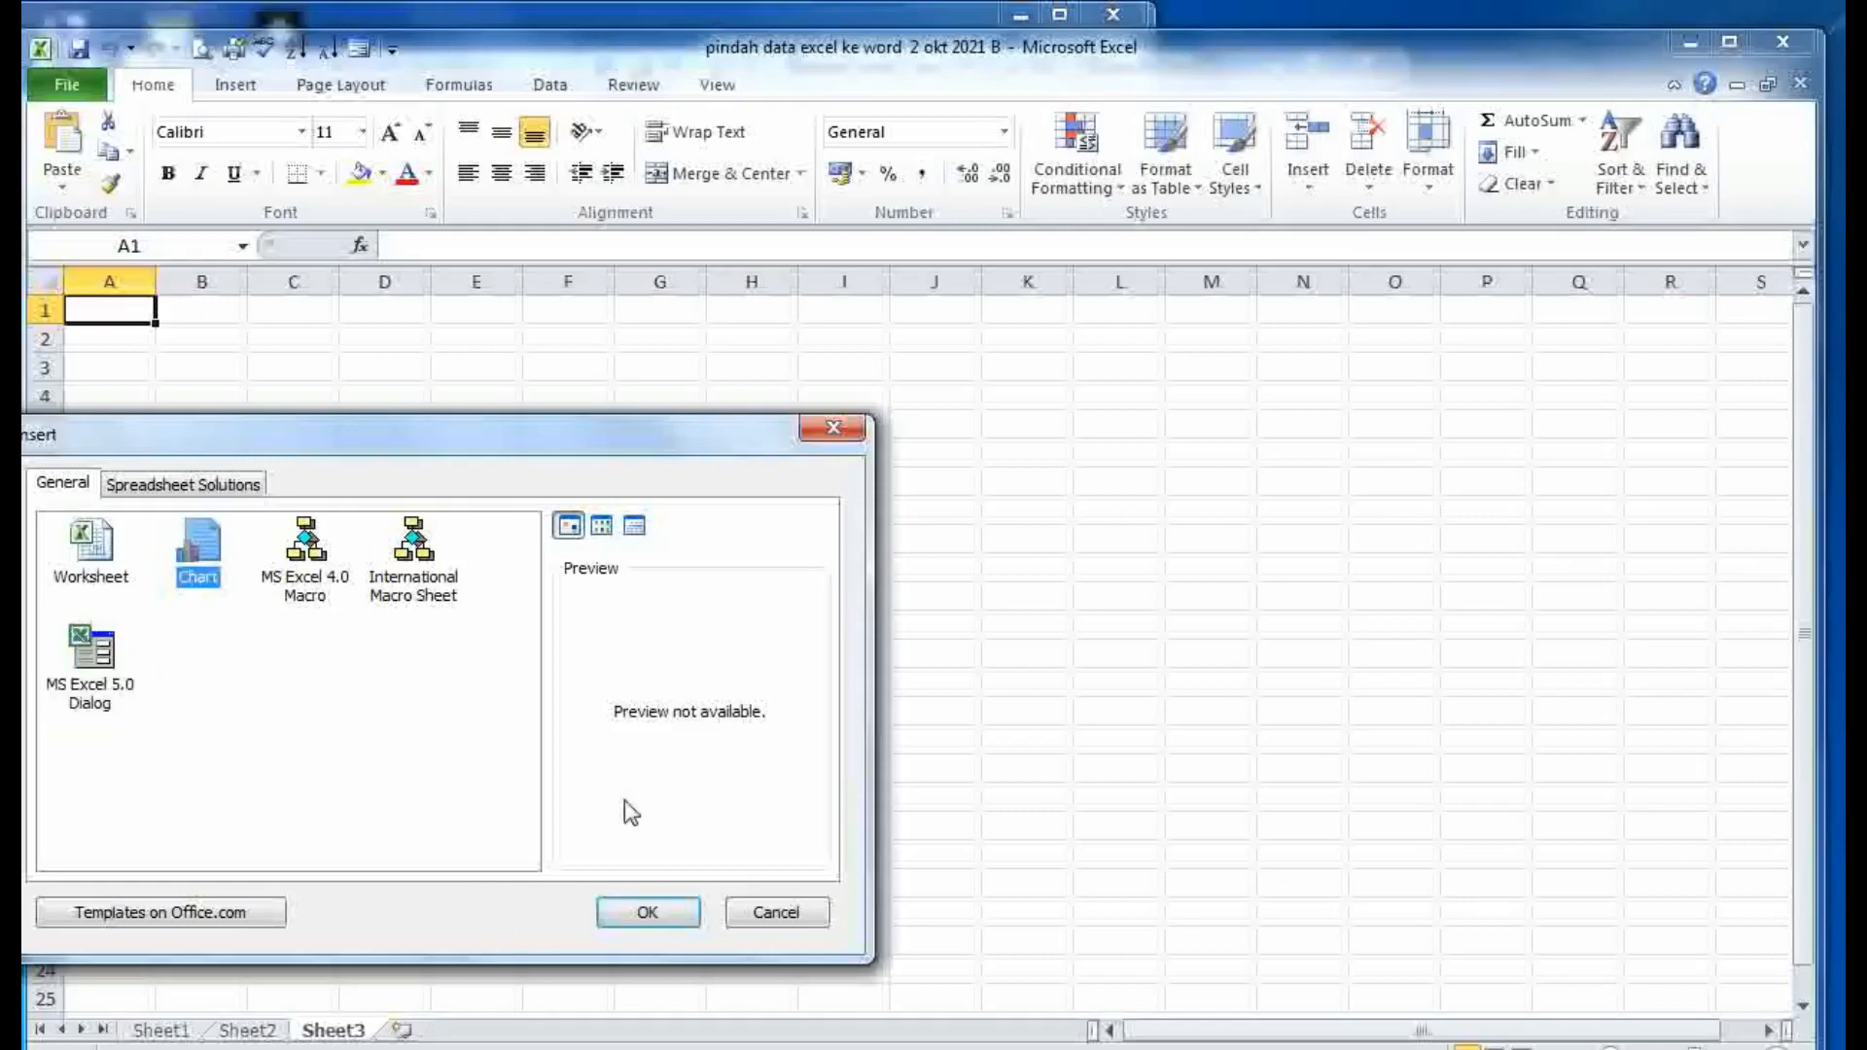
click(648, 912)
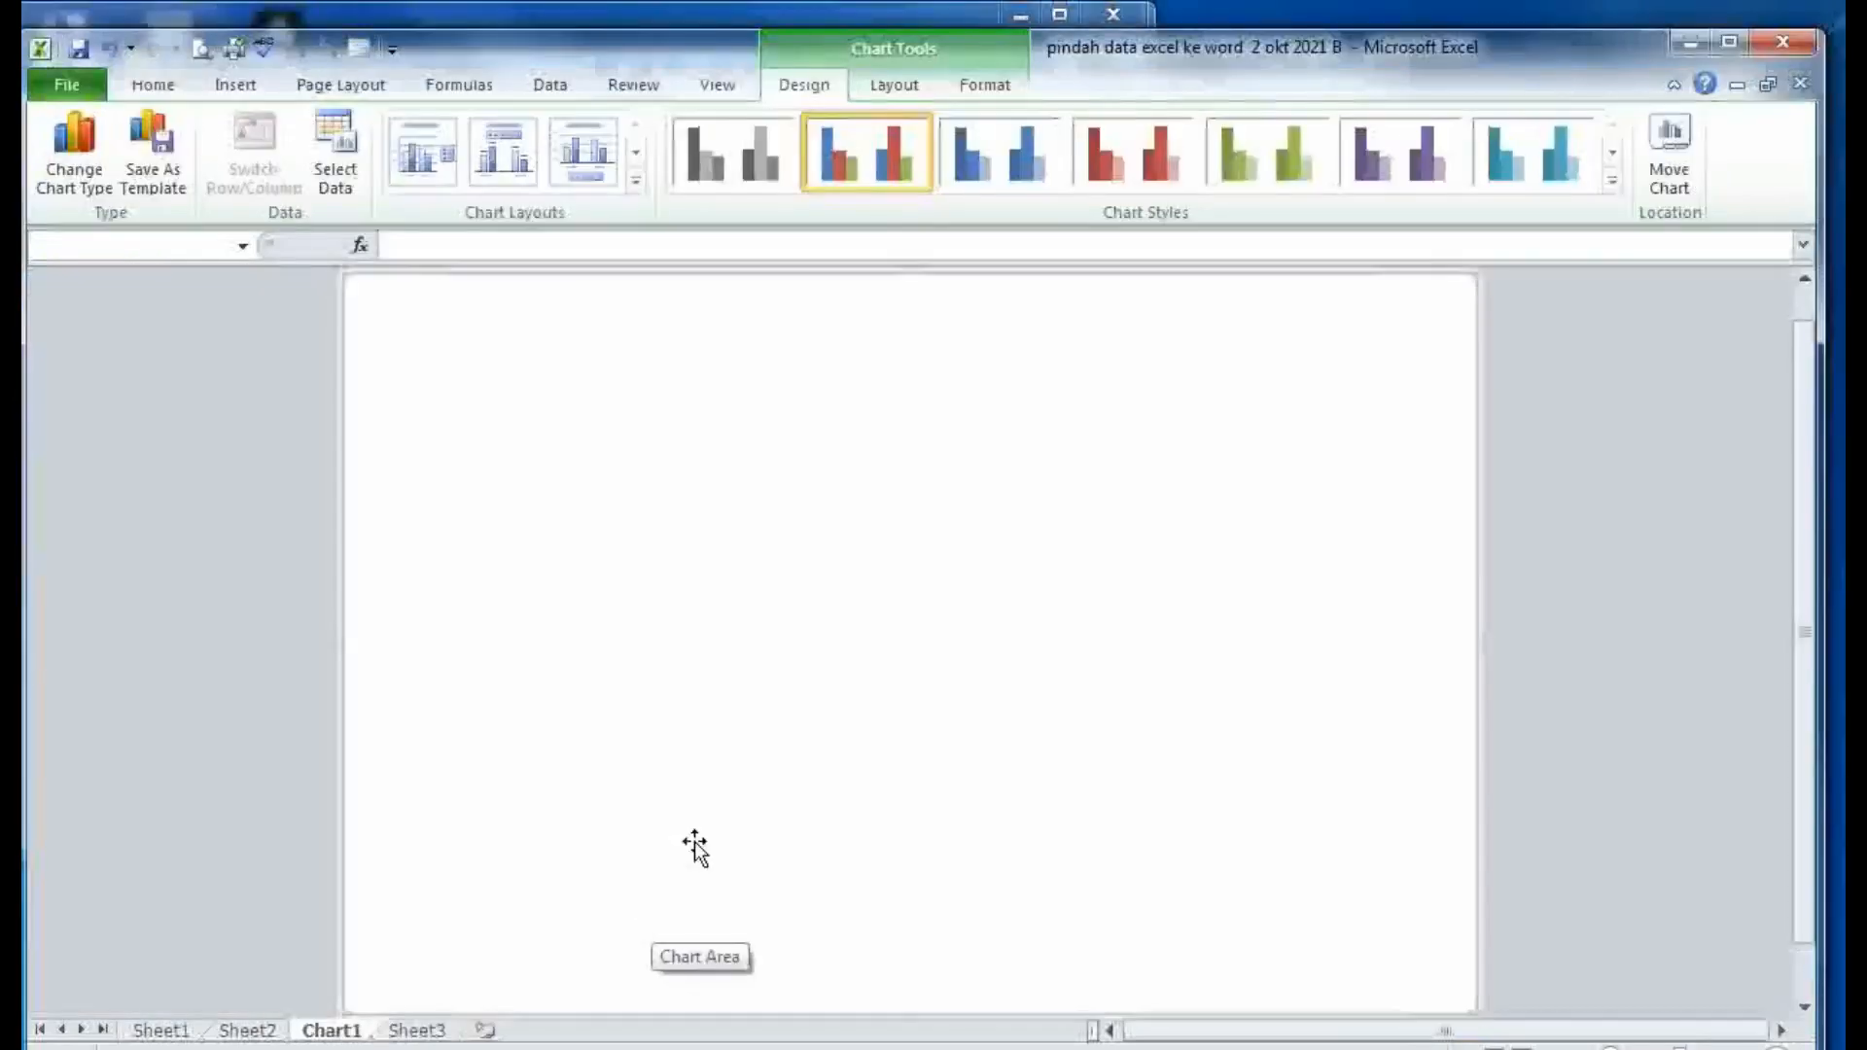
click(977, 164)
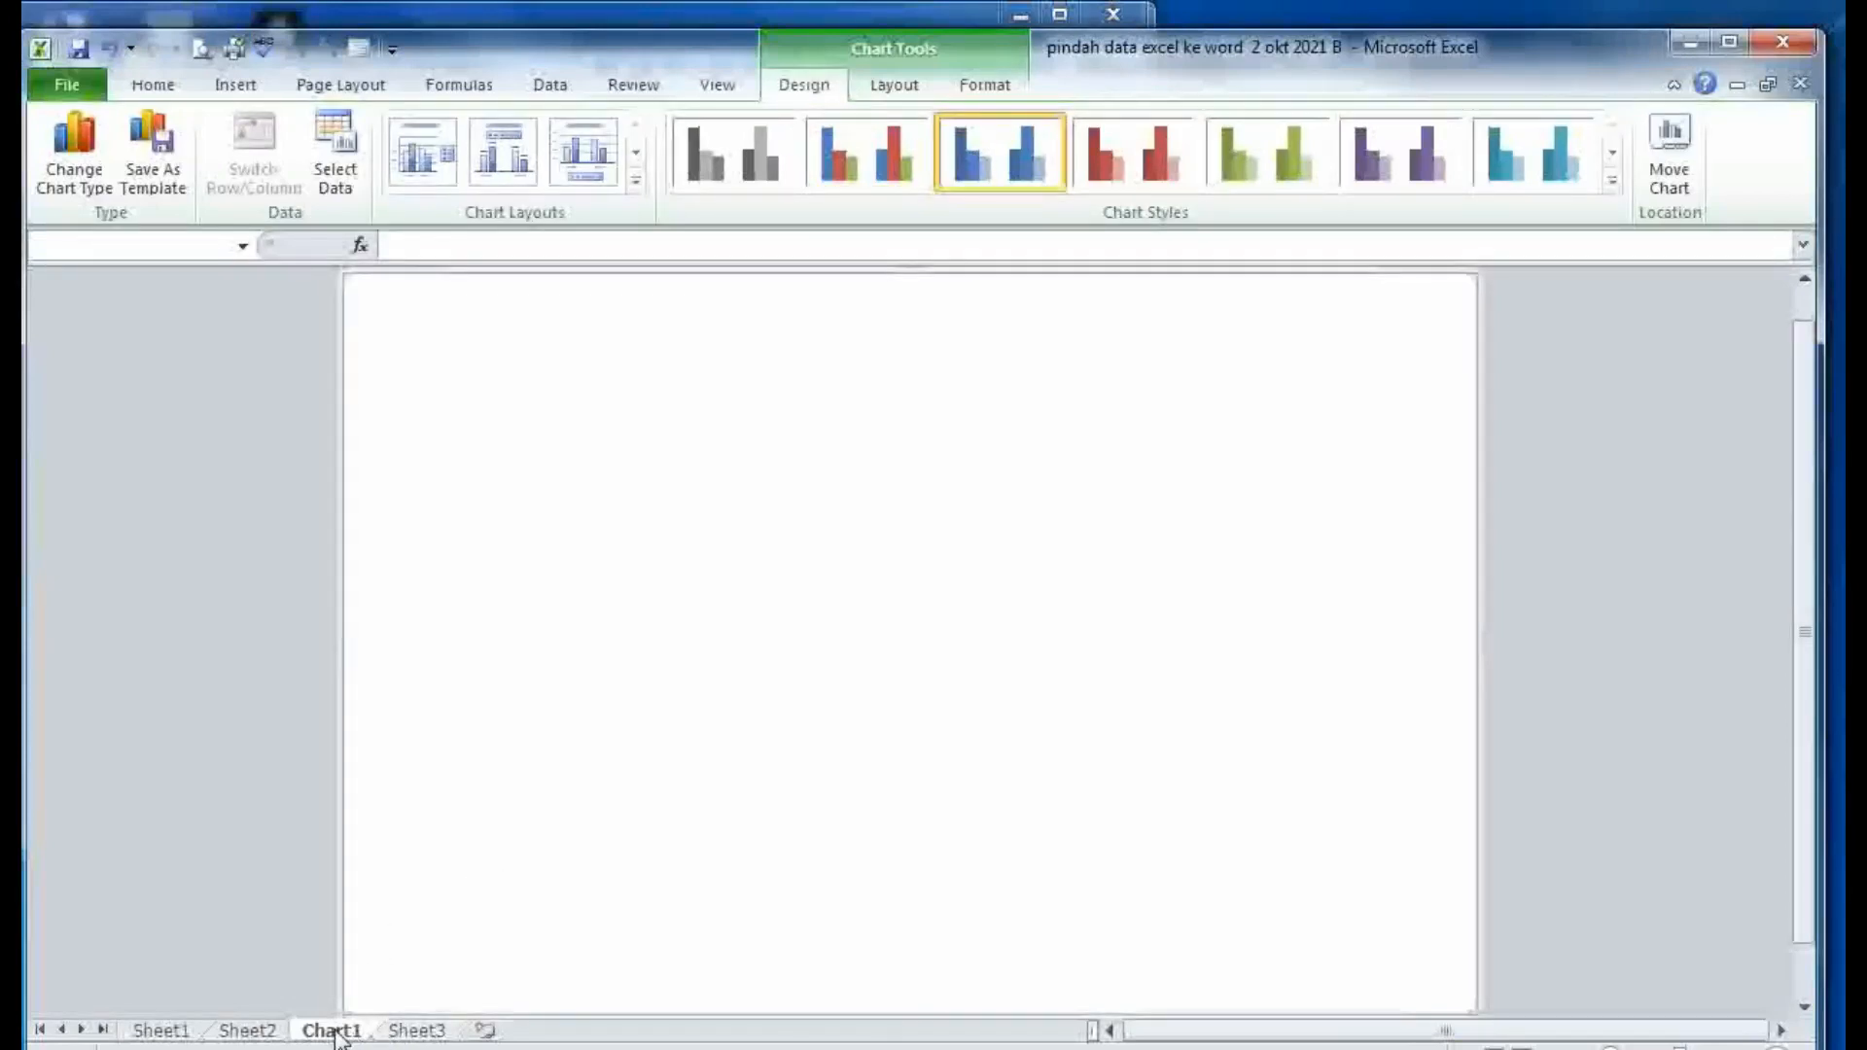
key(alt+Tab)
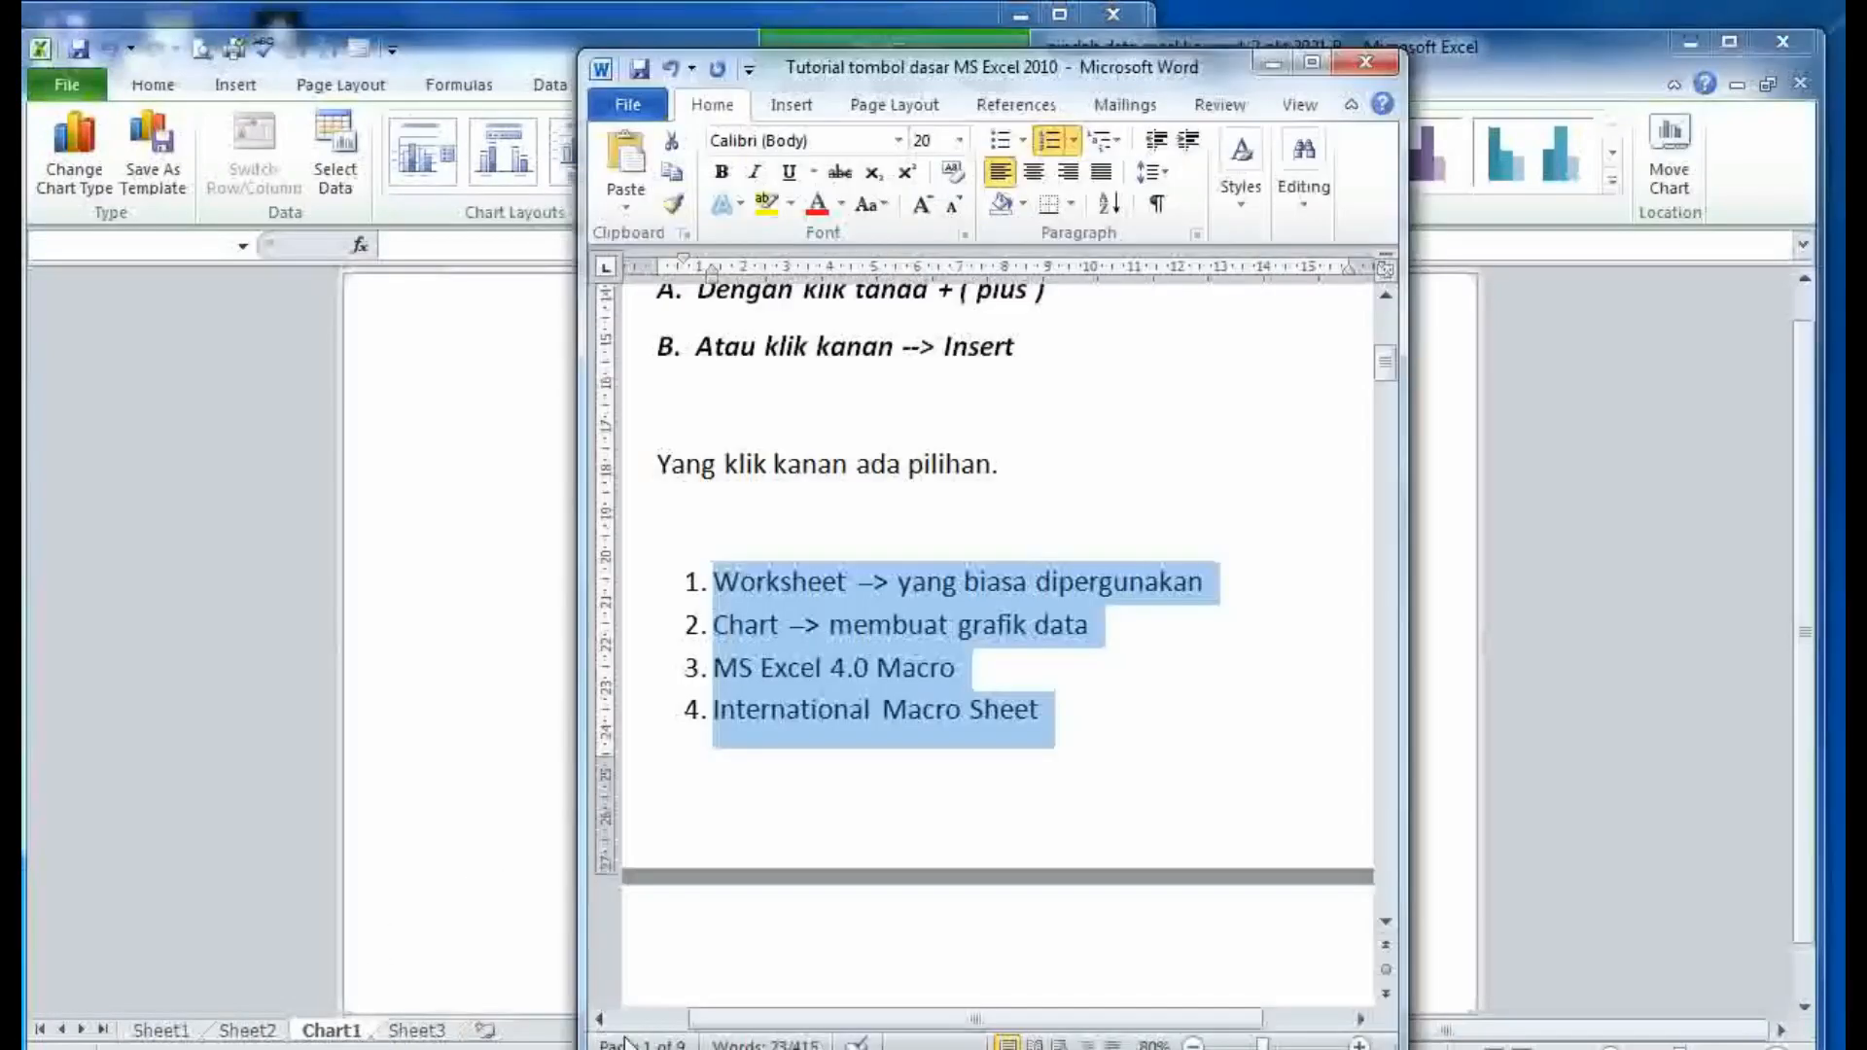
- Scroll the Word notes past '2. Dua' and highlight the 'Memberi Nama Sheet' heading before returning to Excel
click(814, 888)
scroll(815, 886, down, 3)
scroll(815, 887, down, 3)
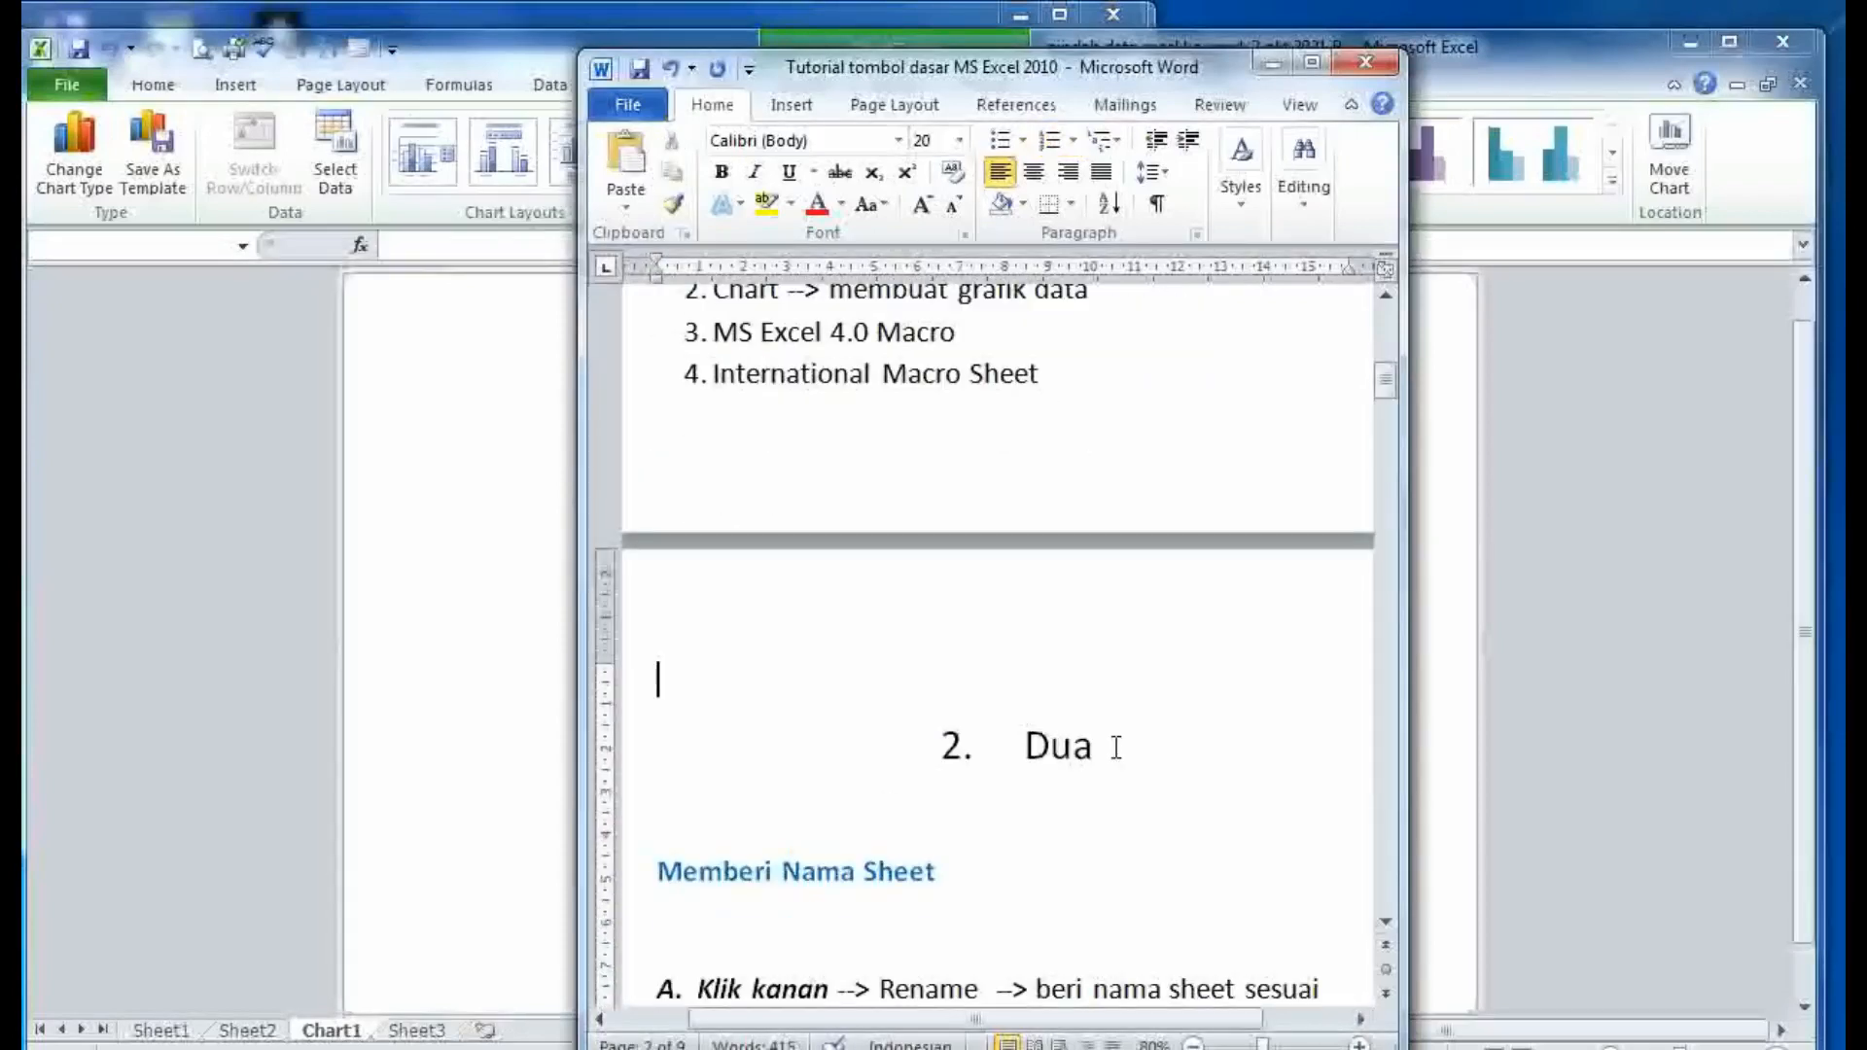
drag(1118, 747, 932, 758)
click(929, 760)
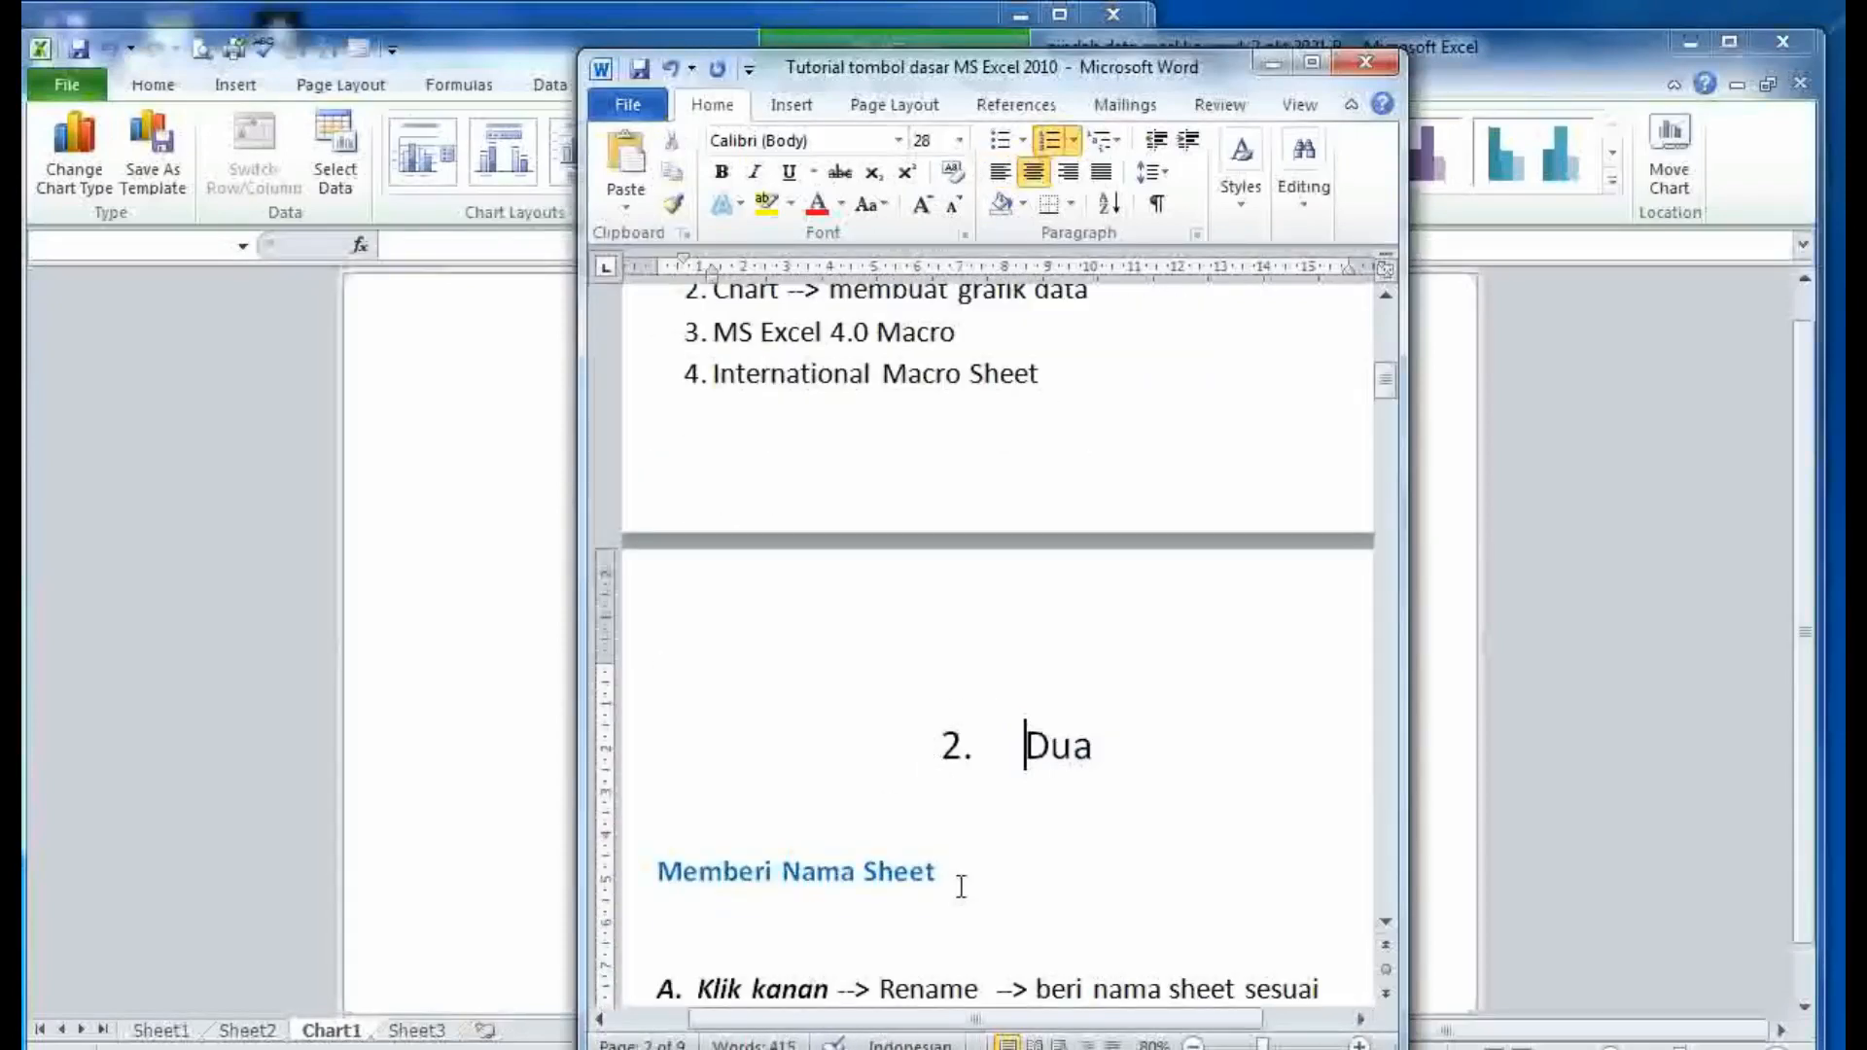
drag(959, 884, 697, 876)
click(994, 865)
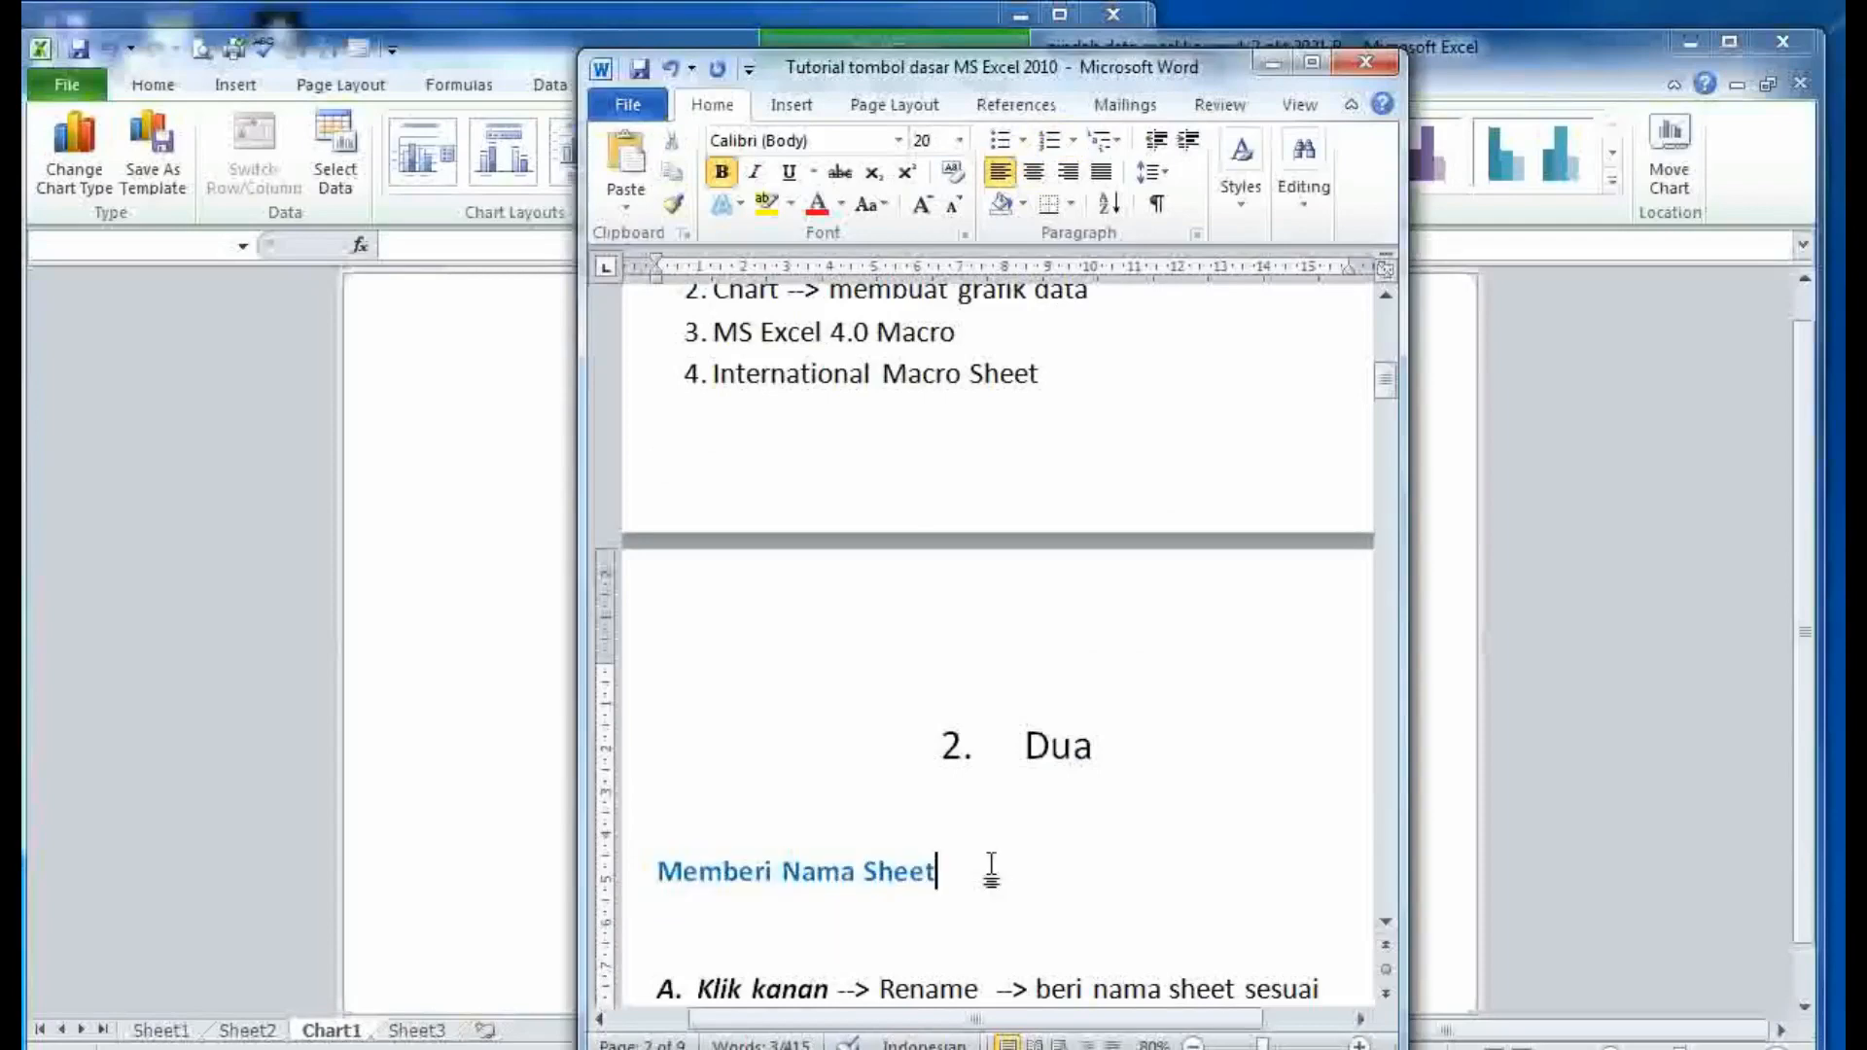
scroll(994, 866, down, 2)
scroll(993, 864, down, 2)
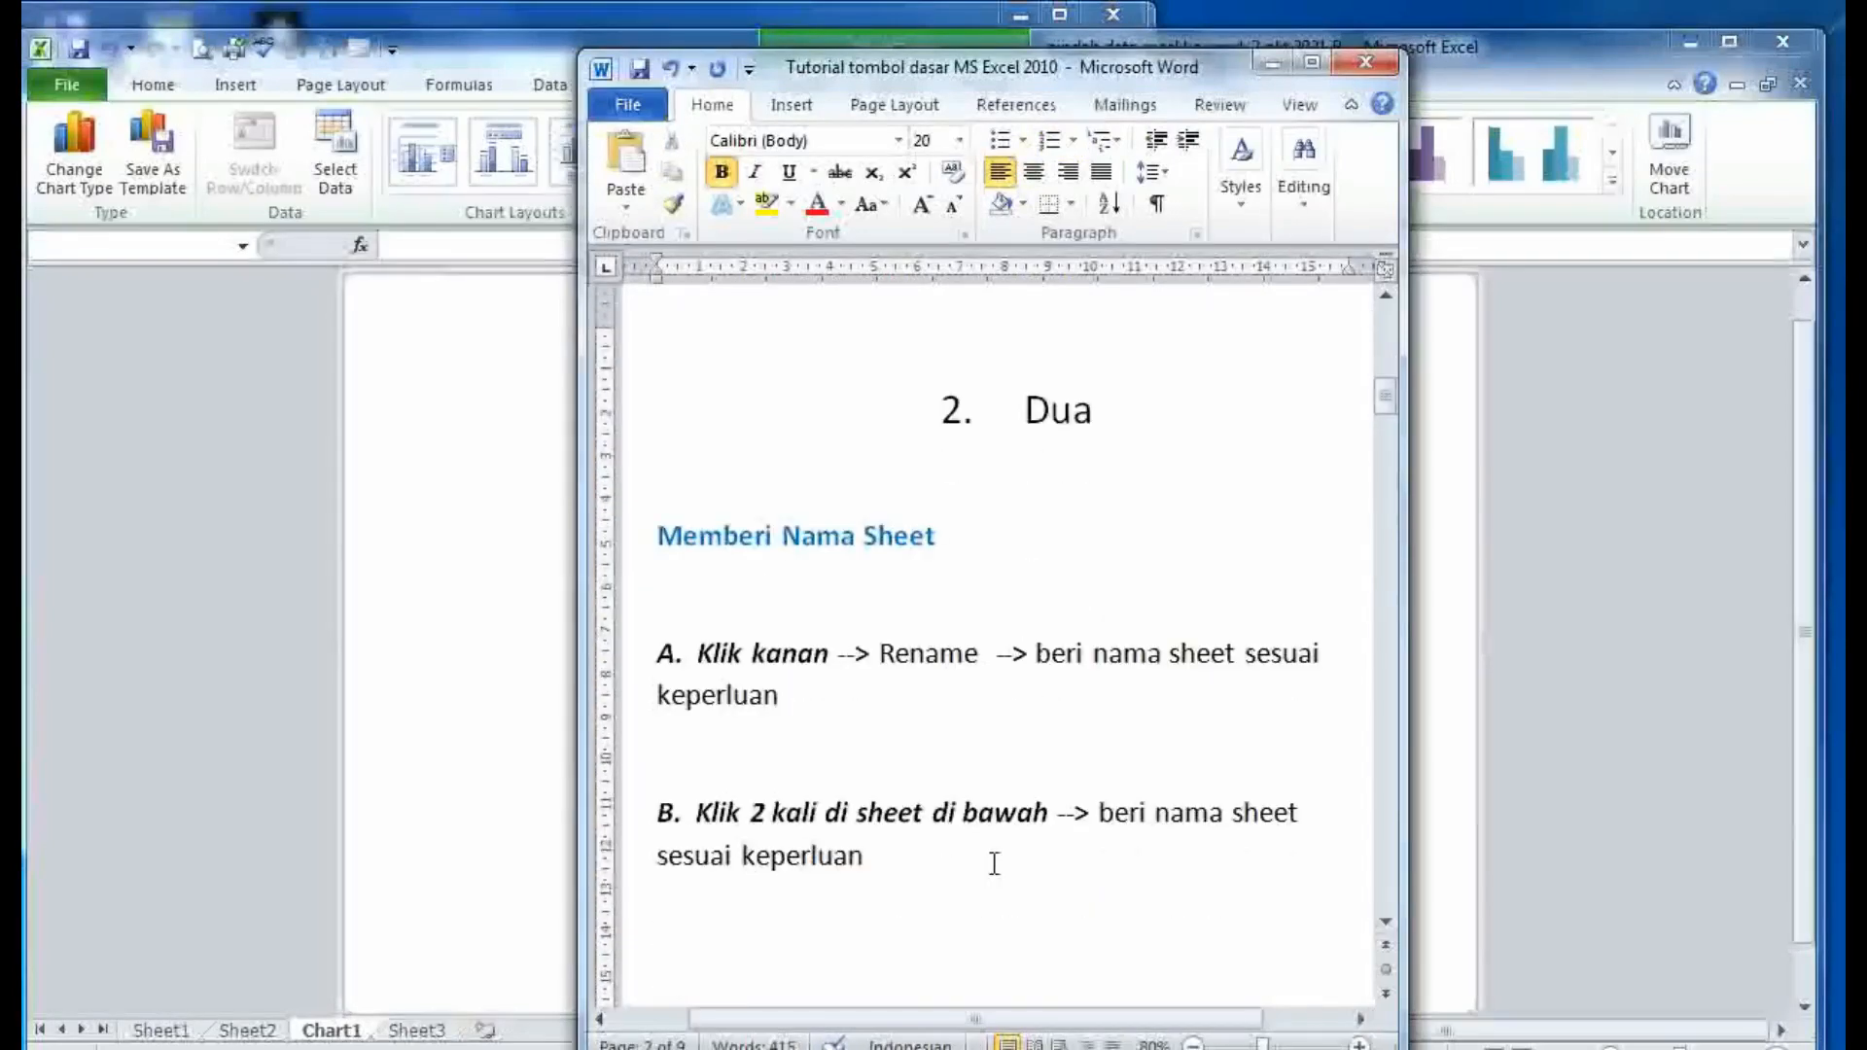
click(226, 831)
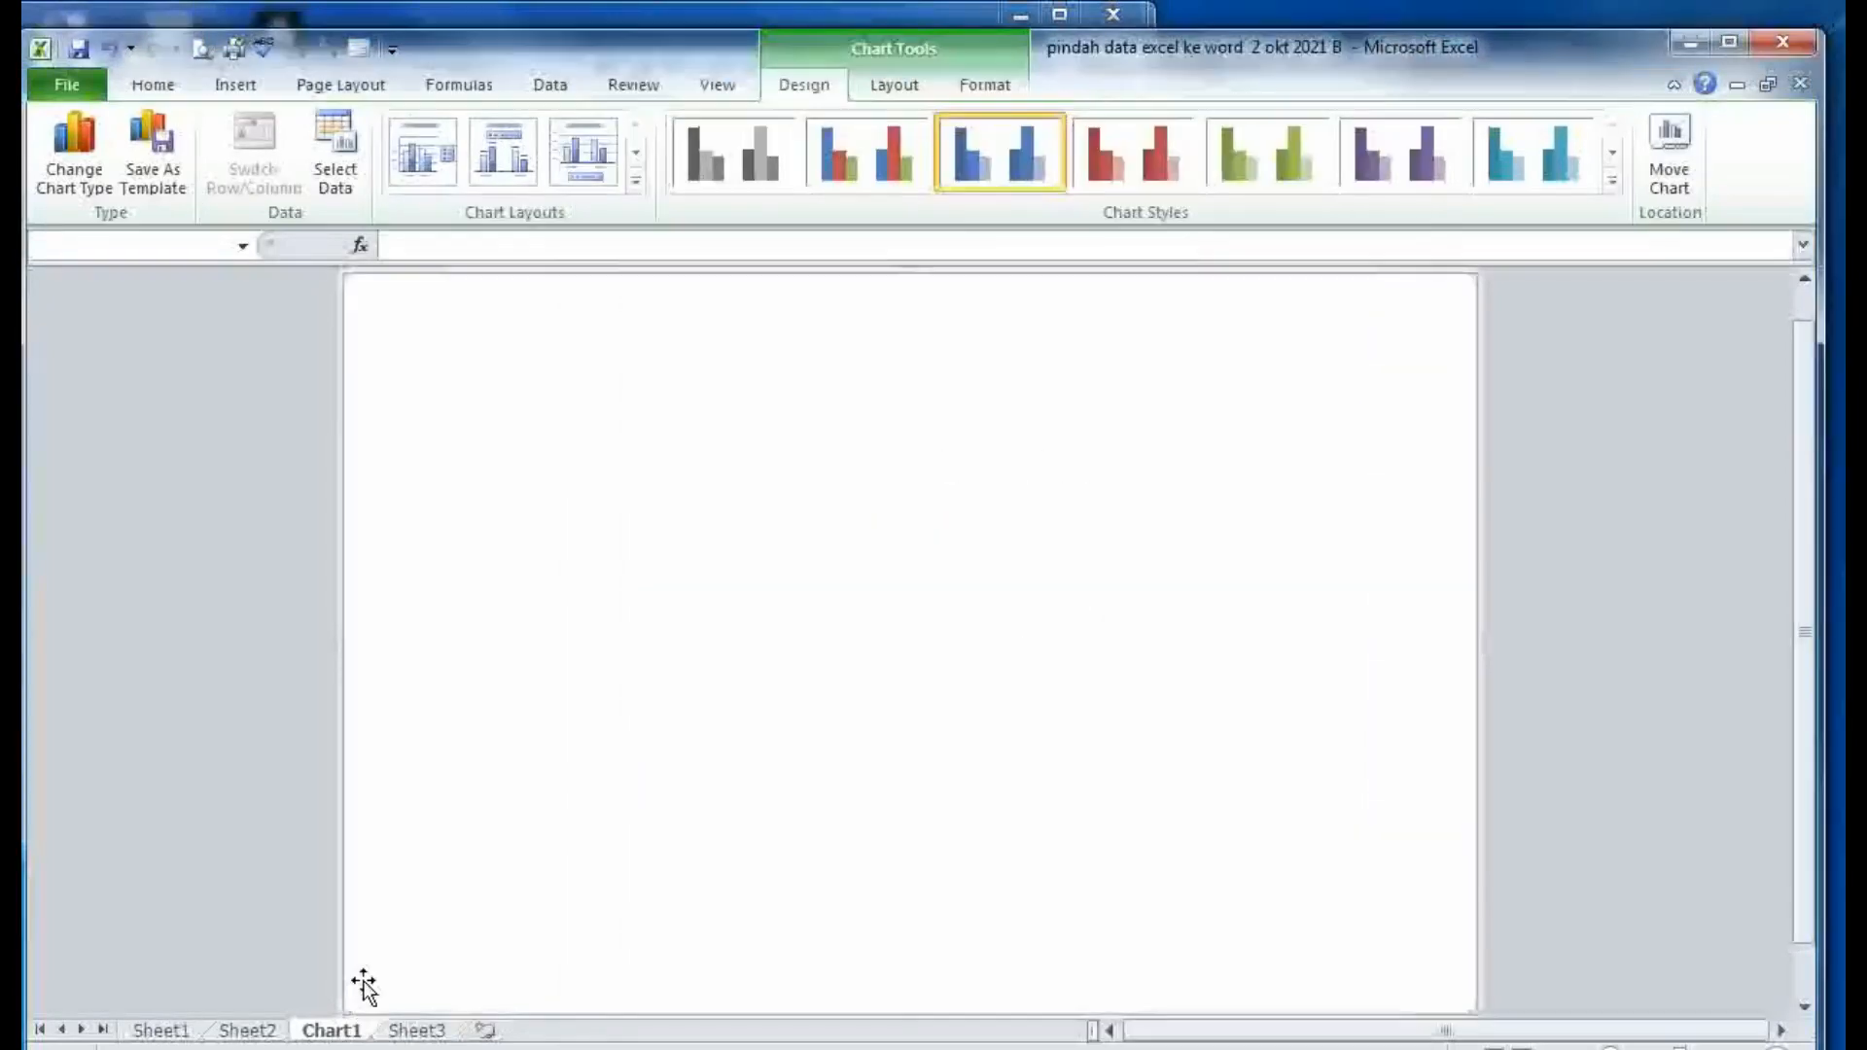
- Rename the Chart1 sheet to Grafik
right_click(352, 1029)
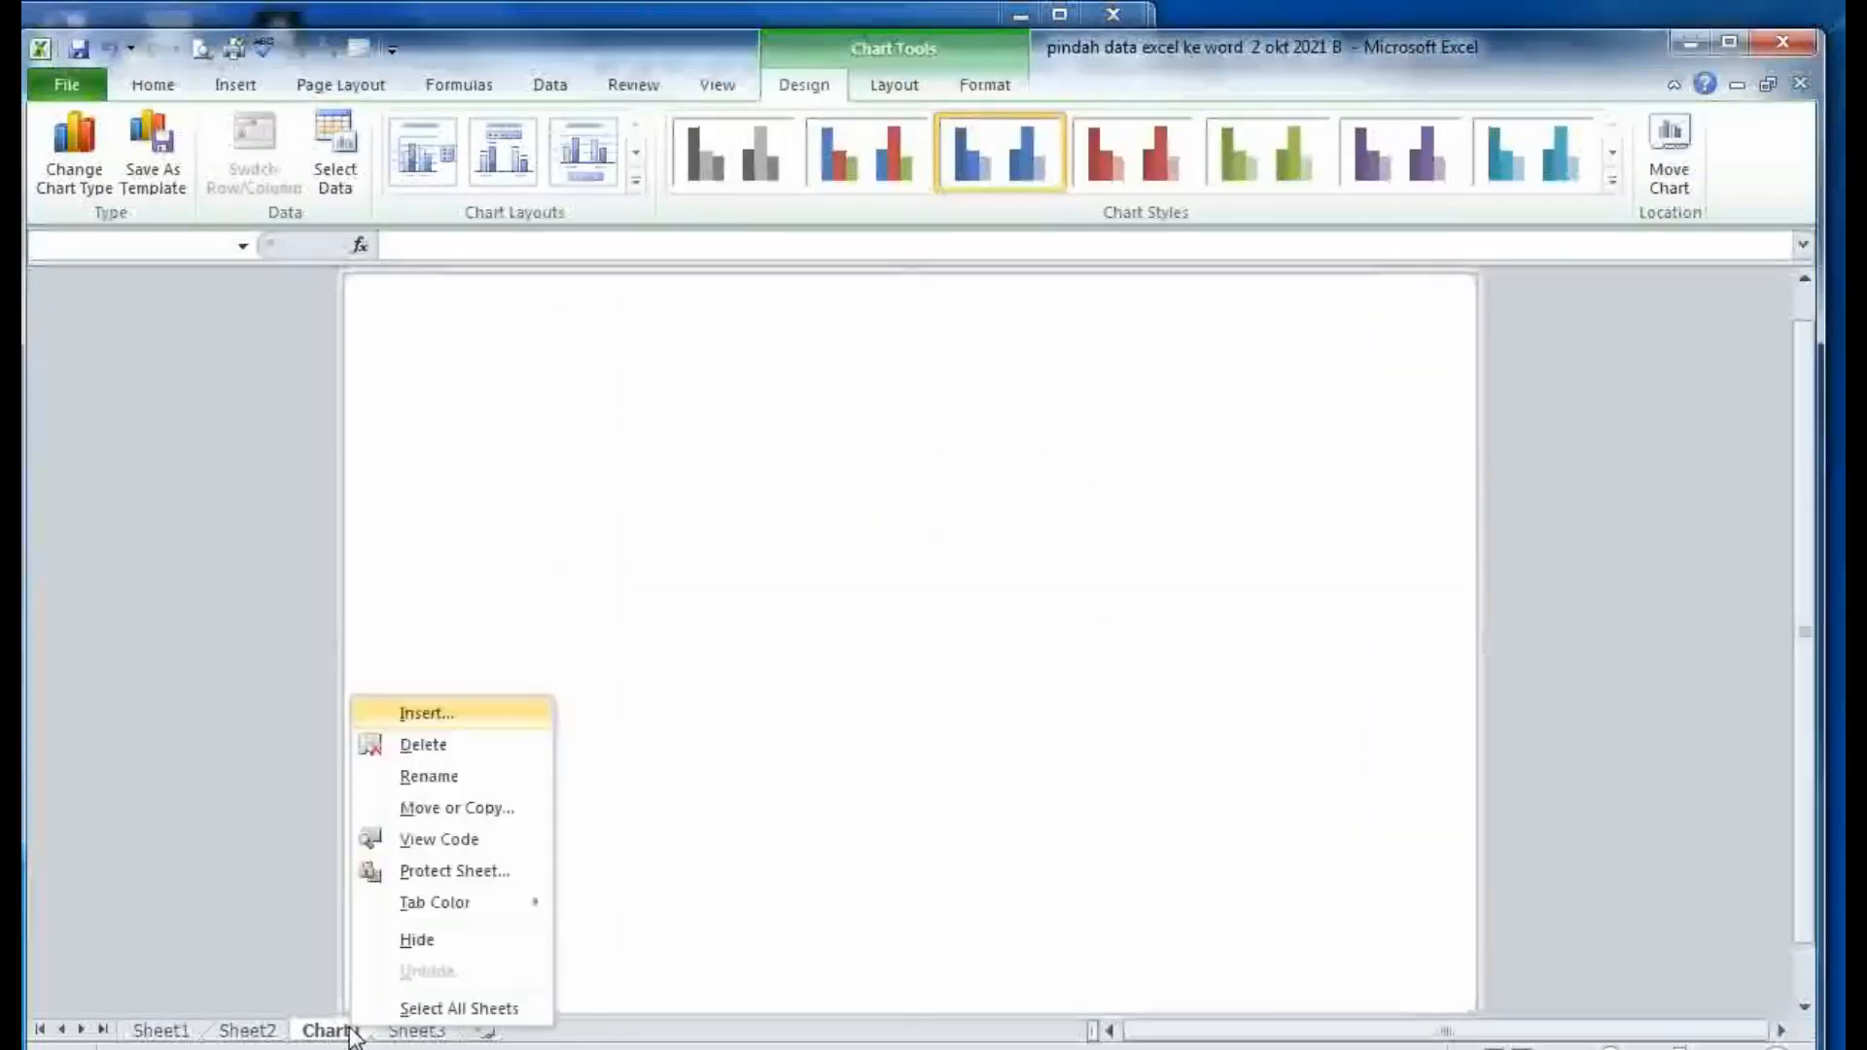
click(428, 776)
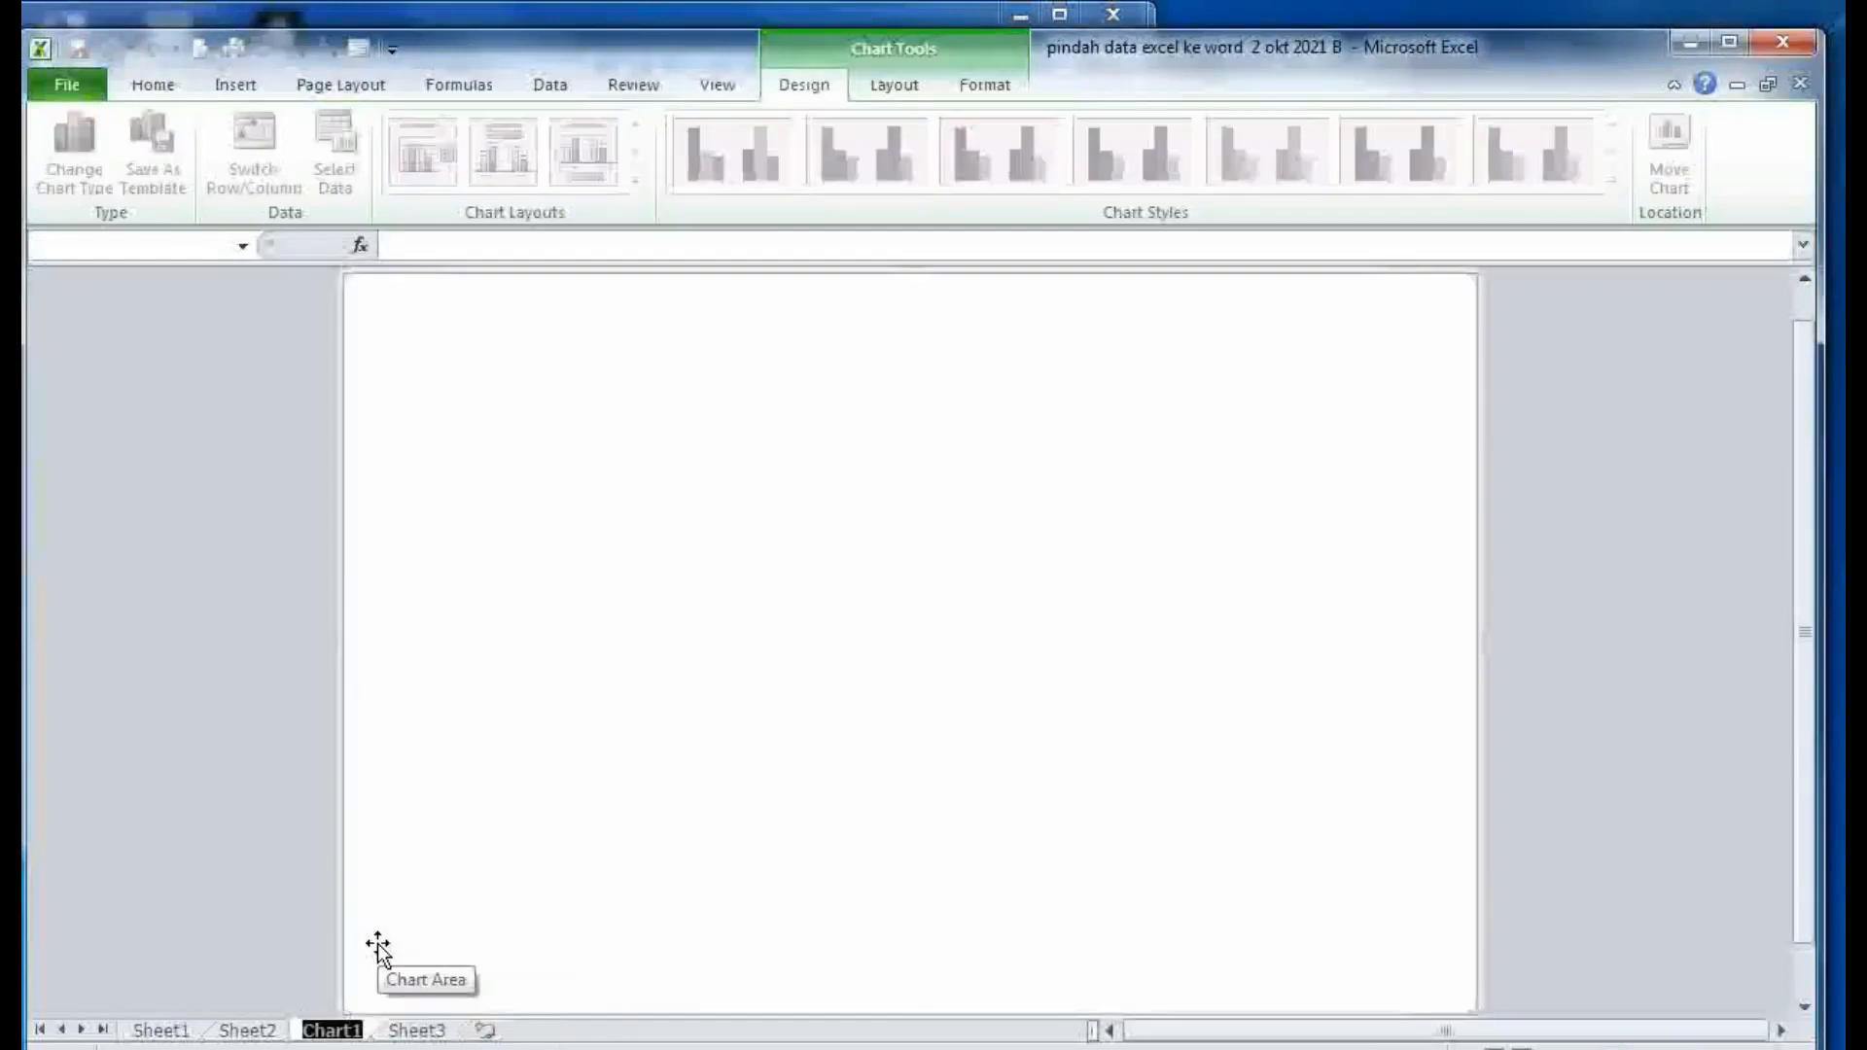
text(Grafik)
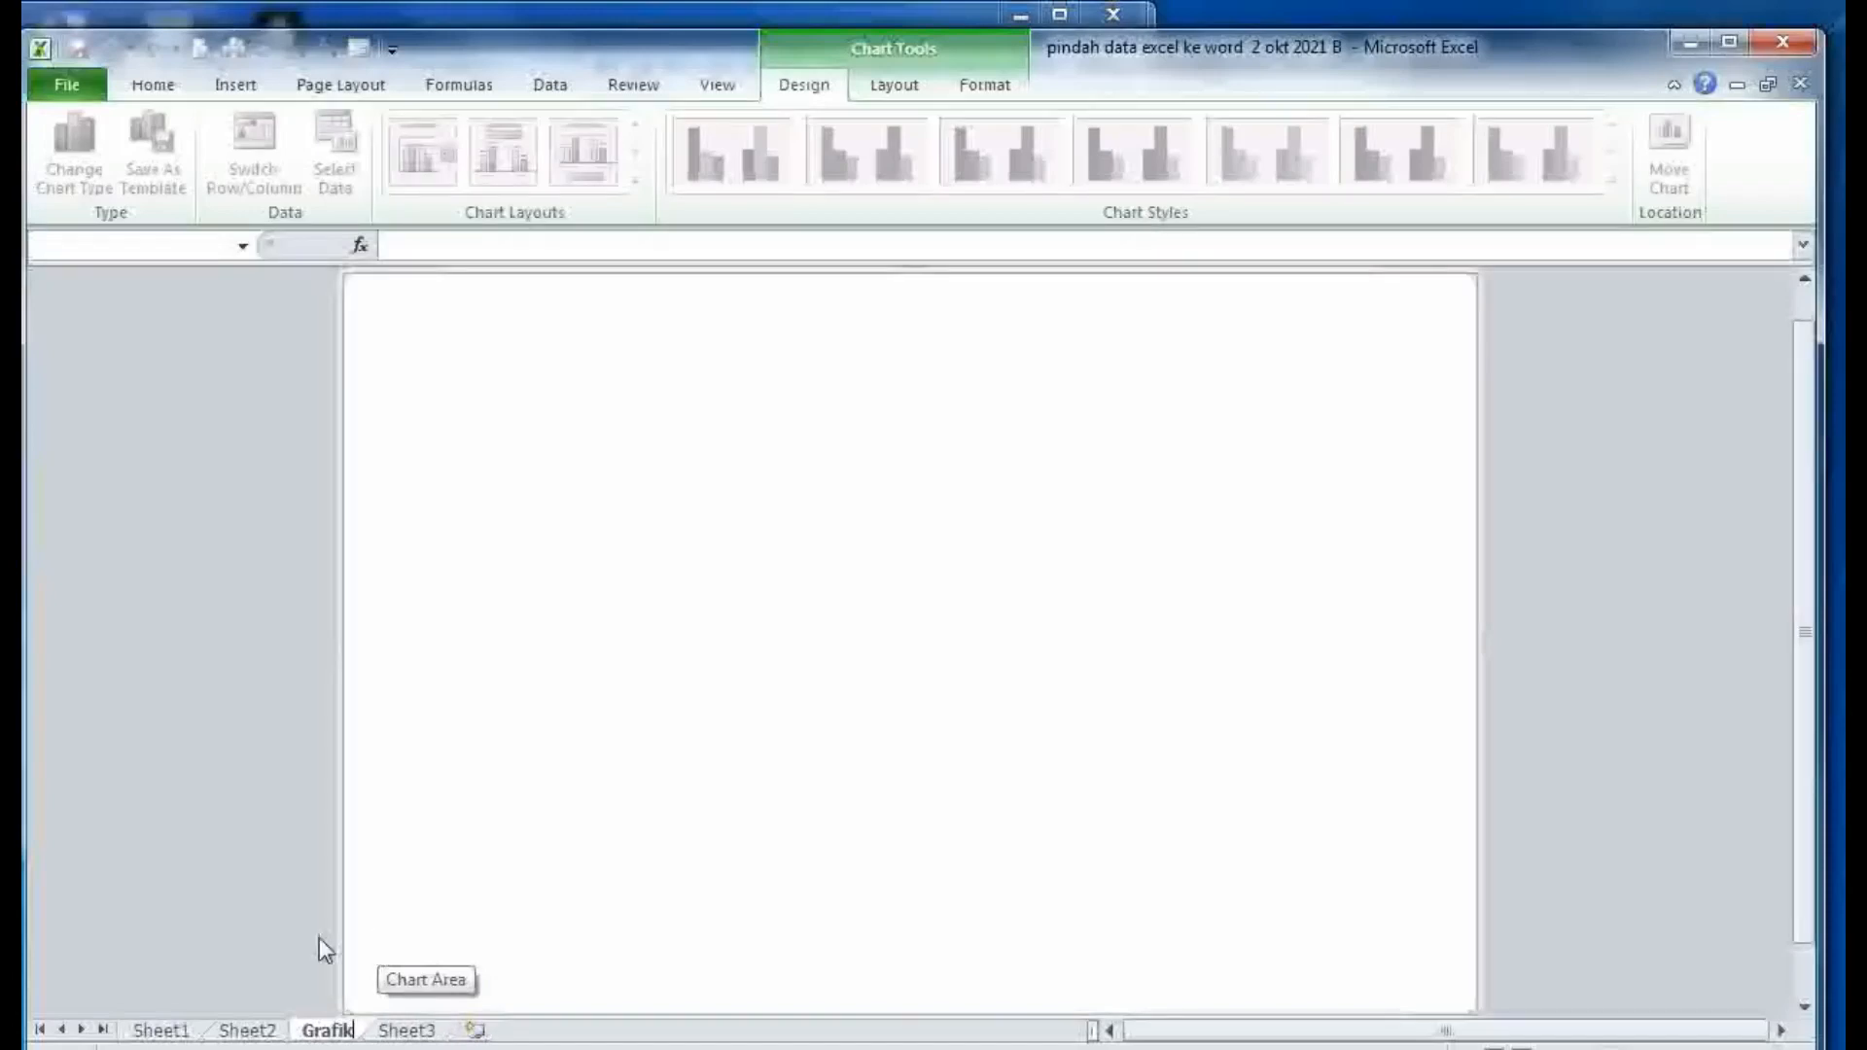
click(263, 932)
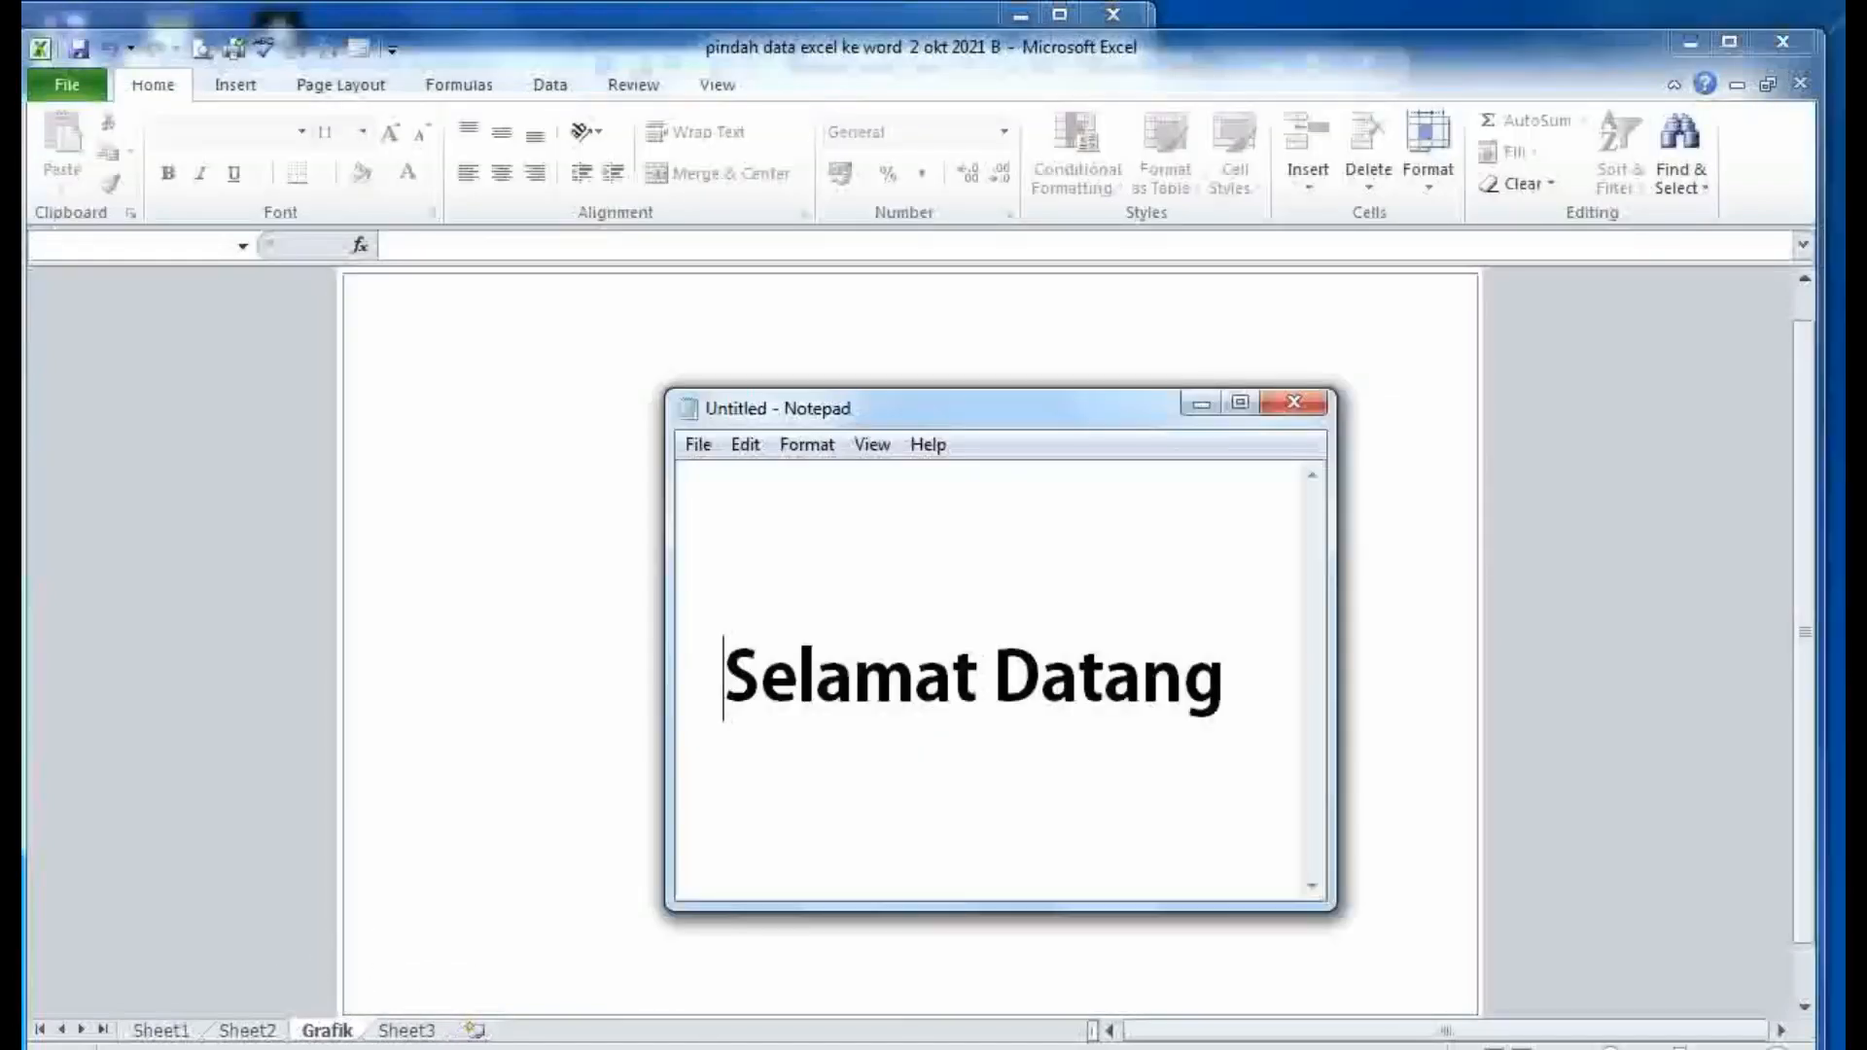
- Close the Notepad welcome note from the taskbar without saving
click(610, 1048)
right_click(610, 1049)
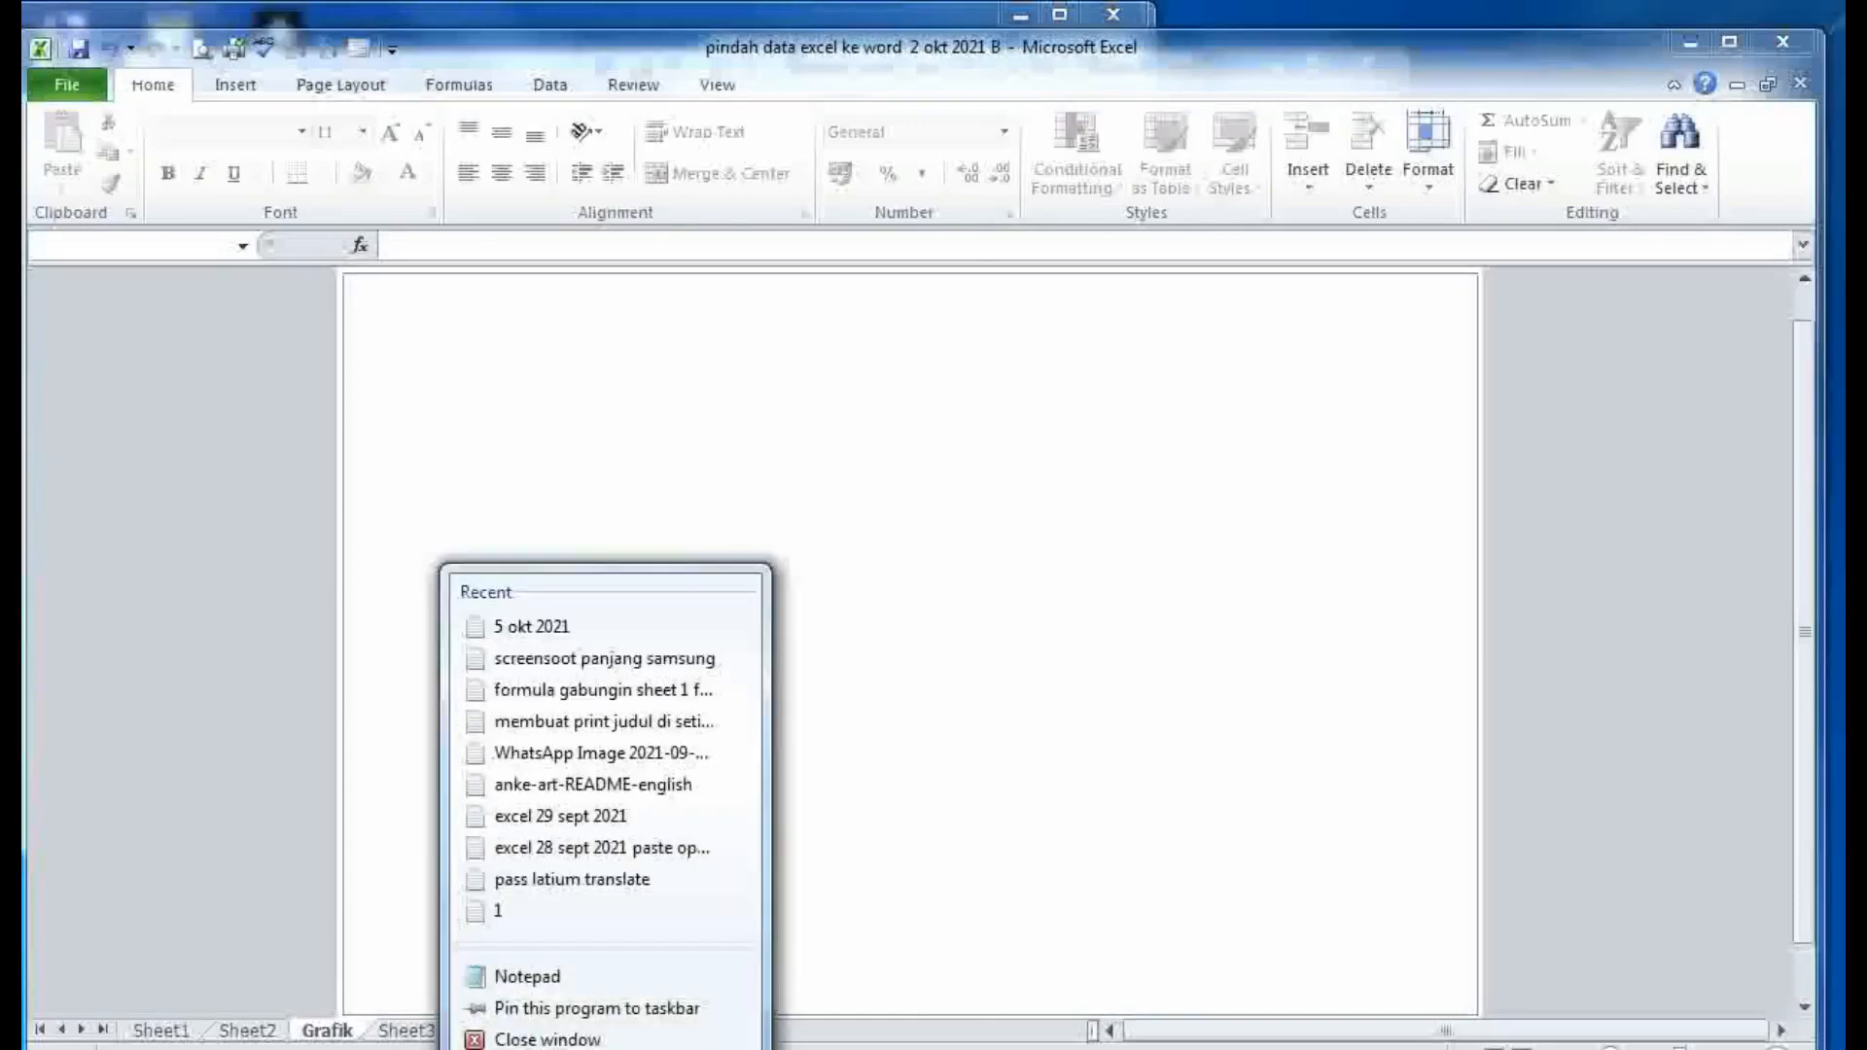
click(554, 1038)
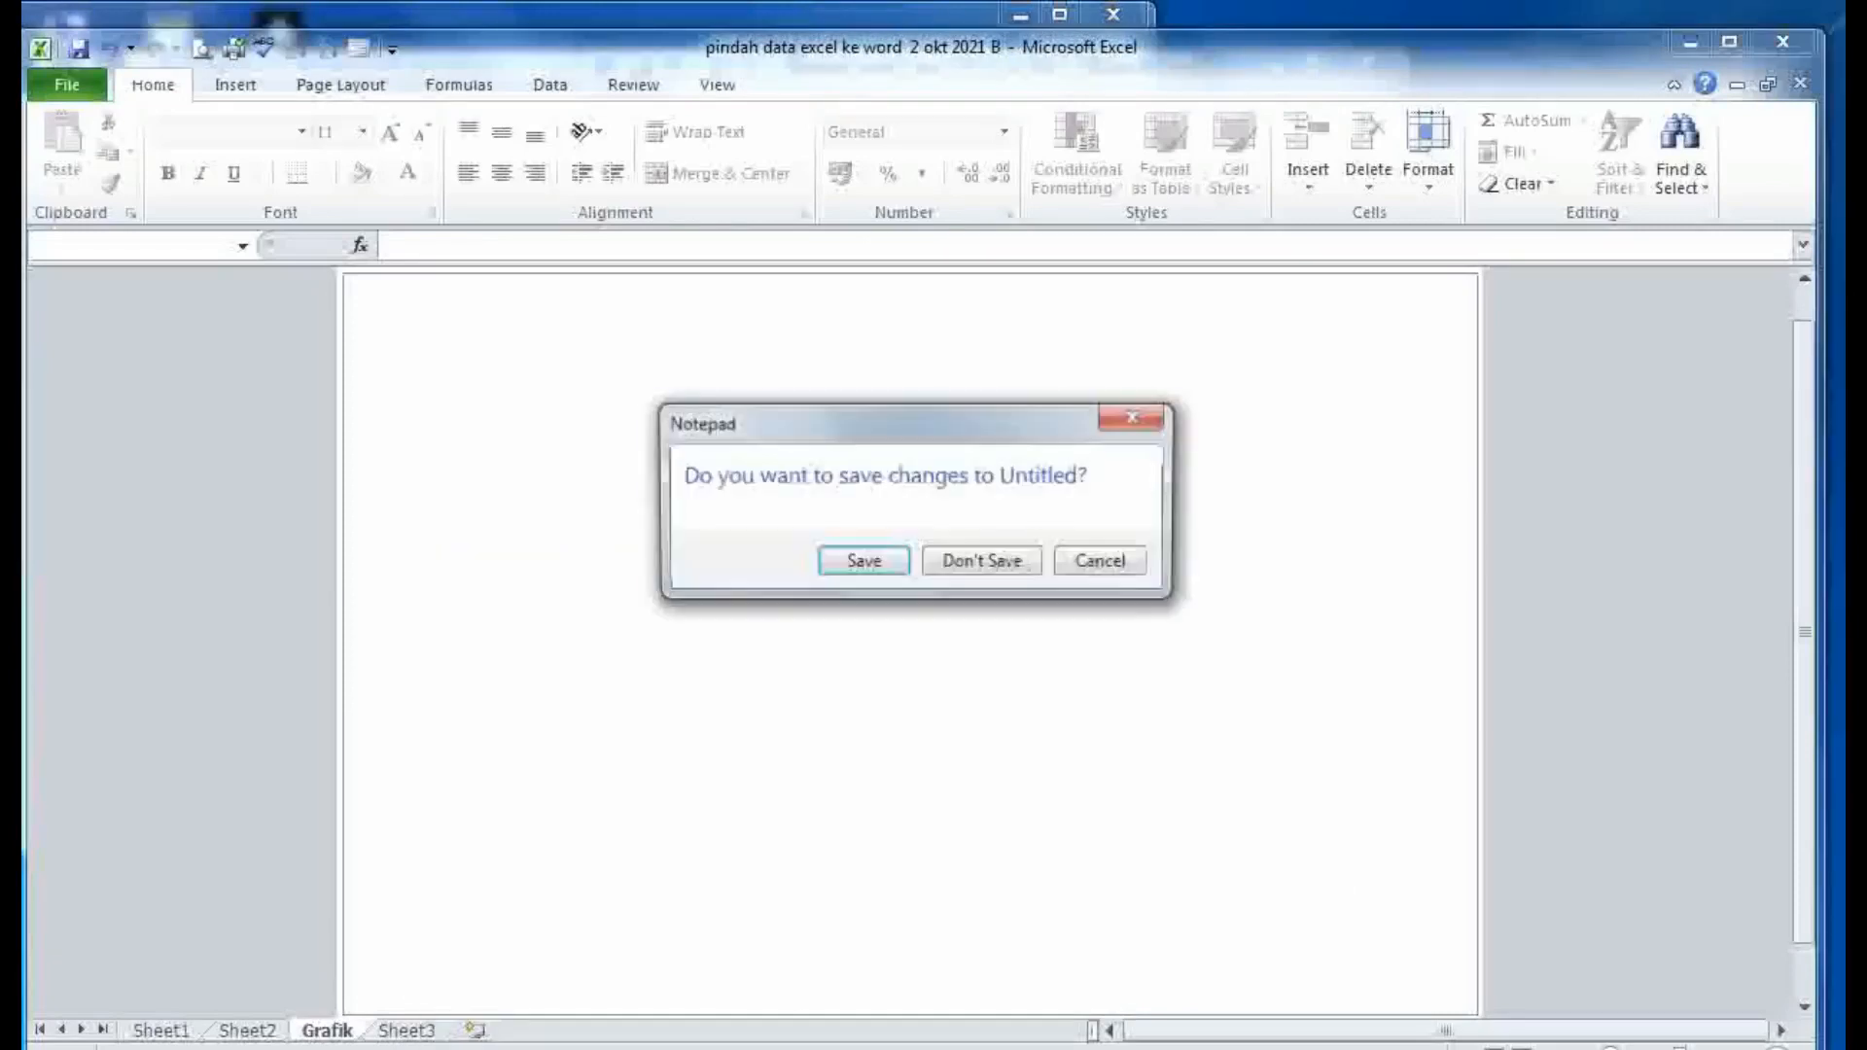
click(958, 559)
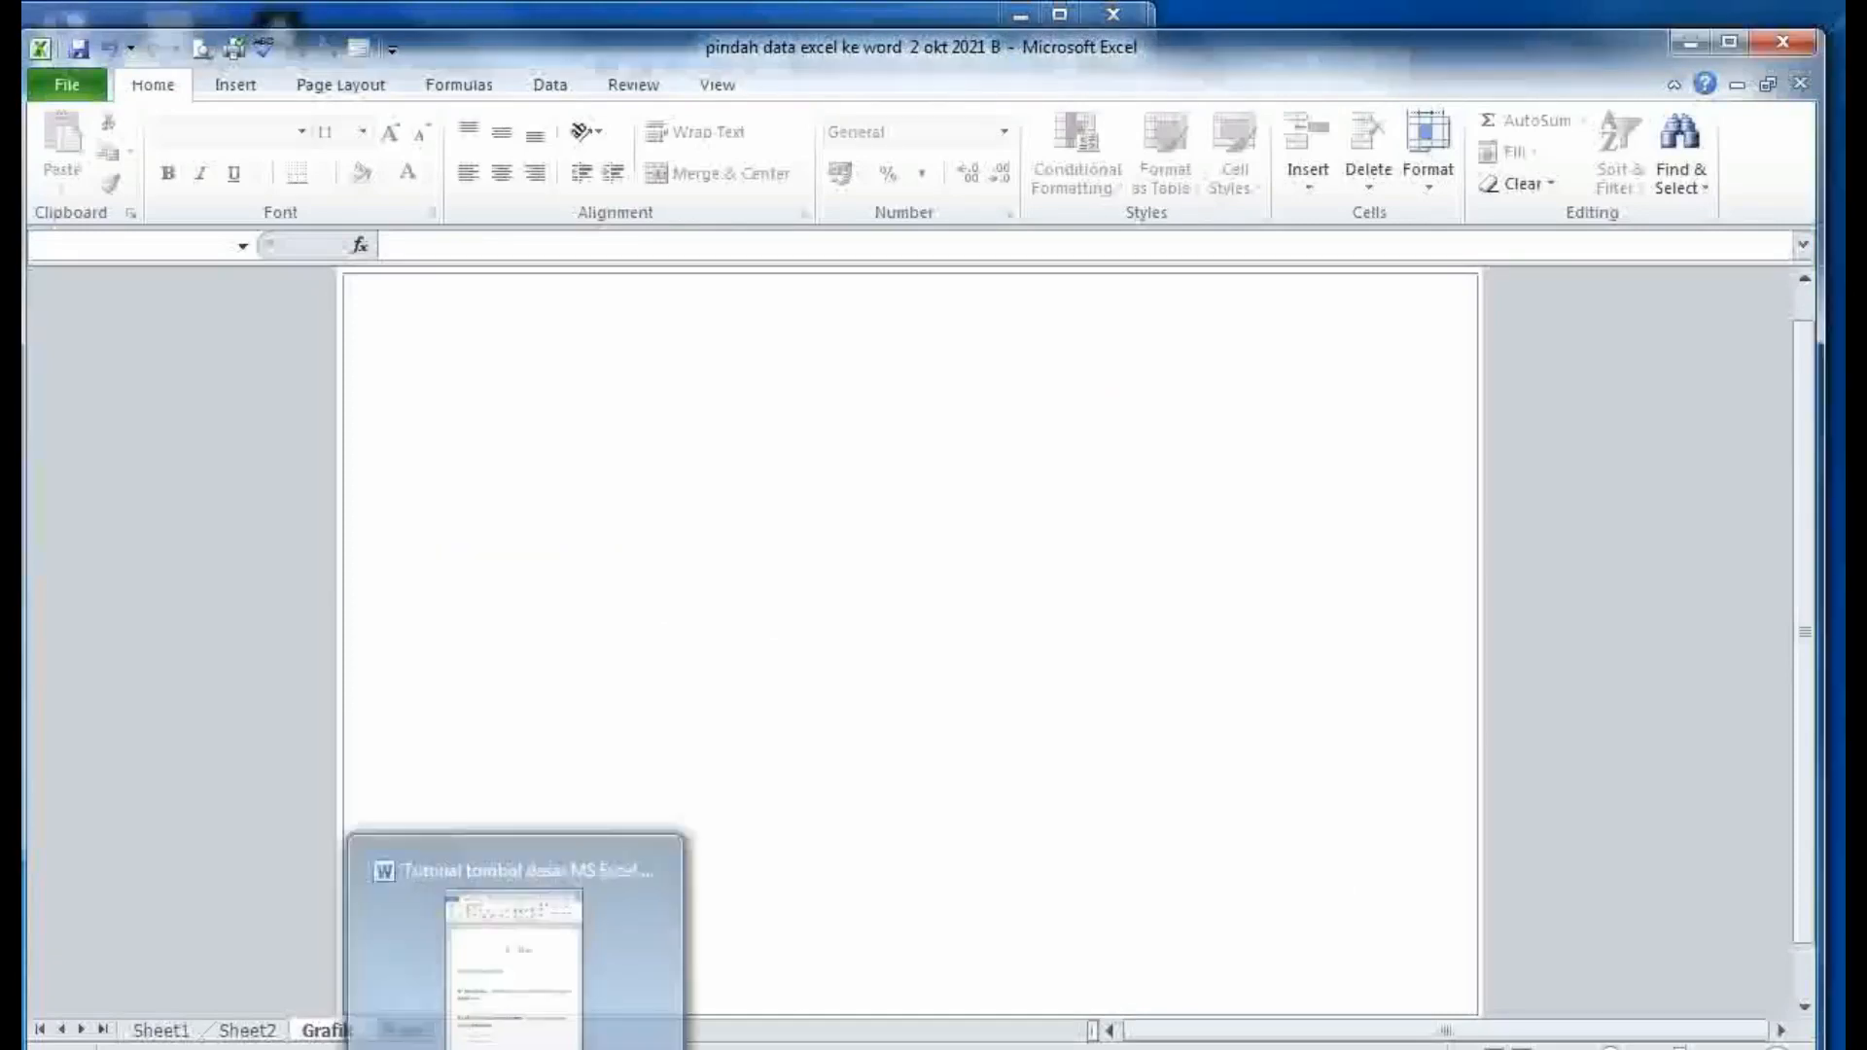
- Bring the Word notes forward and highlight paragraph B on renaming sheets
click(517, 1048)
scroll(893, 858, down, 2)
click(893, 858)
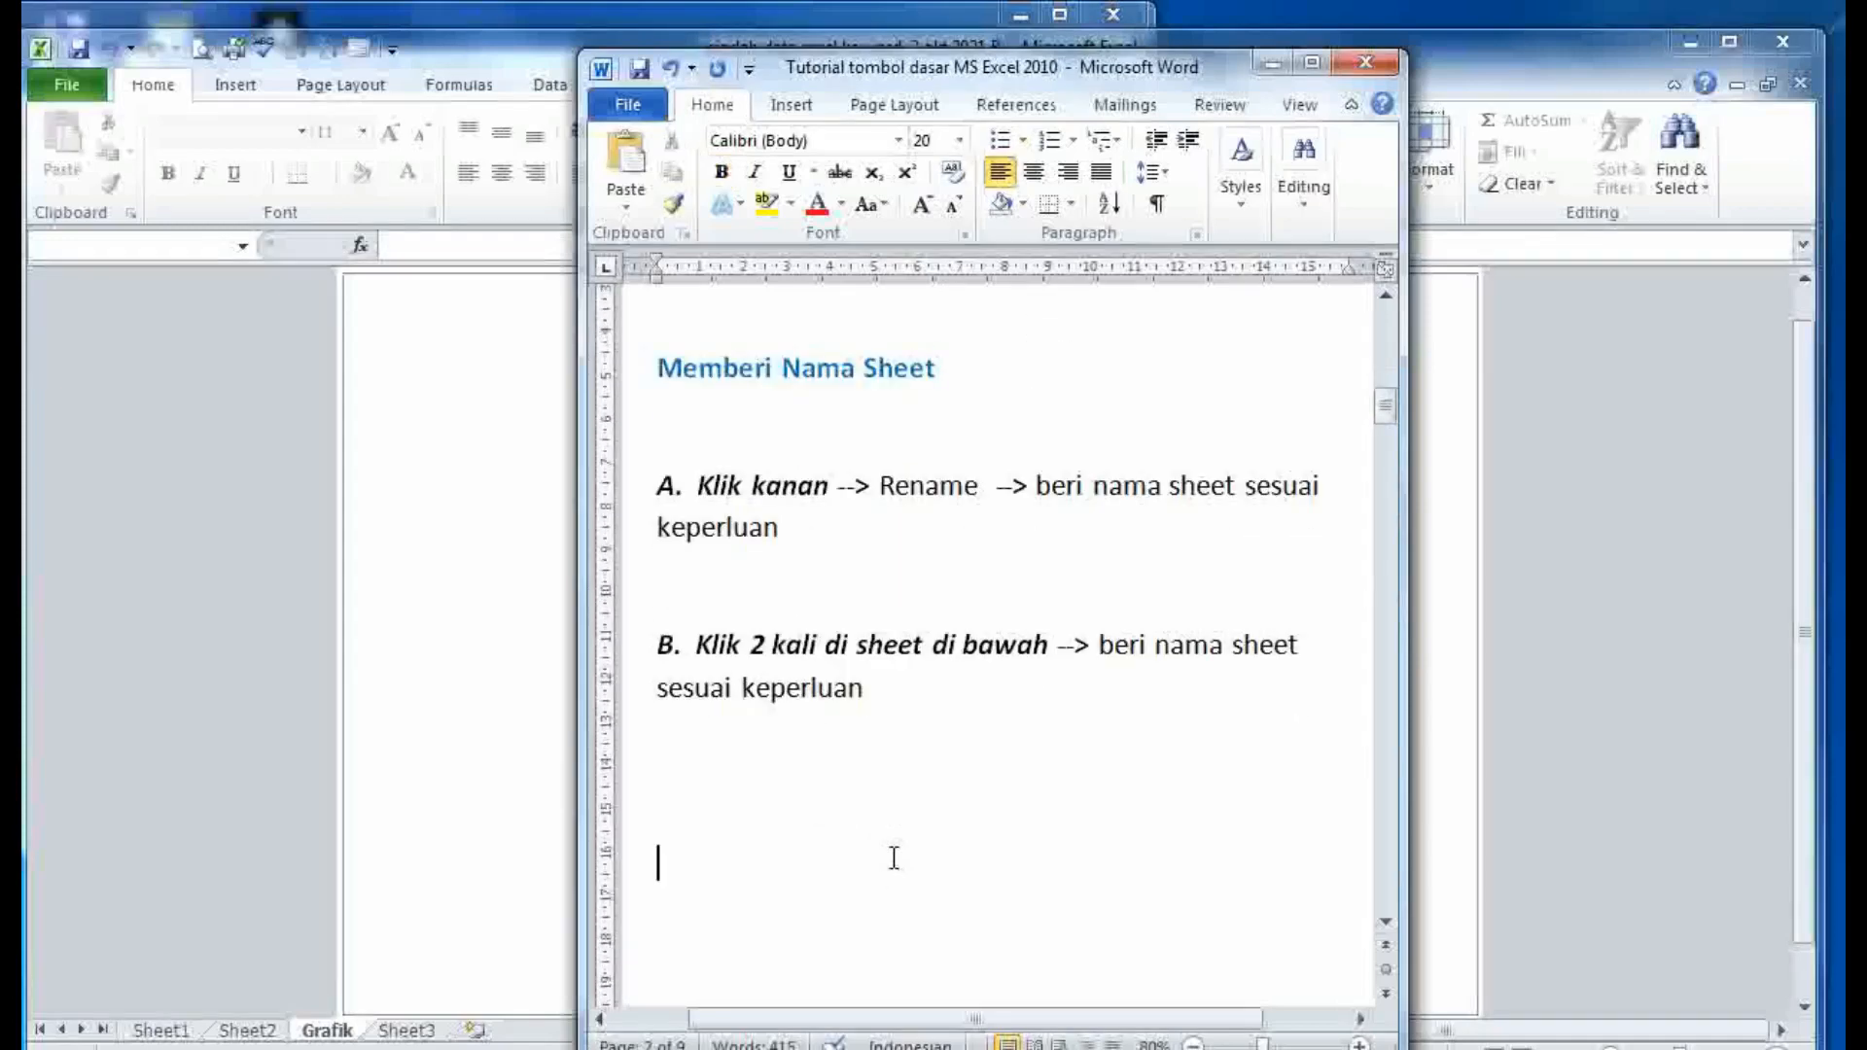
scroll(894, 857, down, 4)
scroll(897, 837, up, 1)
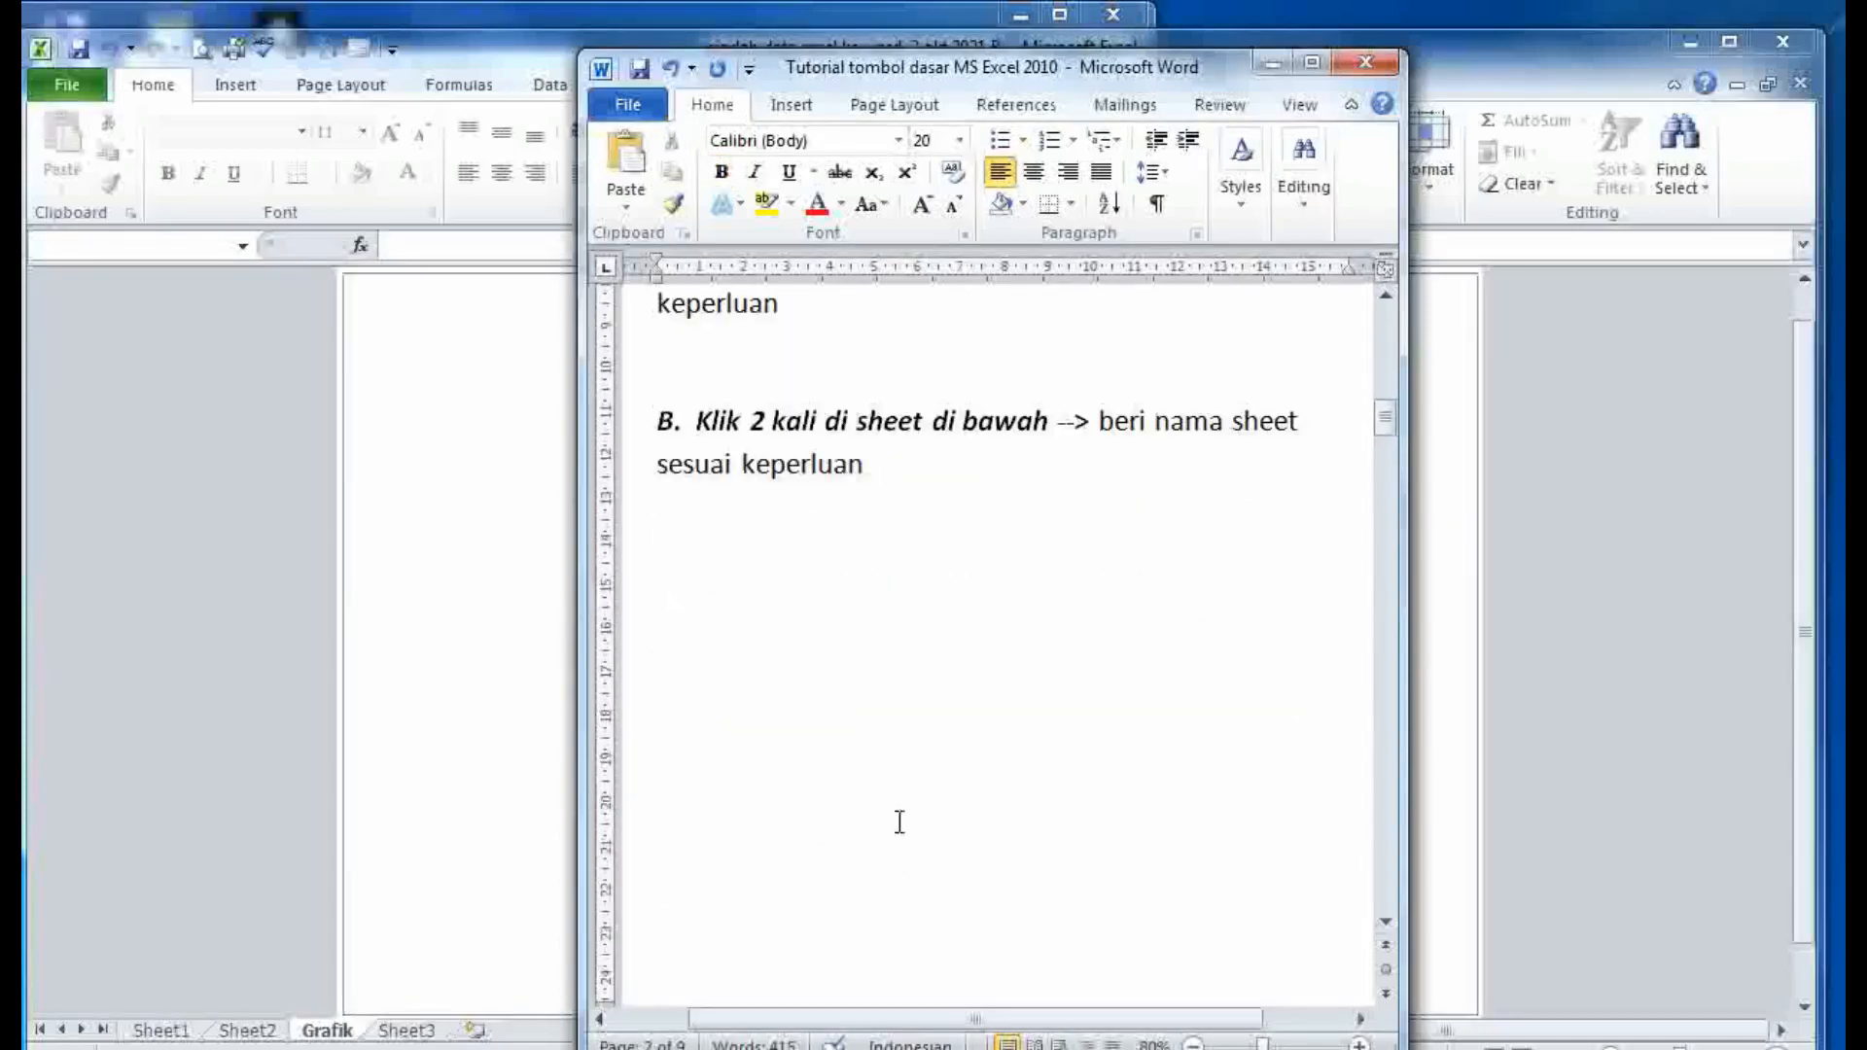
scroll(928, 537, up, 1)
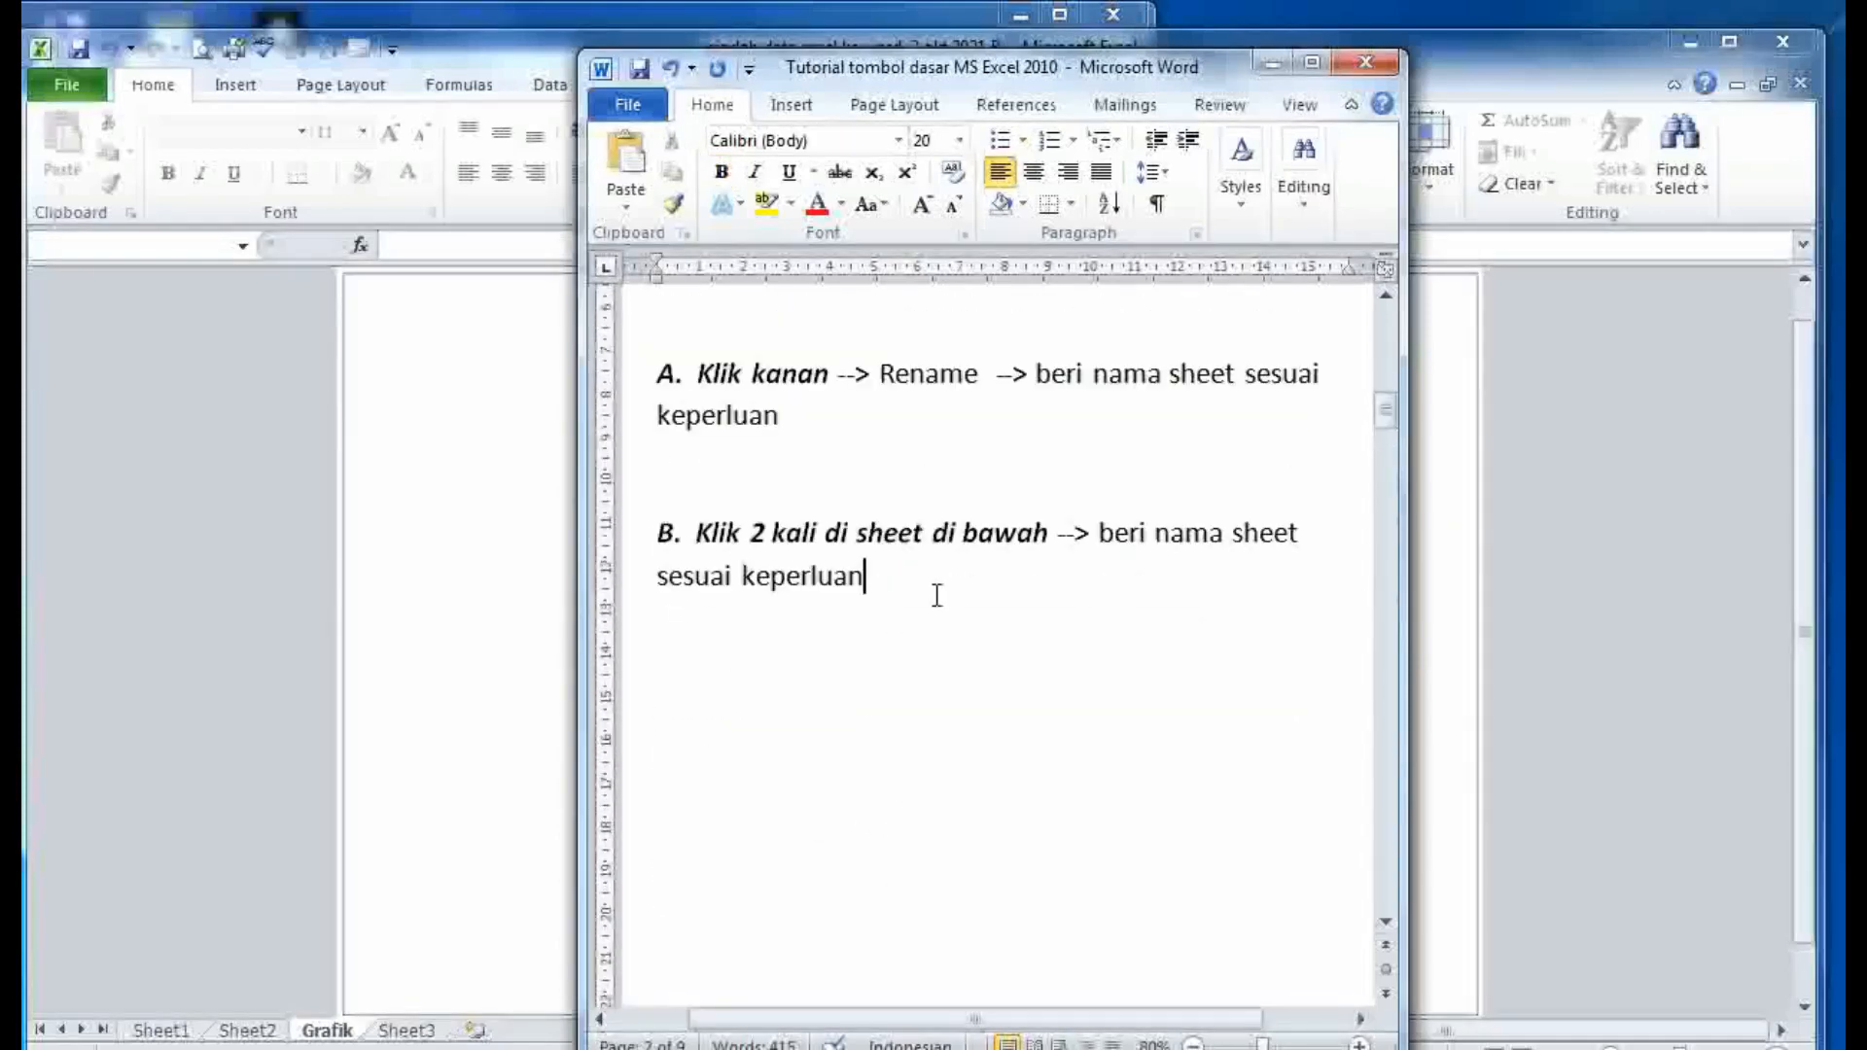
drag(936, 595, 721, 543)
click(829, 623)
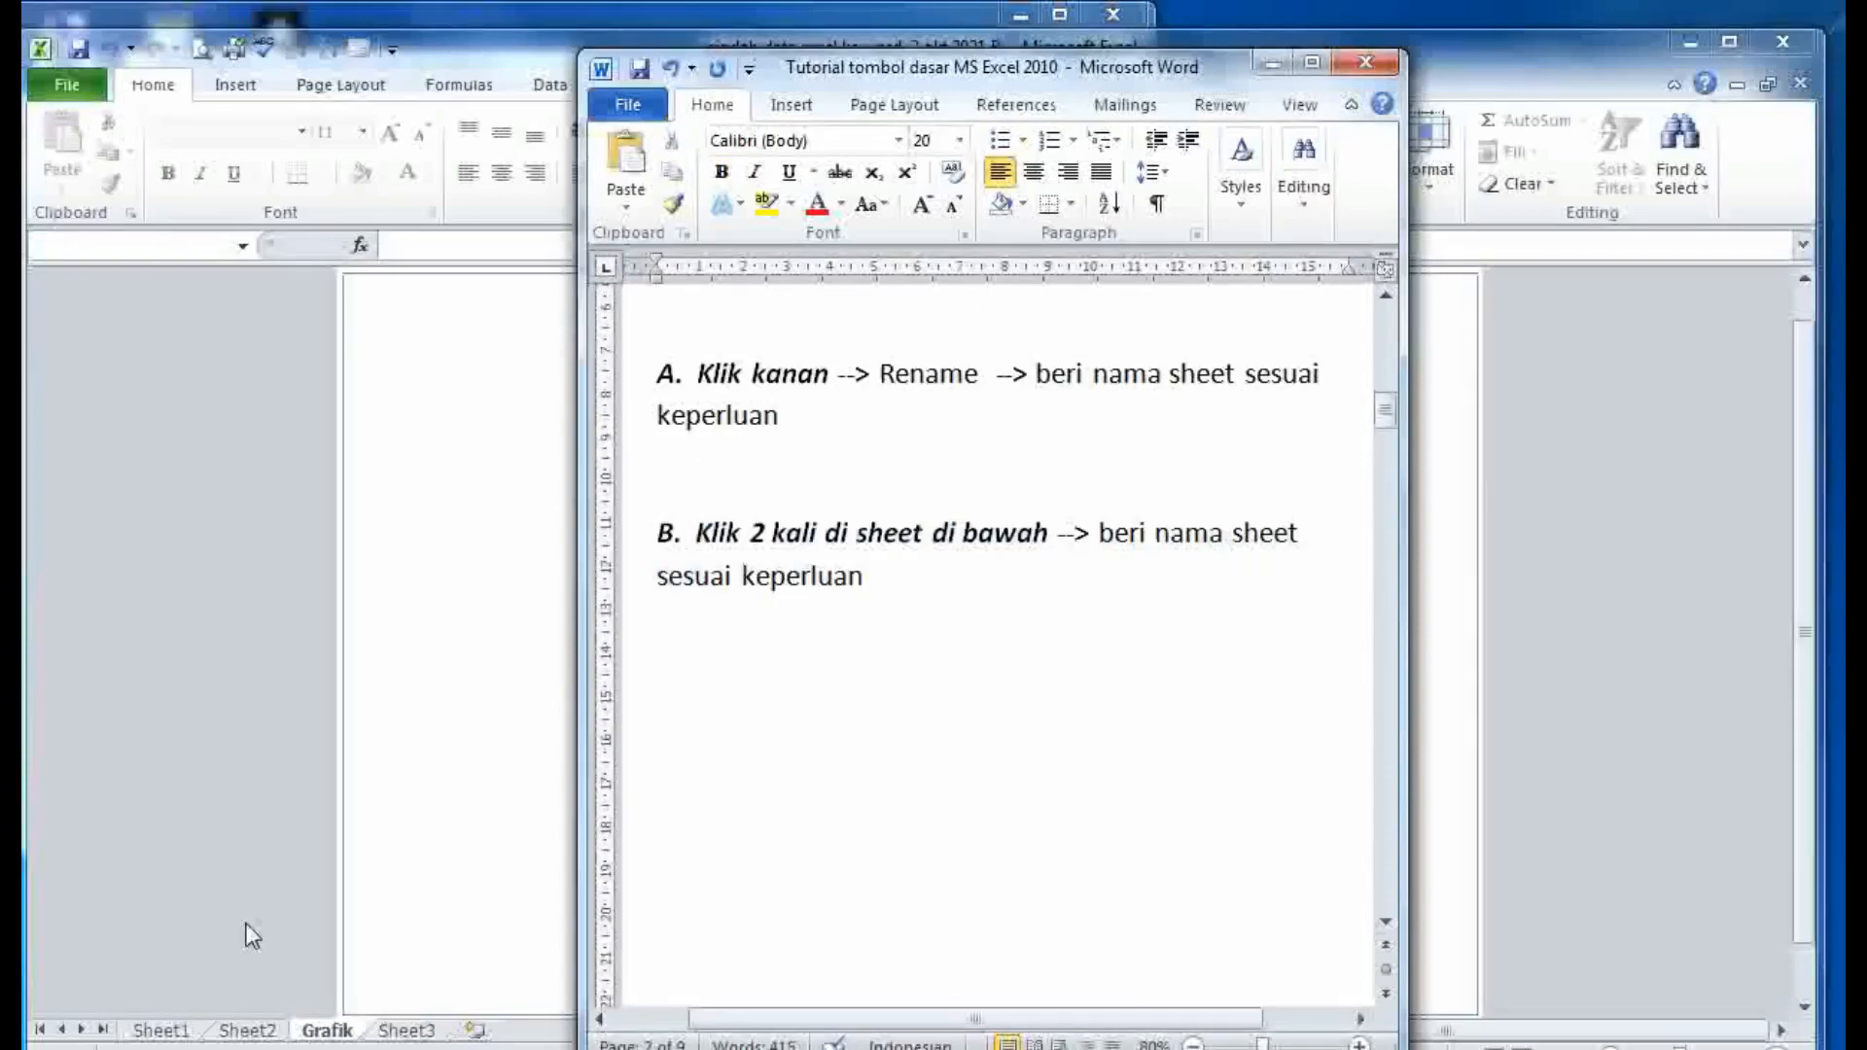
- Rename the Sheet2 tab to 'Nomor 2'
click(251, 935)
double_click(245, 1031)
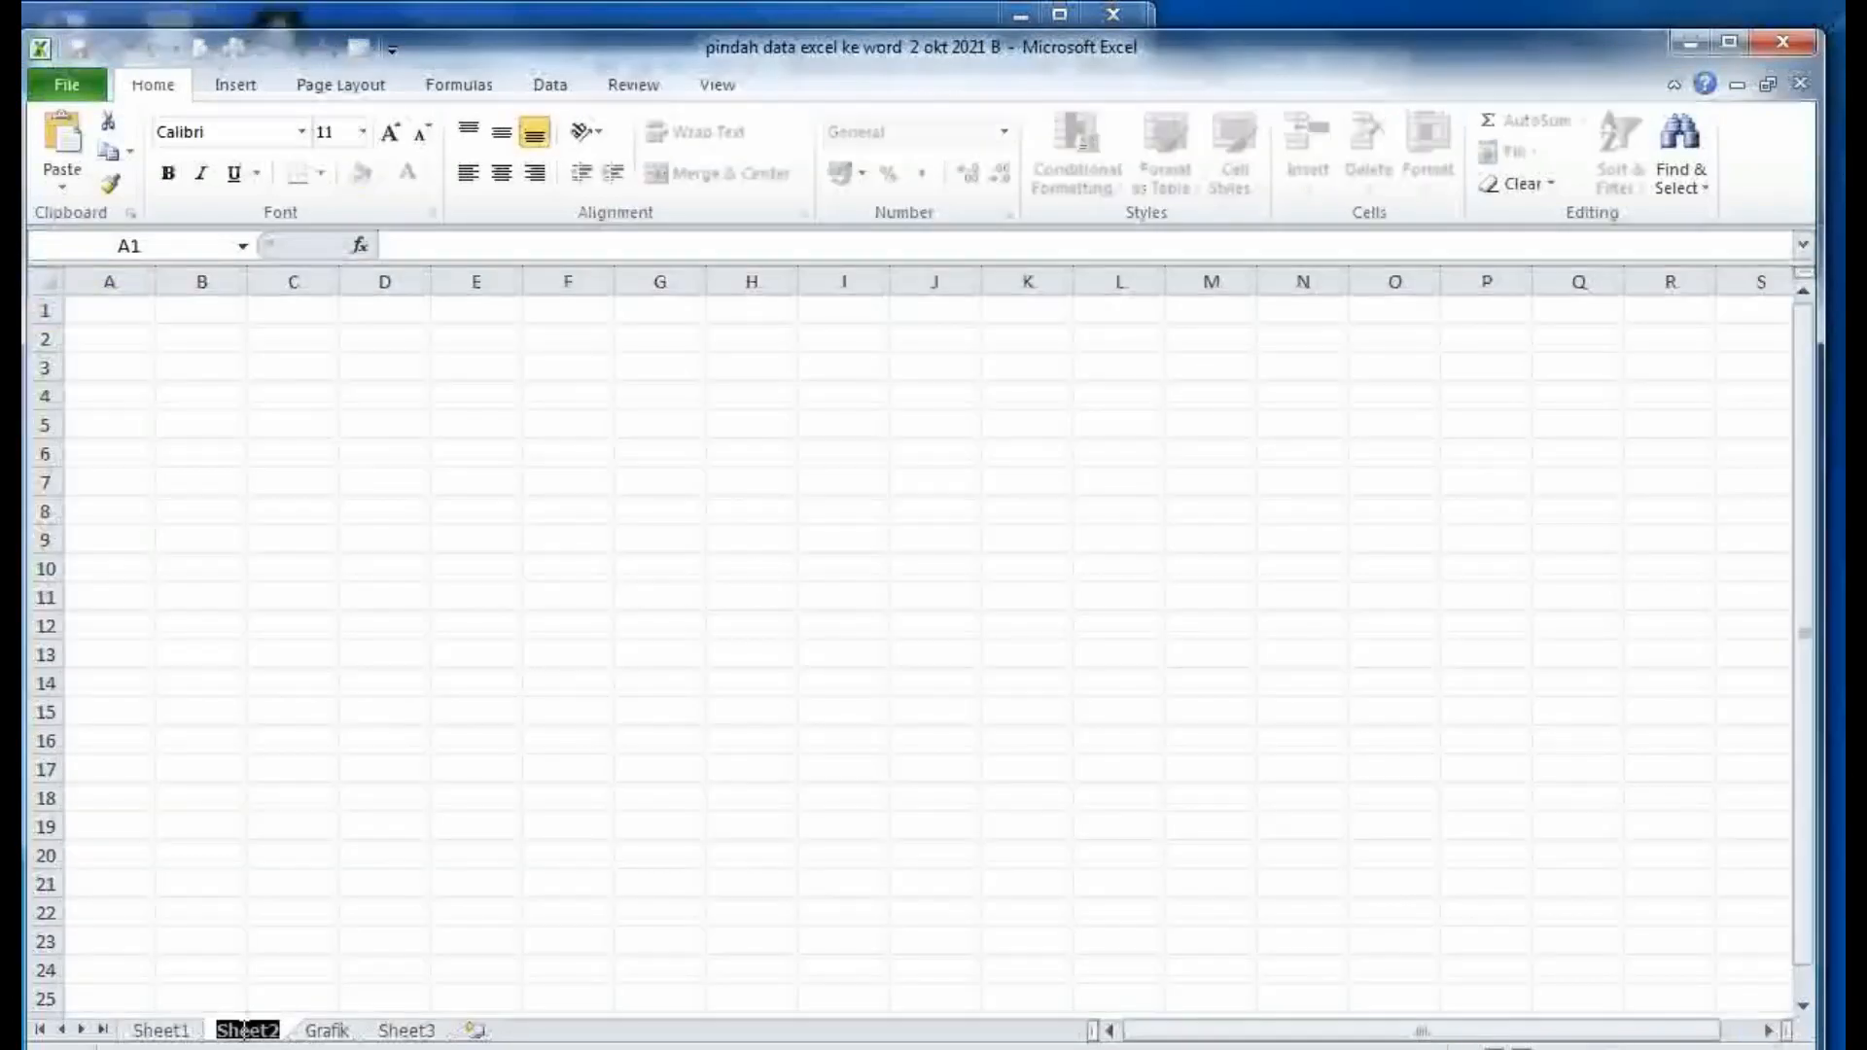
text(No)
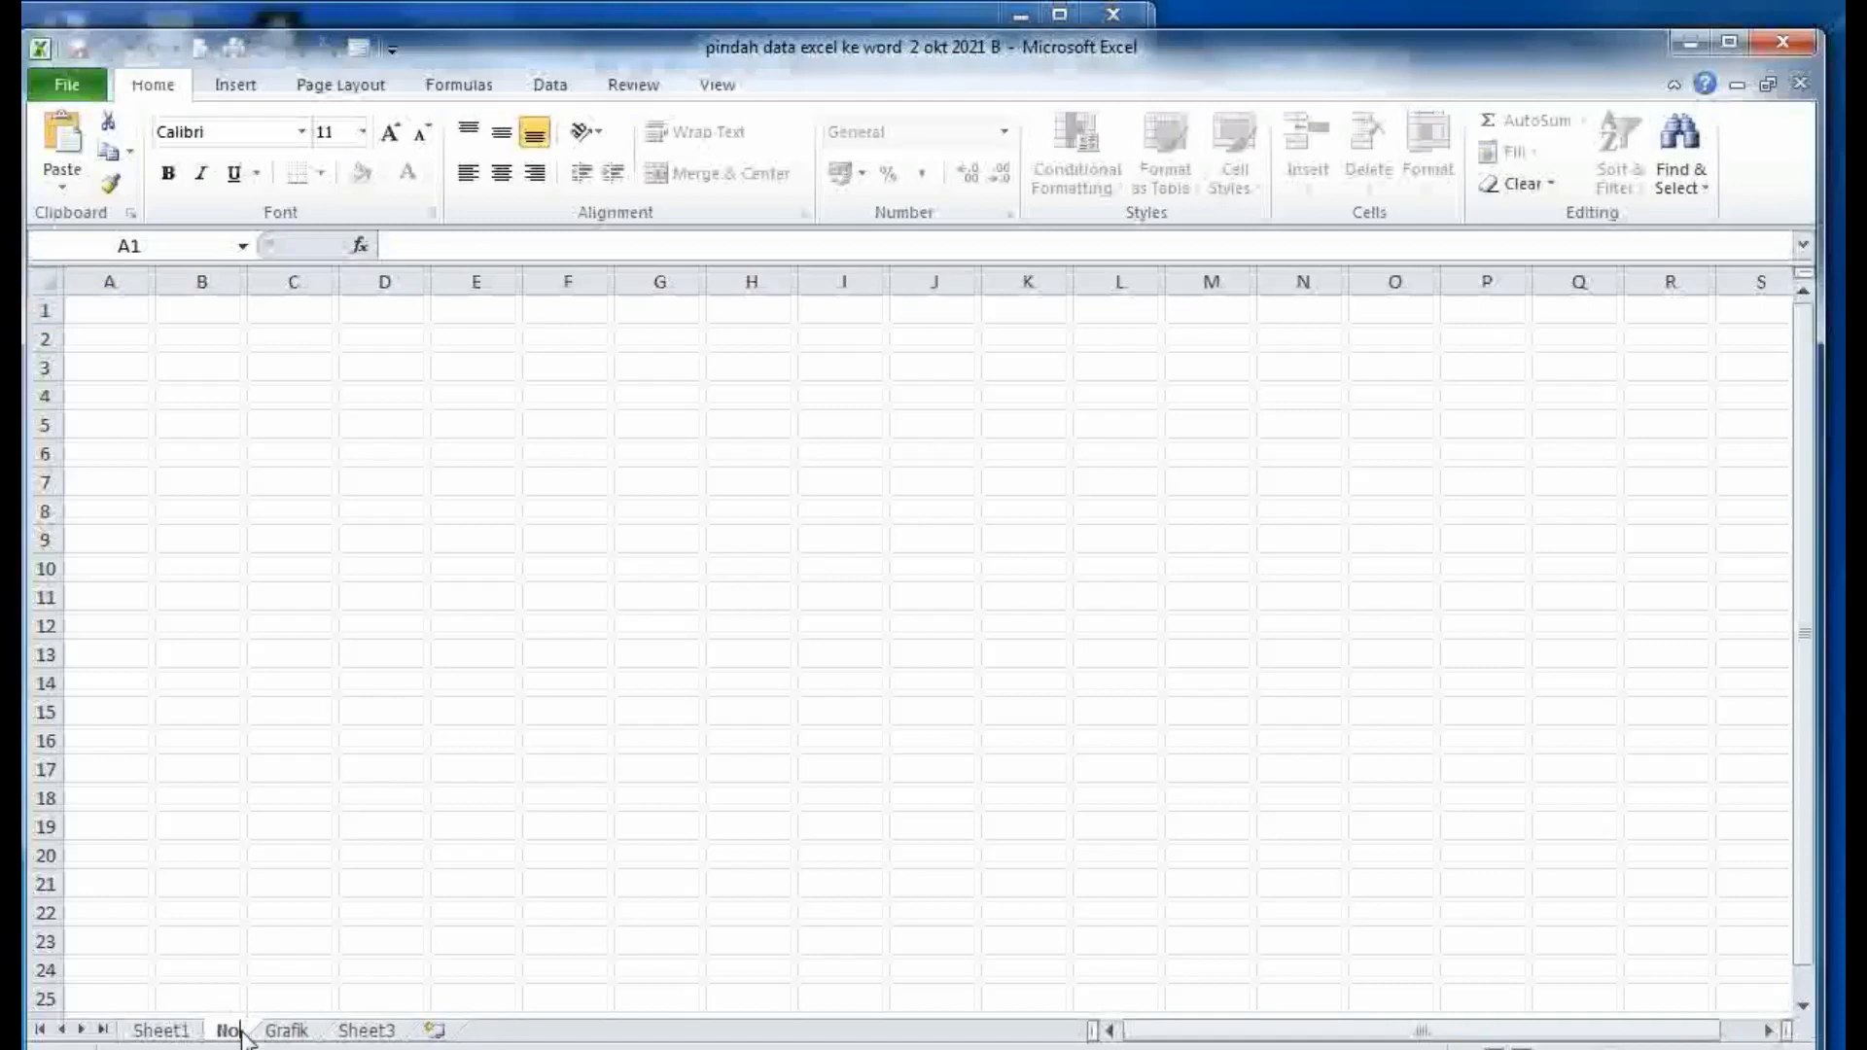
text(mor 2)
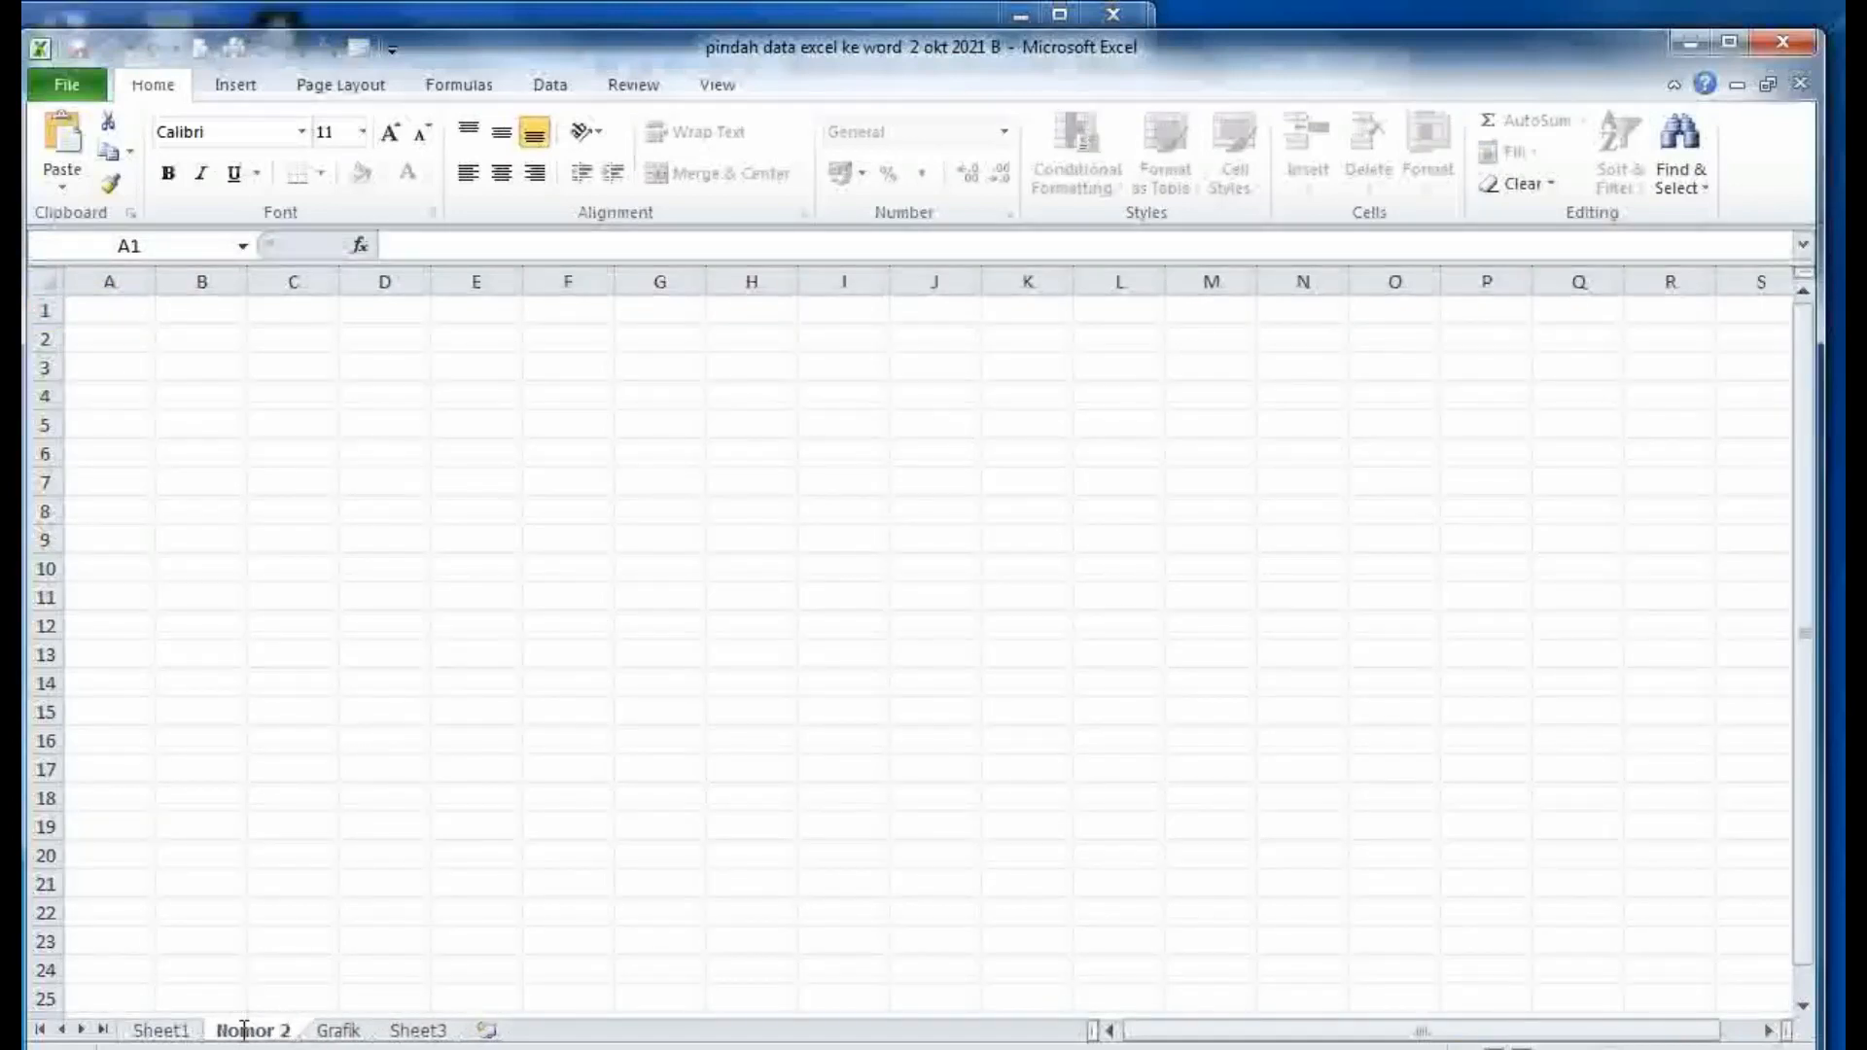
key(Return)
click(414, 936)
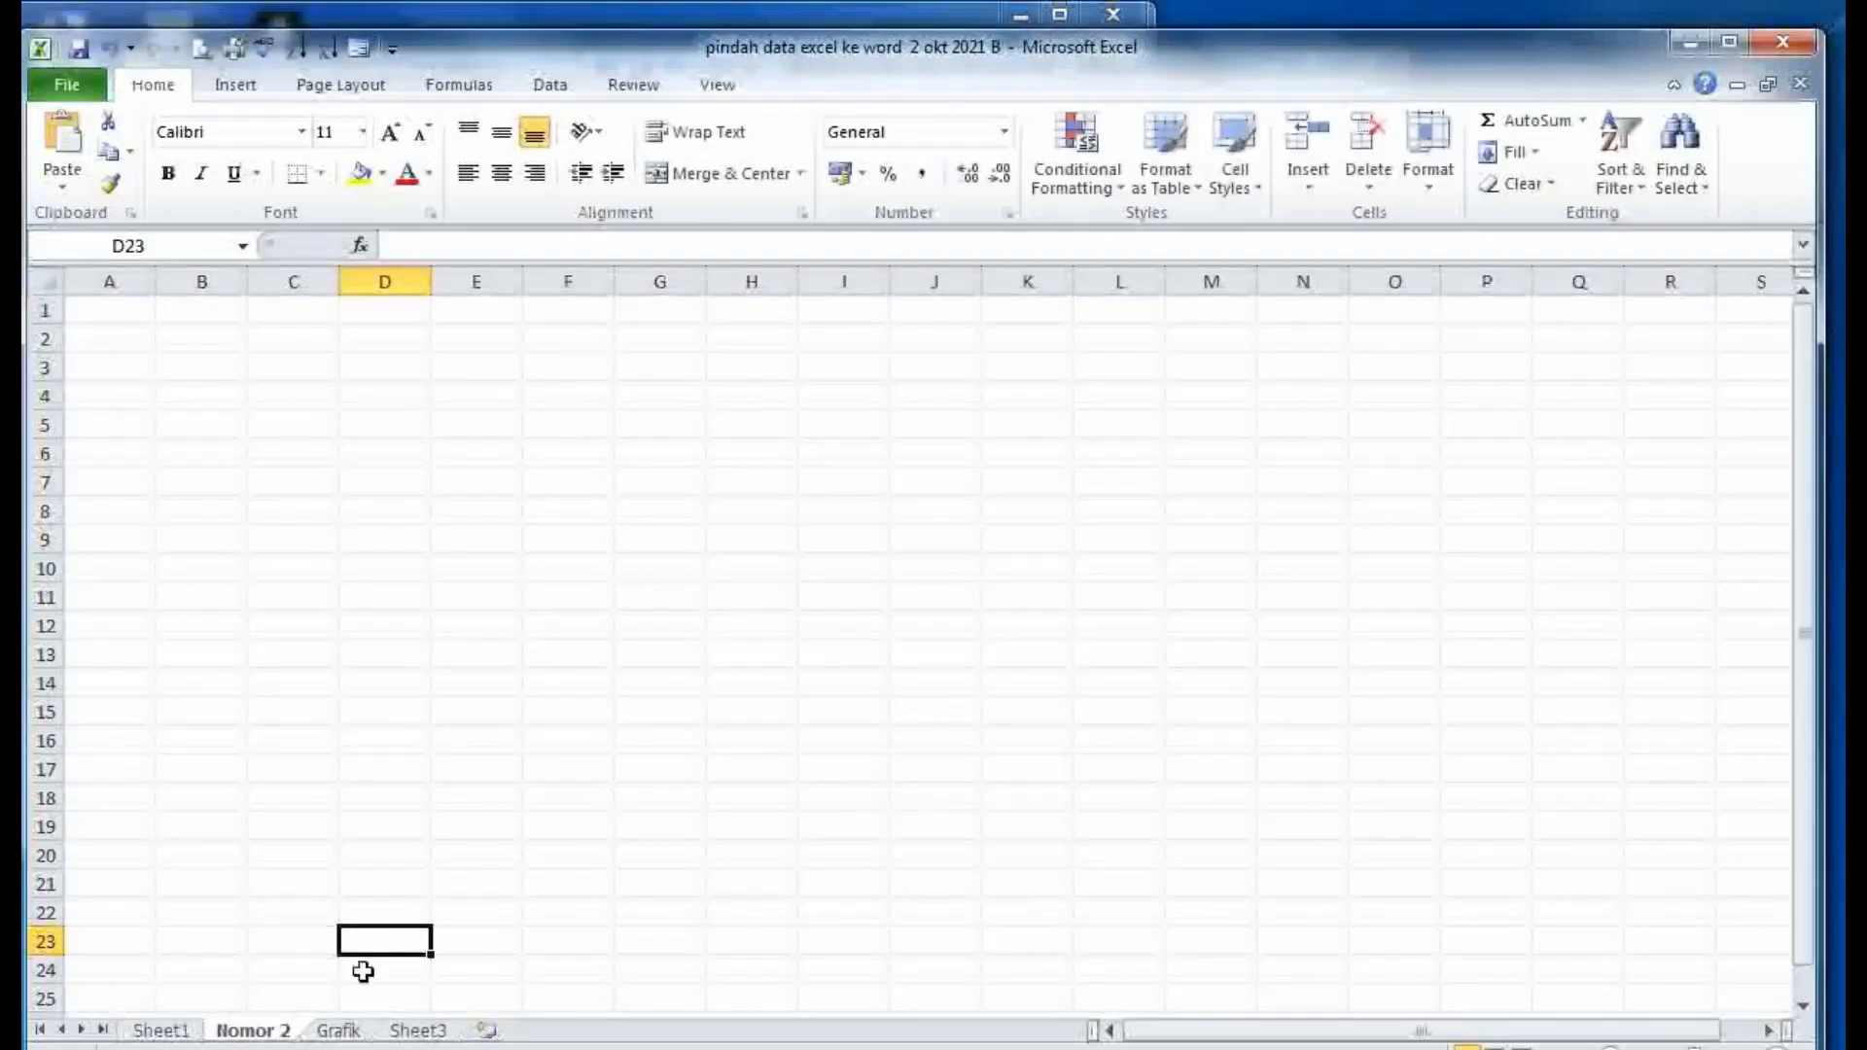
- Rename the Sheet3 tab to 'nomor 3', correcting a typo, then return to the Word notes
click(419, 1032)
double_click(420, 1032)
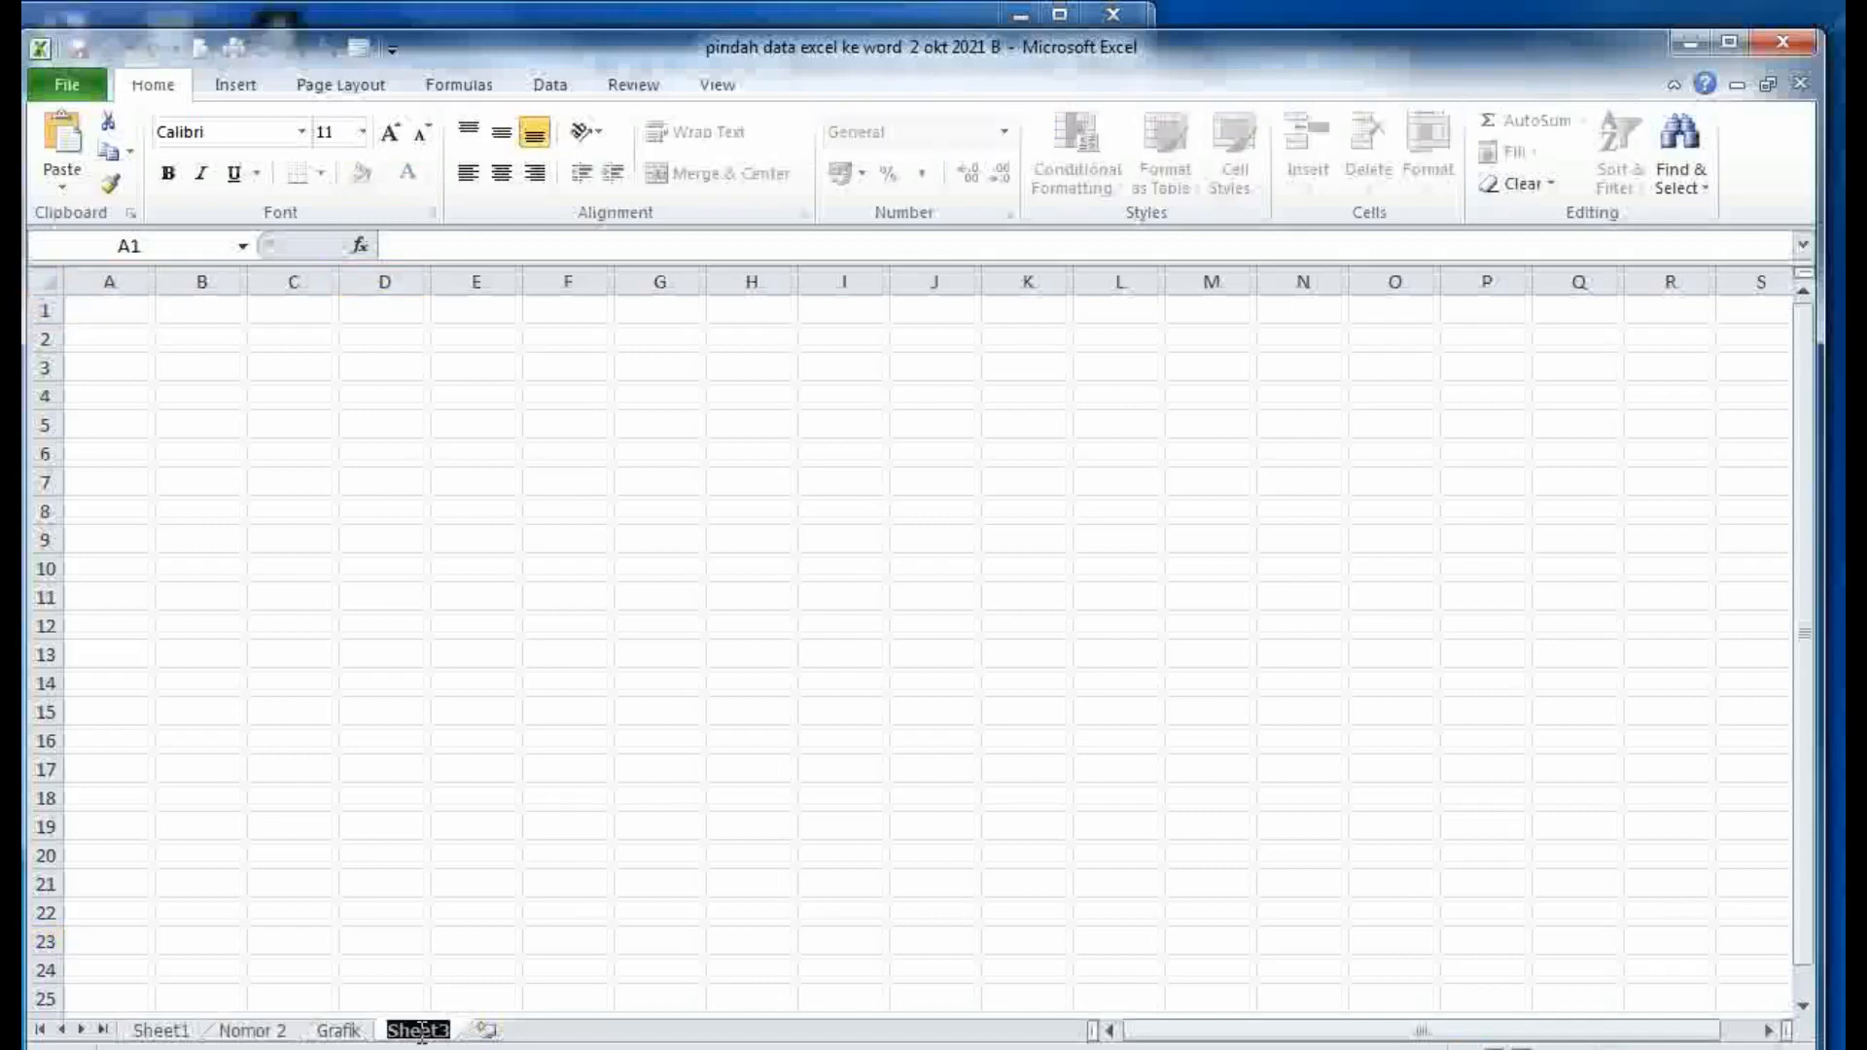
text(nomor)
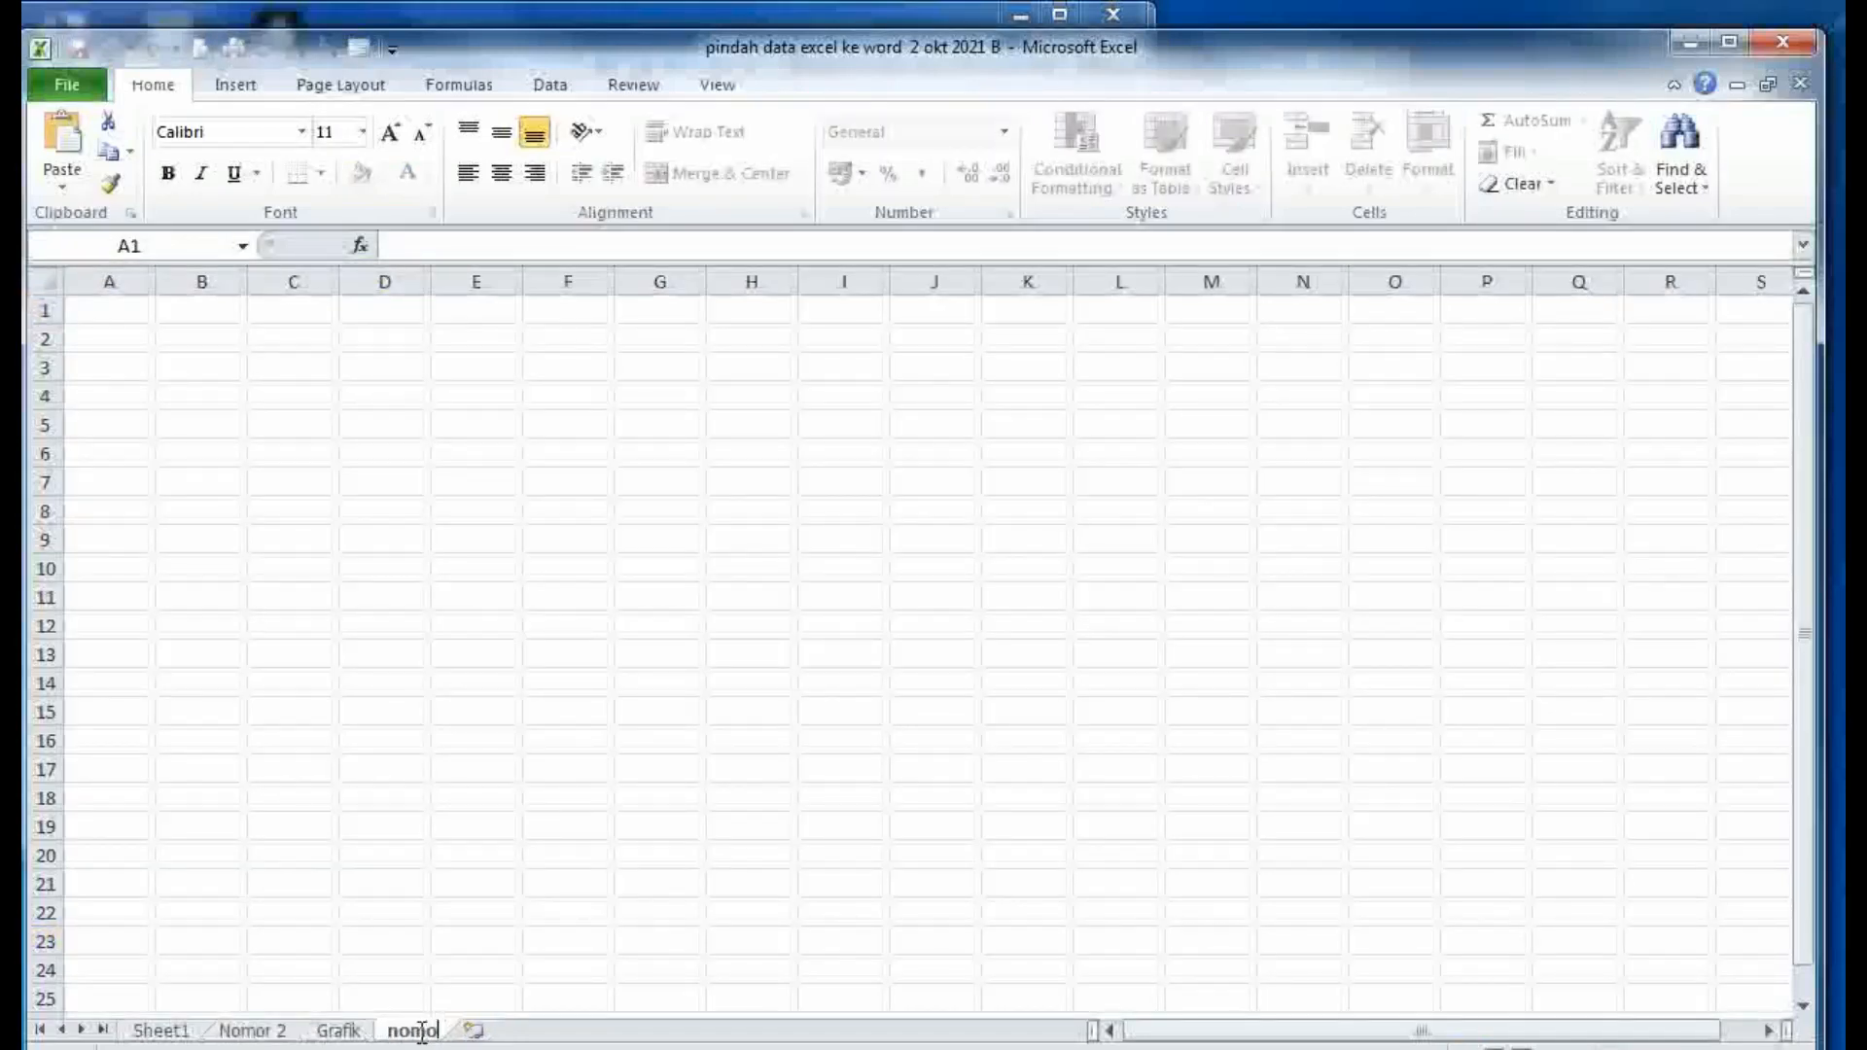
key(BackSpace)
key(BackSpace)
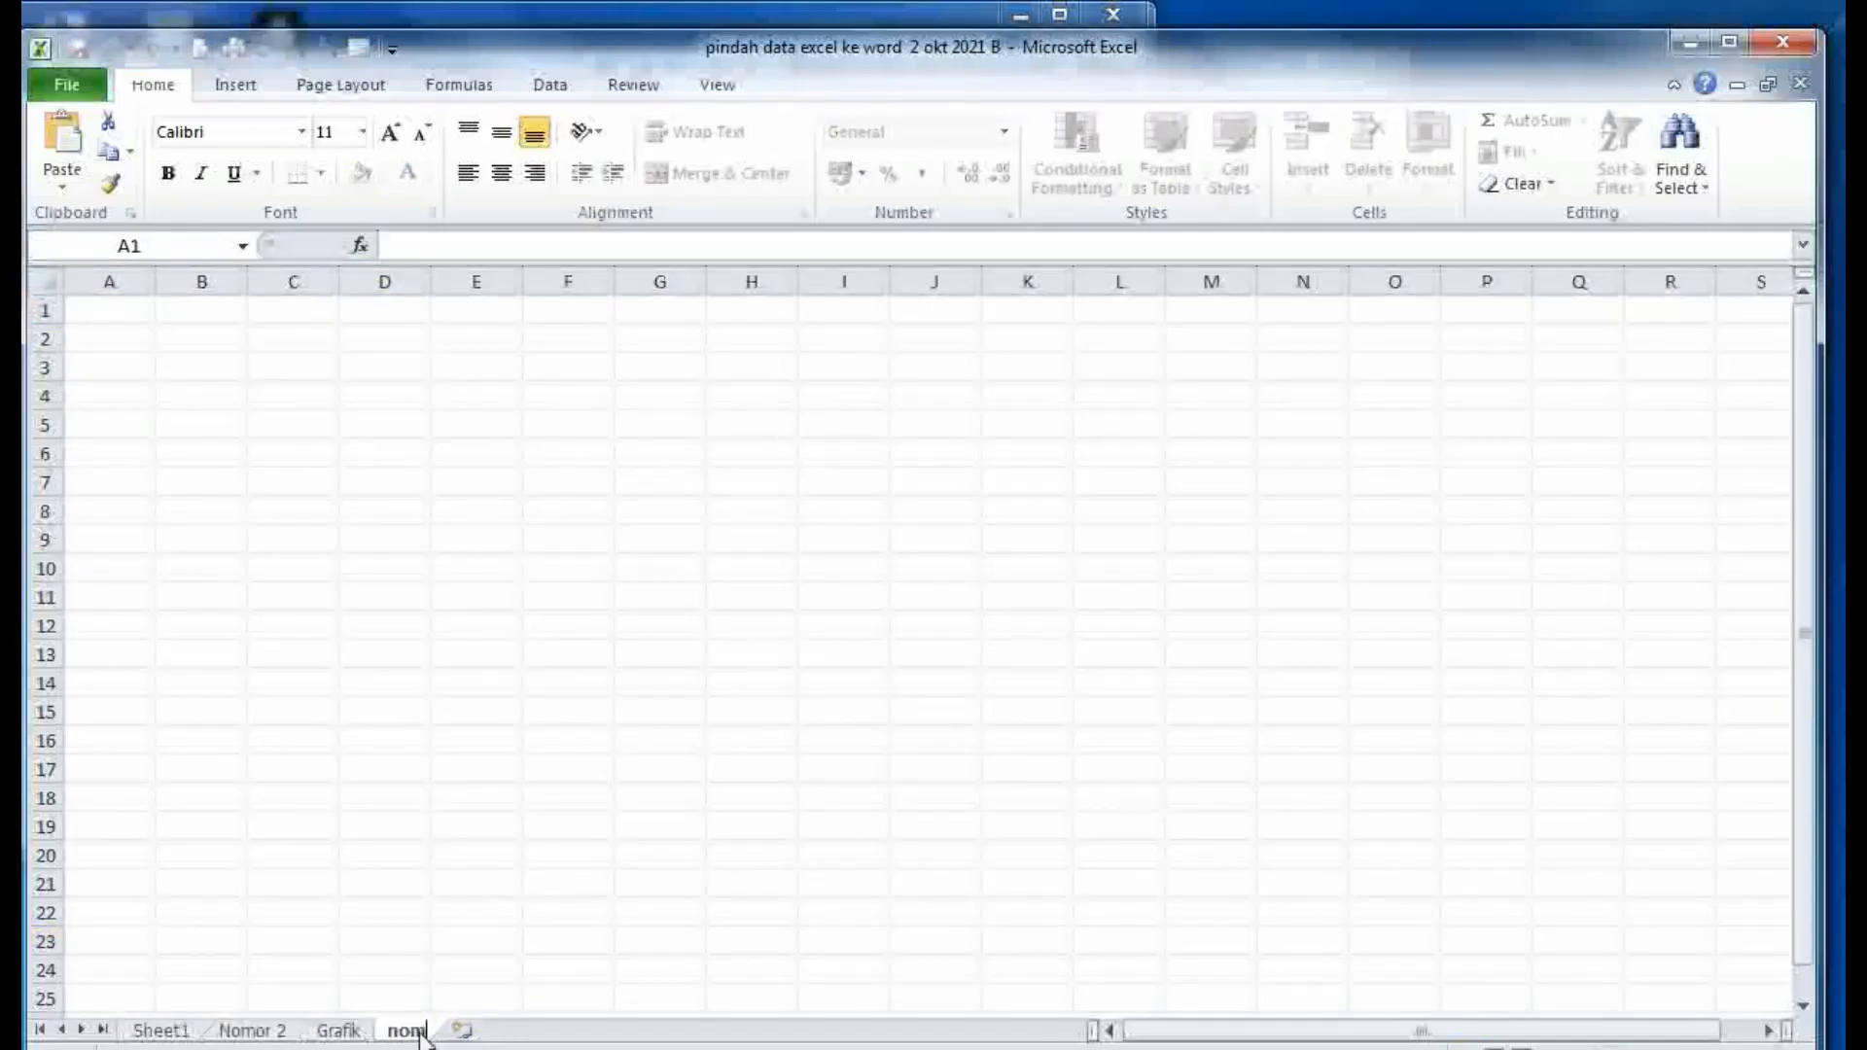
text(oe 3)
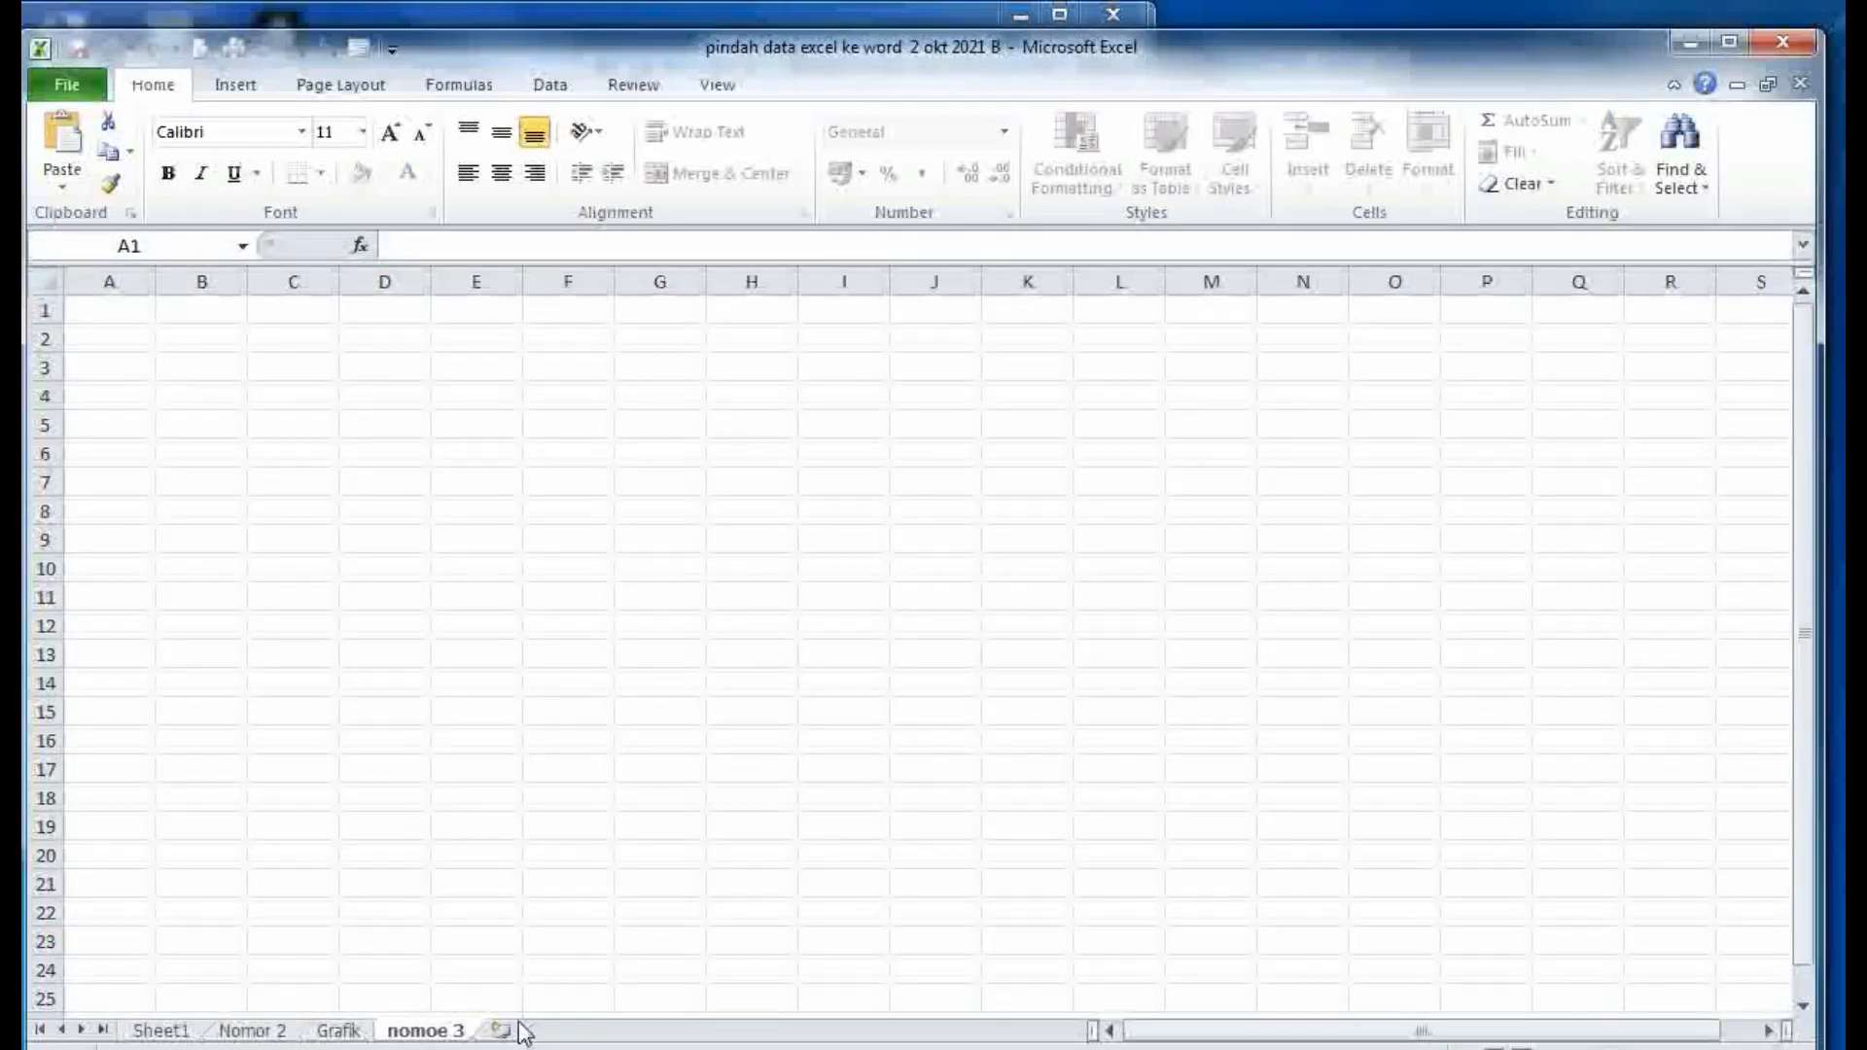
key(Left)
key(Left)
key(BackSpace)
text(r)
click(622, 864)
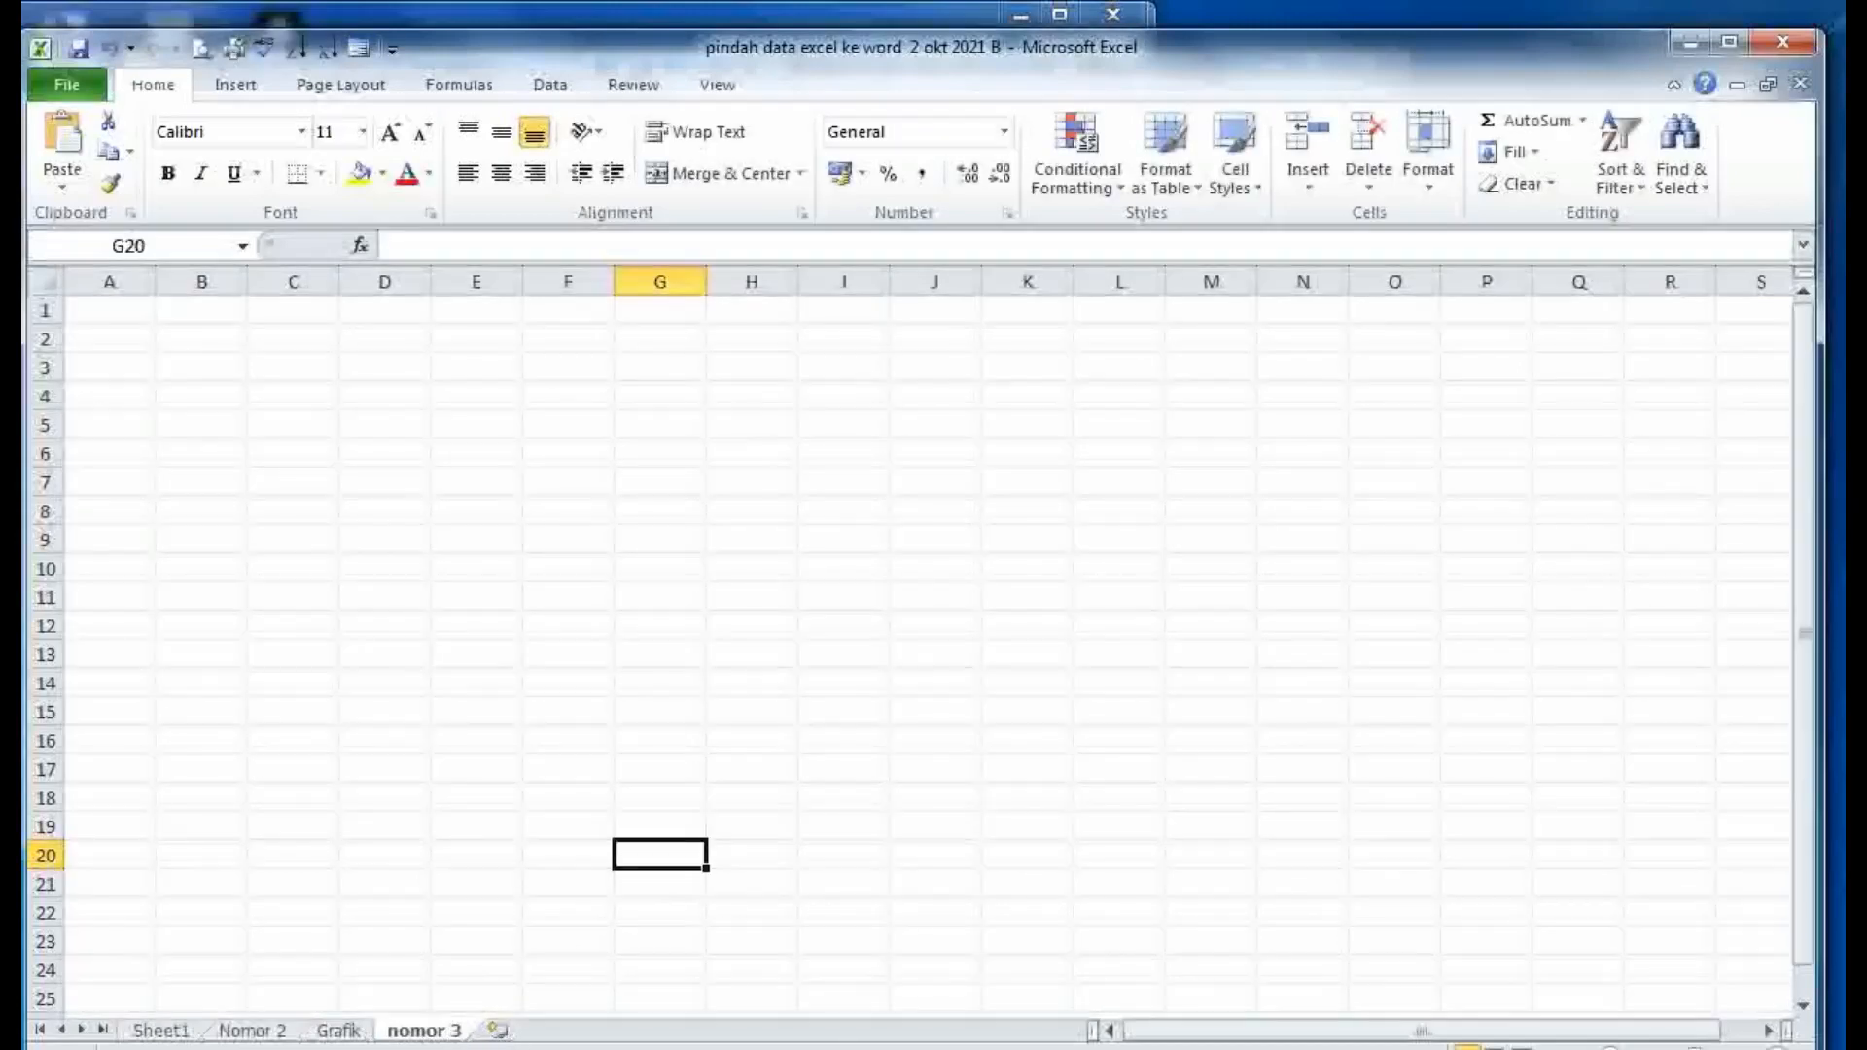
click(523, 1048)
- Highlight the 'Tiga' section and the Move or Copy heading and description in Word, then return to Excel
scroll(1173, 737, down, 10)
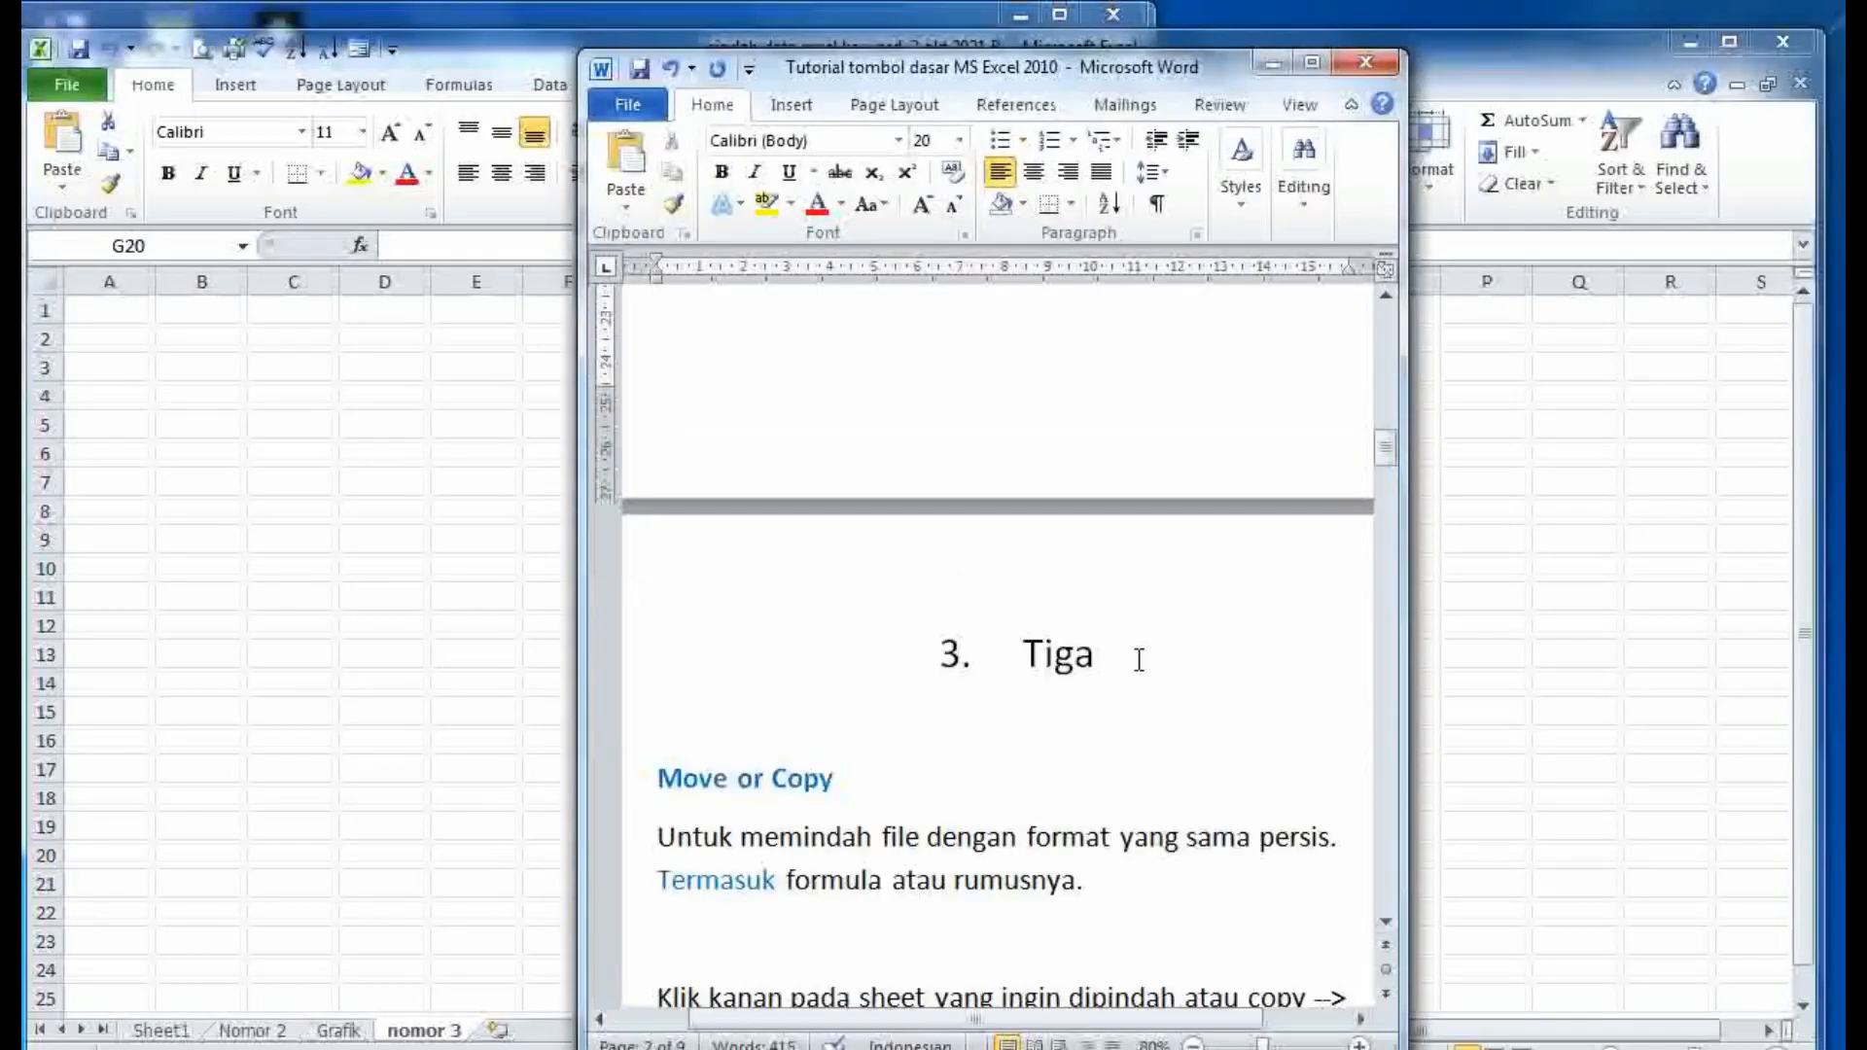
drag(1139, 660, 679, 615)
click(950, 721)
scroll(844, 749, down, 2)
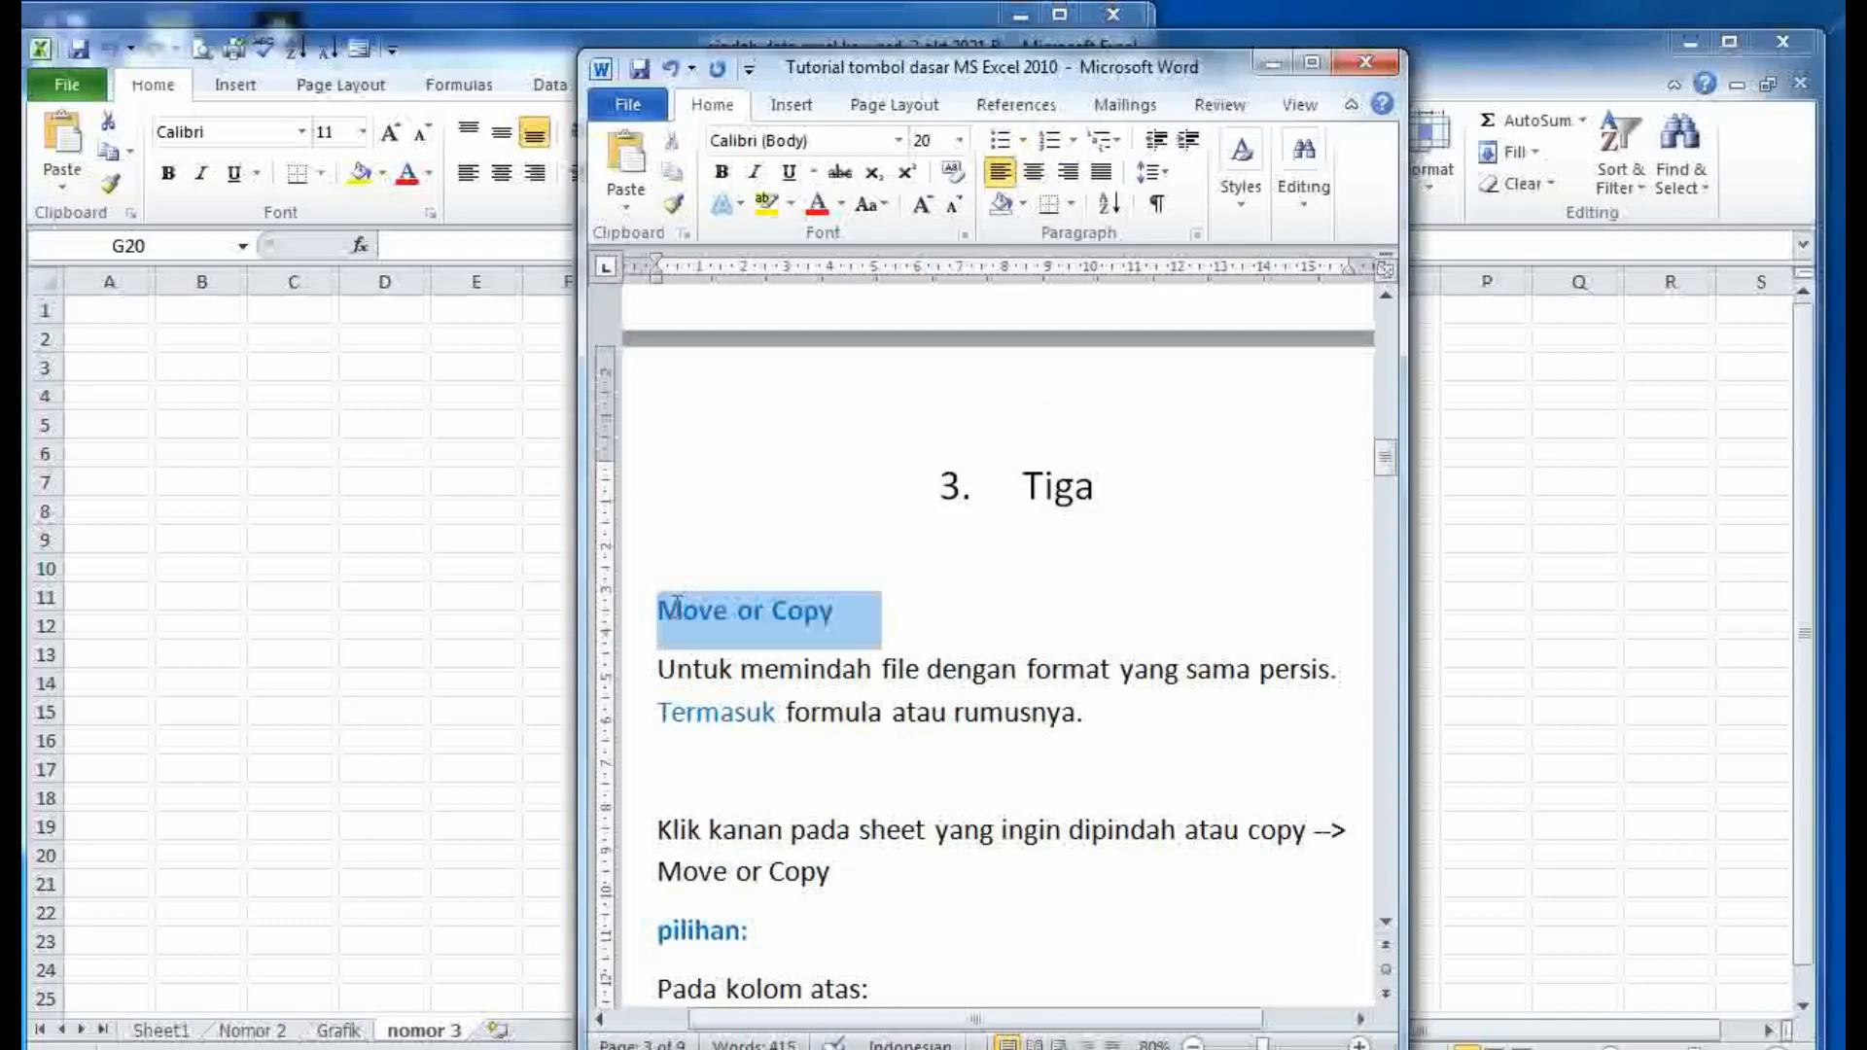
click(959, 623)
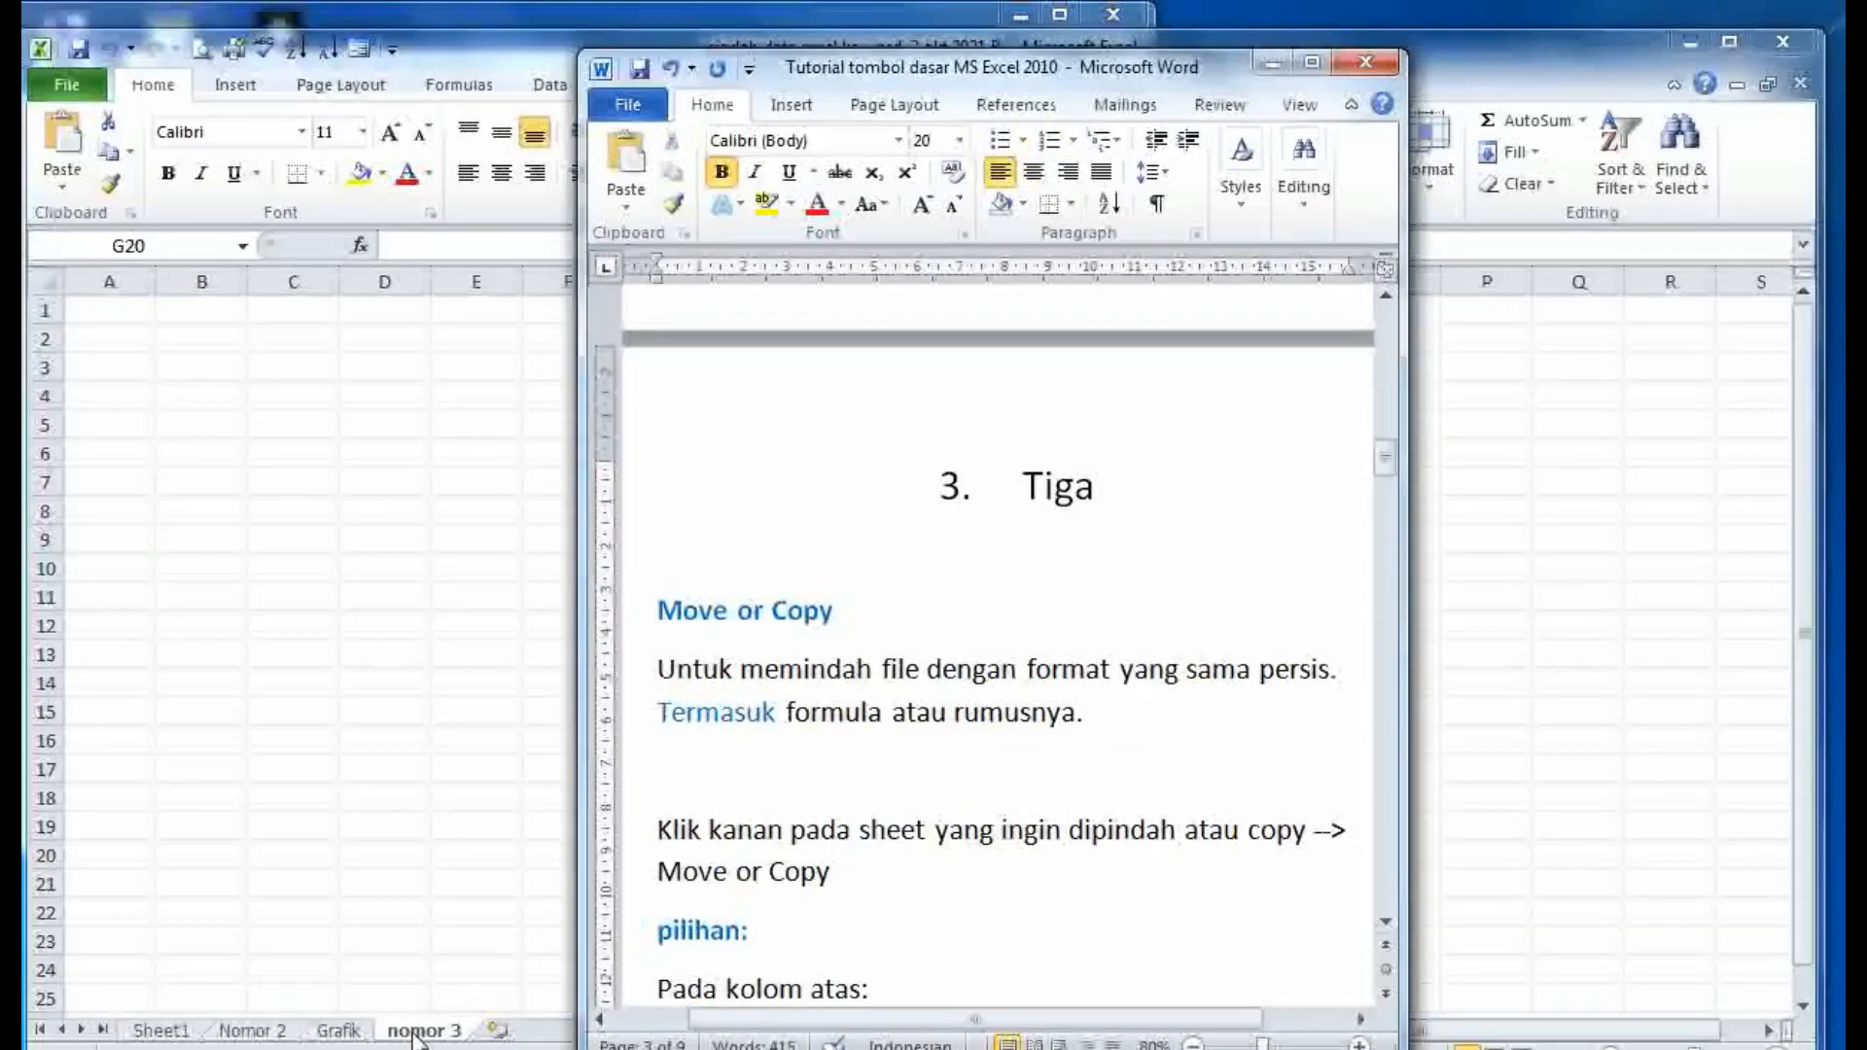
drag(1084, 711, 692, 633)
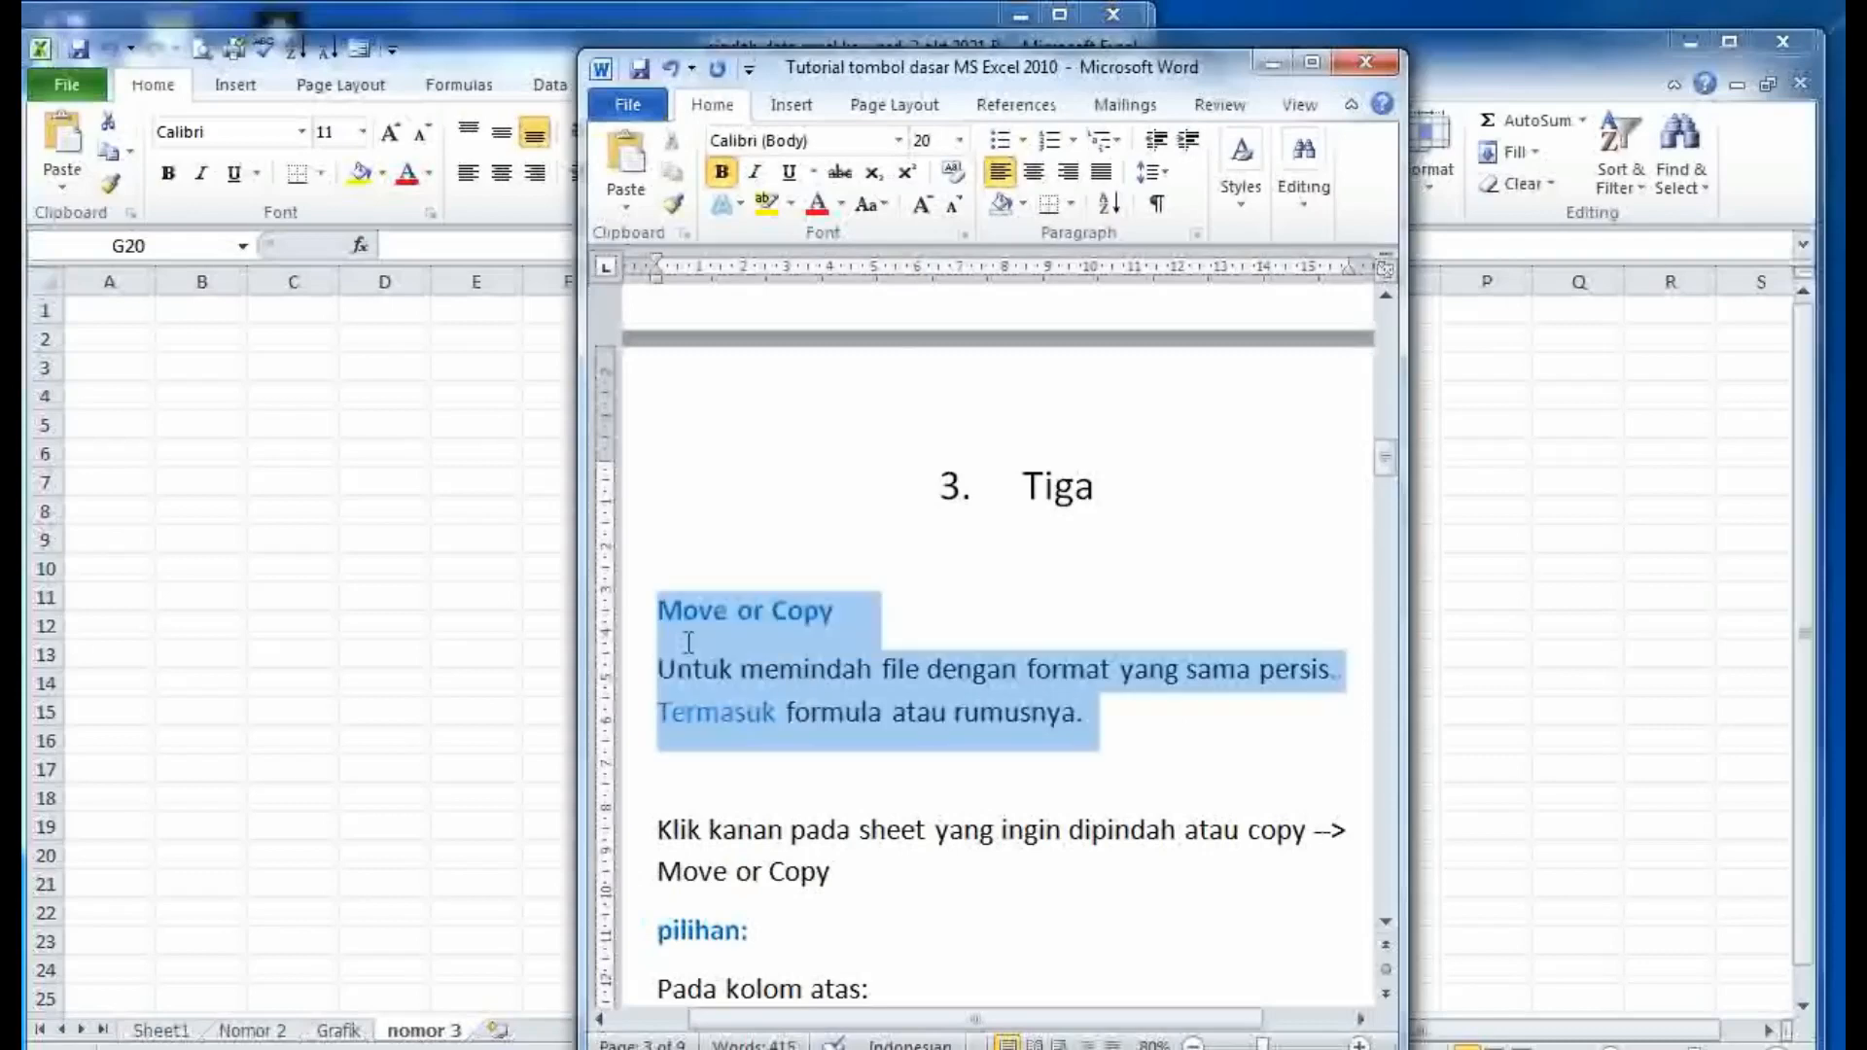
click(697, 673)
click(559, 739)
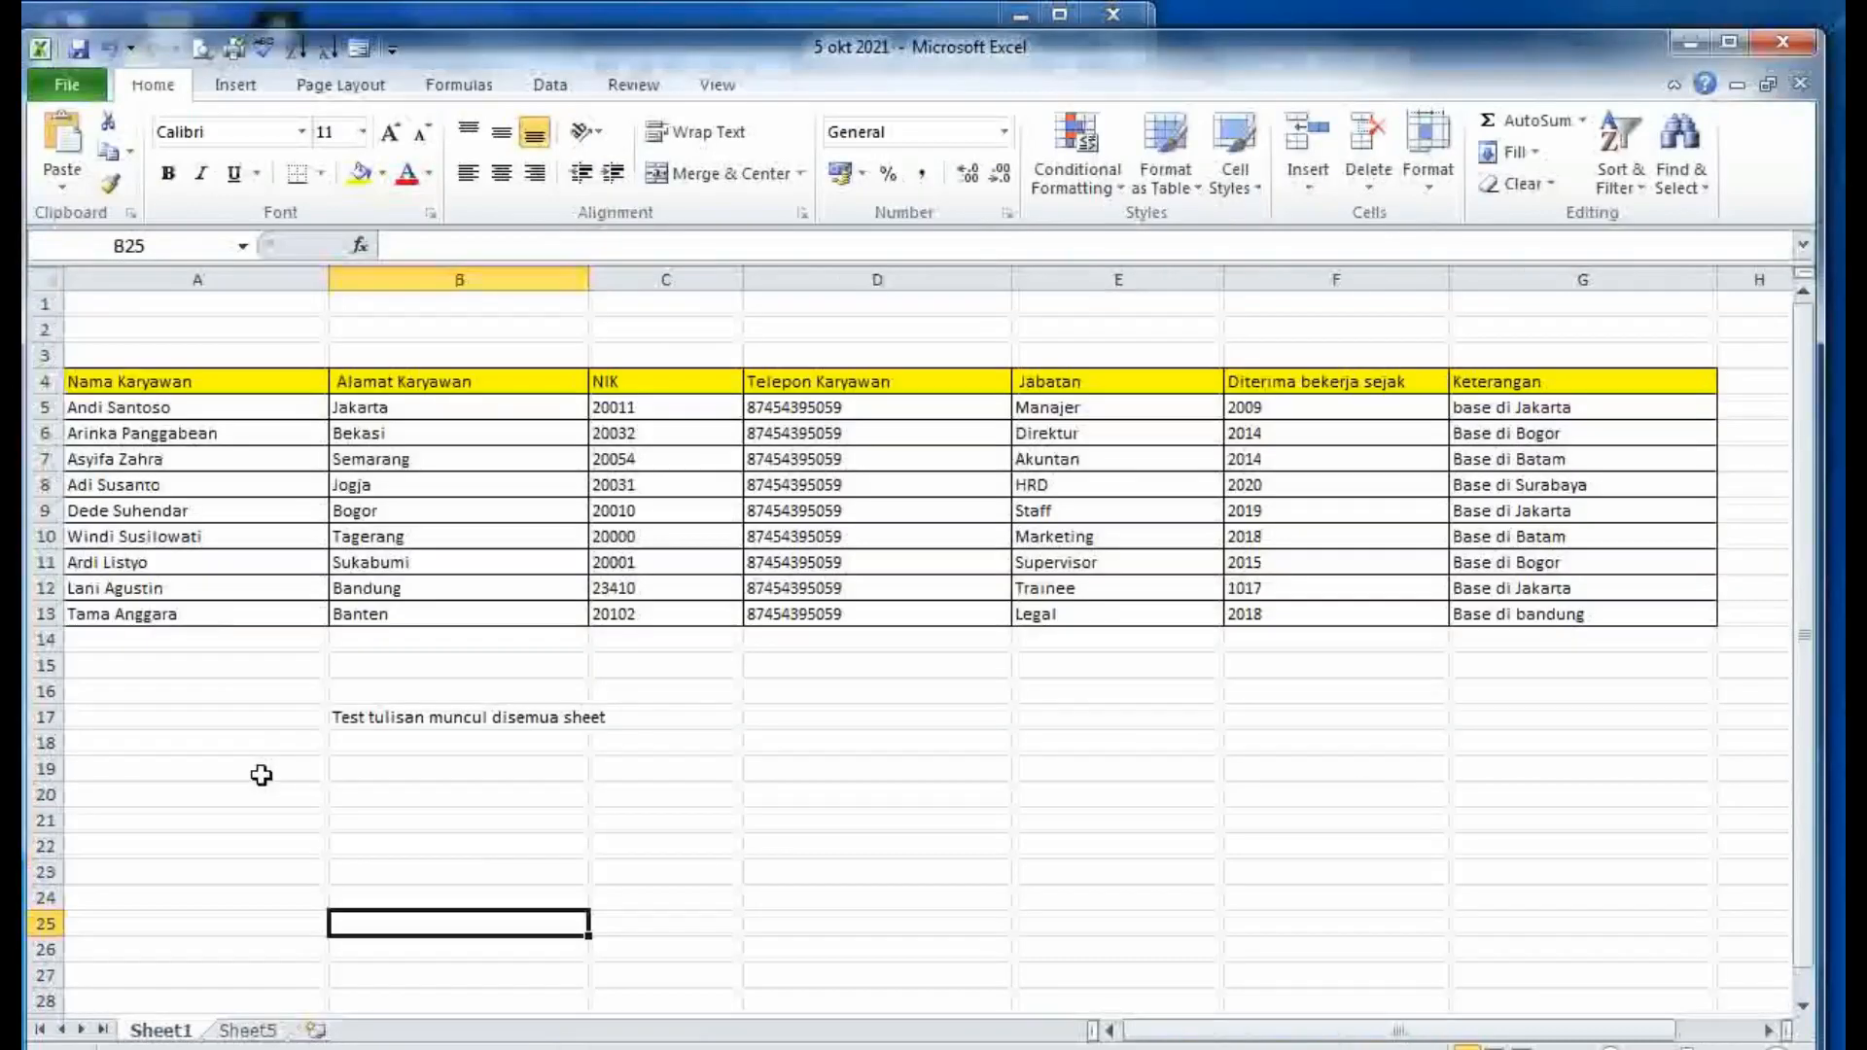
- Delete the 'Test tulisan muncul disemua sheet' text from cell B17, then select D17
click(348, 717)
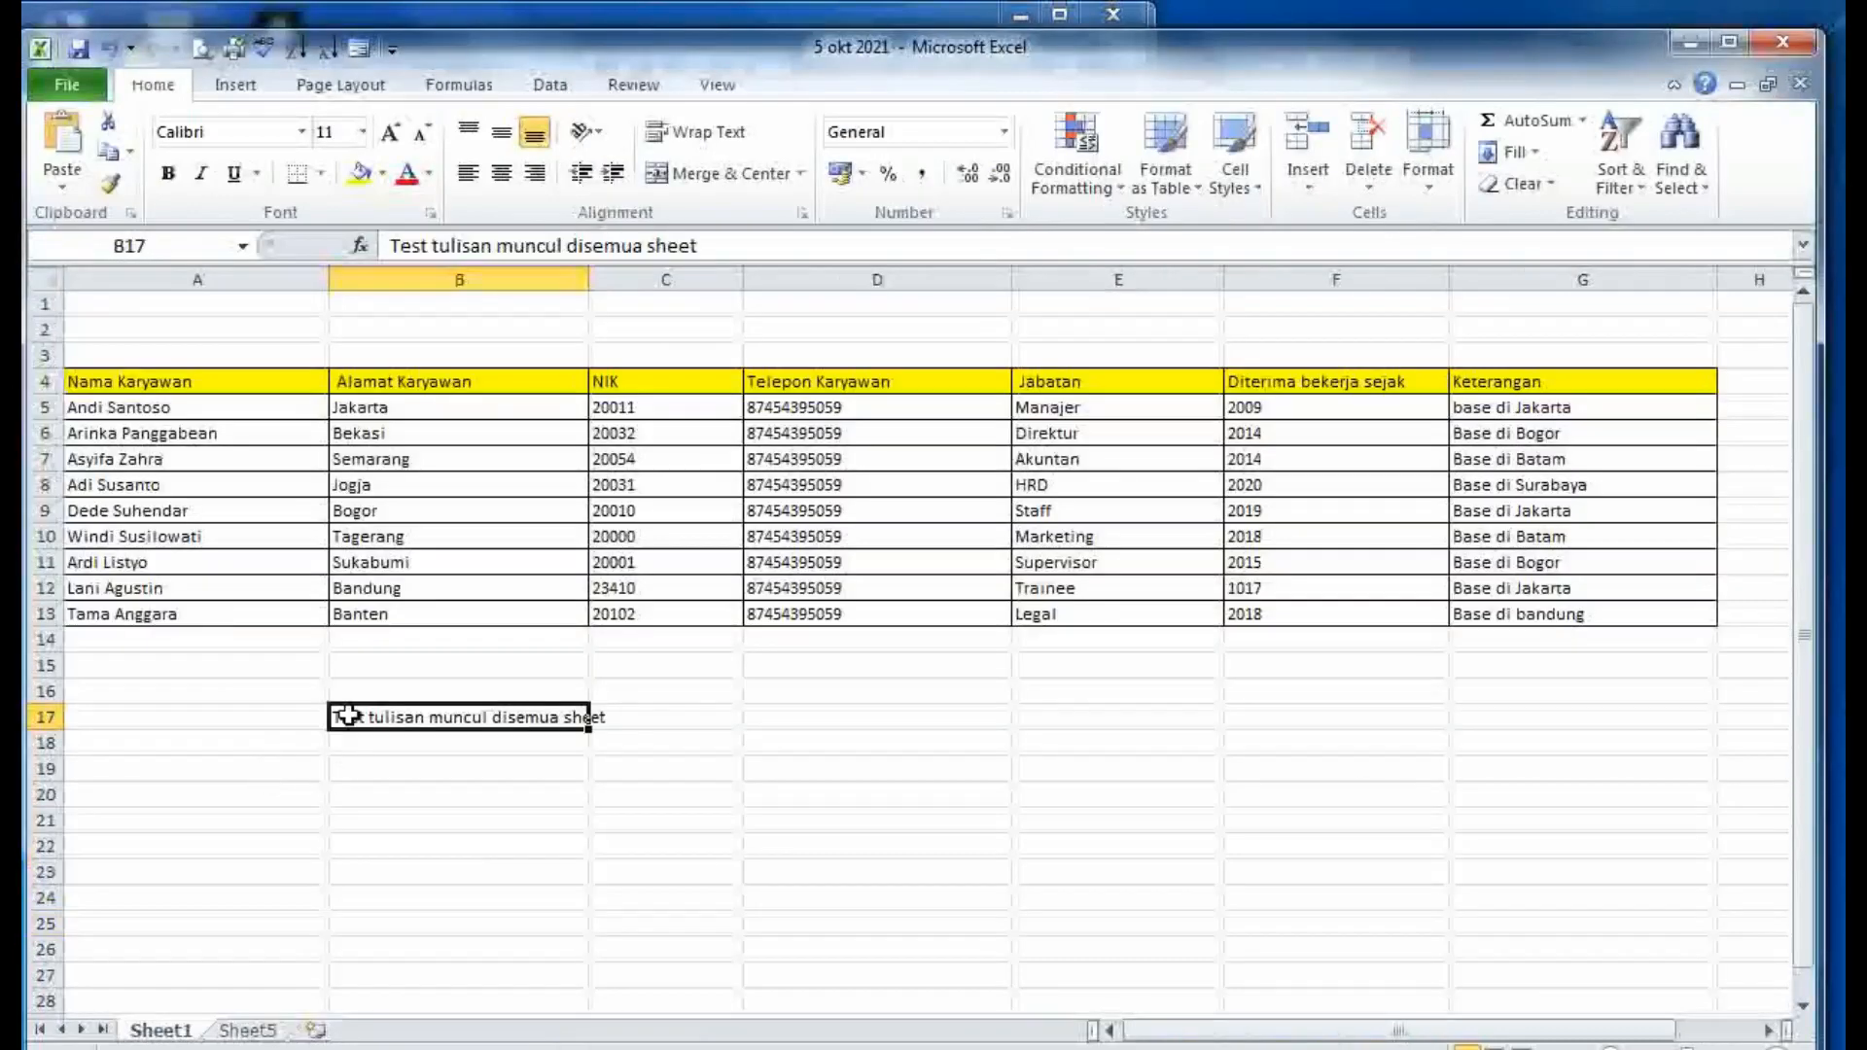
key(Delete)
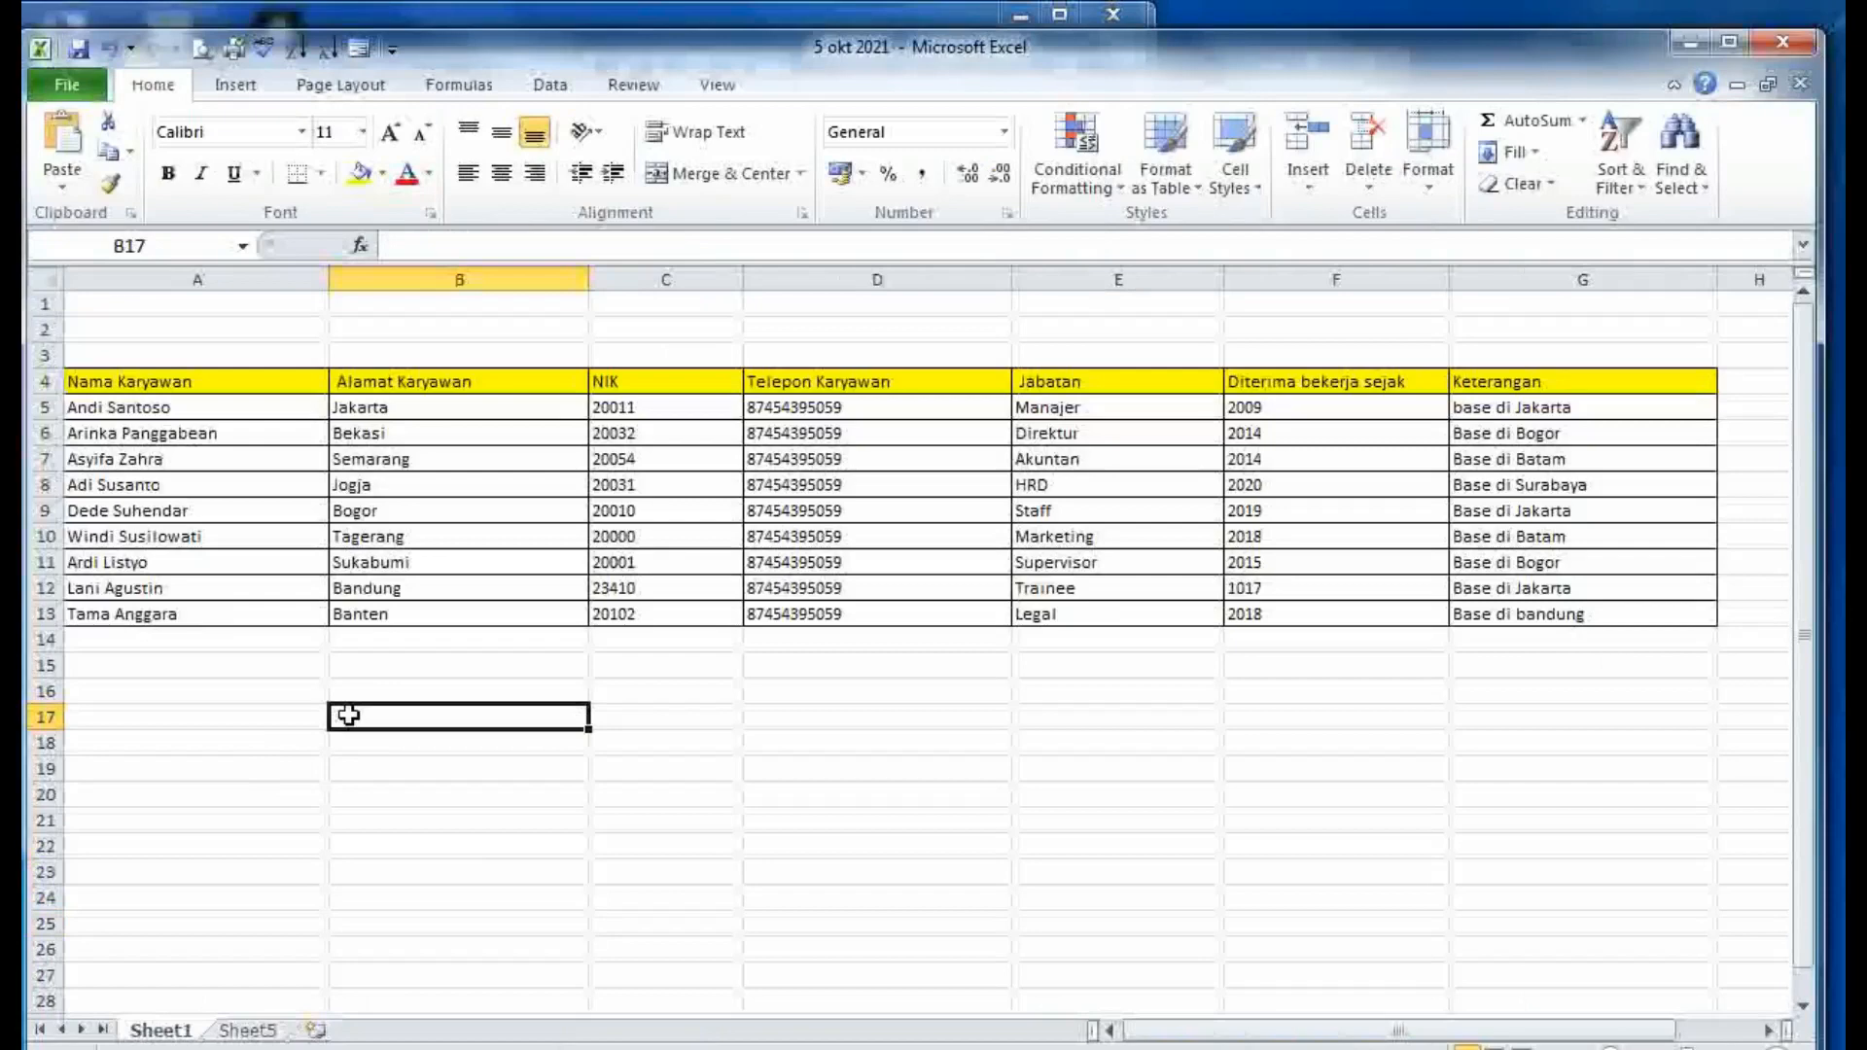
click(904, 713)
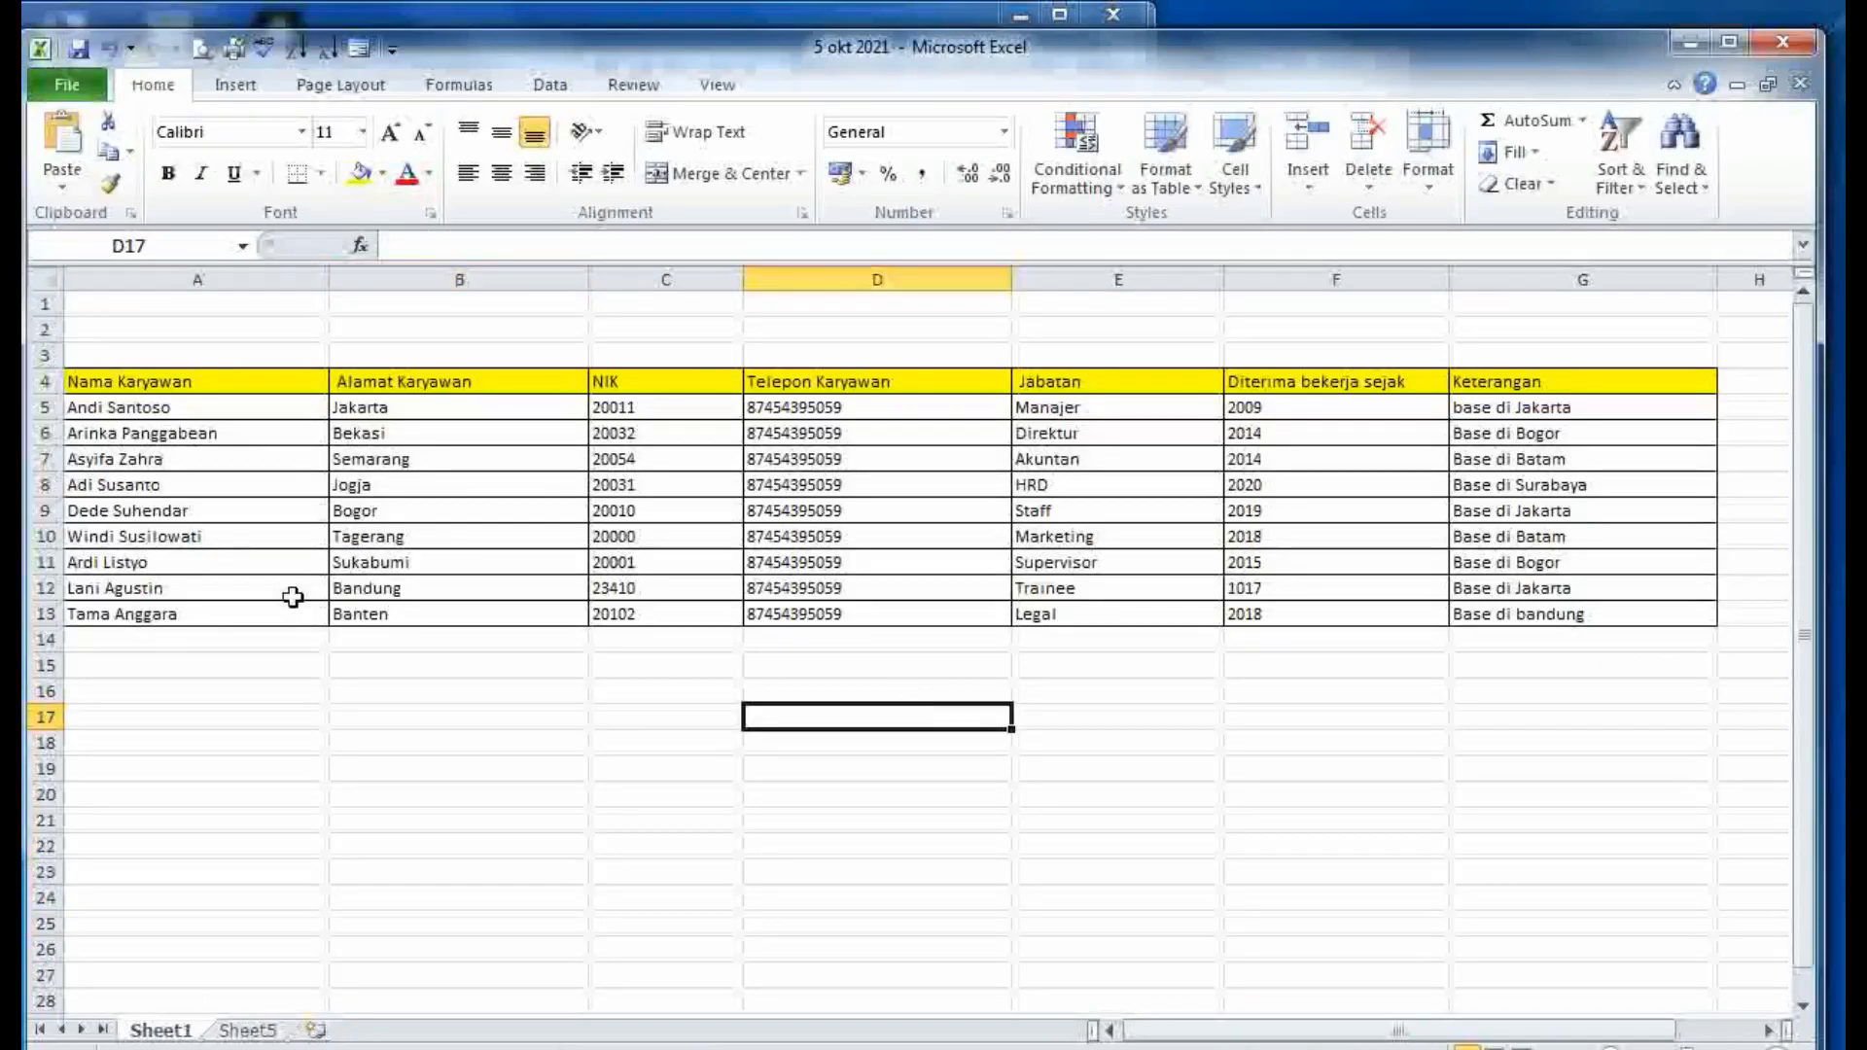
- Read the Word paragraphs explaining how to move or copy sheets, then return to Excel
click(486, 1048)
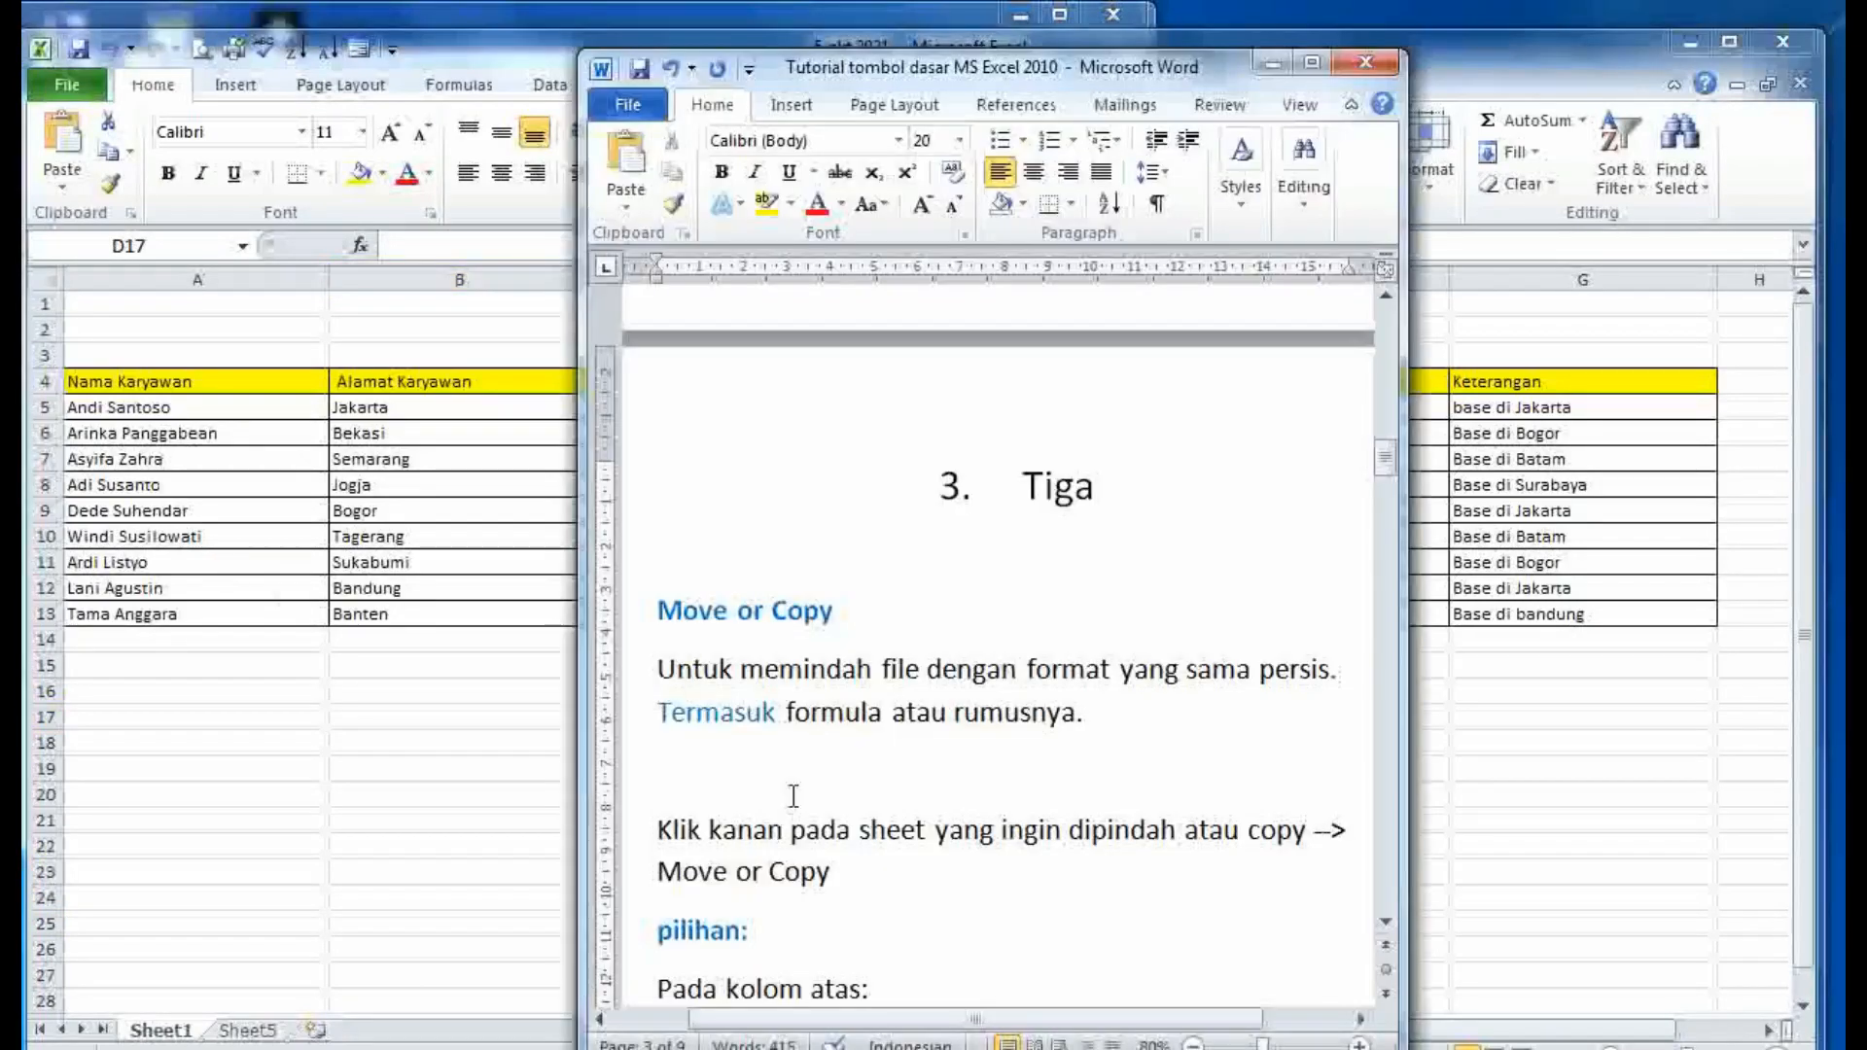
drag(1109, 722, 634, 674)
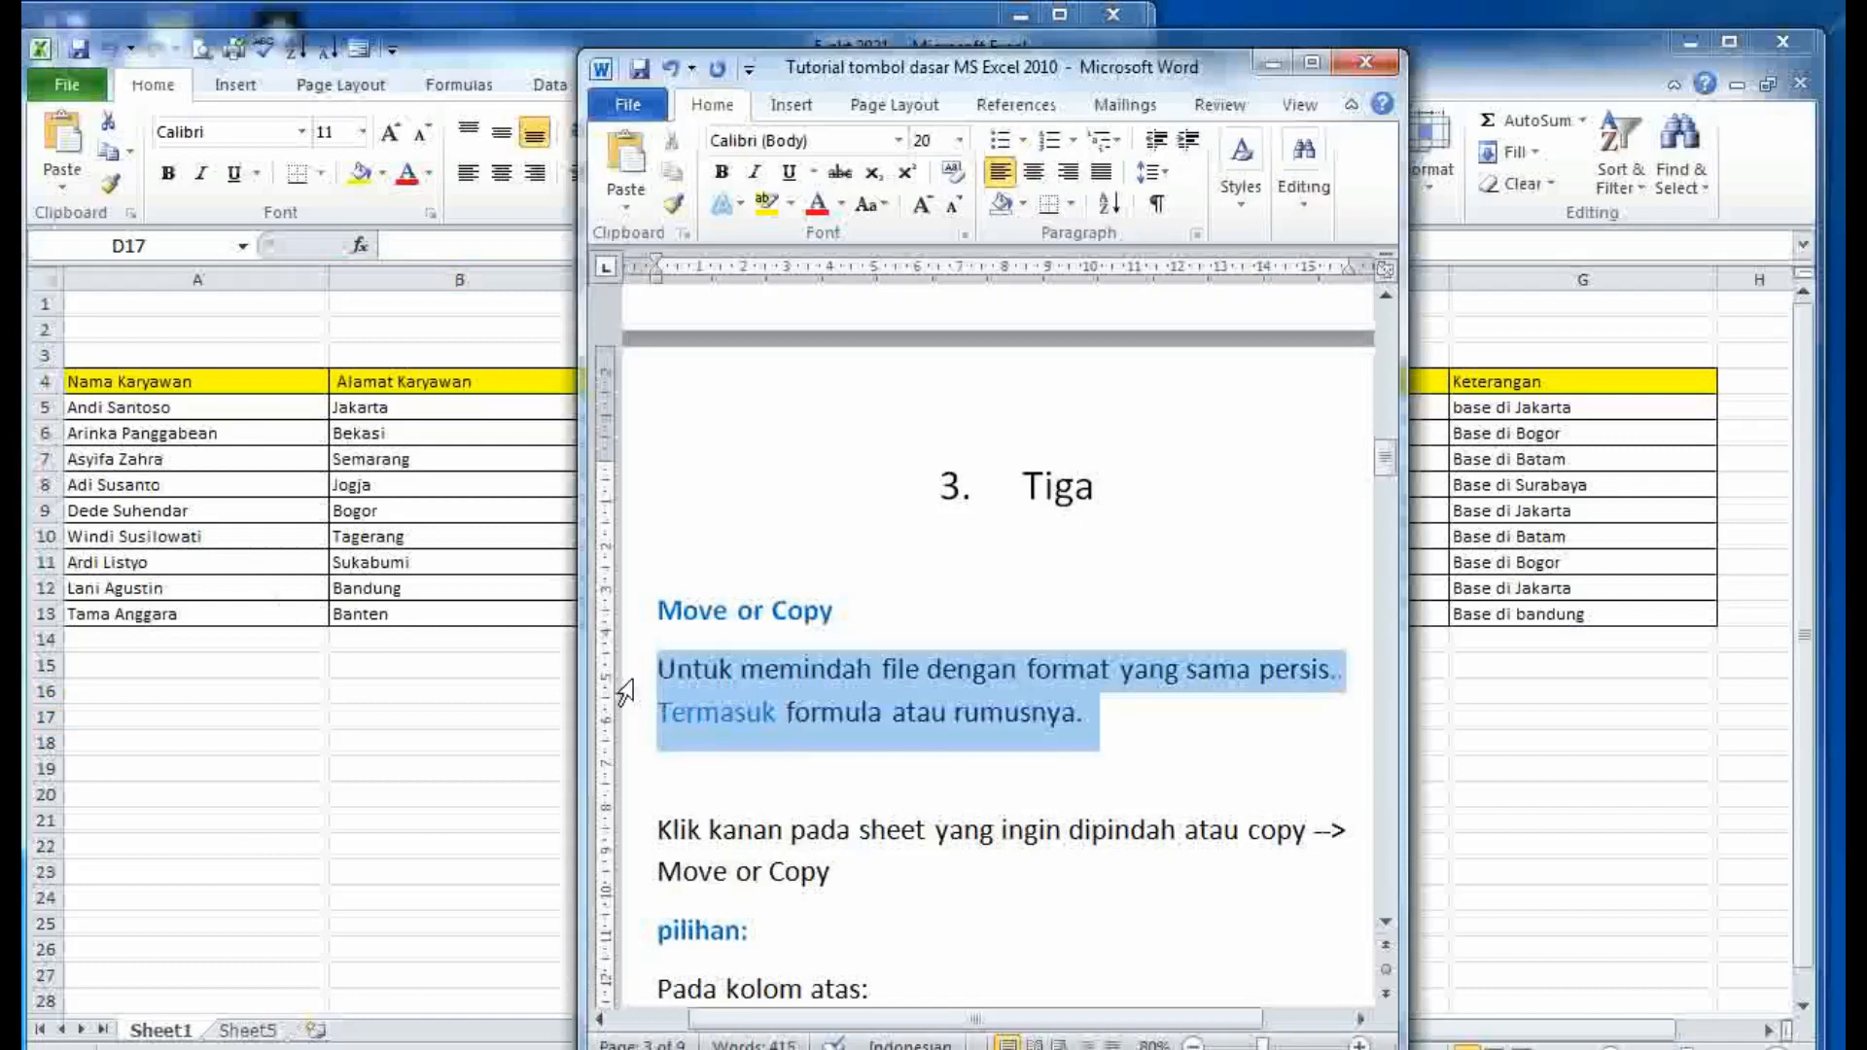
click(1077, 724)
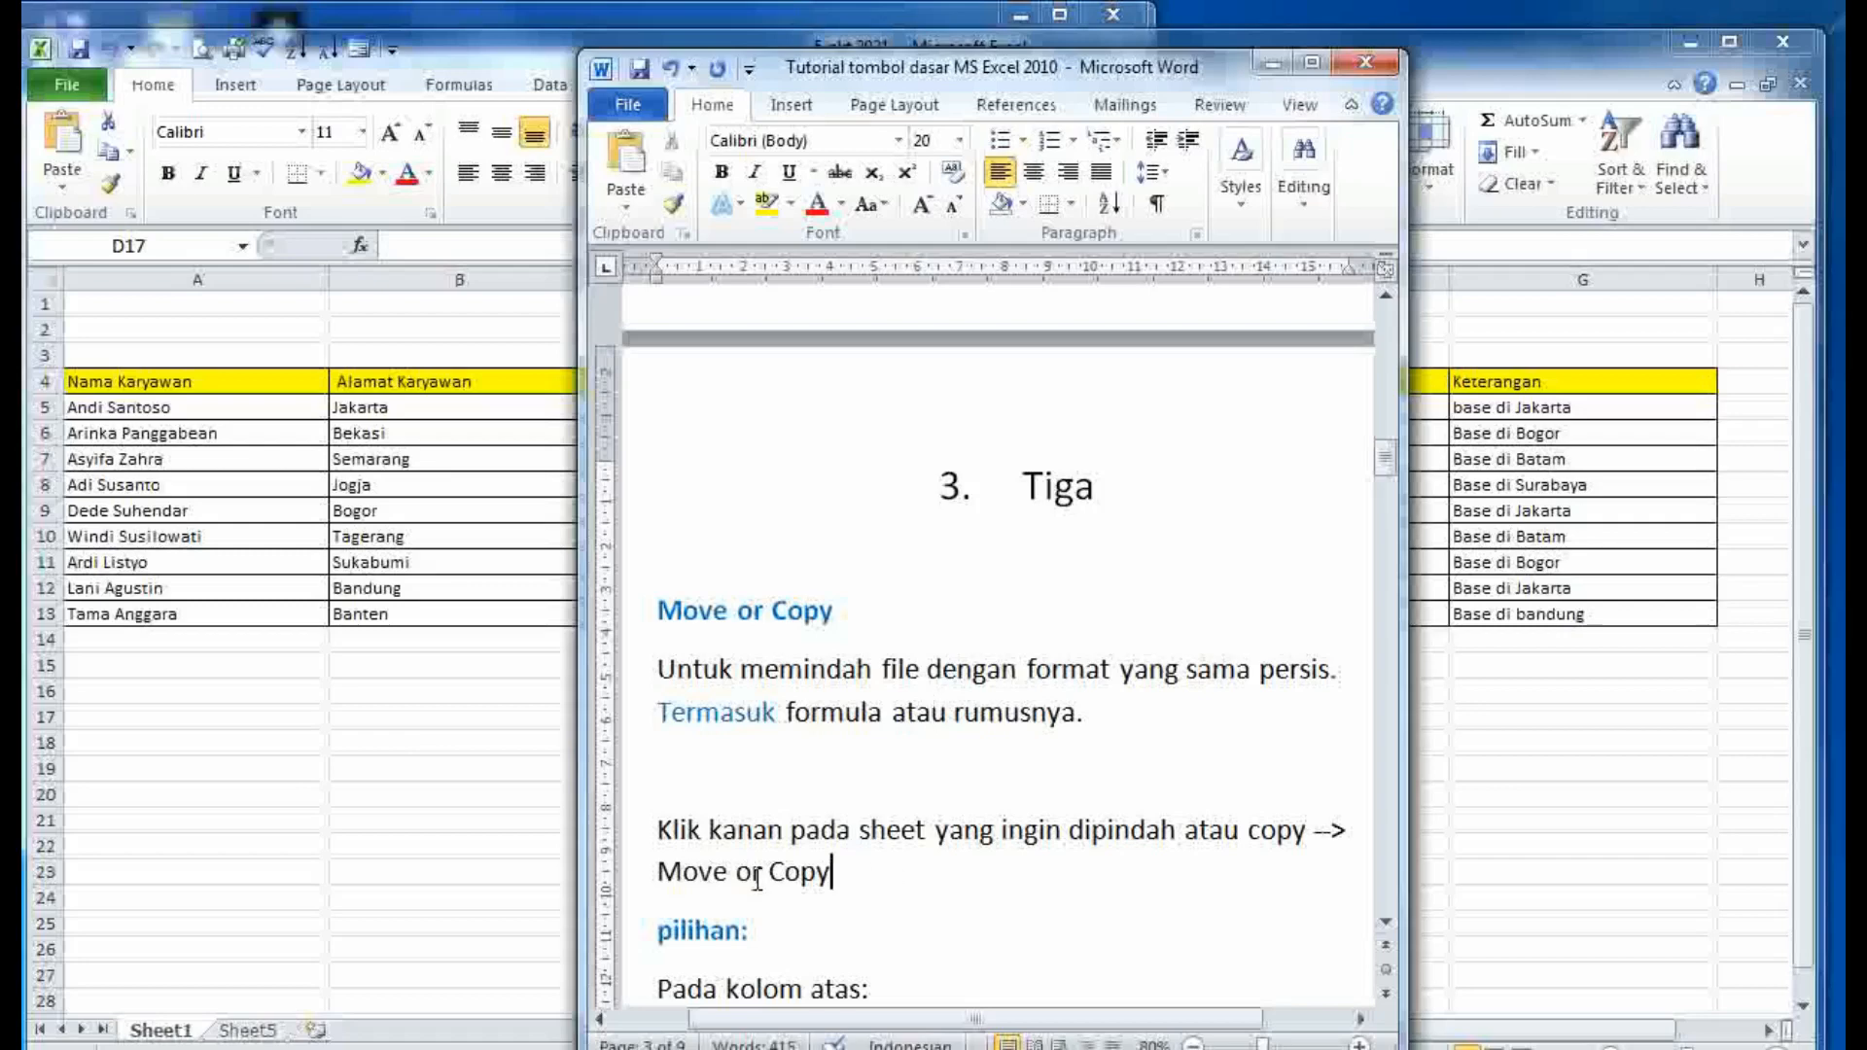
drag(831, 872, 646, 845)
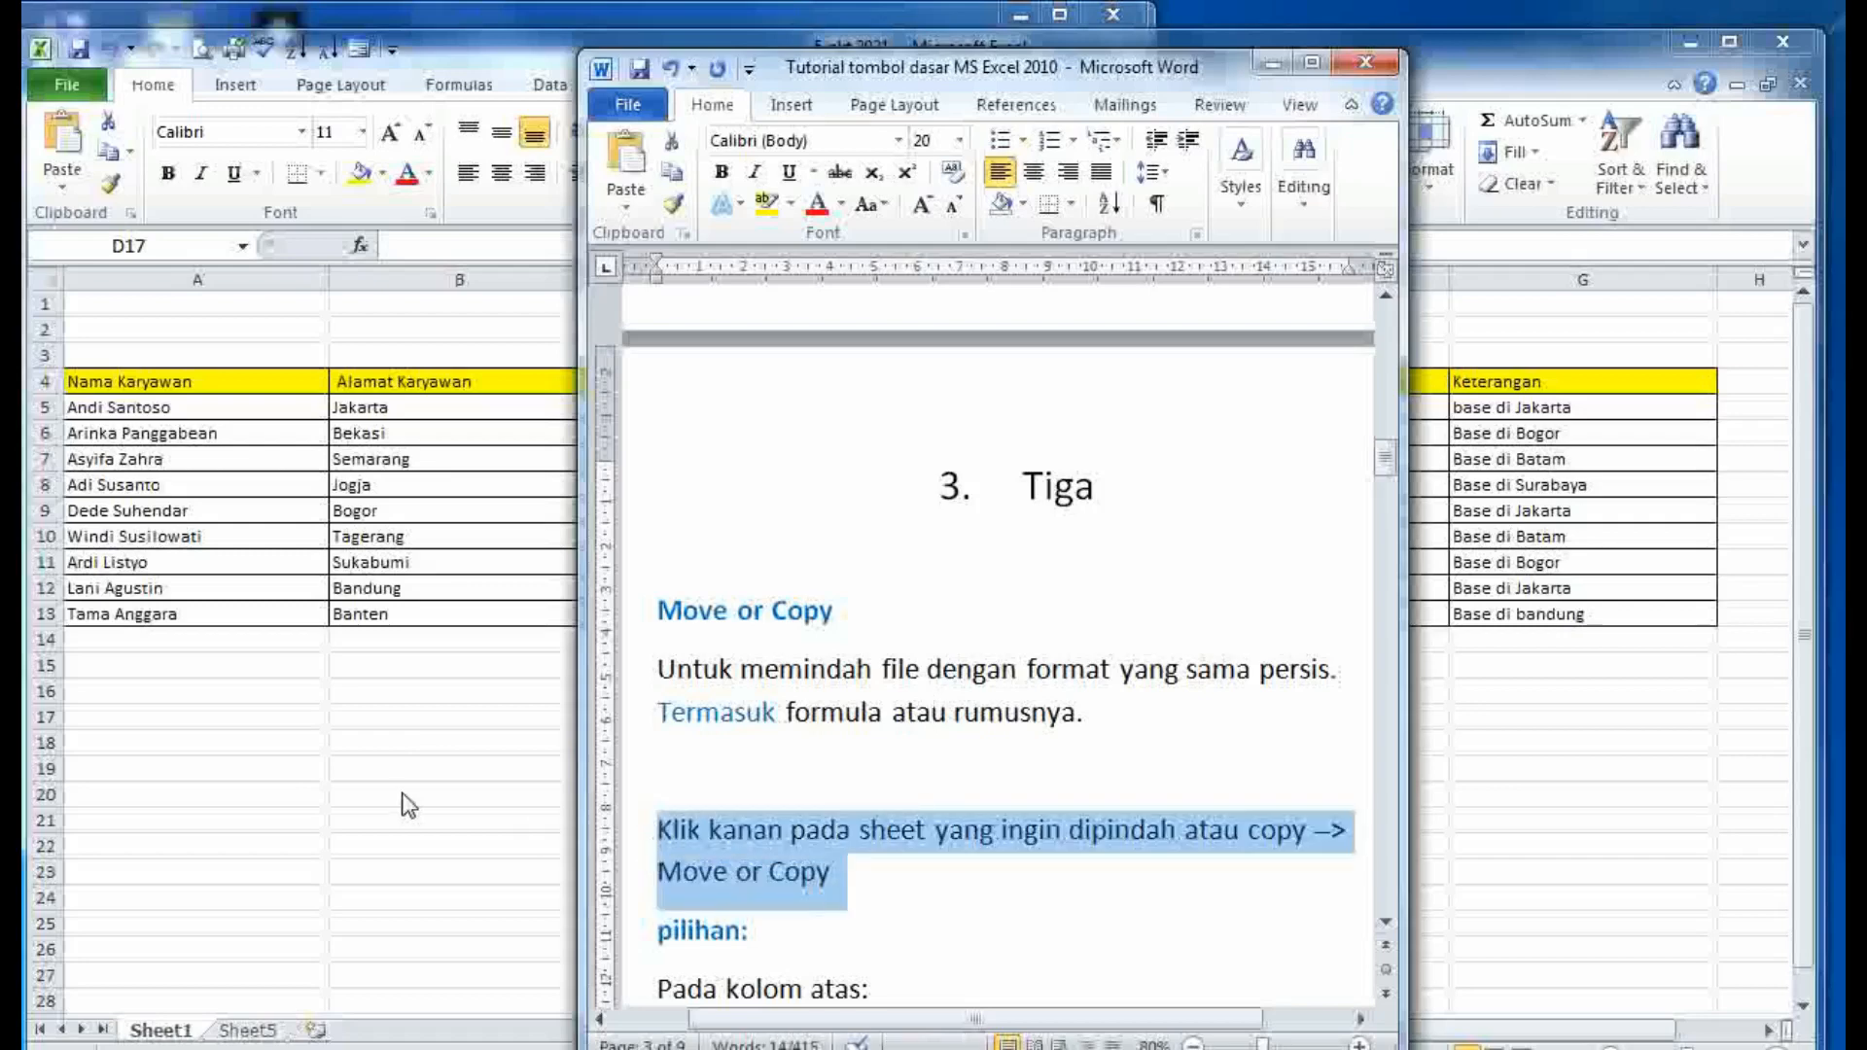
click(405, 801)
- Select cell B25, check the 'To book' label in the Word notes, and return to Excel
click(426, 923)
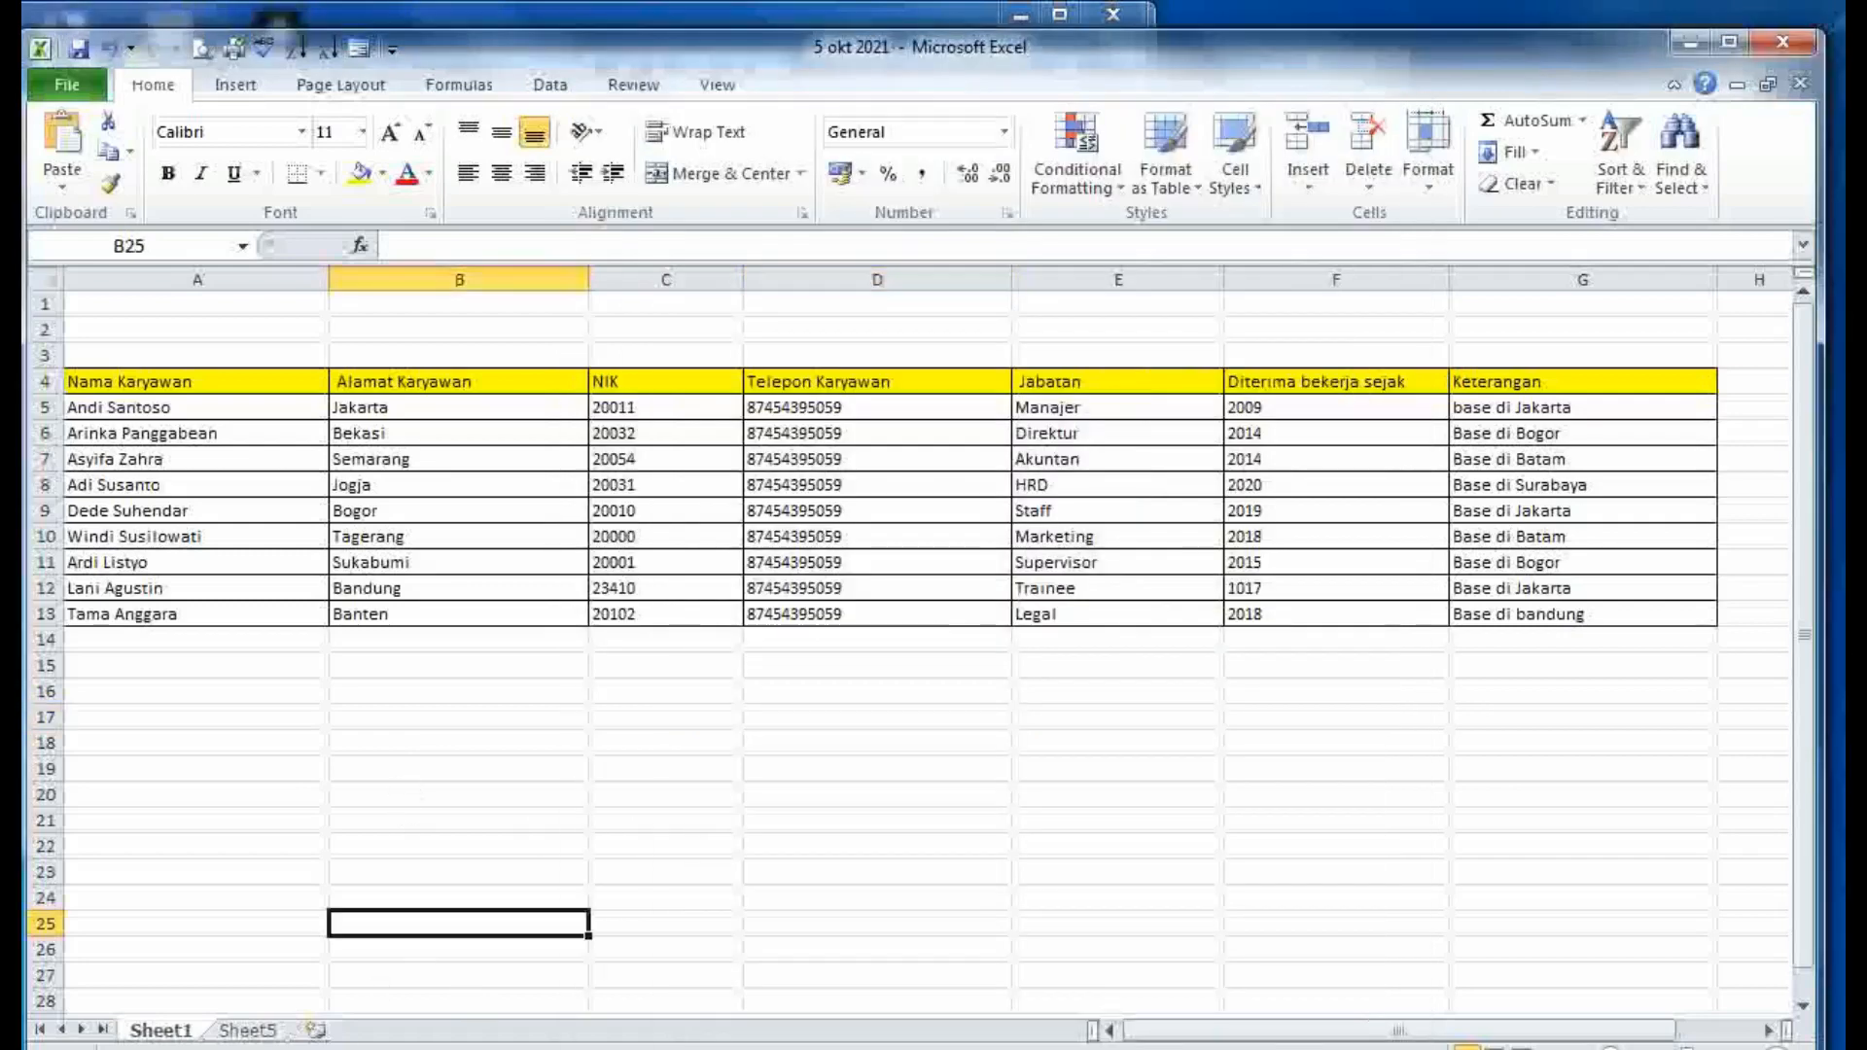
key(alt+Tab)
scroll(868, 812, down, 5)
drag(846, 770, 714, 778)
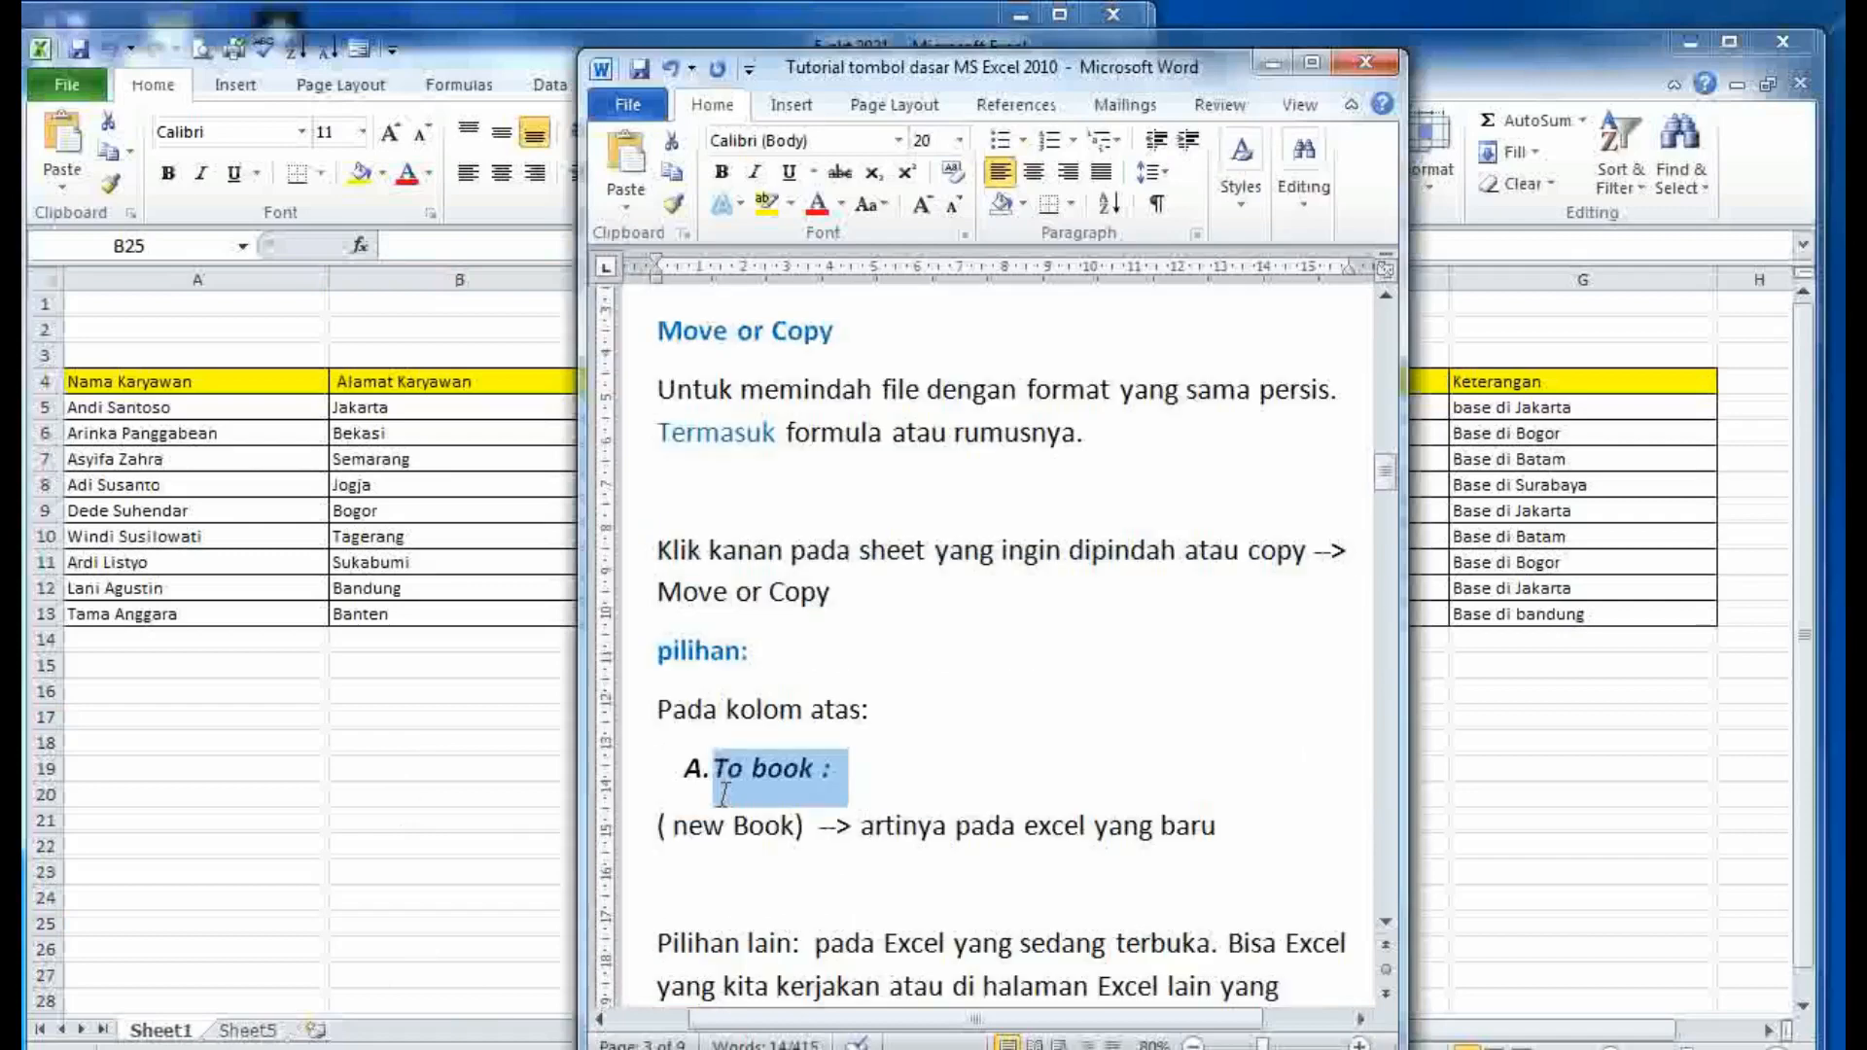
click(901, 826)
key(alt+Tab)
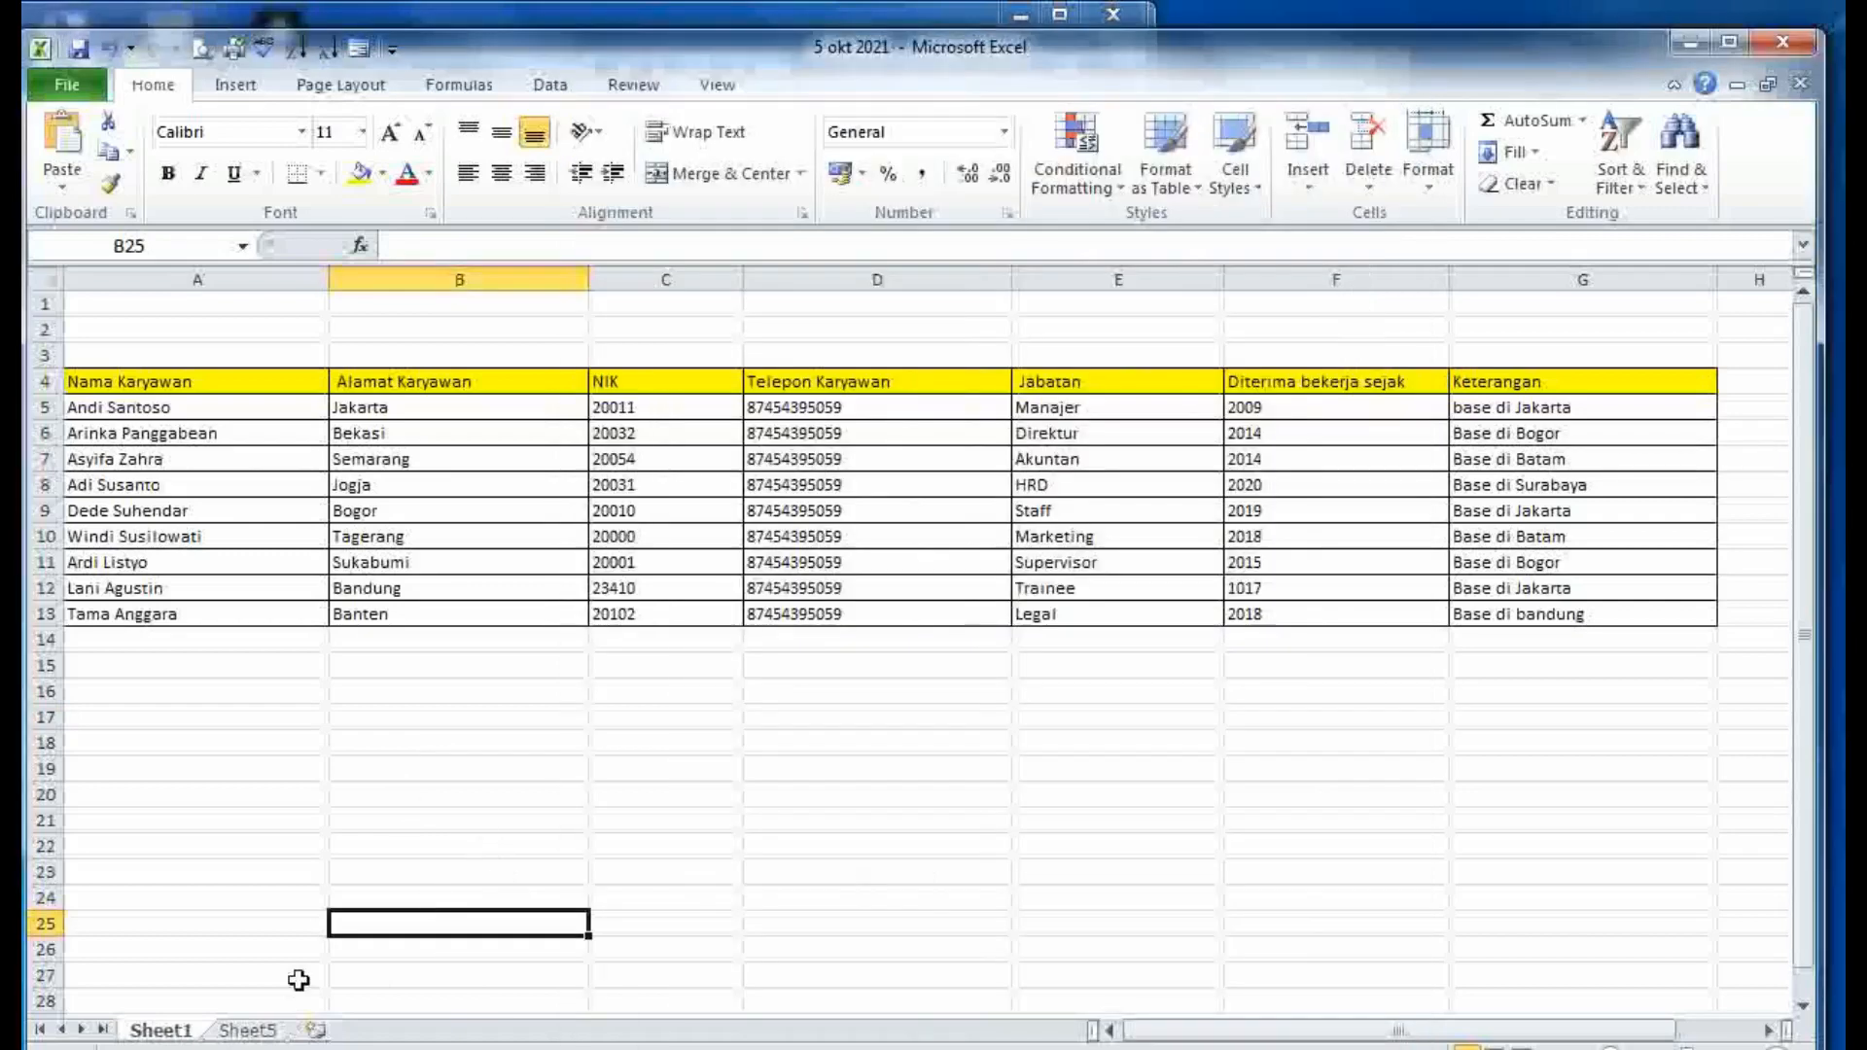
- Move Sheet1 from '5 okt 2021' into a new workbook, Book1, using Move or Copy with (new book)
right_click(171, 1031)
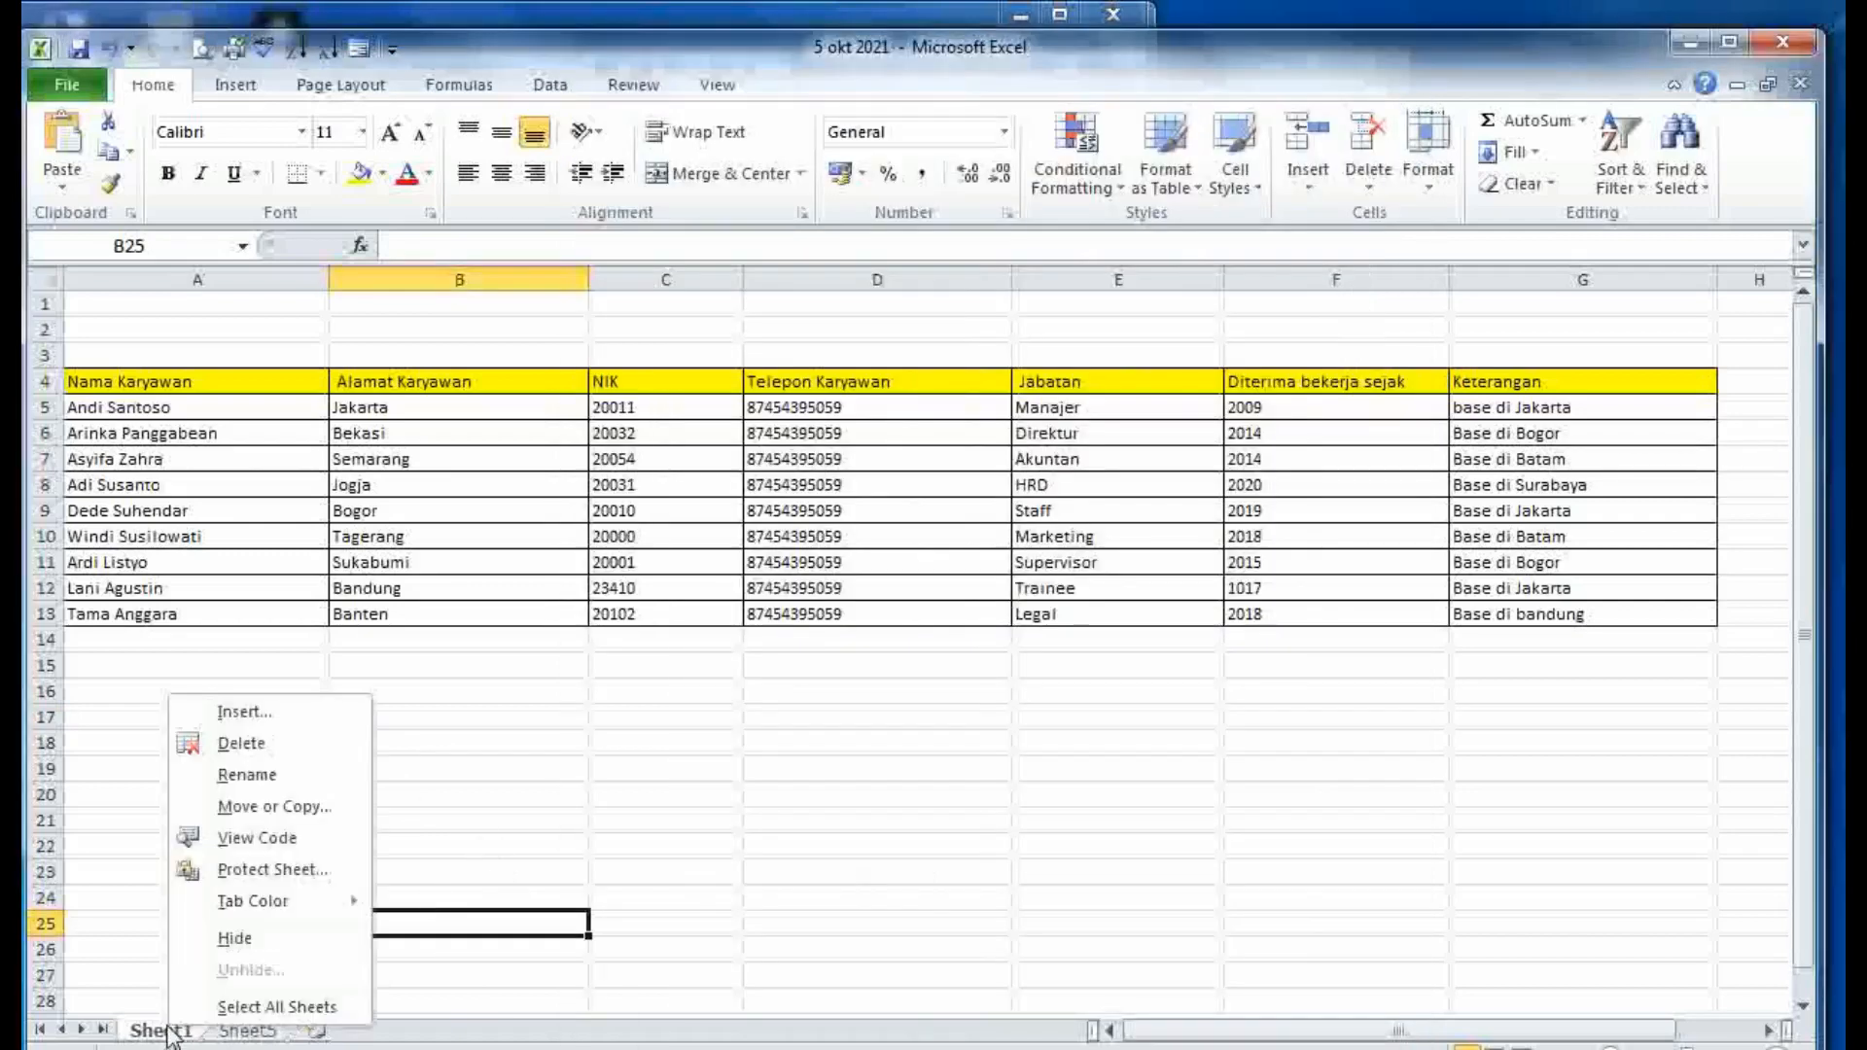
click(263, 807)
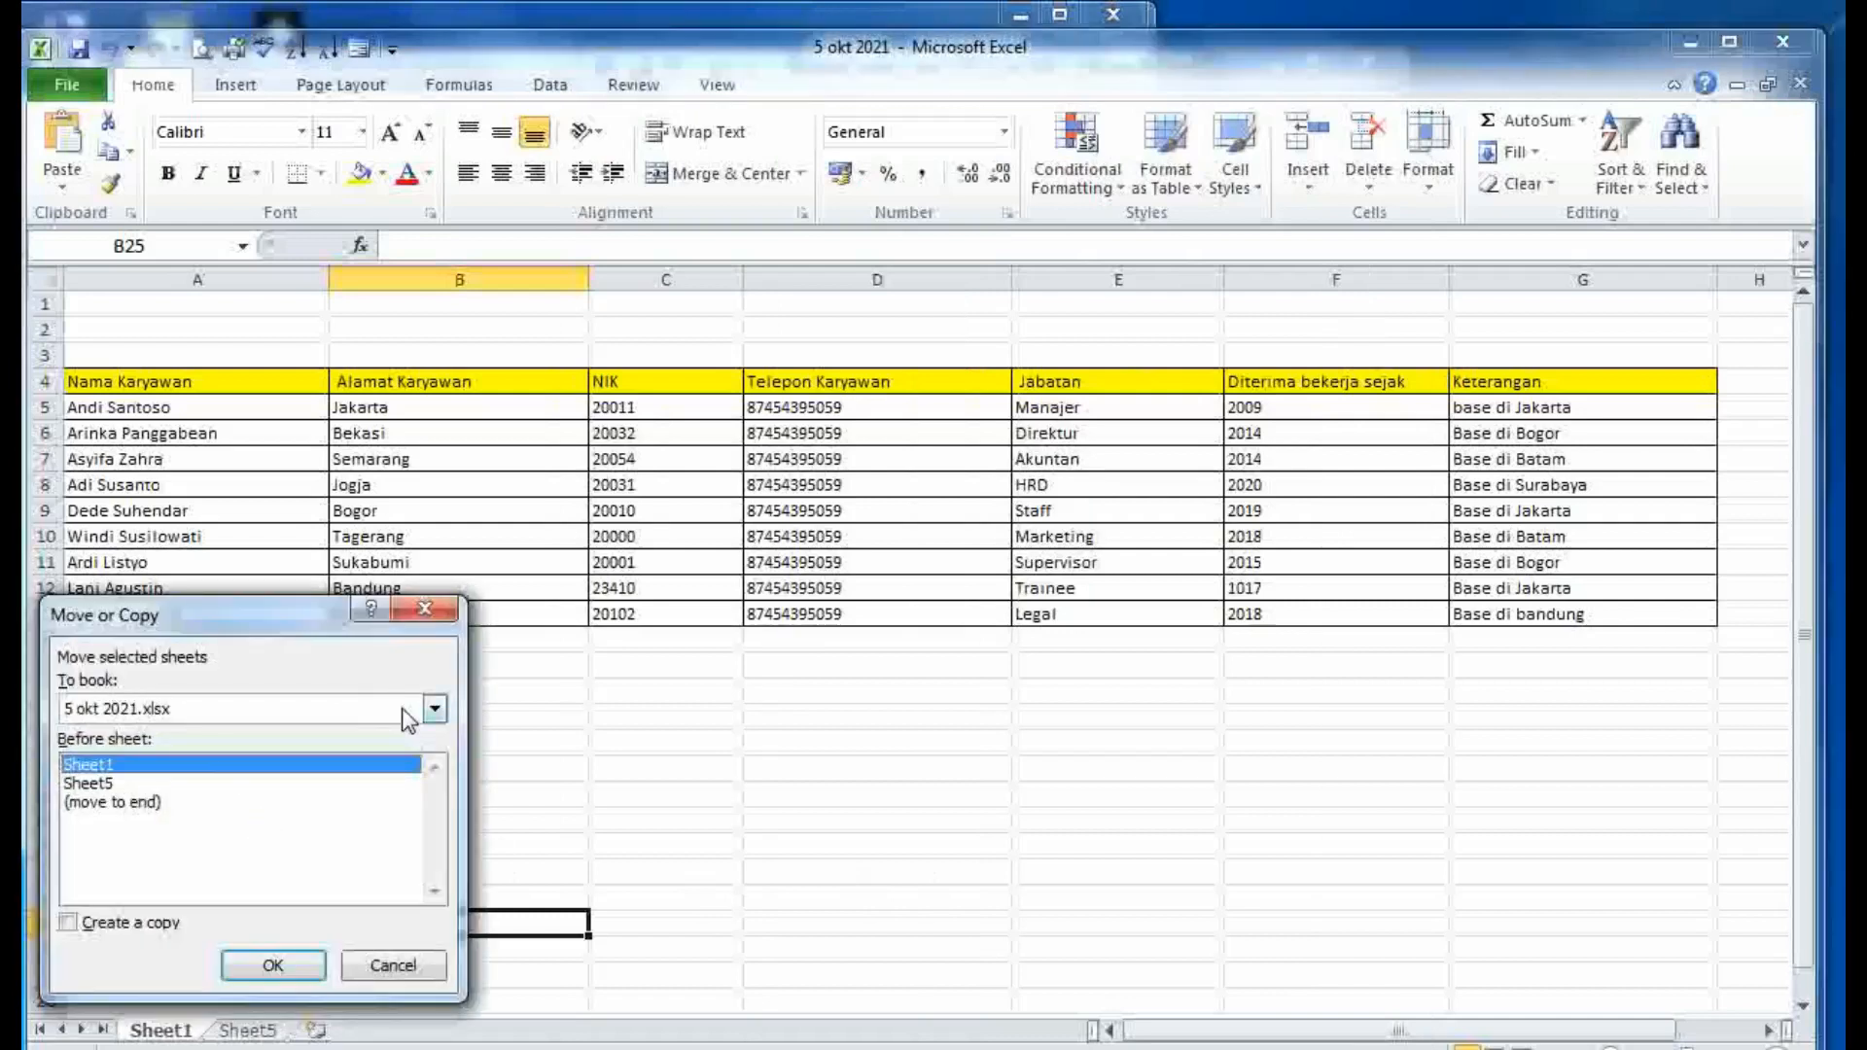
click(428, 708)
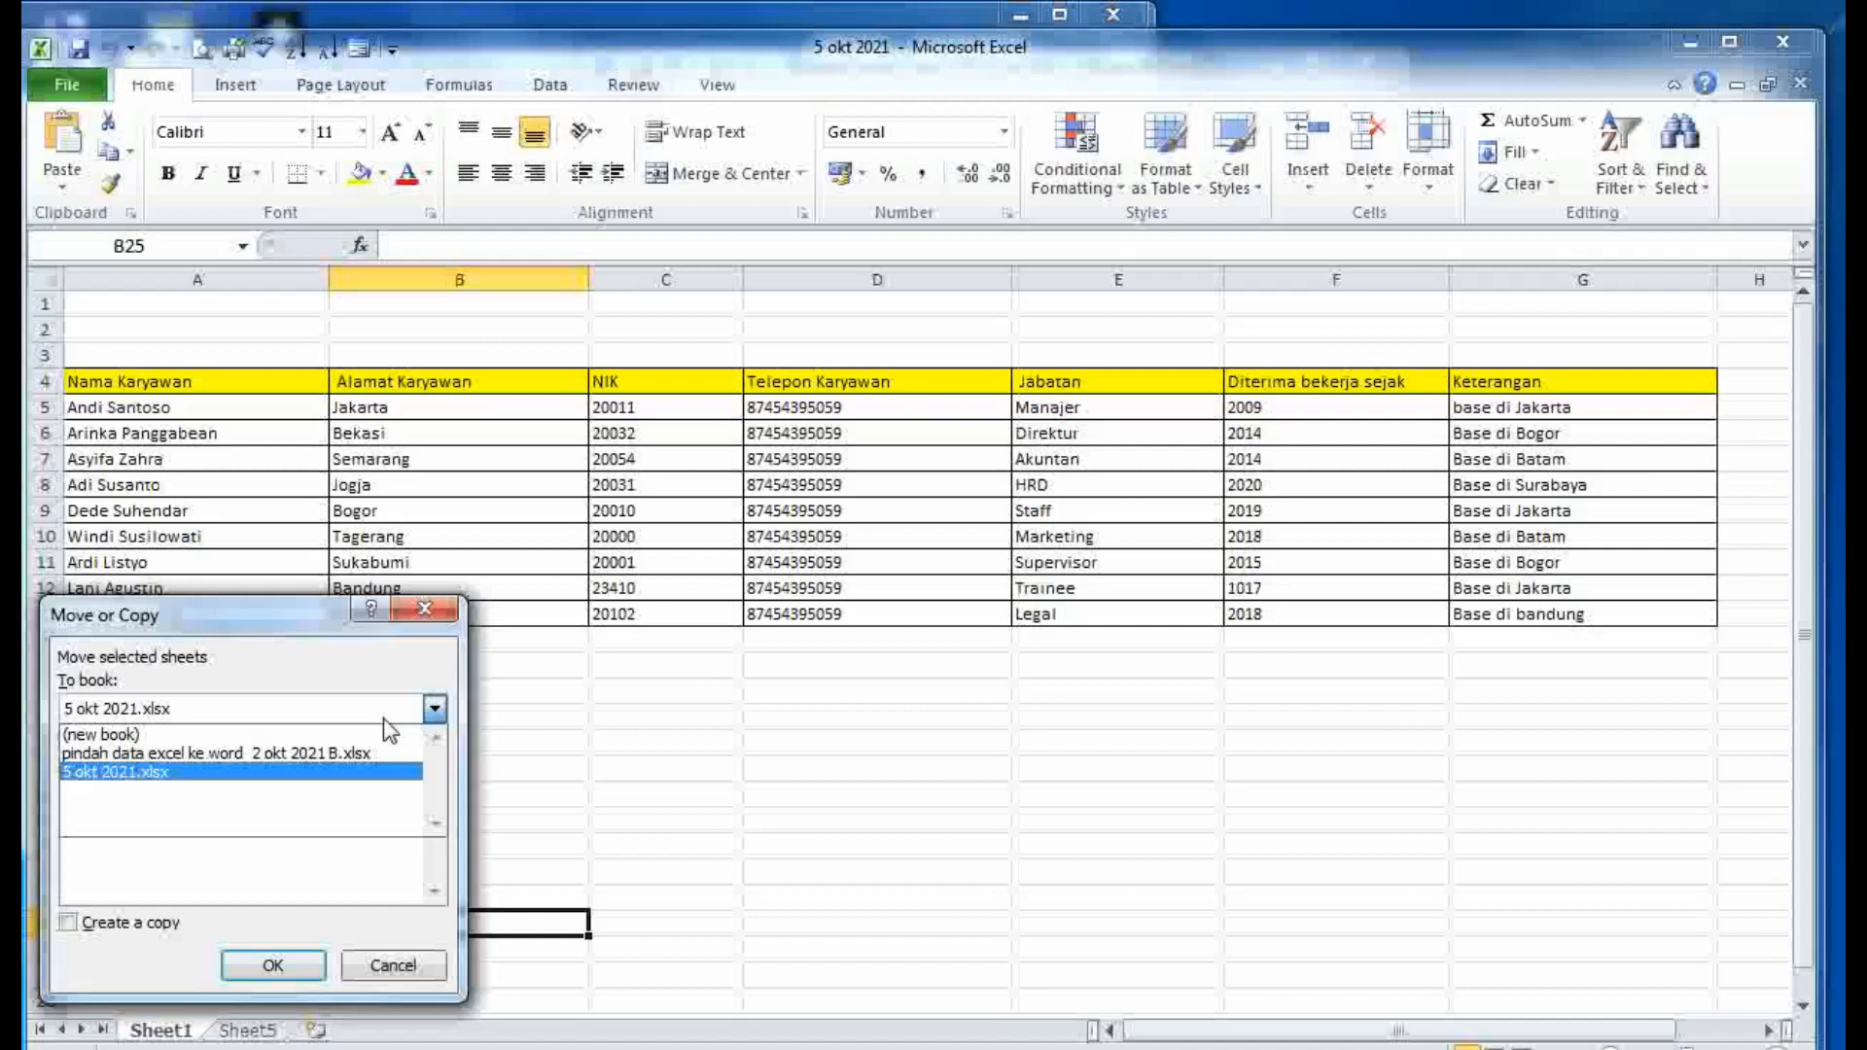
click(344, 737)
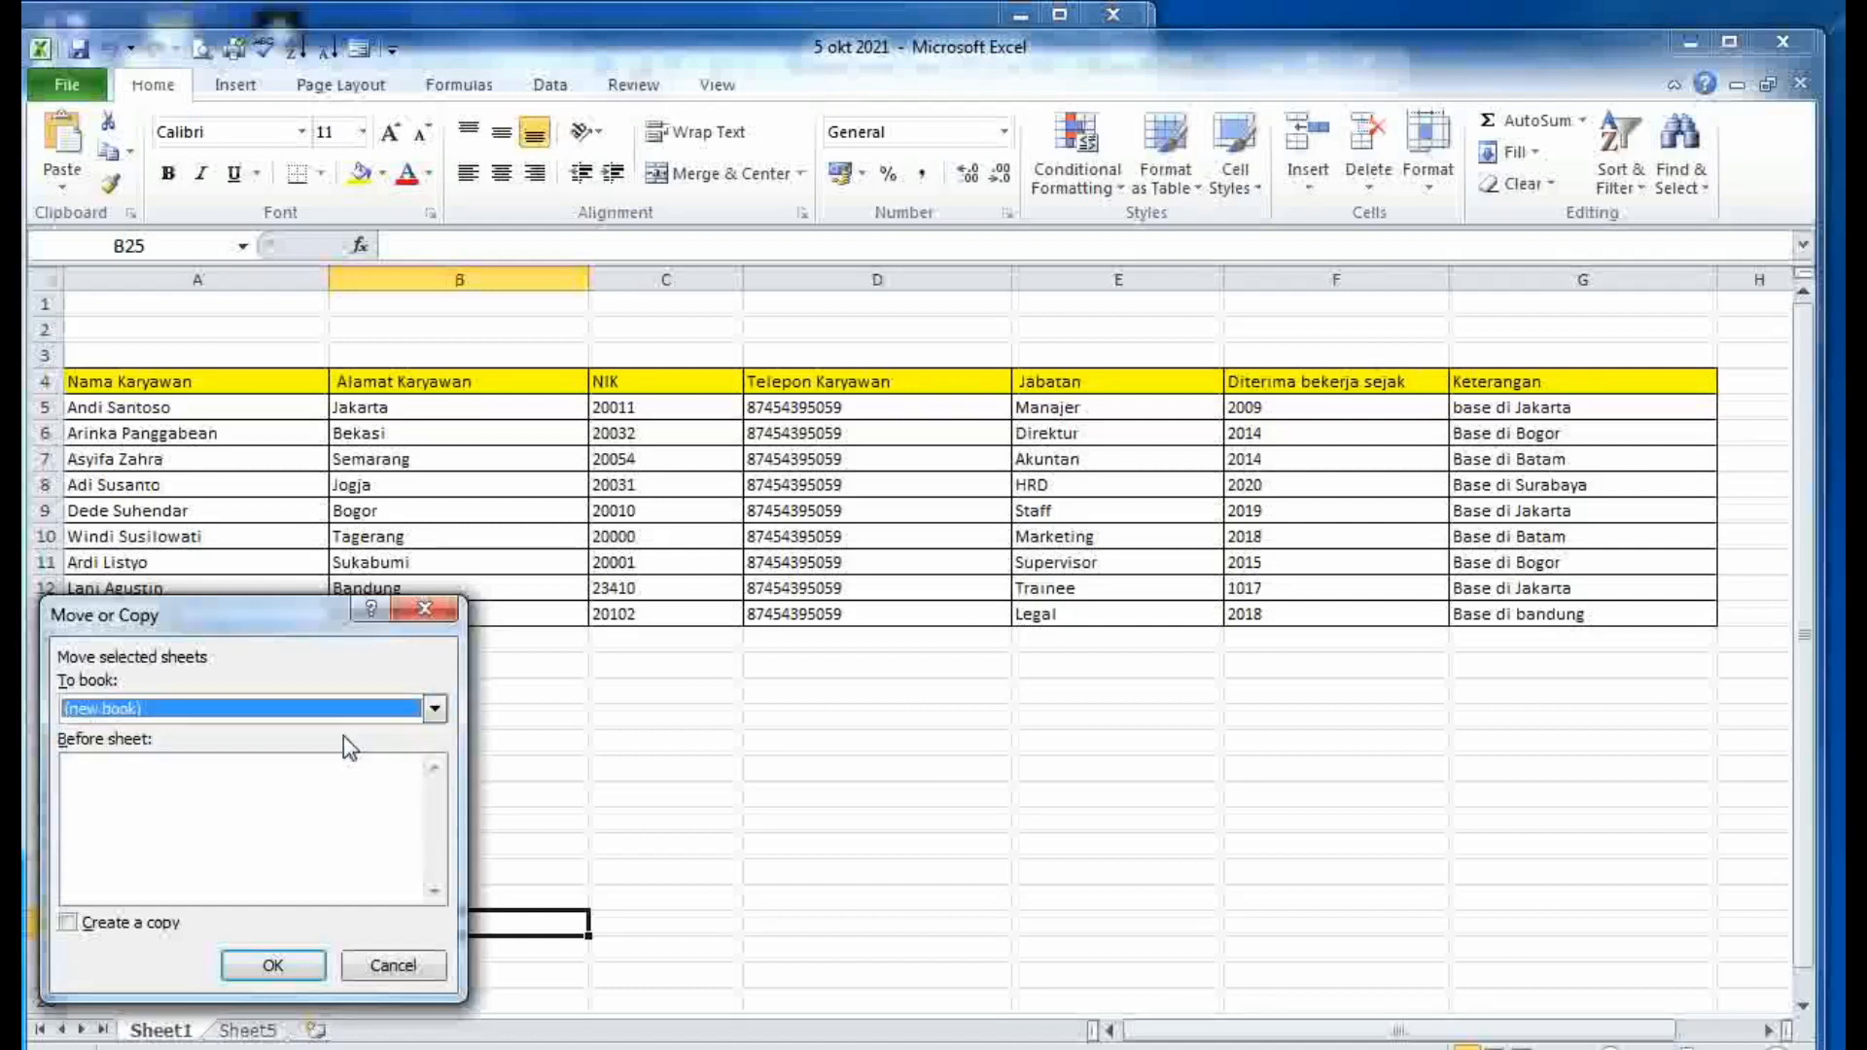
click(275, 966)
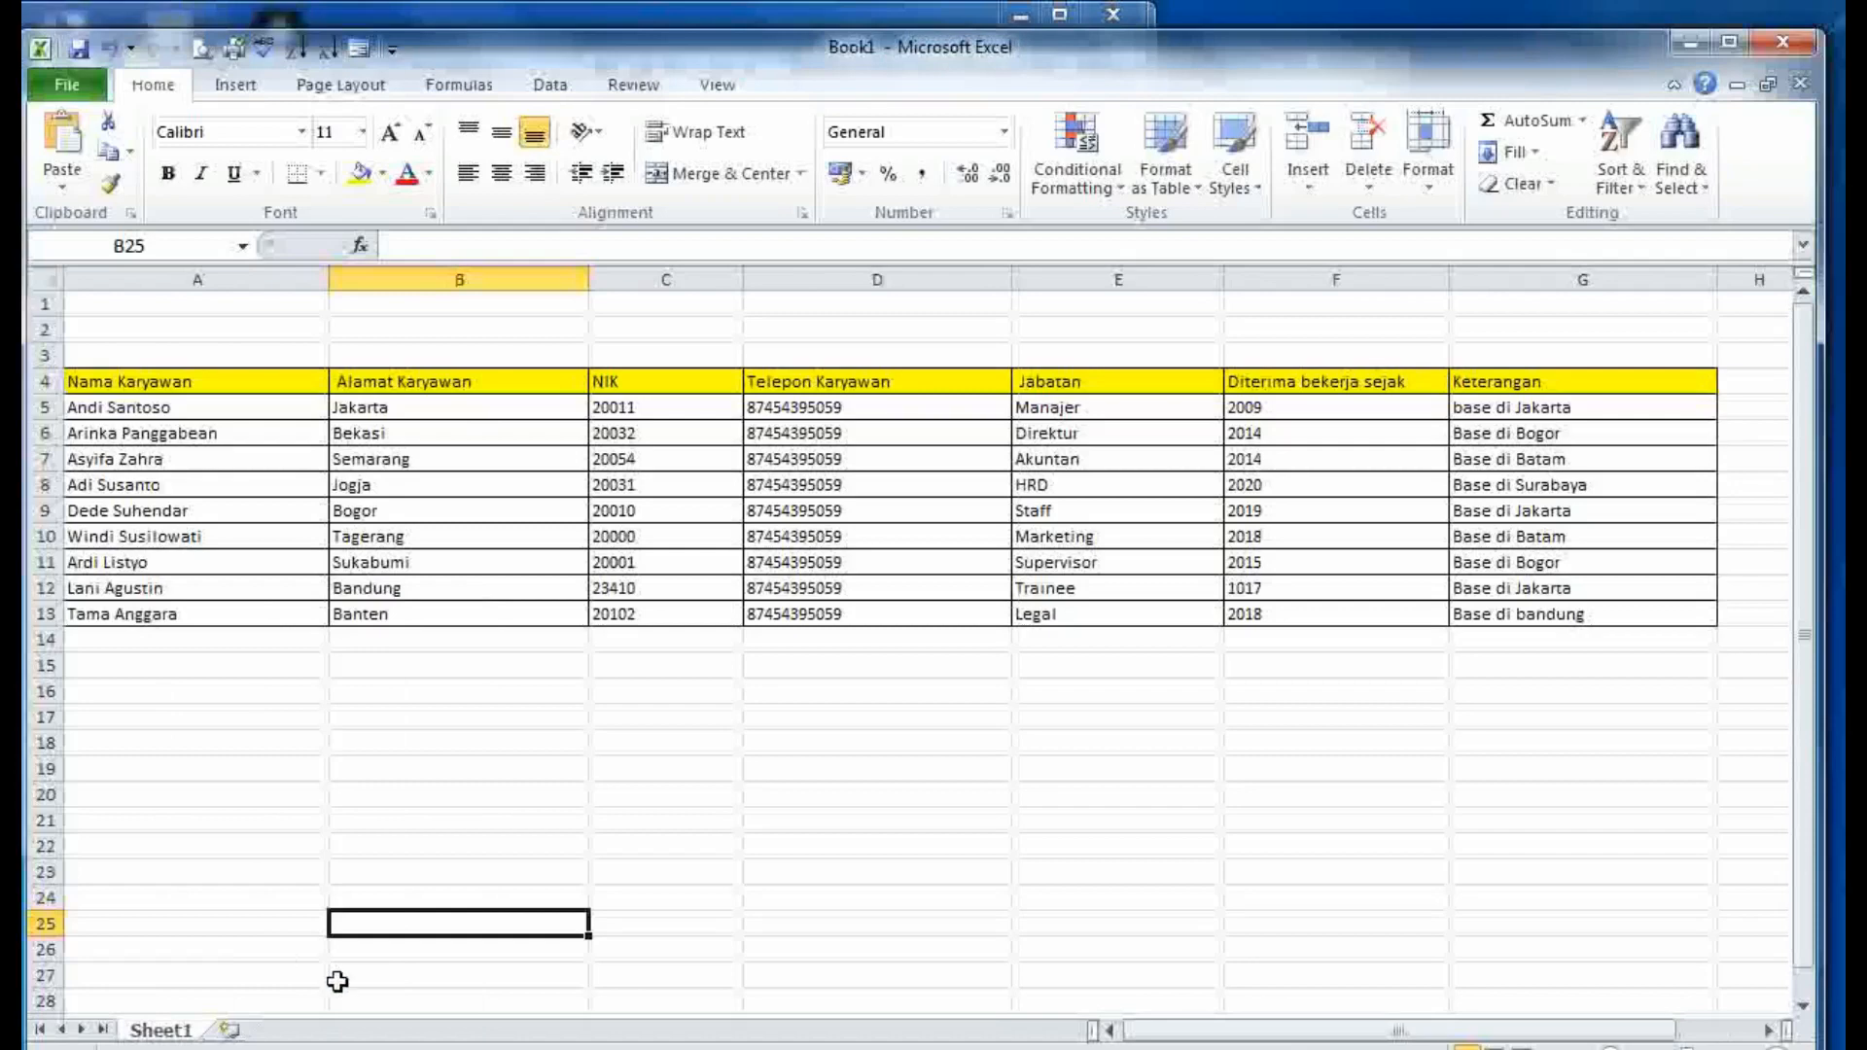
- Check the open Excel windows, return to Book1, and select the 'Pilihan lain' paragraph in Word
click(491, 1048)
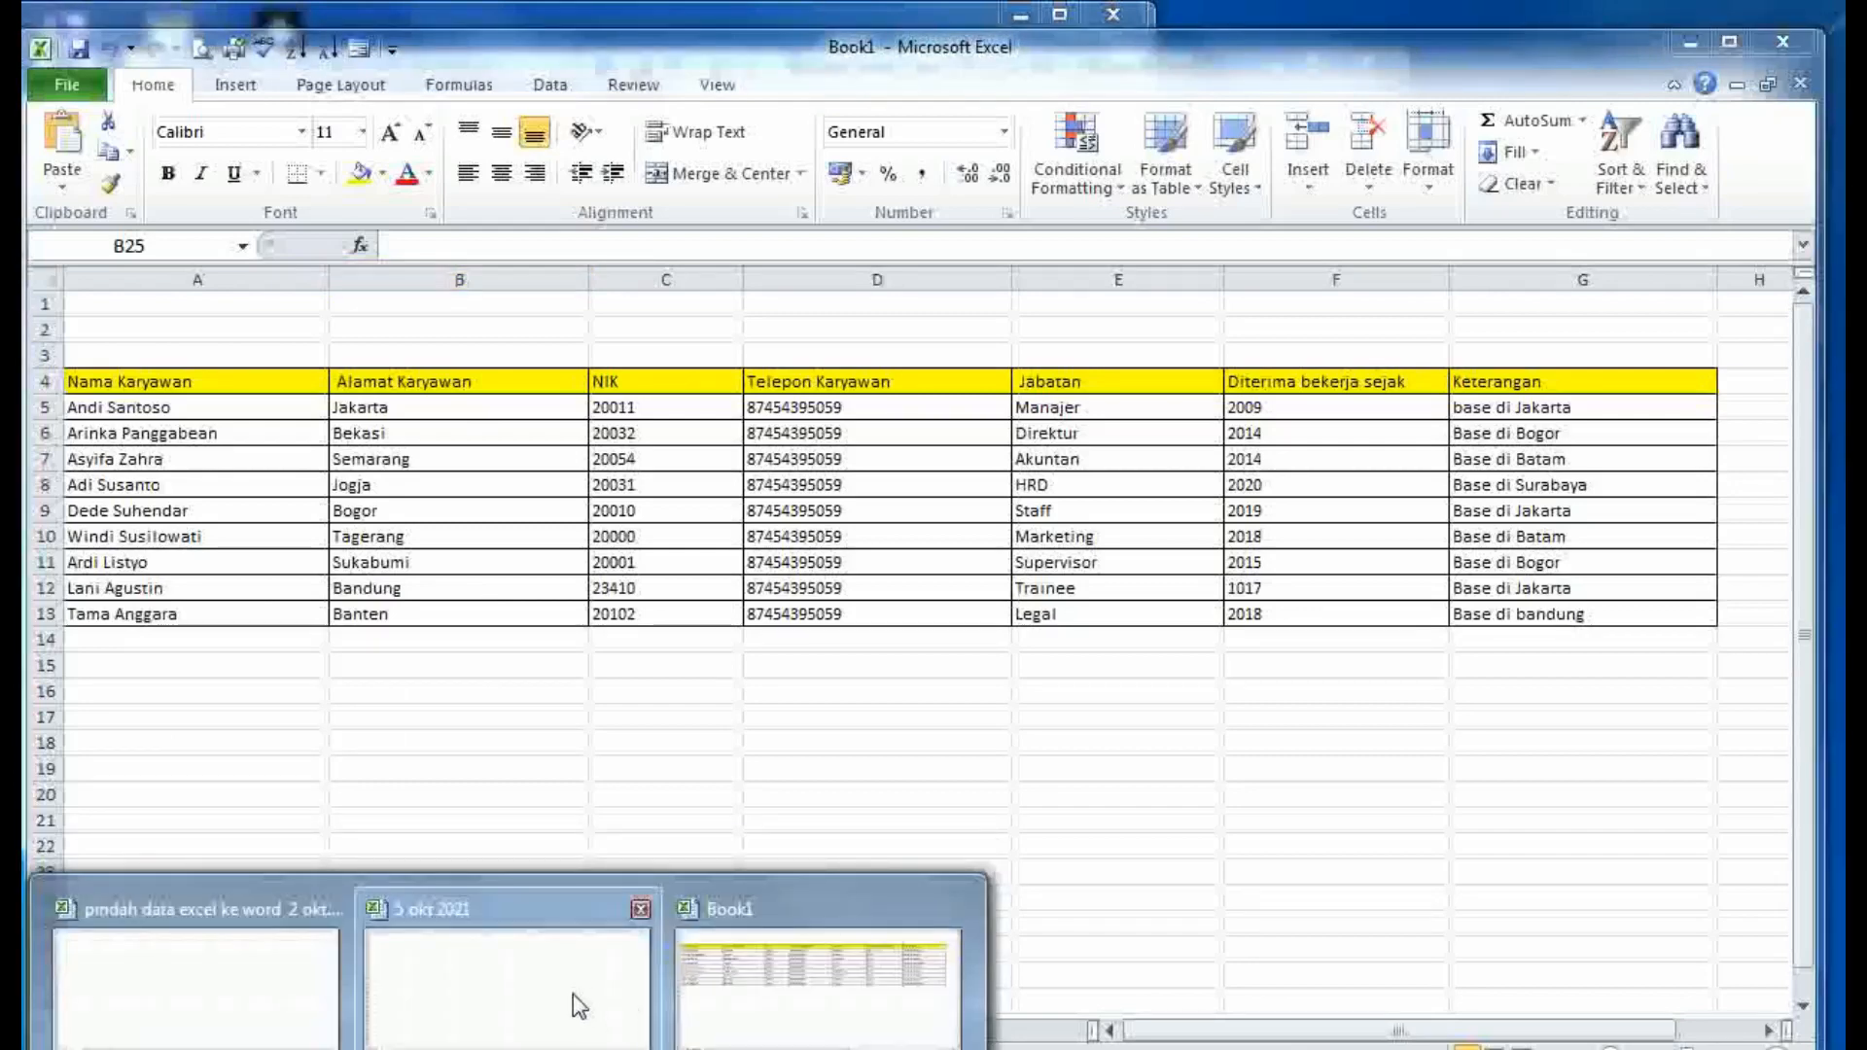
click(739, 973)
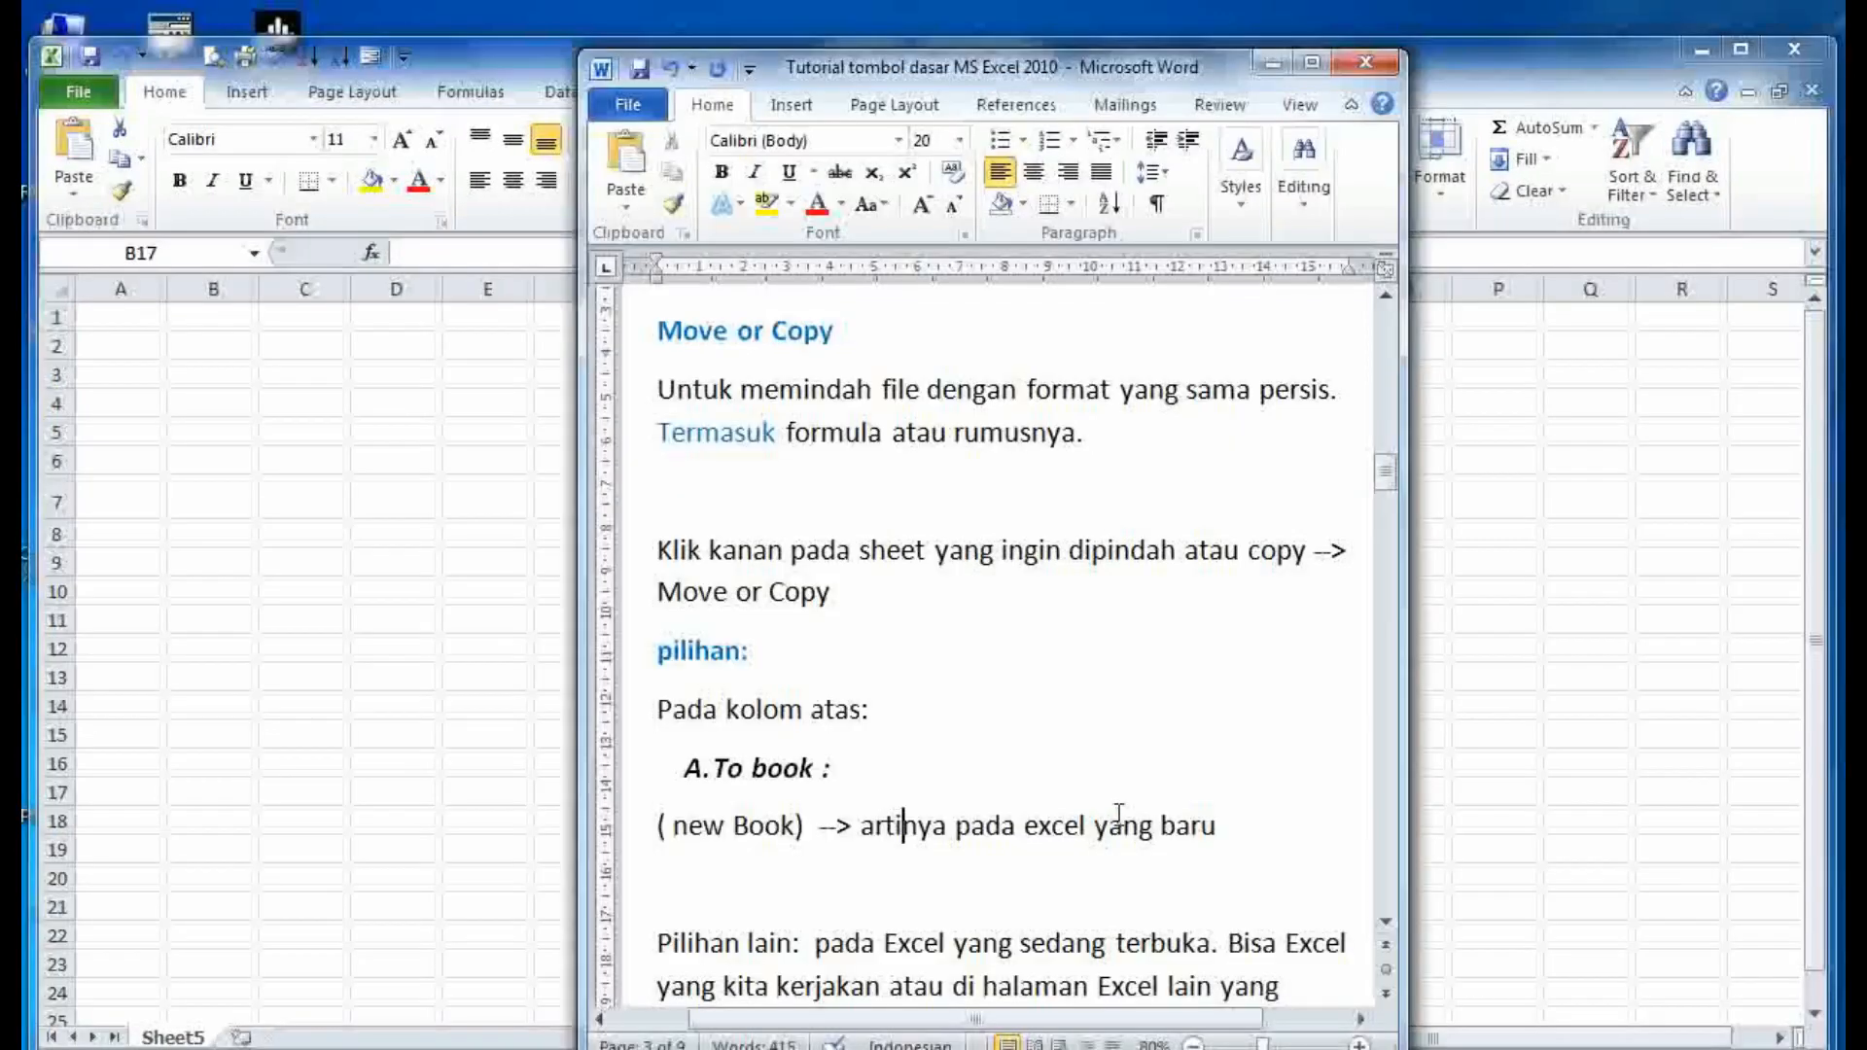
scroll(1128, 817, down, 3)
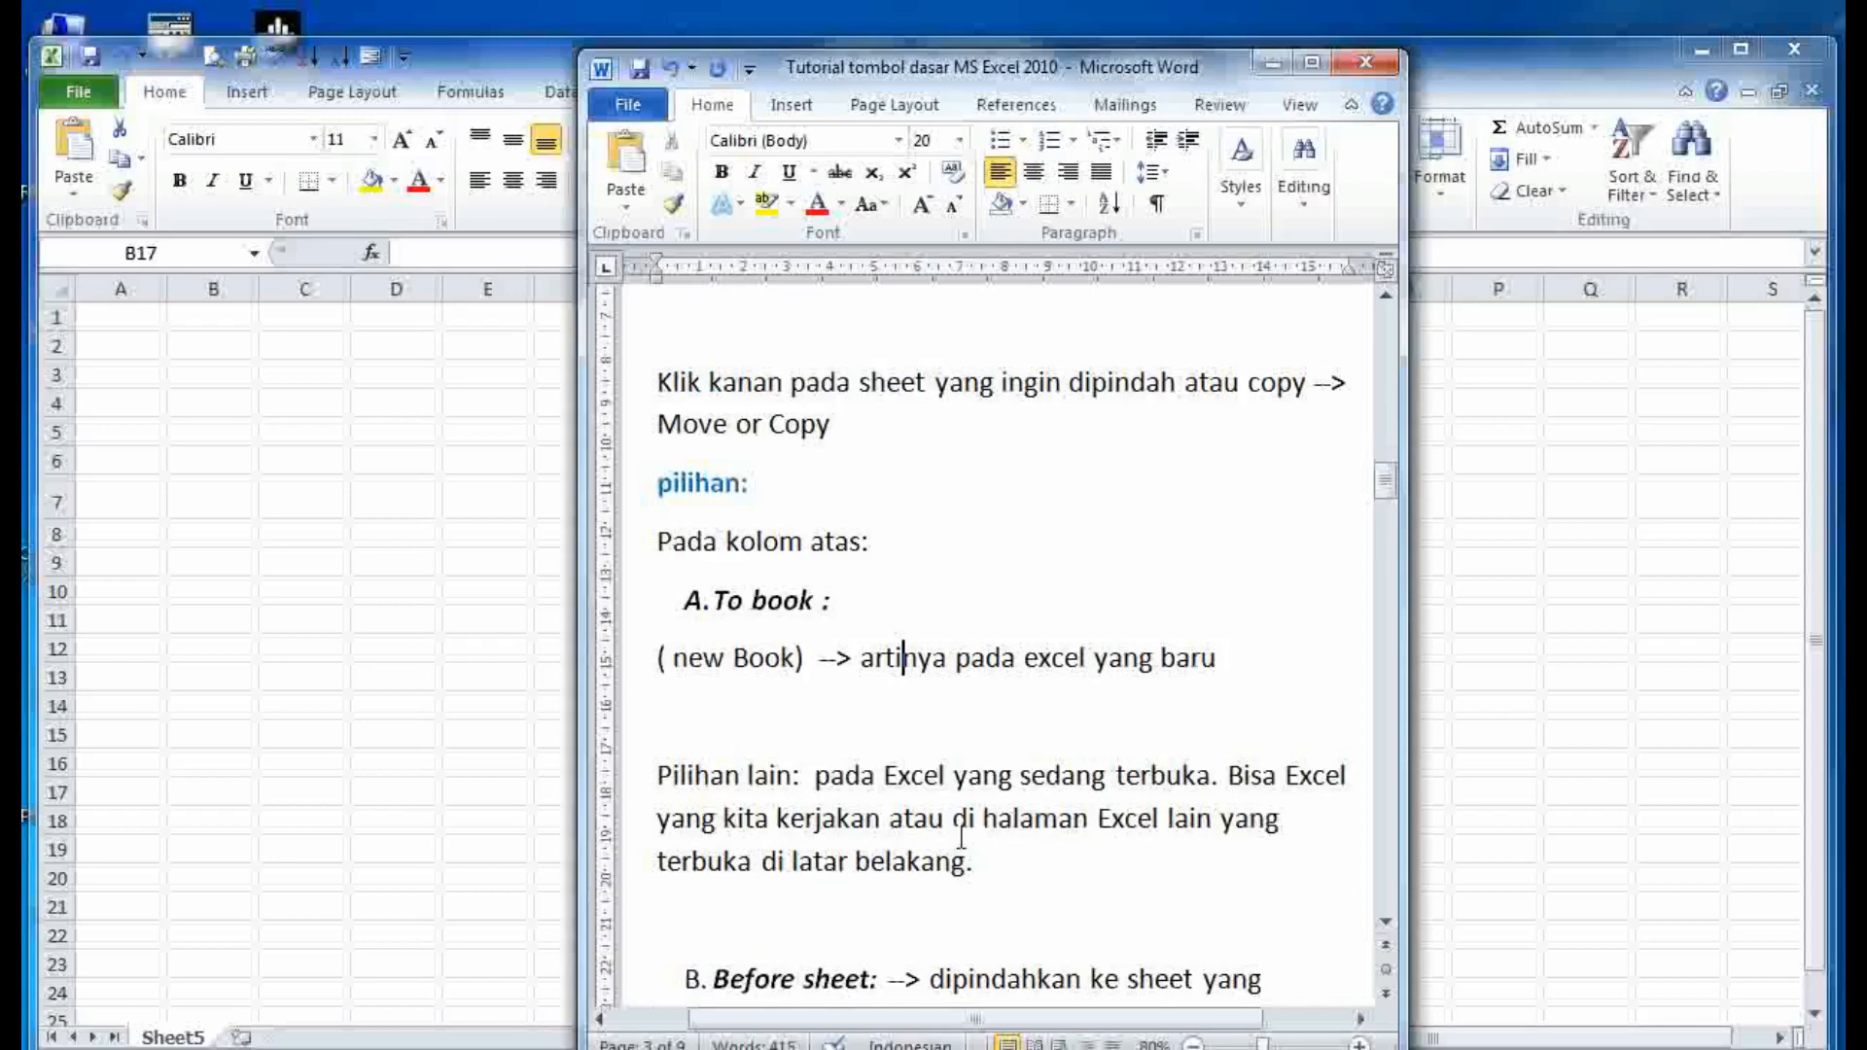
drag(975, 862, 727, 768)
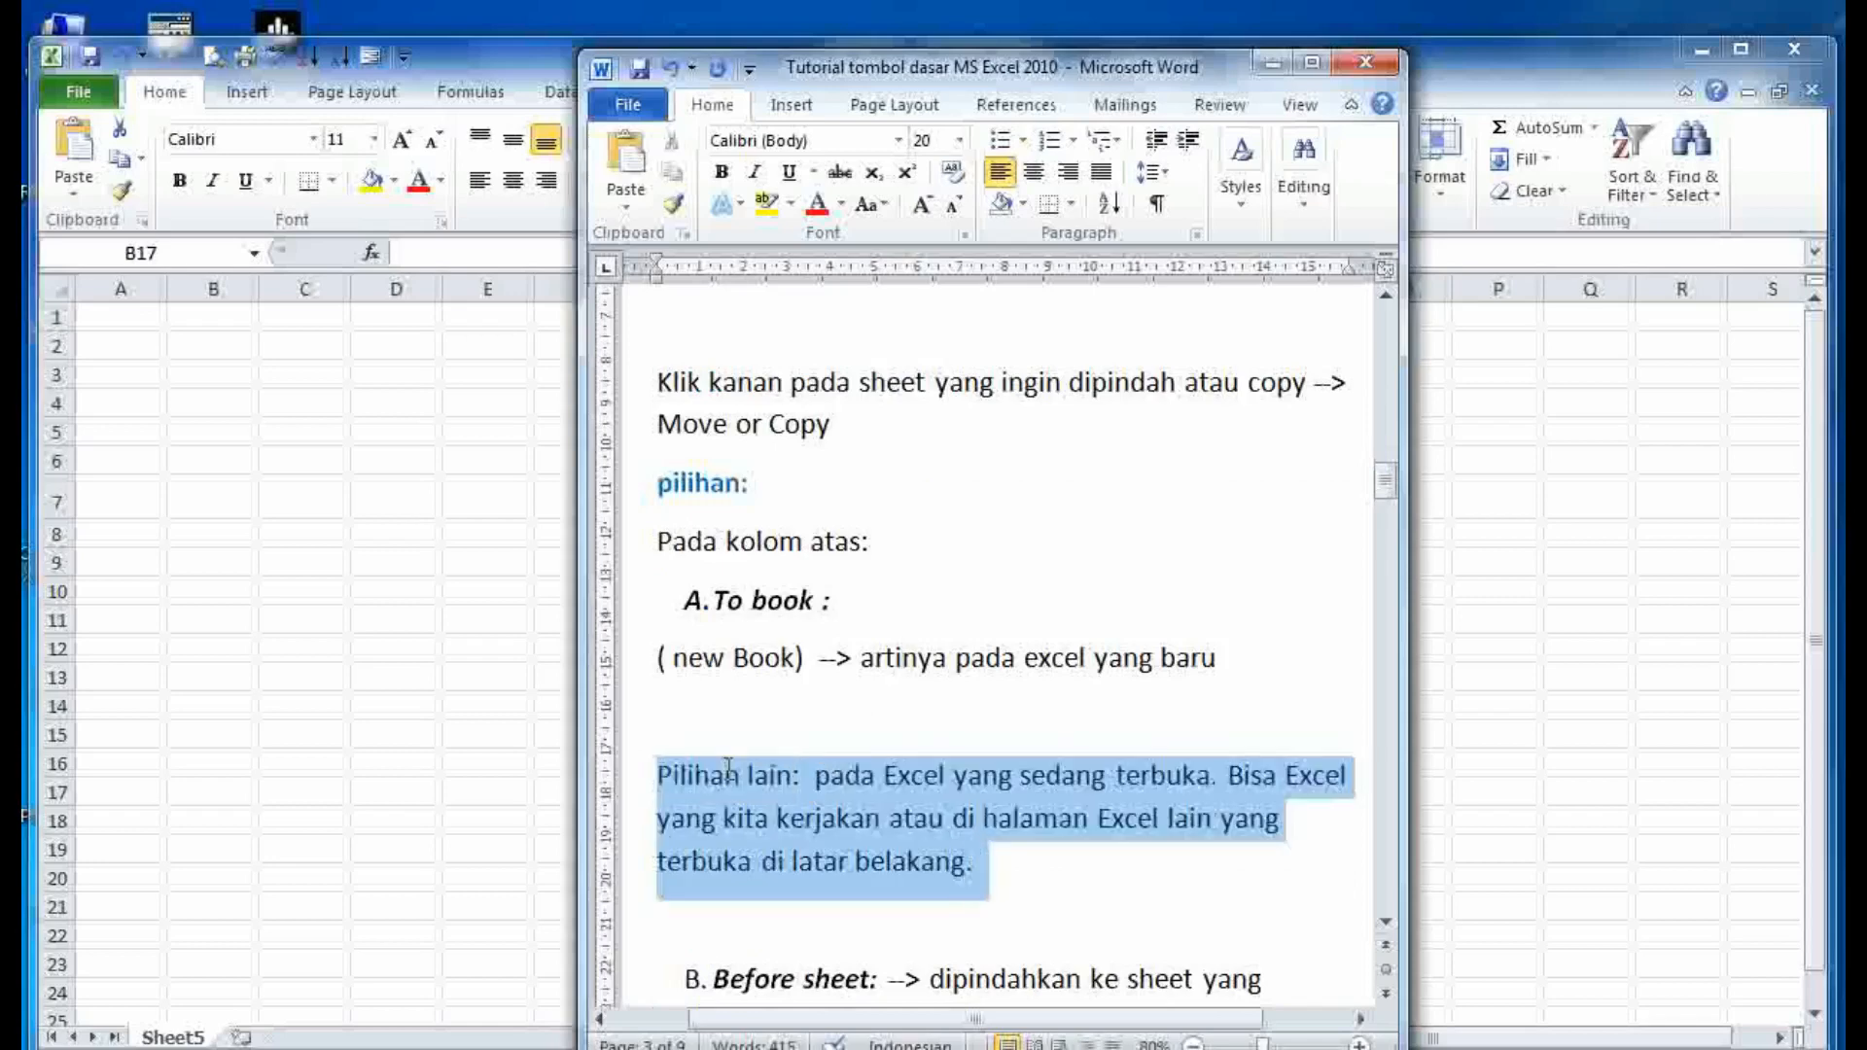
- Bring the Book1 workbook back in front and select cell A25
click(706, 826)
click(147, 1039)
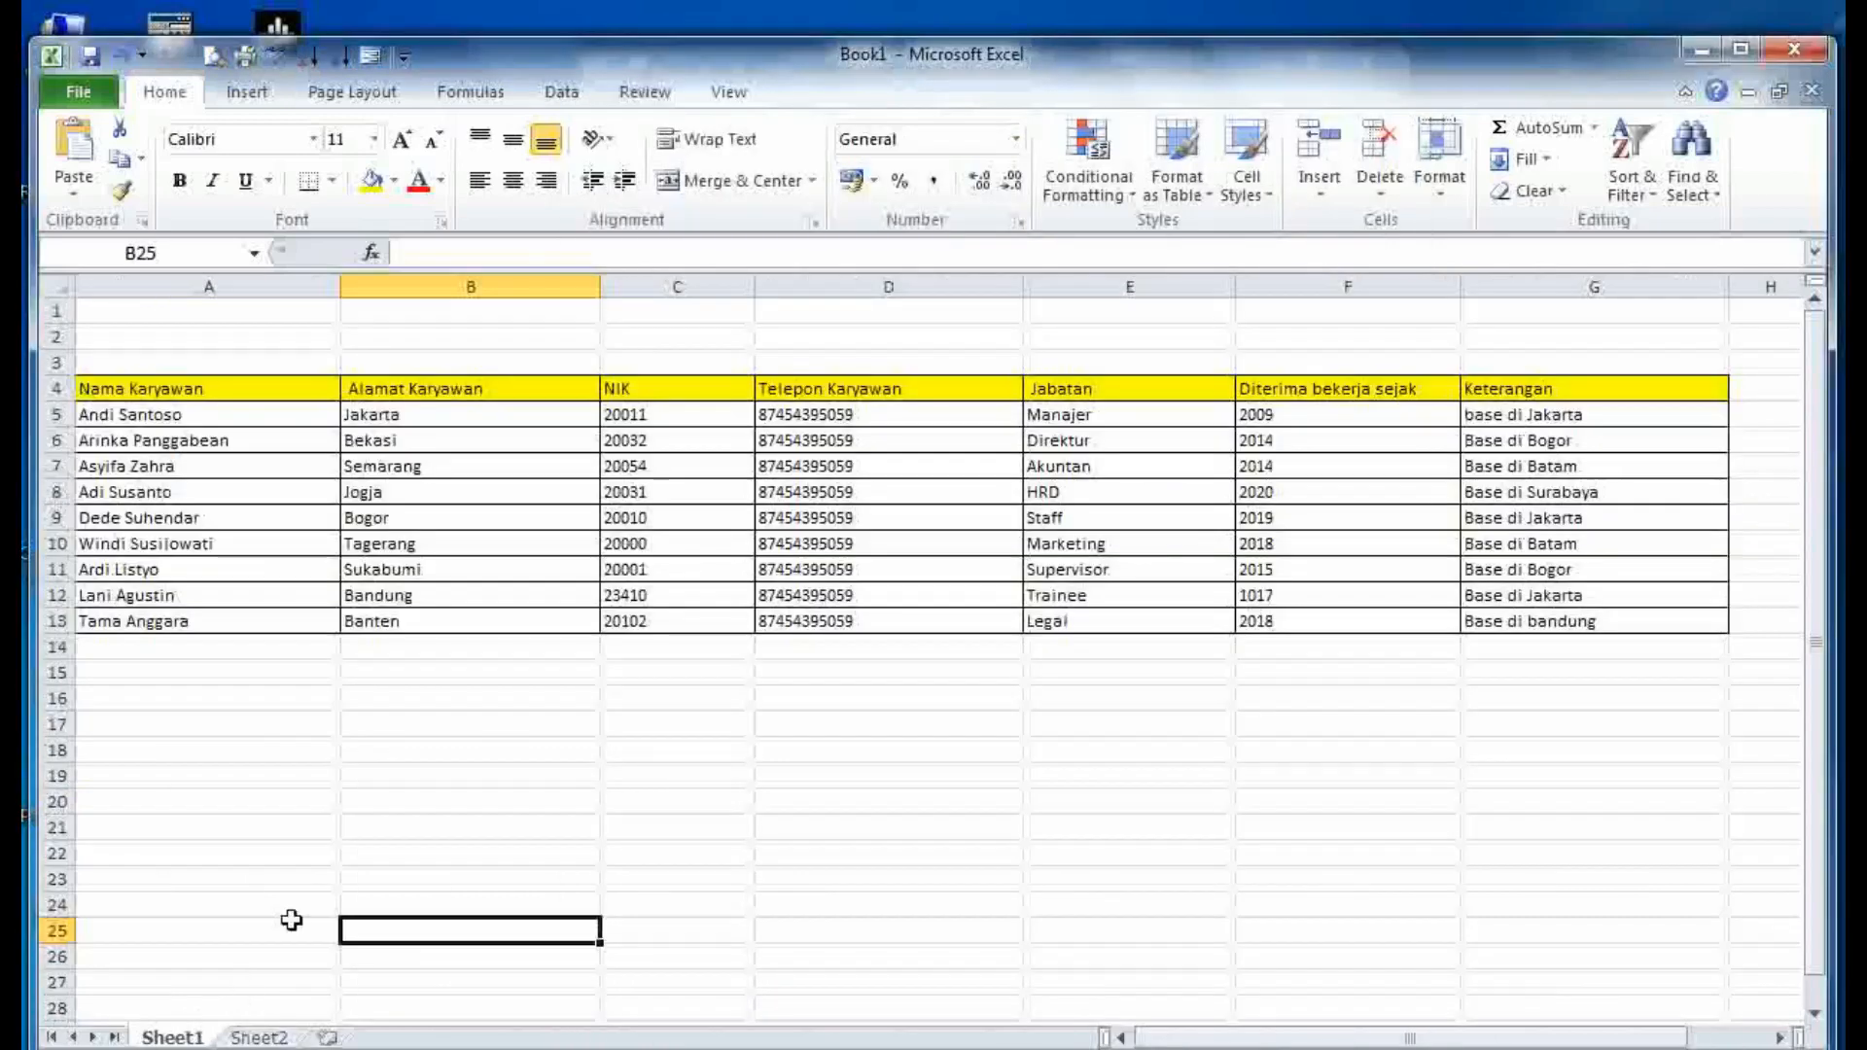
click(280, 931)
right_click(175, 1037)
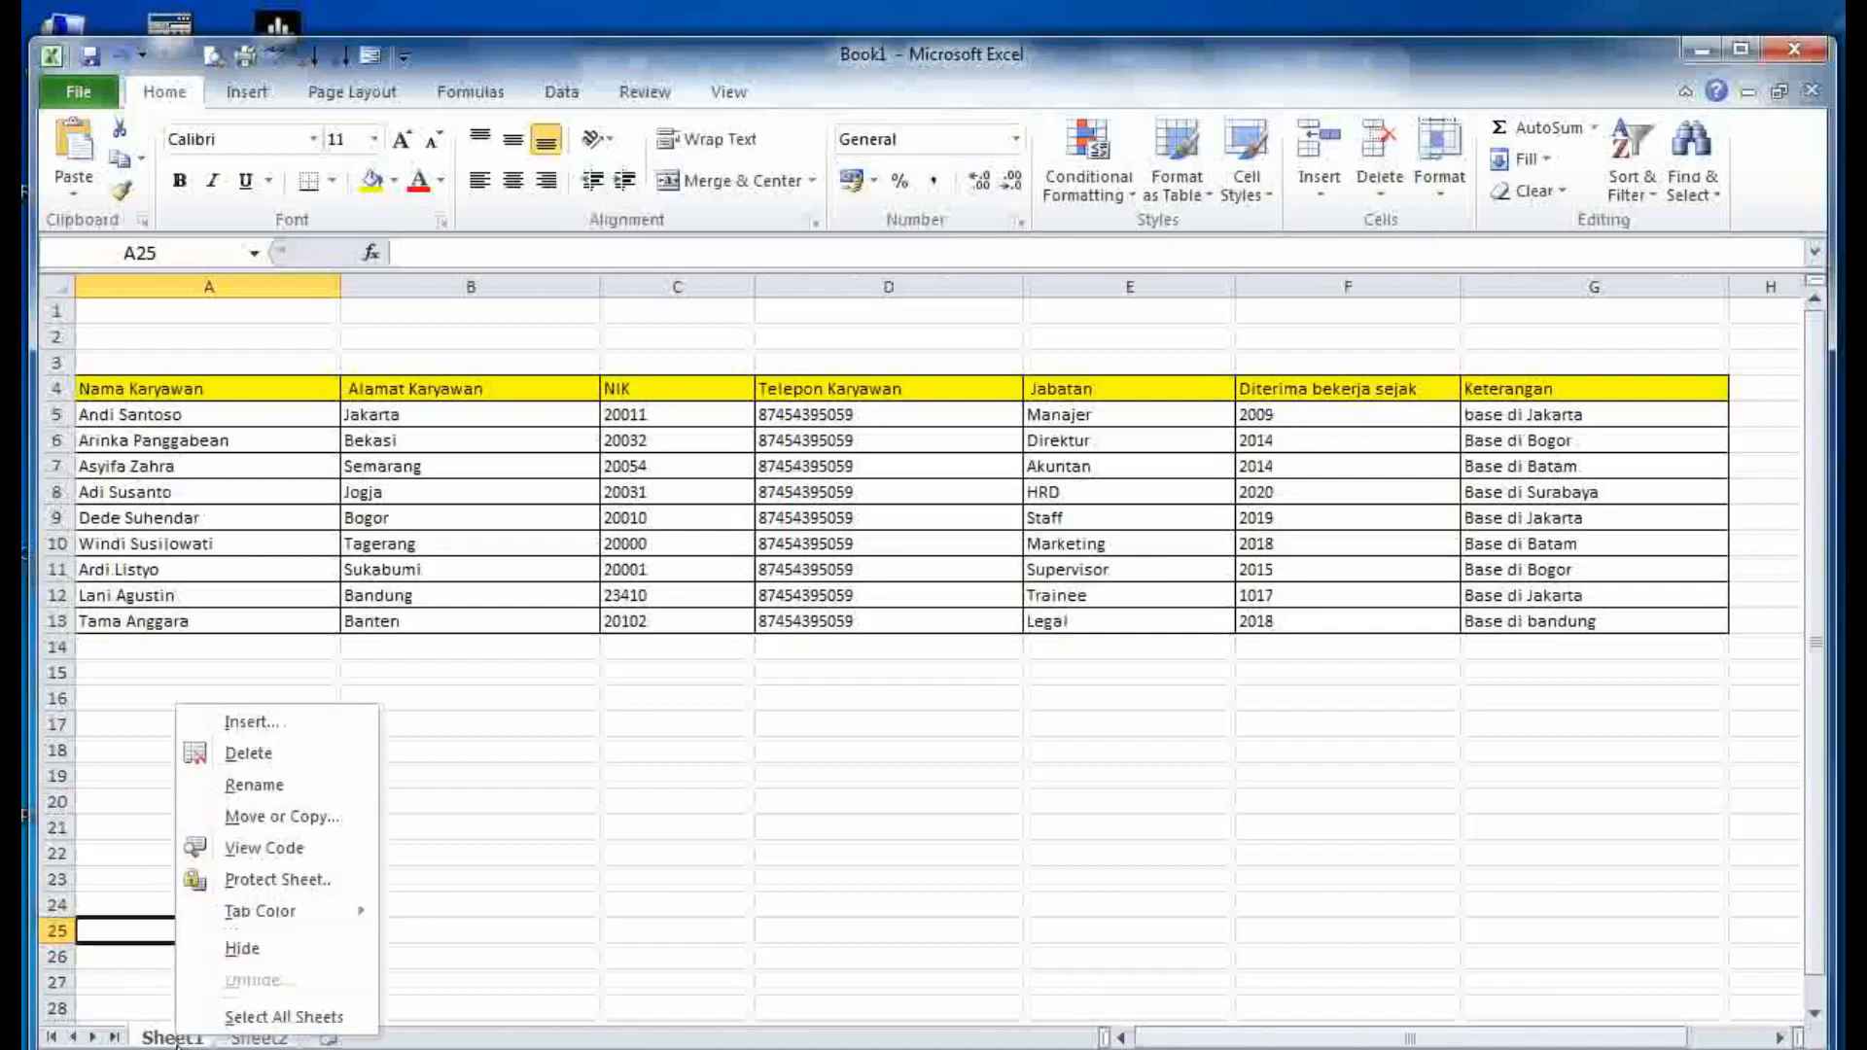
key(Escape)
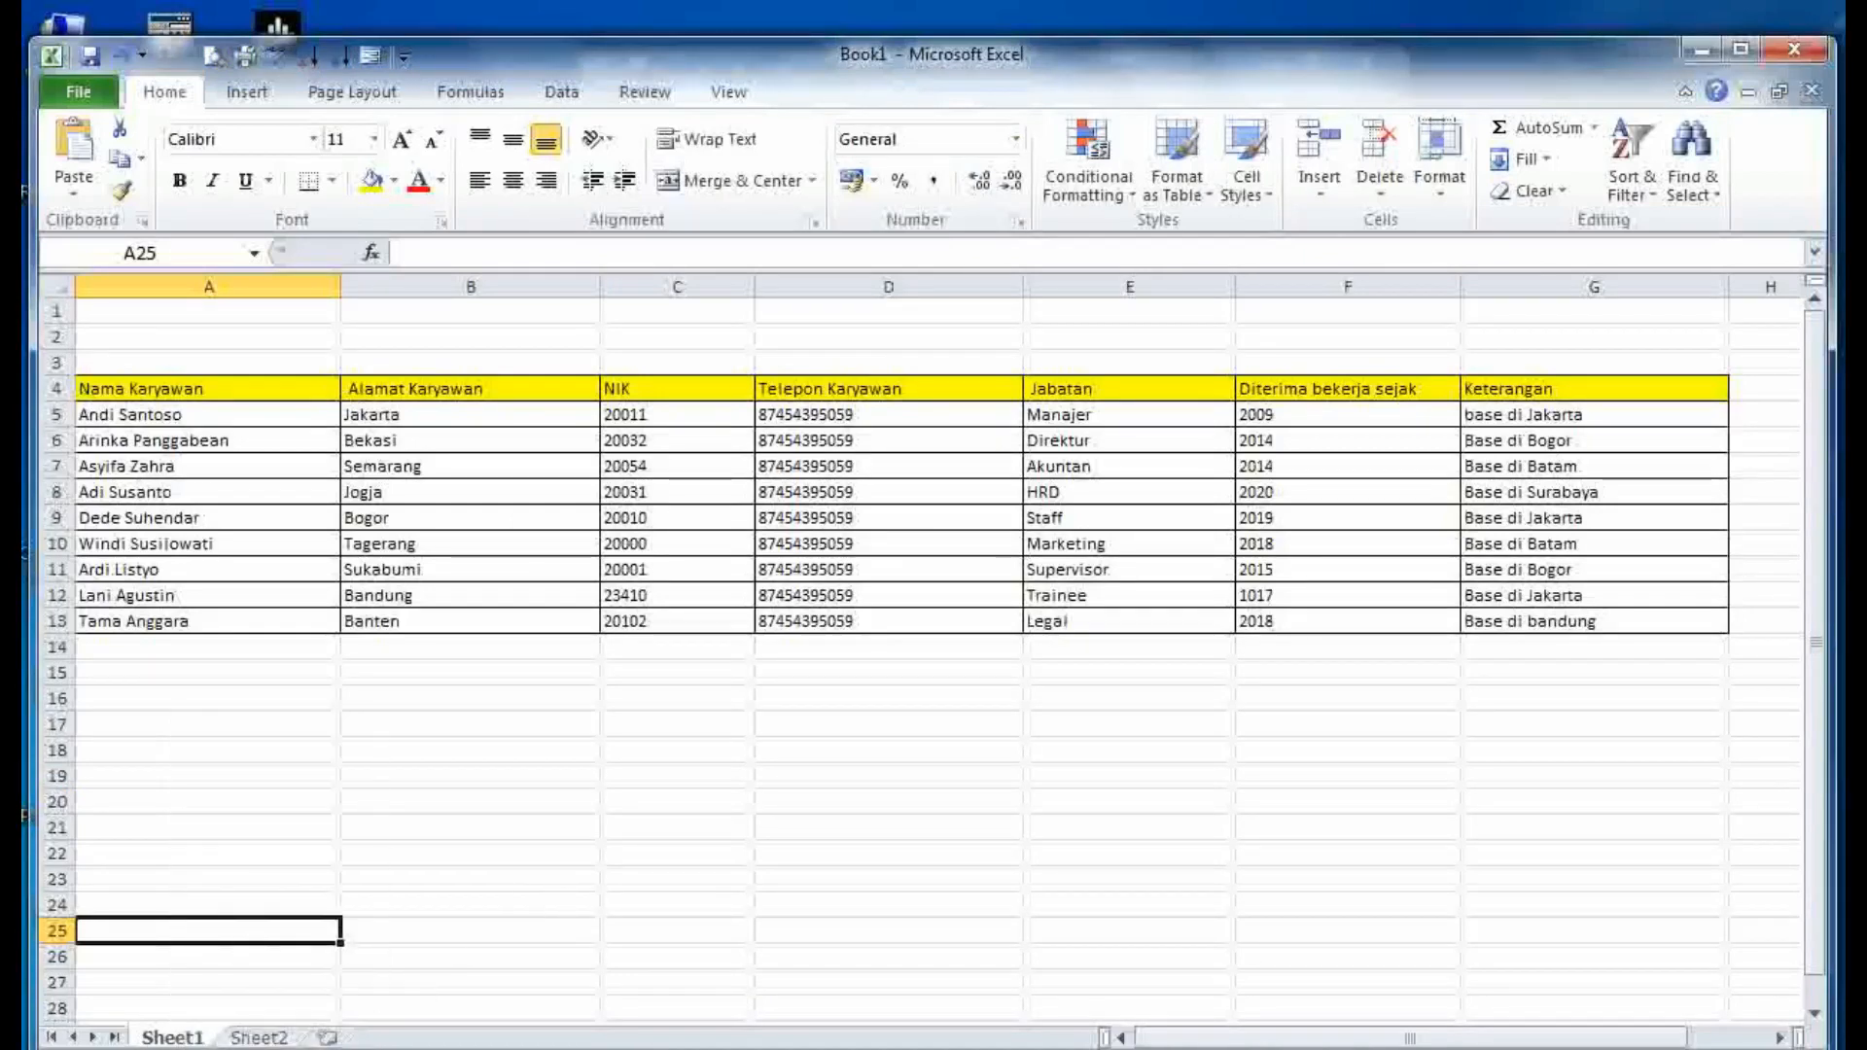
click(418, 1048)
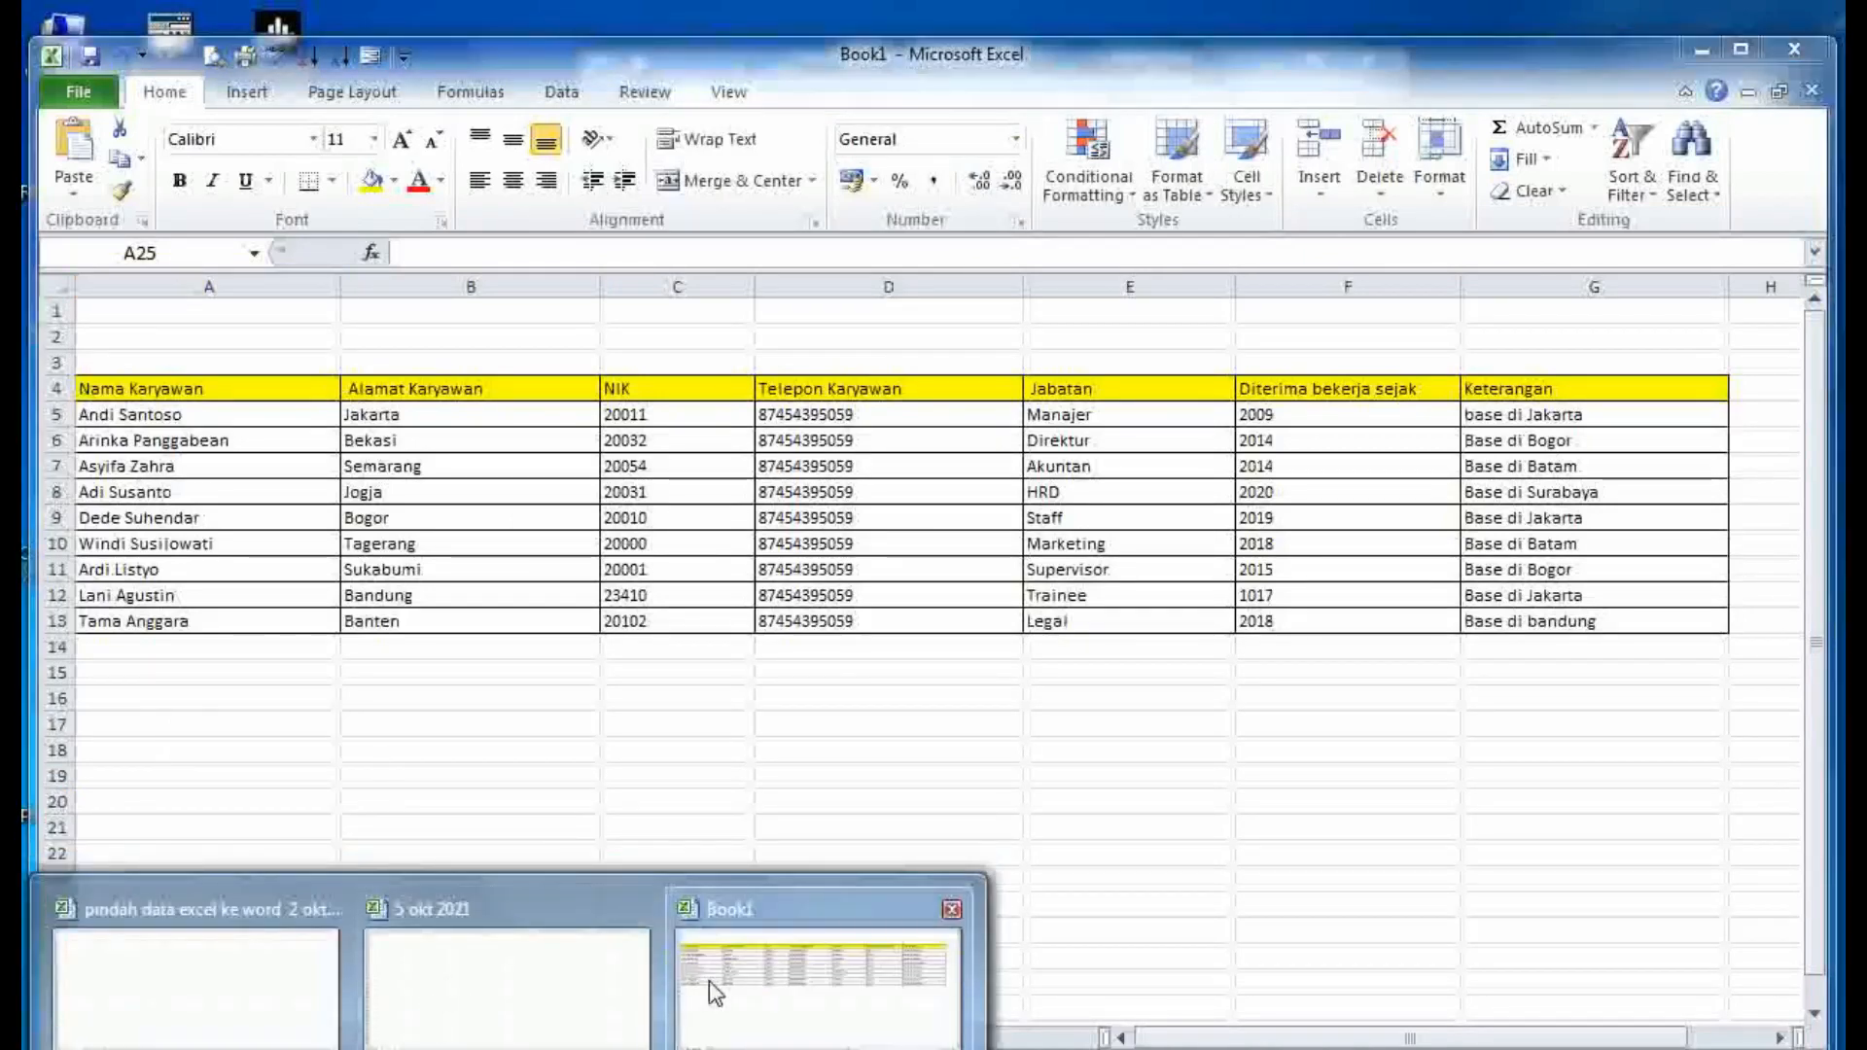
click(715, 992)
- Move Sheet1 before Sheet2, leaving the tab order unchanged, and check both tabs
right_click(186, 1037)
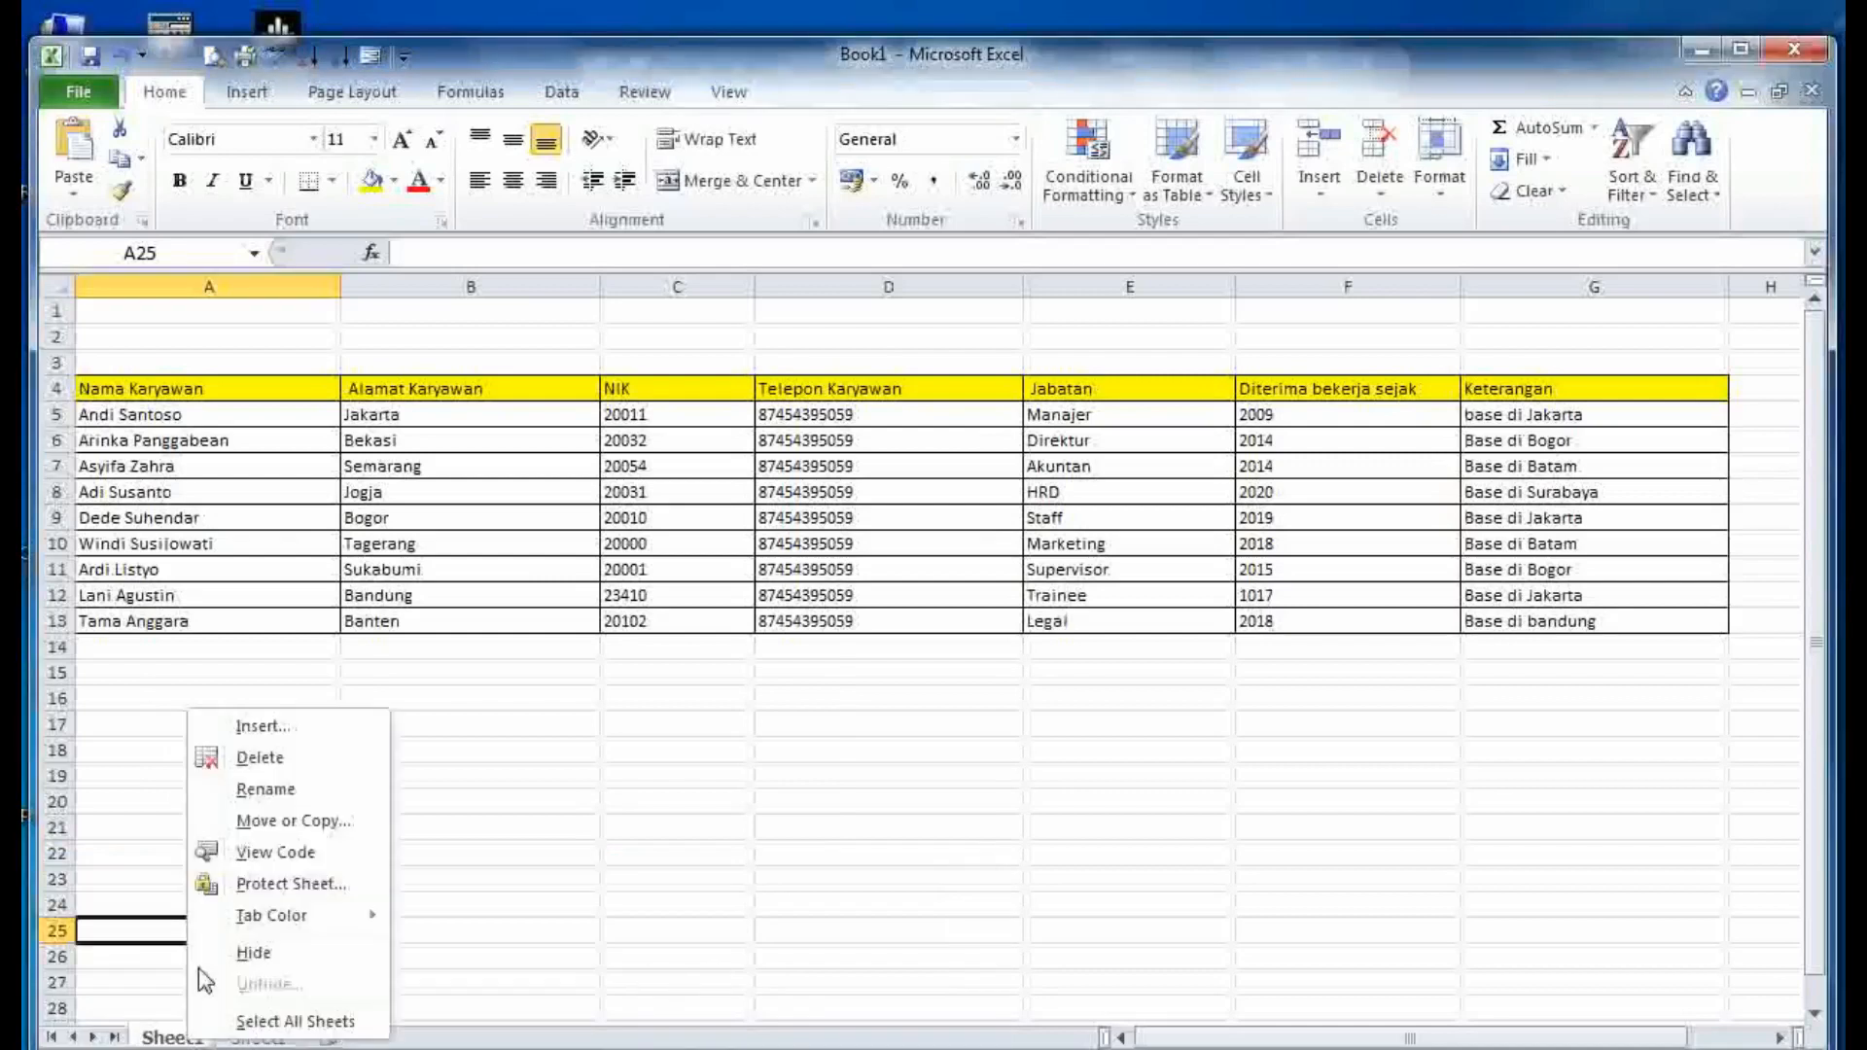
click(249, 822)
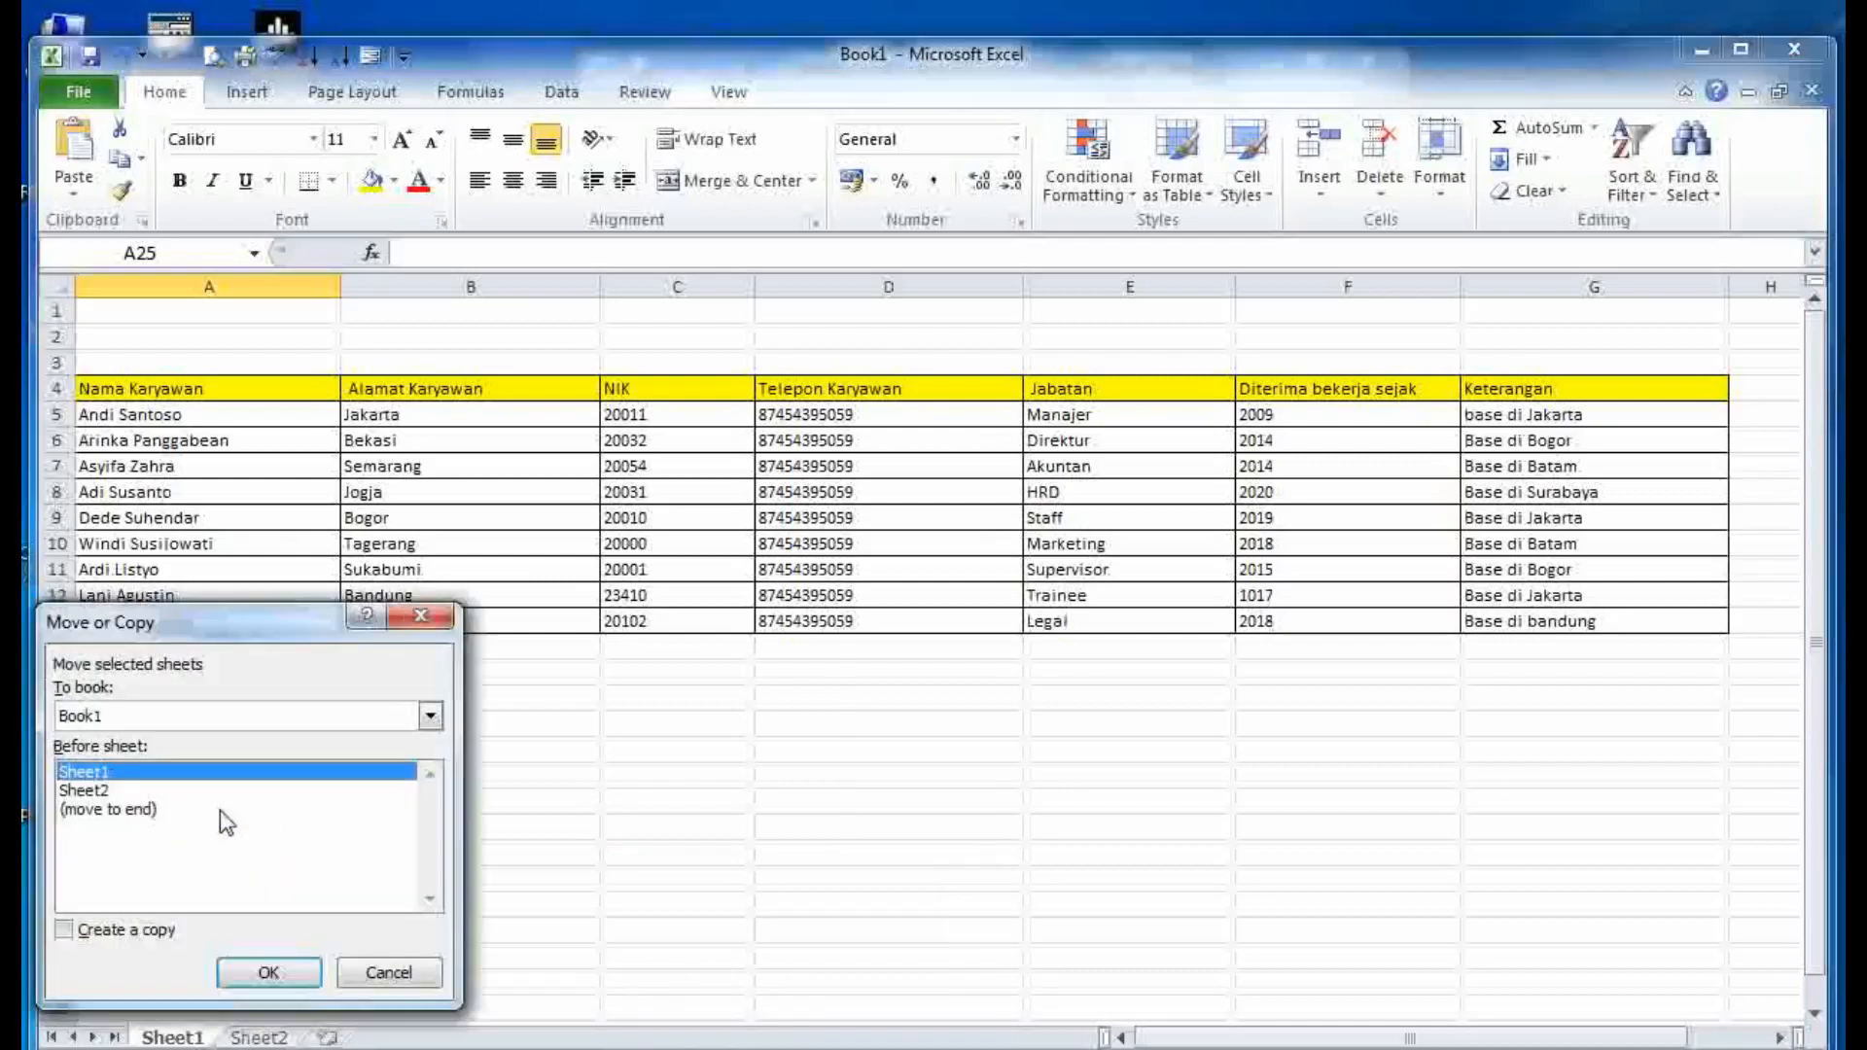
click(97, 793)
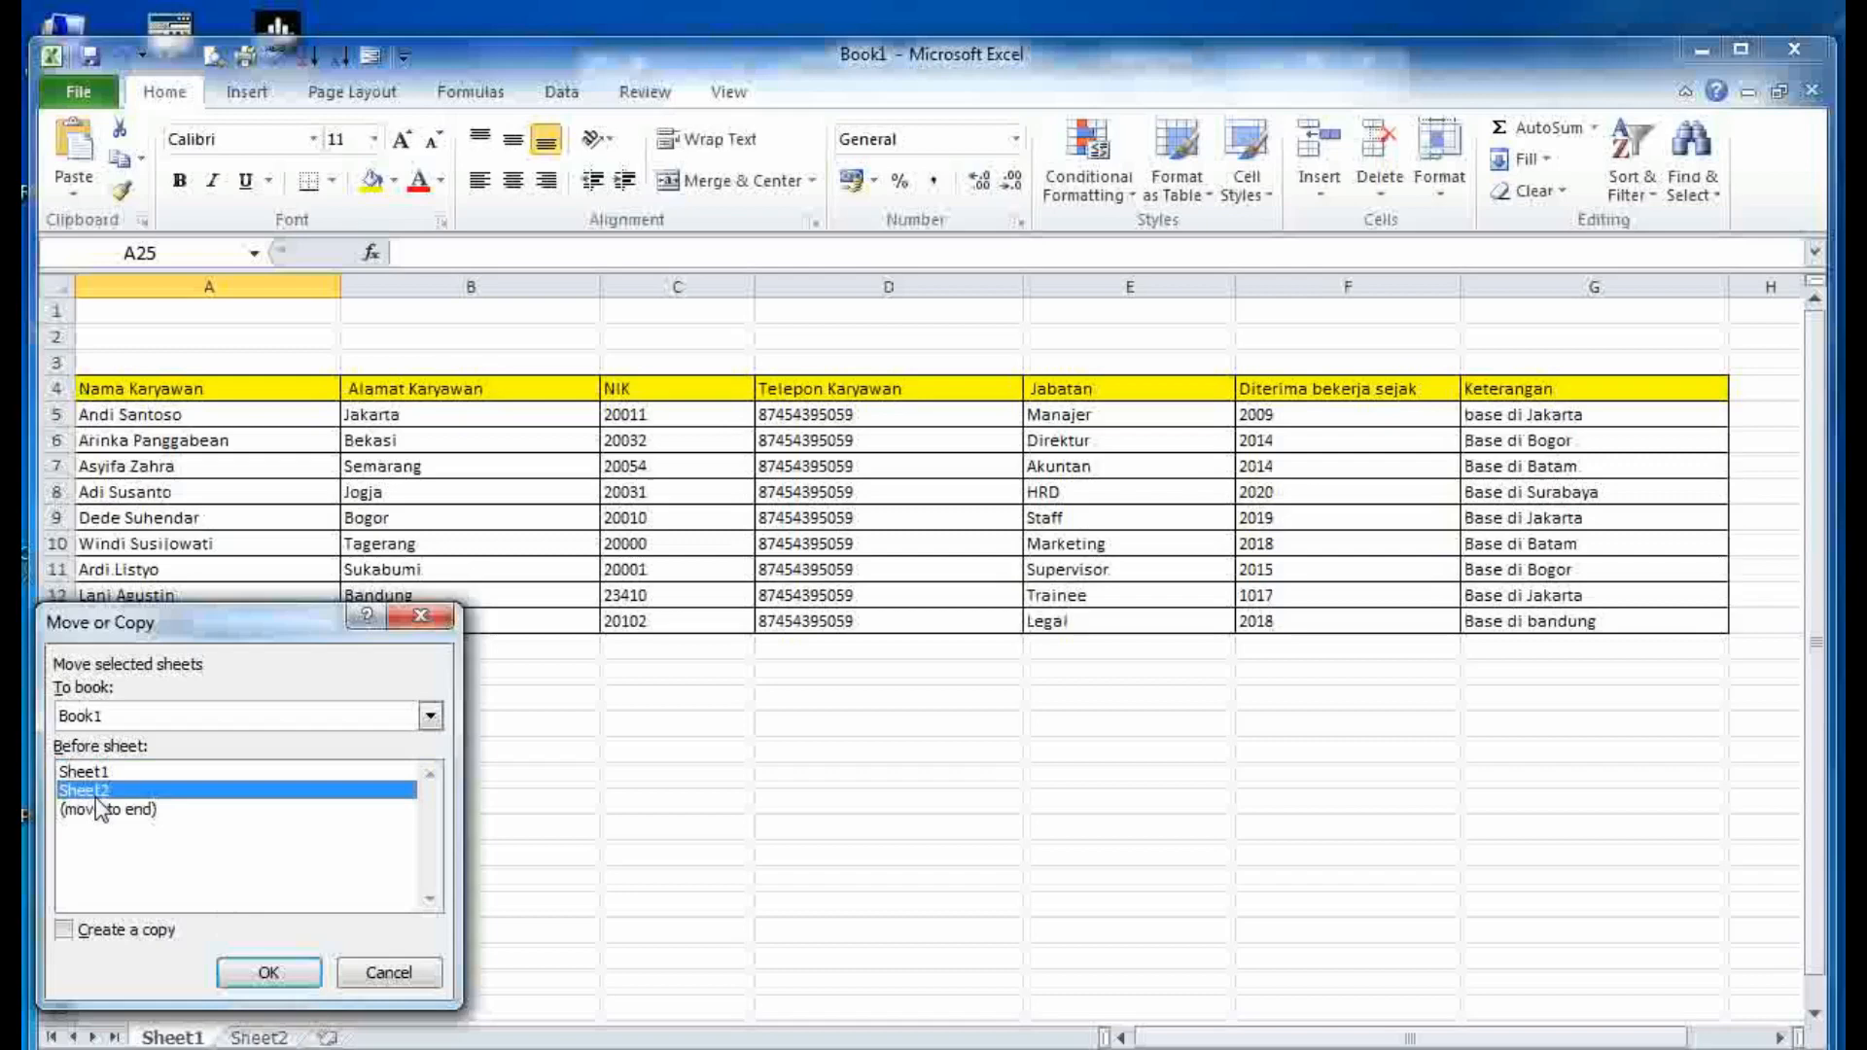
click(259, 965)
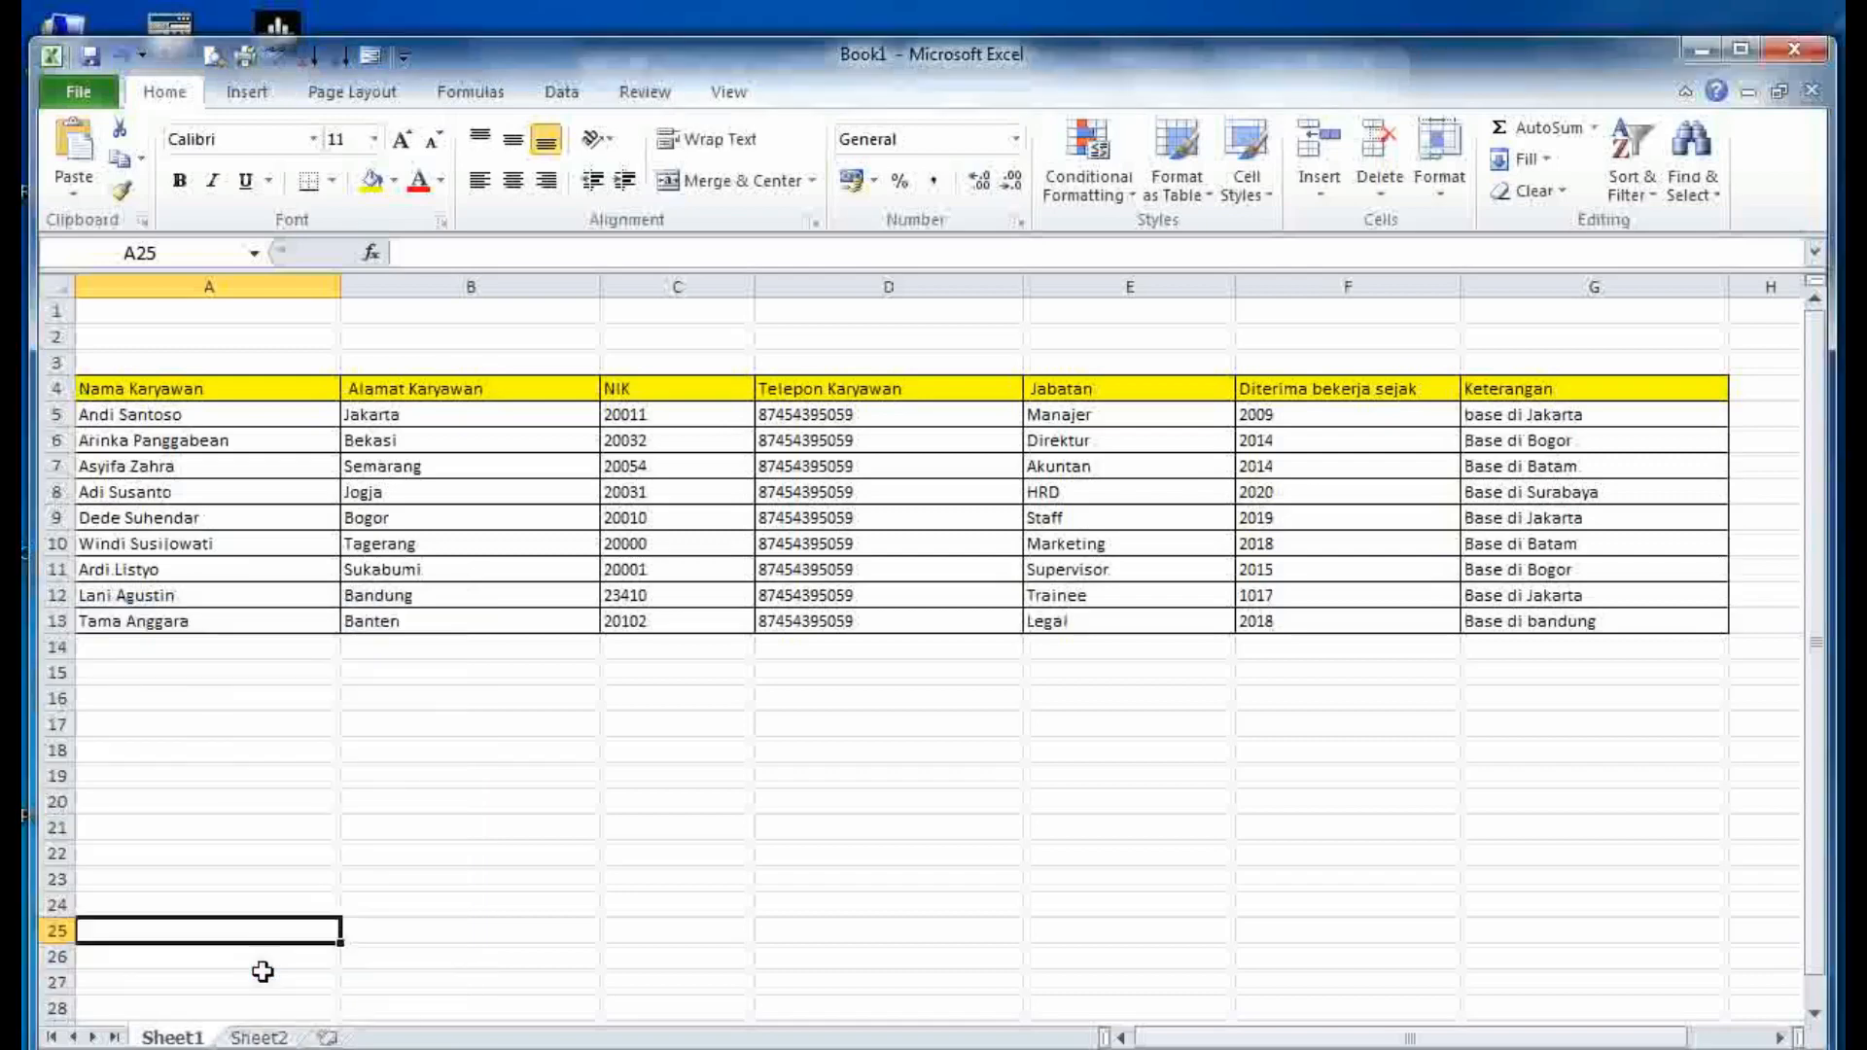
click(259, 1039)
click(171, 1038)
- Move Sheet1 to the end, after Sheet2, then bring the Word notes forward
right_click(178, 1038)
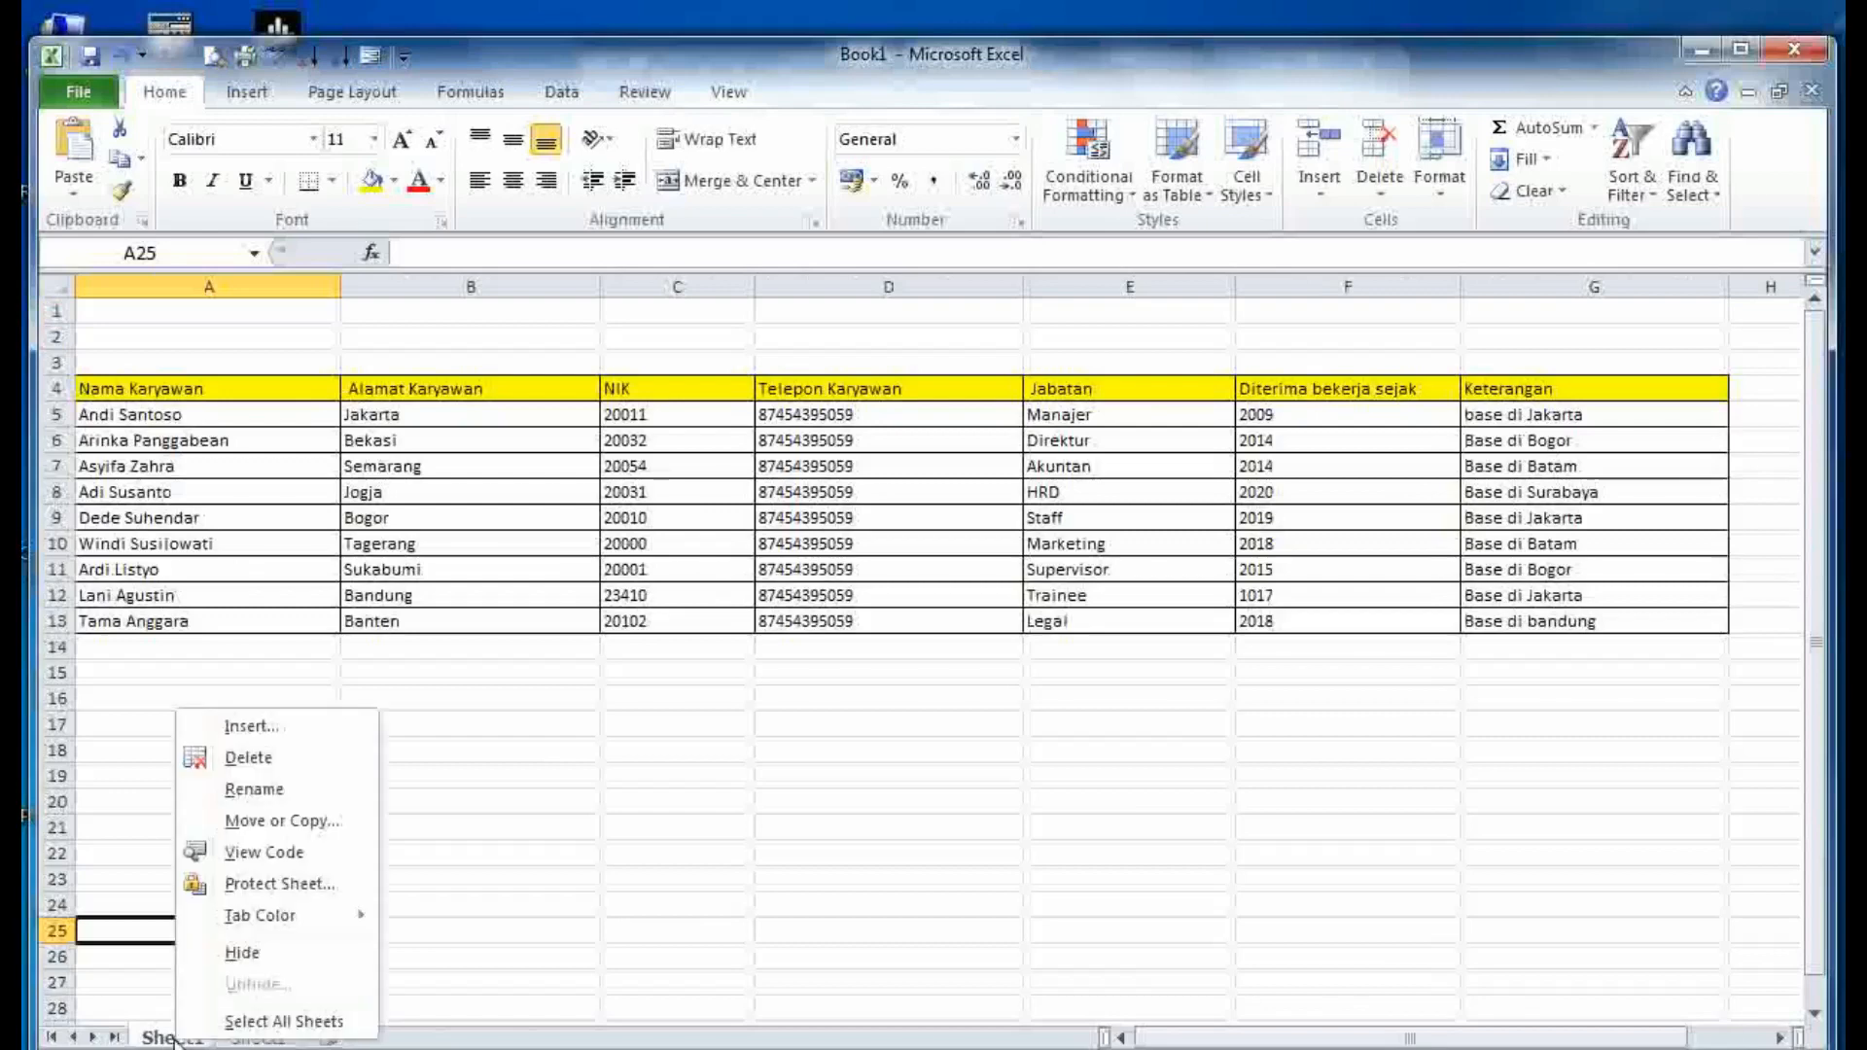
click(258, 823)
click(159, 807)
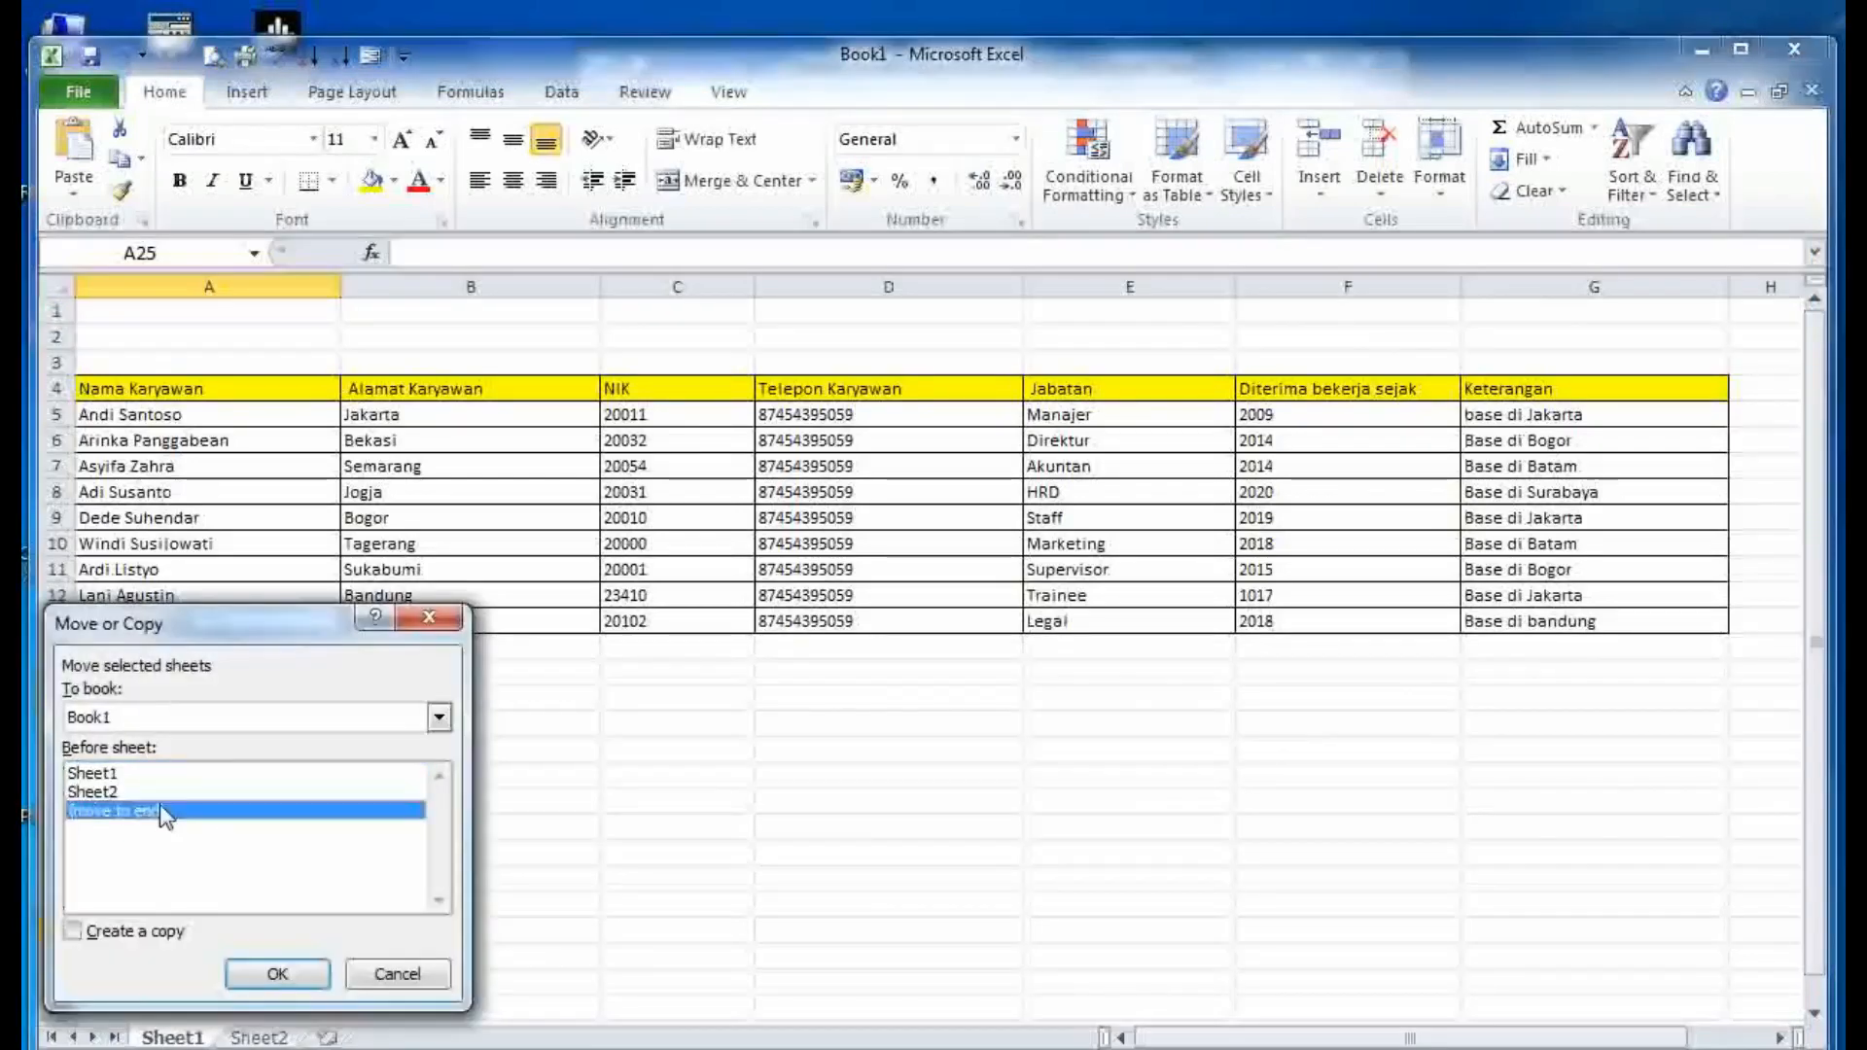
click(277, 973)
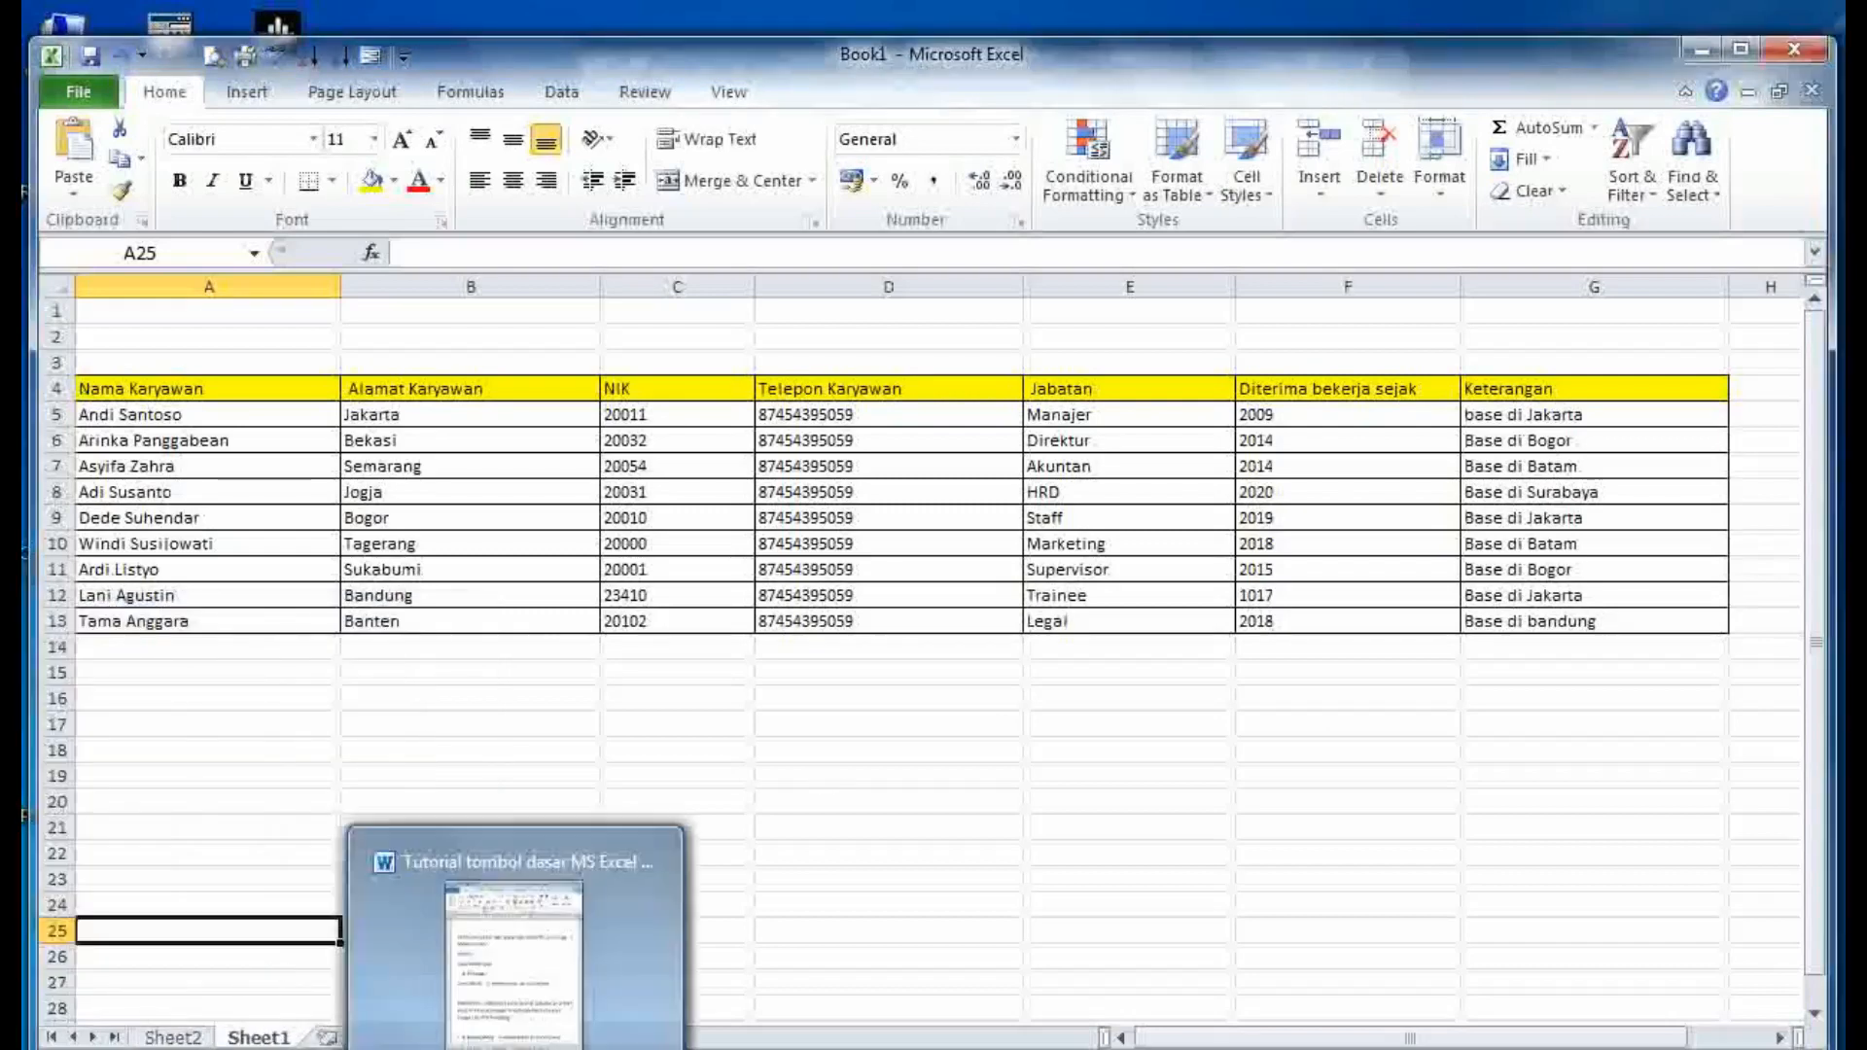
click(515, 1045)
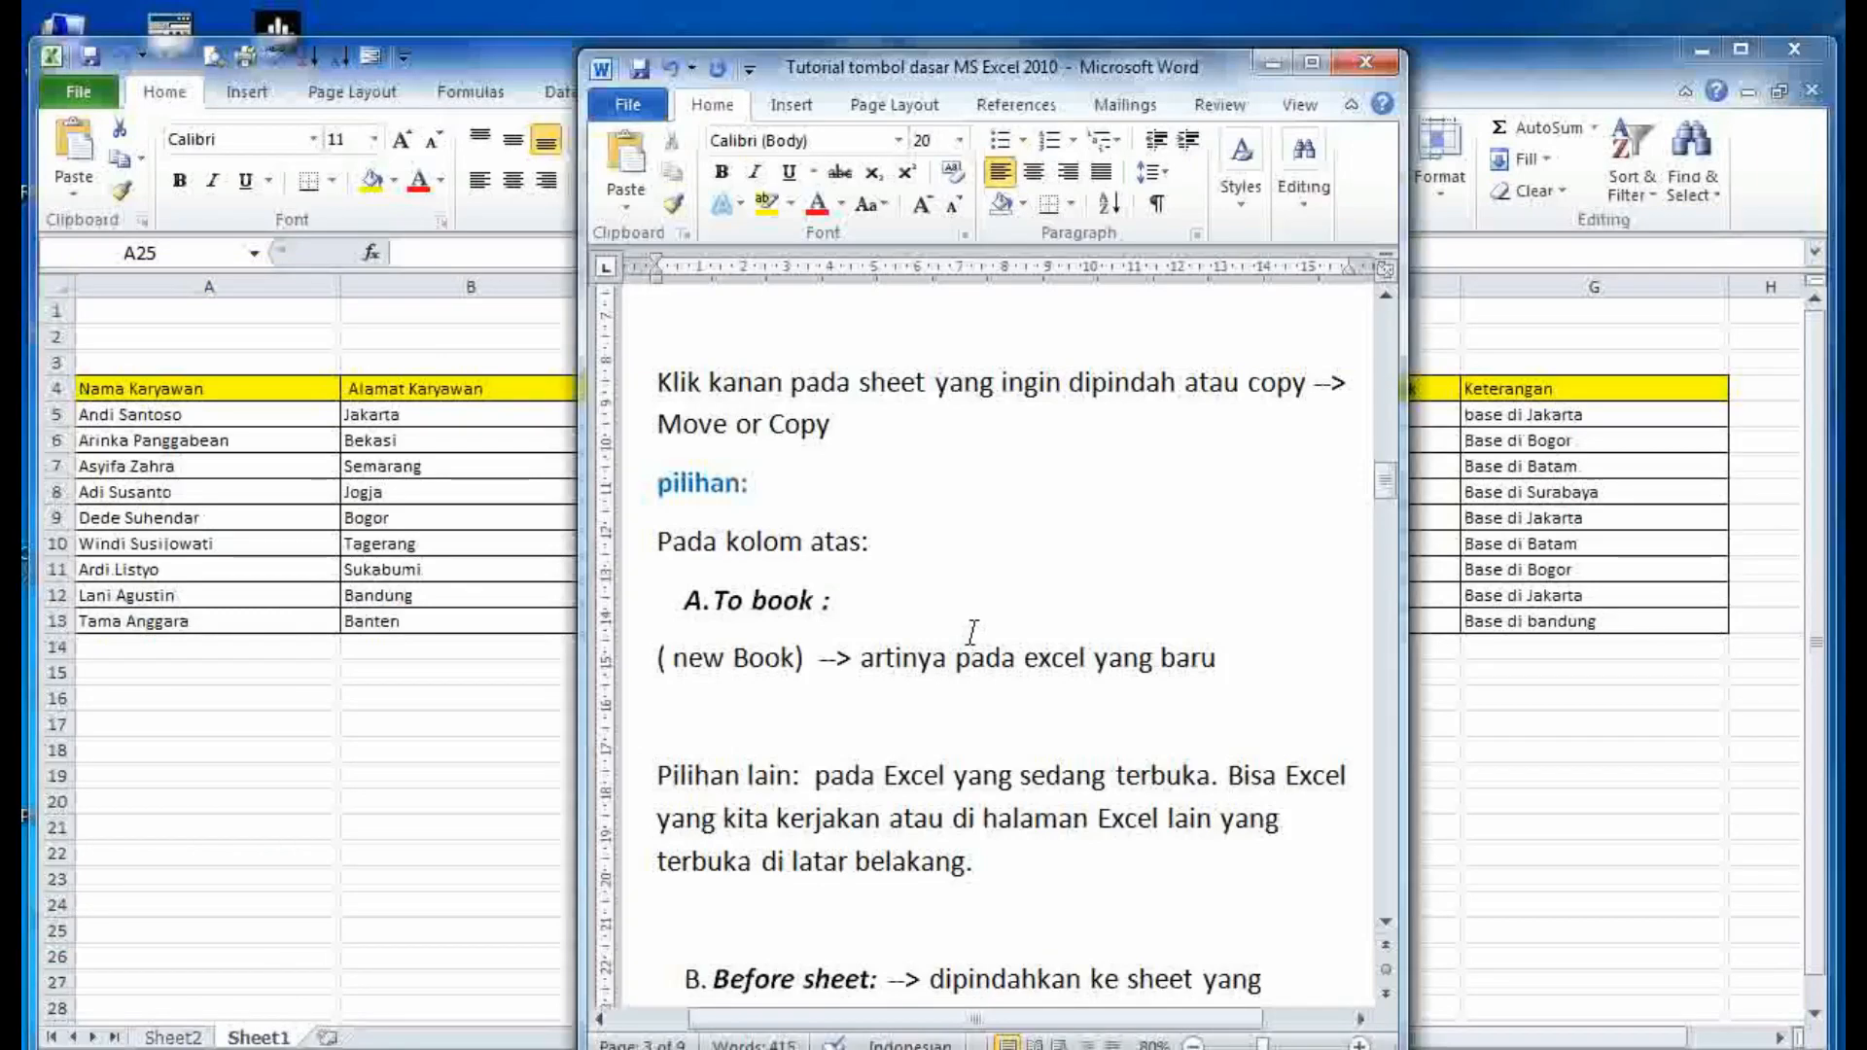
- Highlight the Before sheet explanations for Sheet1 and Sheet2 in the Word notes
scroll(856, 758, down, 3)
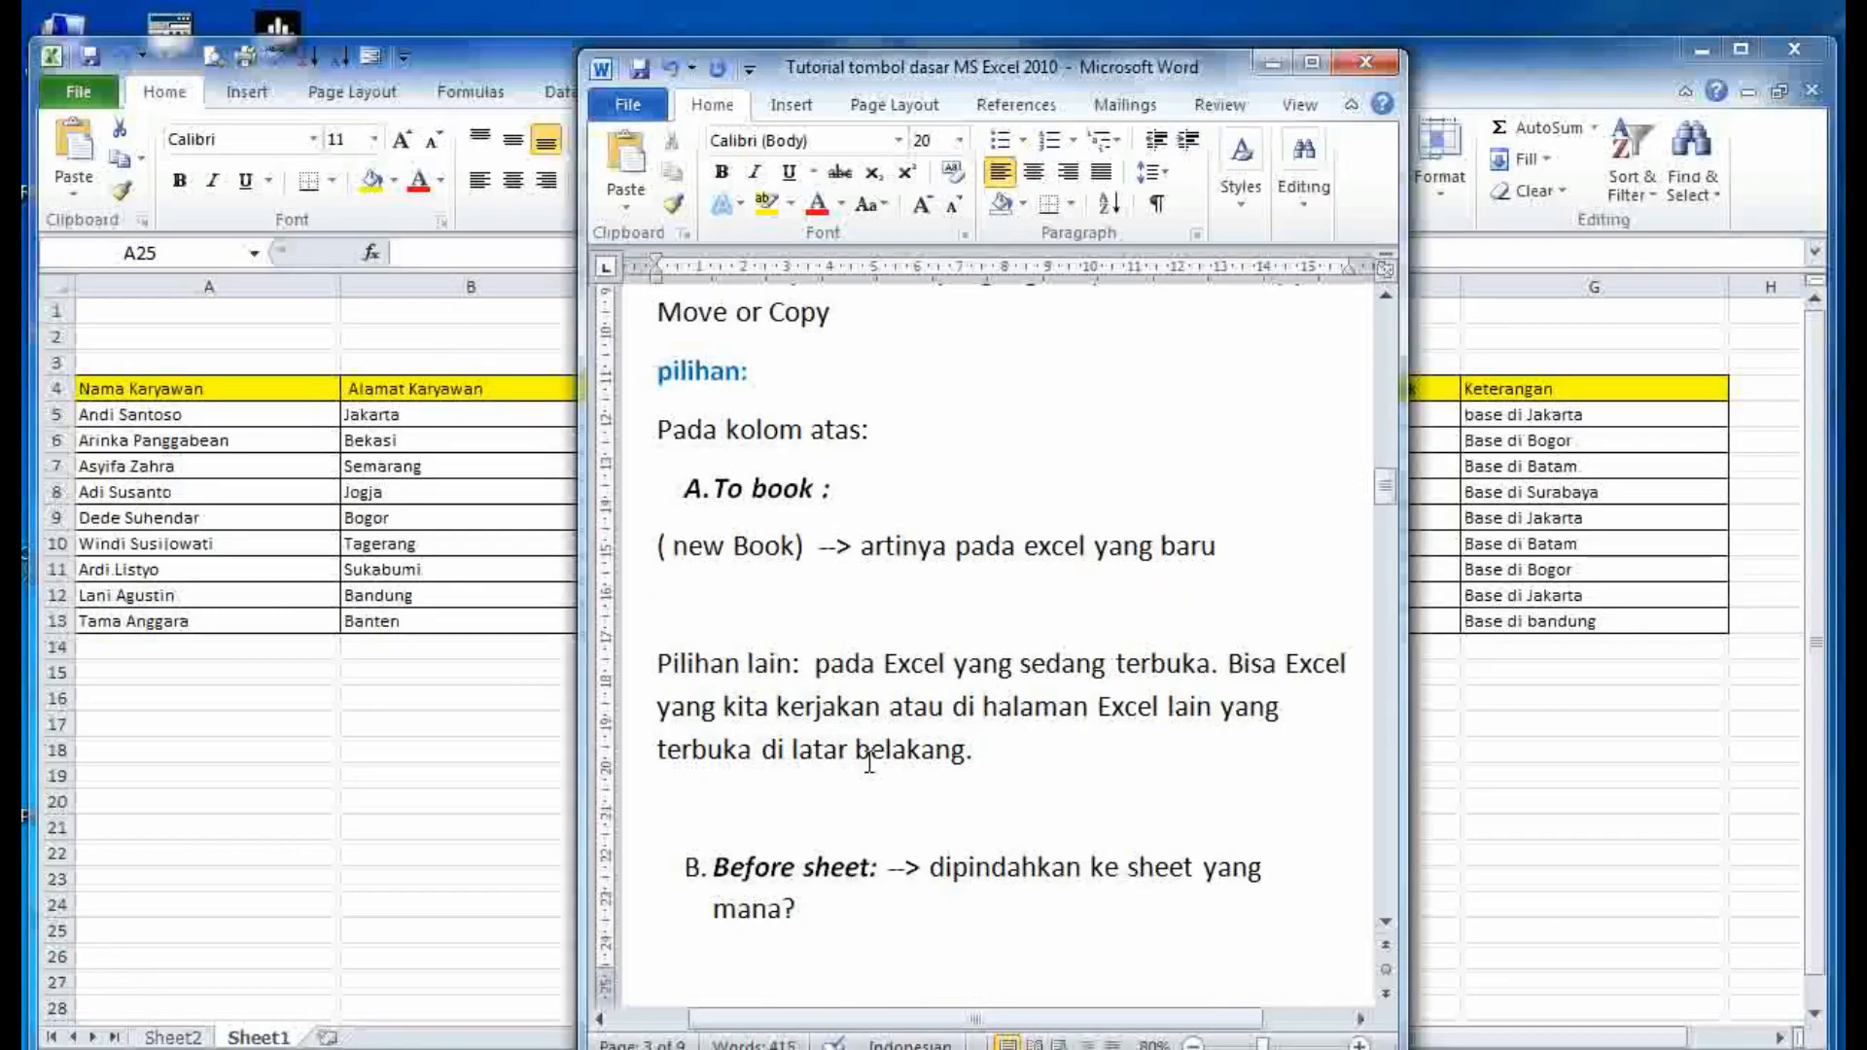
click(870, 759)
scroll(871, 759, down, 4)
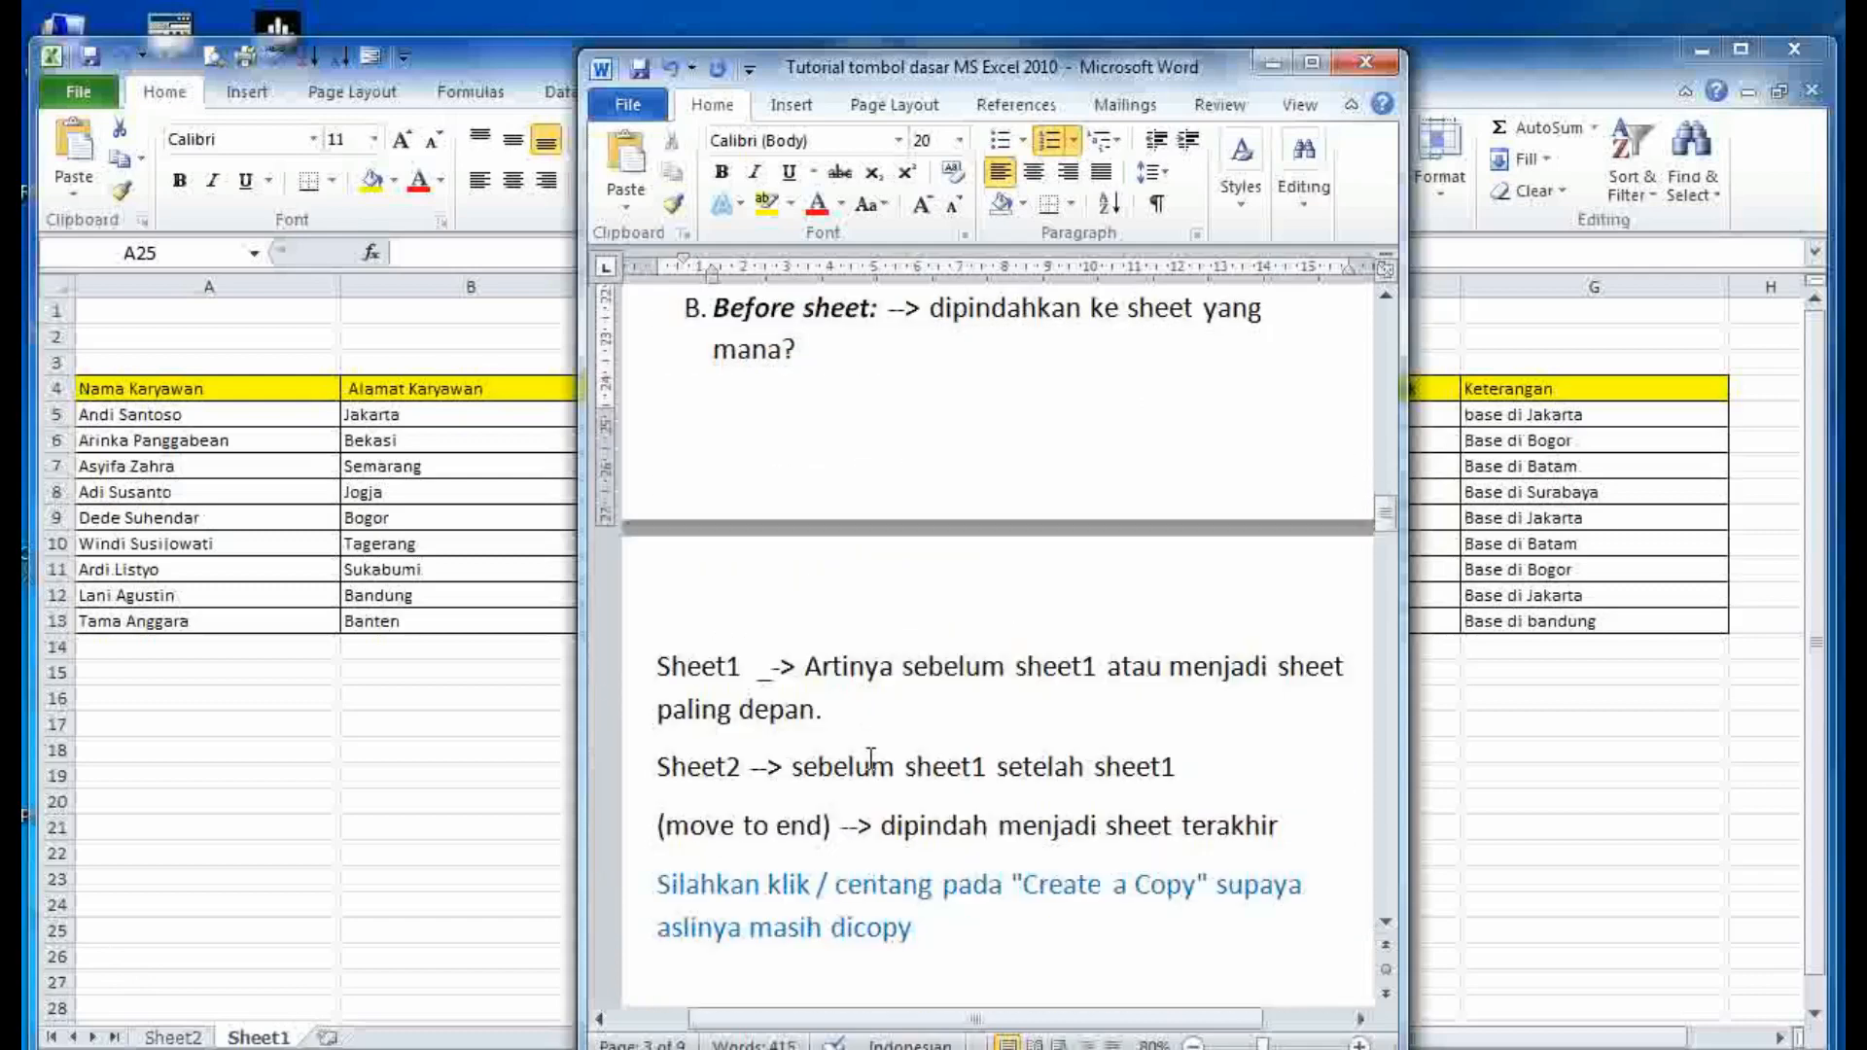
drag(831, 725, 671, 667)
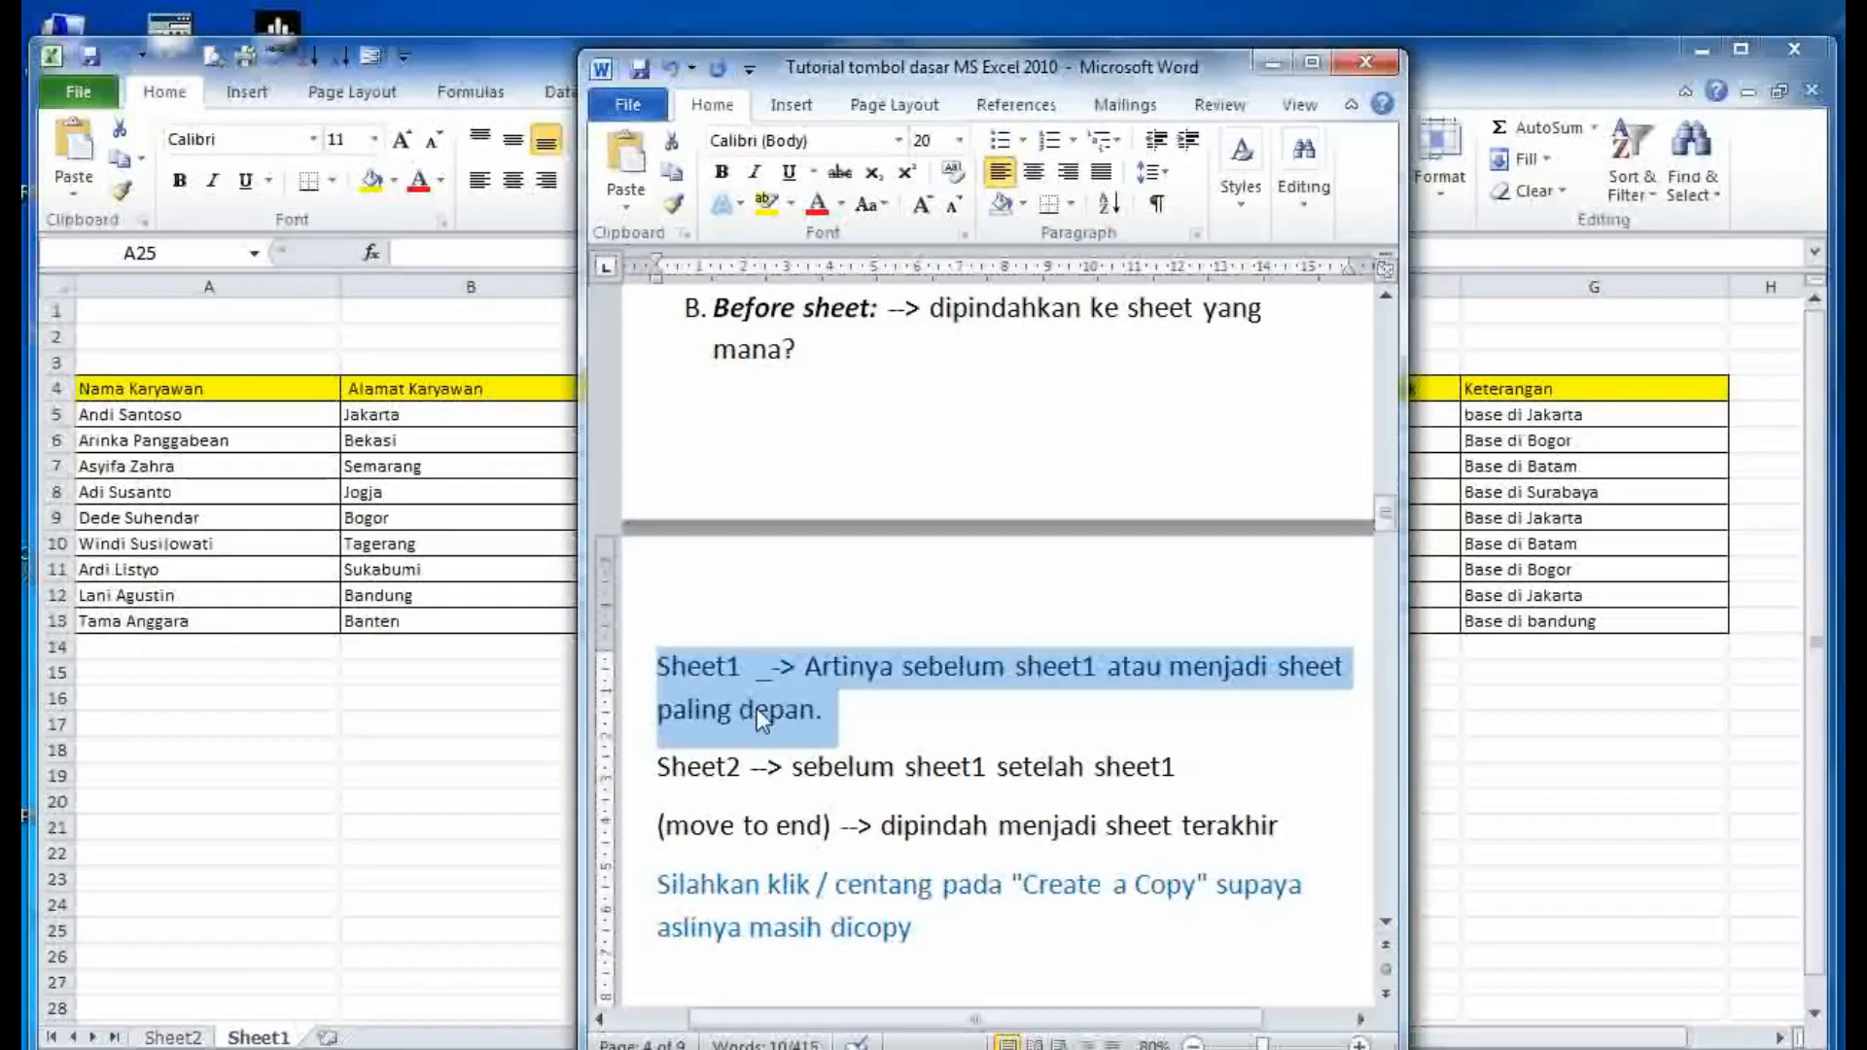
click(1193, 752)
drag(1203, 765, 502, 775)
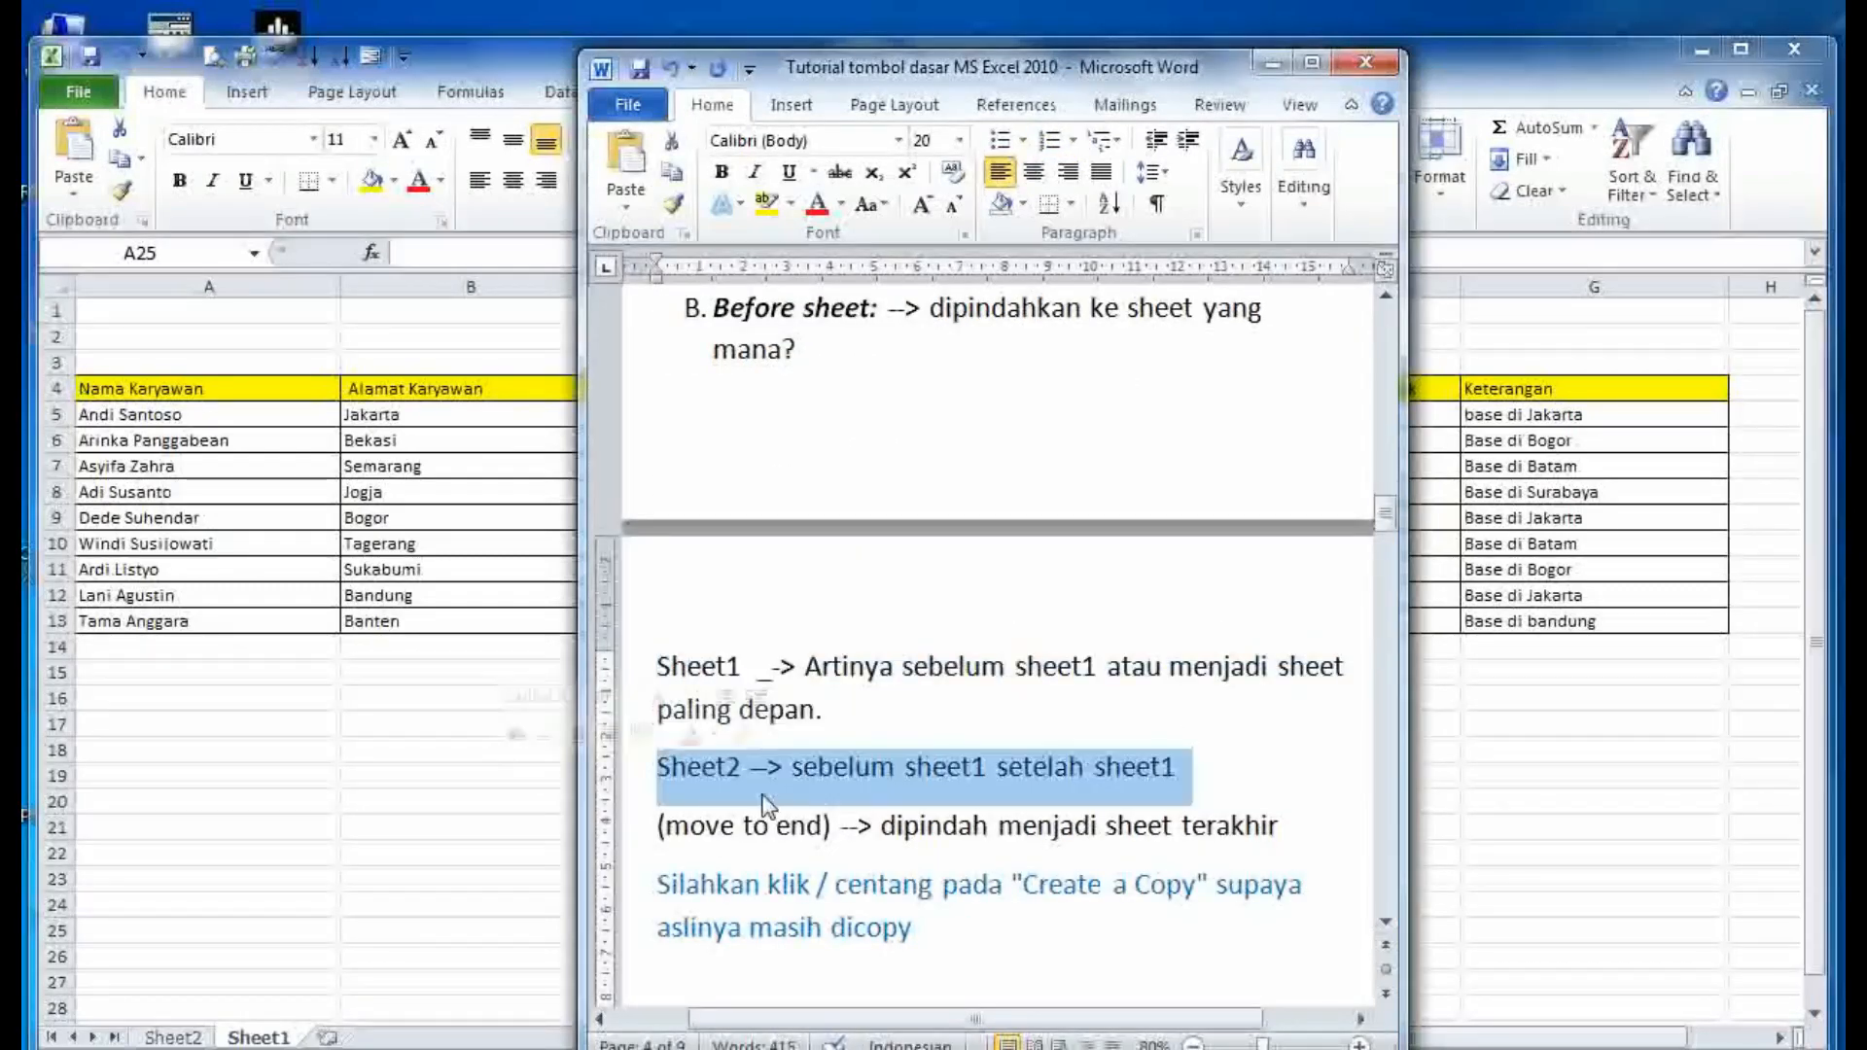
click(795, 778)
- Highlight the Create a Copy paragraph, then return to the Book1 workbook
scroll(950, 869, down, 1)
scroll(951, 869, down, 1)
drag(931, 819, 654, 790)
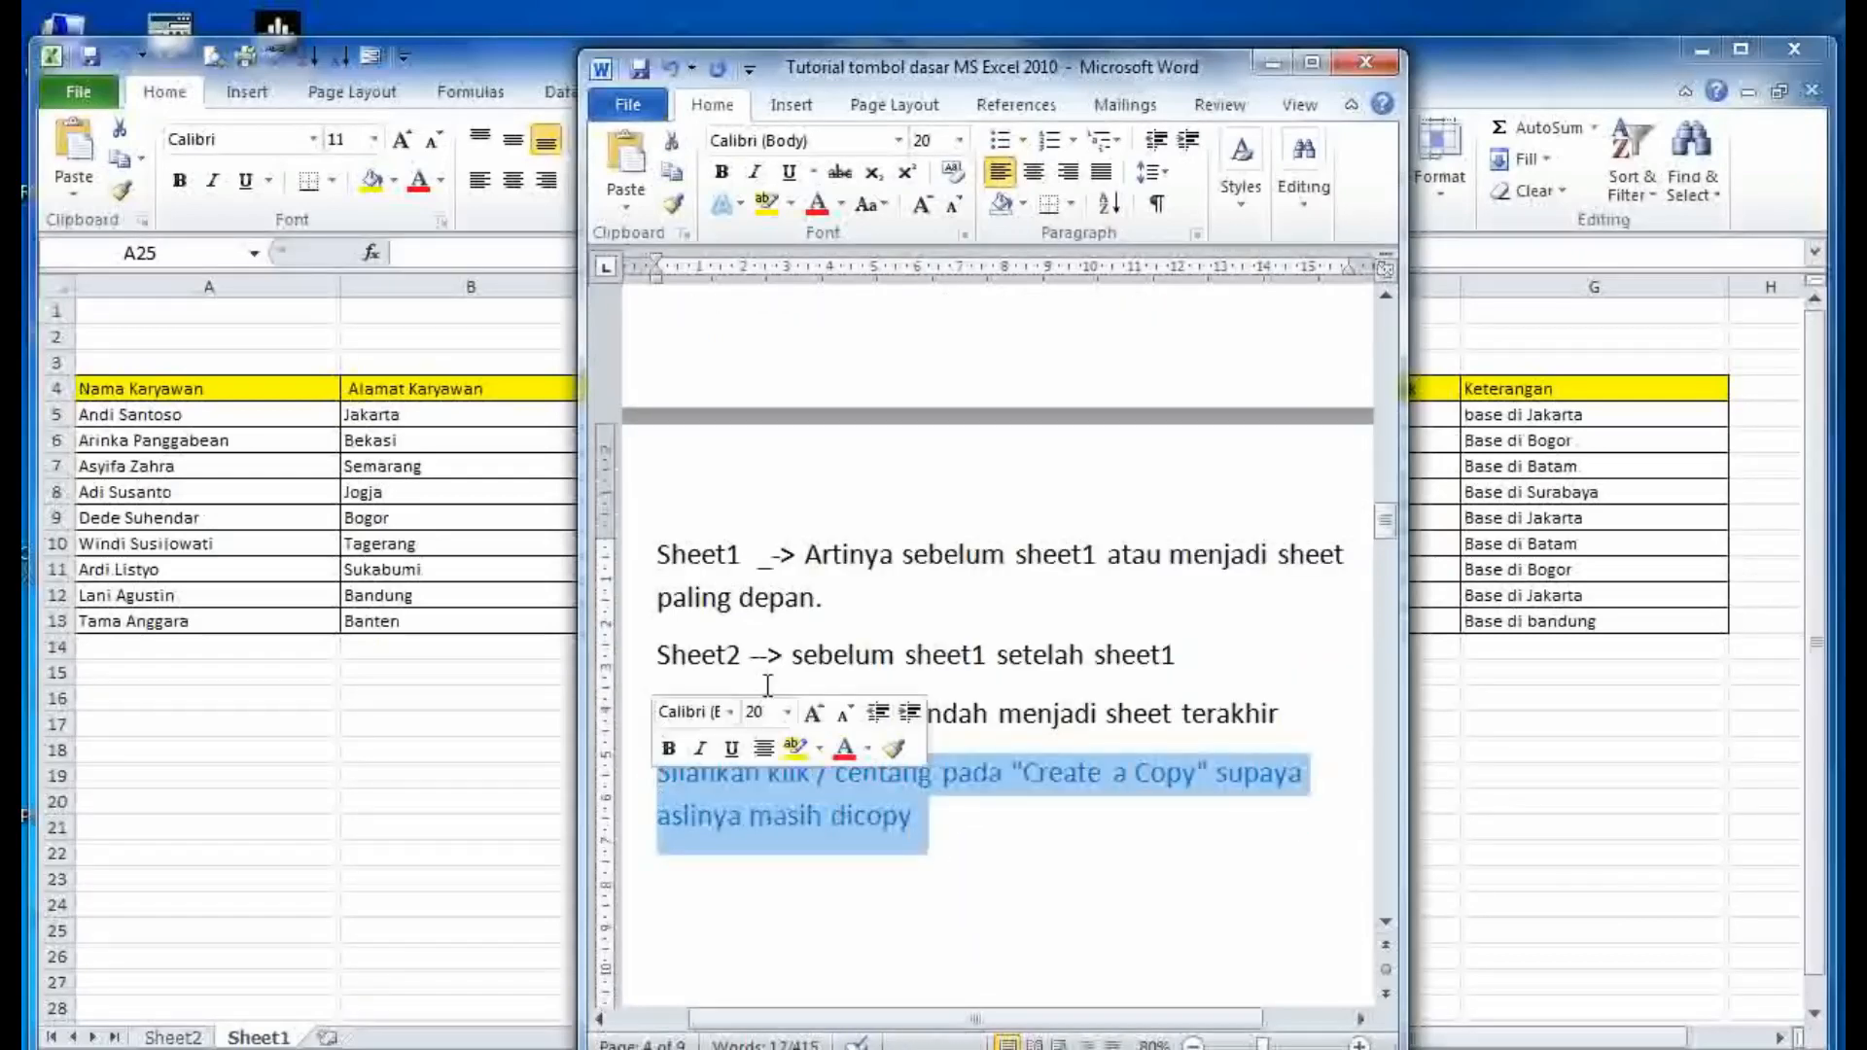
click(957, 830)
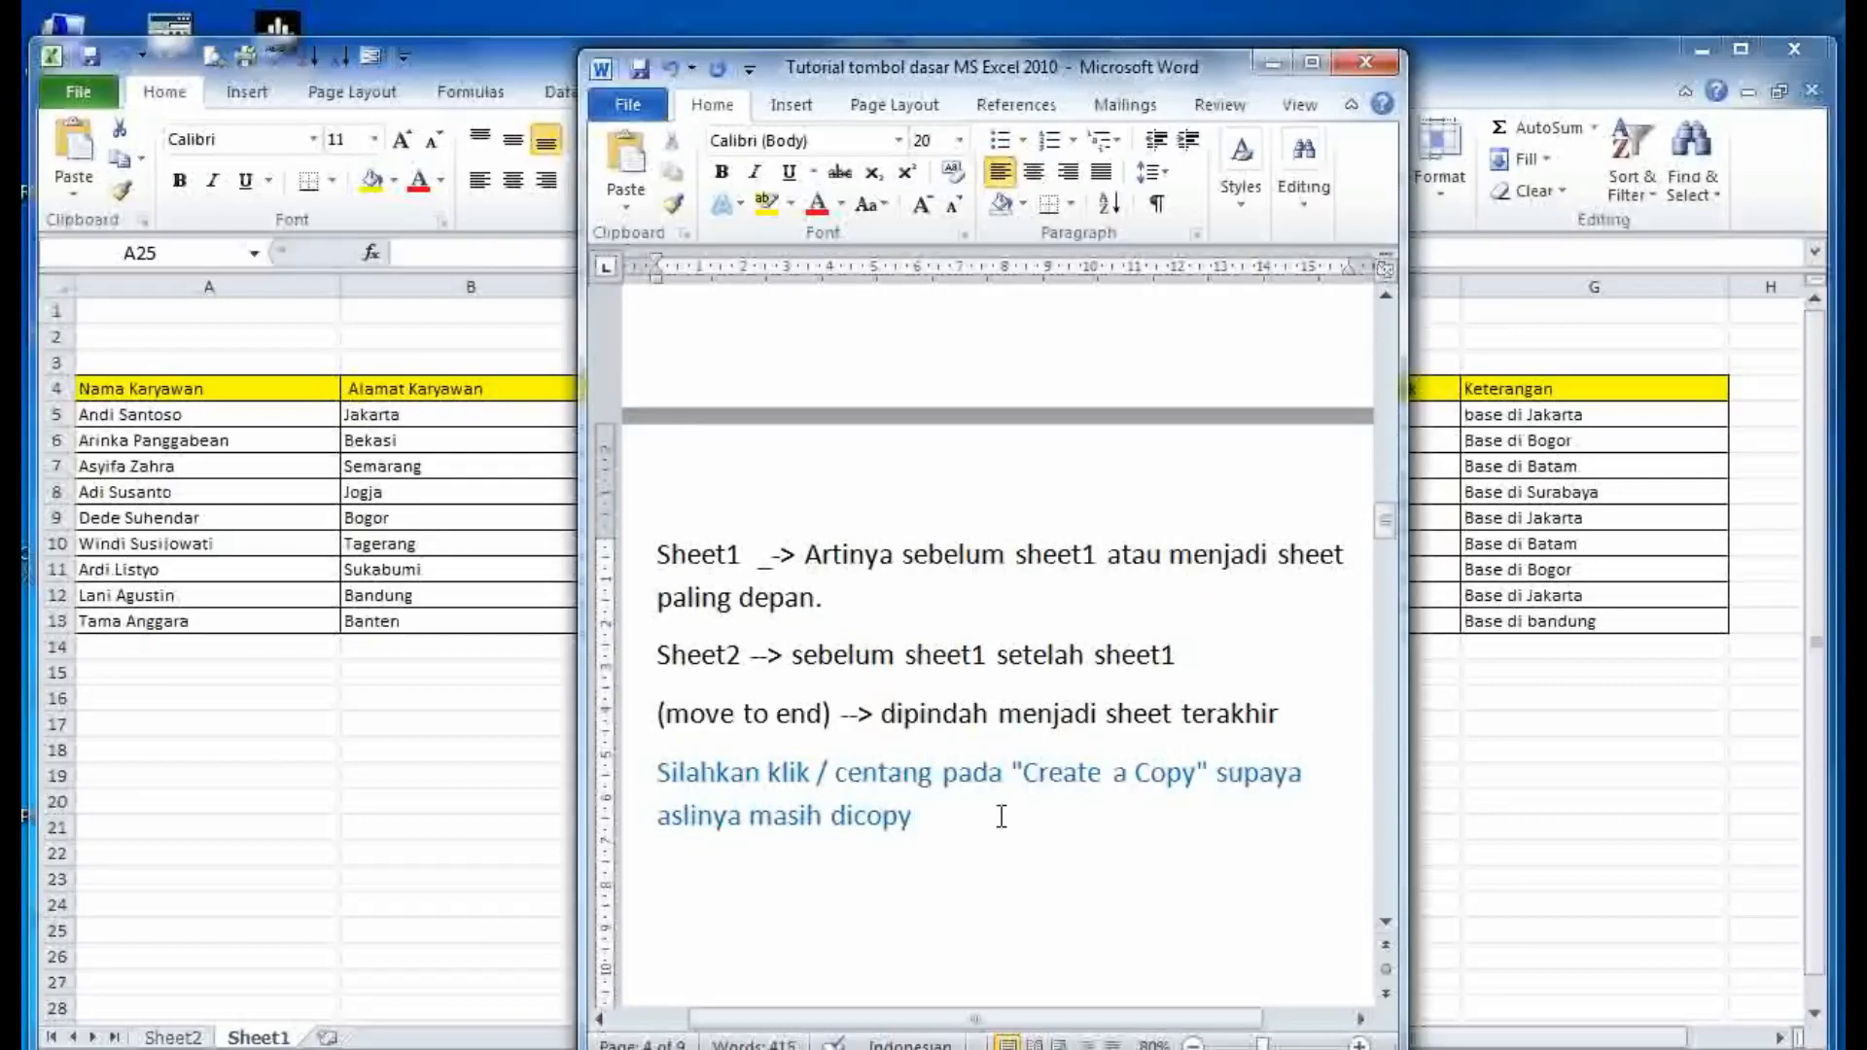
click(373, 831)
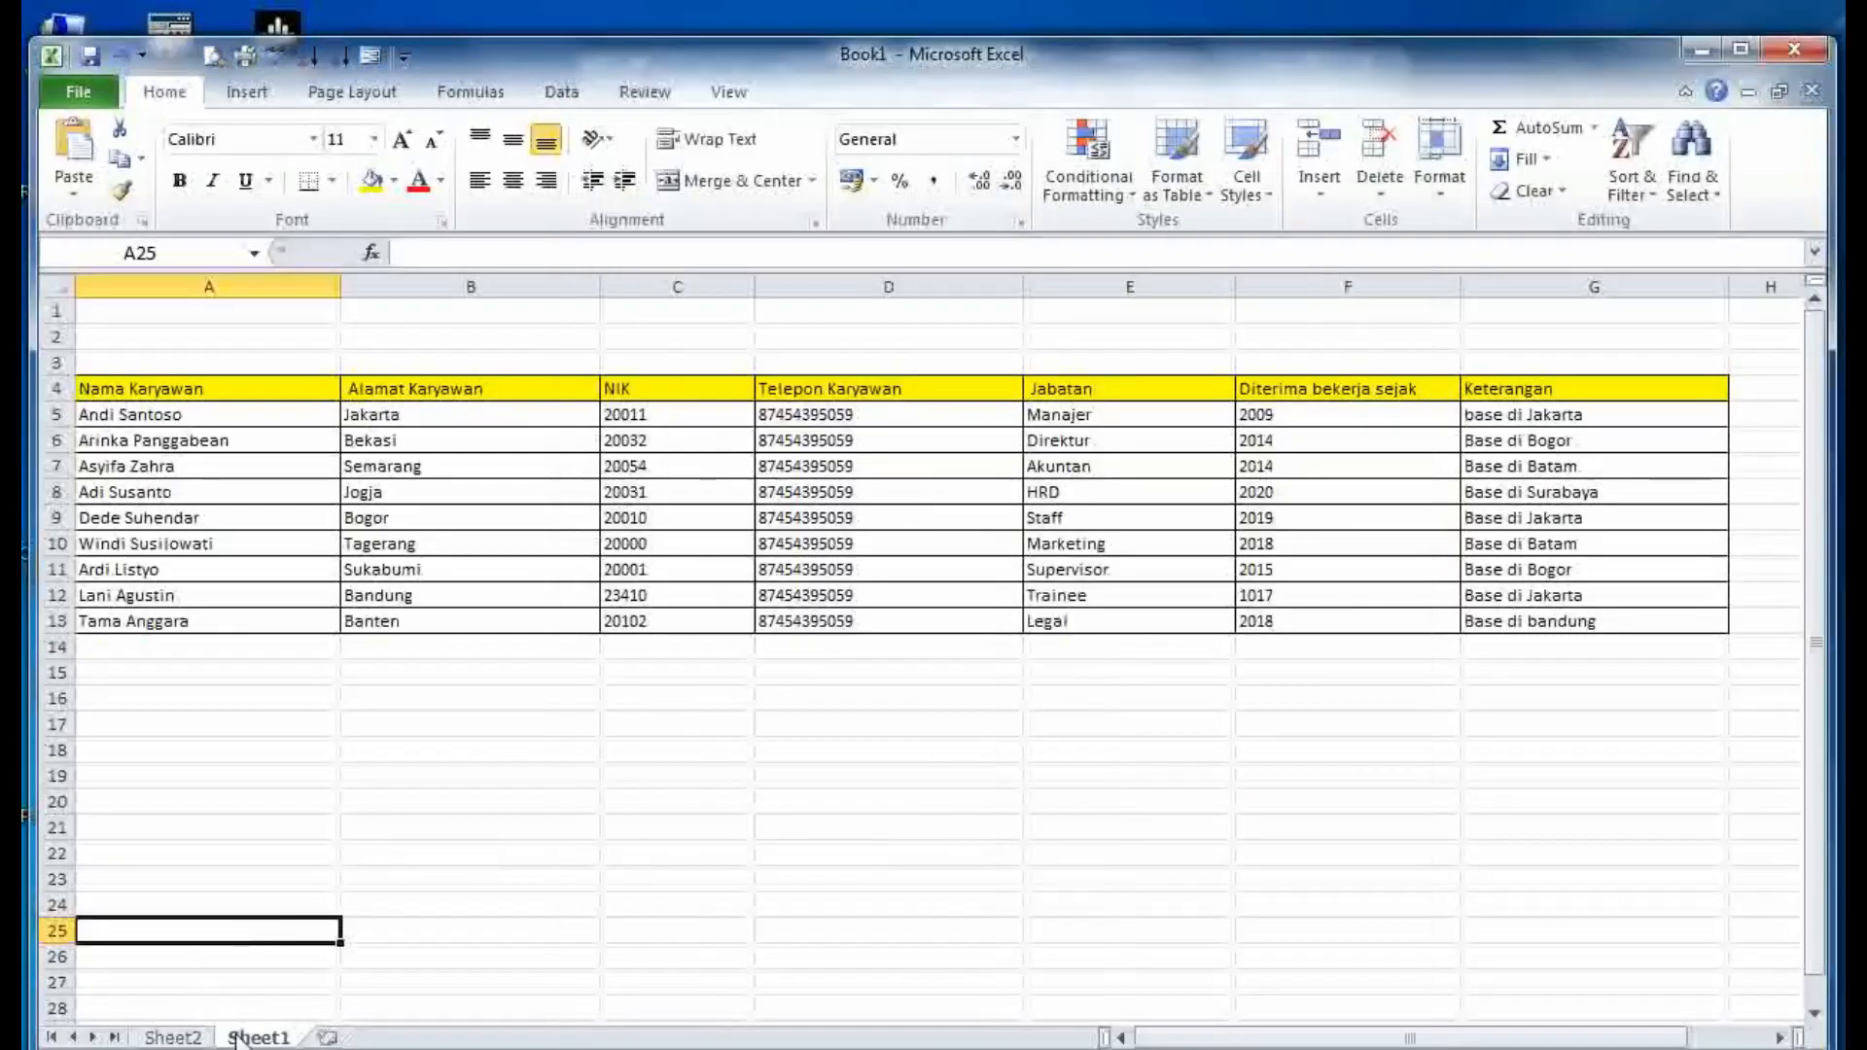
- Copy Sheet1 before itself with Create a copy ticked, producing Sheet1 (2)
right_click(243, 1039)
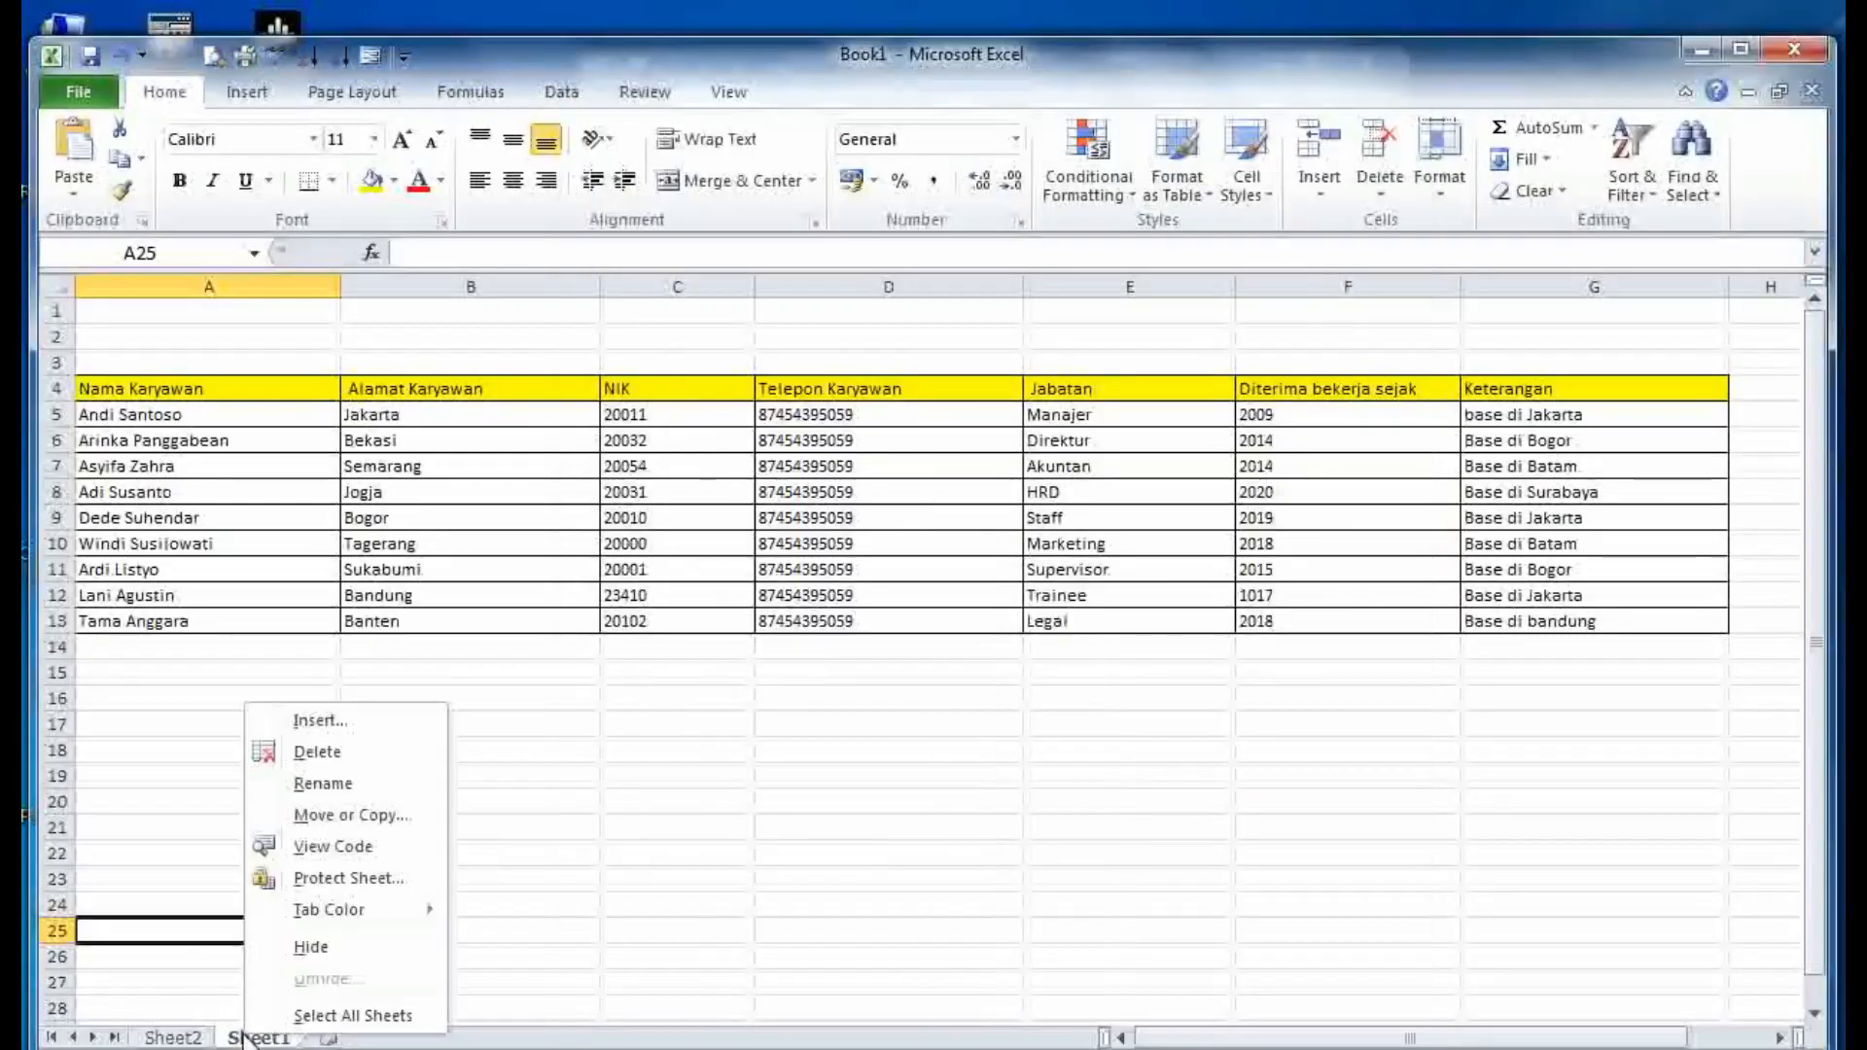
click(350, 813)
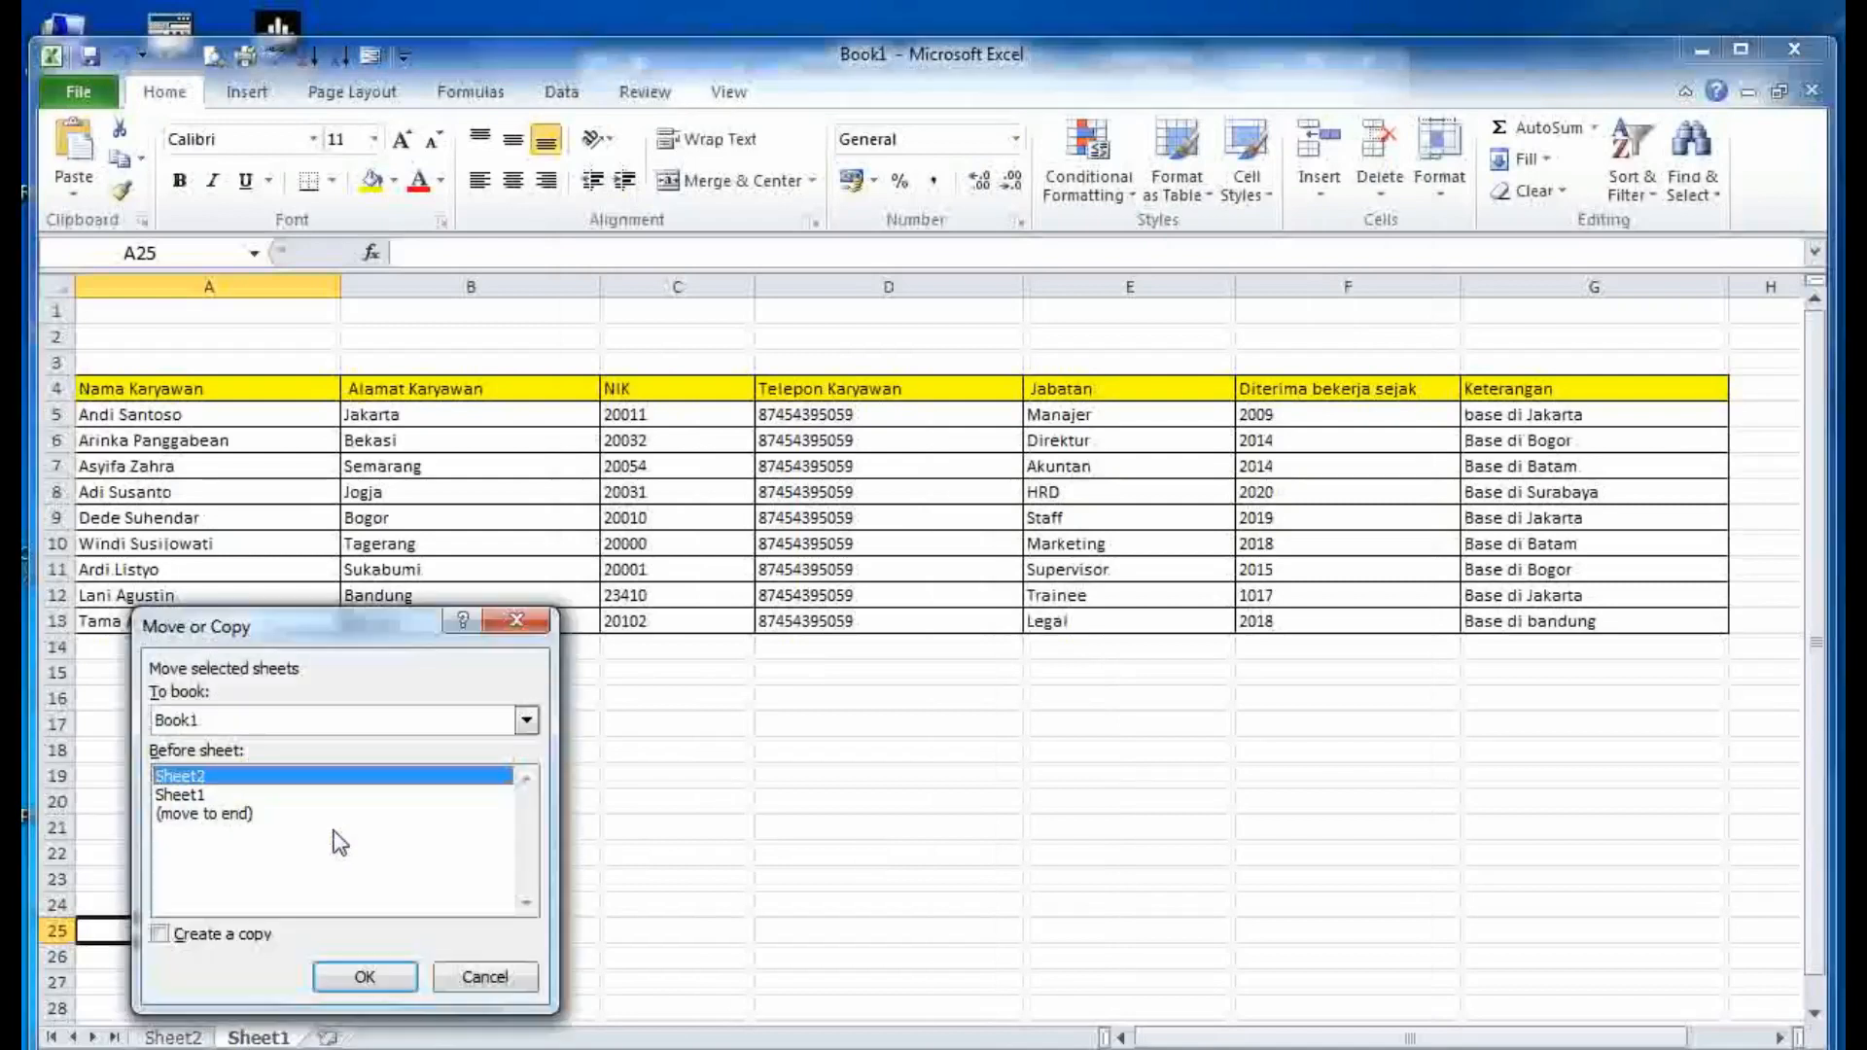
click(183, 795)
click(161, 935)
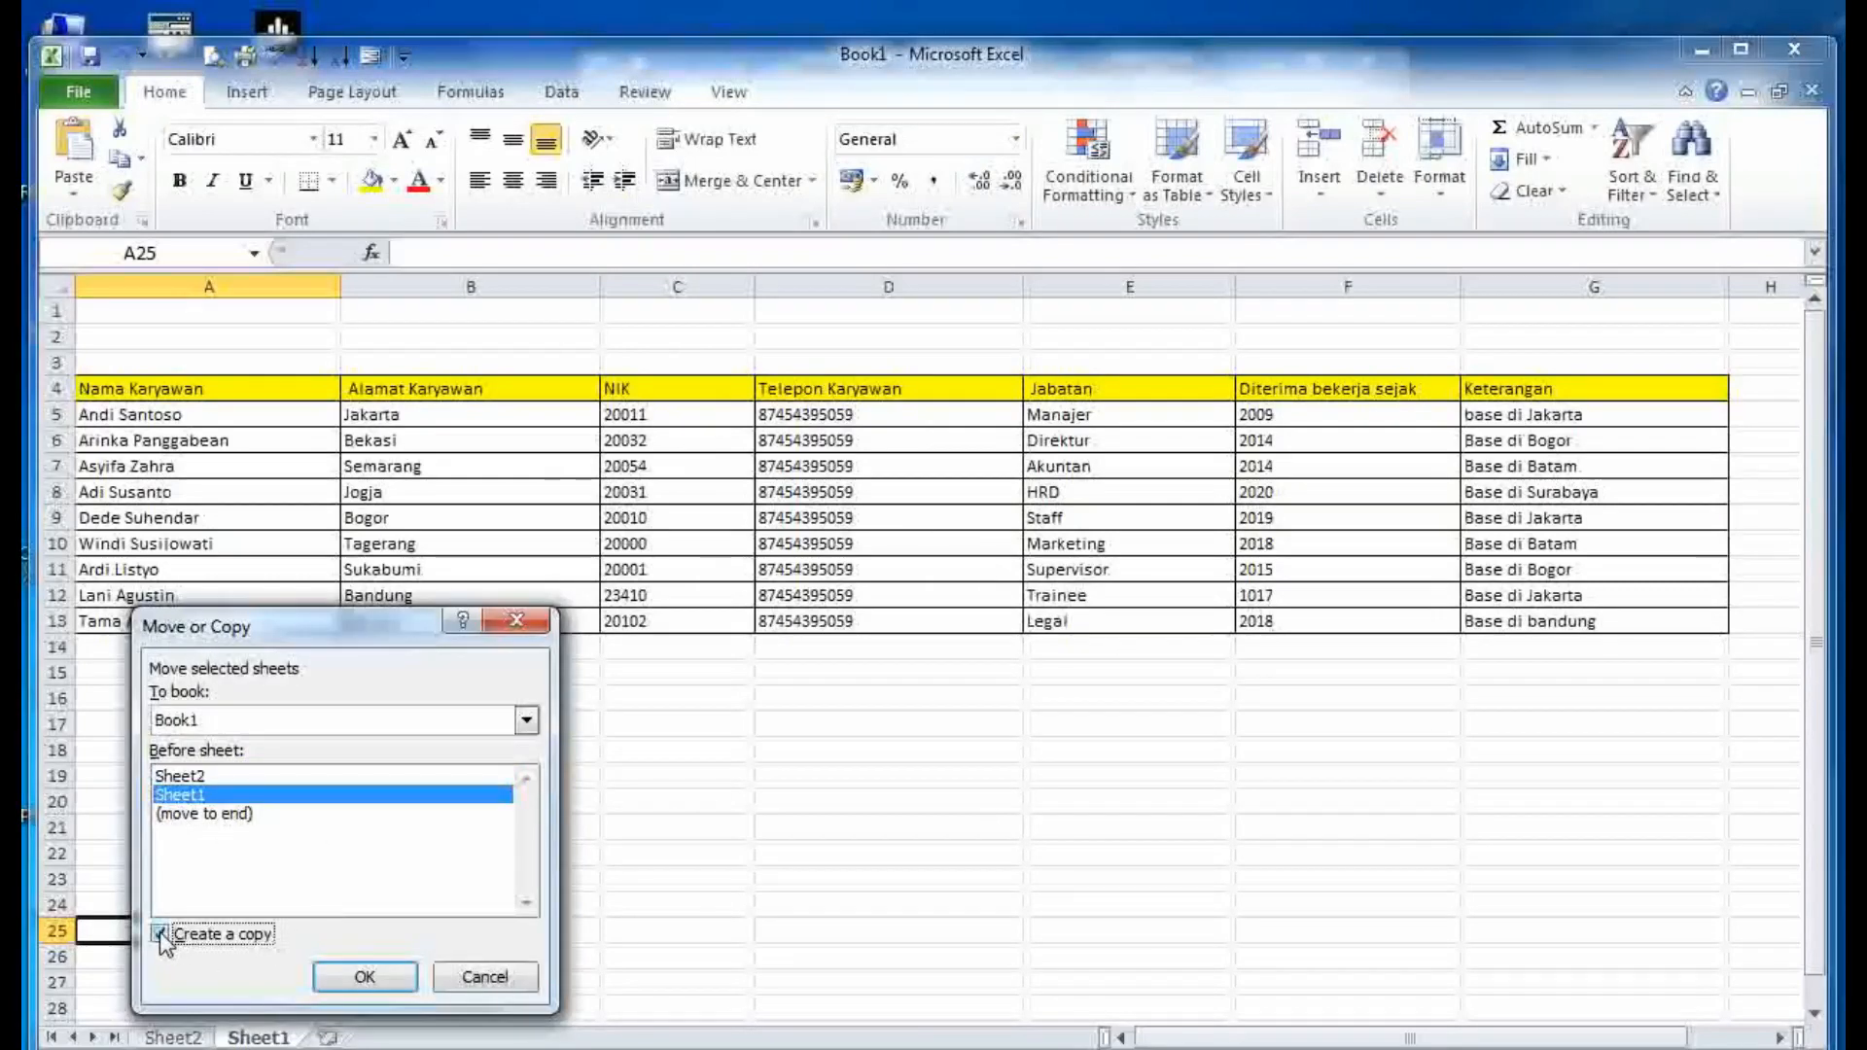
click(365, 976)
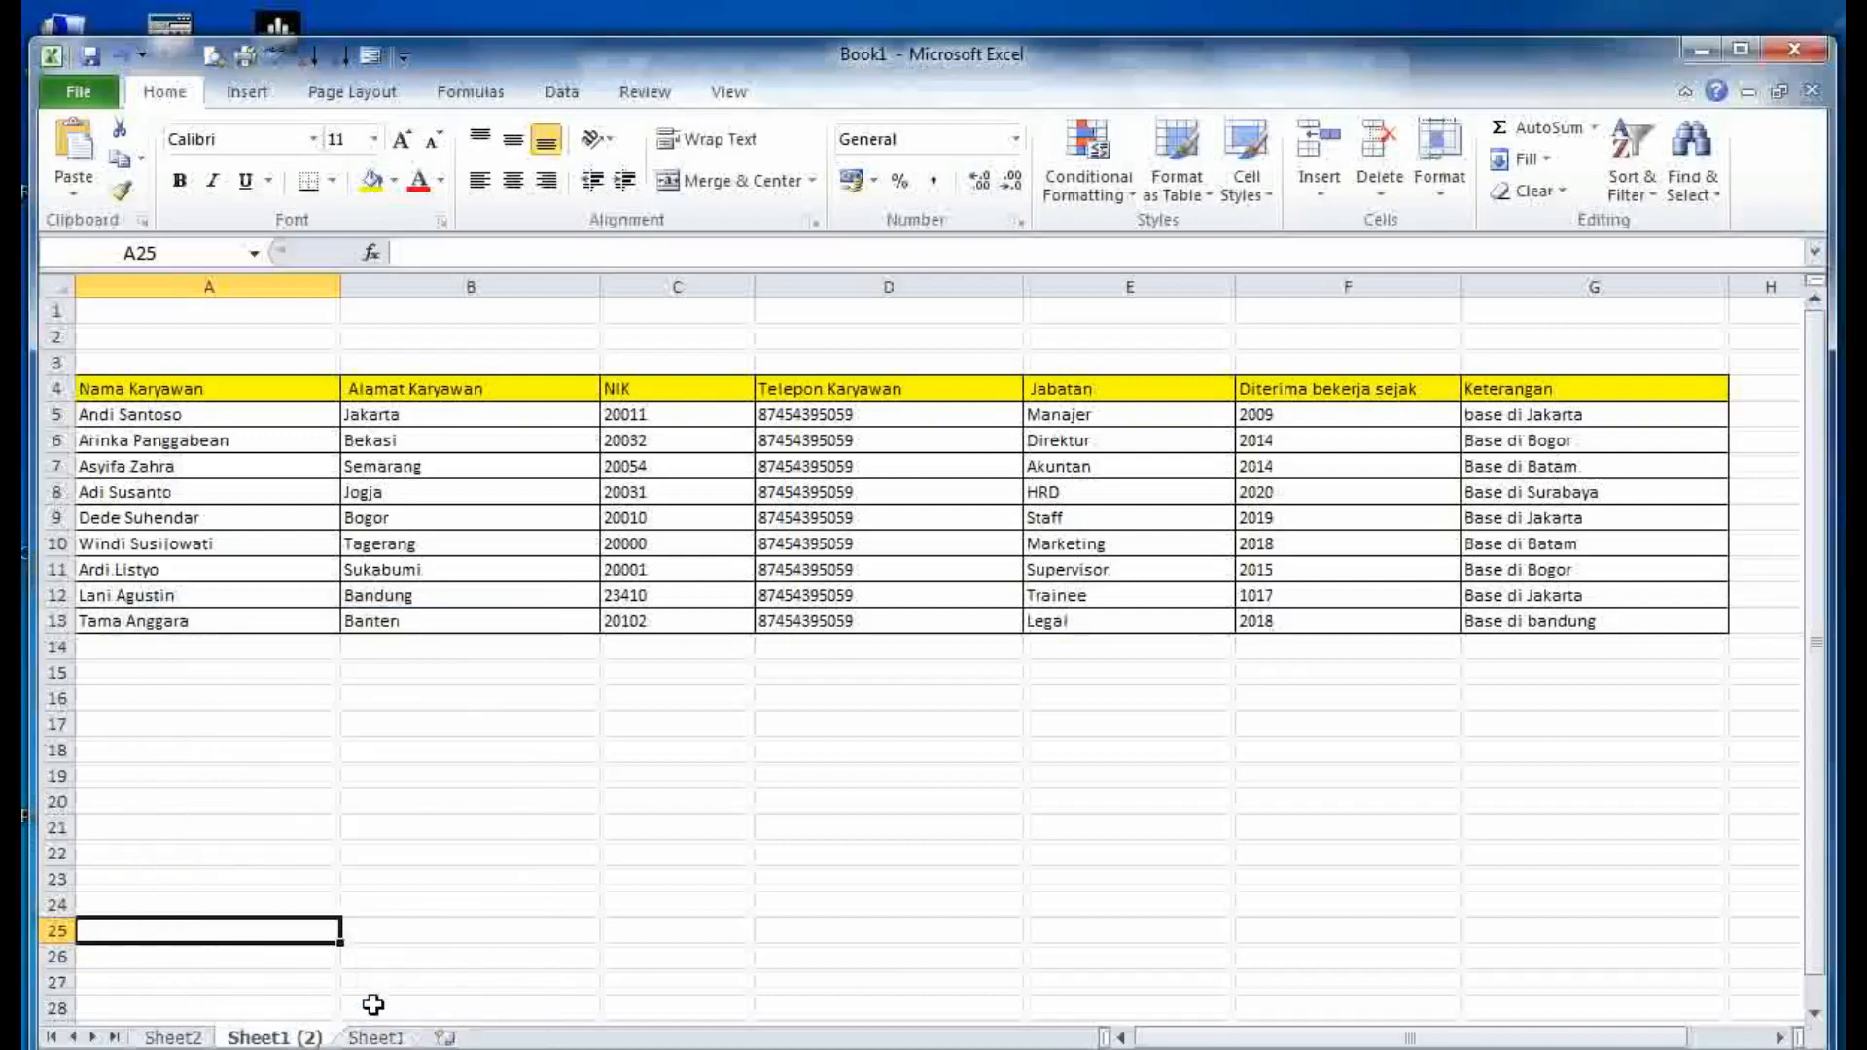
- Click through the Sheet1, Sheet1 (2) and Sheet2 tabs to compare them
click(377, 1038)
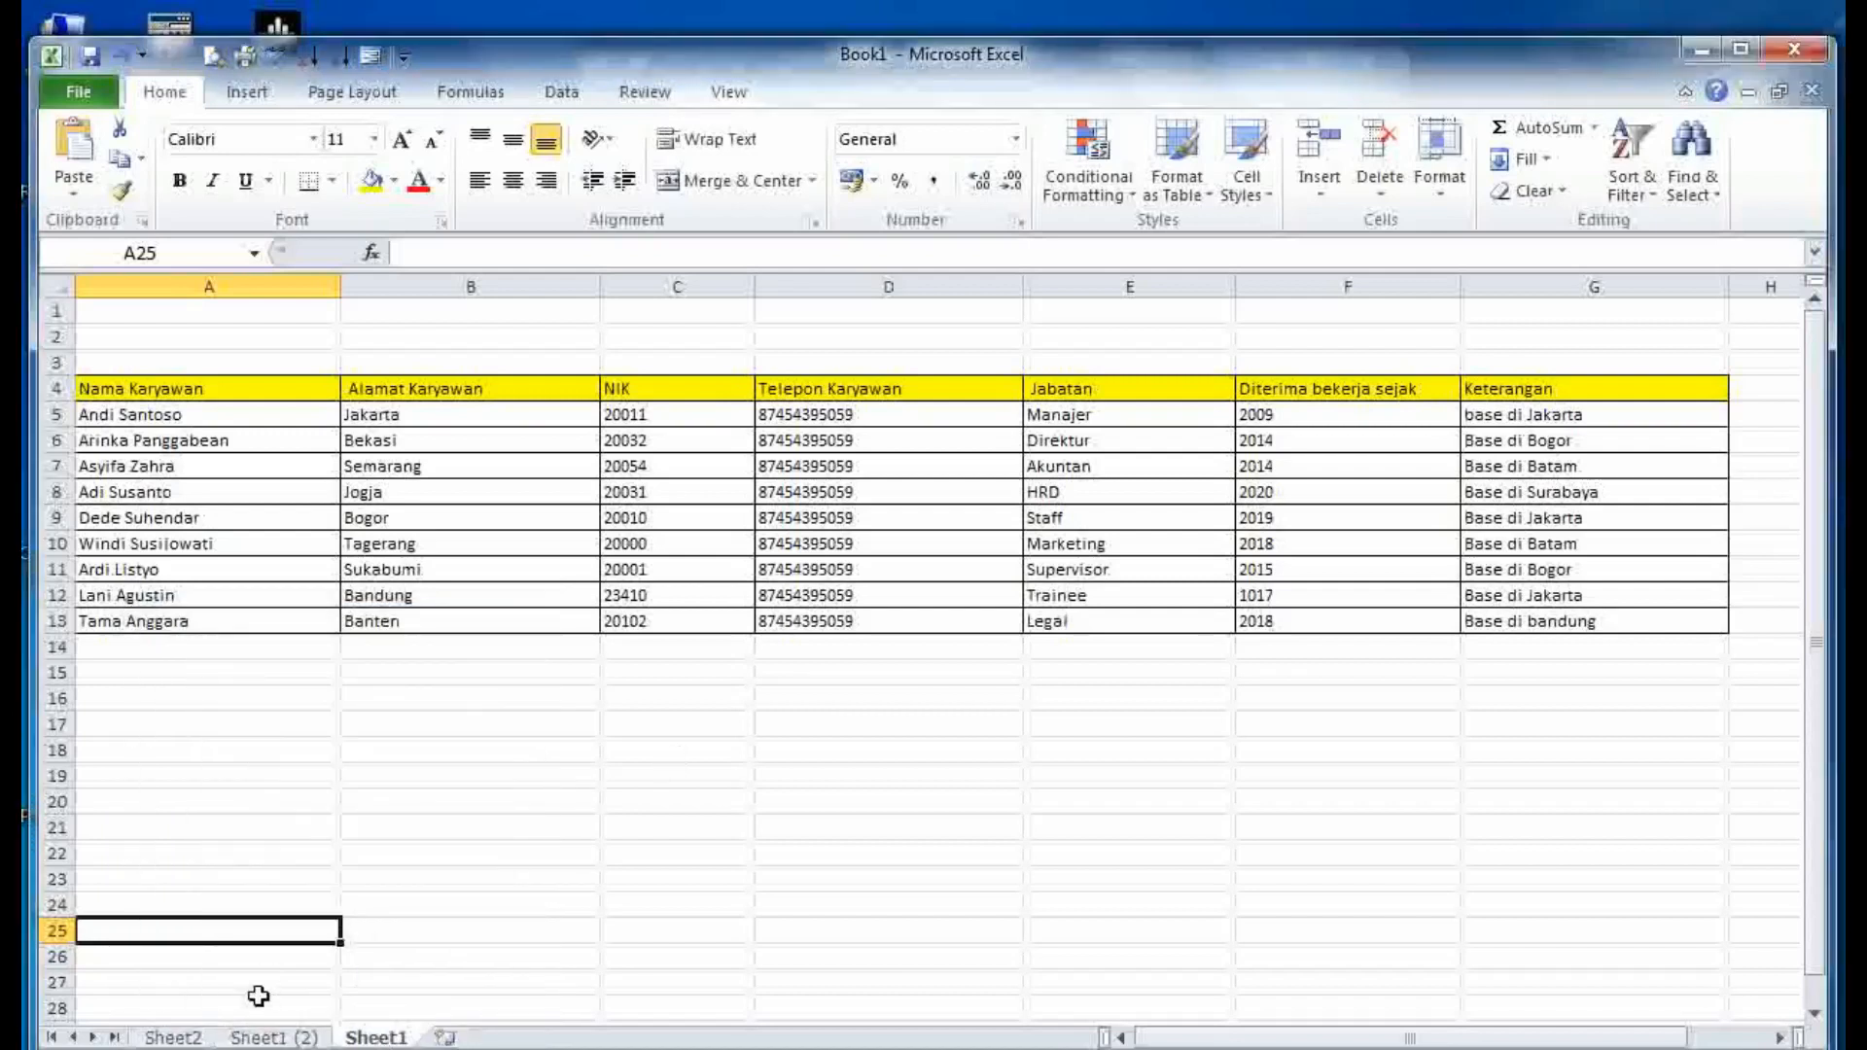
click(267, 1039)
click(184, 1039)
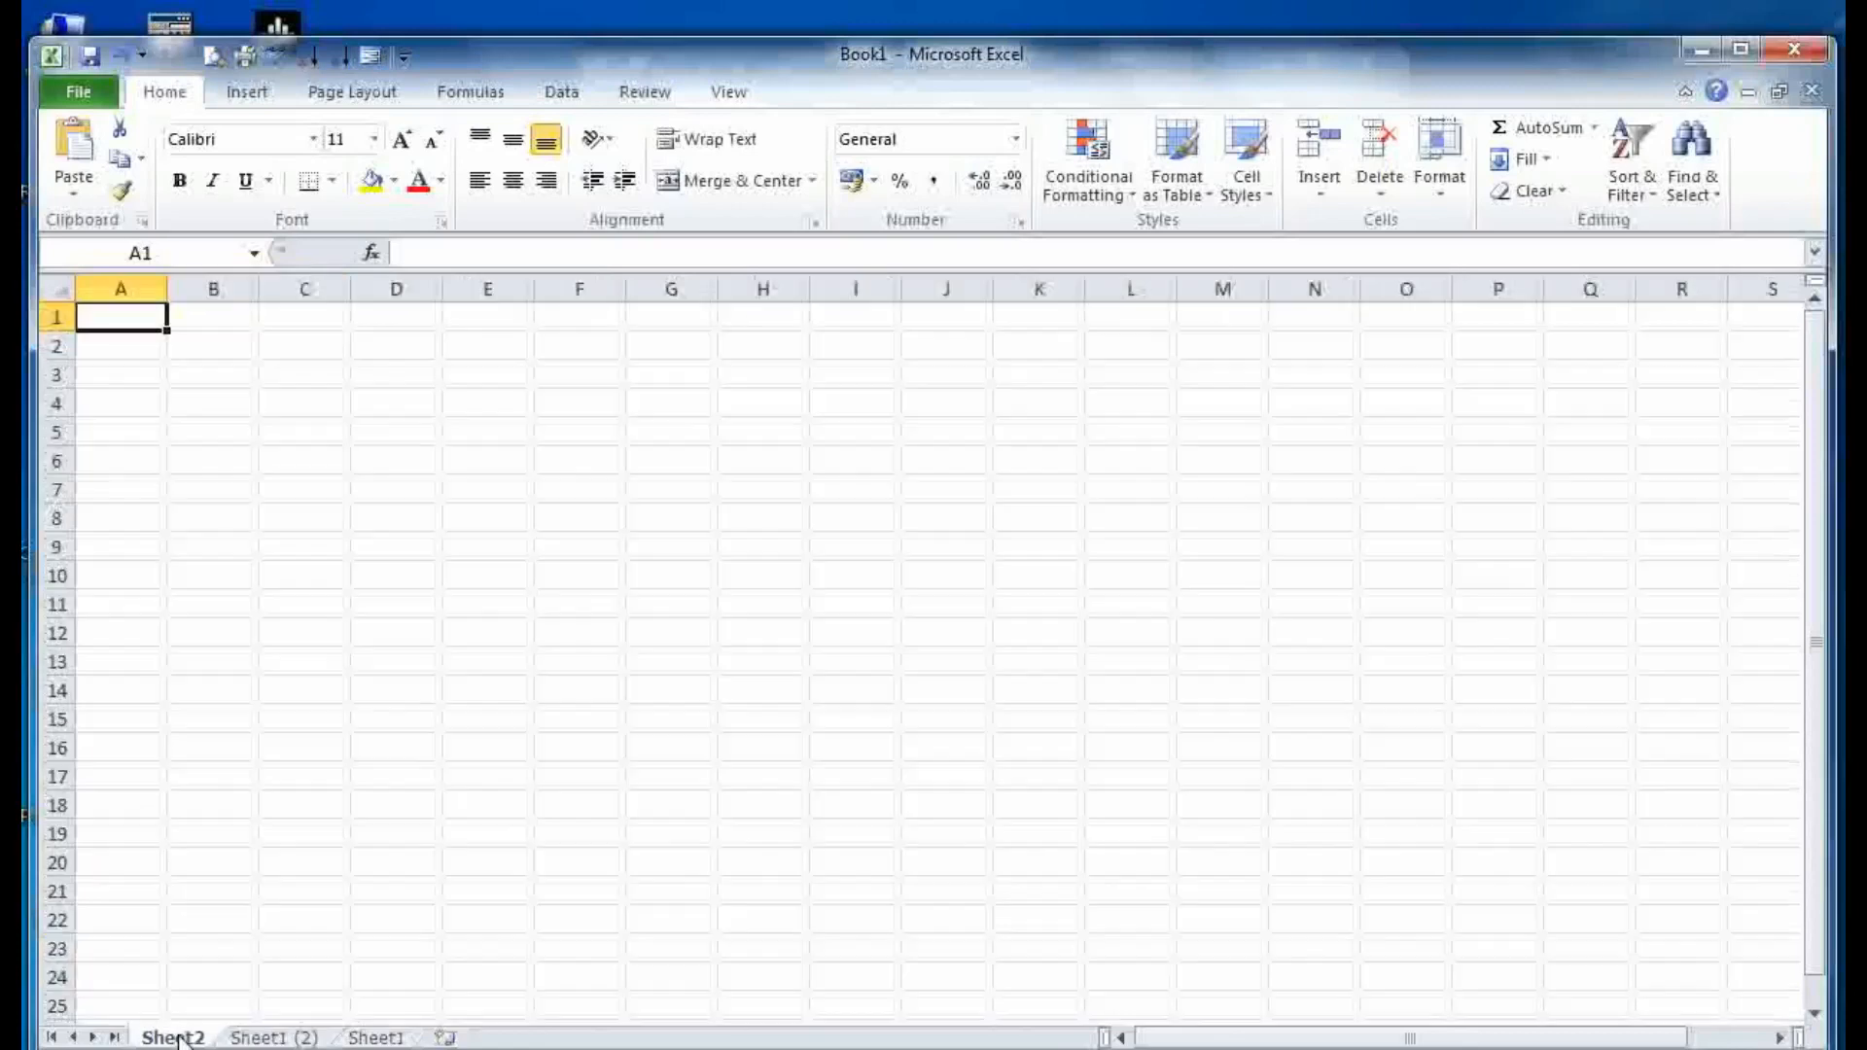
click(258, 1038)
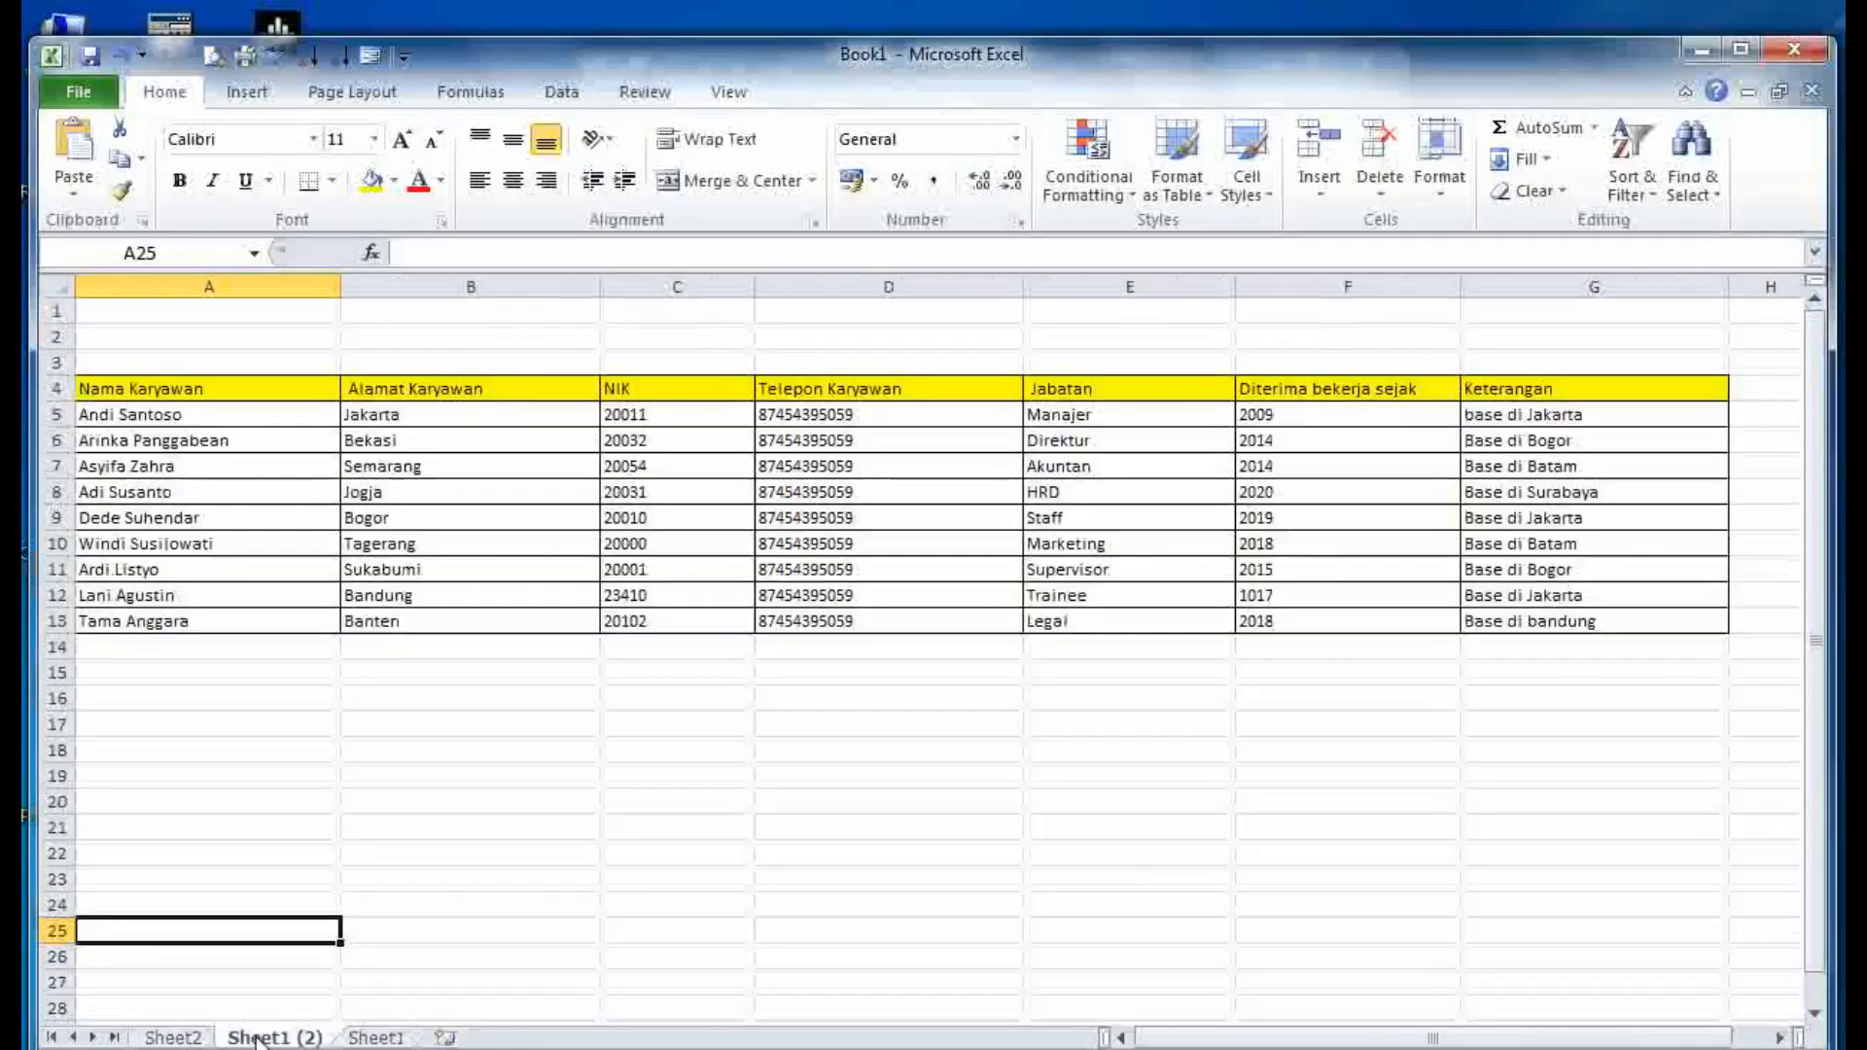
click(355, 1039)
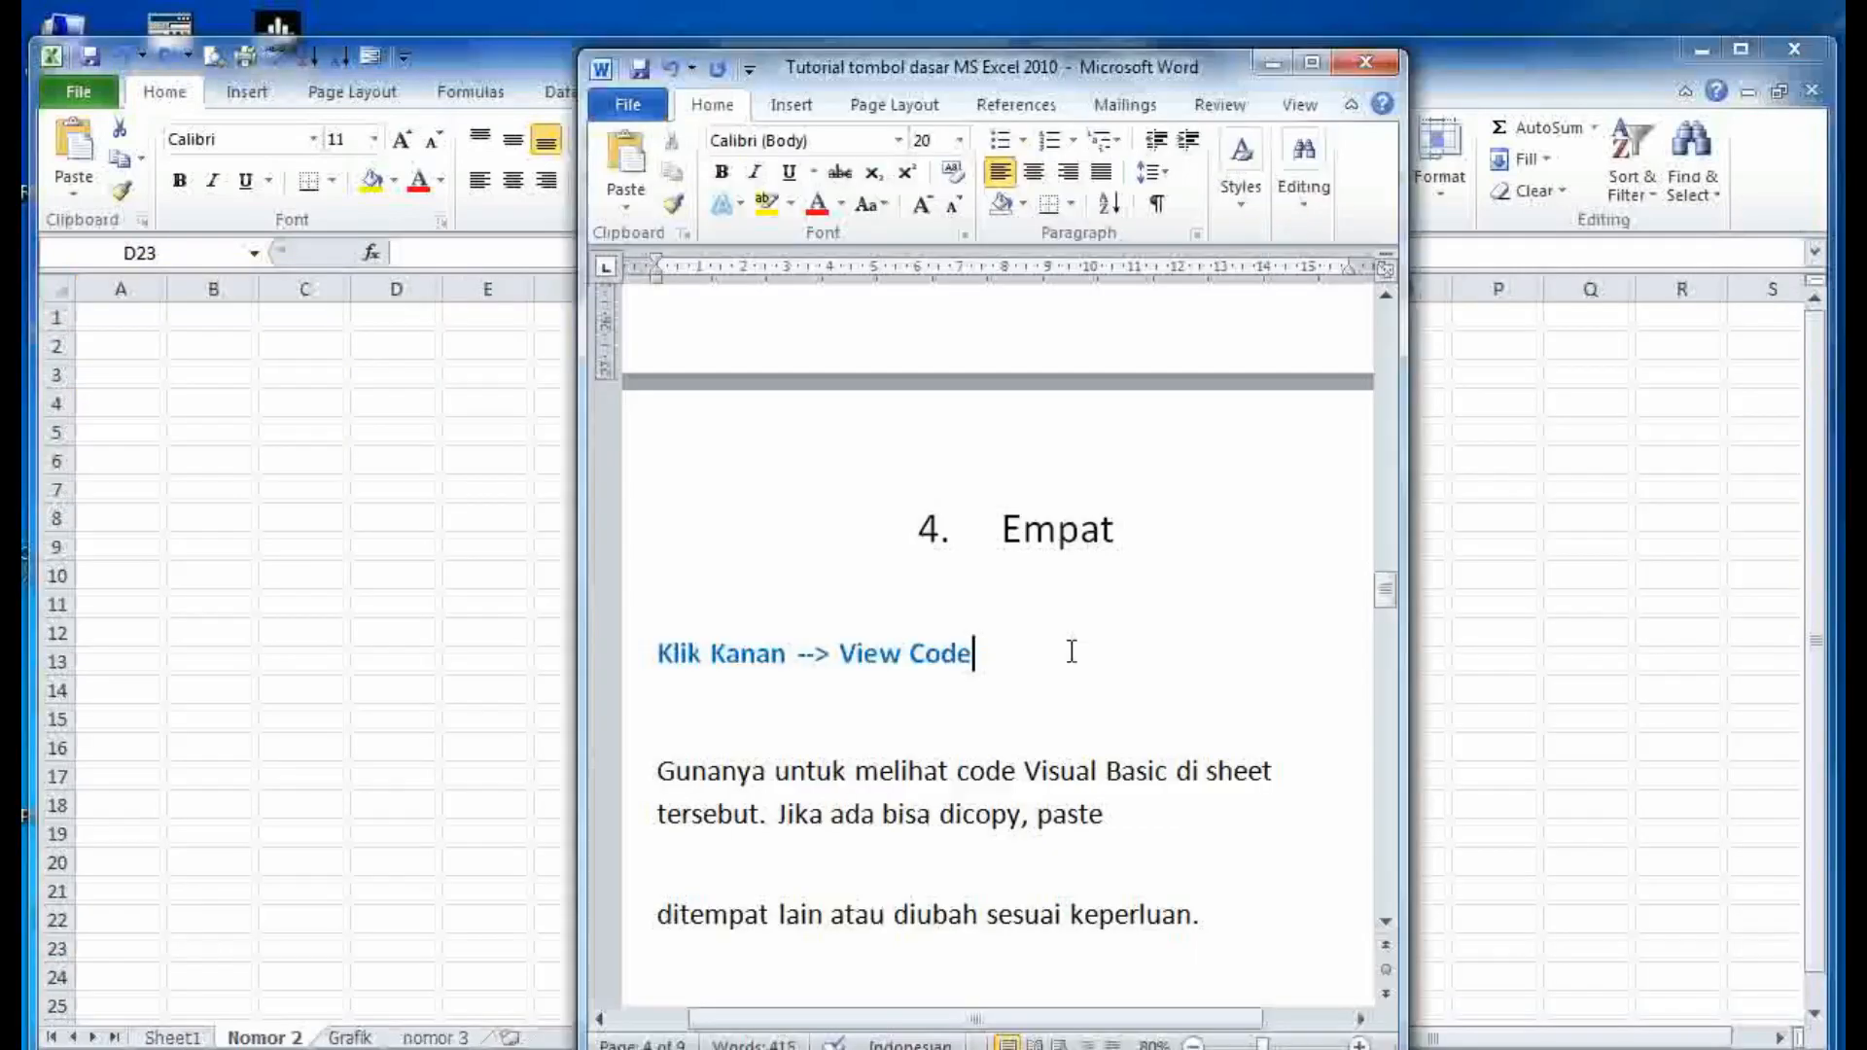
- Highlight the View Code notes, then open View Code for the Nomor 2 sheet
drag(973, 654, 652, 663)
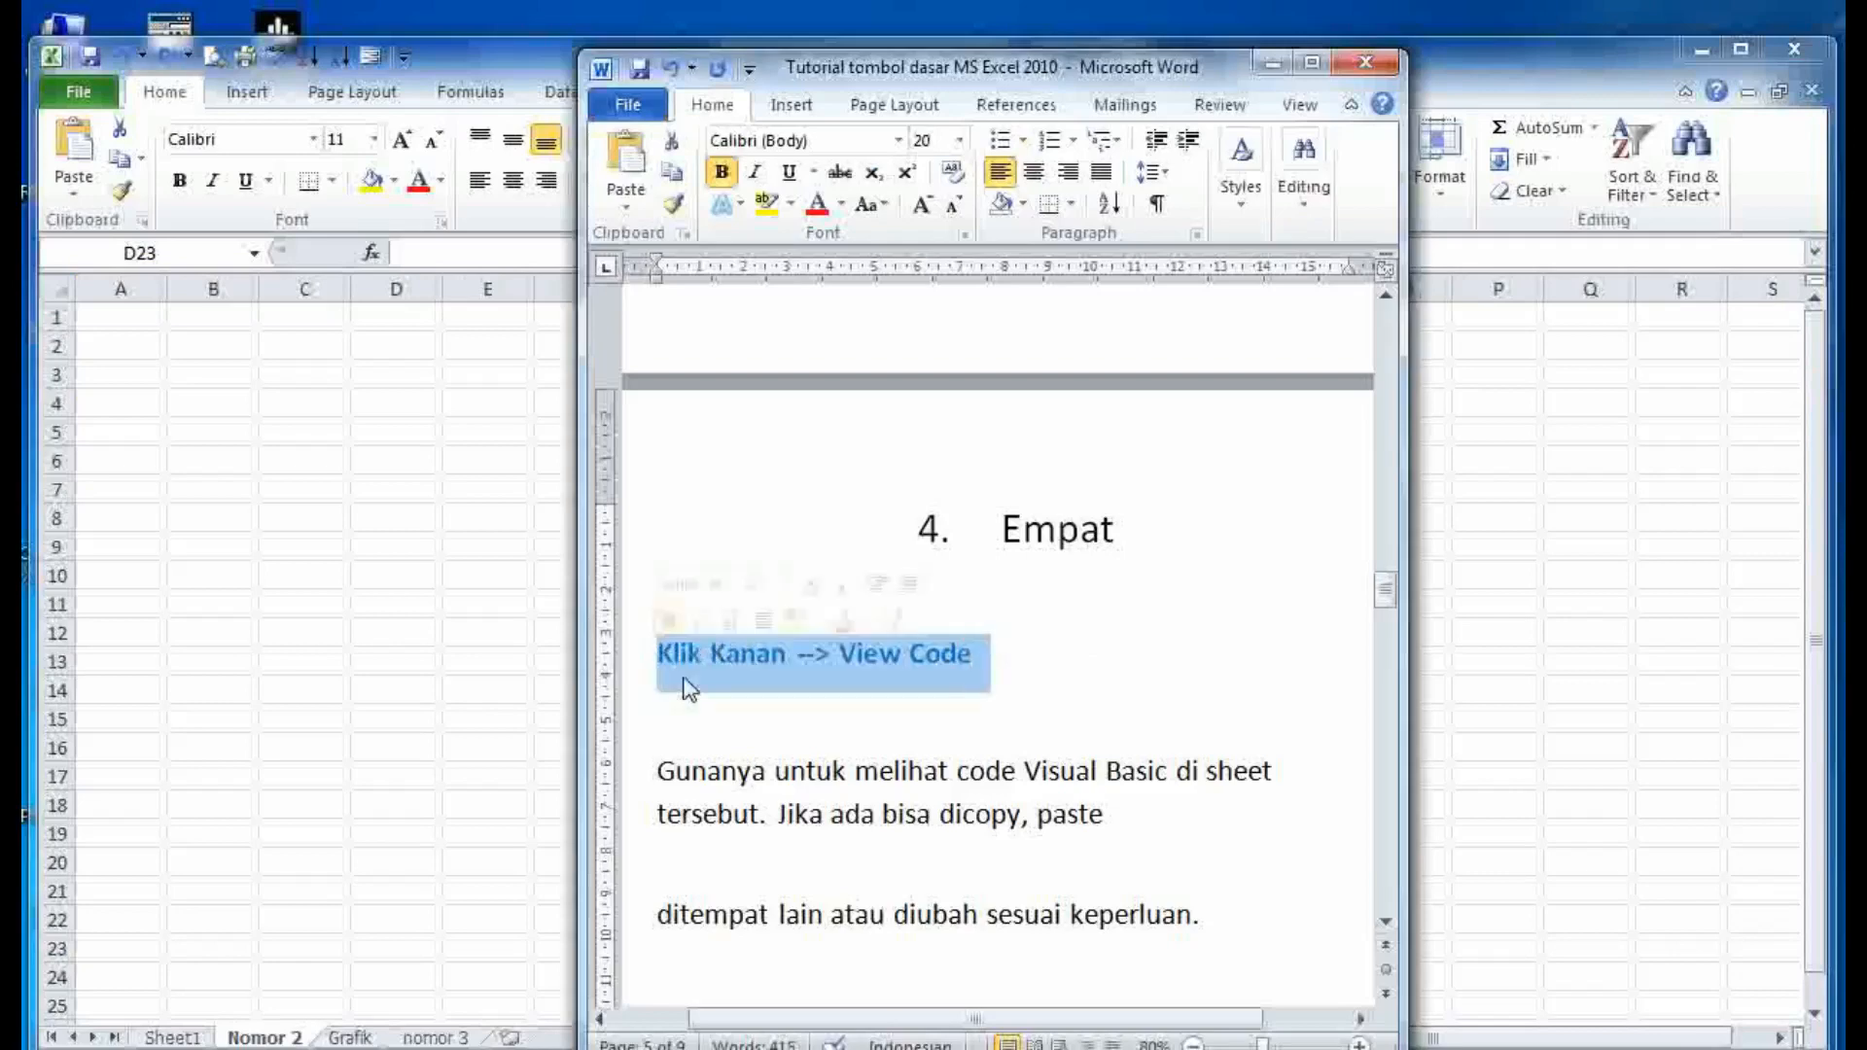
click(673, 657)
drag(1134, 838, 588, 783)
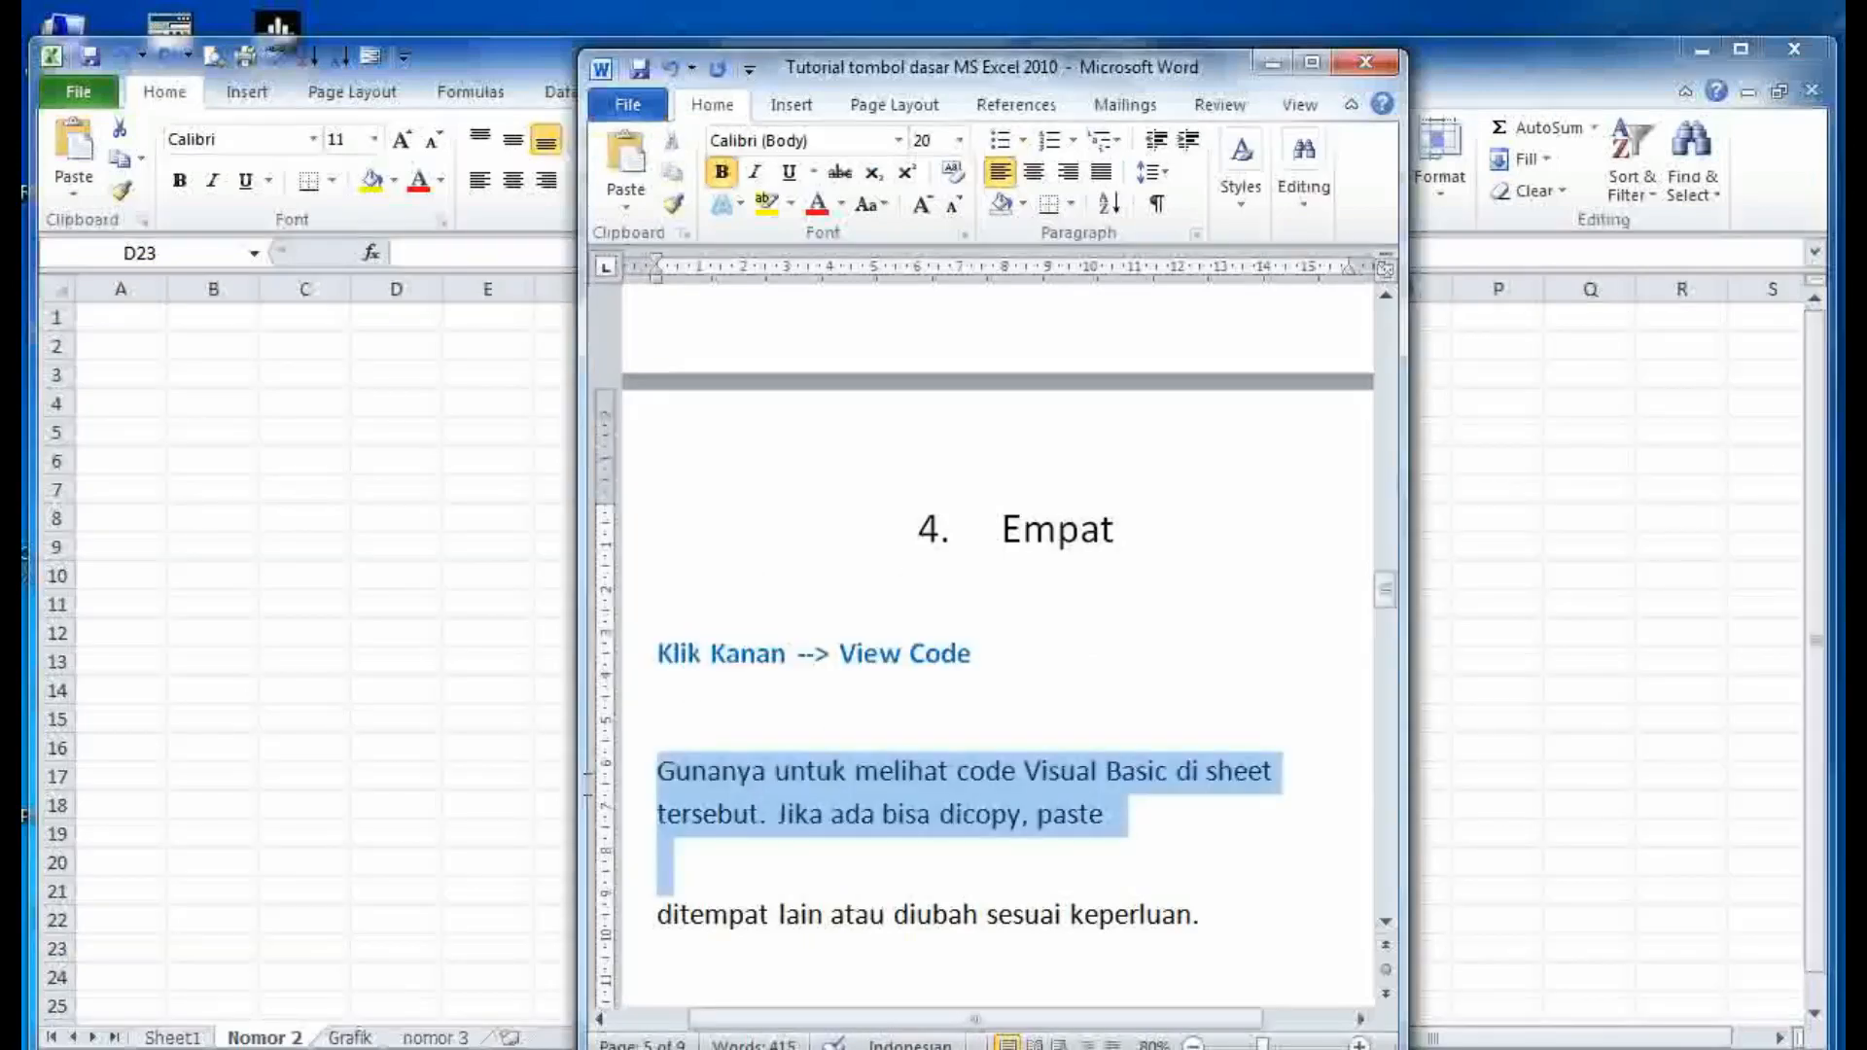
click(767, 814)
scroll(767, 795, down, 2)
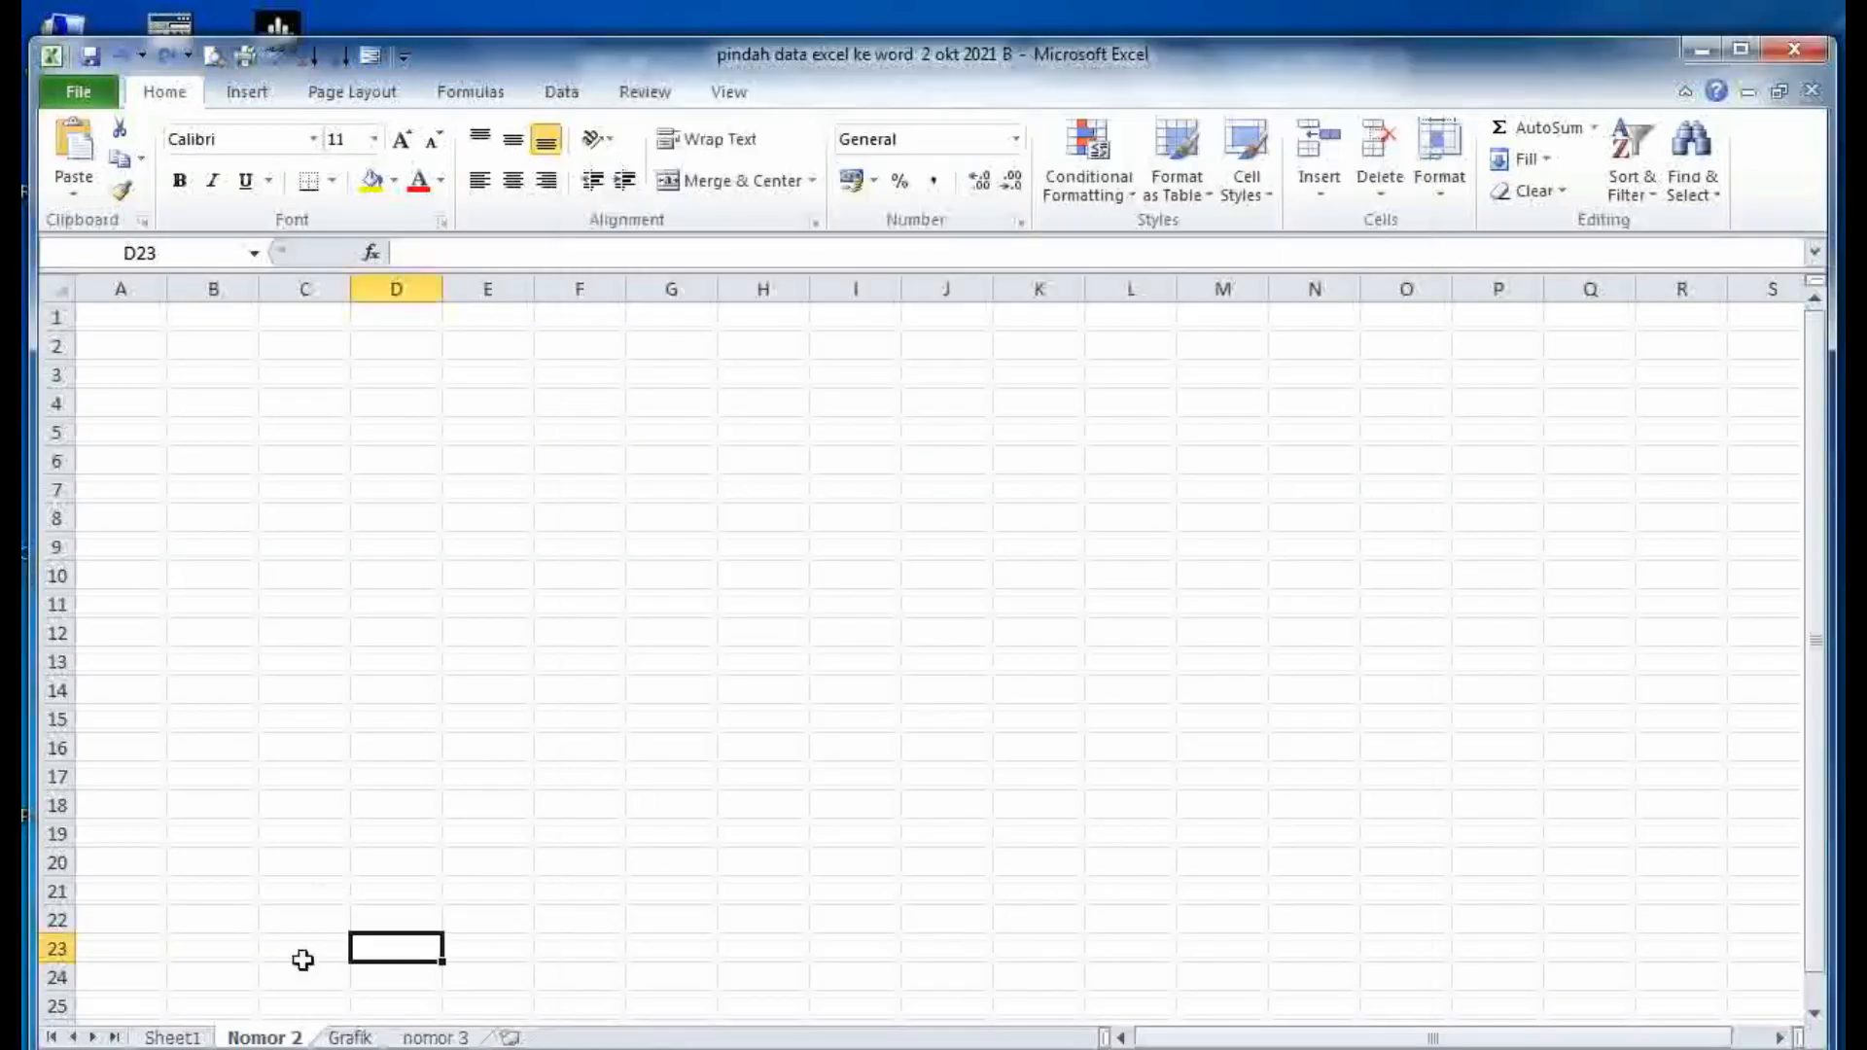
right_click(272, 1035)
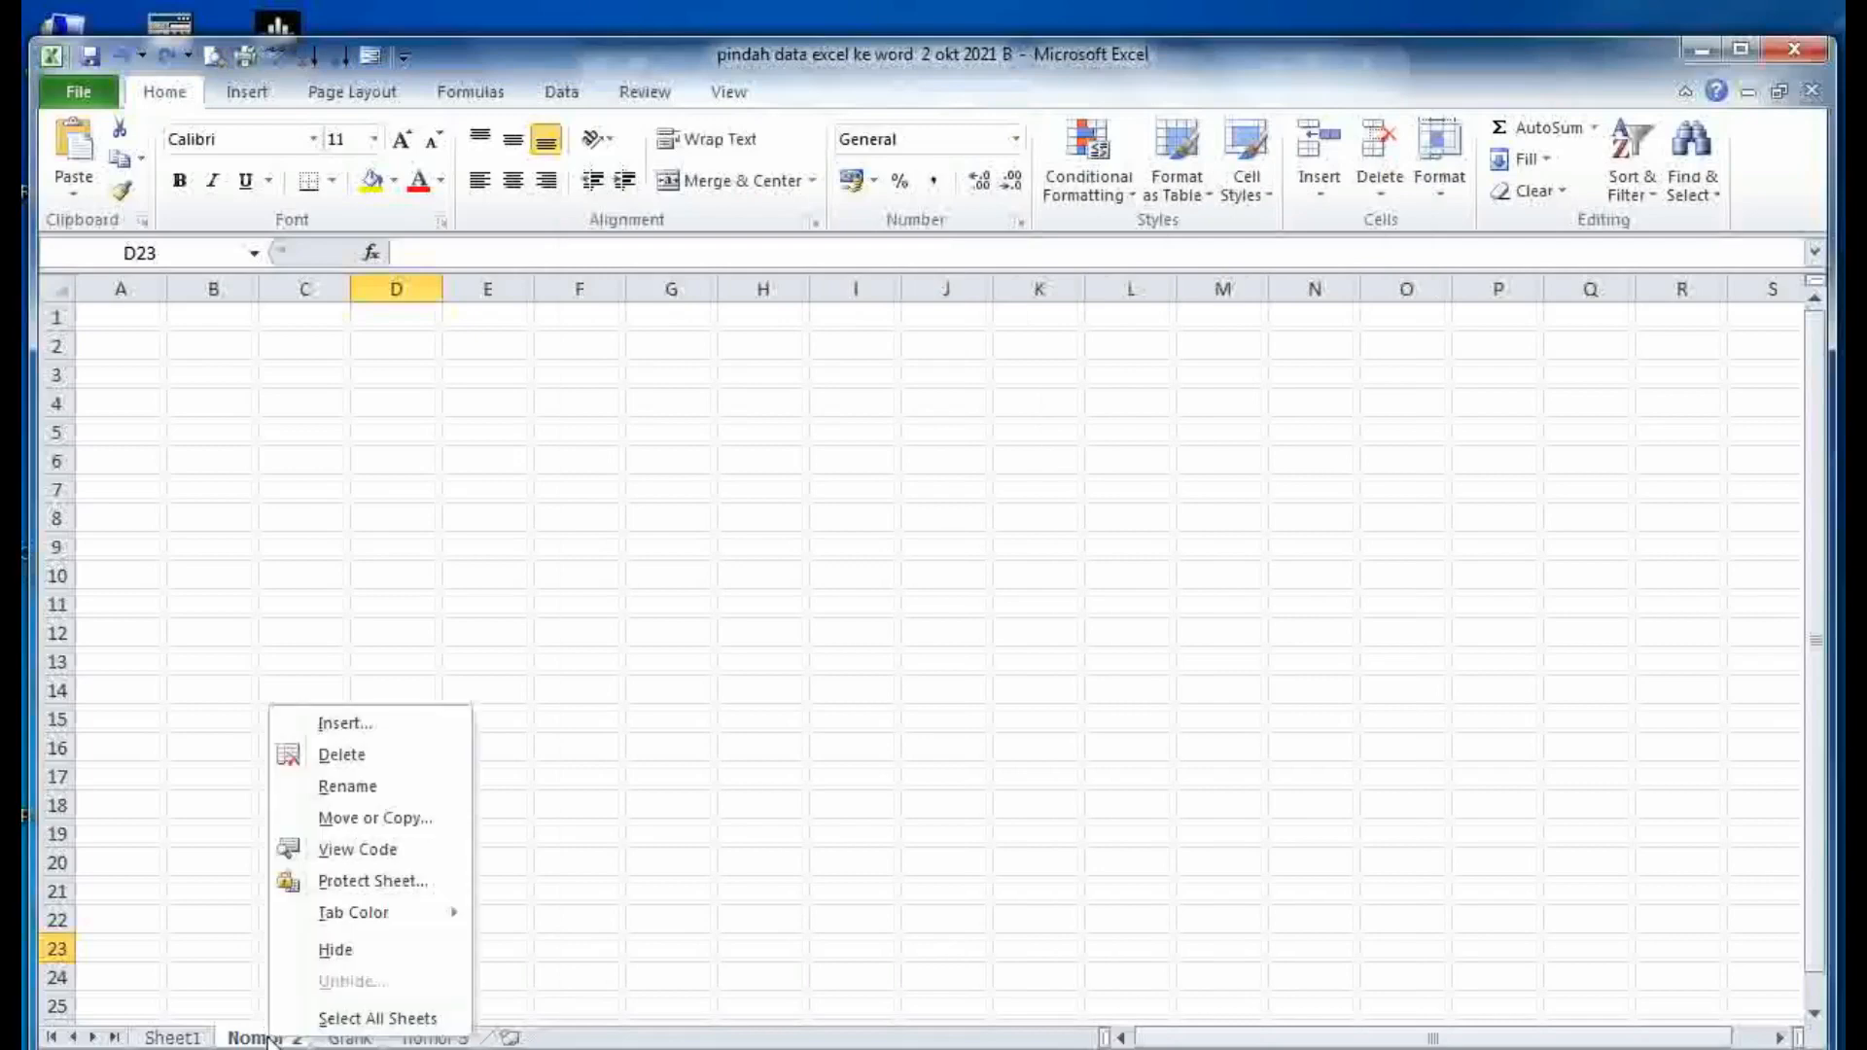
click(318, 849)
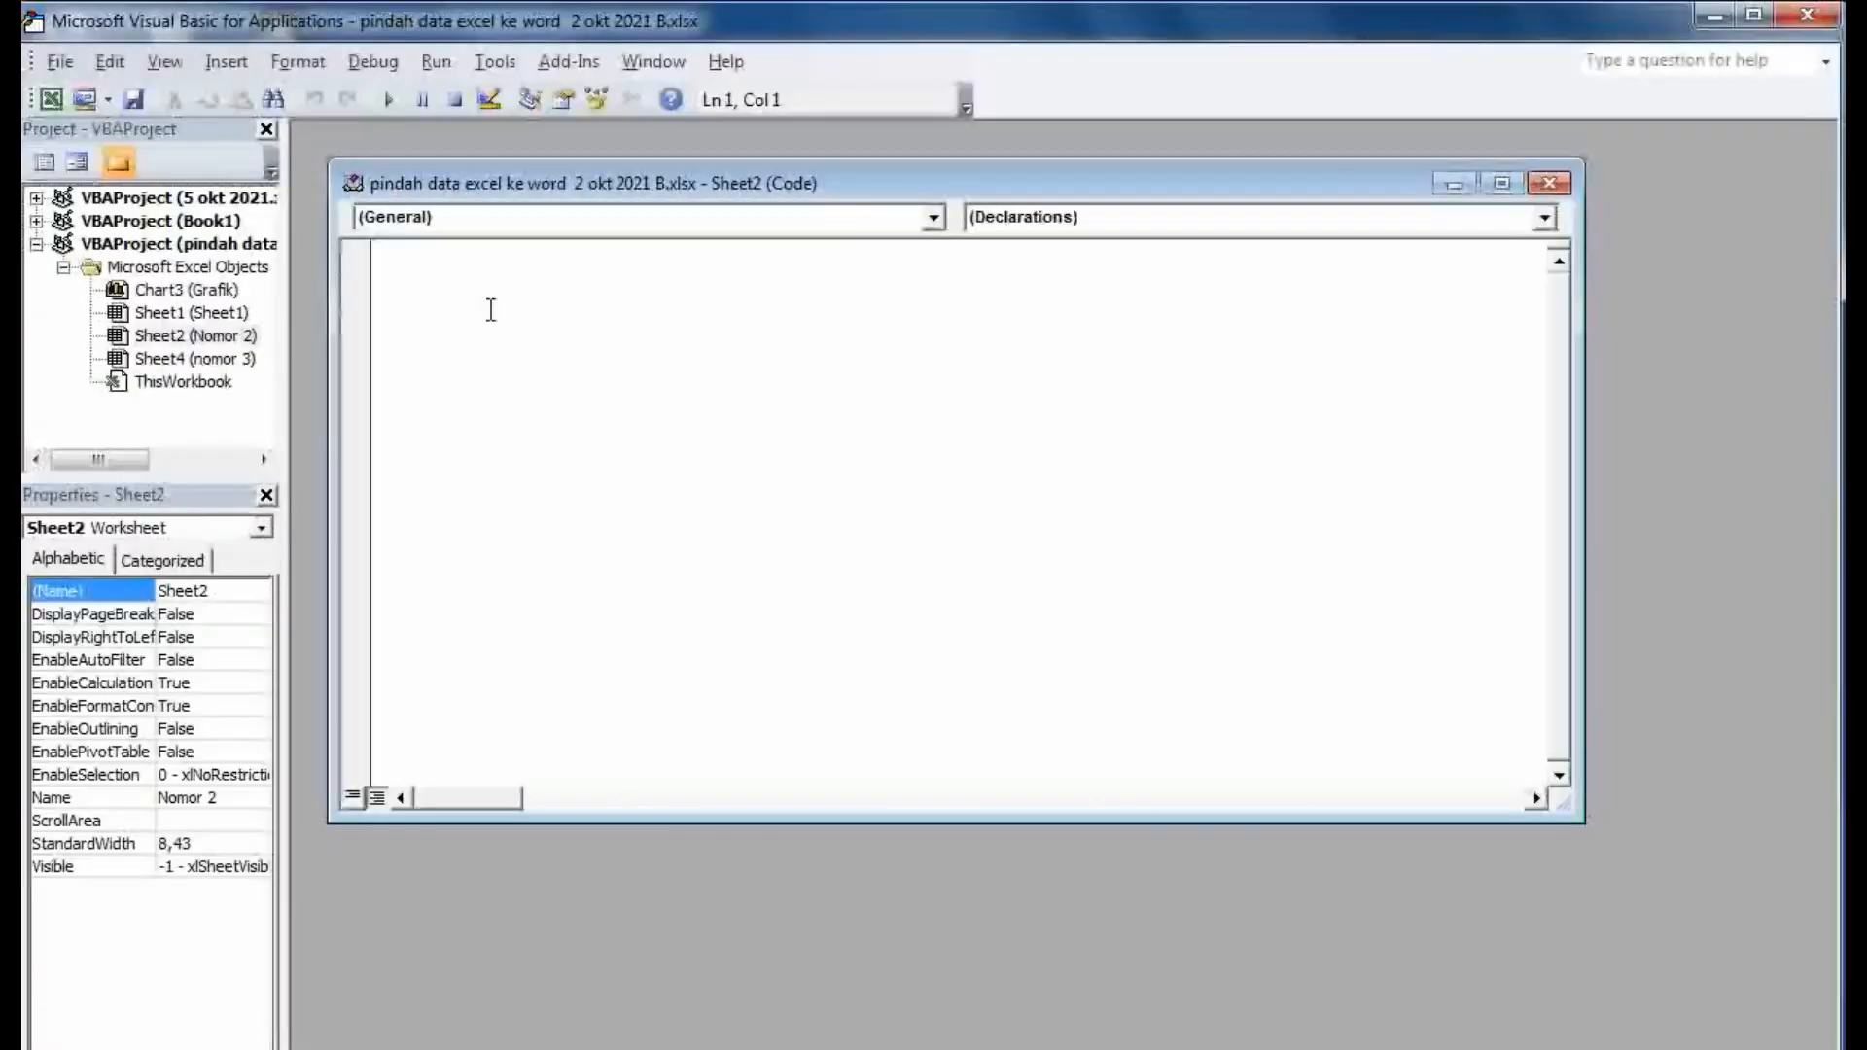
- Type 'Sodenya akan ada disini' in the Nomor 2 code, dismiss the compile error, close the window
text(S)
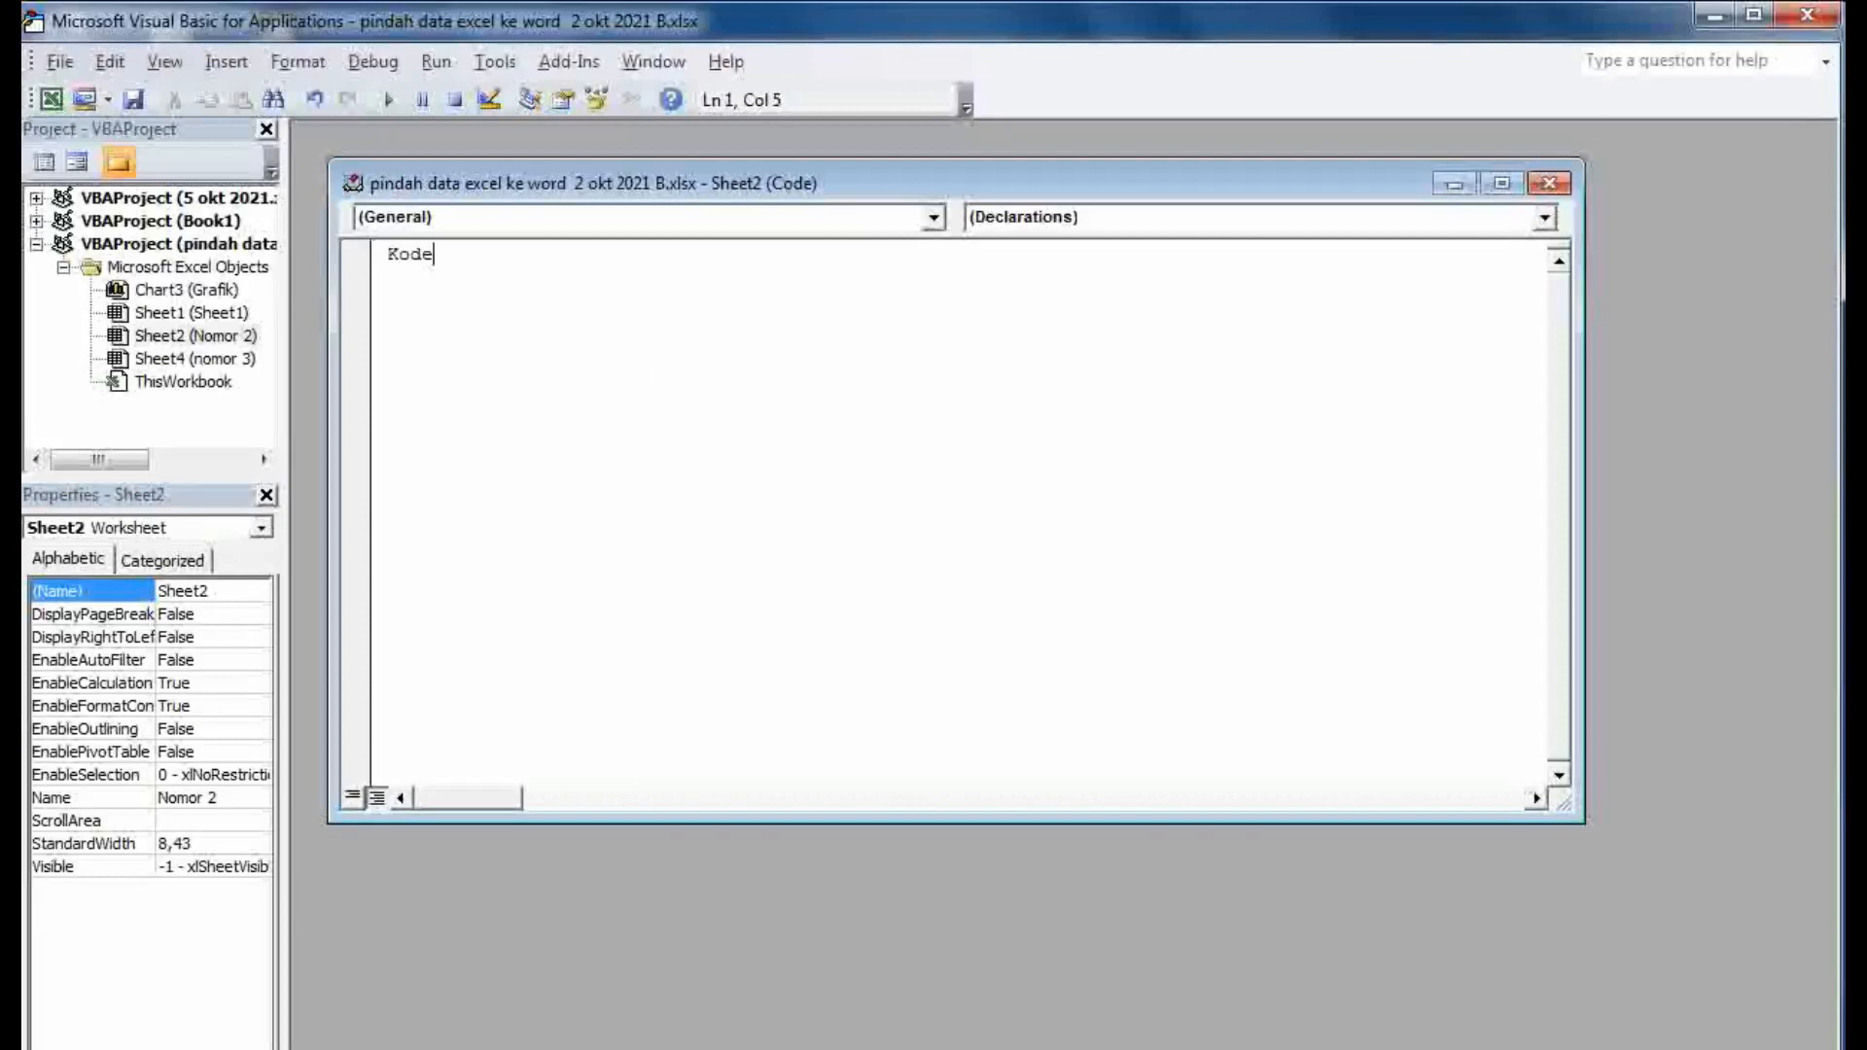
text(odenya a)
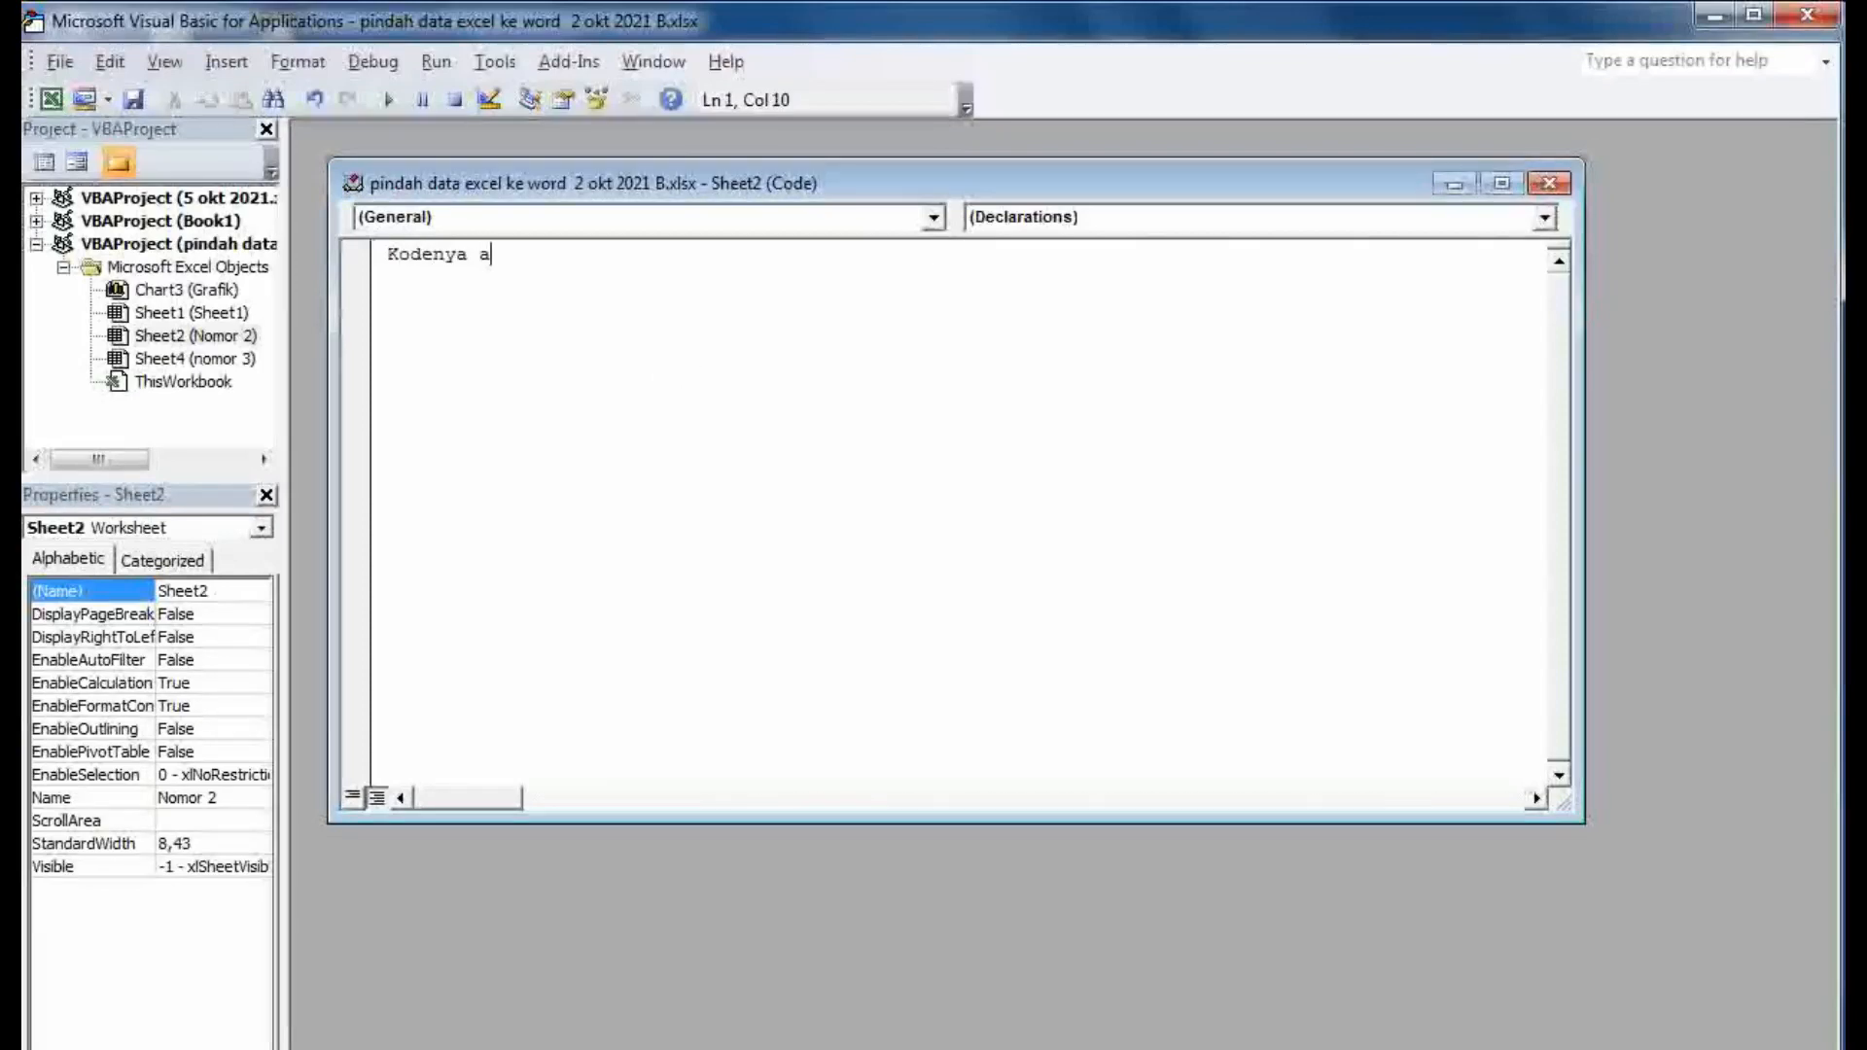
text(kan ada disini)
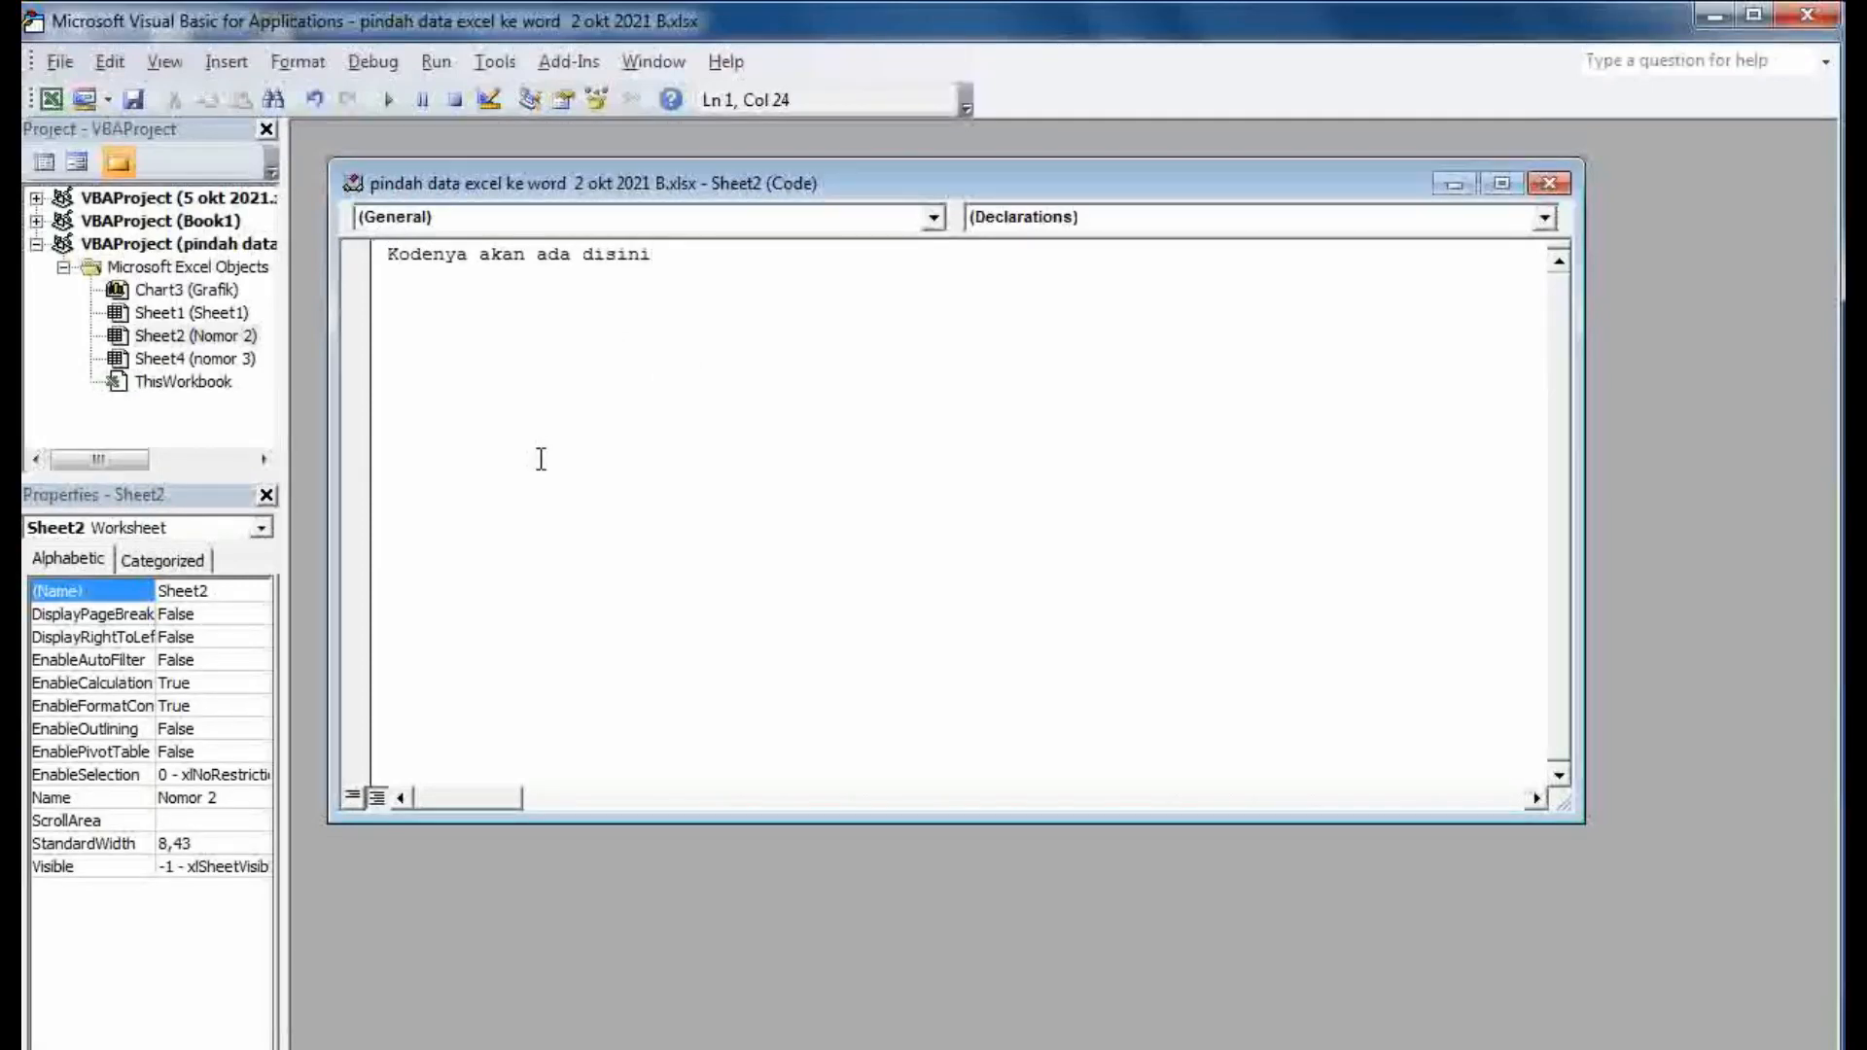
key(Return)
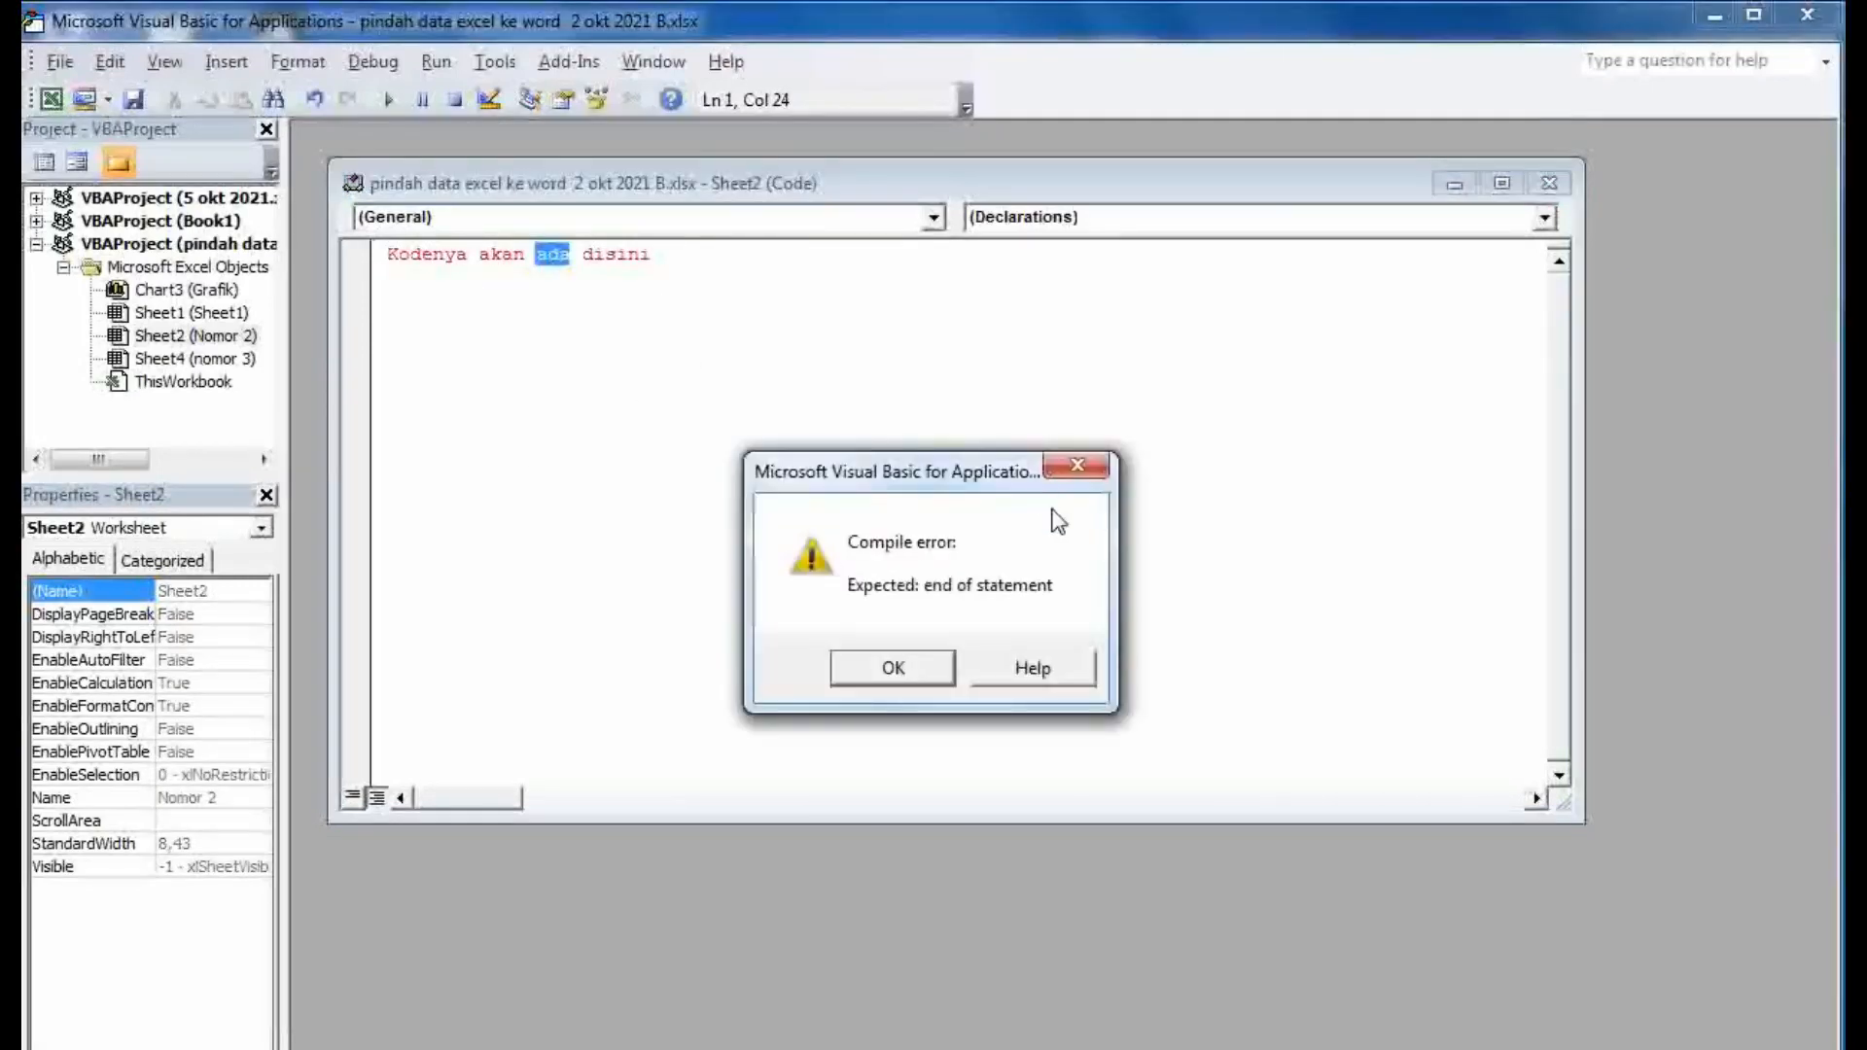
click(939, 669)
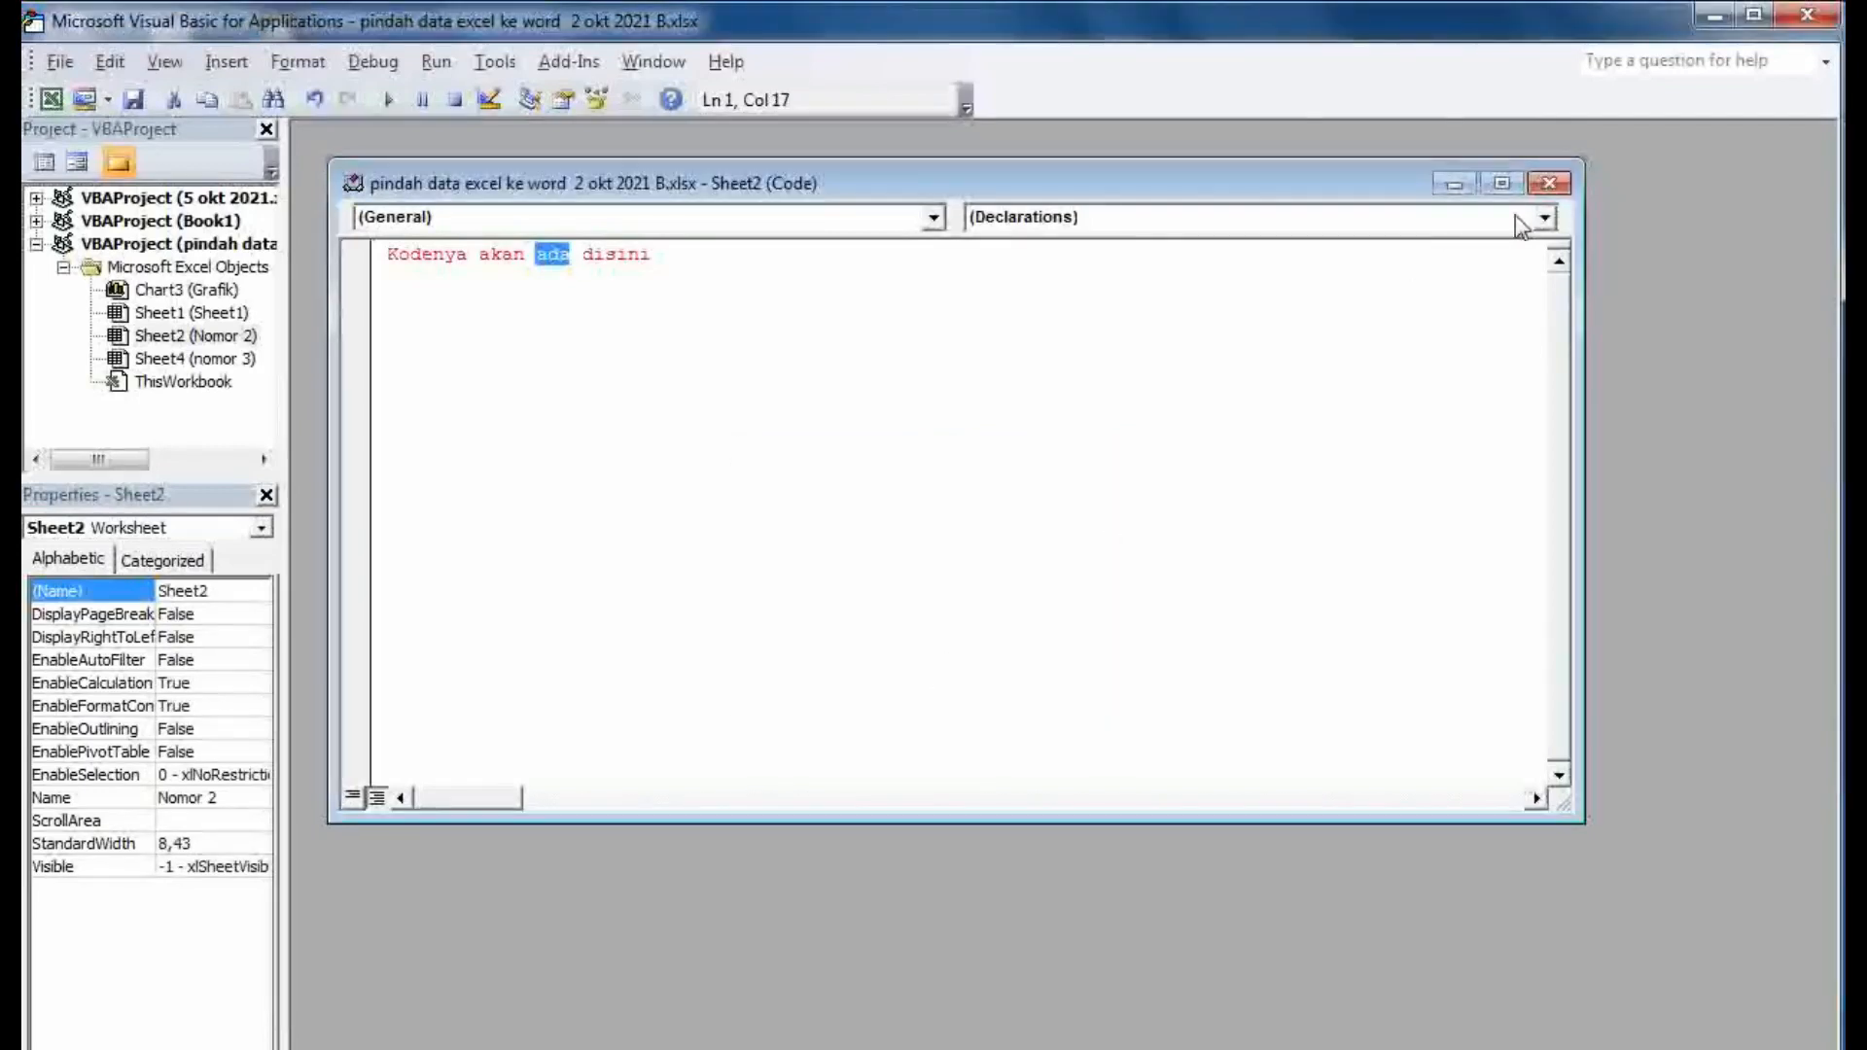
click(1548, 185)
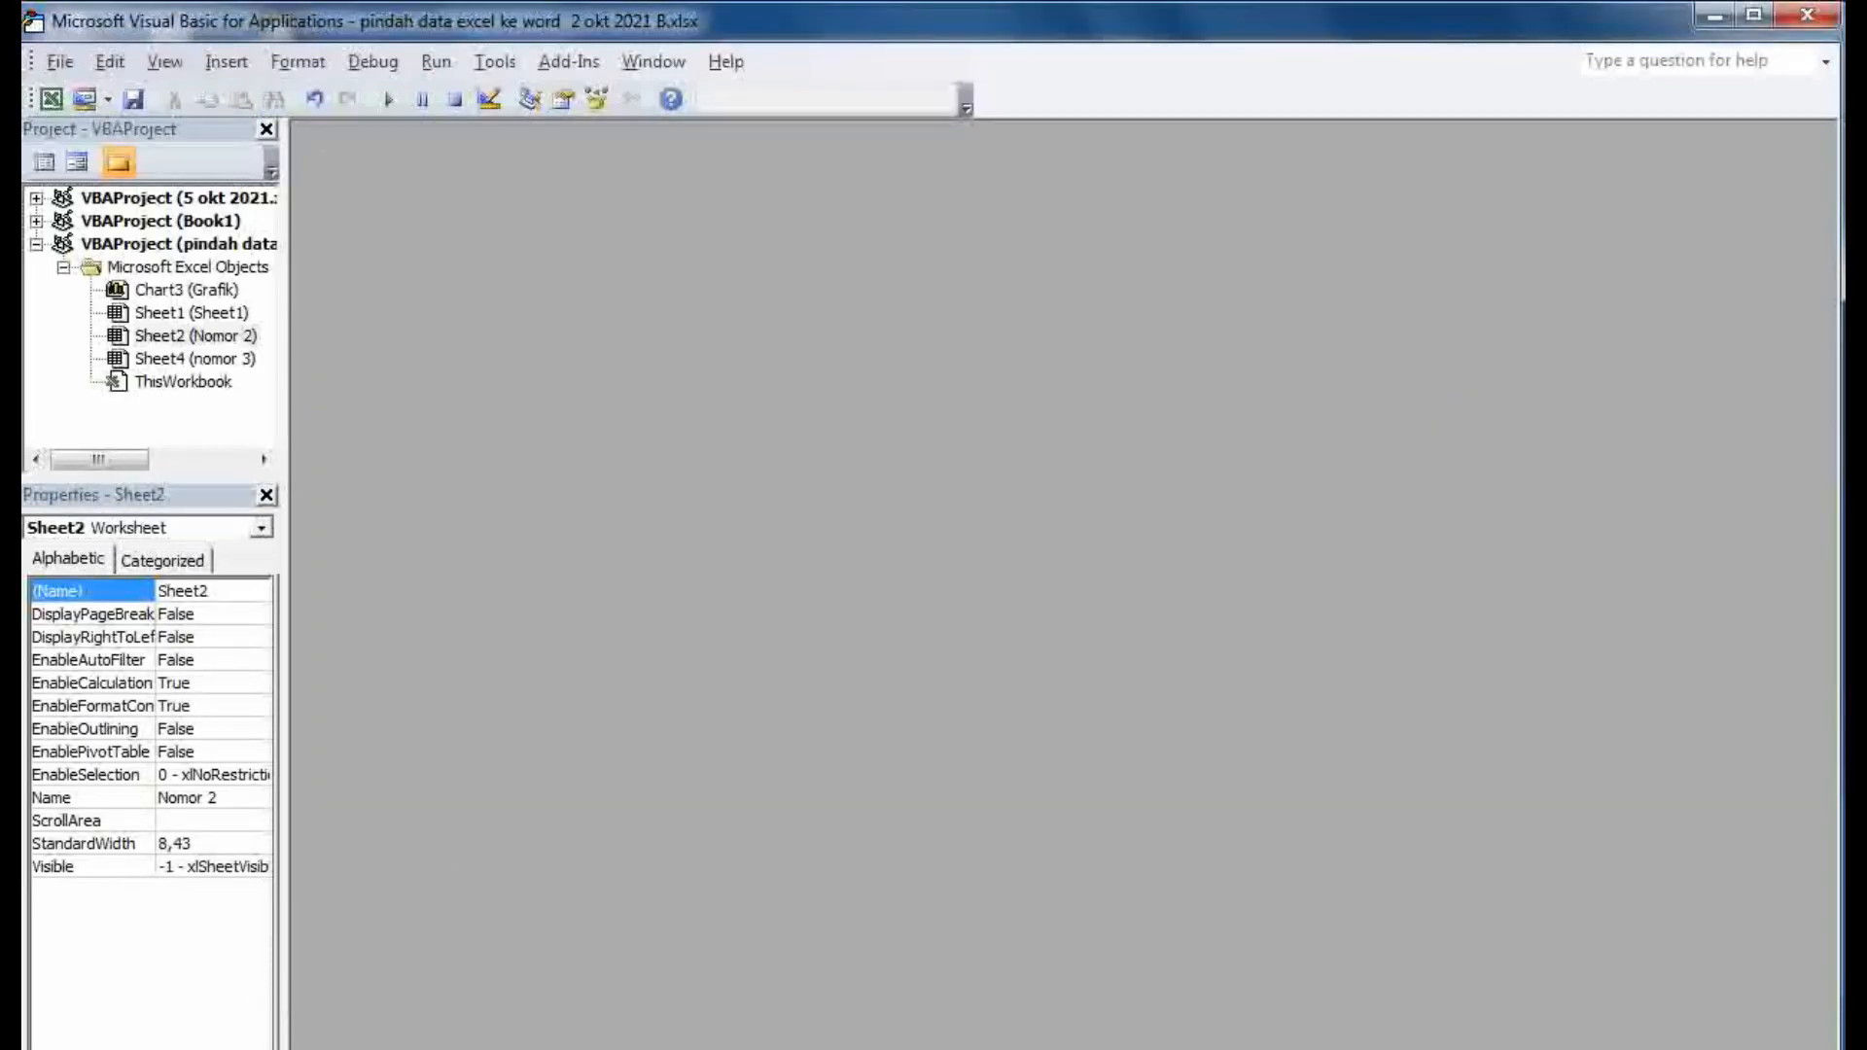
key(alt+Tab)
- Highlight the Protect Sheet line and its two options in the notes, then close the VBA Project Explorer
scroll(919, 867, down, 10)
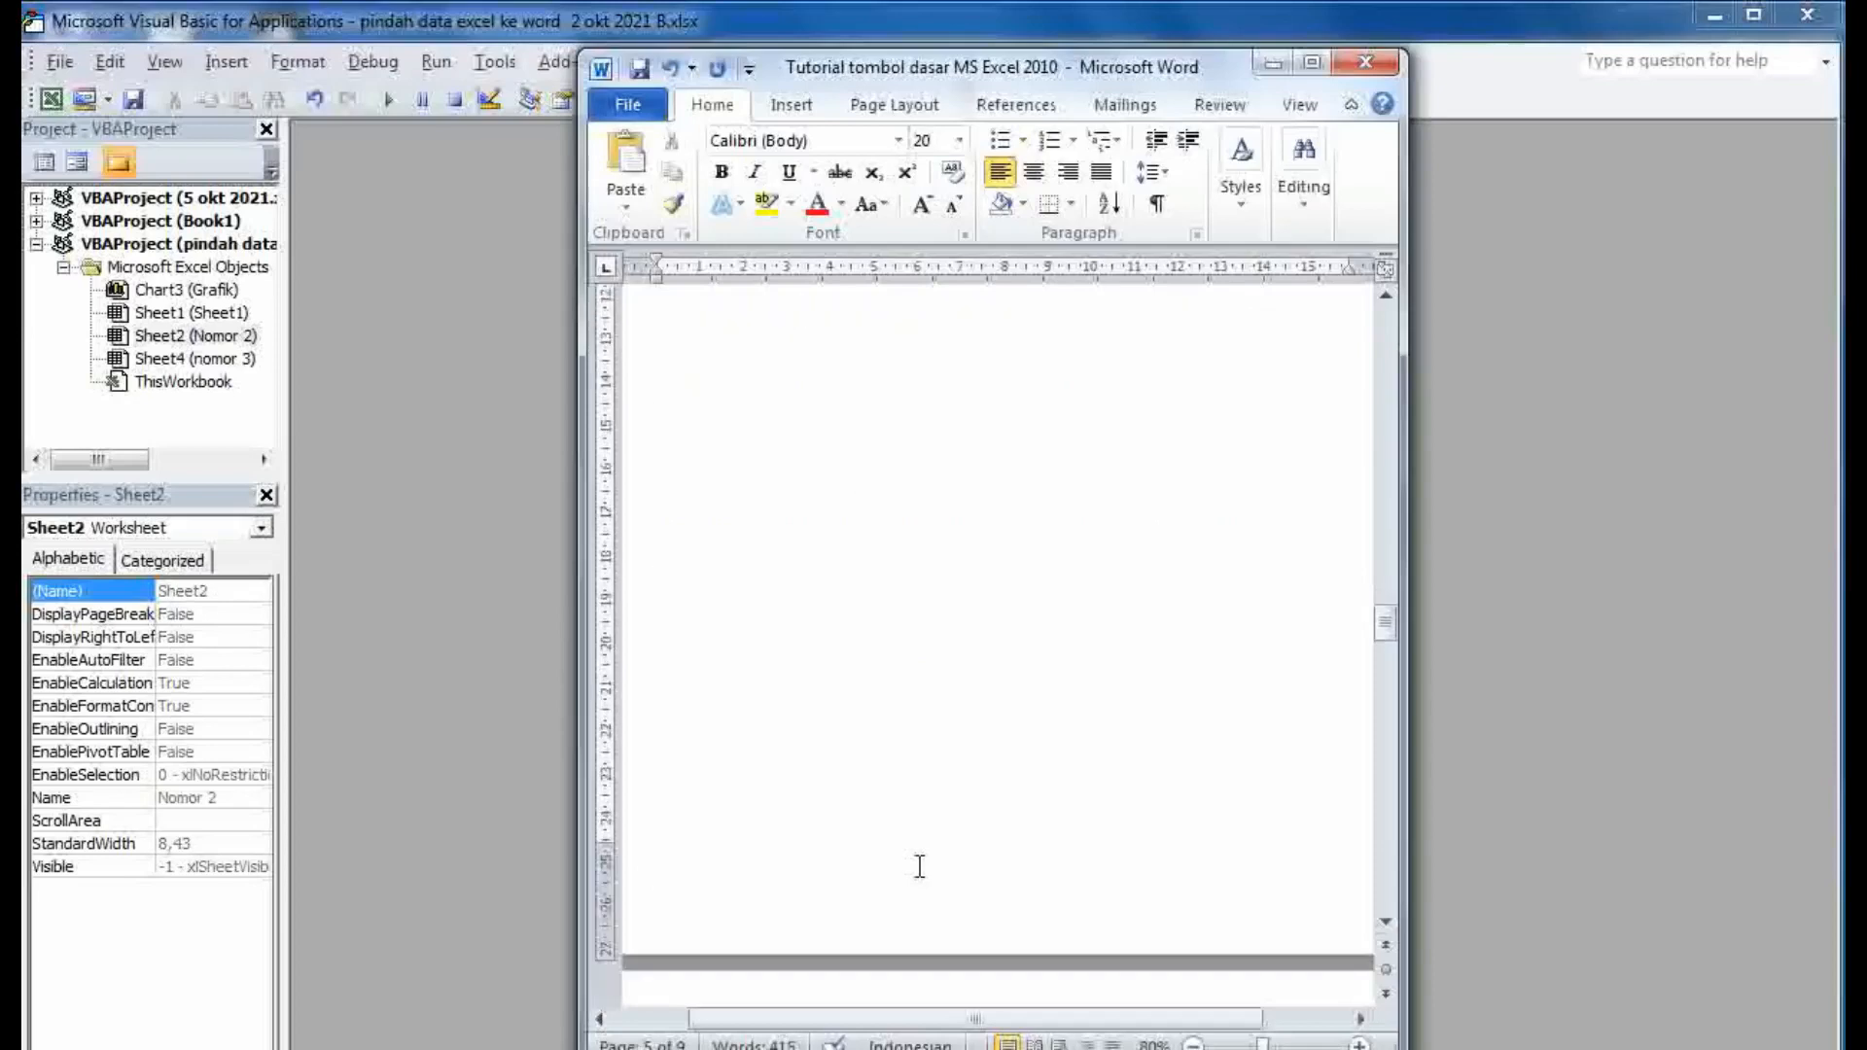
scroll(919, 866, down, 5)
click(1025, 671)
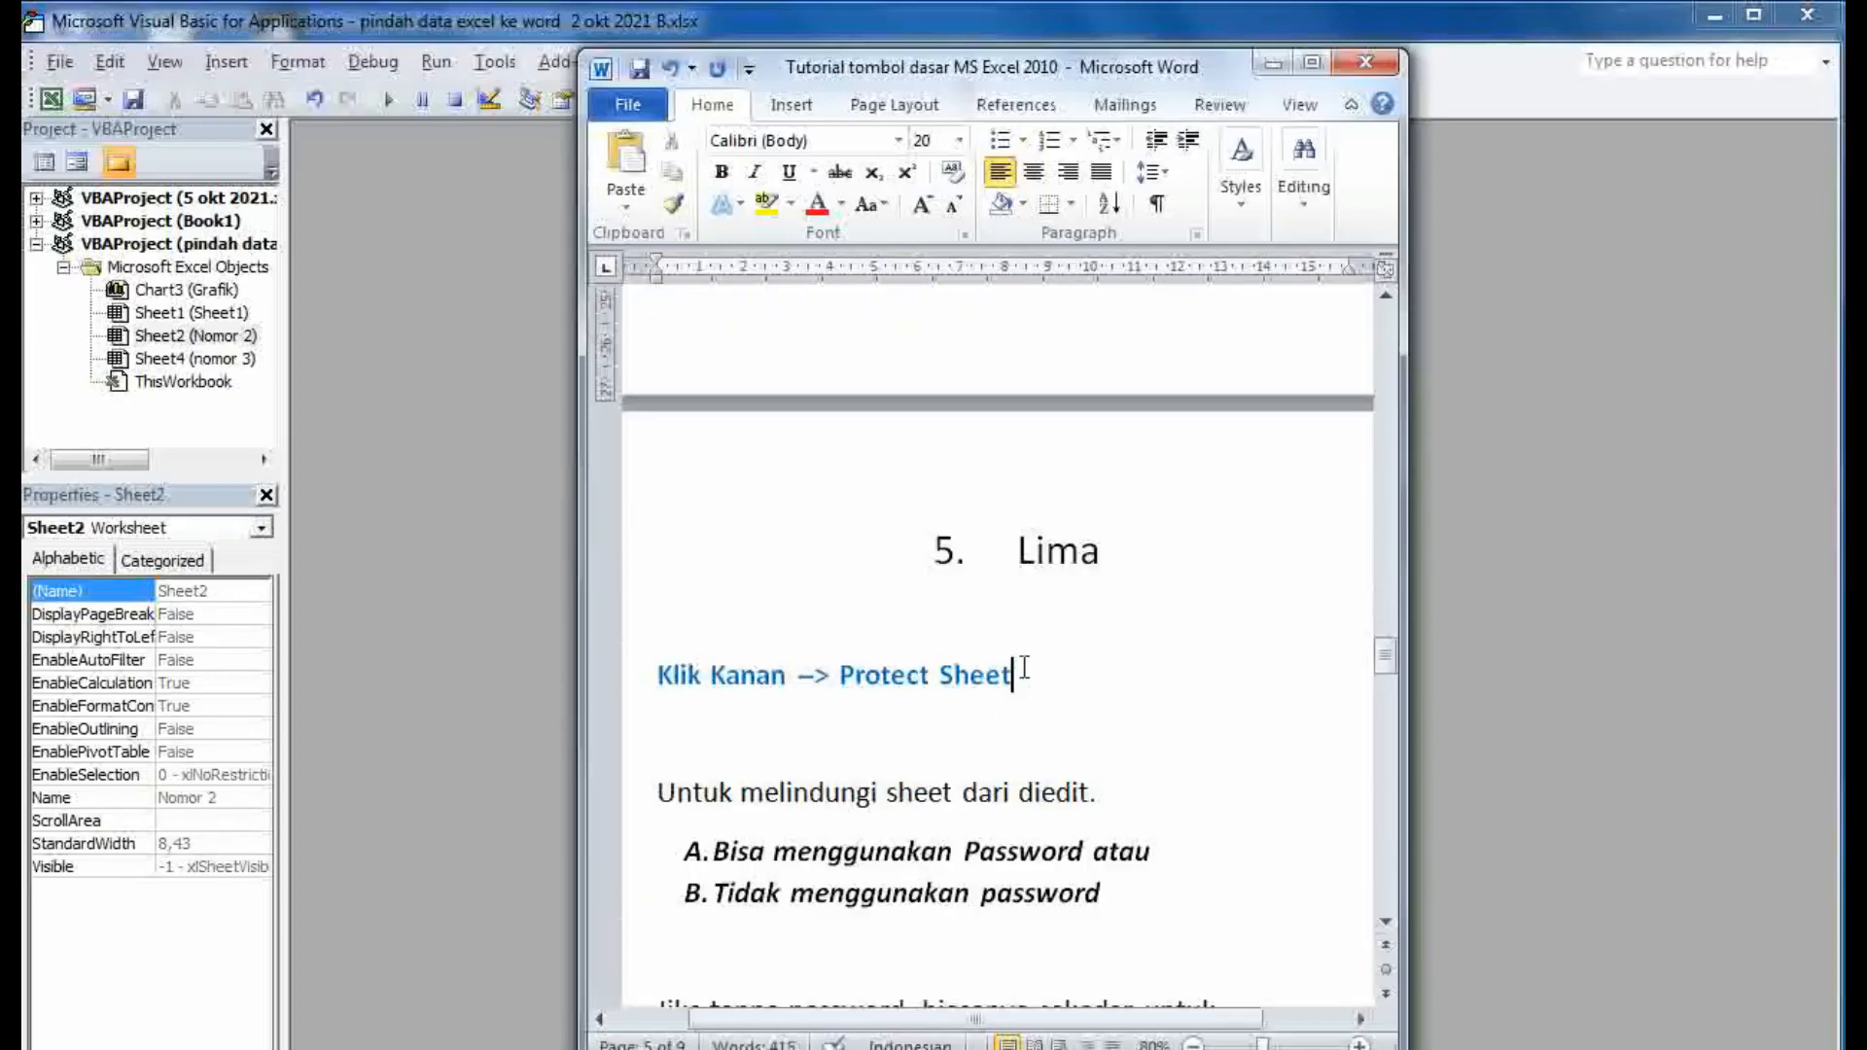
drag(1025, 671, 625, 667)
click(830, 742)
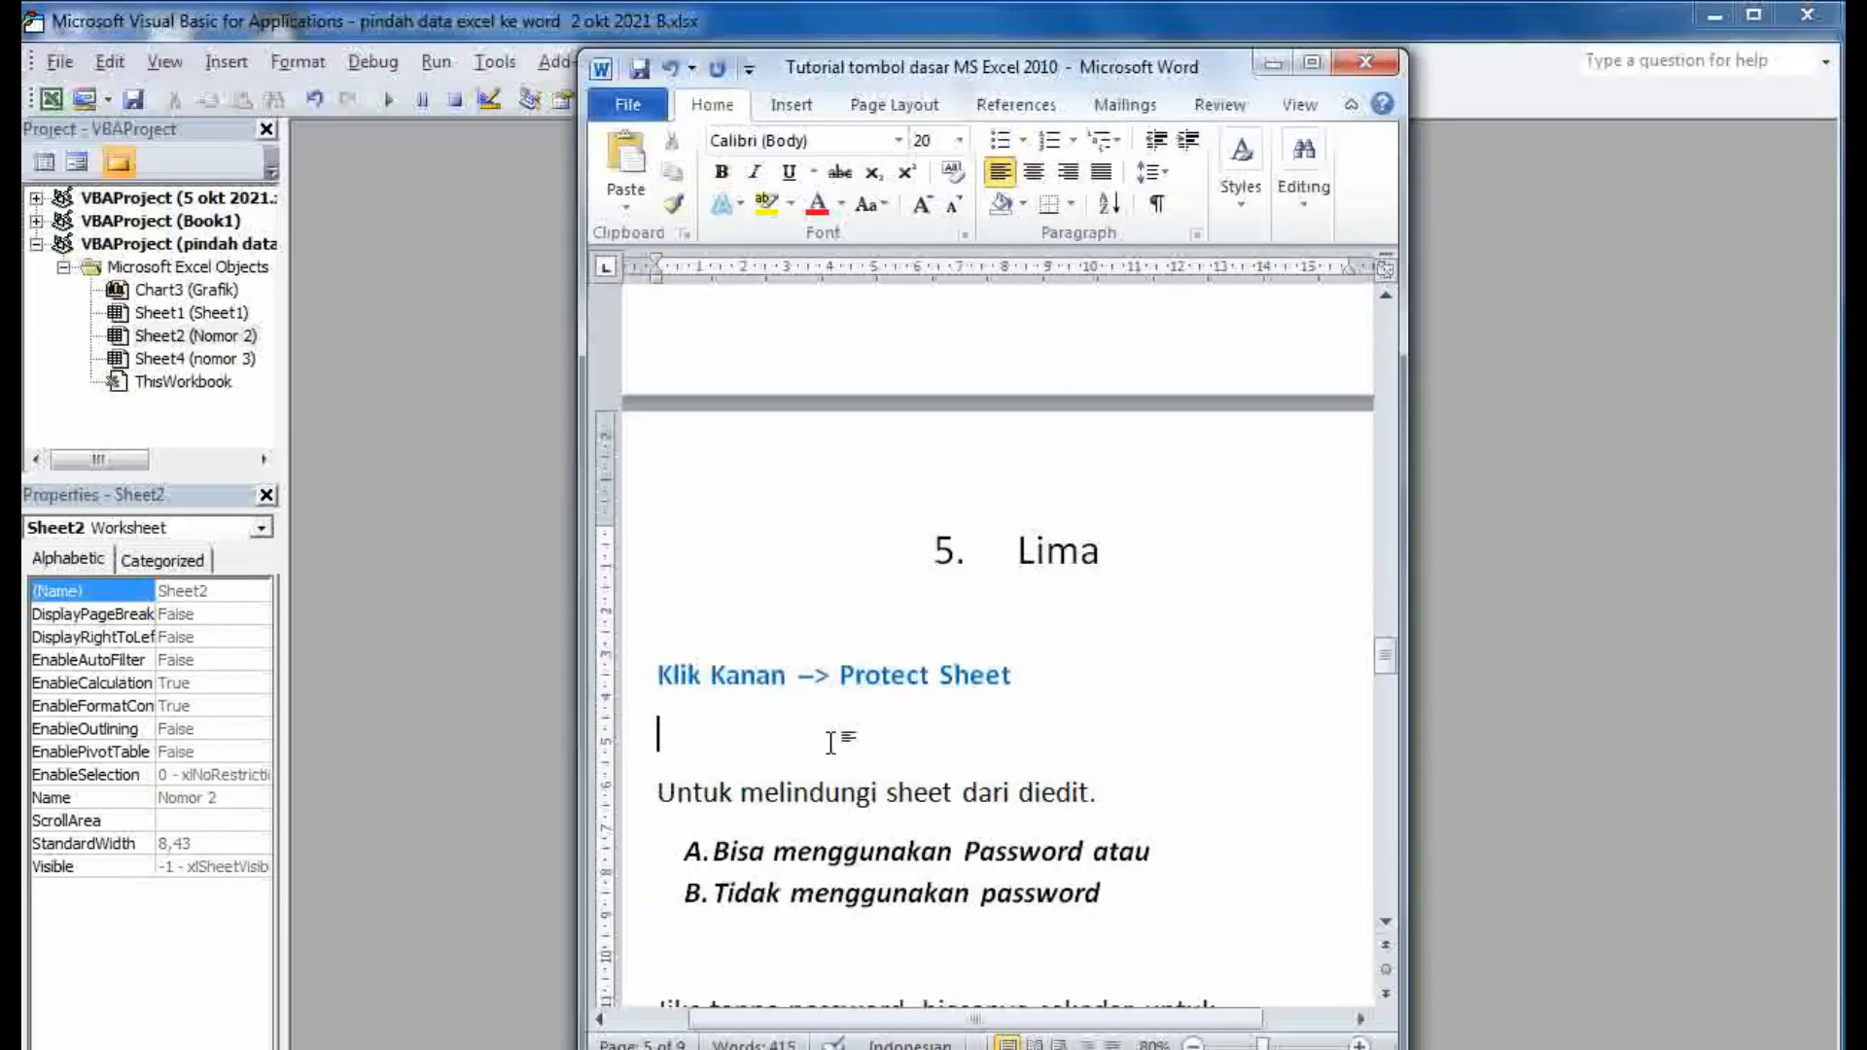
scroll(830, 742, down, 2)
drag(1147, 776, 709, 739)
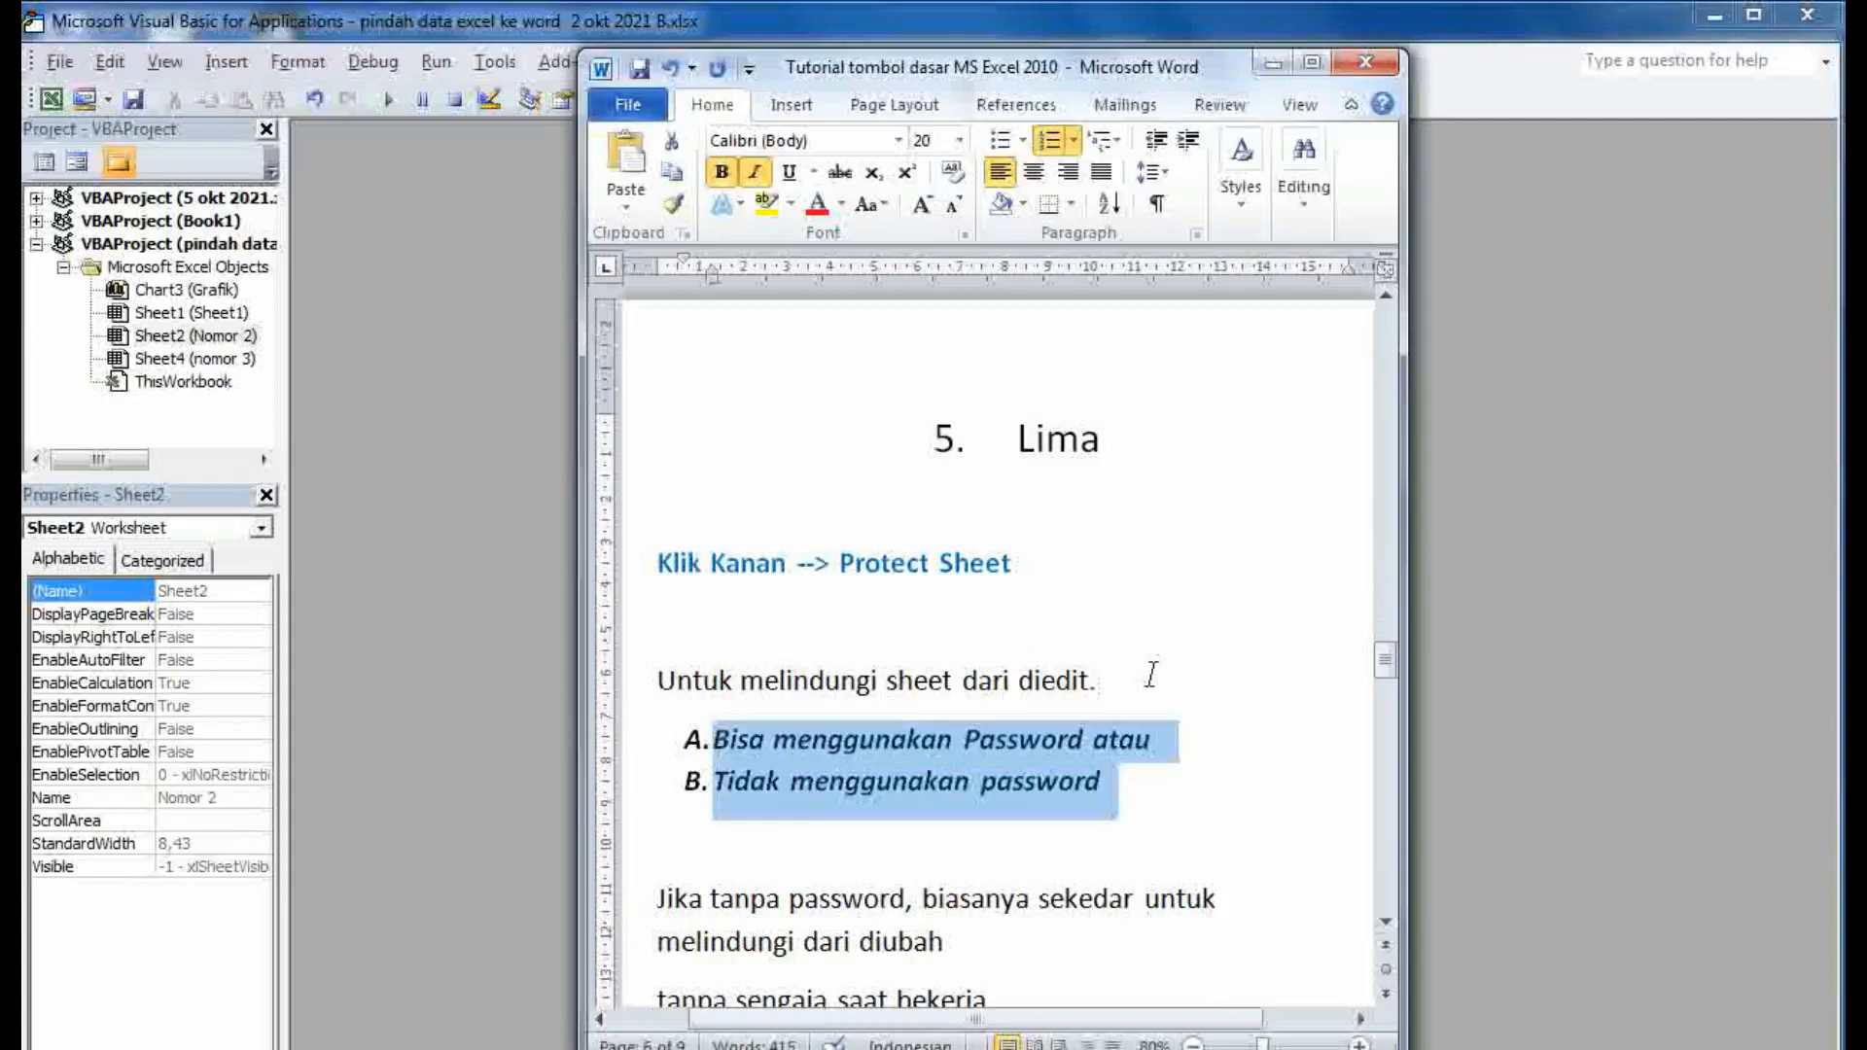
click(1194, 669)
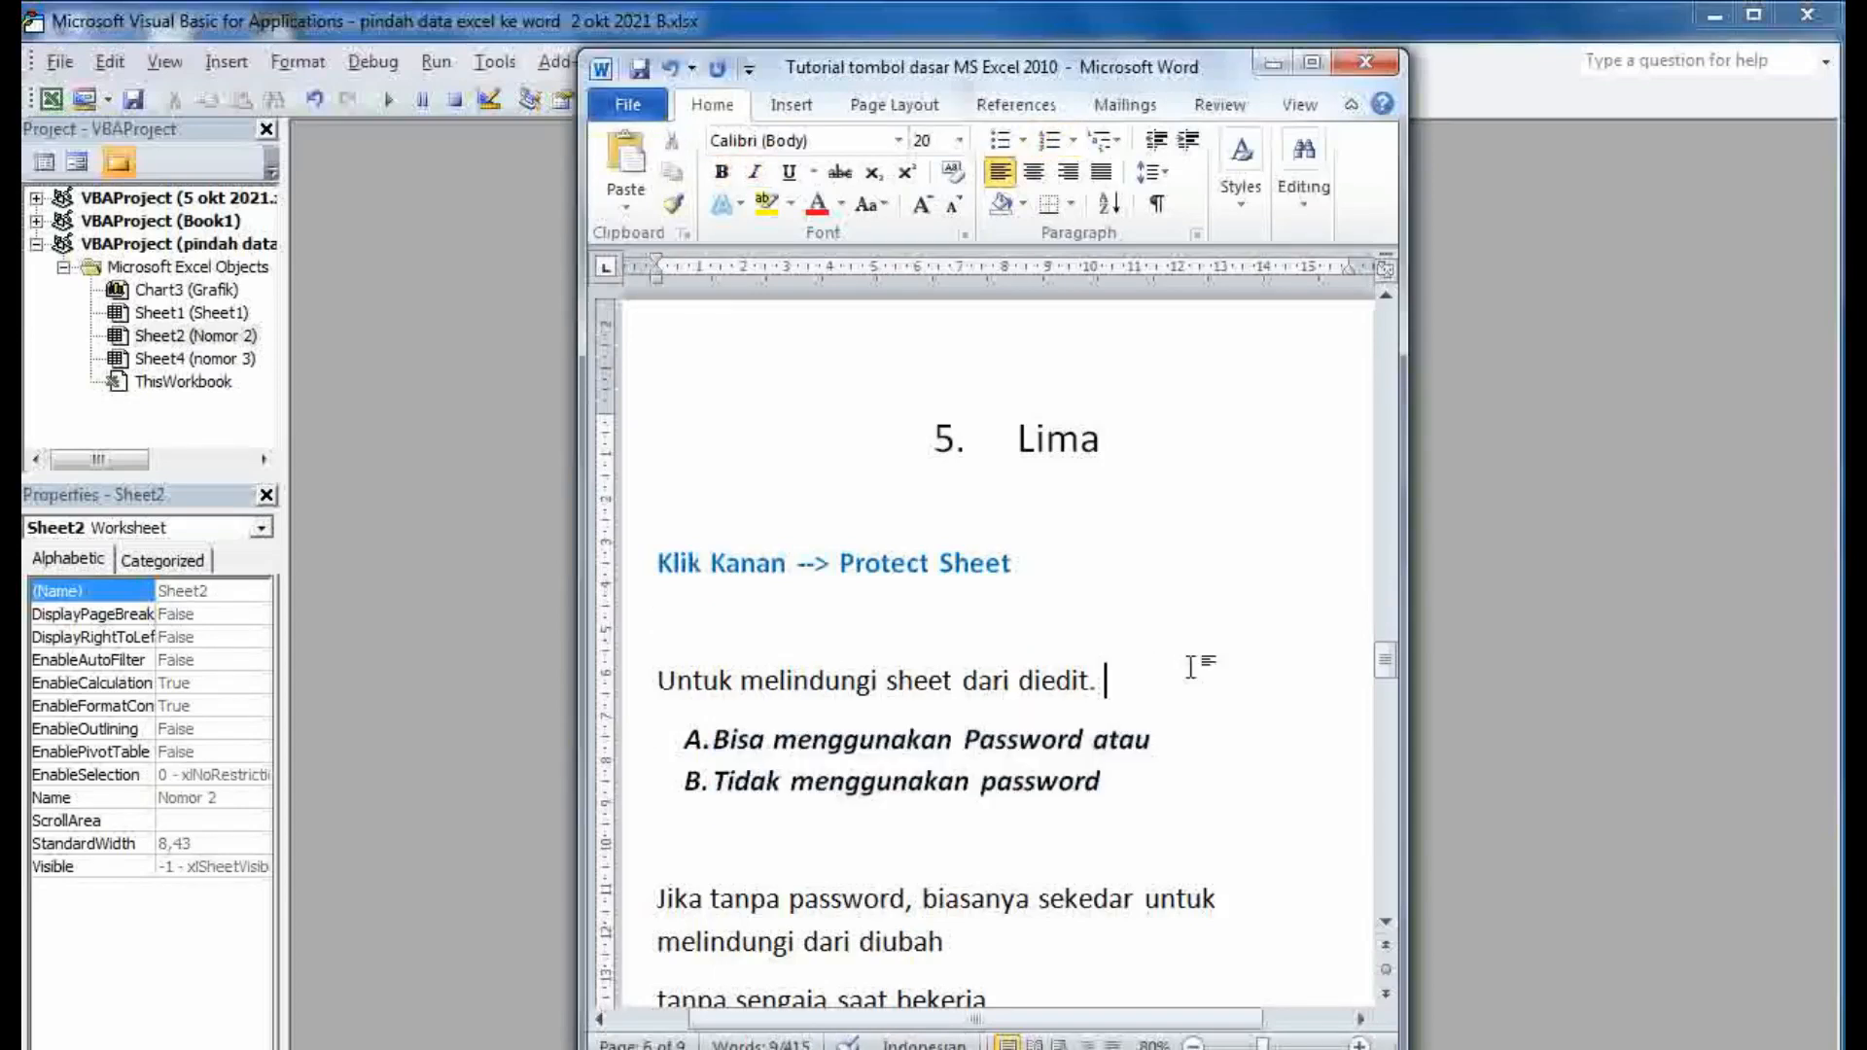
click(266, 128)
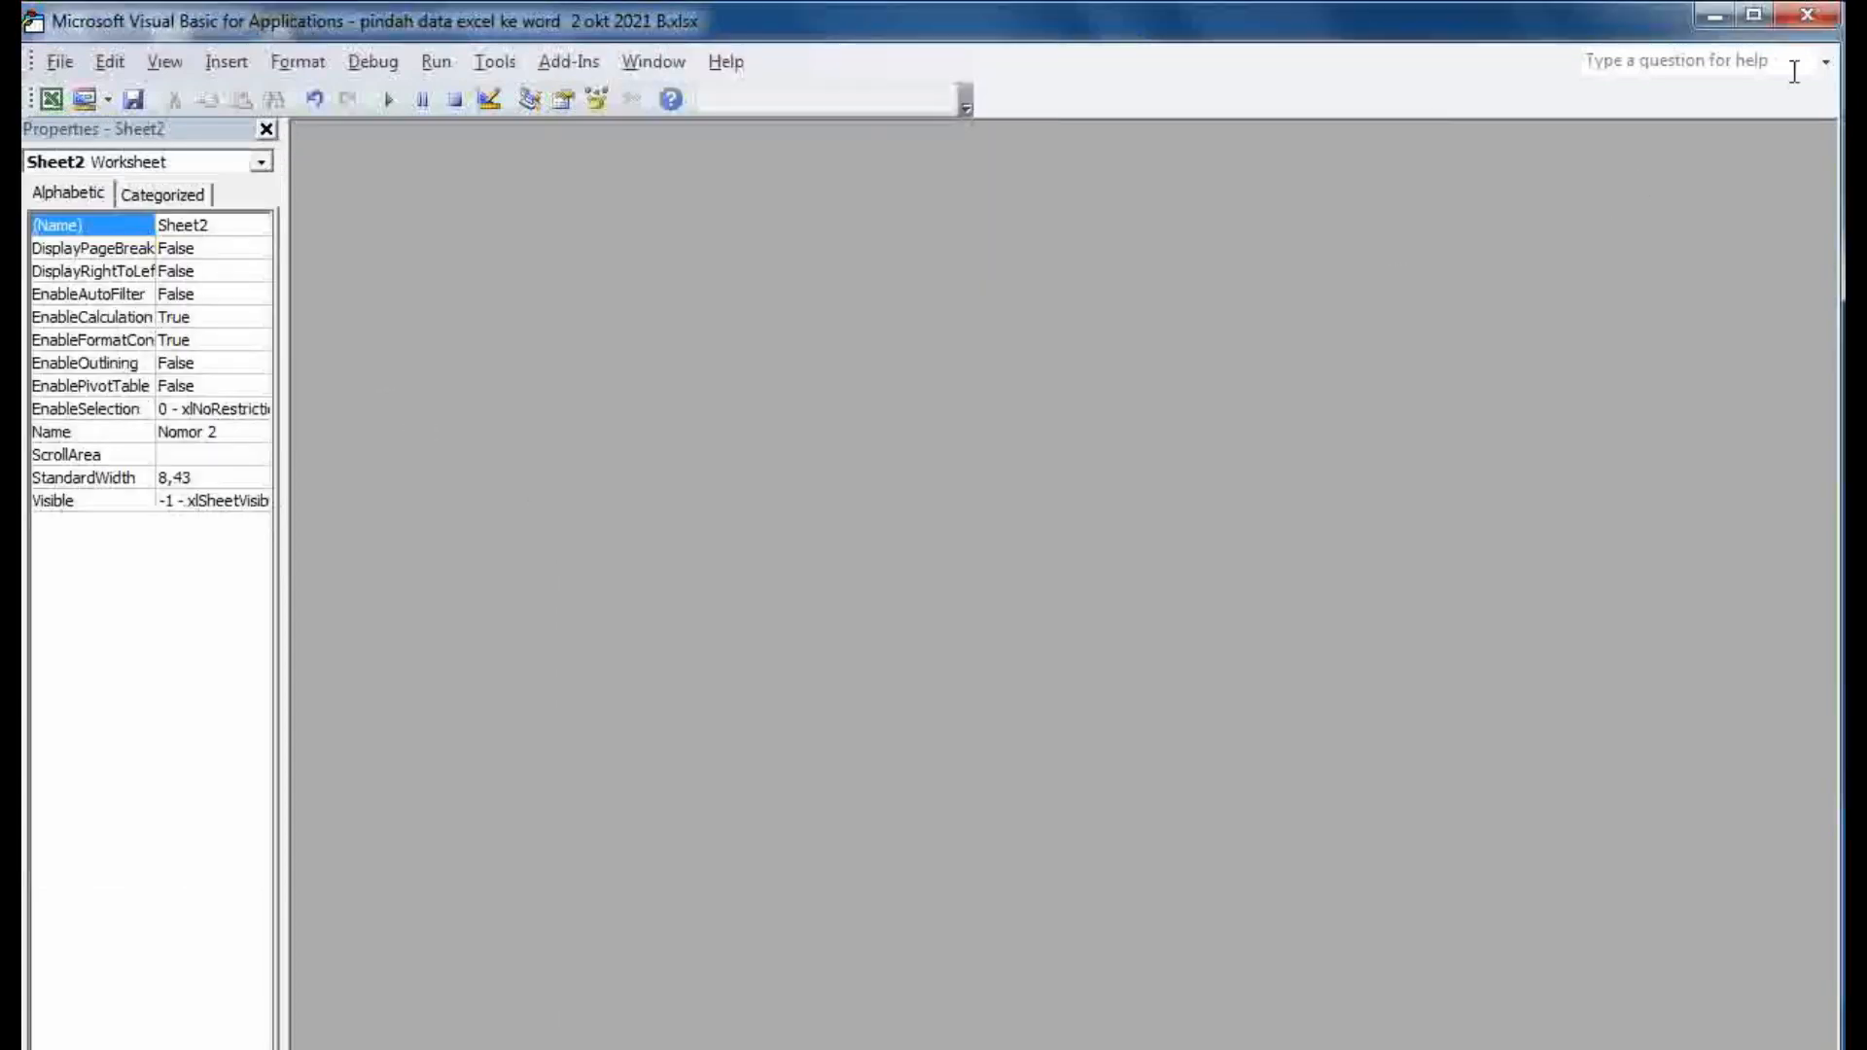
- Close the VBA editor and look through the Sheet1, Grafik and nomor 3 sheets
click(1807, 14)
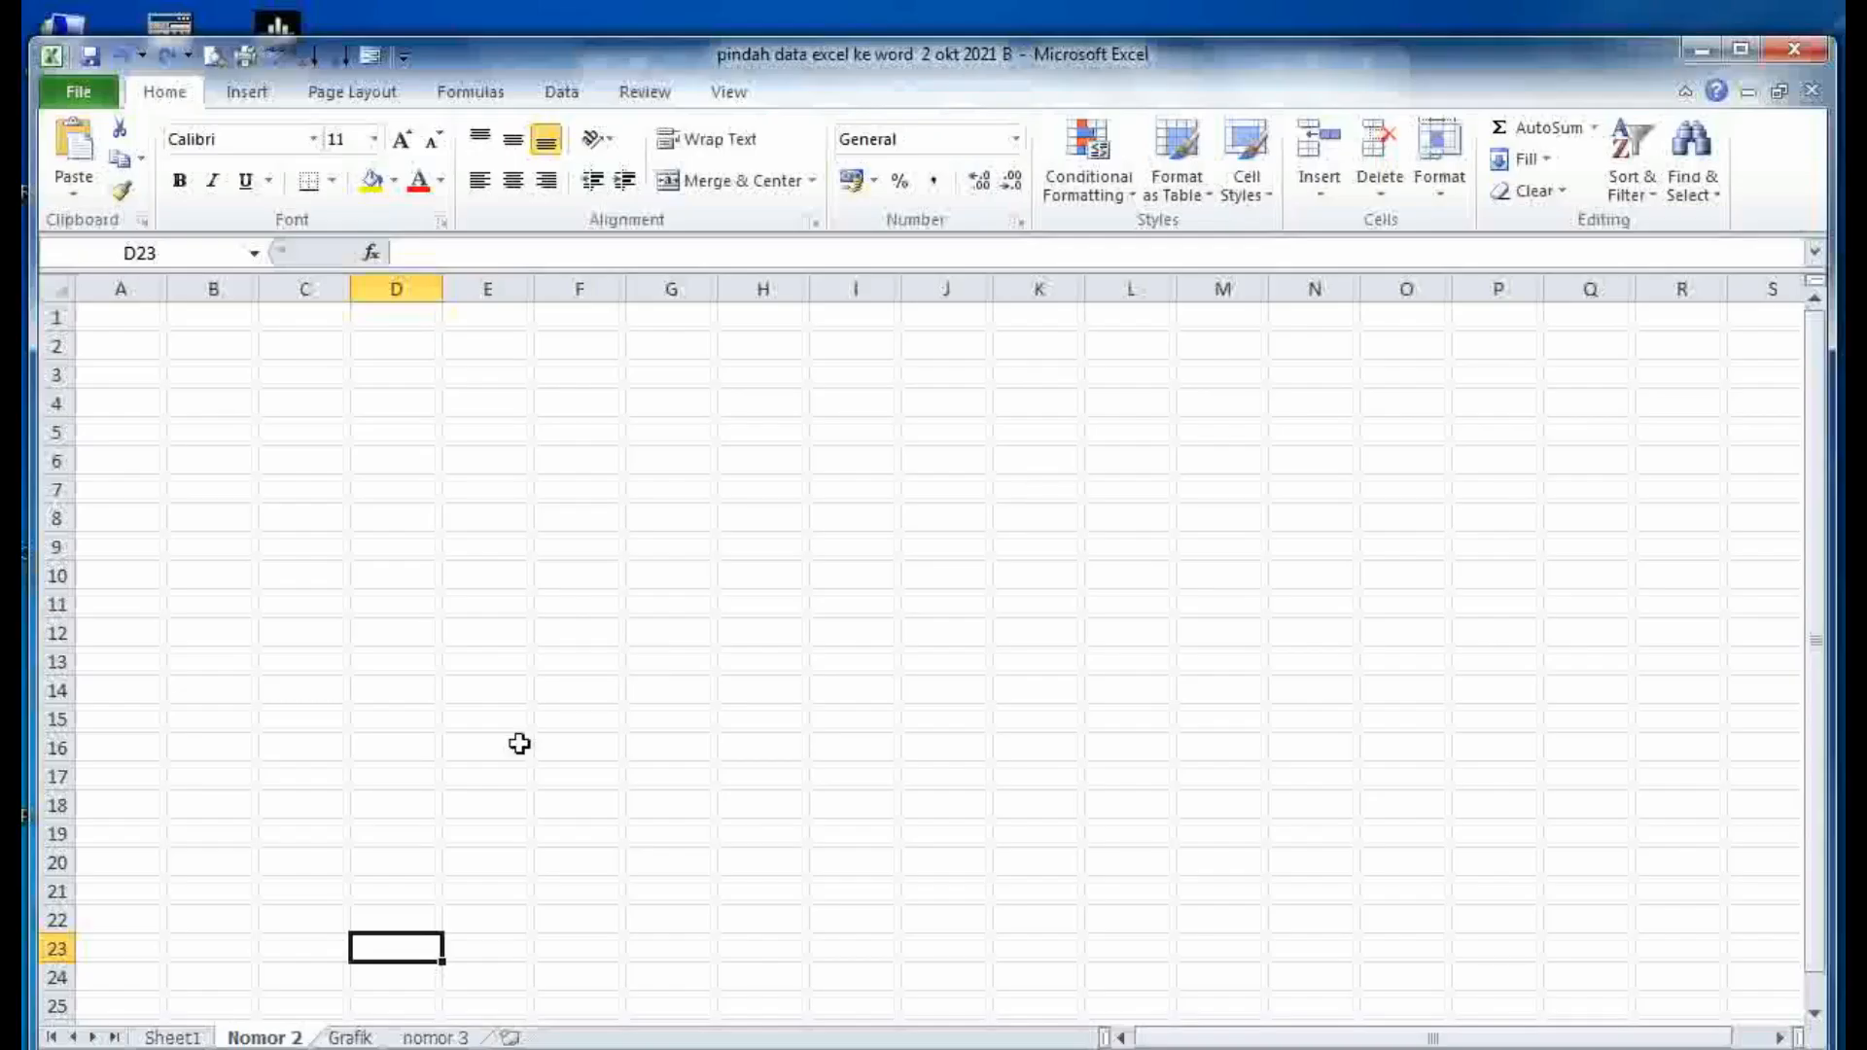
click(184, 1039)
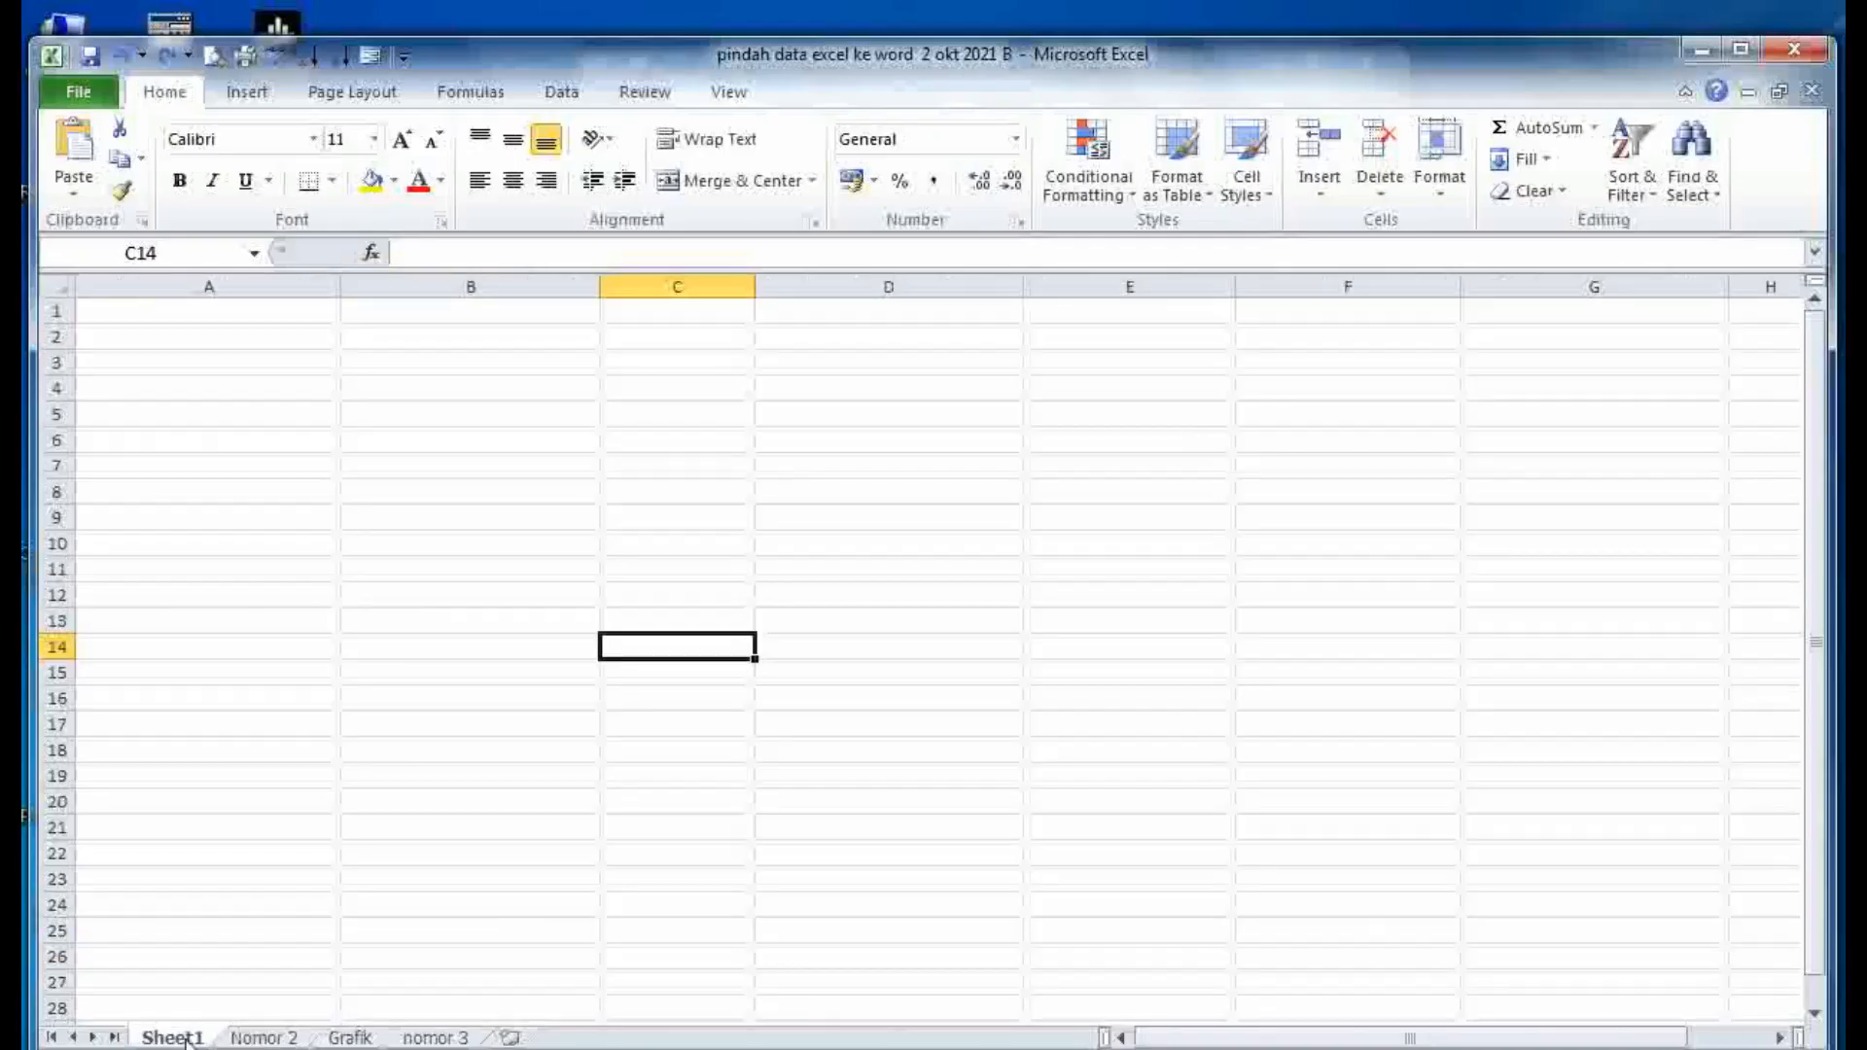
click(333, 1039)
click(428, 1039)
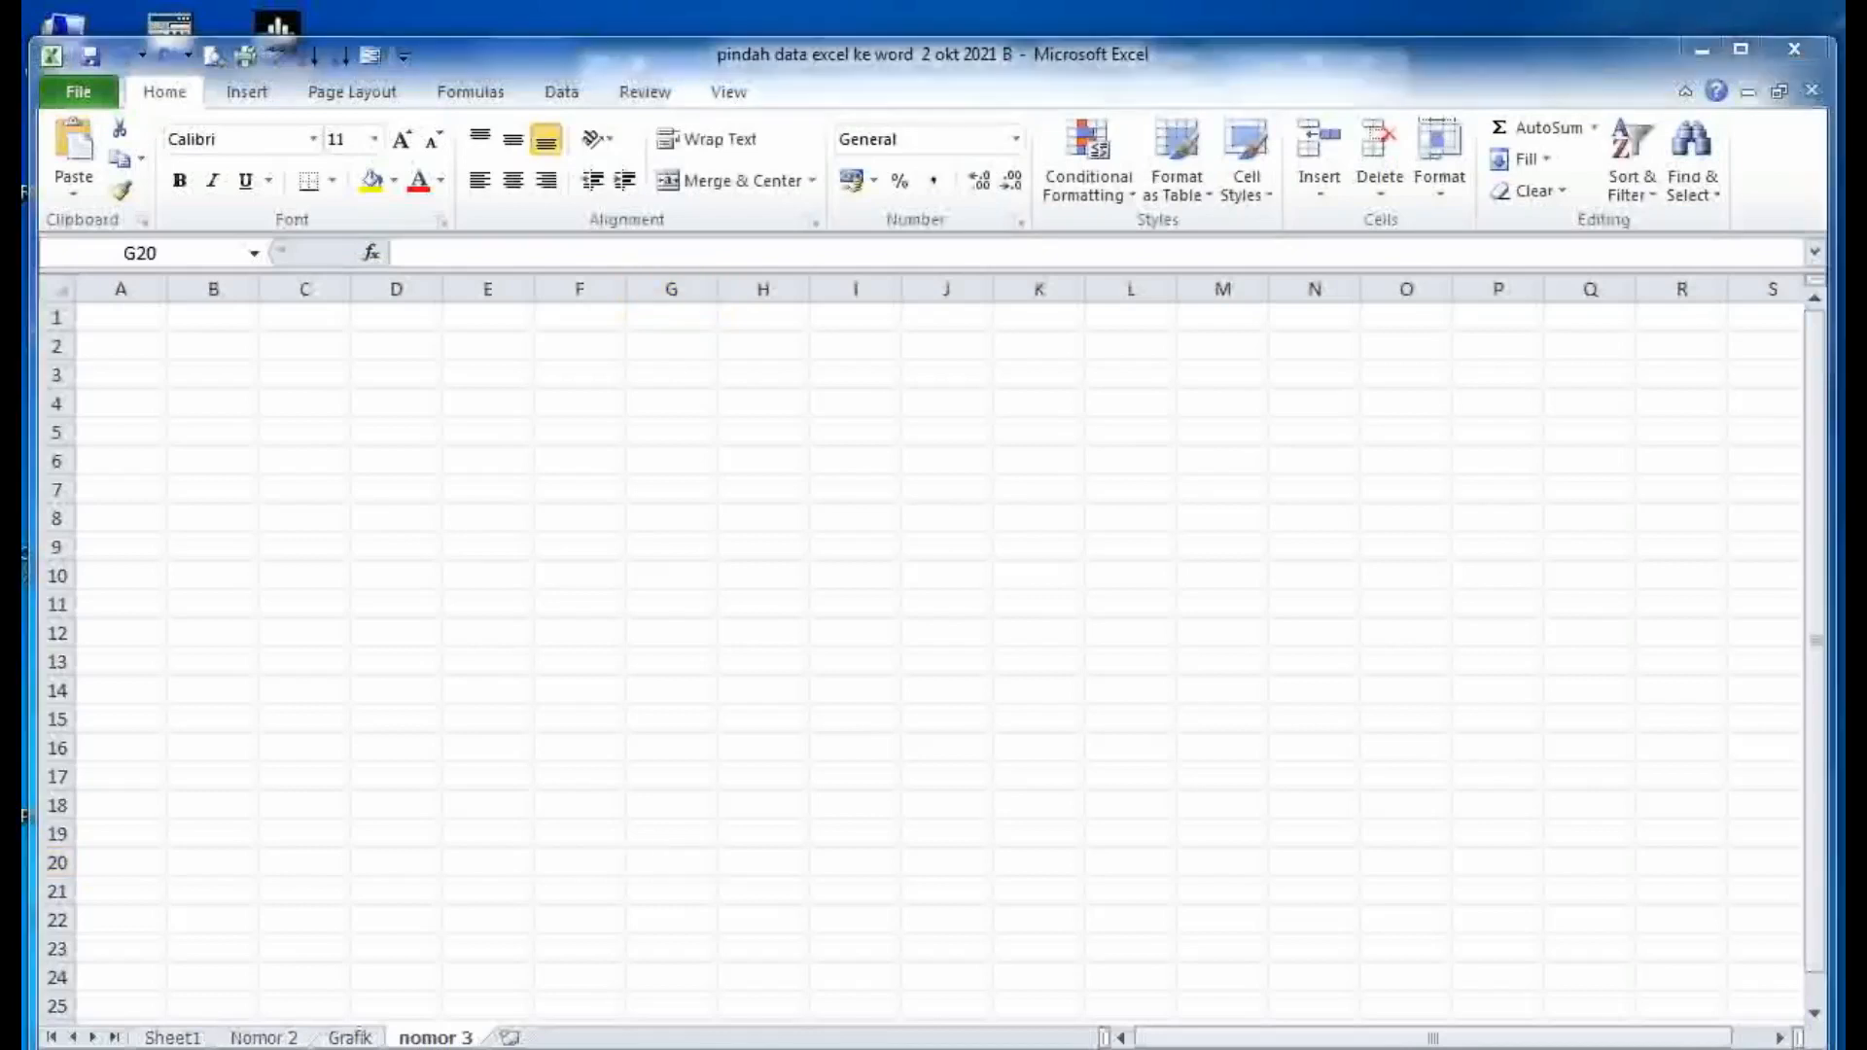
- Show Book1, highlight the Protect Sheet heading in Word, then return to Book1
mouse_move(509, 1047)
click(820, 990)
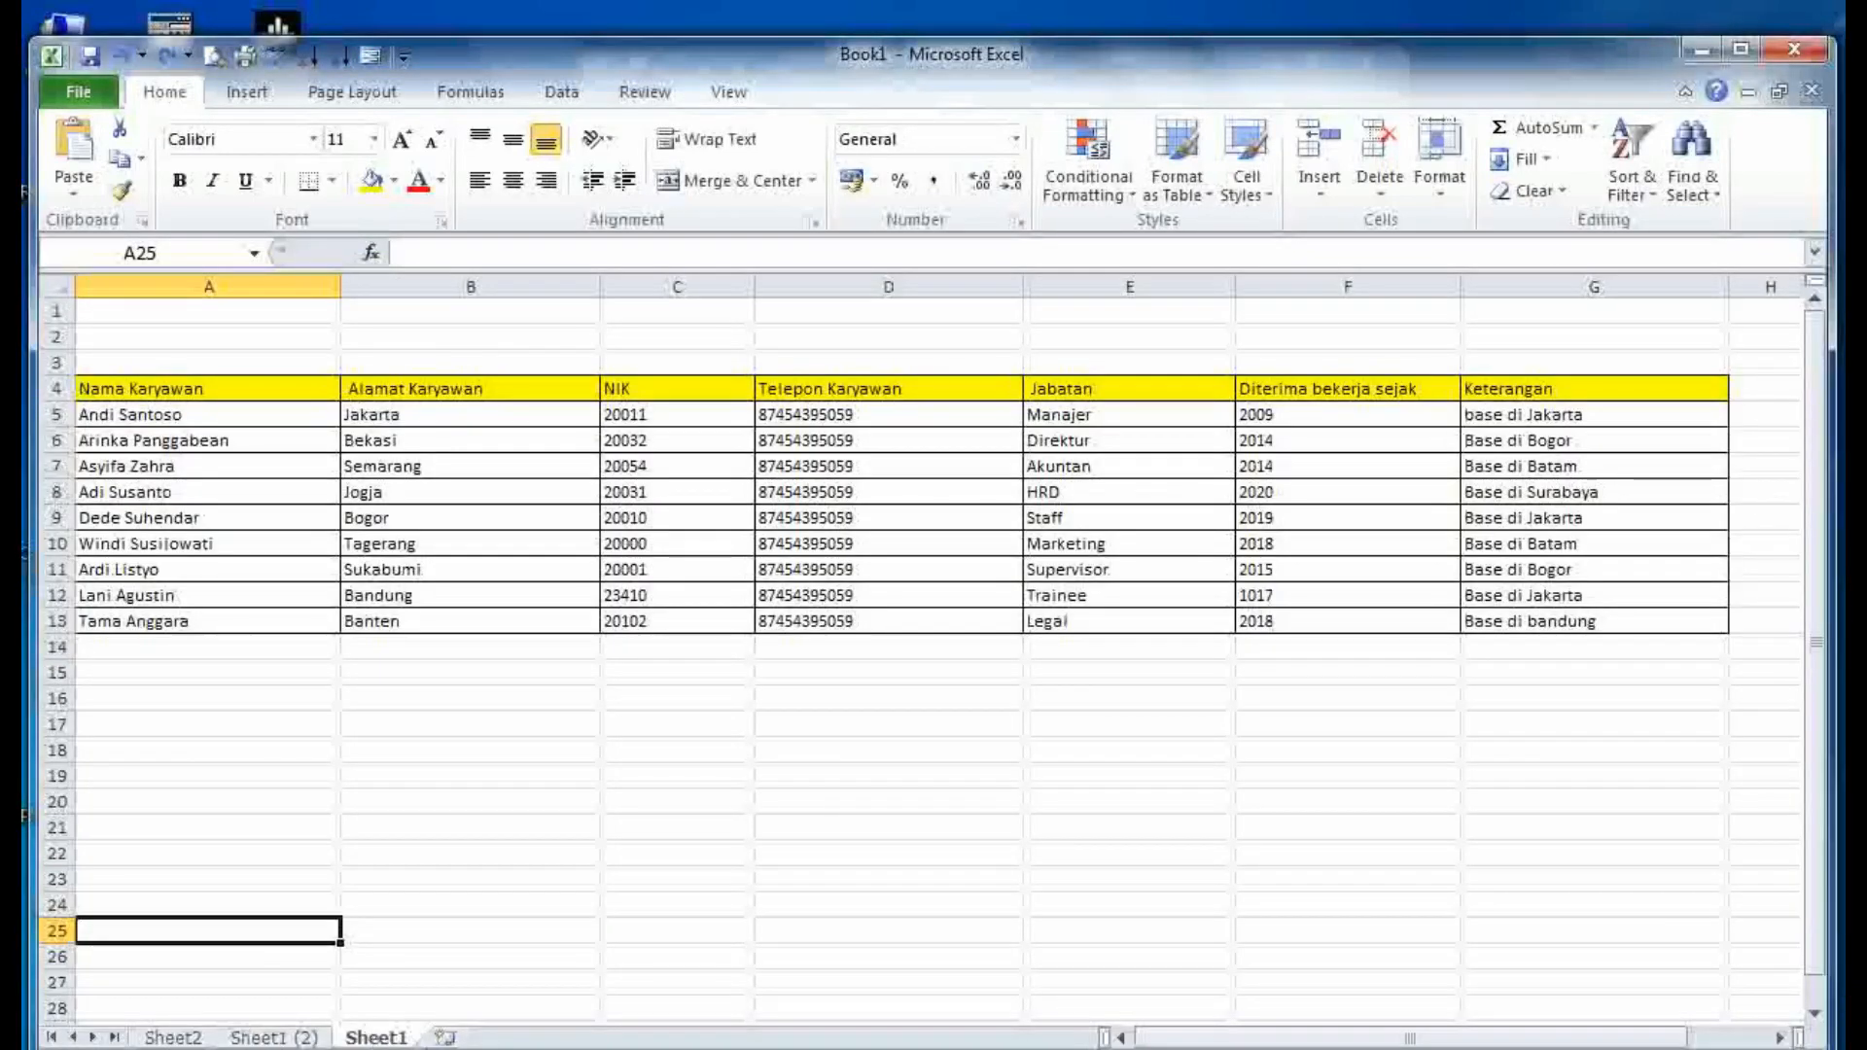
click(584, 1048)
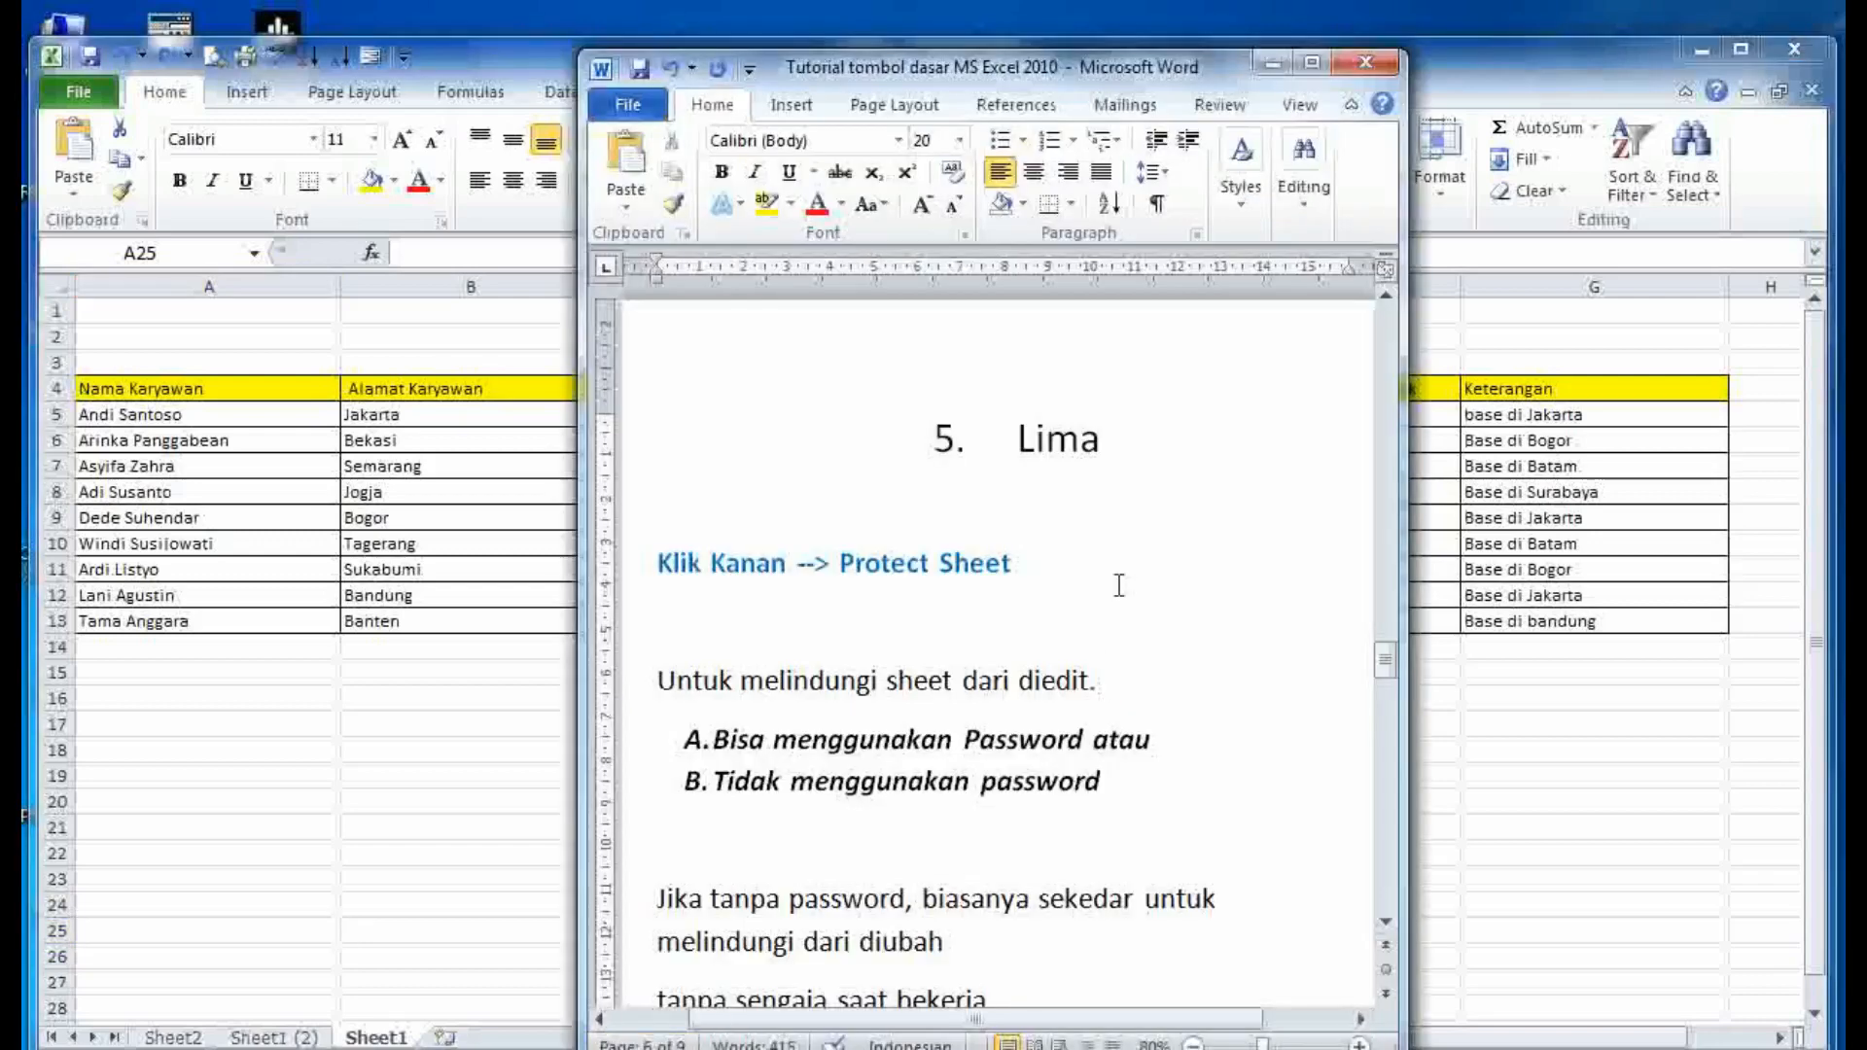
drag(1141, 548, 659, 592)
click(666, 620)
click(488, 835)
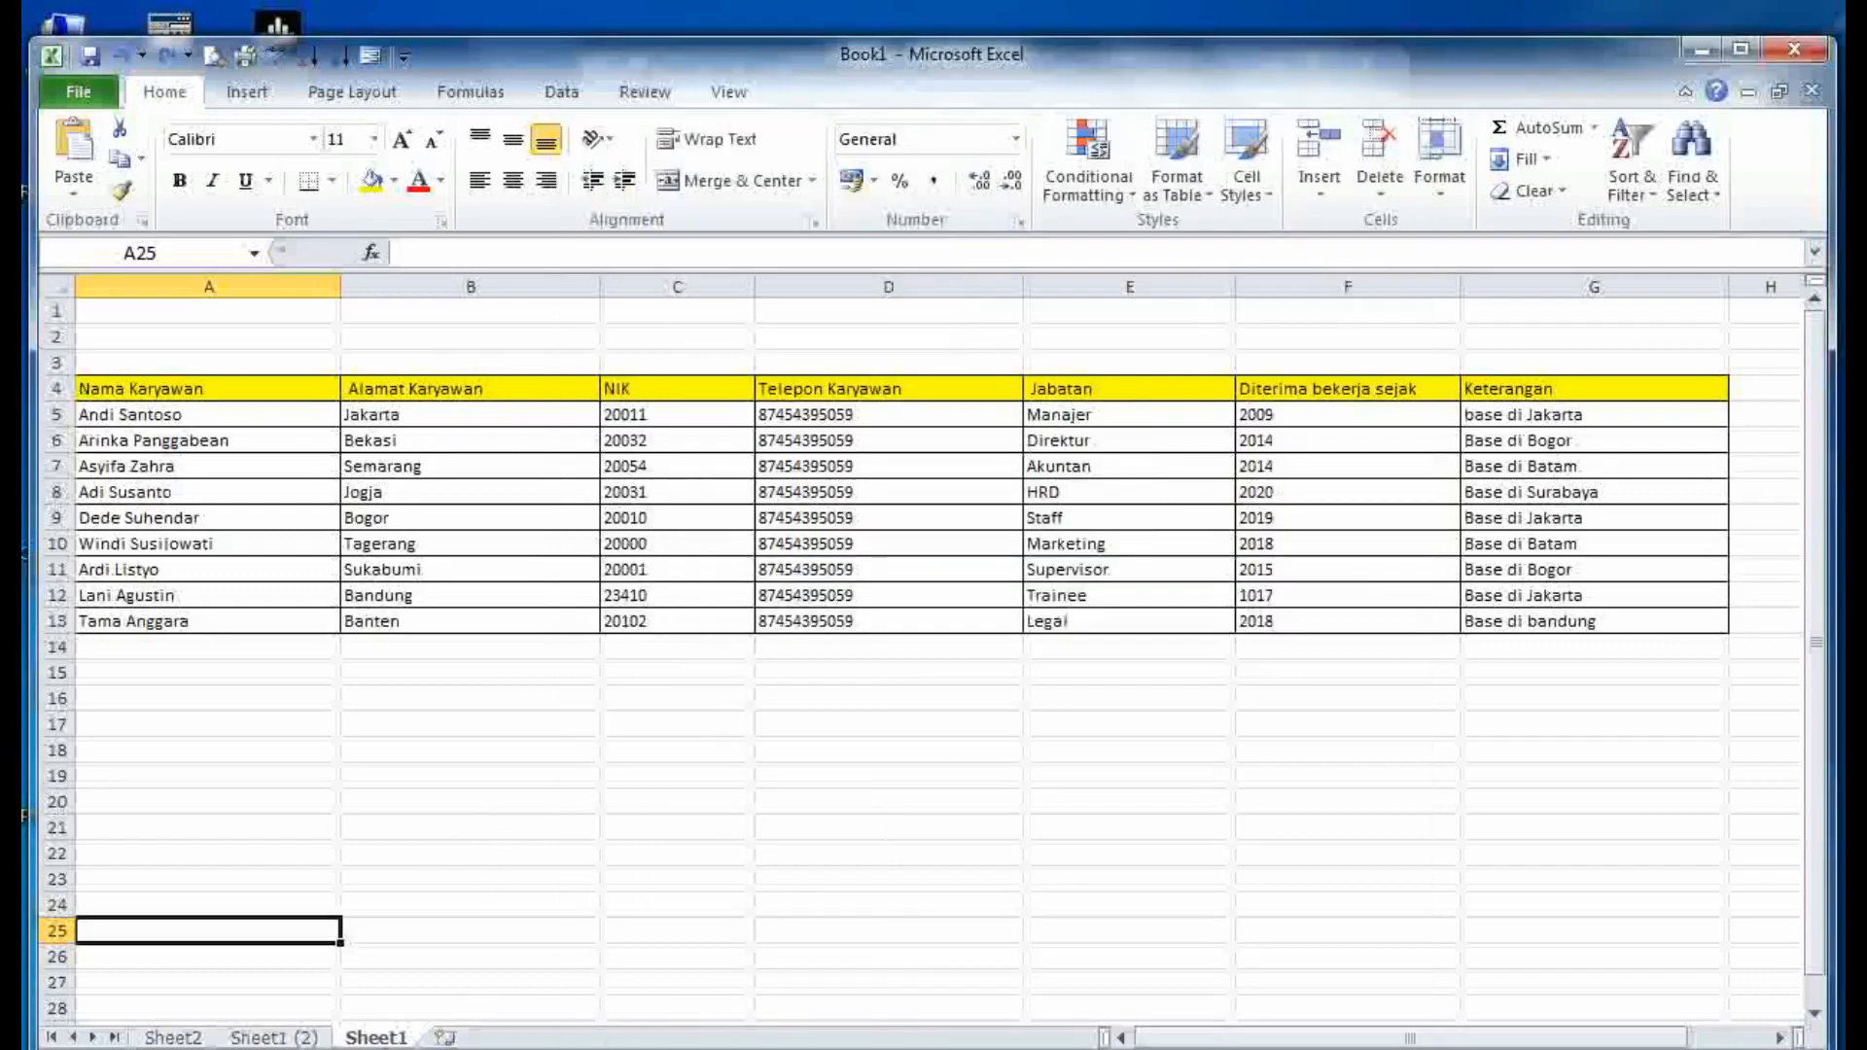
- Protect Sheet1 with no password, then confirm that editing cell D10 is refused
right_click(378, 1038)
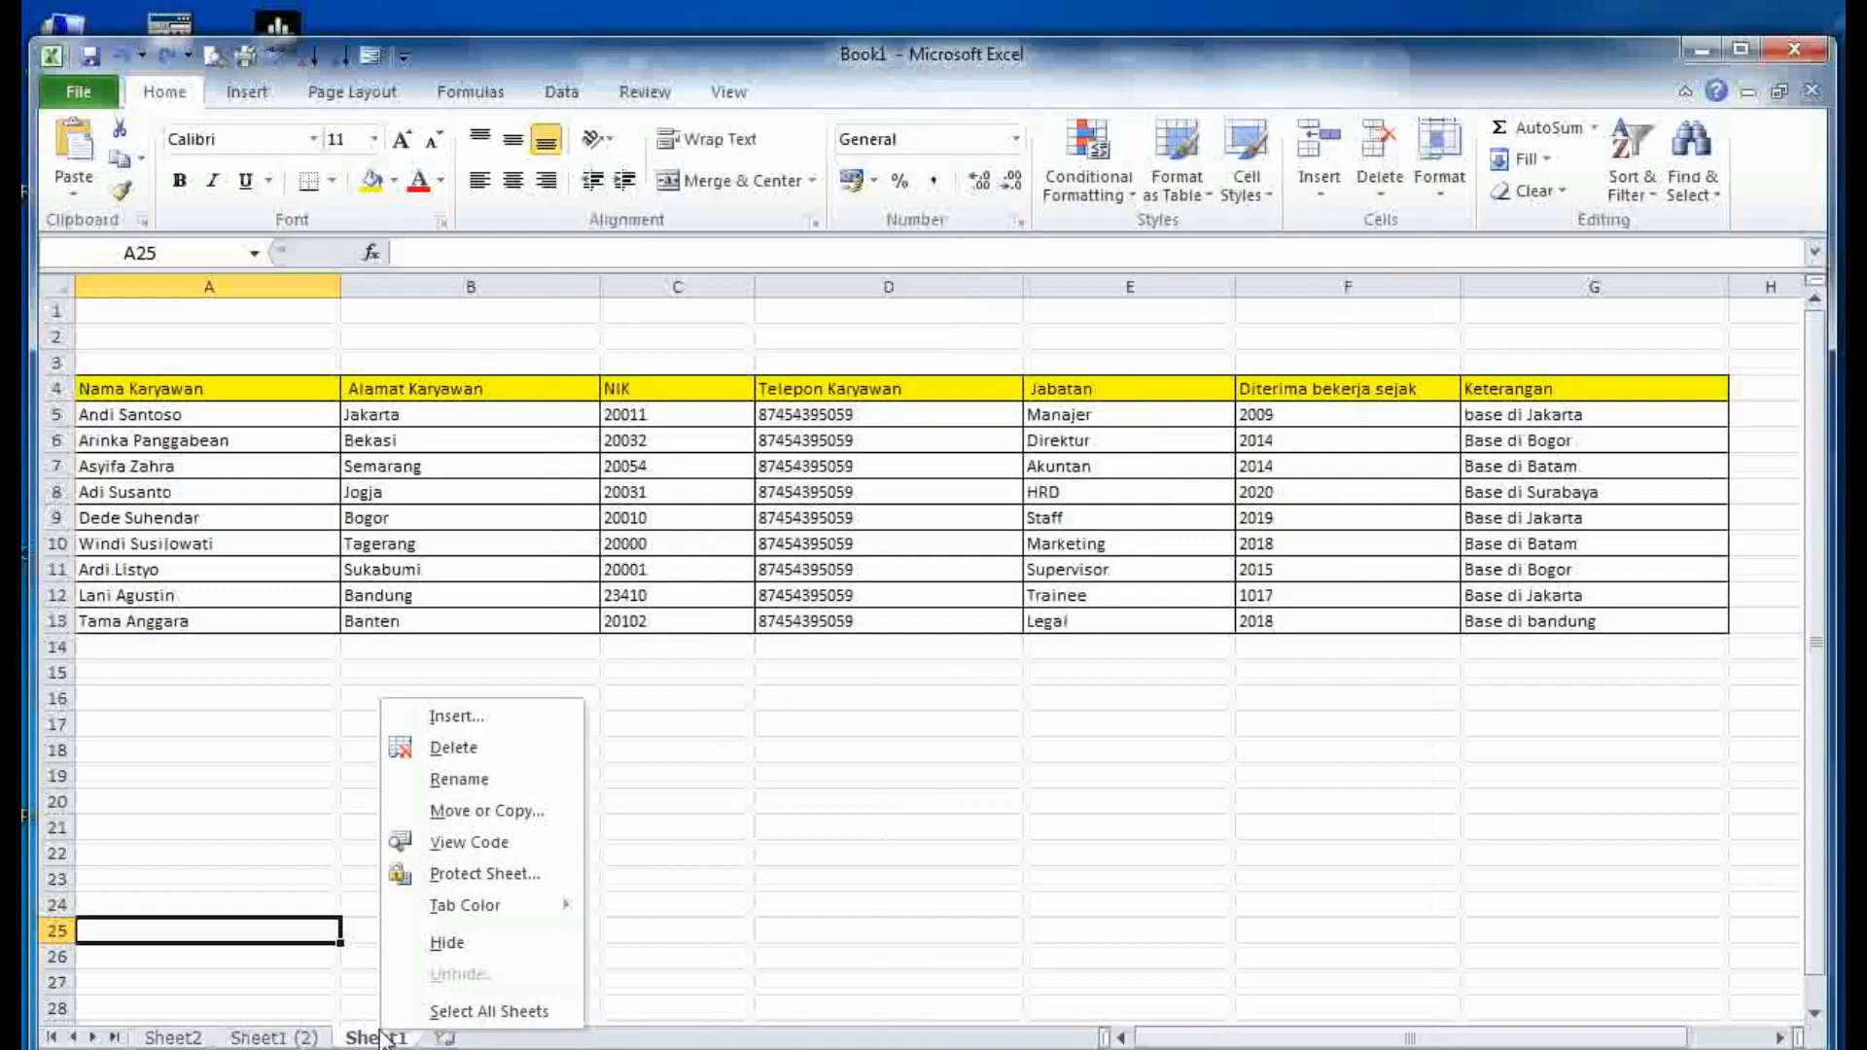
click(473, 877)
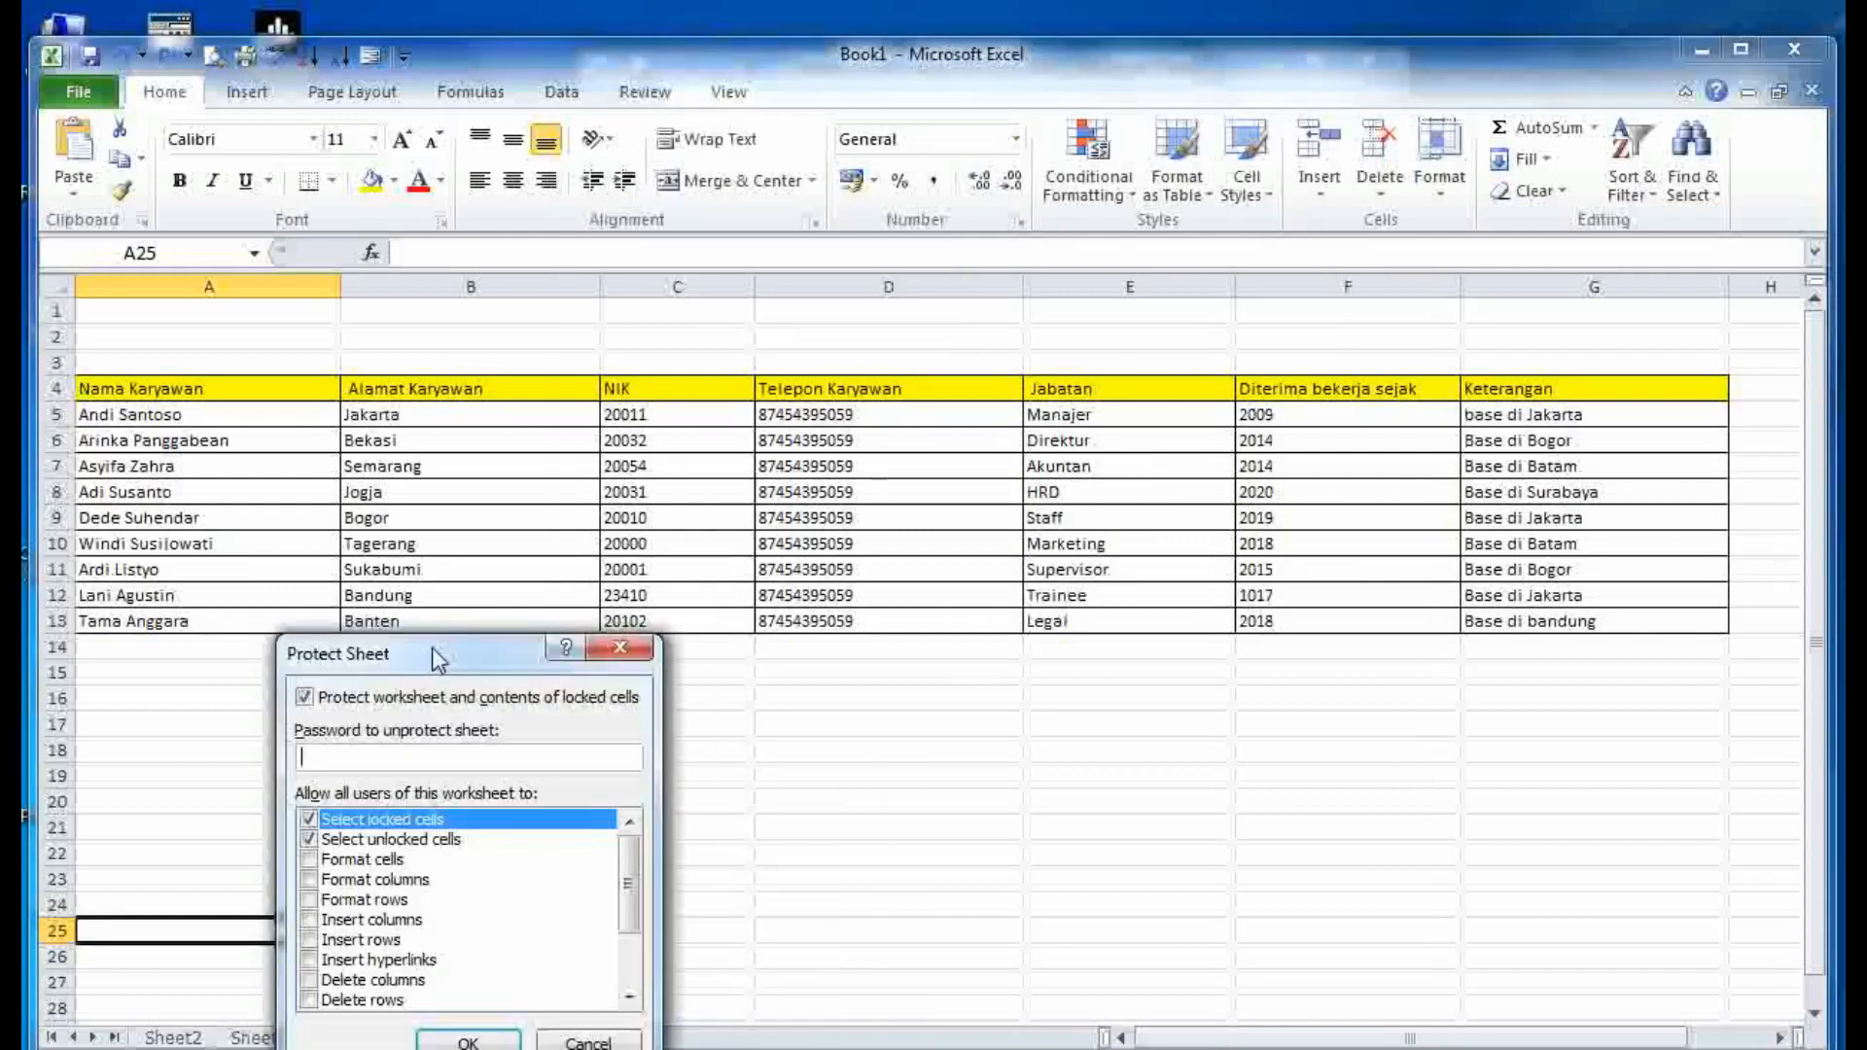
drag(432, 647, 806, 575)
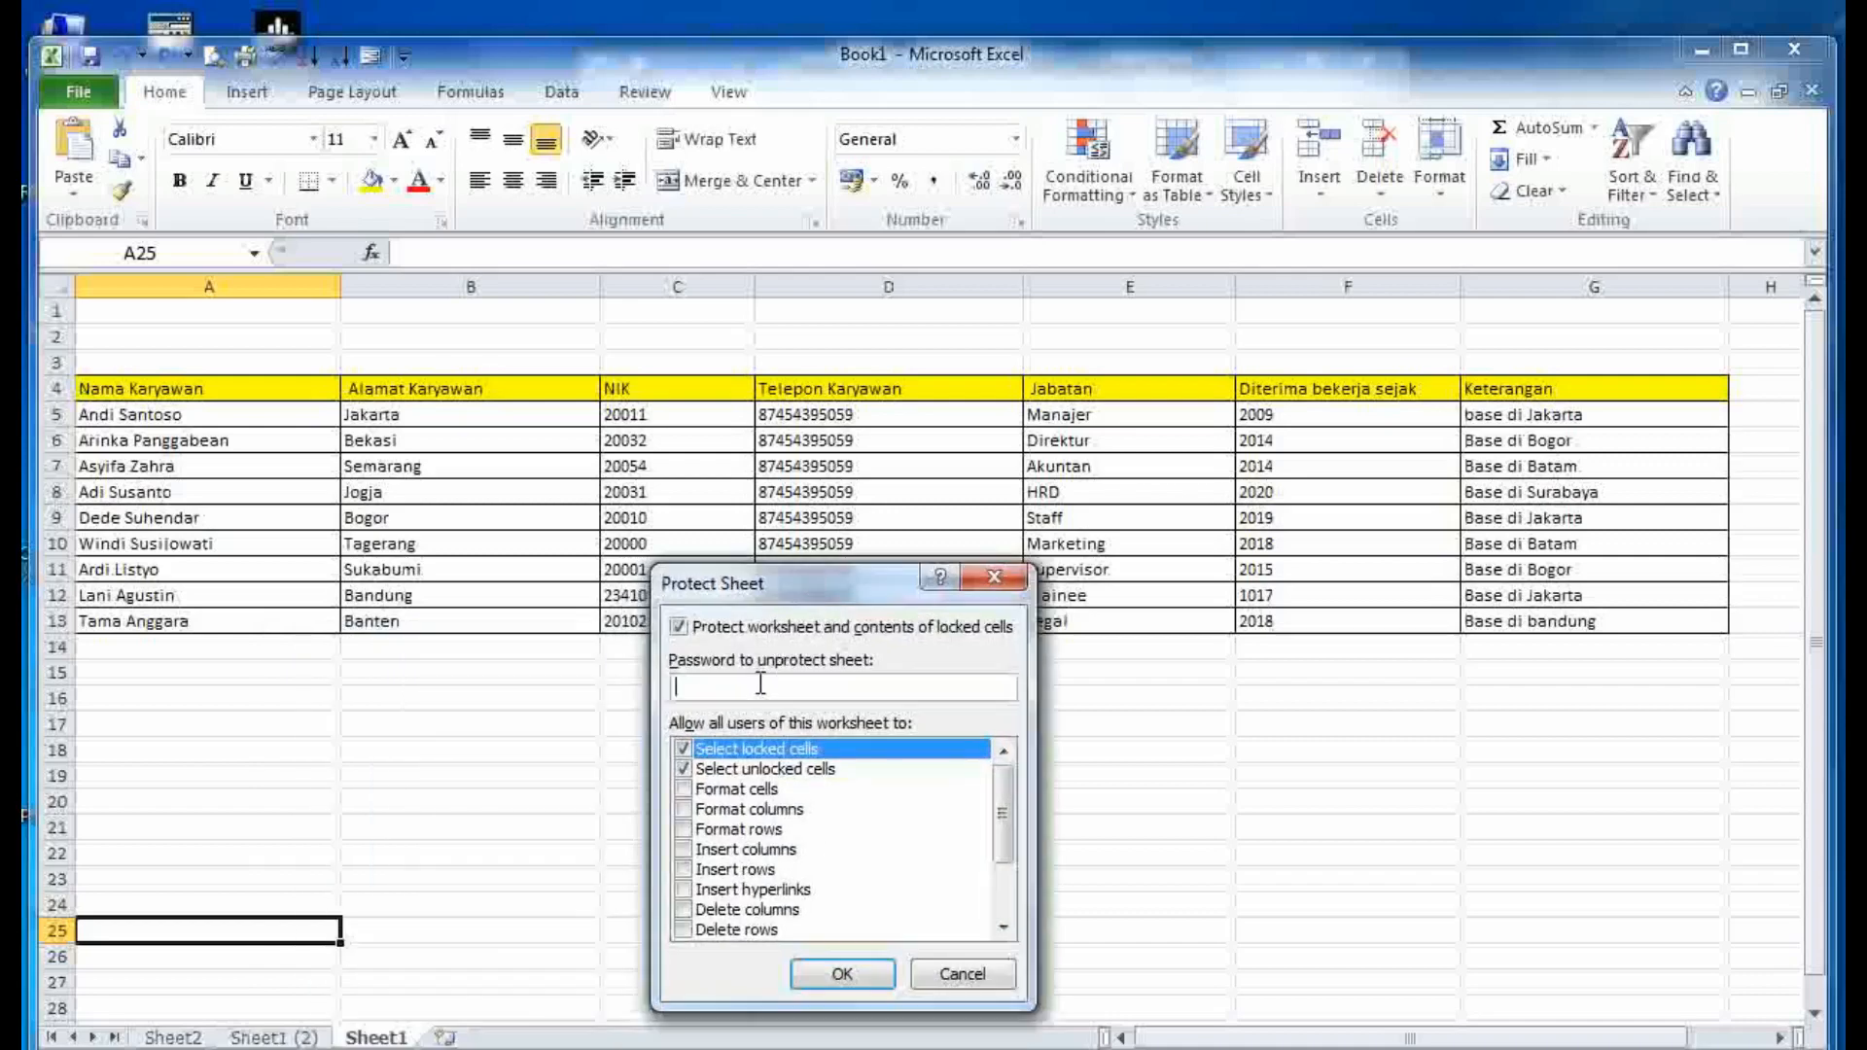
click(838, 973)
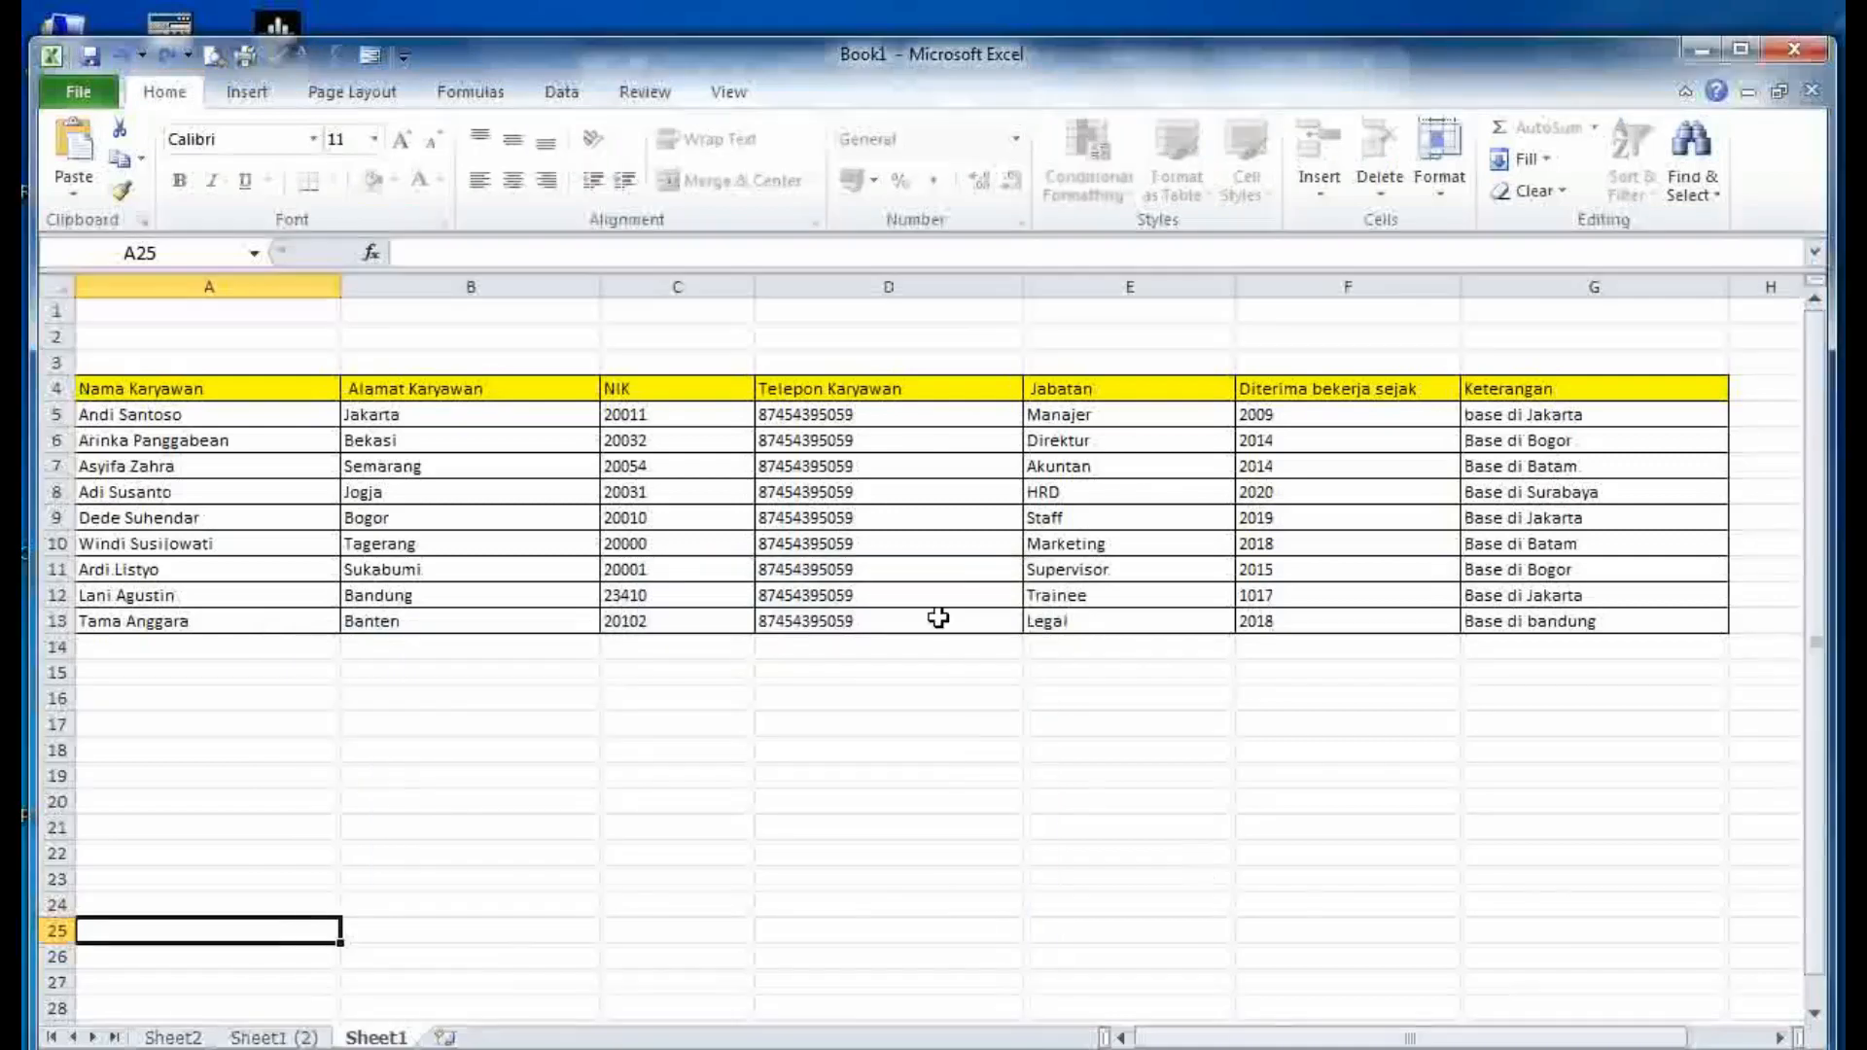
click(854, 543)
double_click(854, 545)
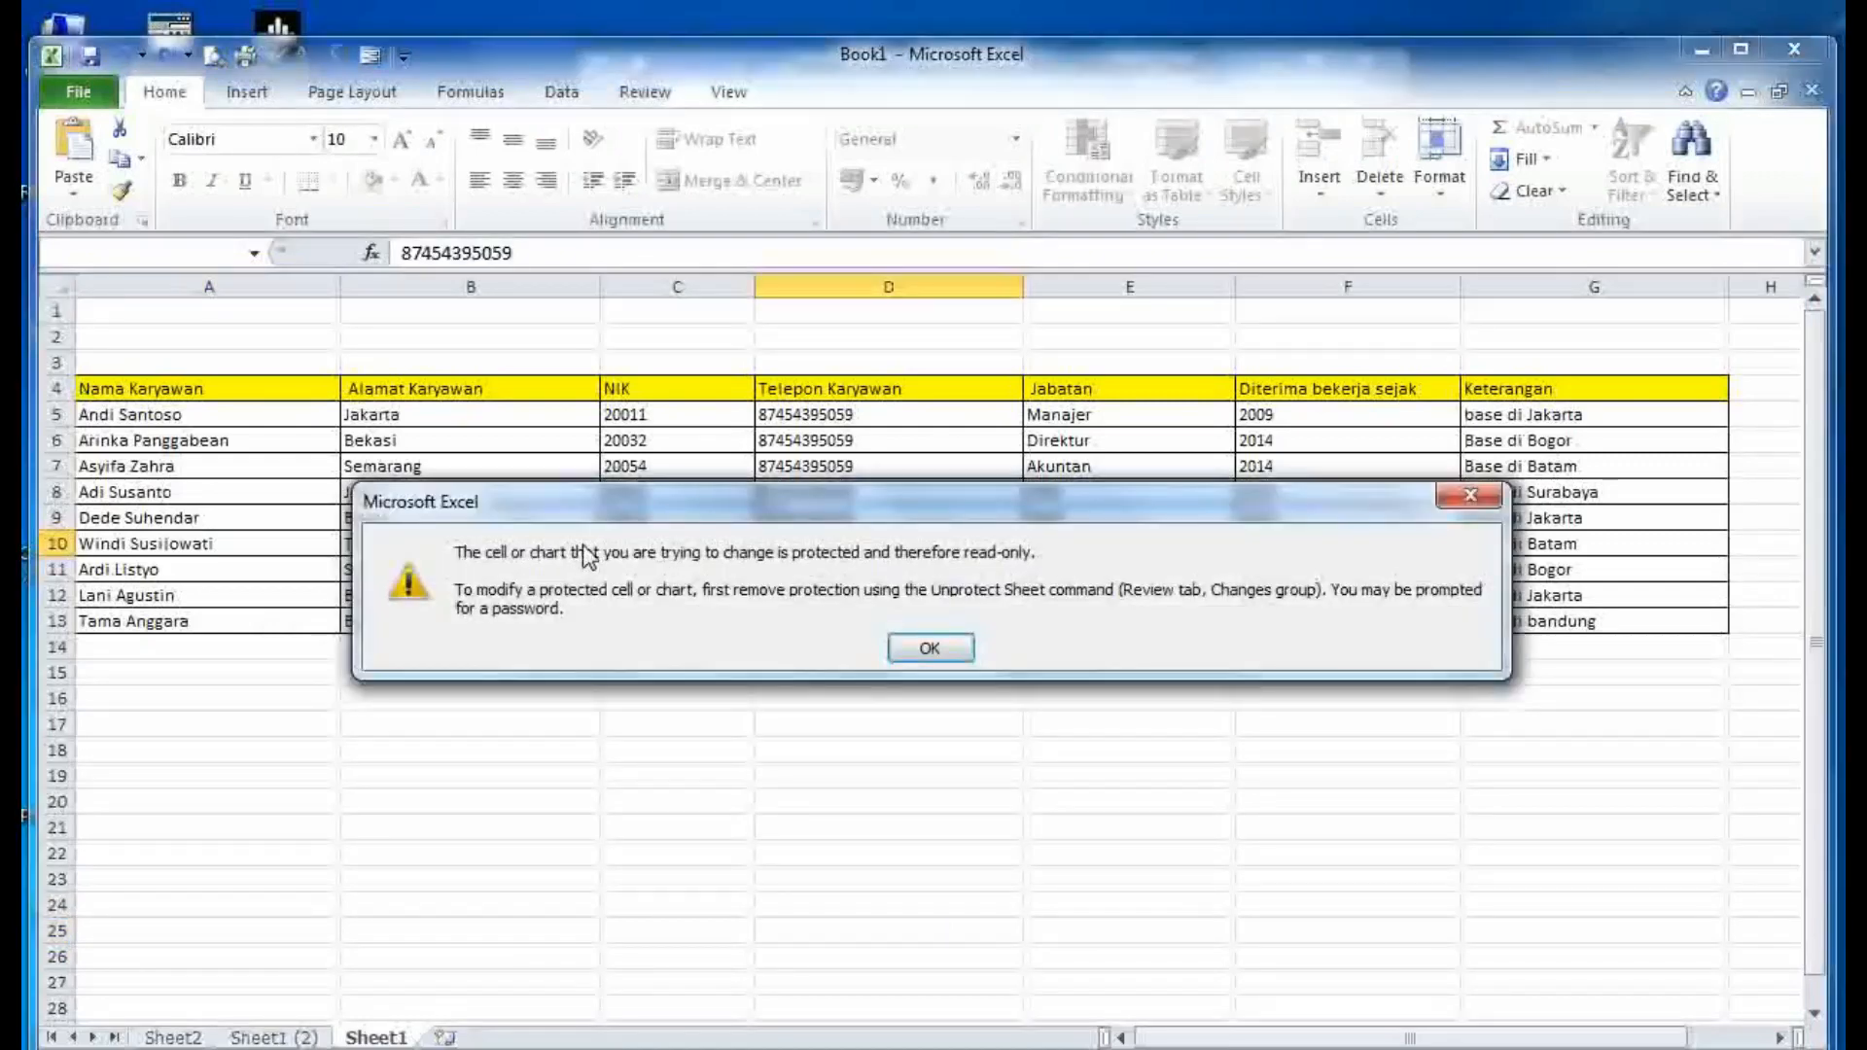
click(931, 649)
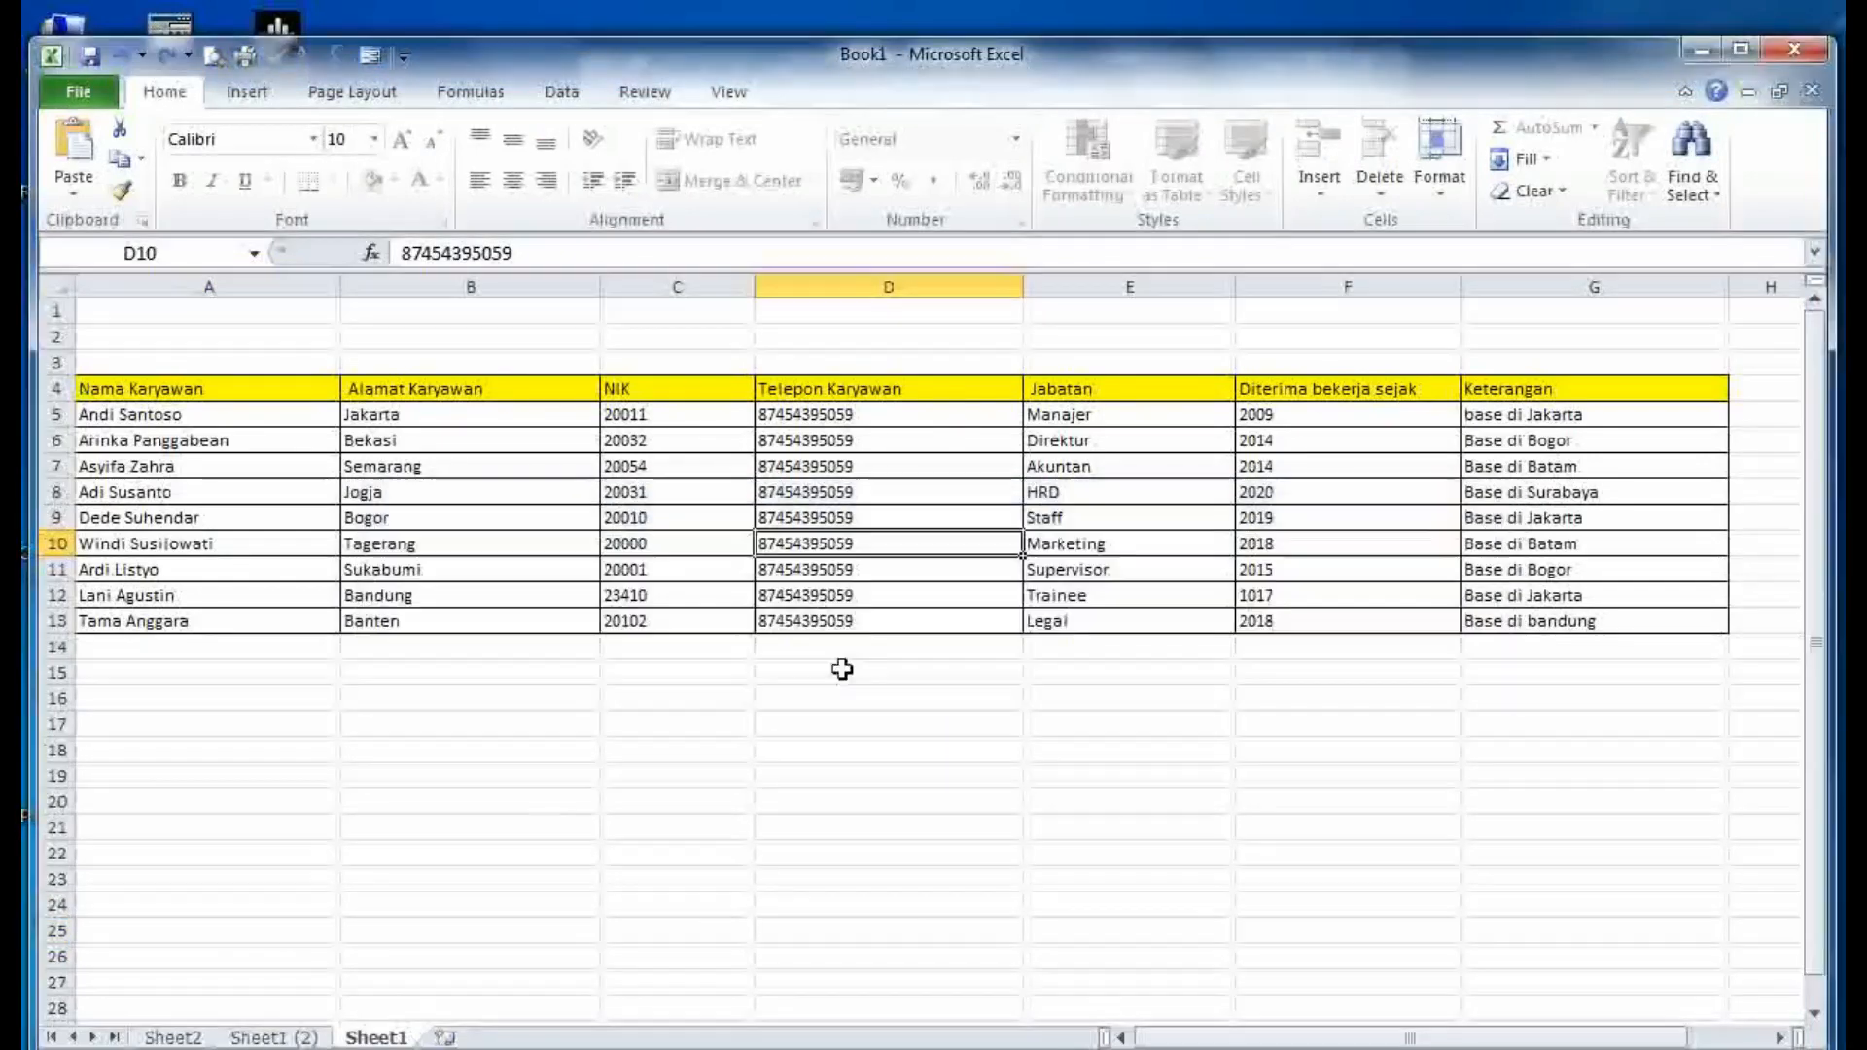
- Unprotect Sheet1 from its tab menu
right_click(388, 1038)
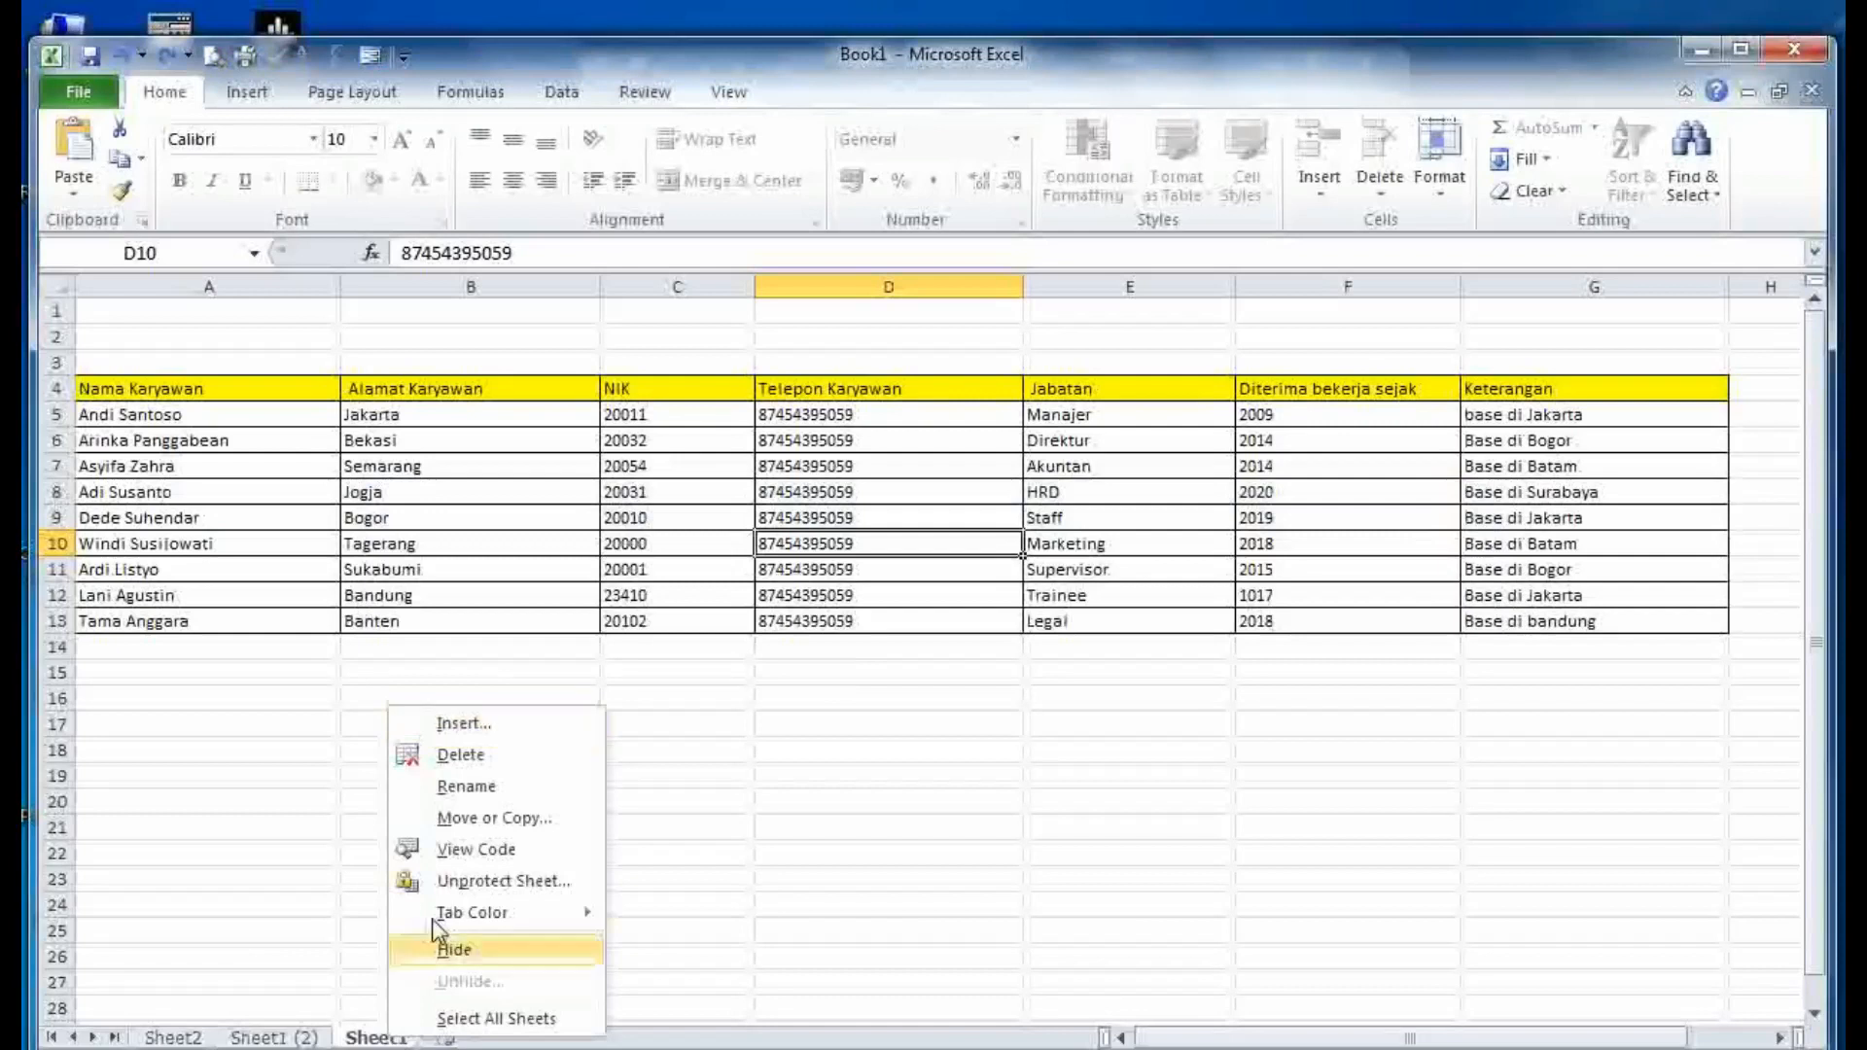
click(483, 881)
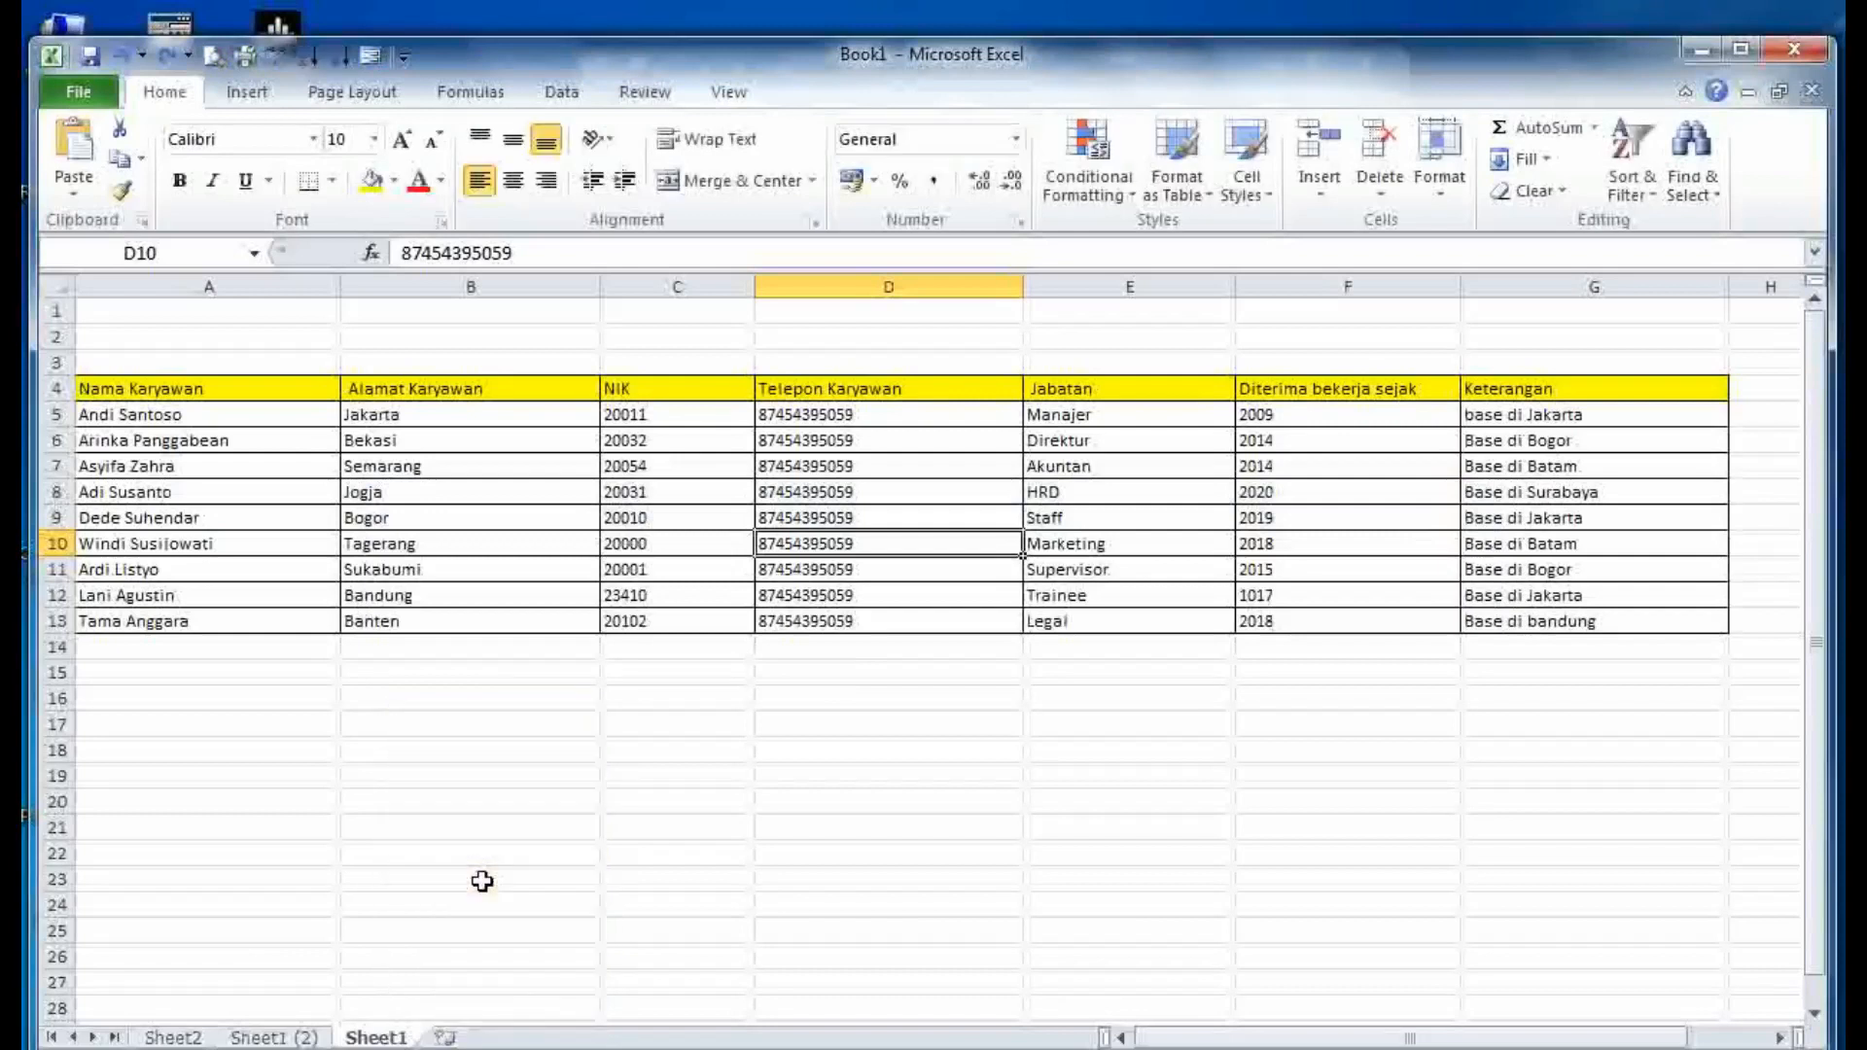
click(791, 832)
- Append the digit 8 to D10's phone number, now shown as 8,74544E+12
double_click(878, 538)
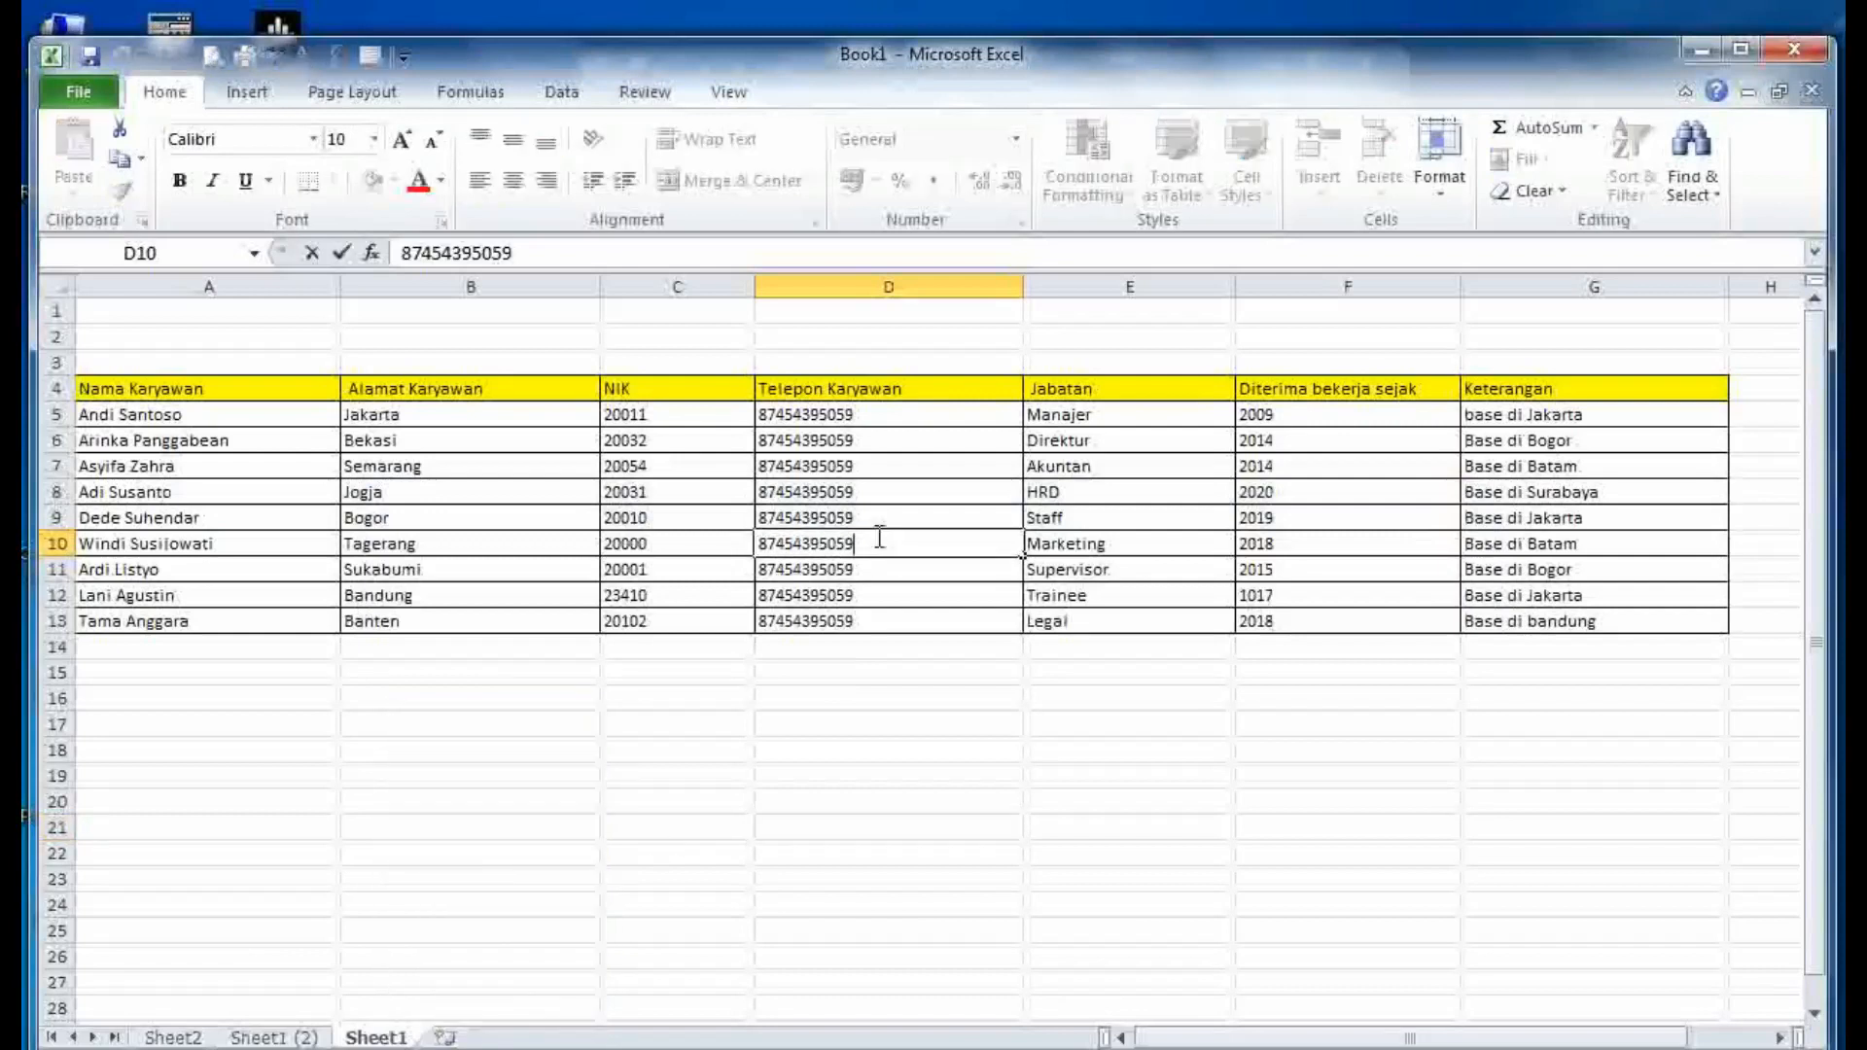
text(88)
click(866, 719)
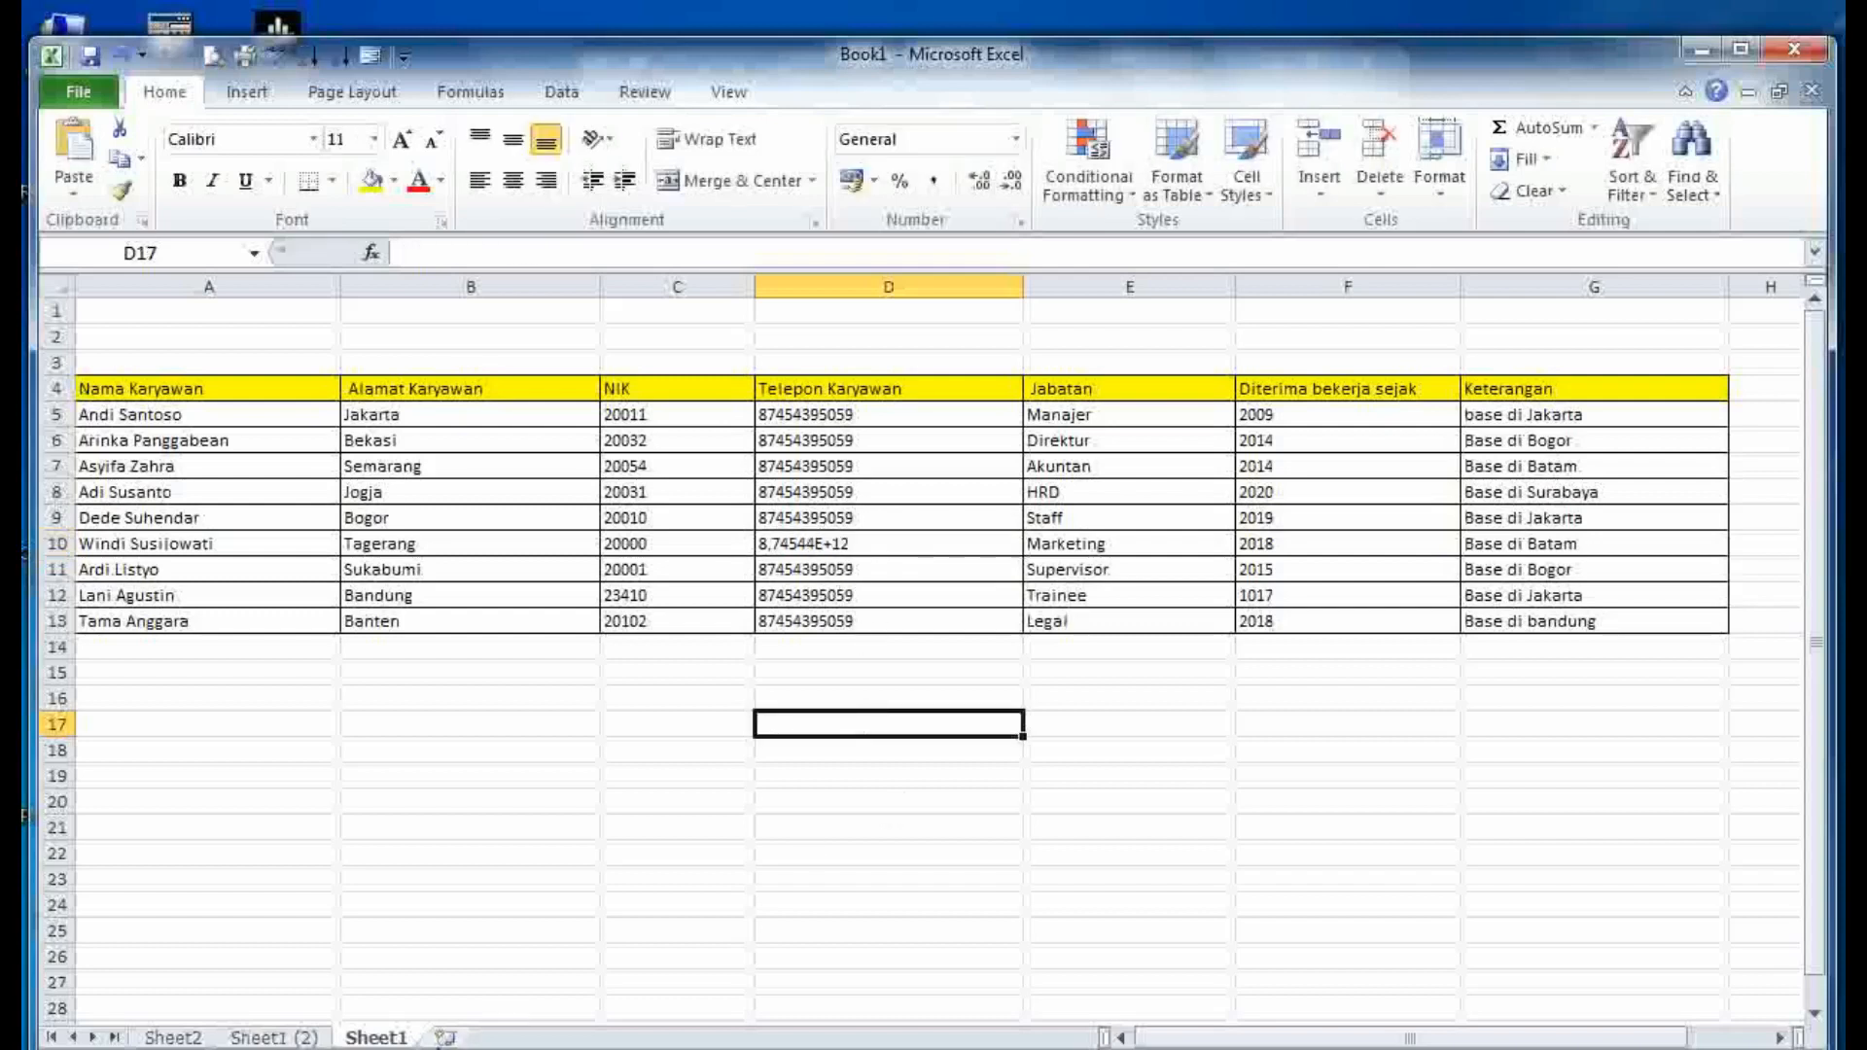
- Highlight the Word notes on protecting with and without a password, then return to Excel
click(915, 1049)
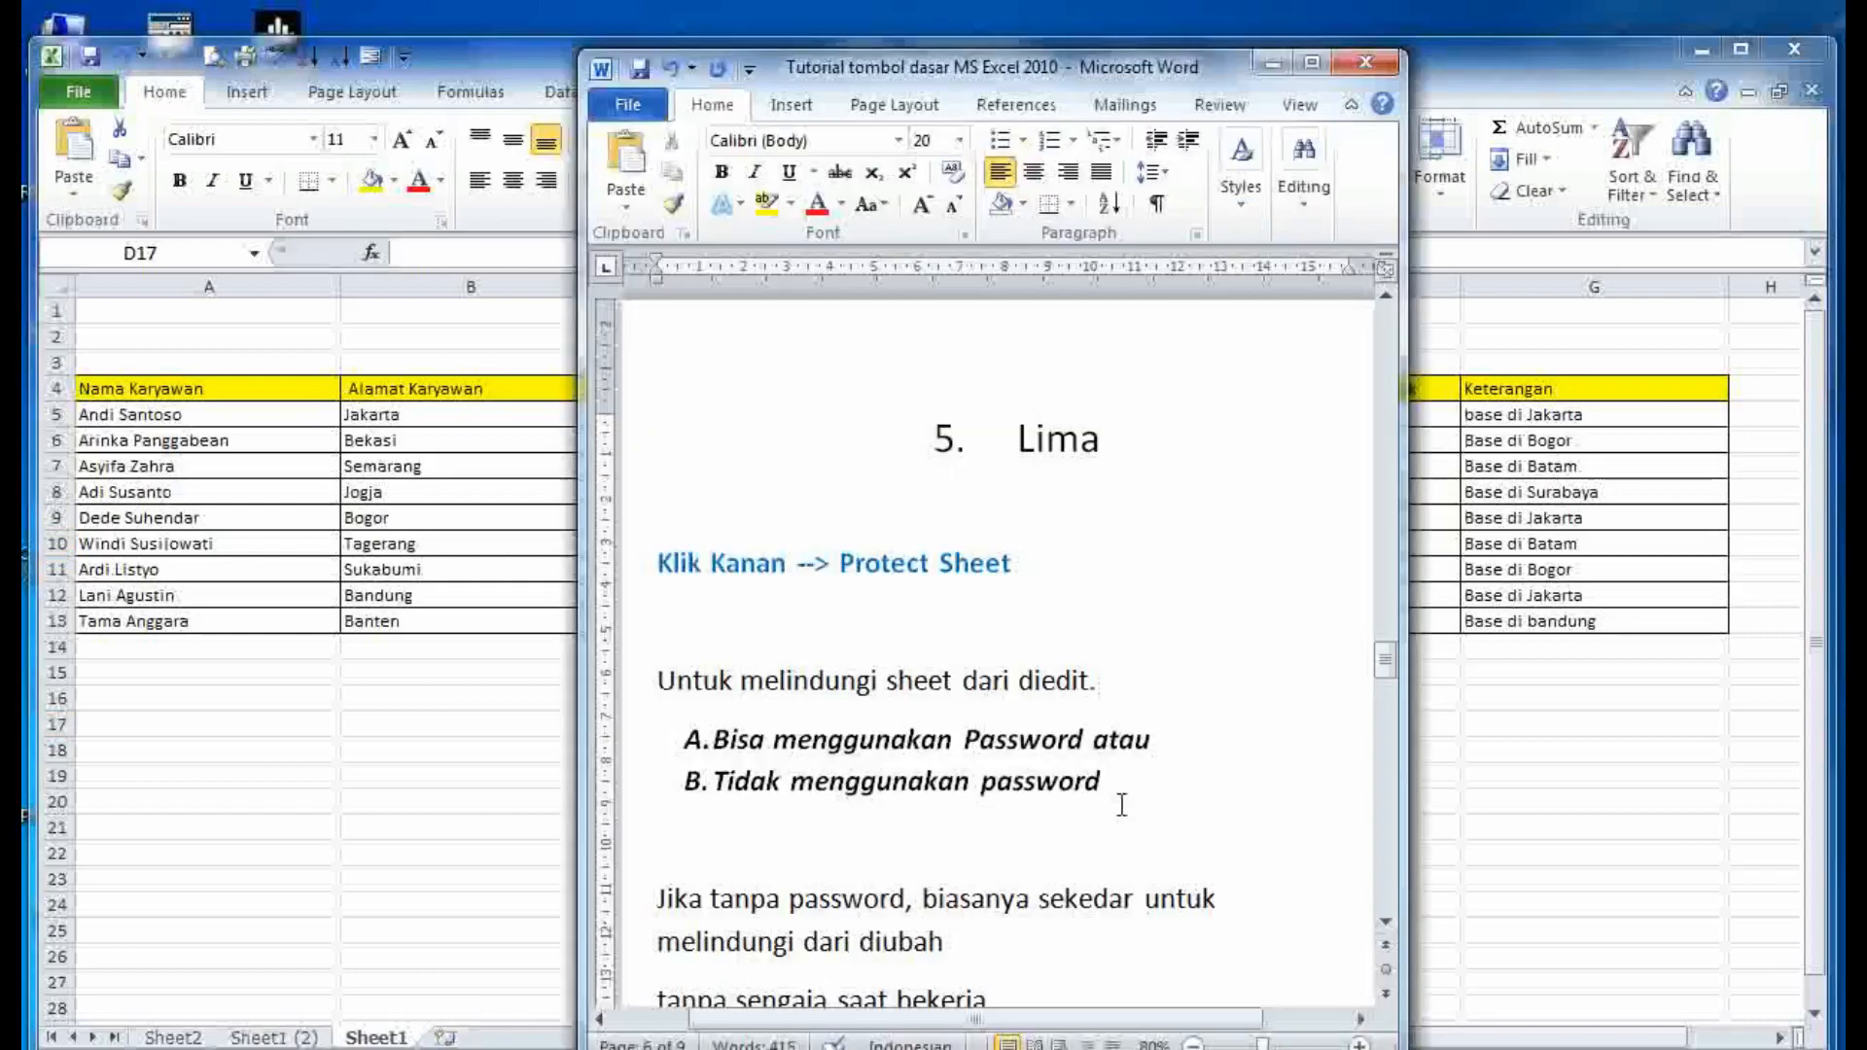
scroll(1126, 805, down, 3)
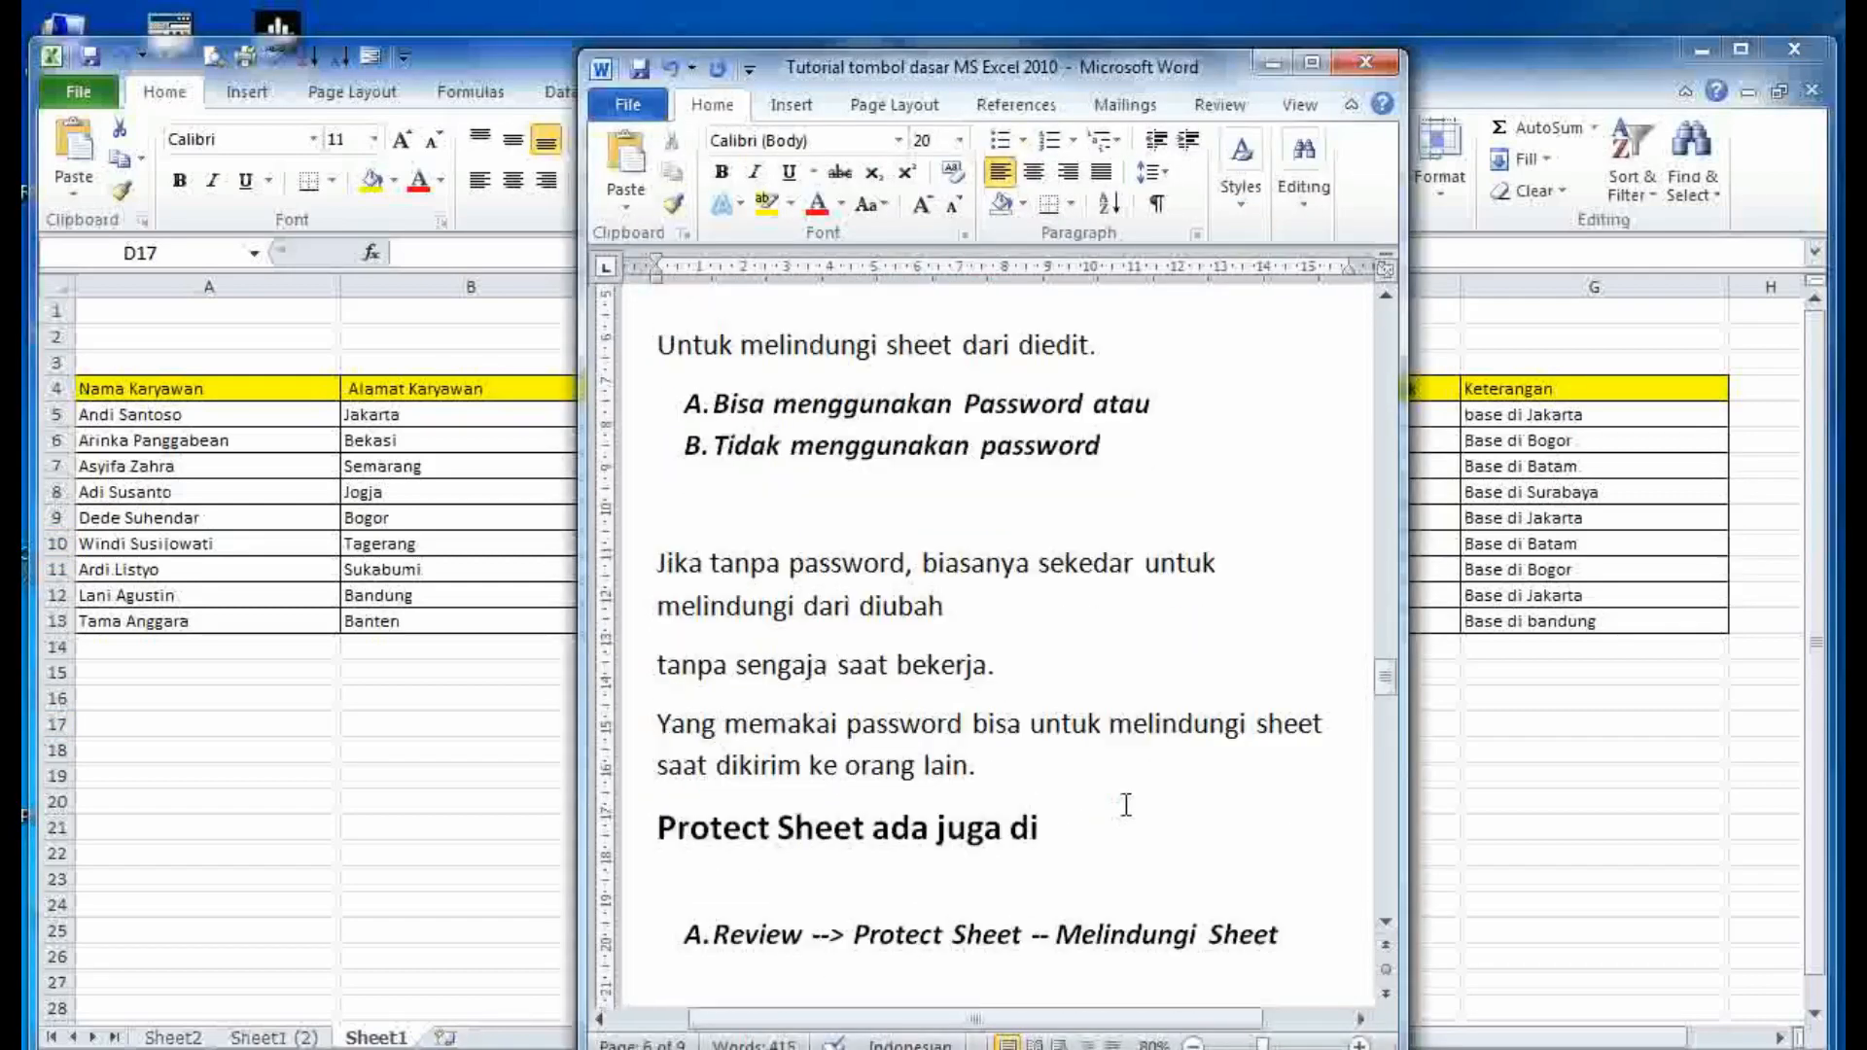
drag(1046, 673, 839, 635)
click(1000, 737)
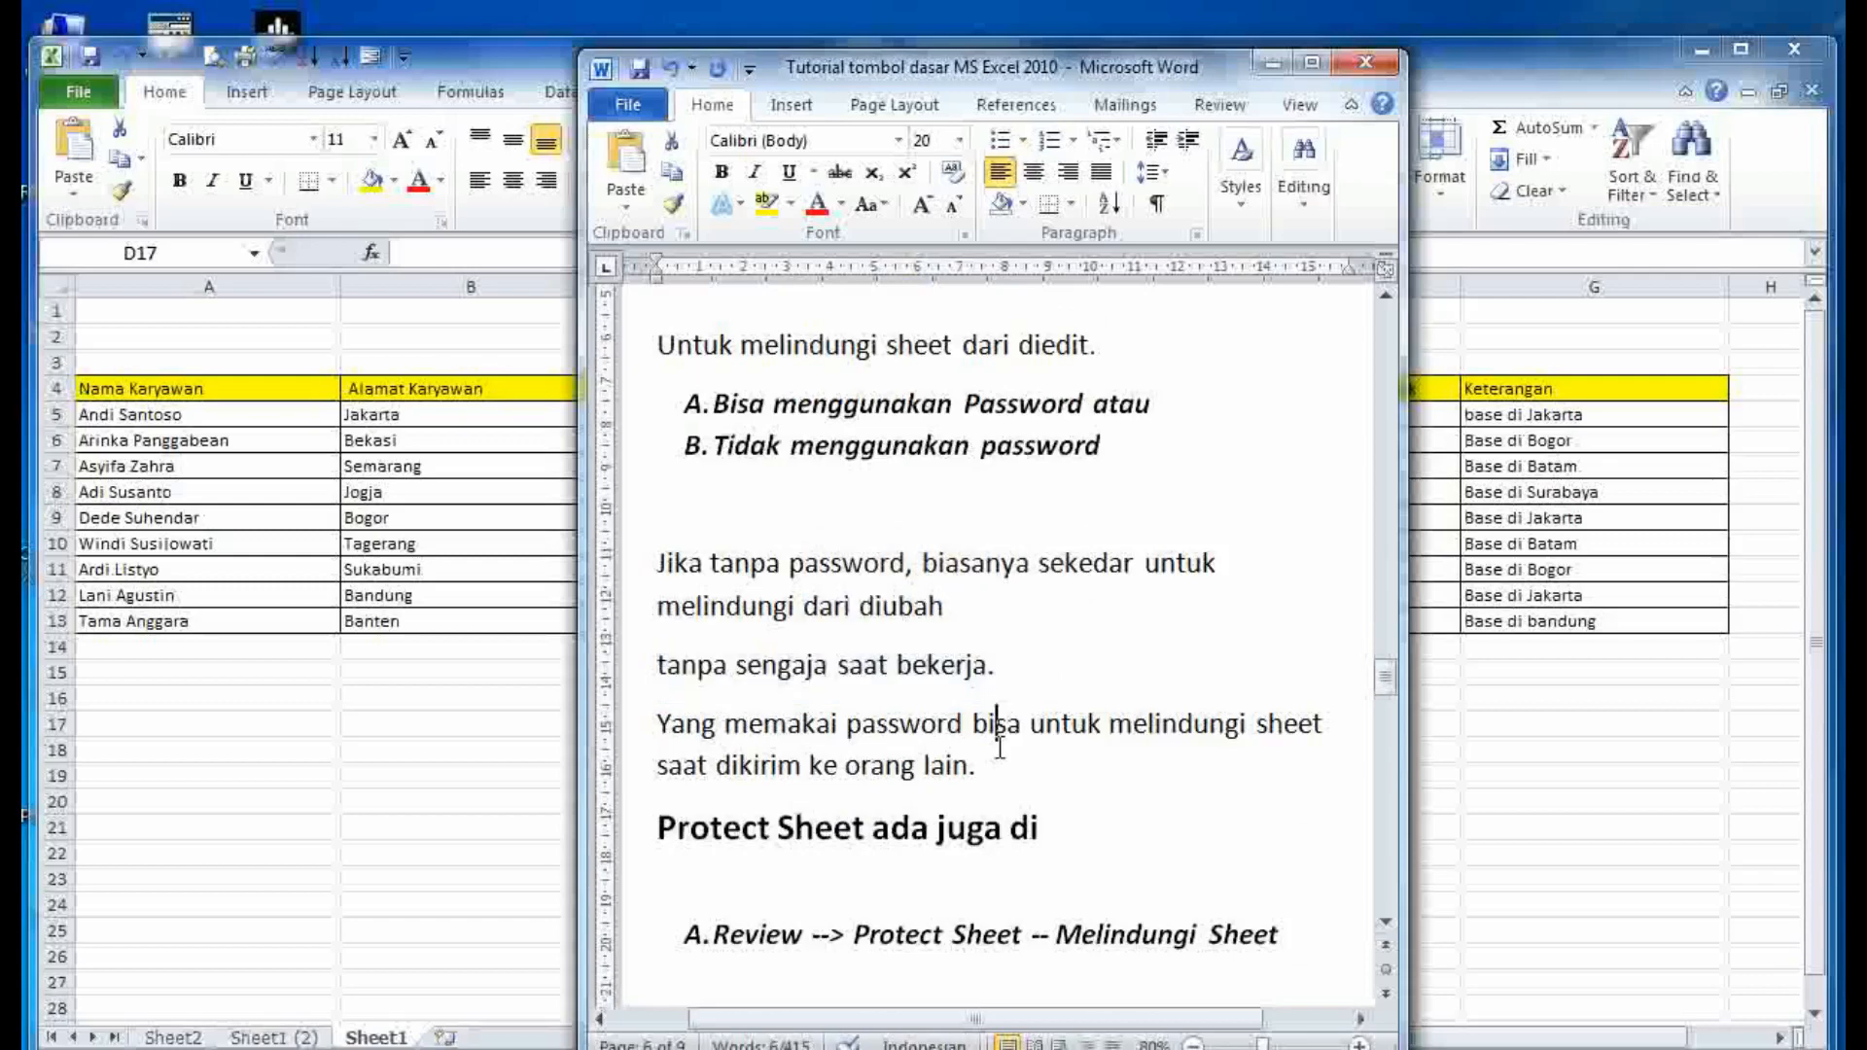
drag(1001, 766, 659, 729)
click(771, 766)
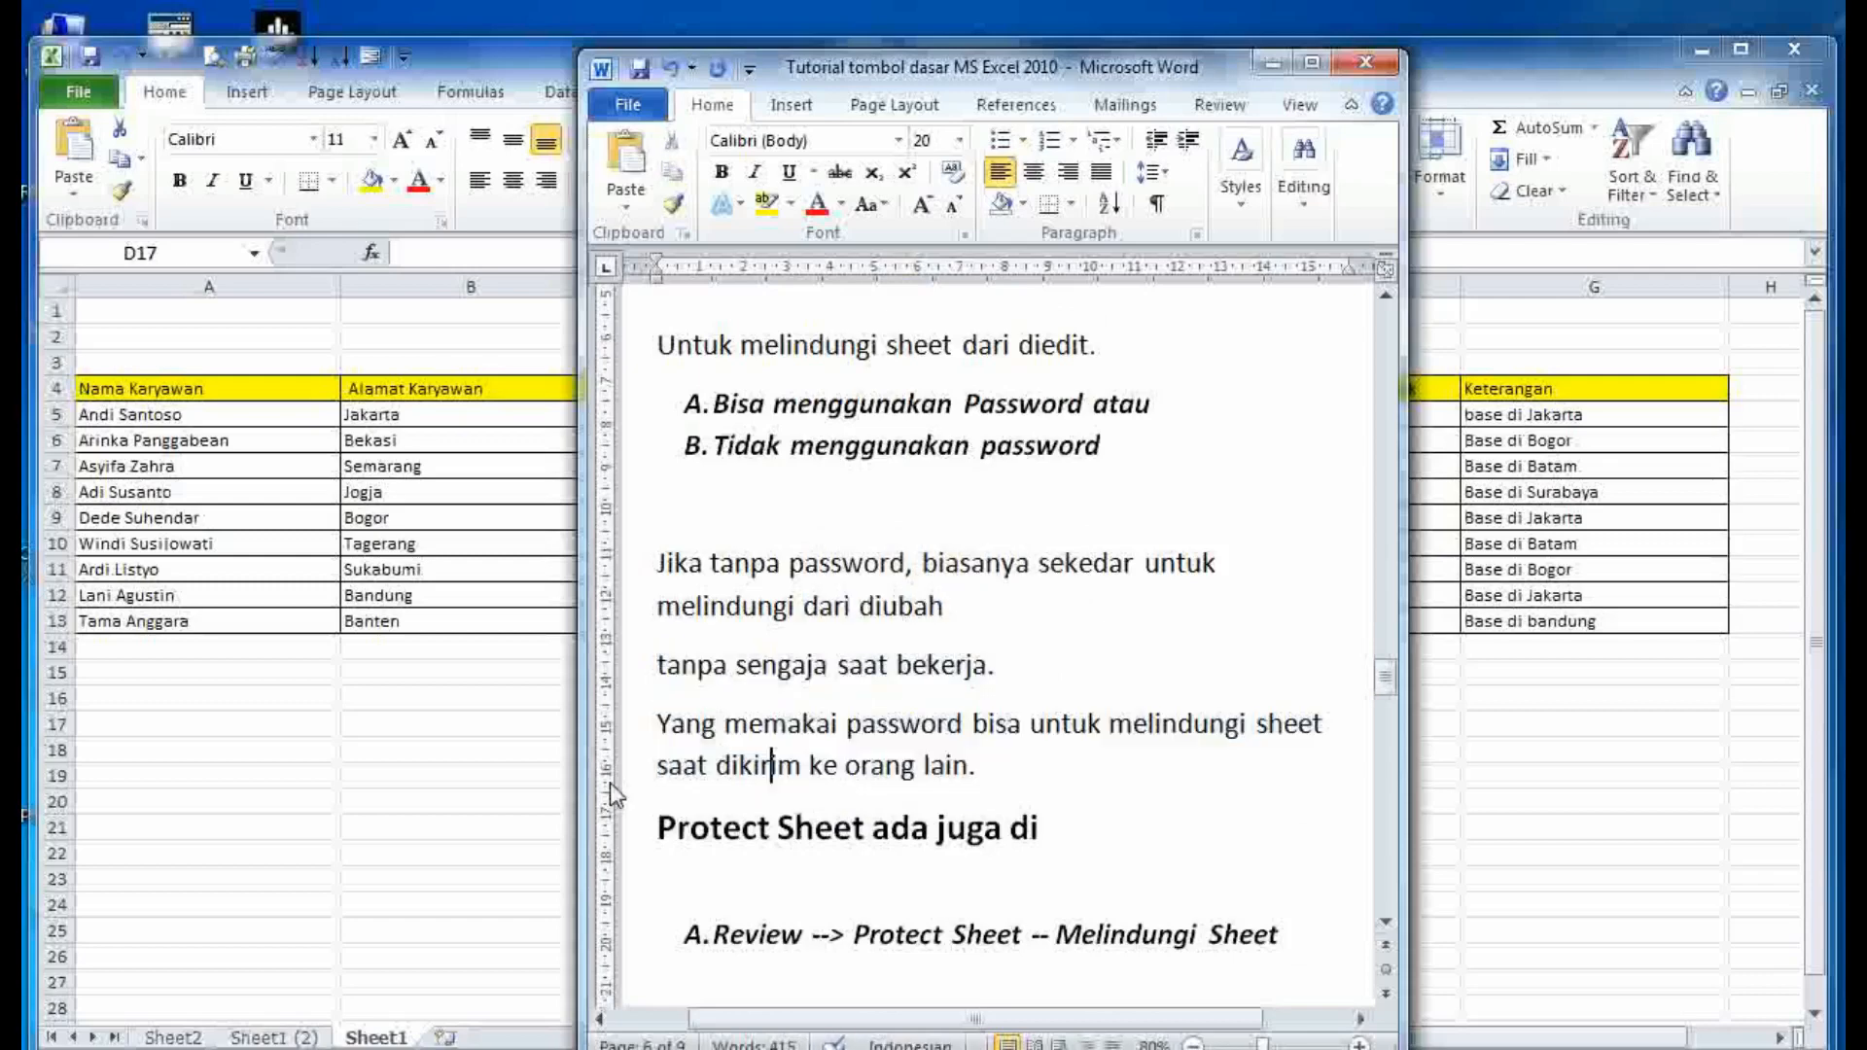
key(alt+Tab)
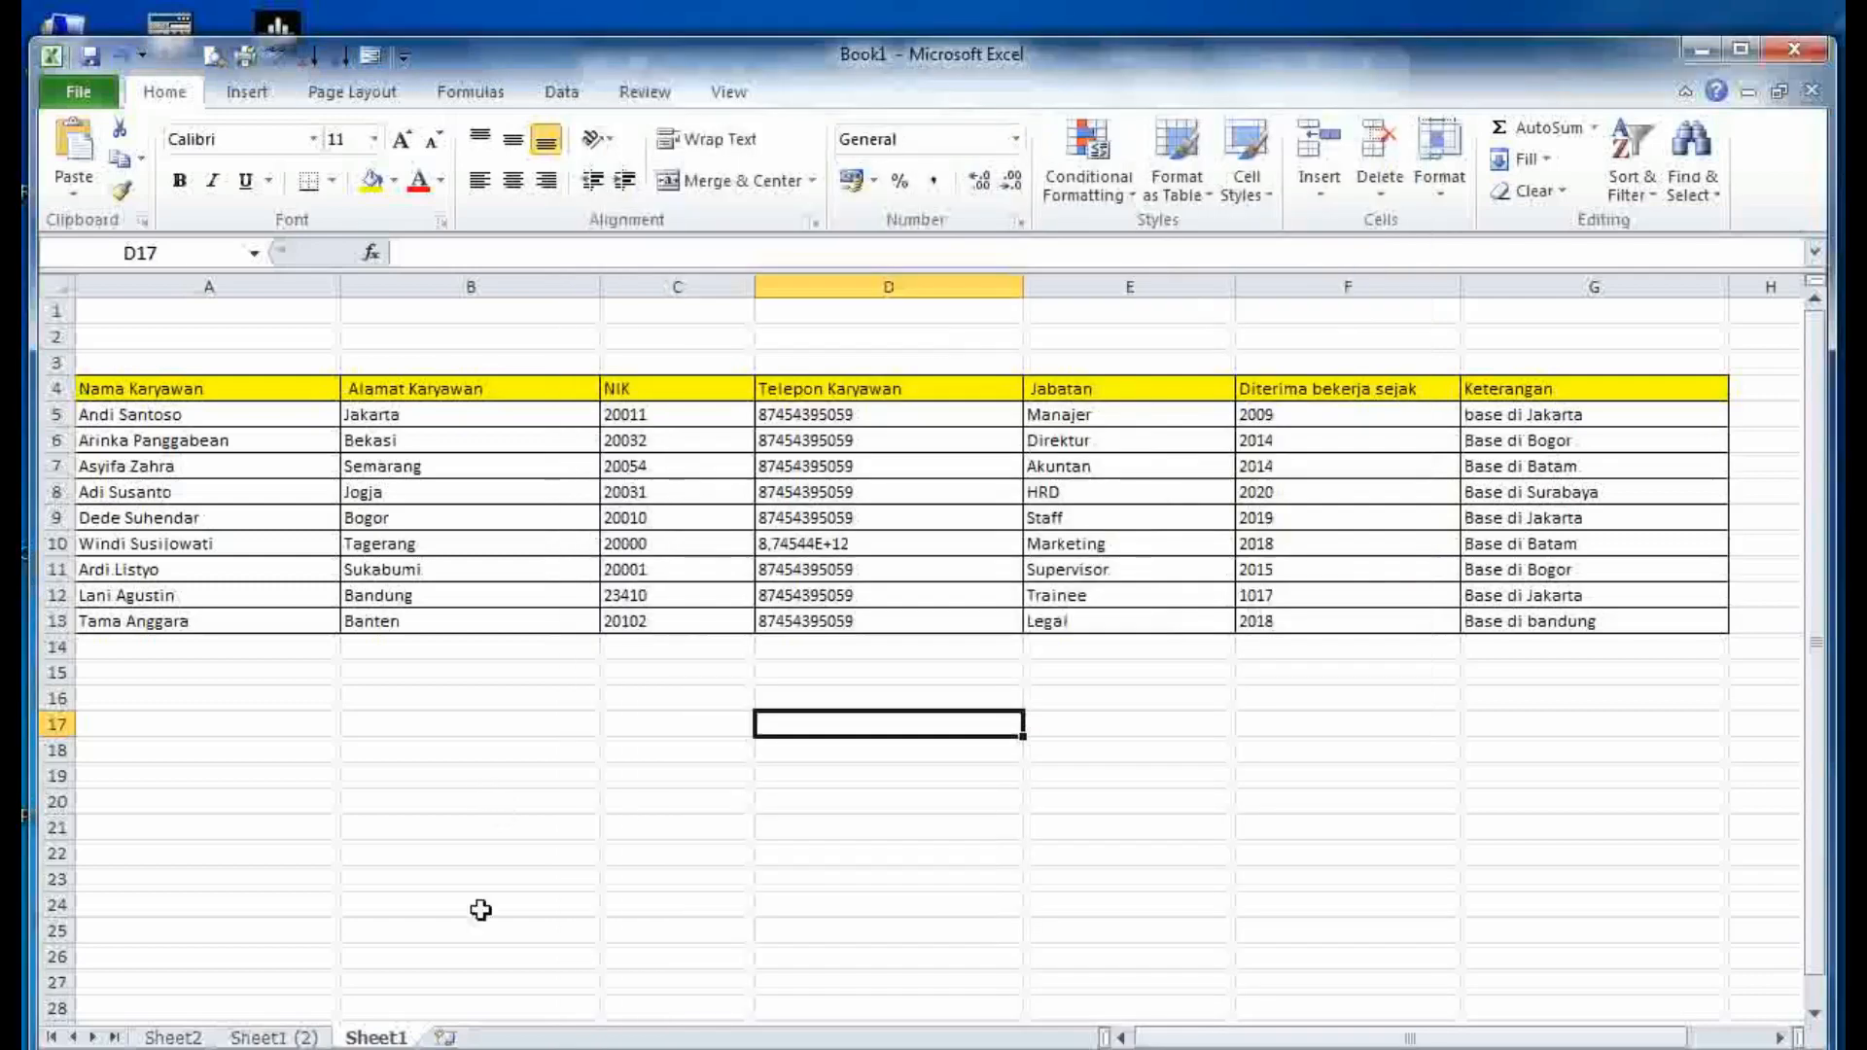
- Protect Sheet1 with a confirmed password and verify that editing D12 is refused
right_click(374, 1038)
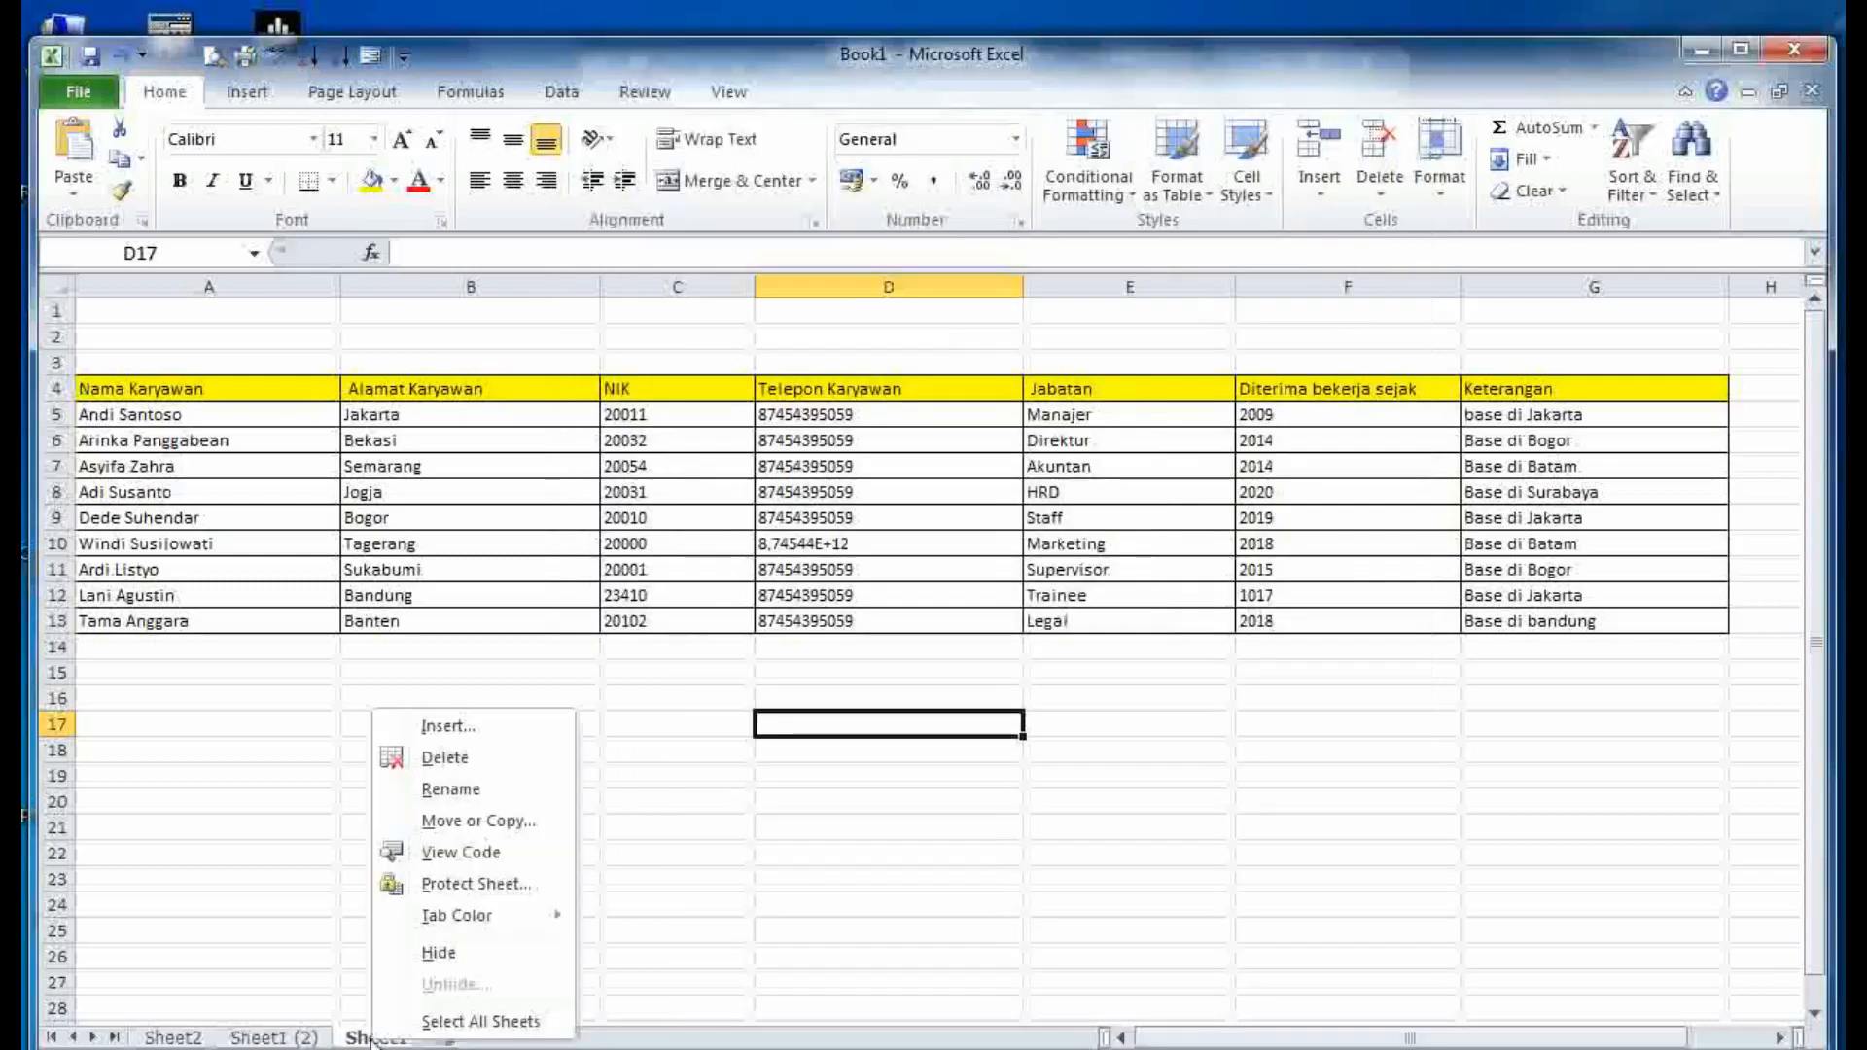
click(460, 885)
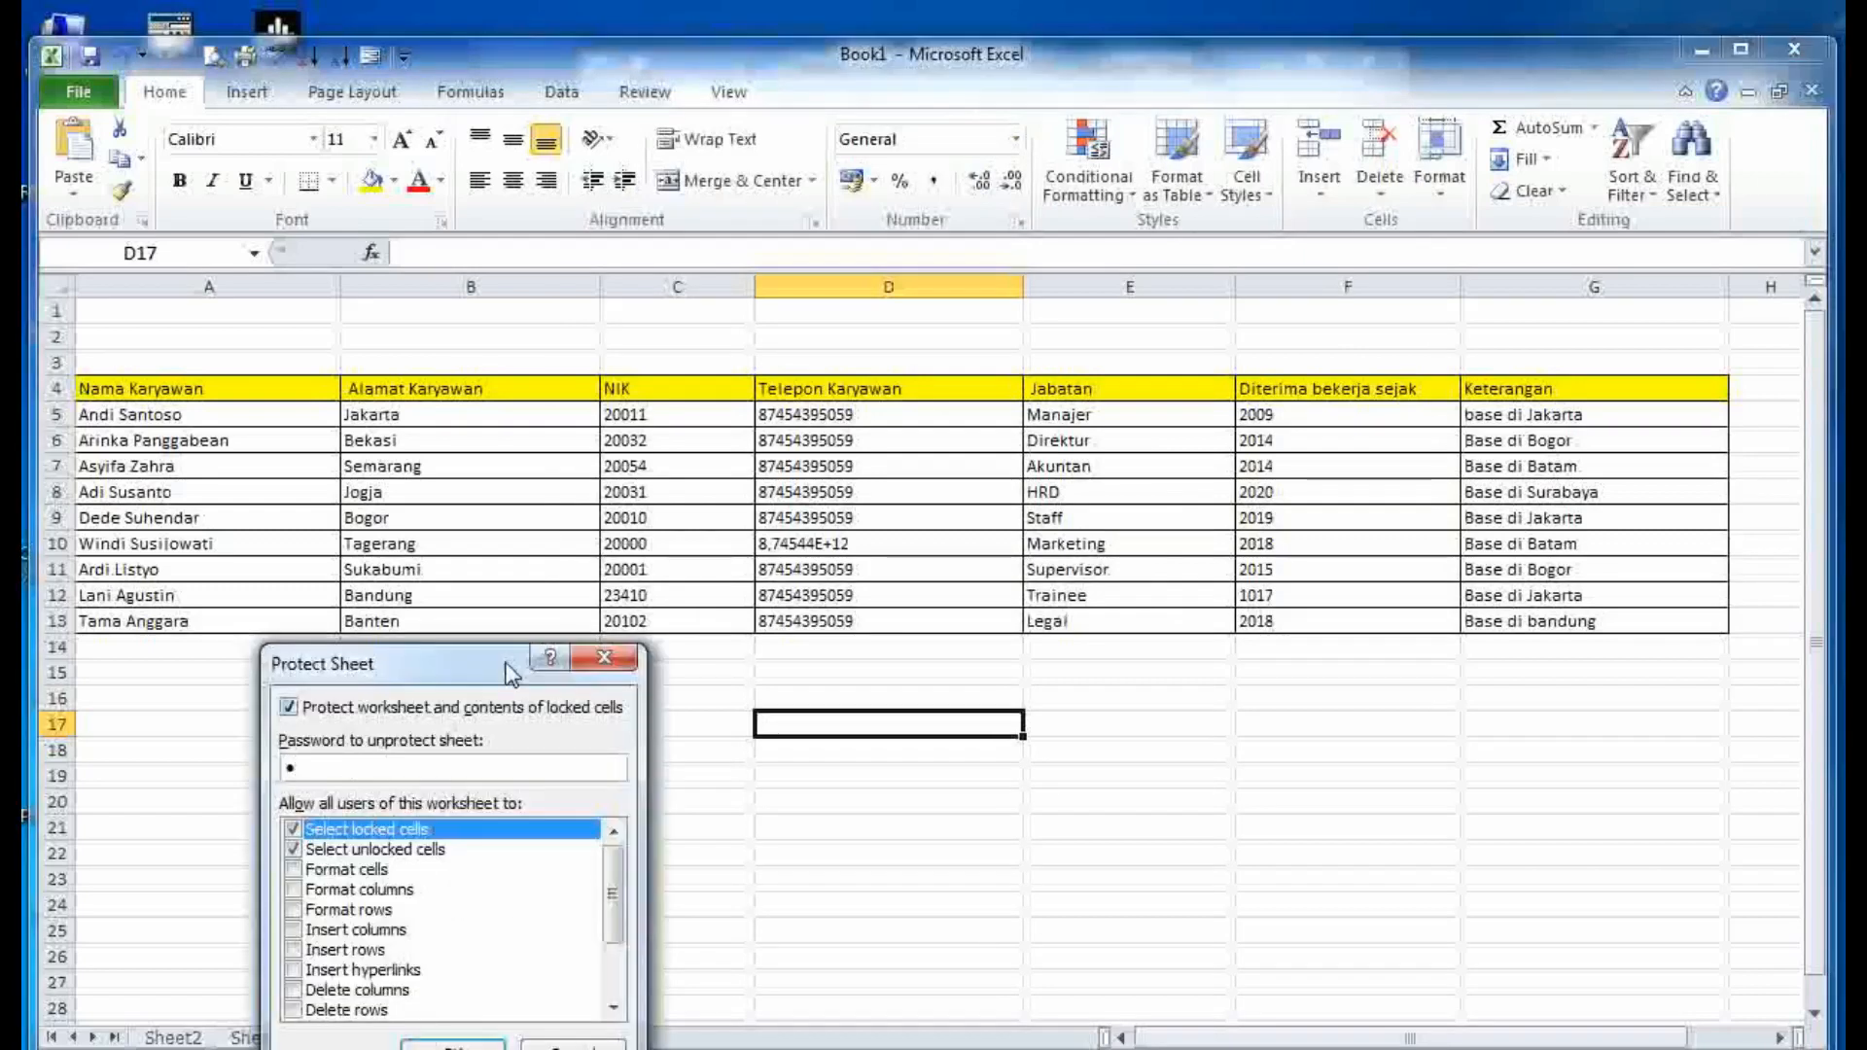
drag(506, 671, 822, 492)
click(769, 875)
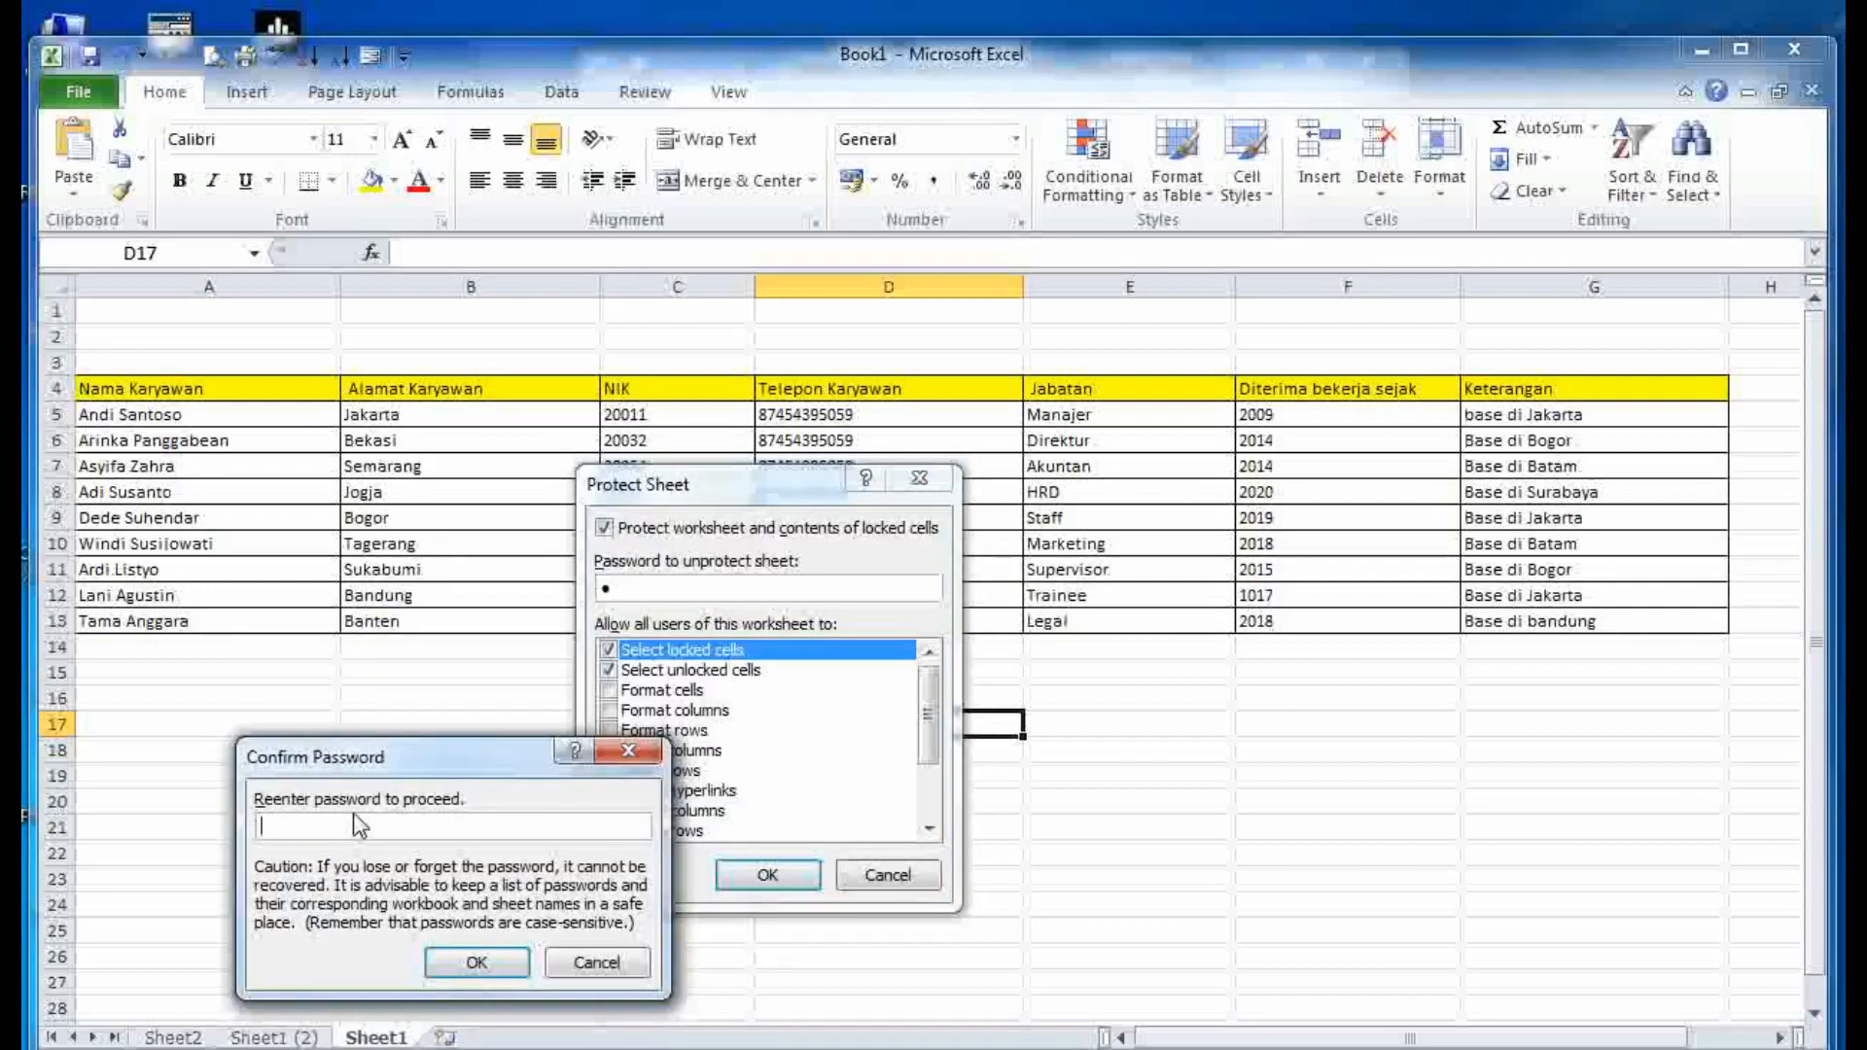
text(1)
click(477, 961)
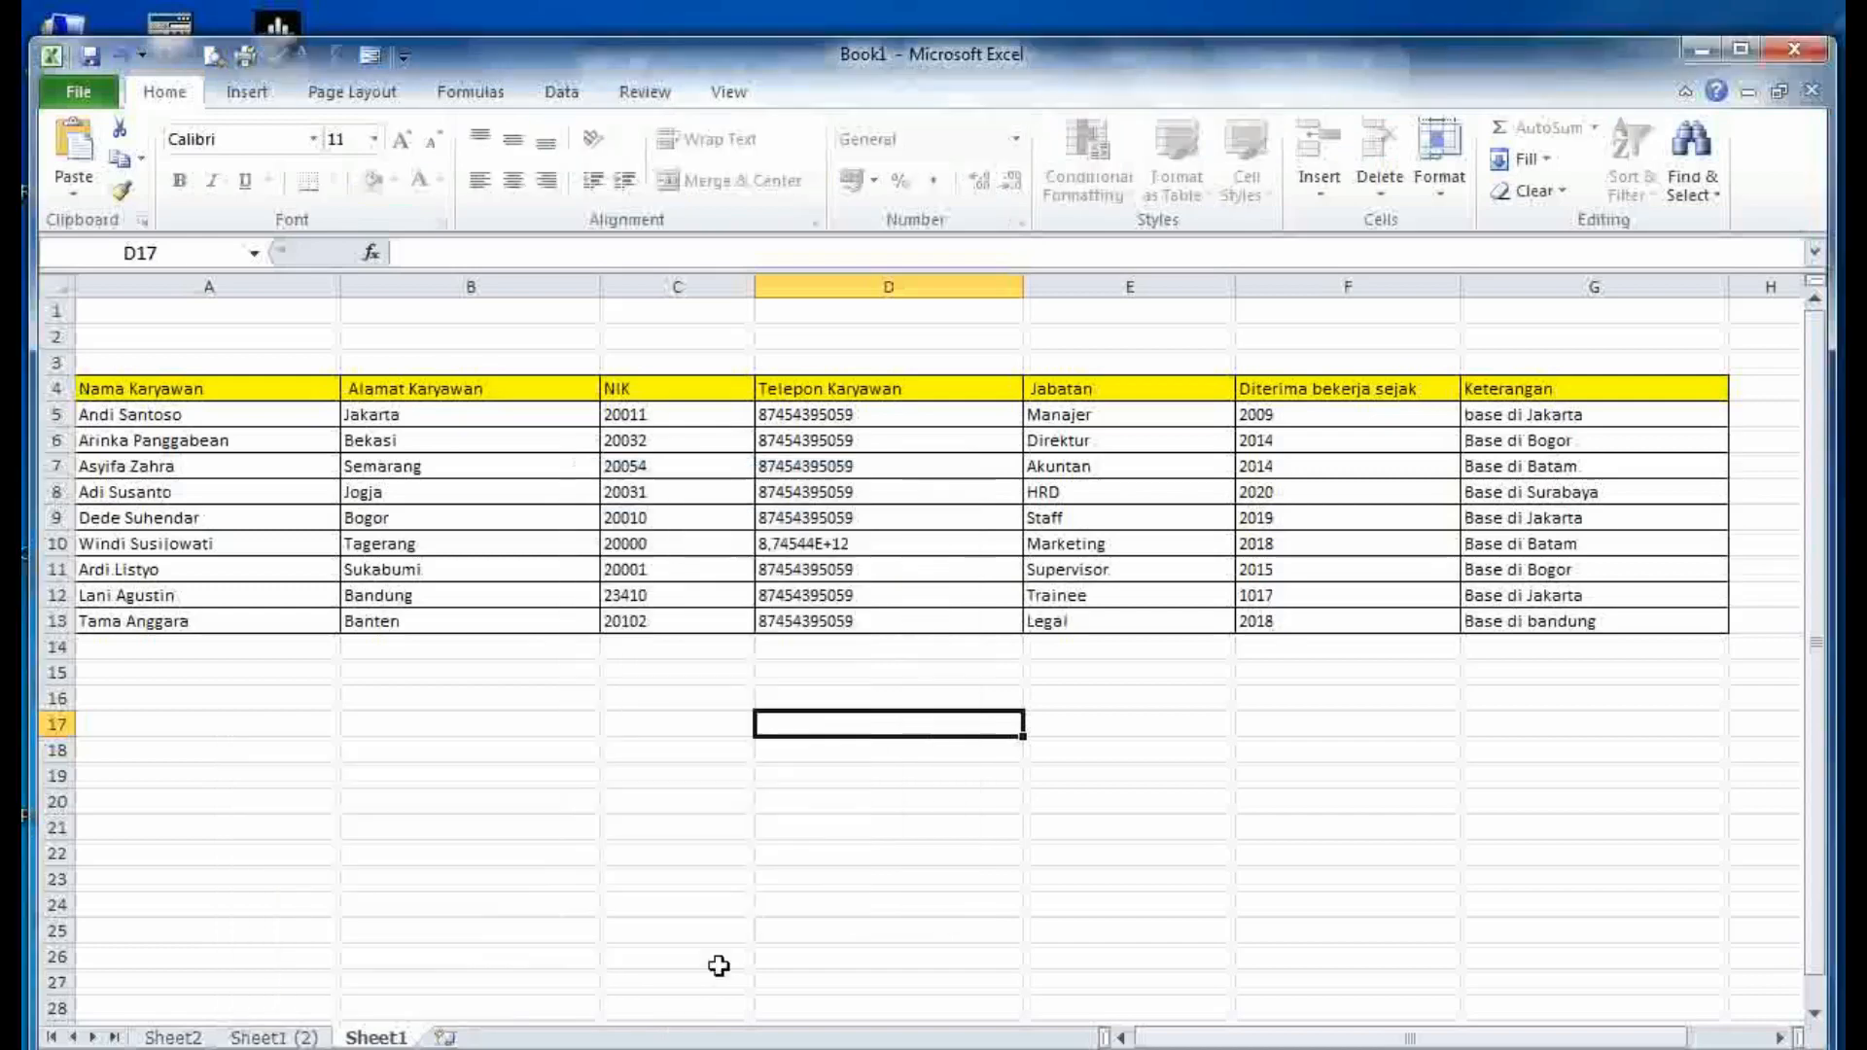
double_click(855, 596)
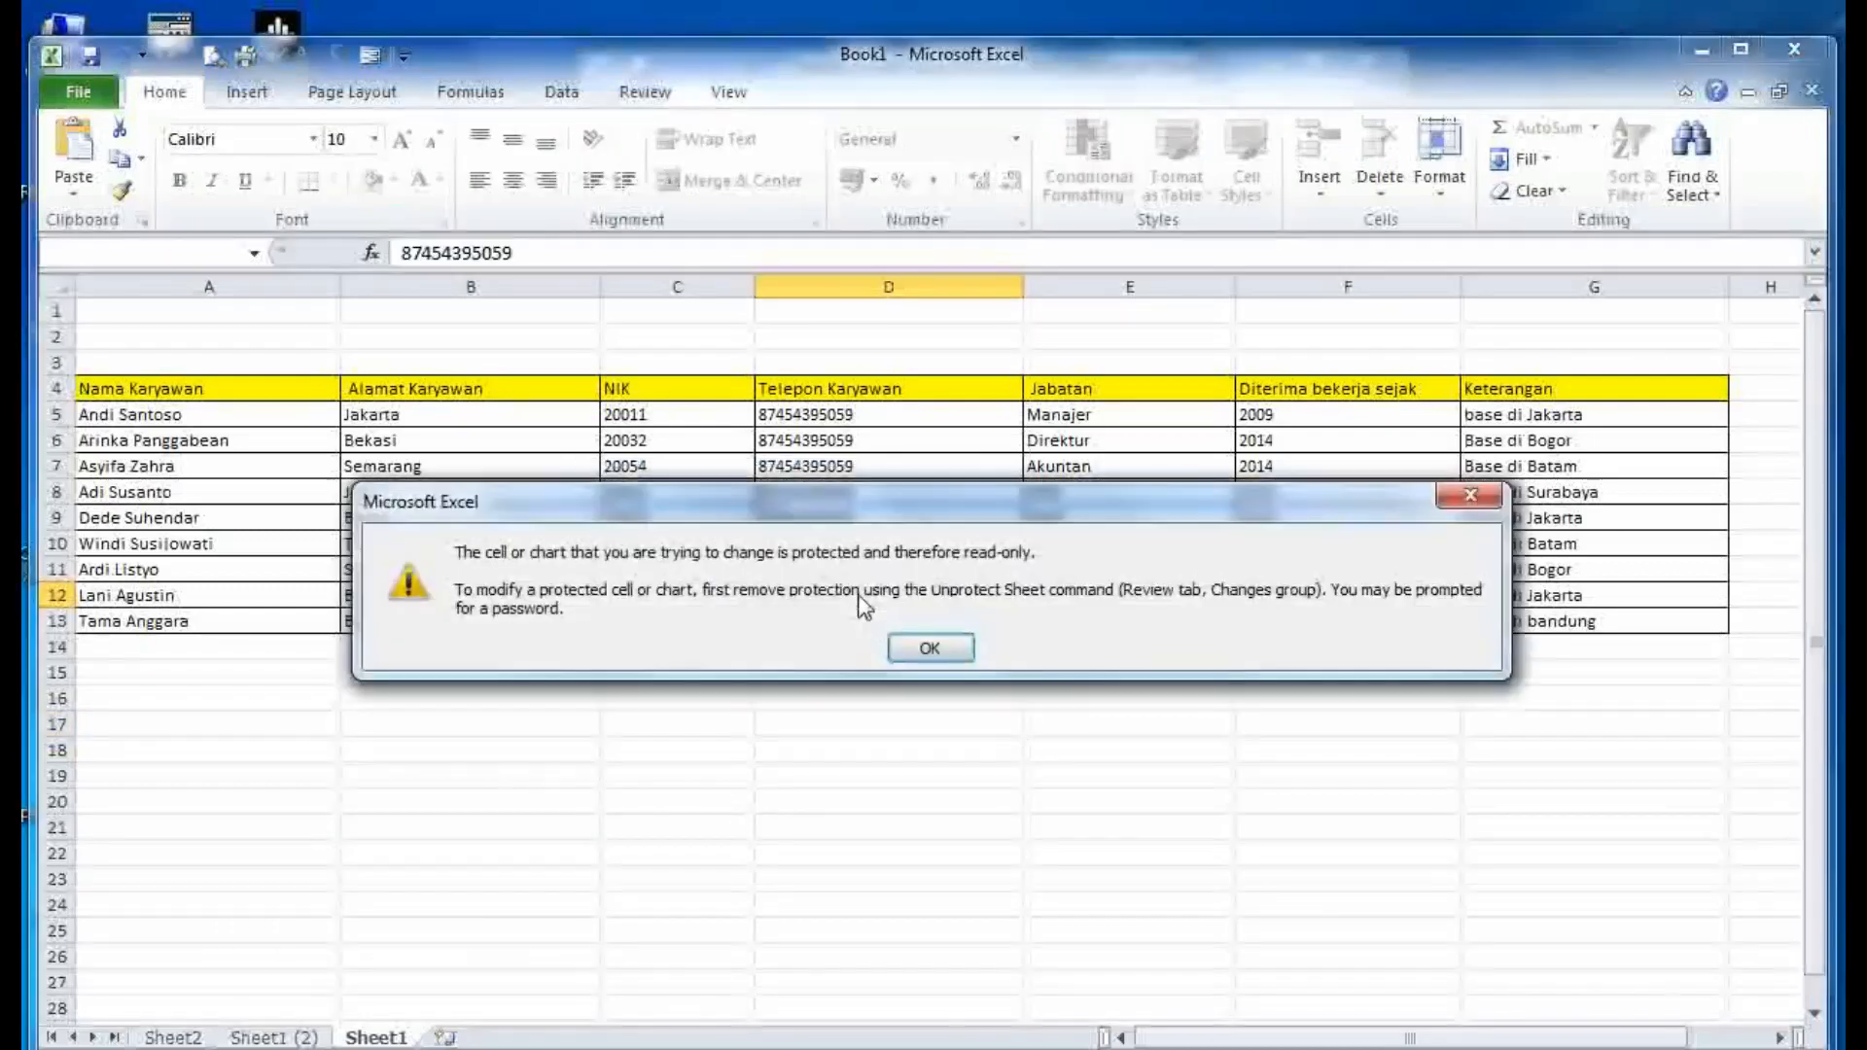
click(909, 657)
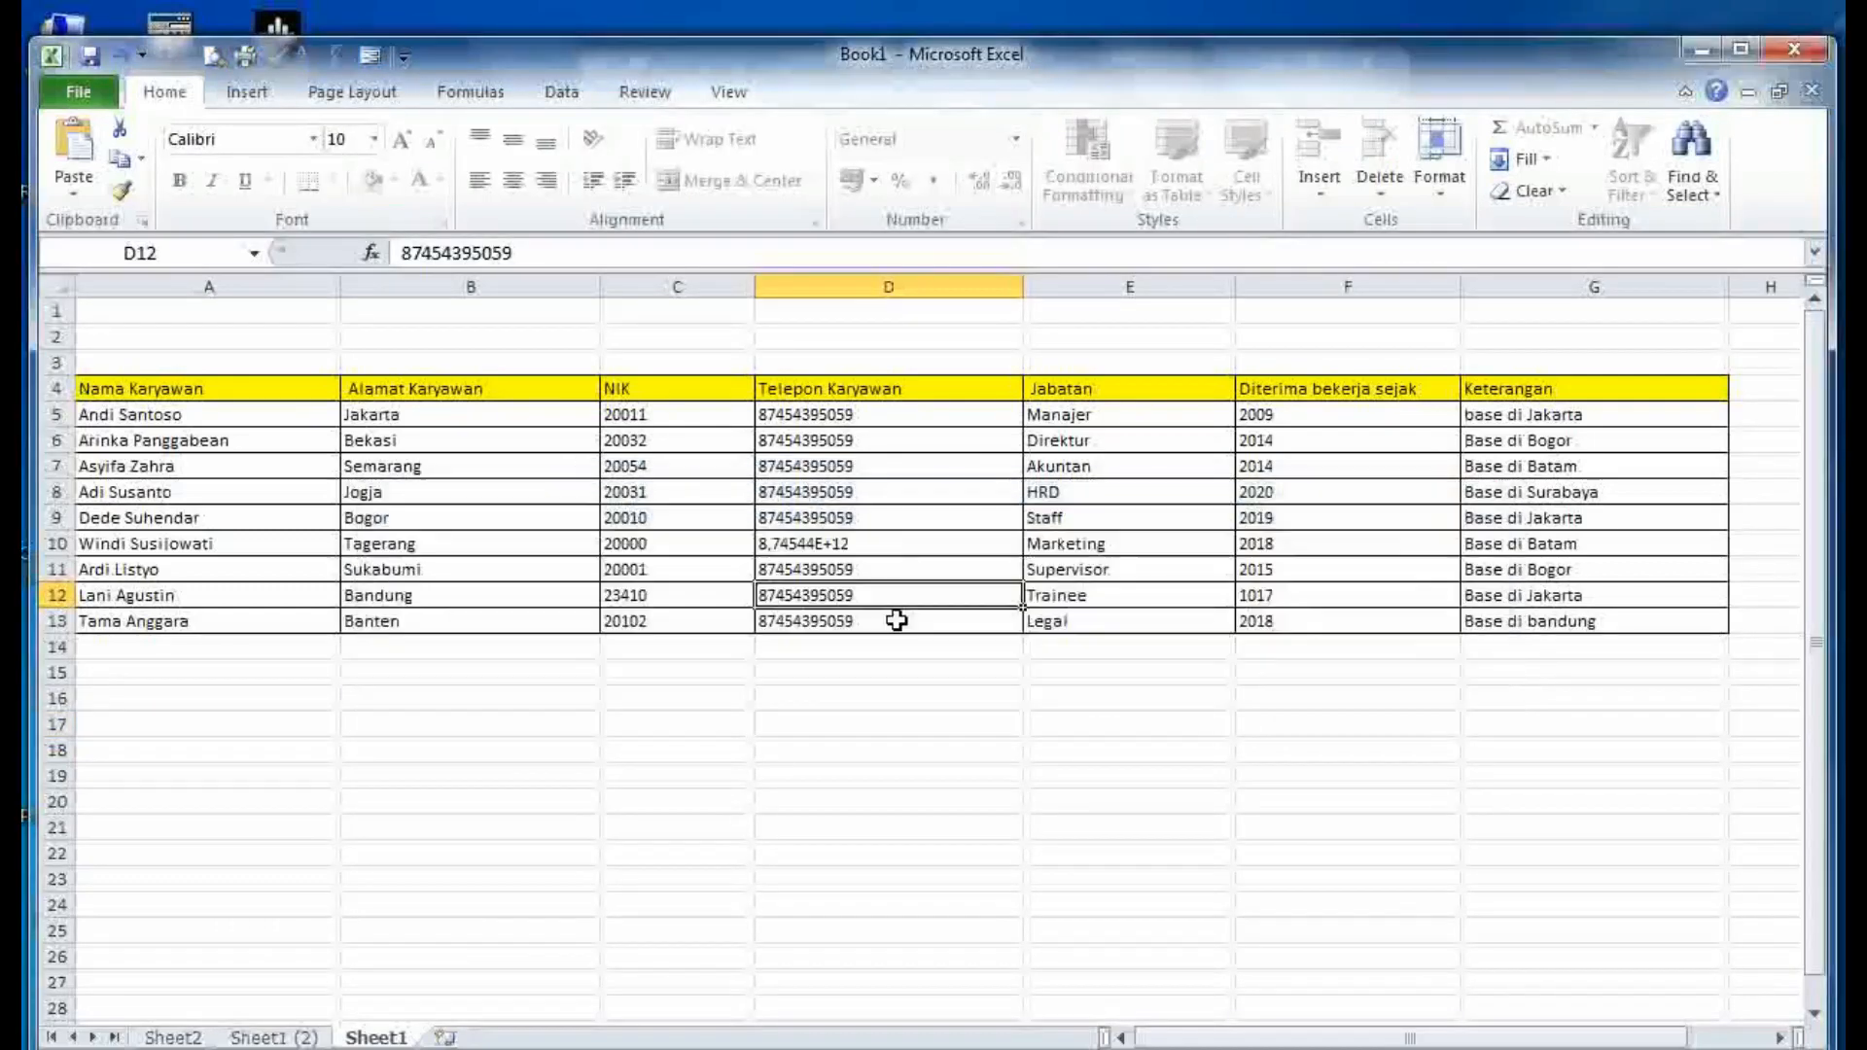
- Unprotect Sheet1 by entering its password
right_click(377, 1038)
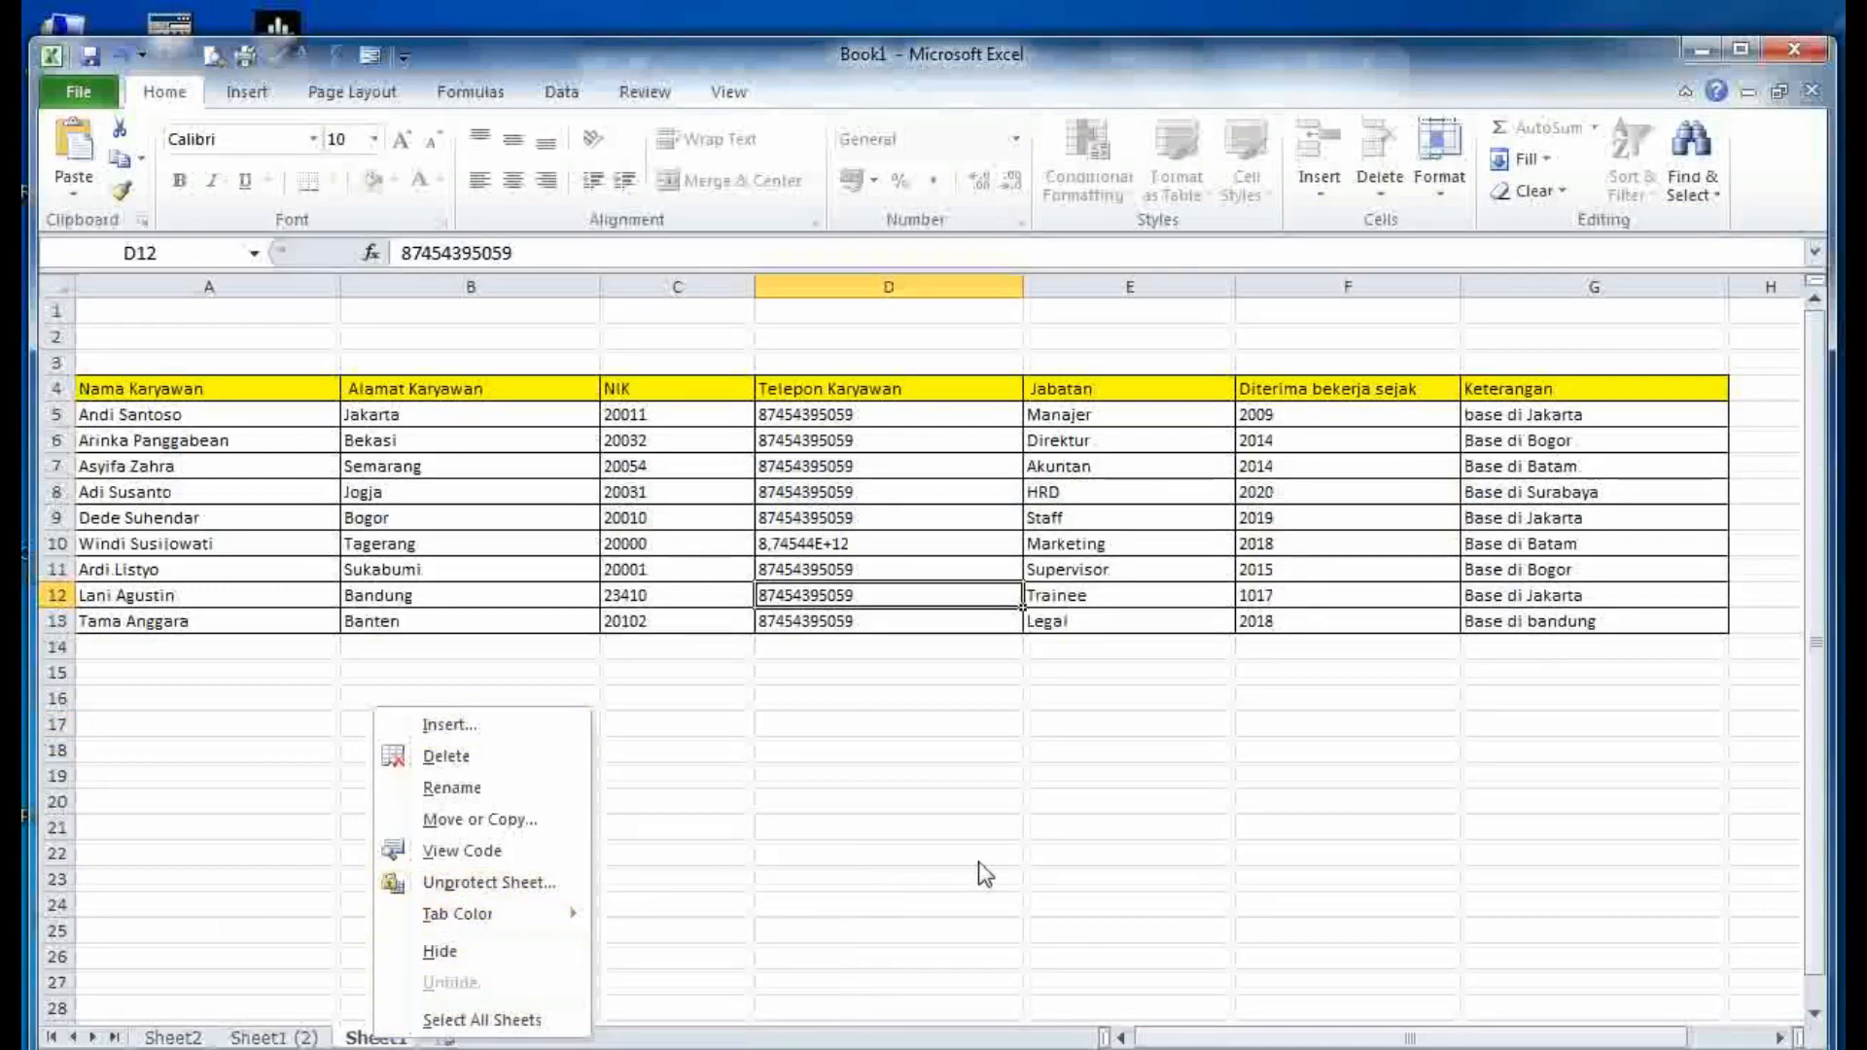
click(444, 882)
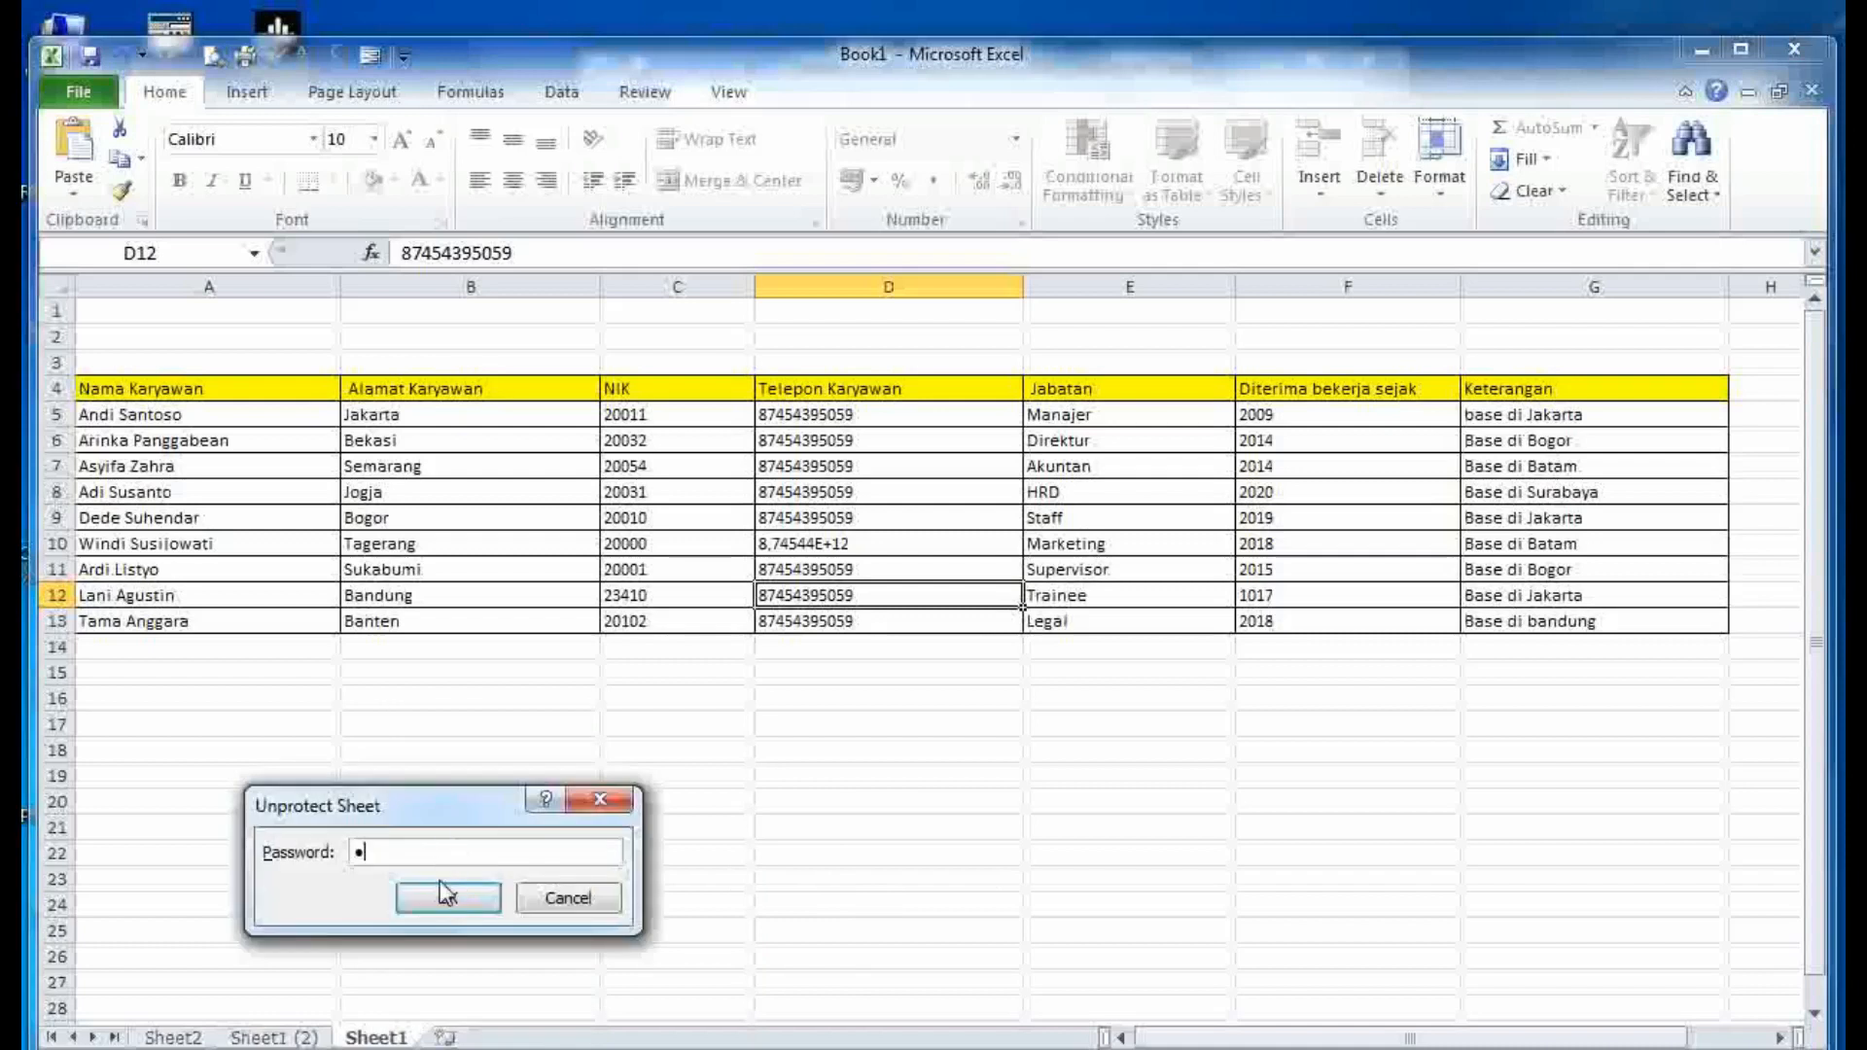
click(446, 899)
- Append ' 22' to the phone number in D12 to show the sheet is editable
double_click(880, 592)
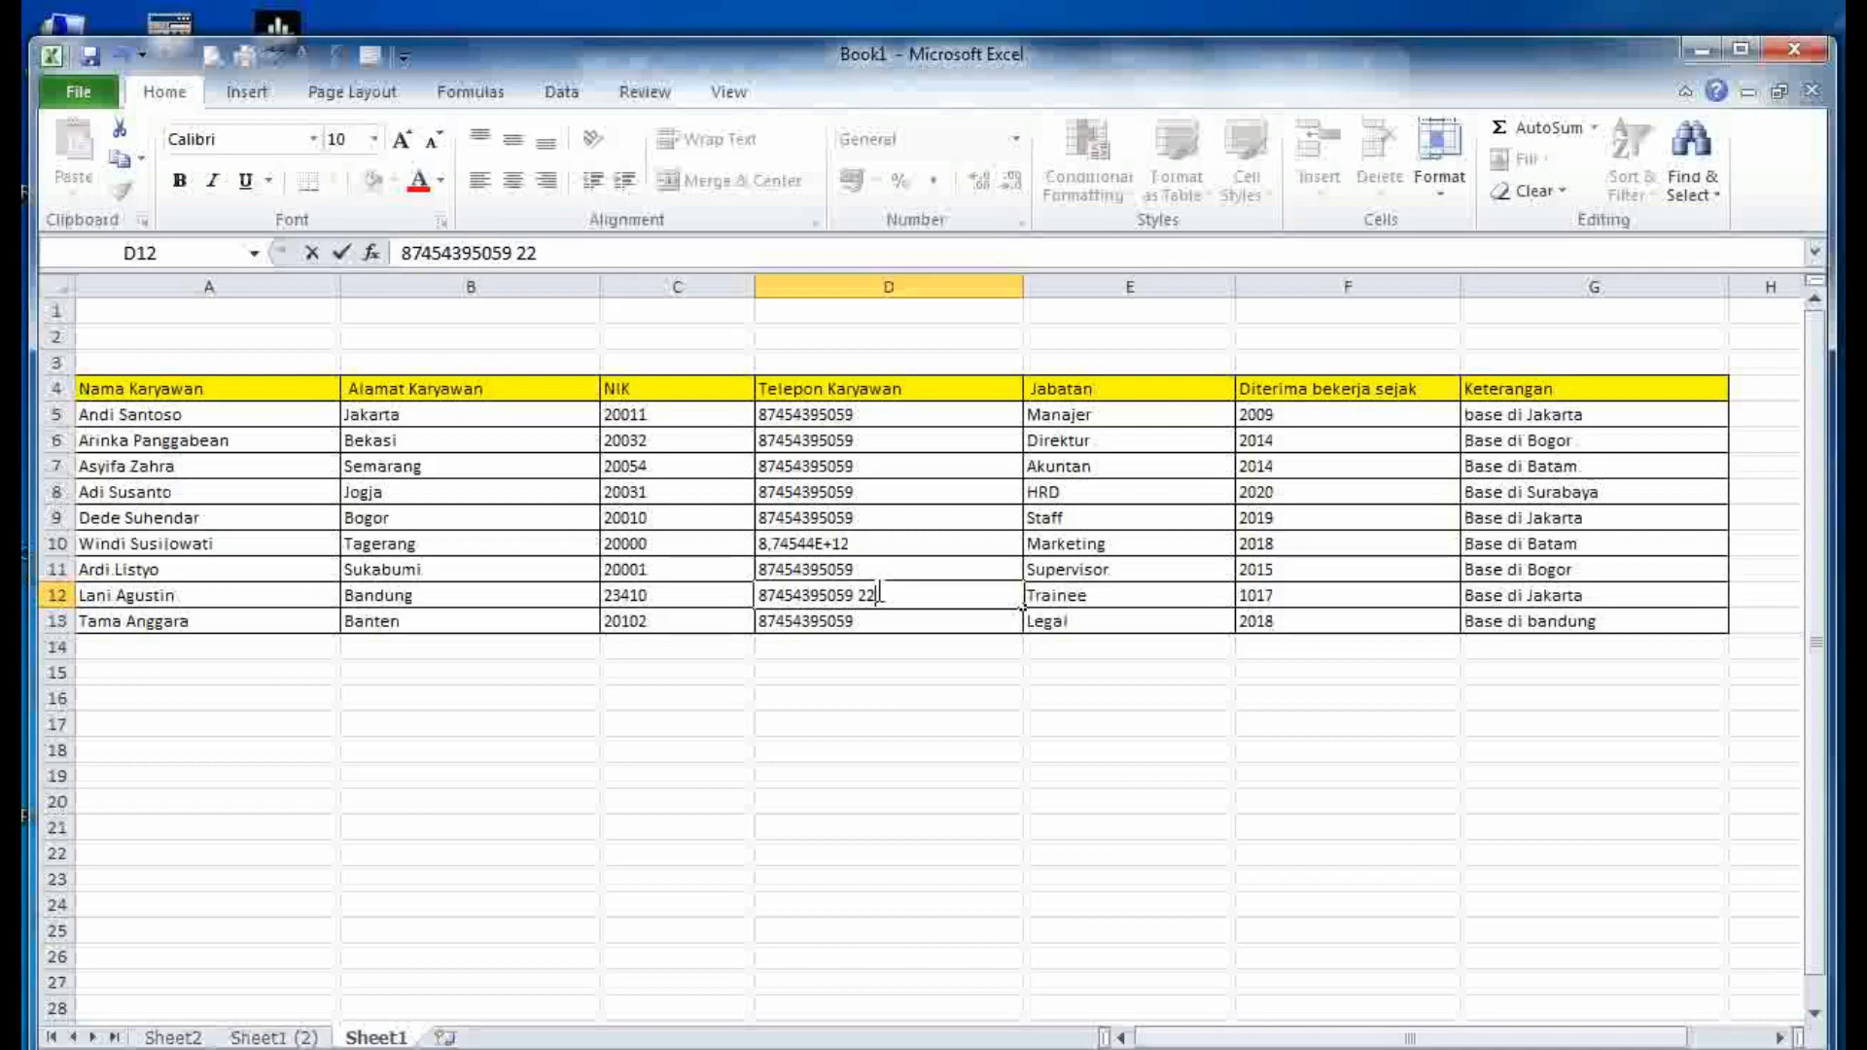
click(886, 761)
click(888, 799)
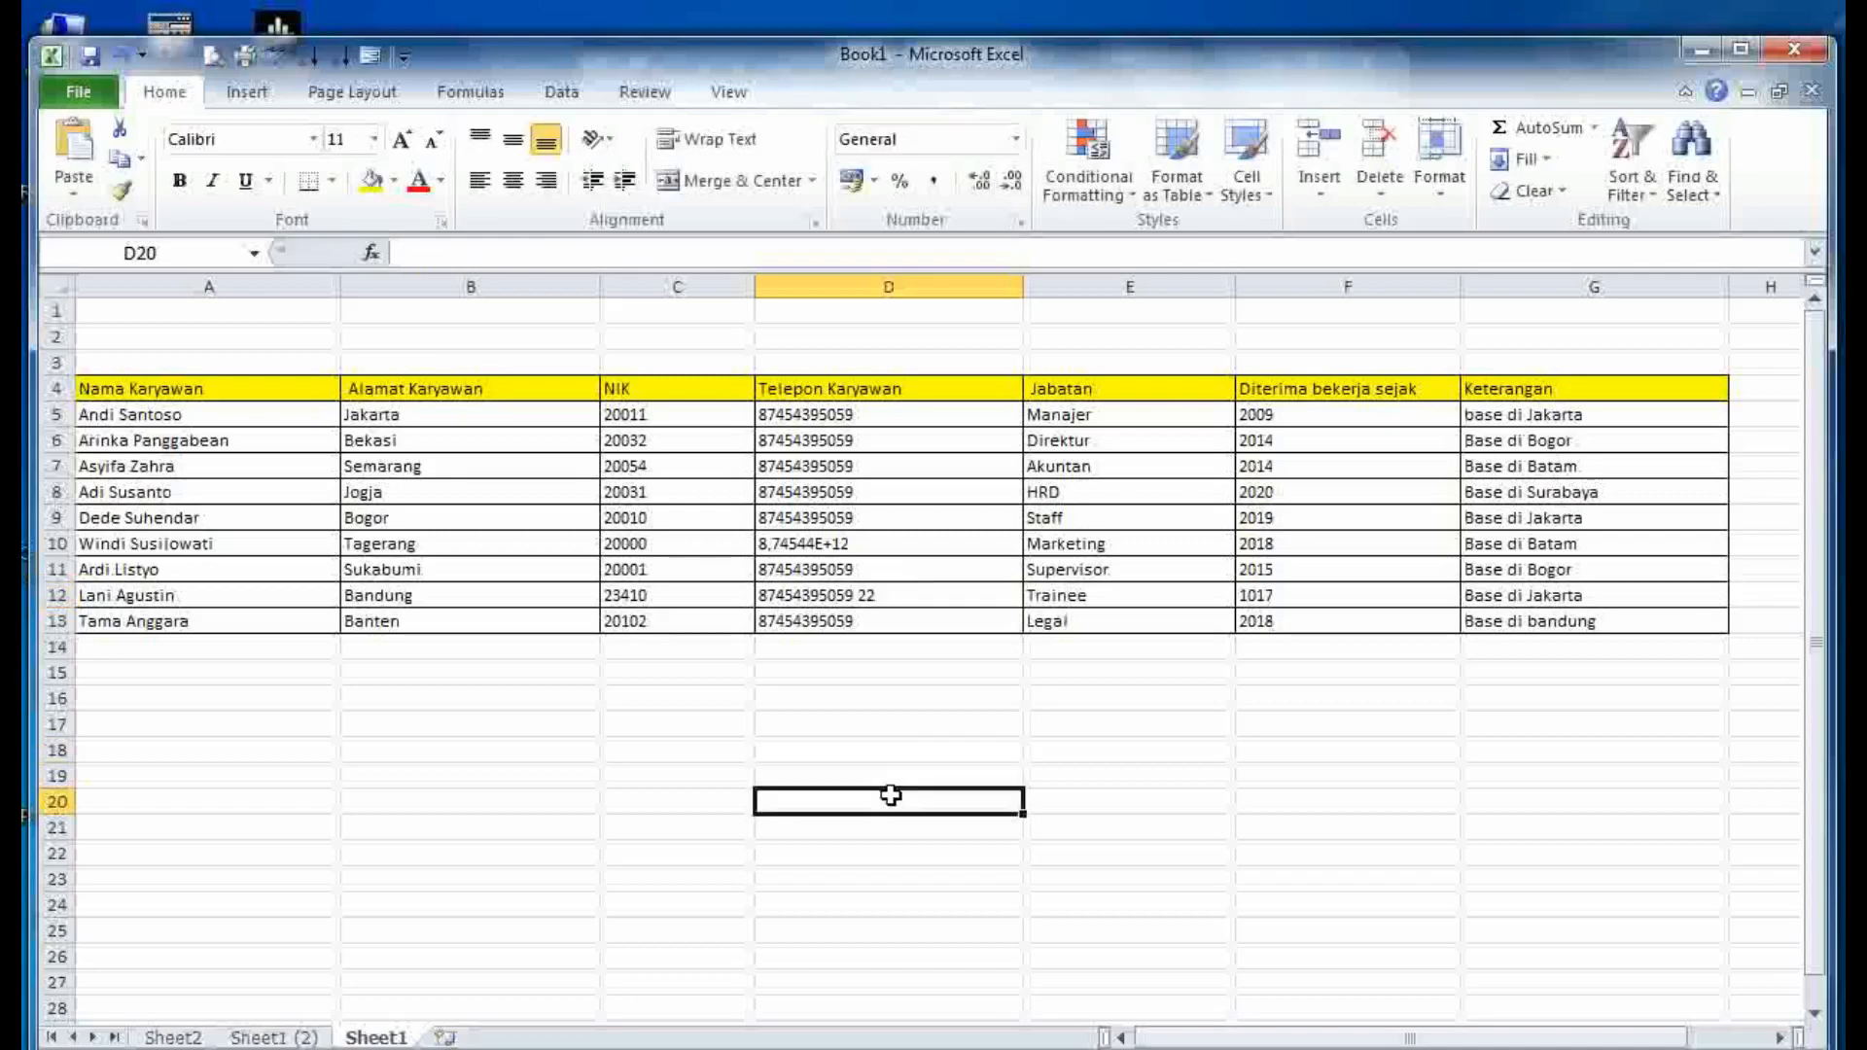
click(892, 871)
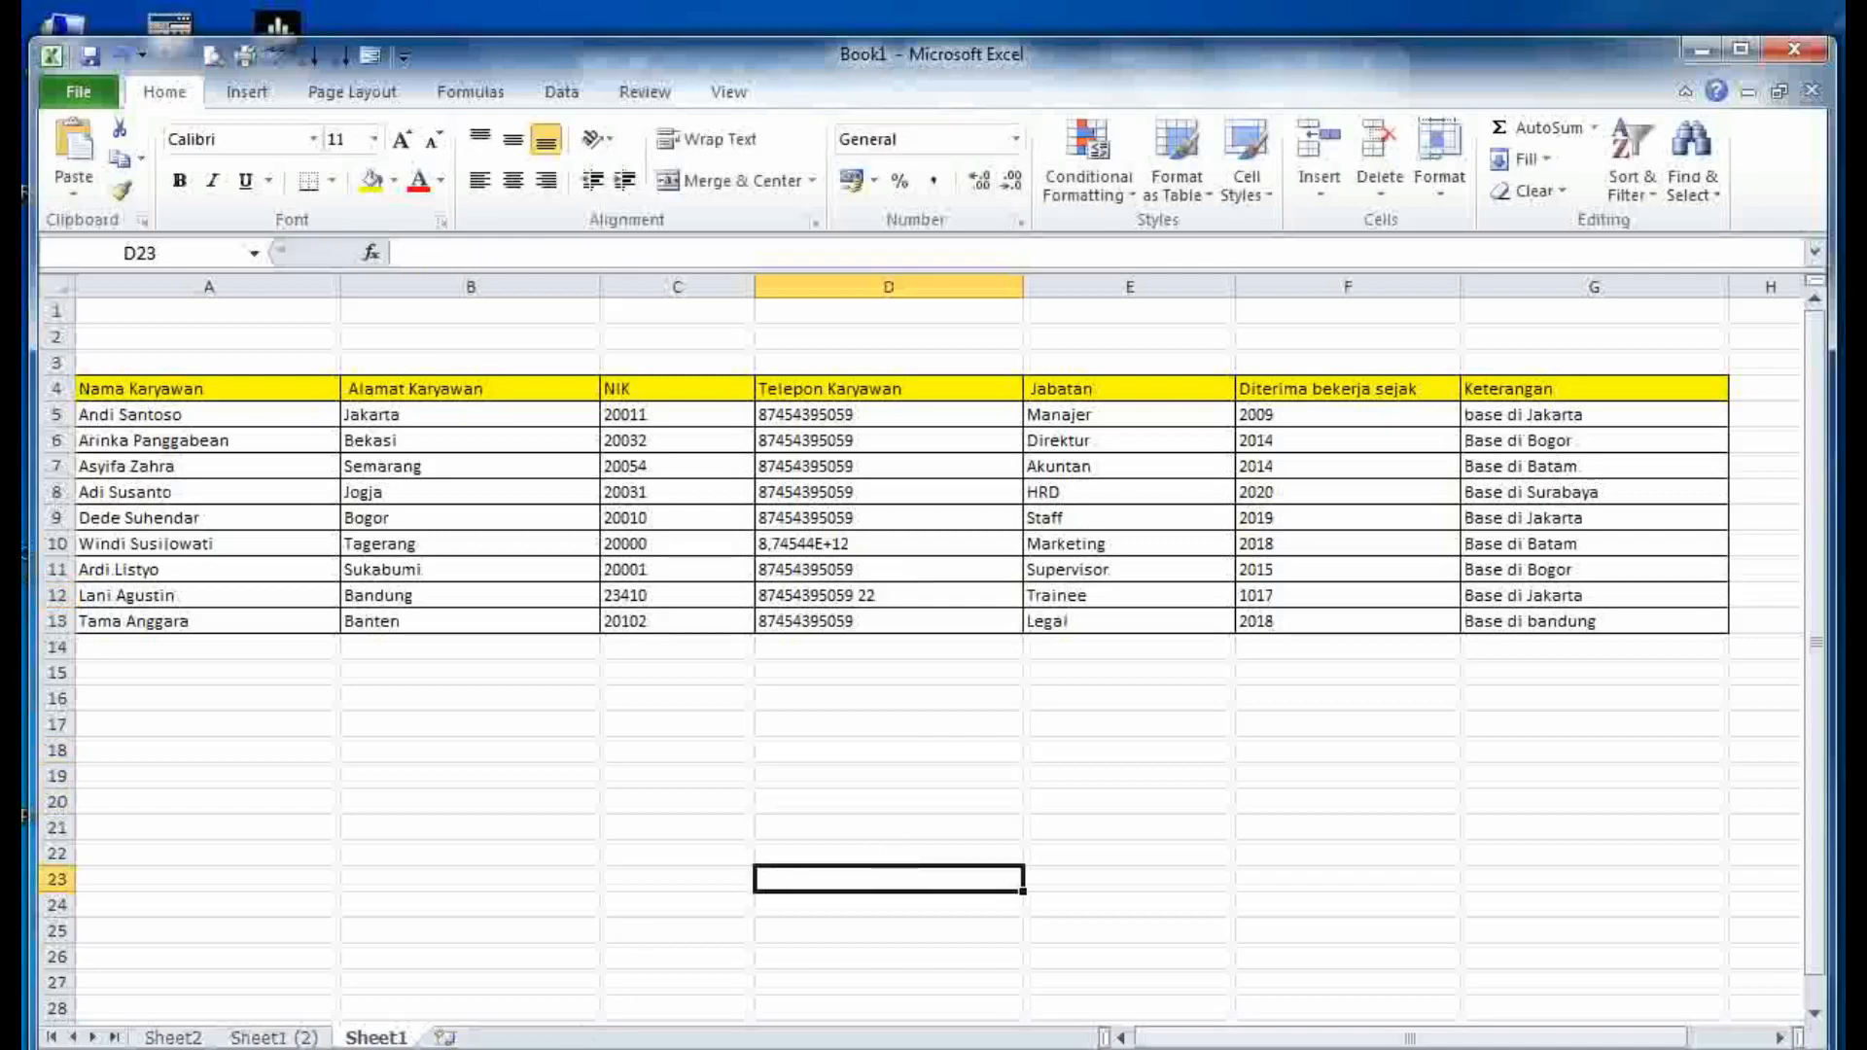
key(alt+Tab)
- Highlight notes items A and B on protecting sheets and workbooks, then minimise Word
click(1125, 834)
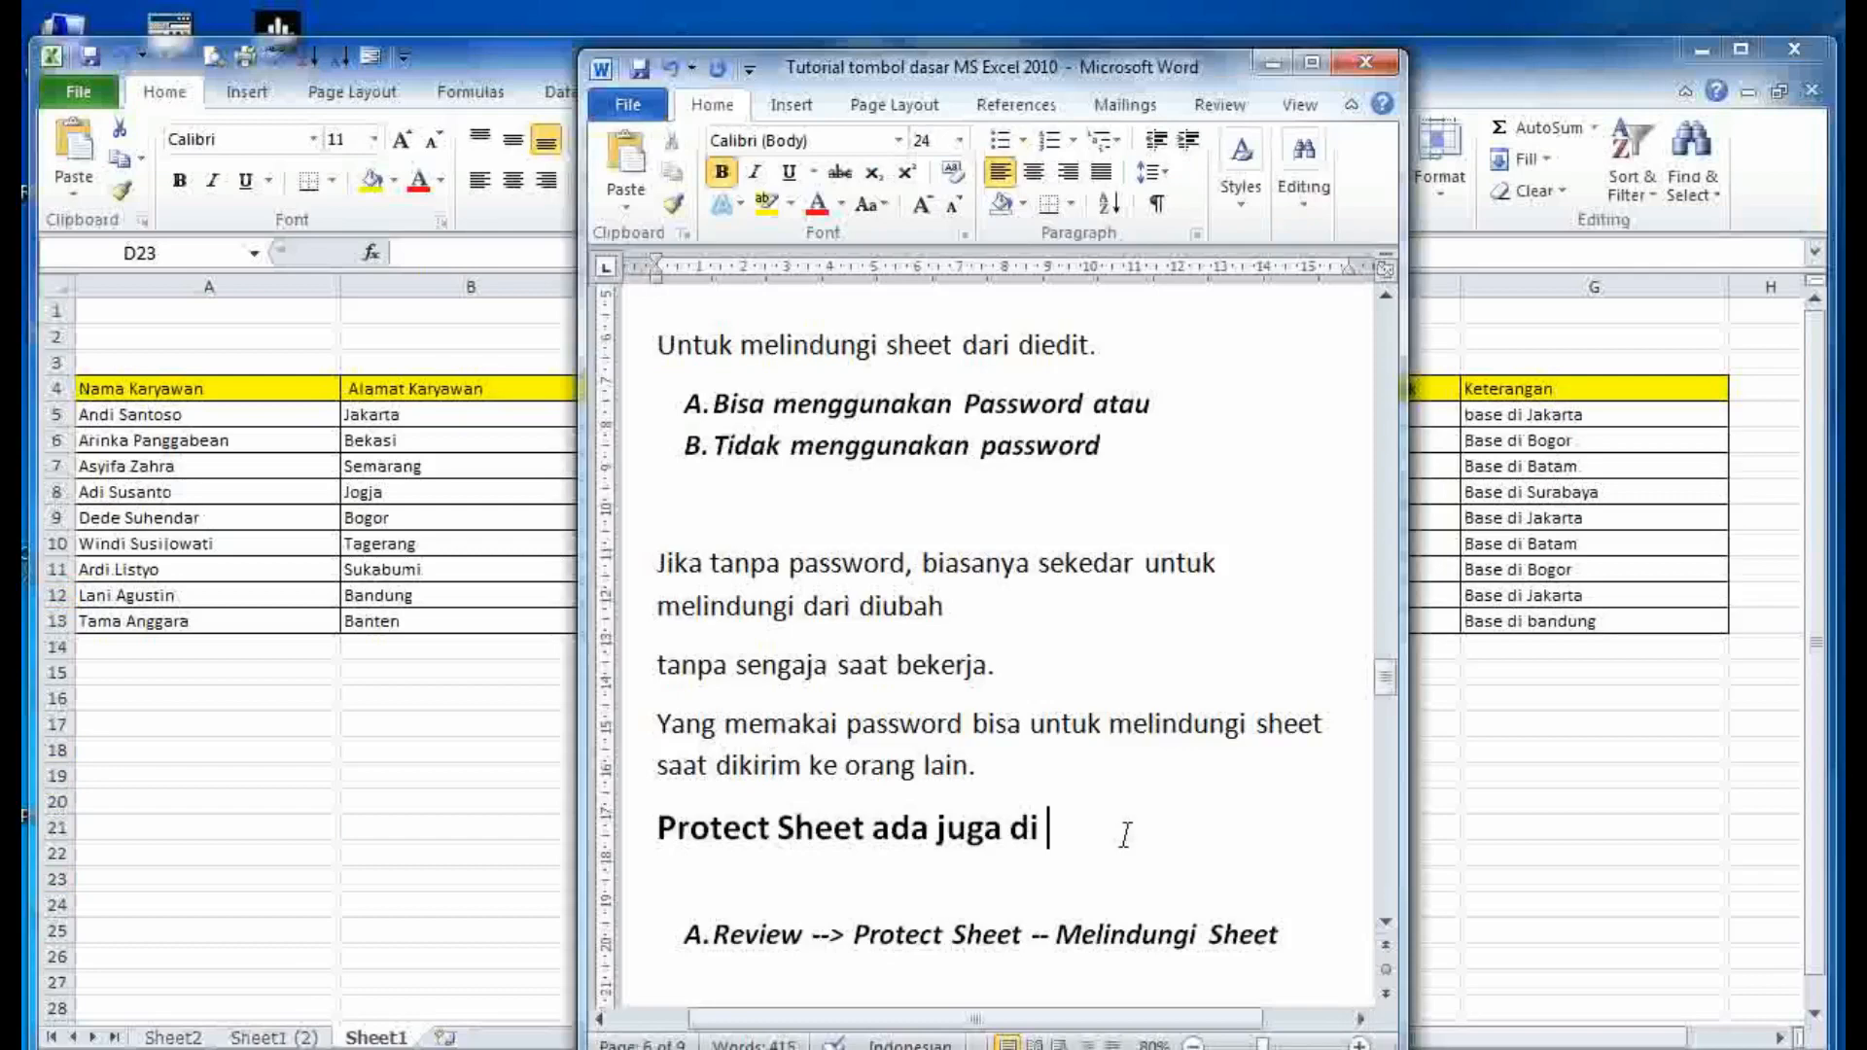
scroll(1127, 832, down, 5)
drag(1129, 828, 662, 655)
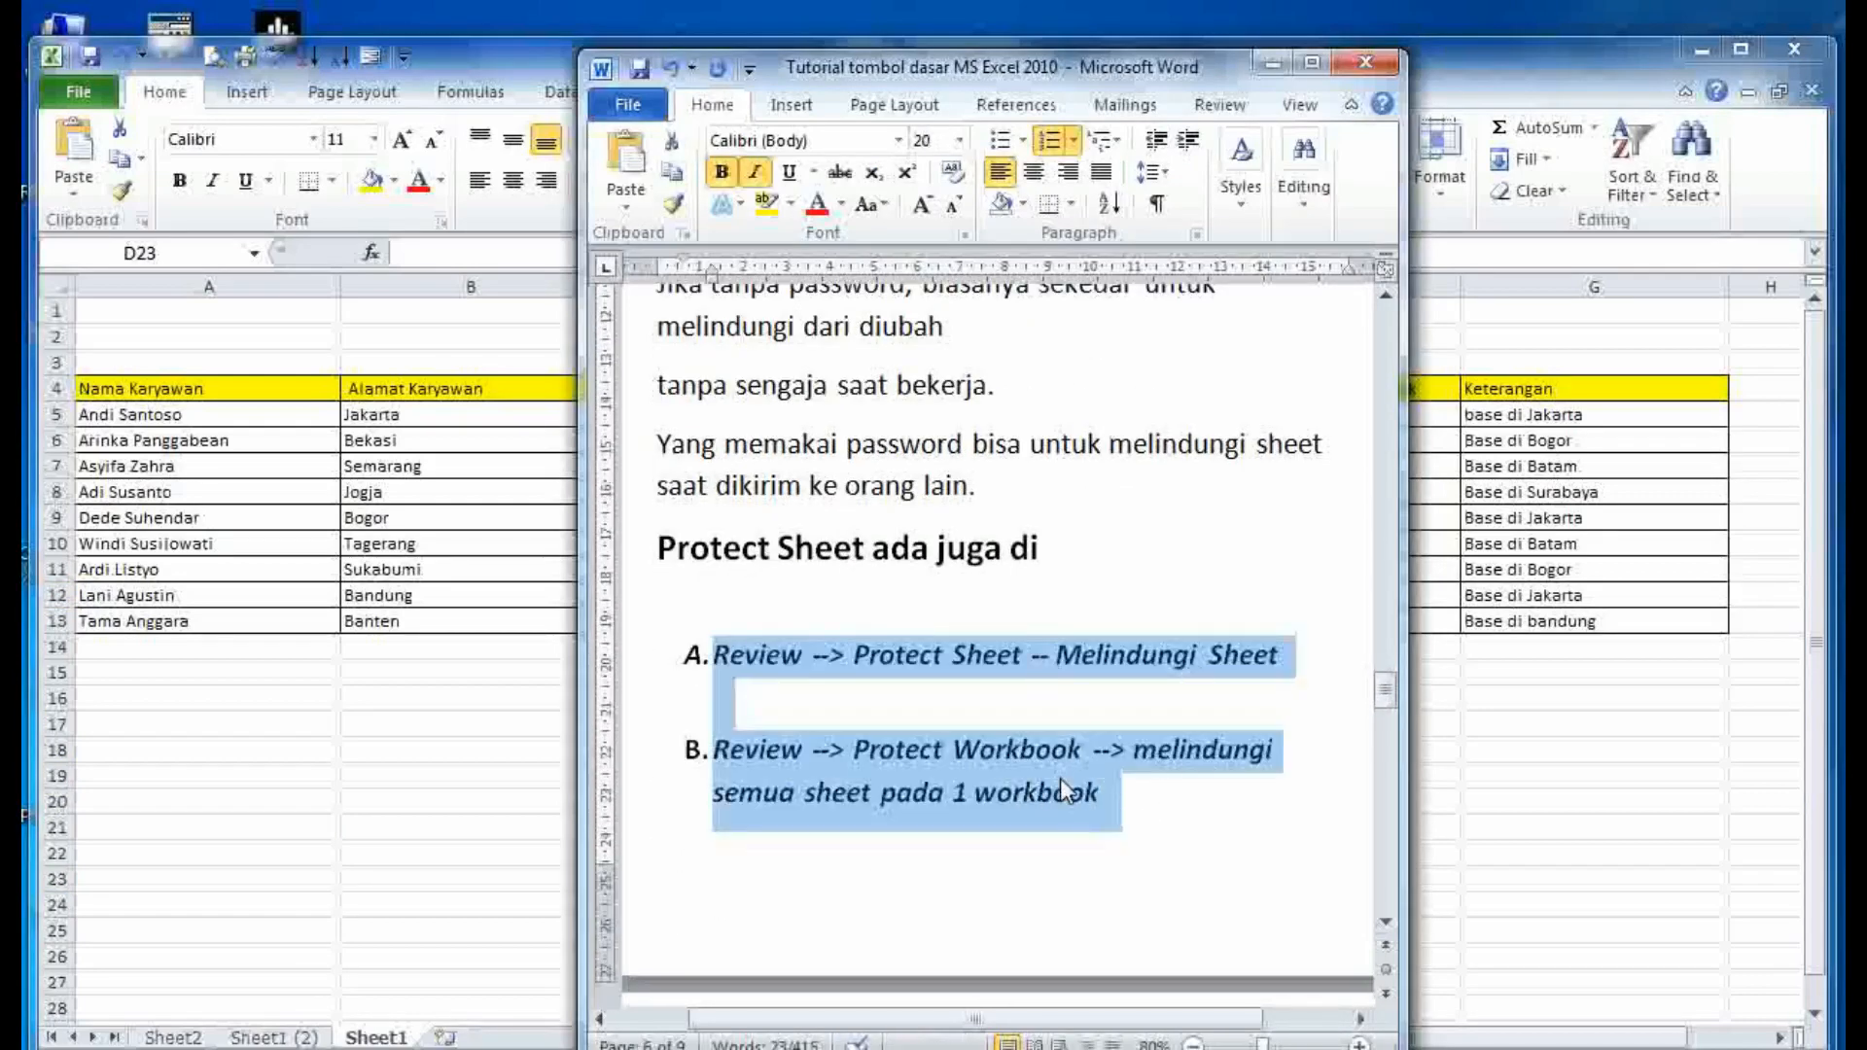
click(1125, 778)
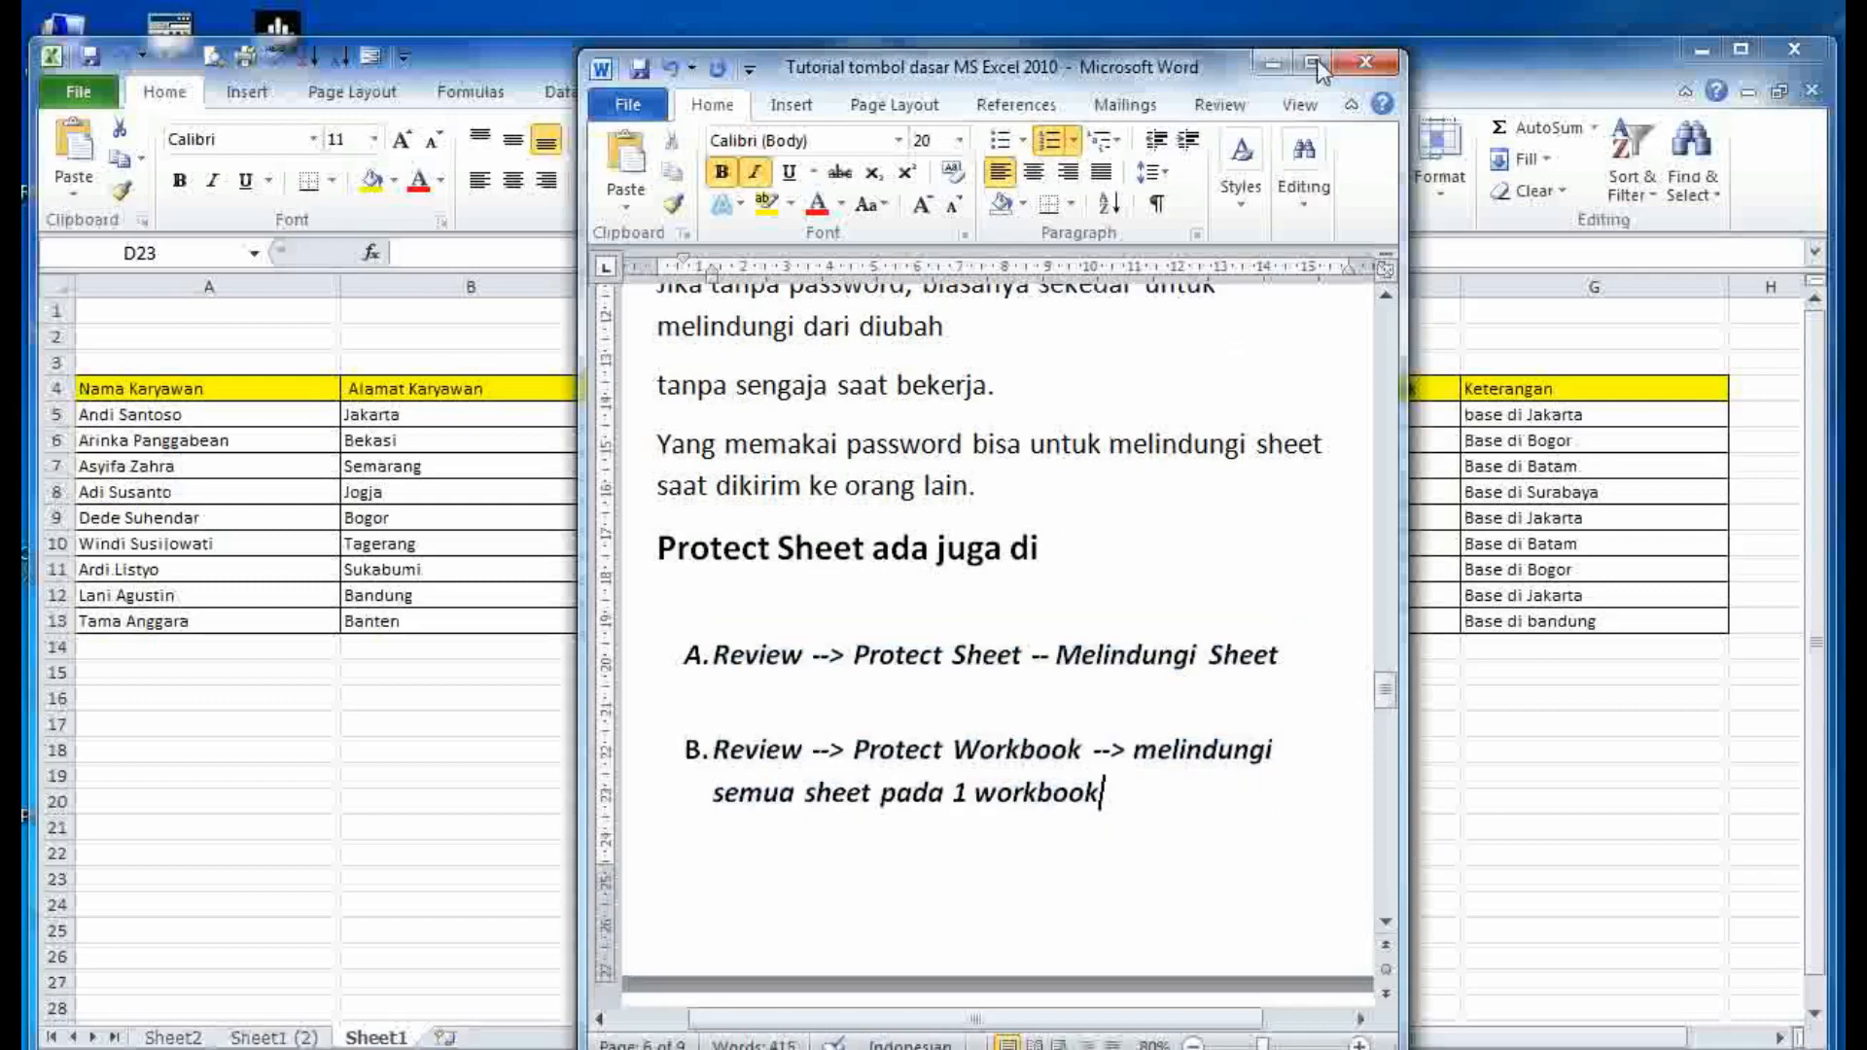
click(1272, 60)
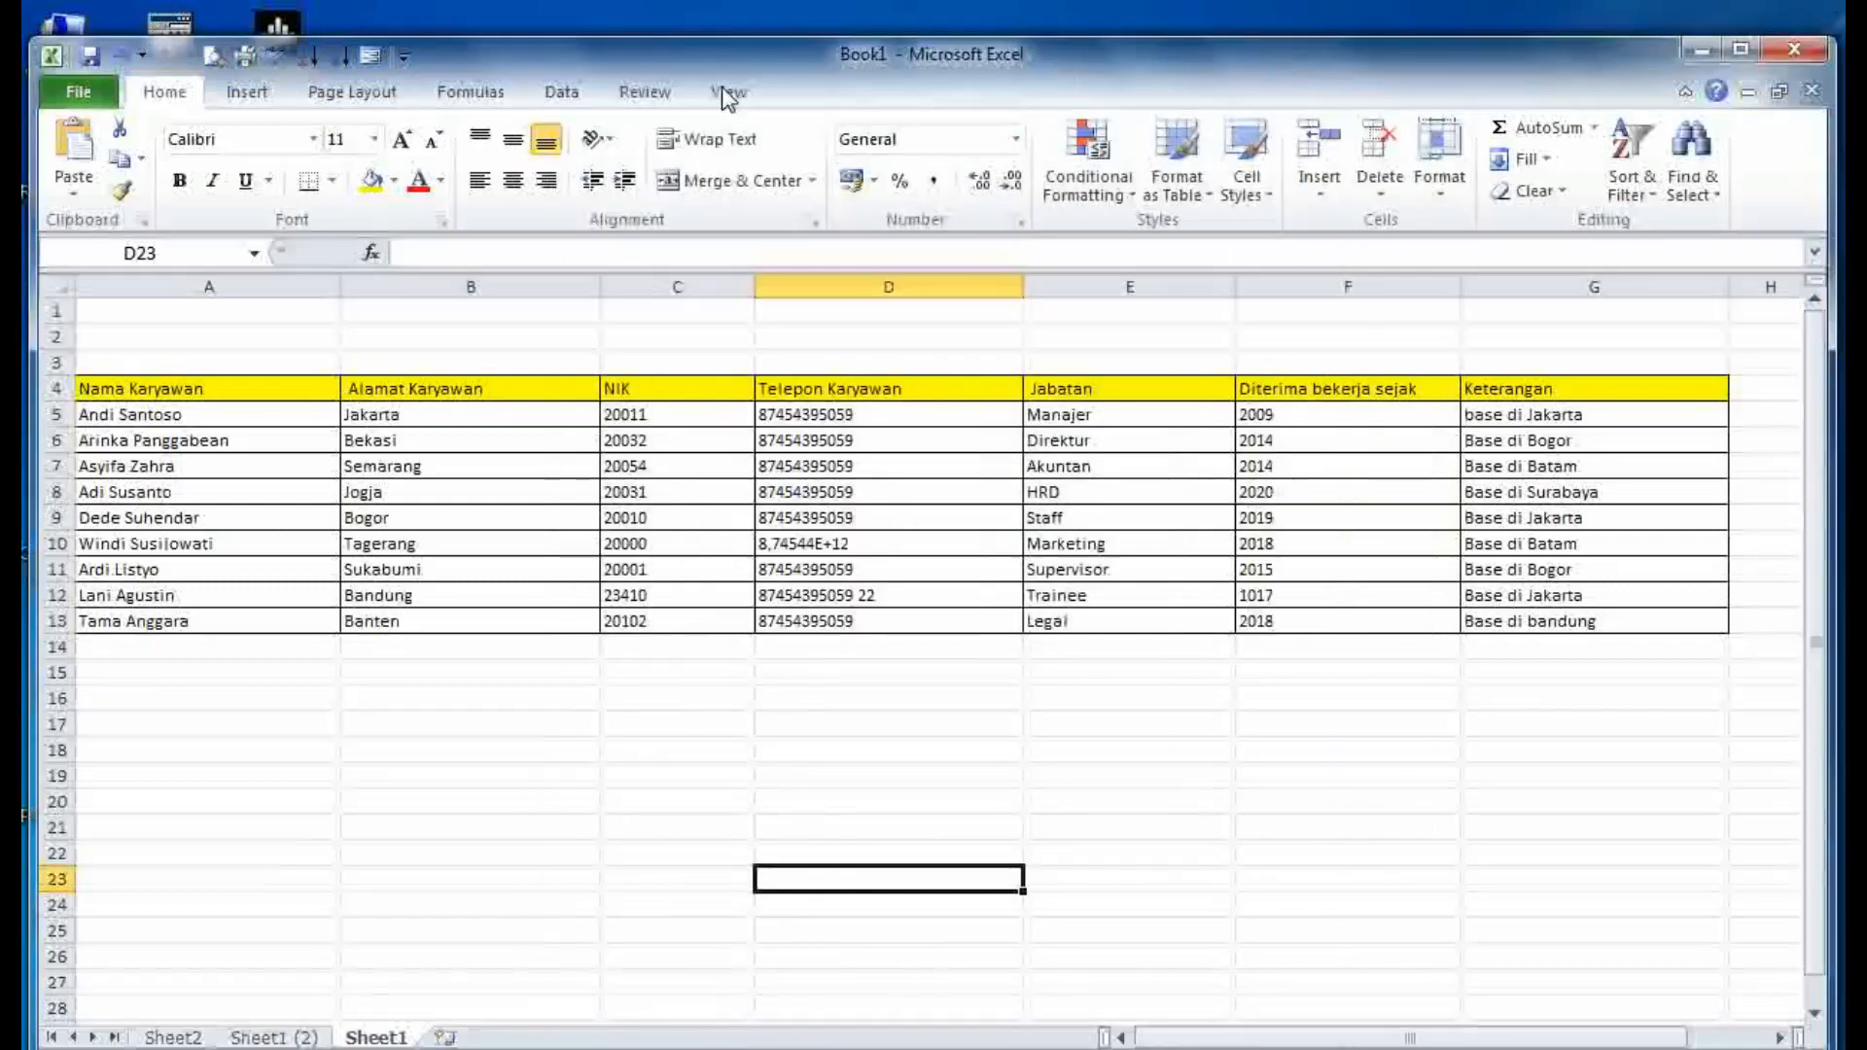
- Preview the Review tab's Protect Sheet and Protect Workbook dialogs, cancelling both
click(653, 93)
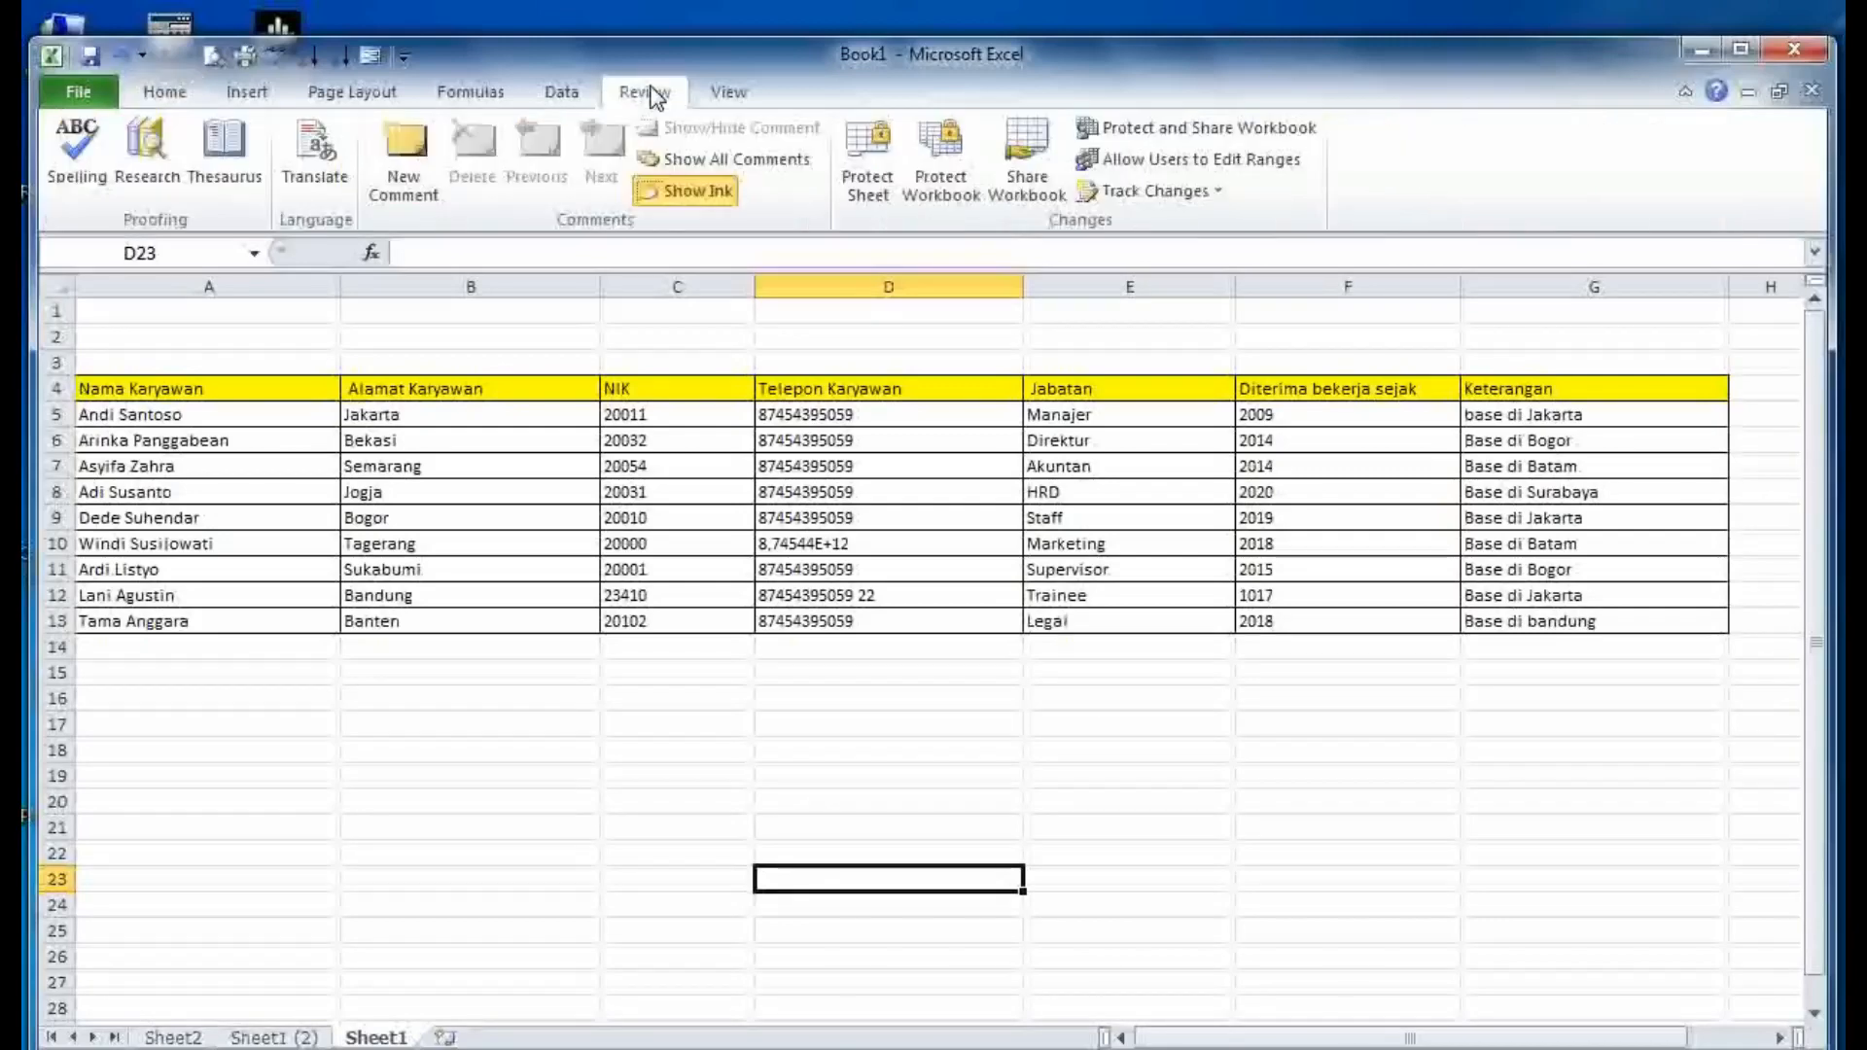
click(868, 187)
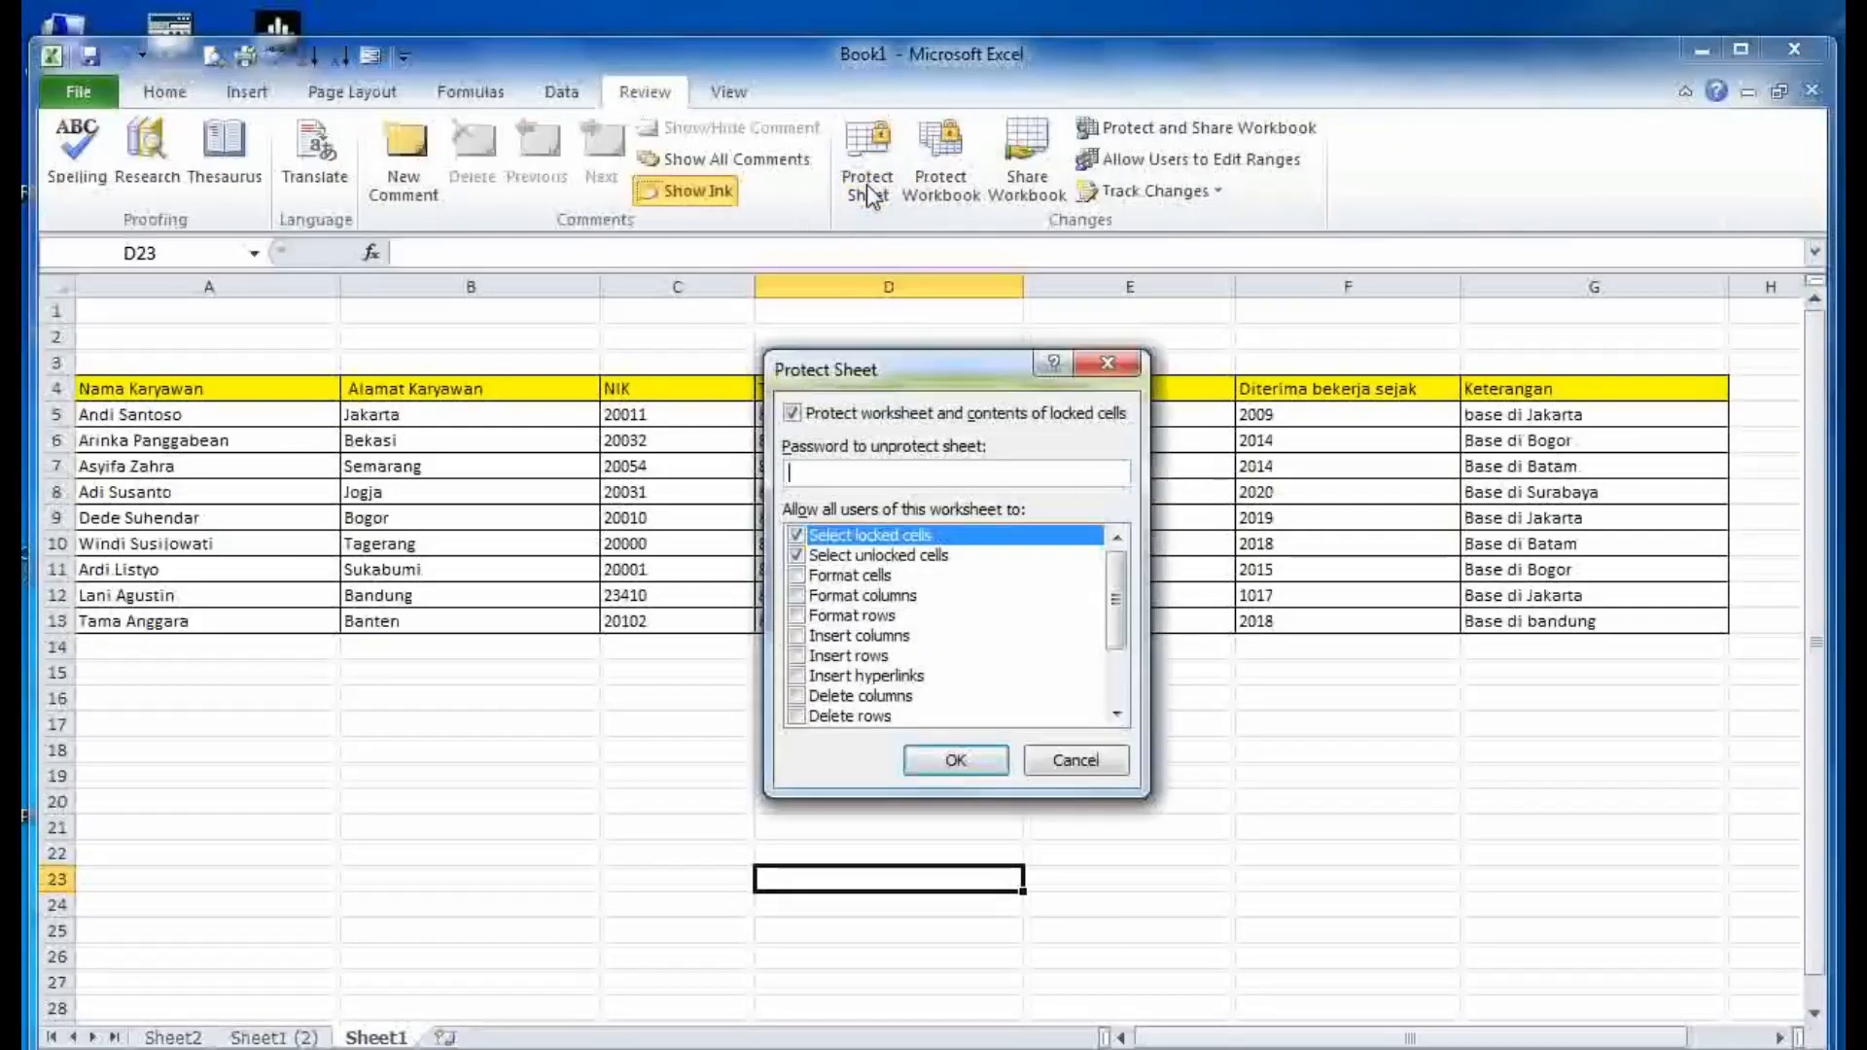
click(1062, 763)
click(940, 156)
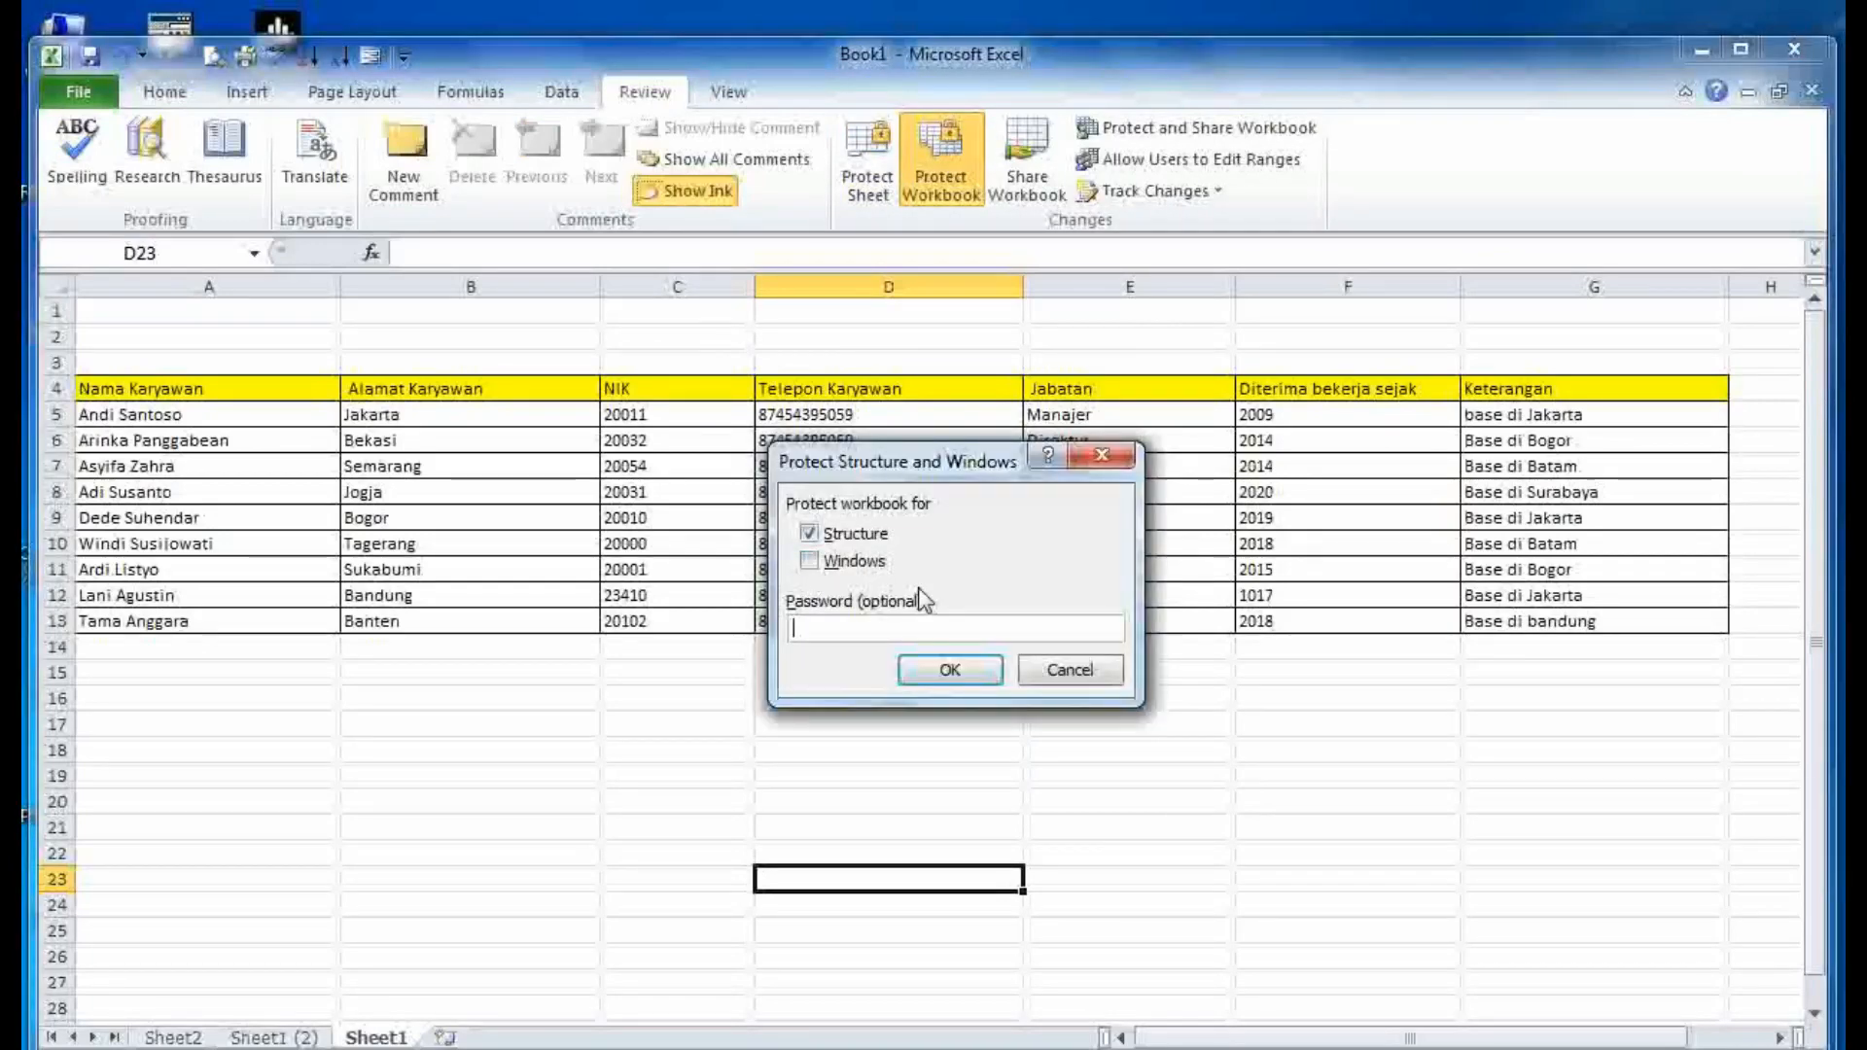
click(1067, 671)
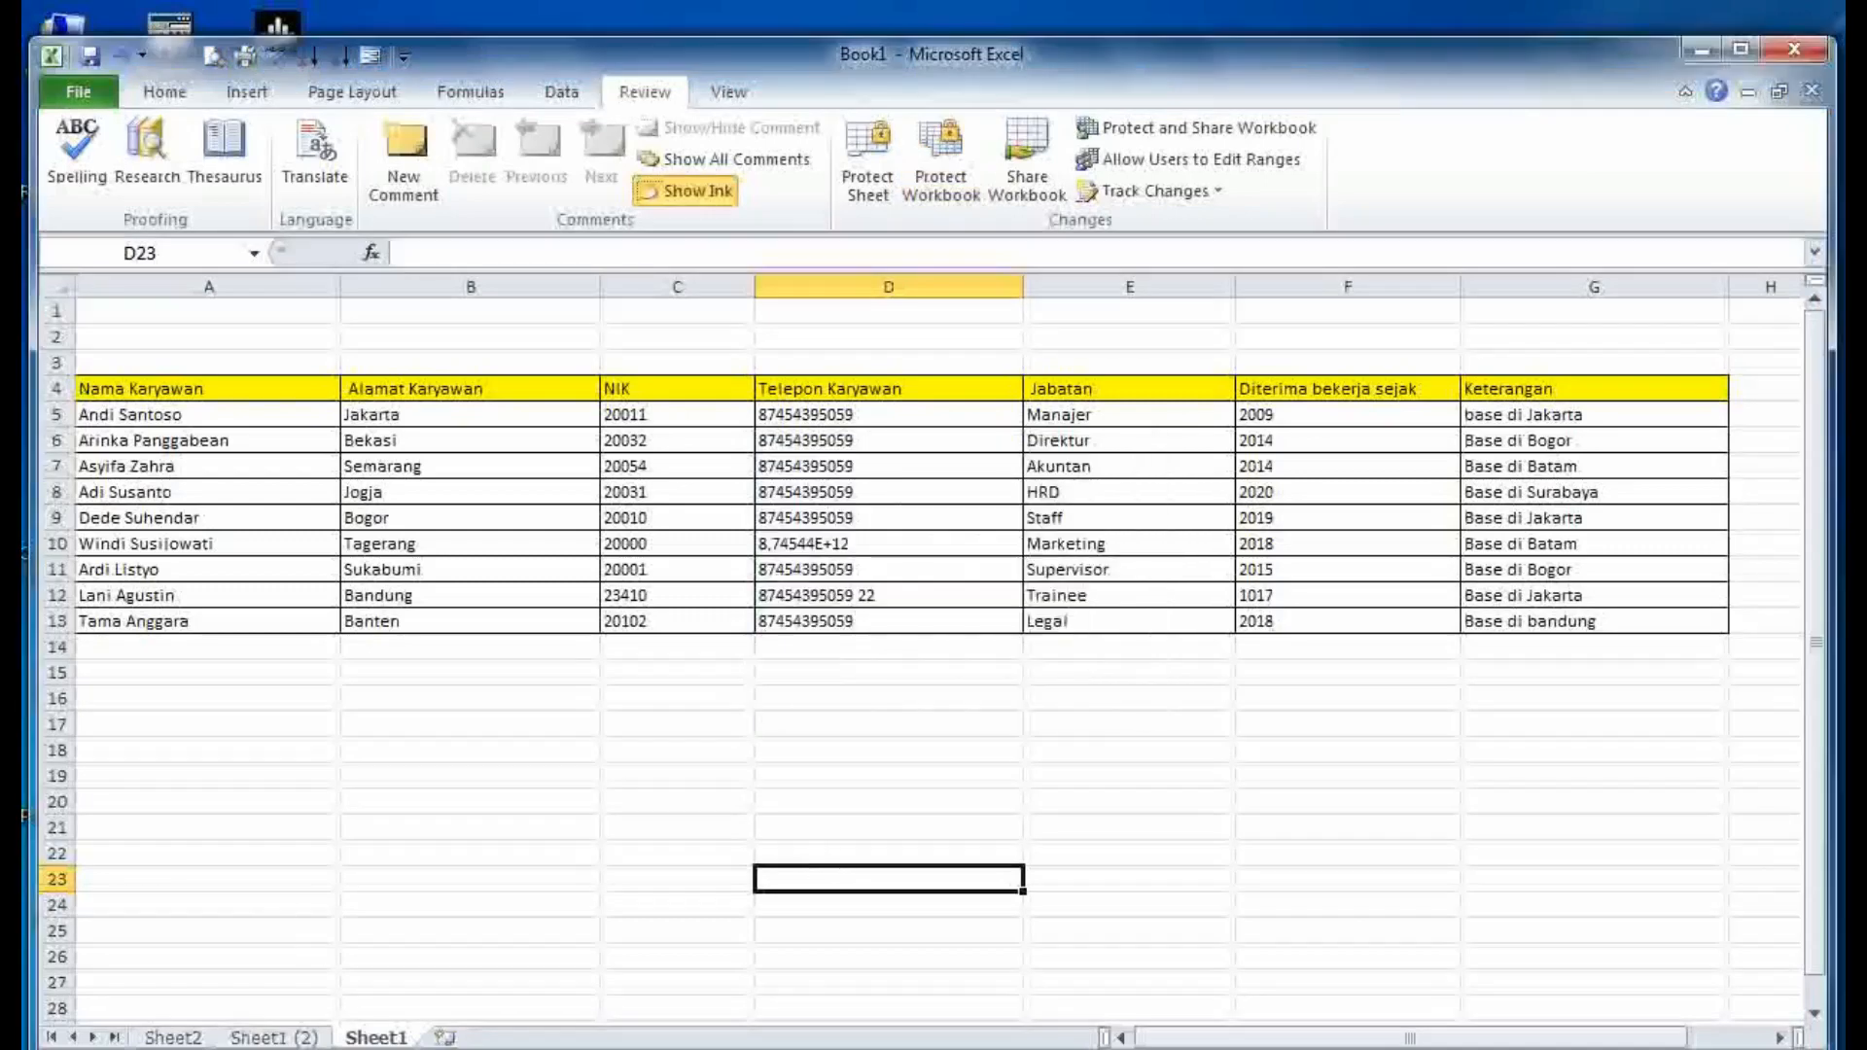
click(583, 1049)
- Highlight the section 6 Tab Color heading and the note on removing a tab colour
scroll(1120, 744, down, 6)
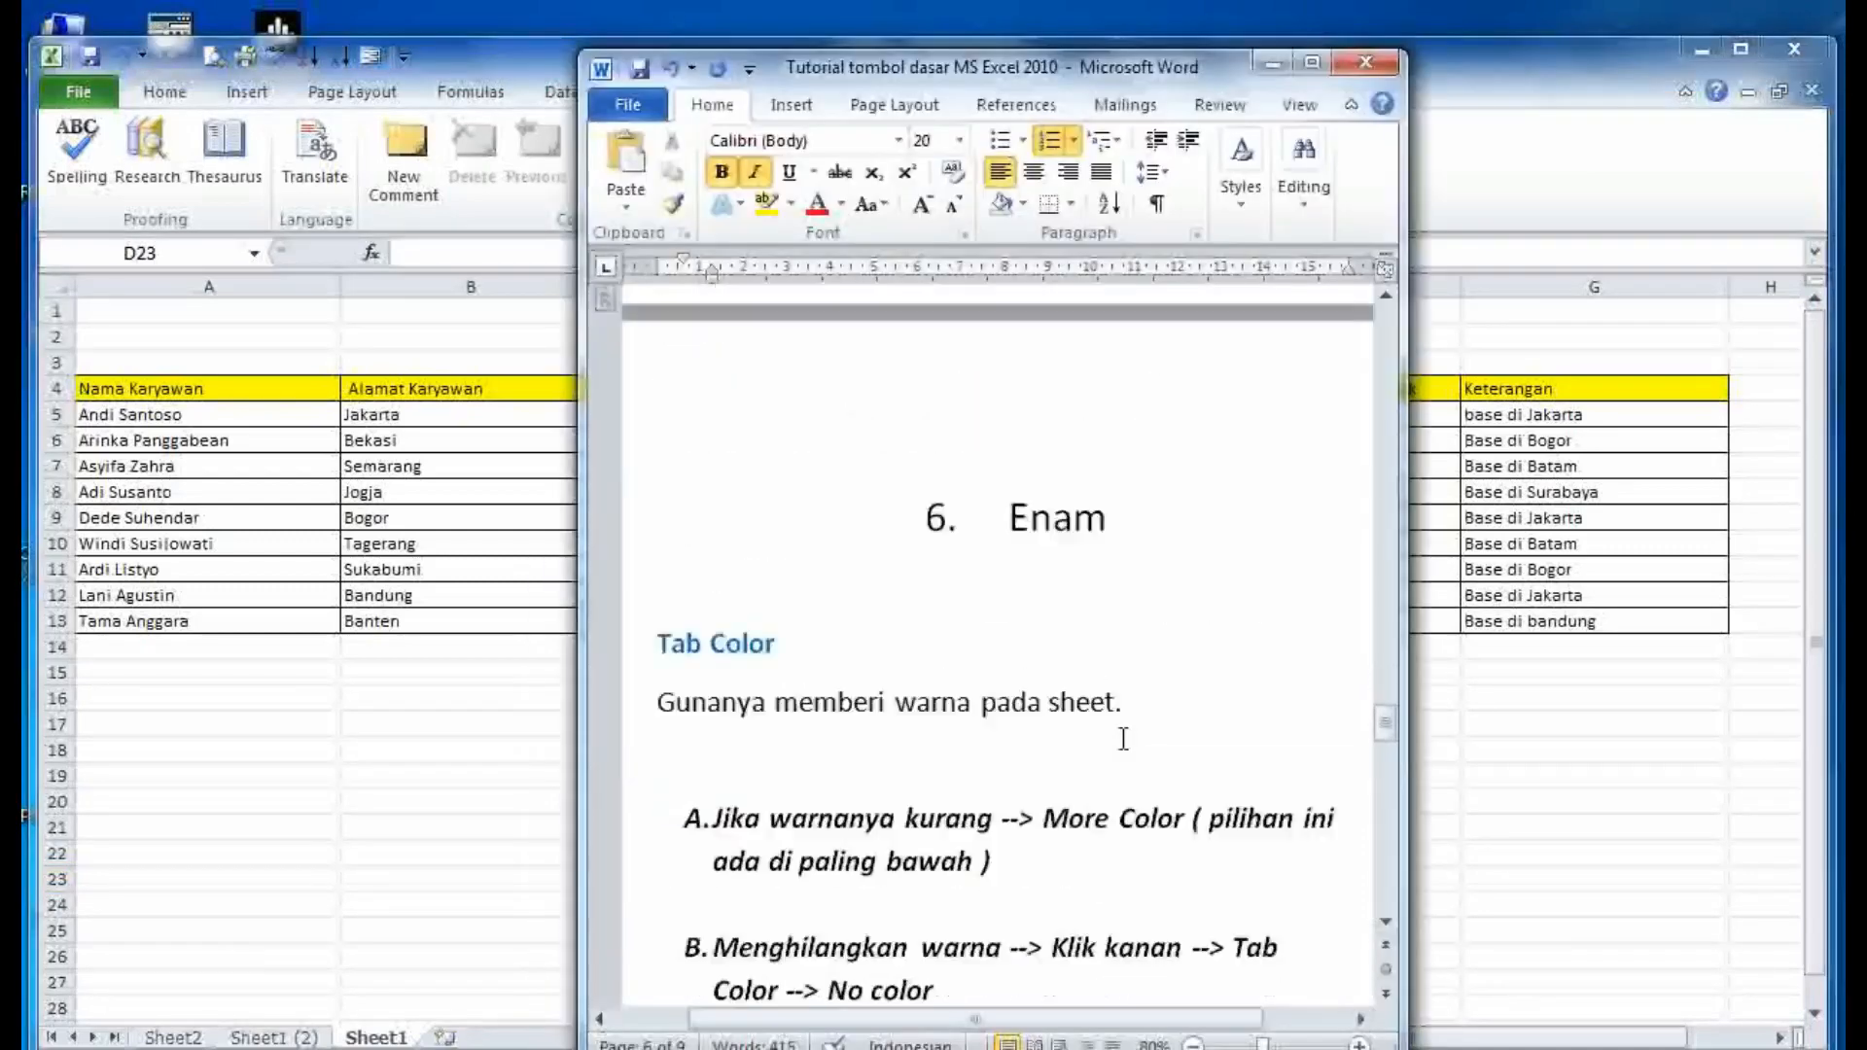
scroll(1124, 739, down, 1)
drag(783, 587, 655, 588)
click(1043, 646)
scroll(1044, 663, down, 1)
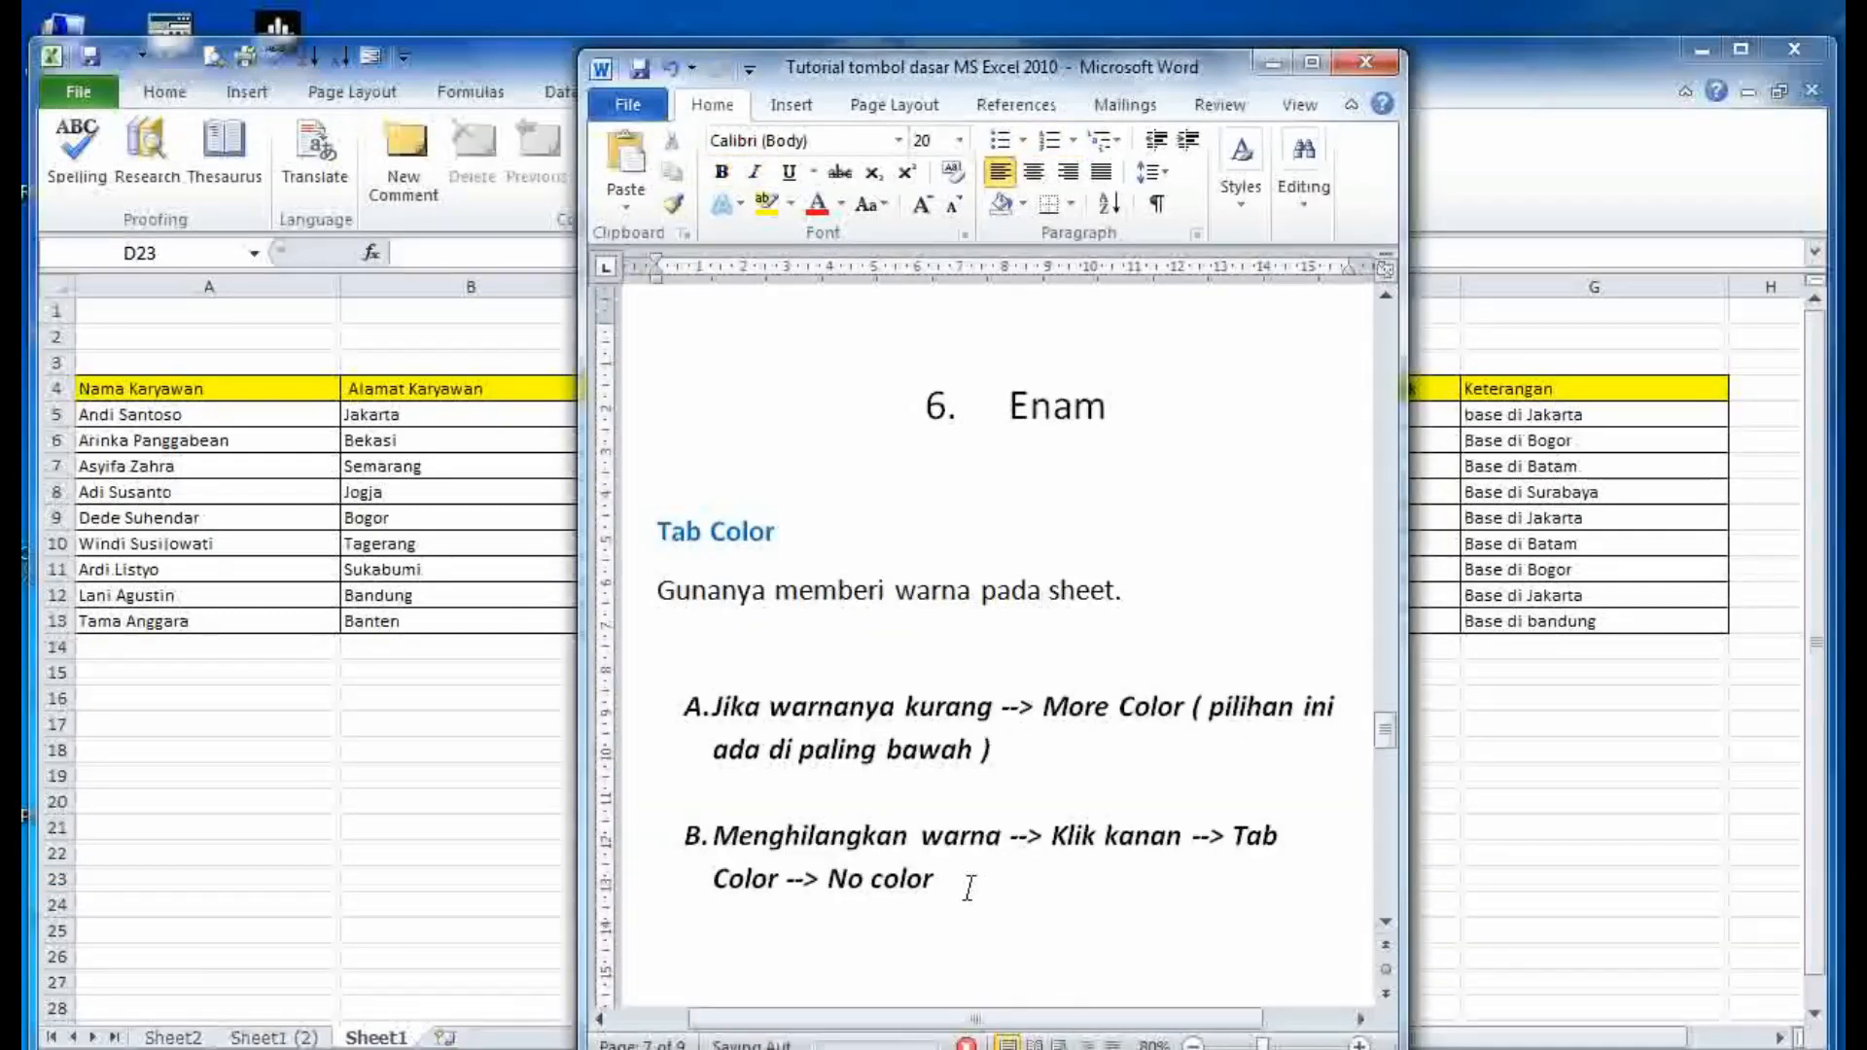
drag(967, 884, 715, 836)
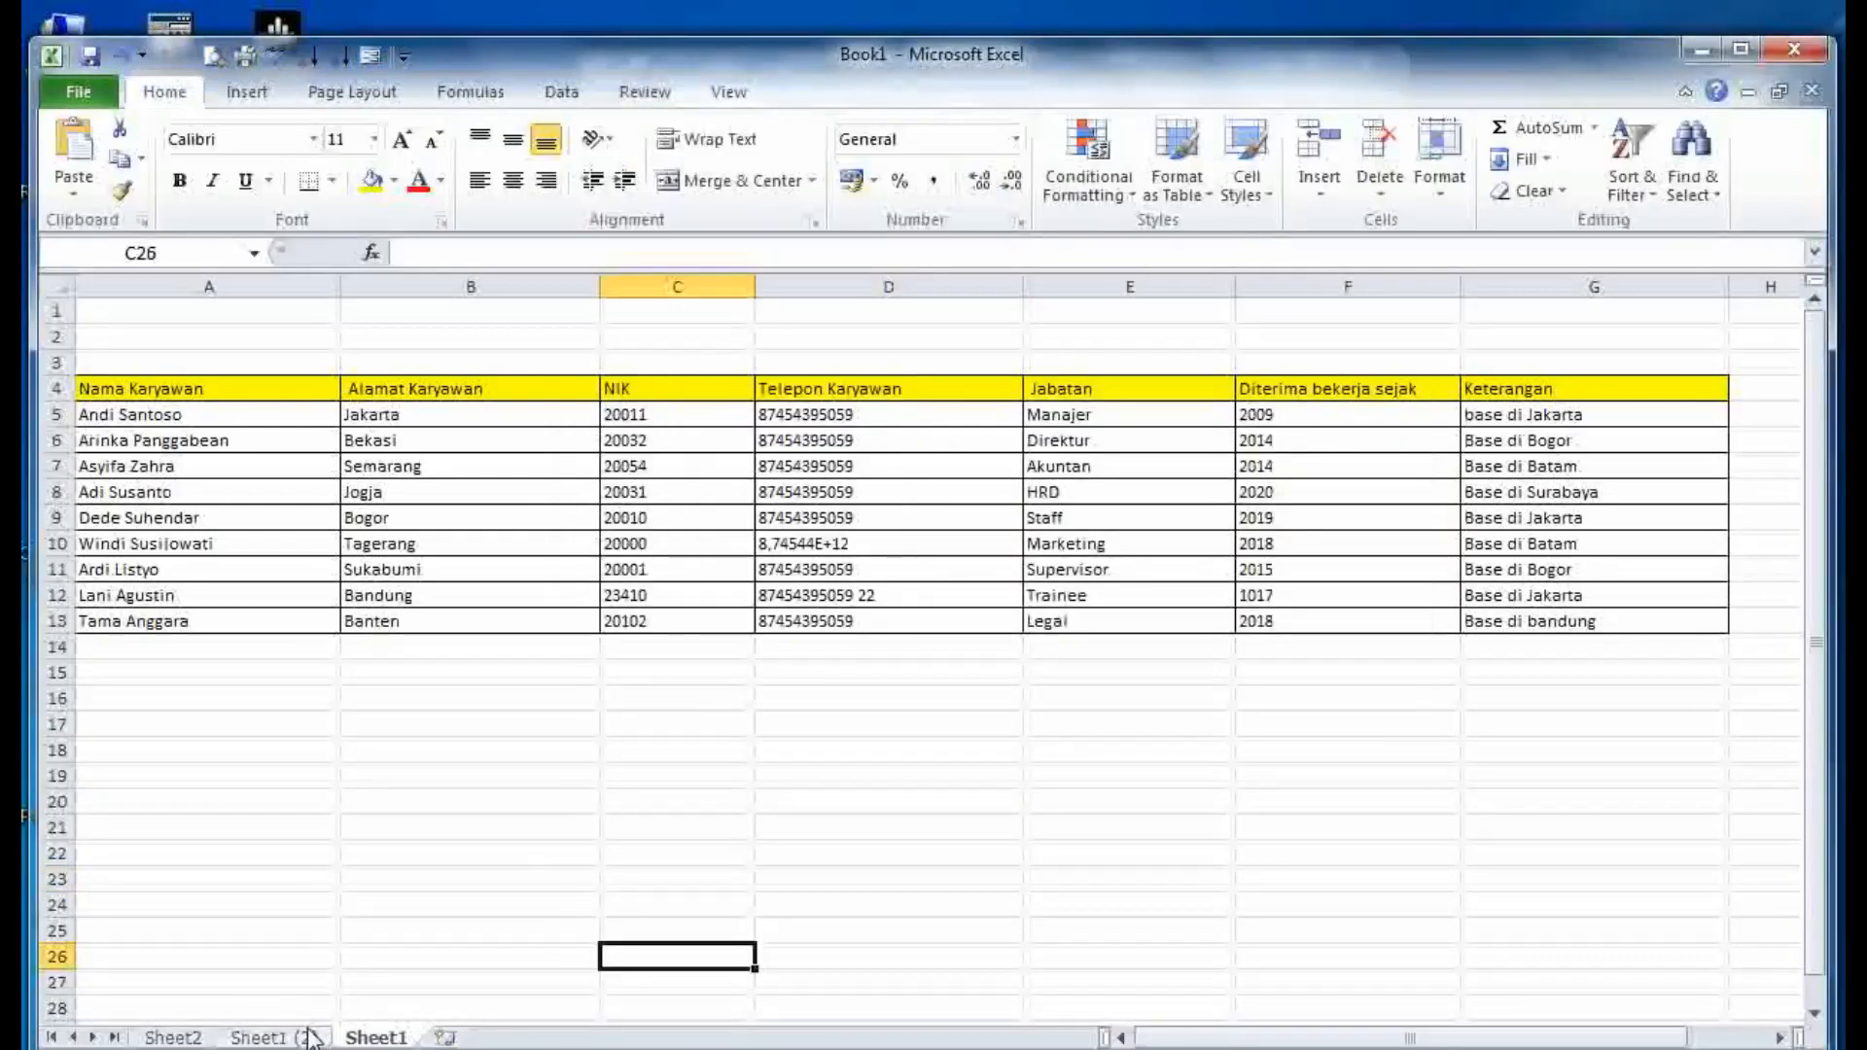
- Colour the Sheet1 tab red and the Sheet1 (2) tab blue
right_click(356, 1037)
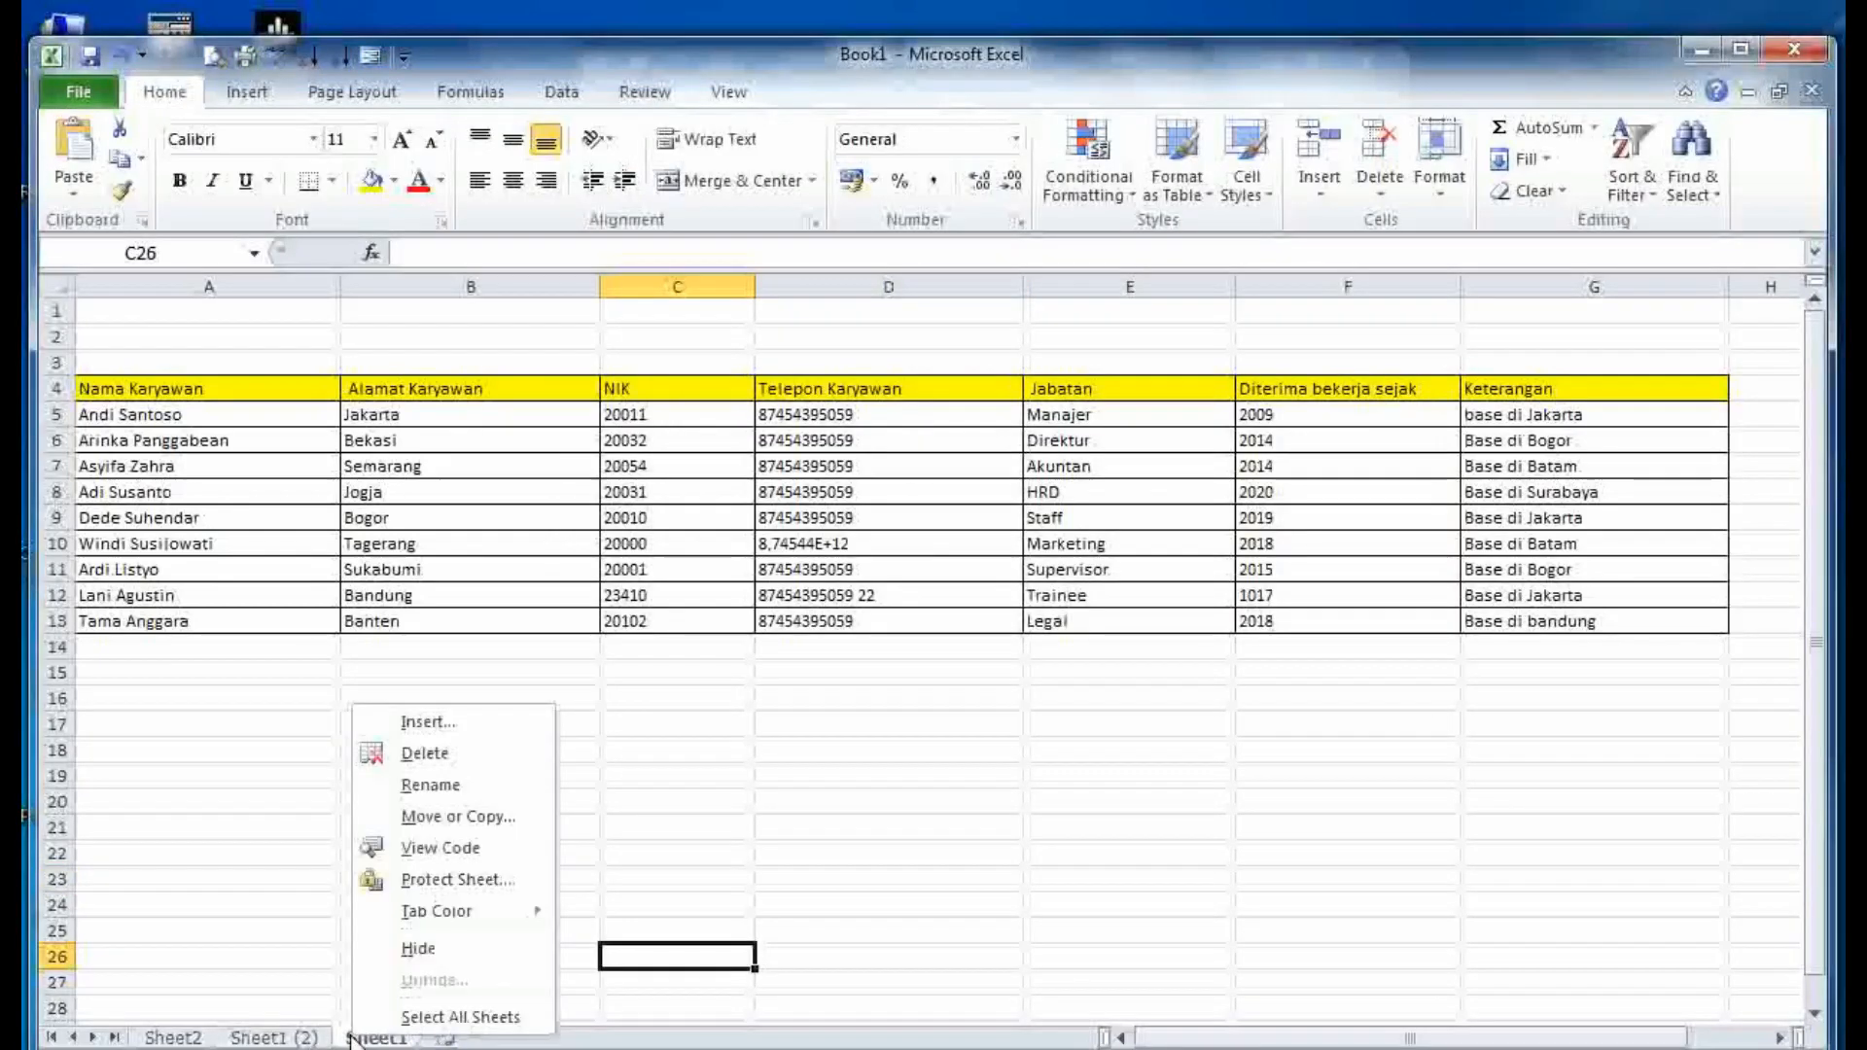
mouse_move(486, 911)
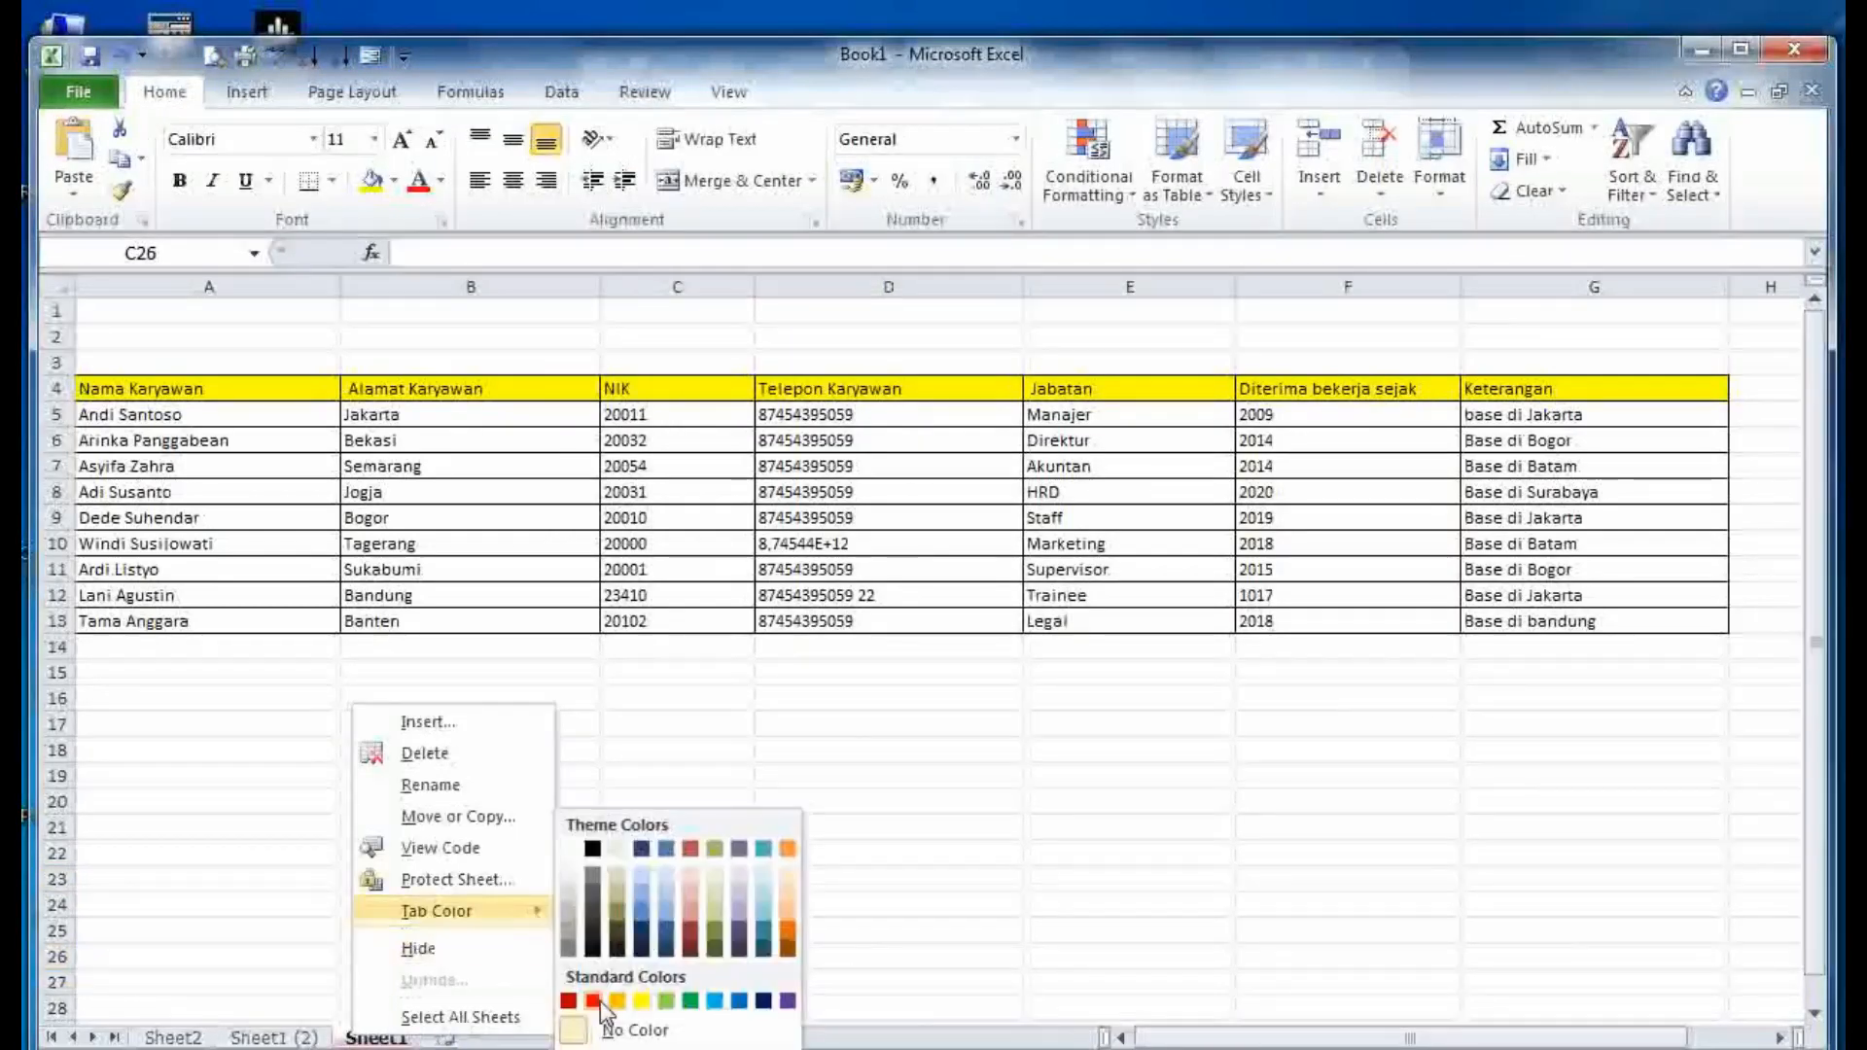
click(593, 1002)
click(274, 1038)
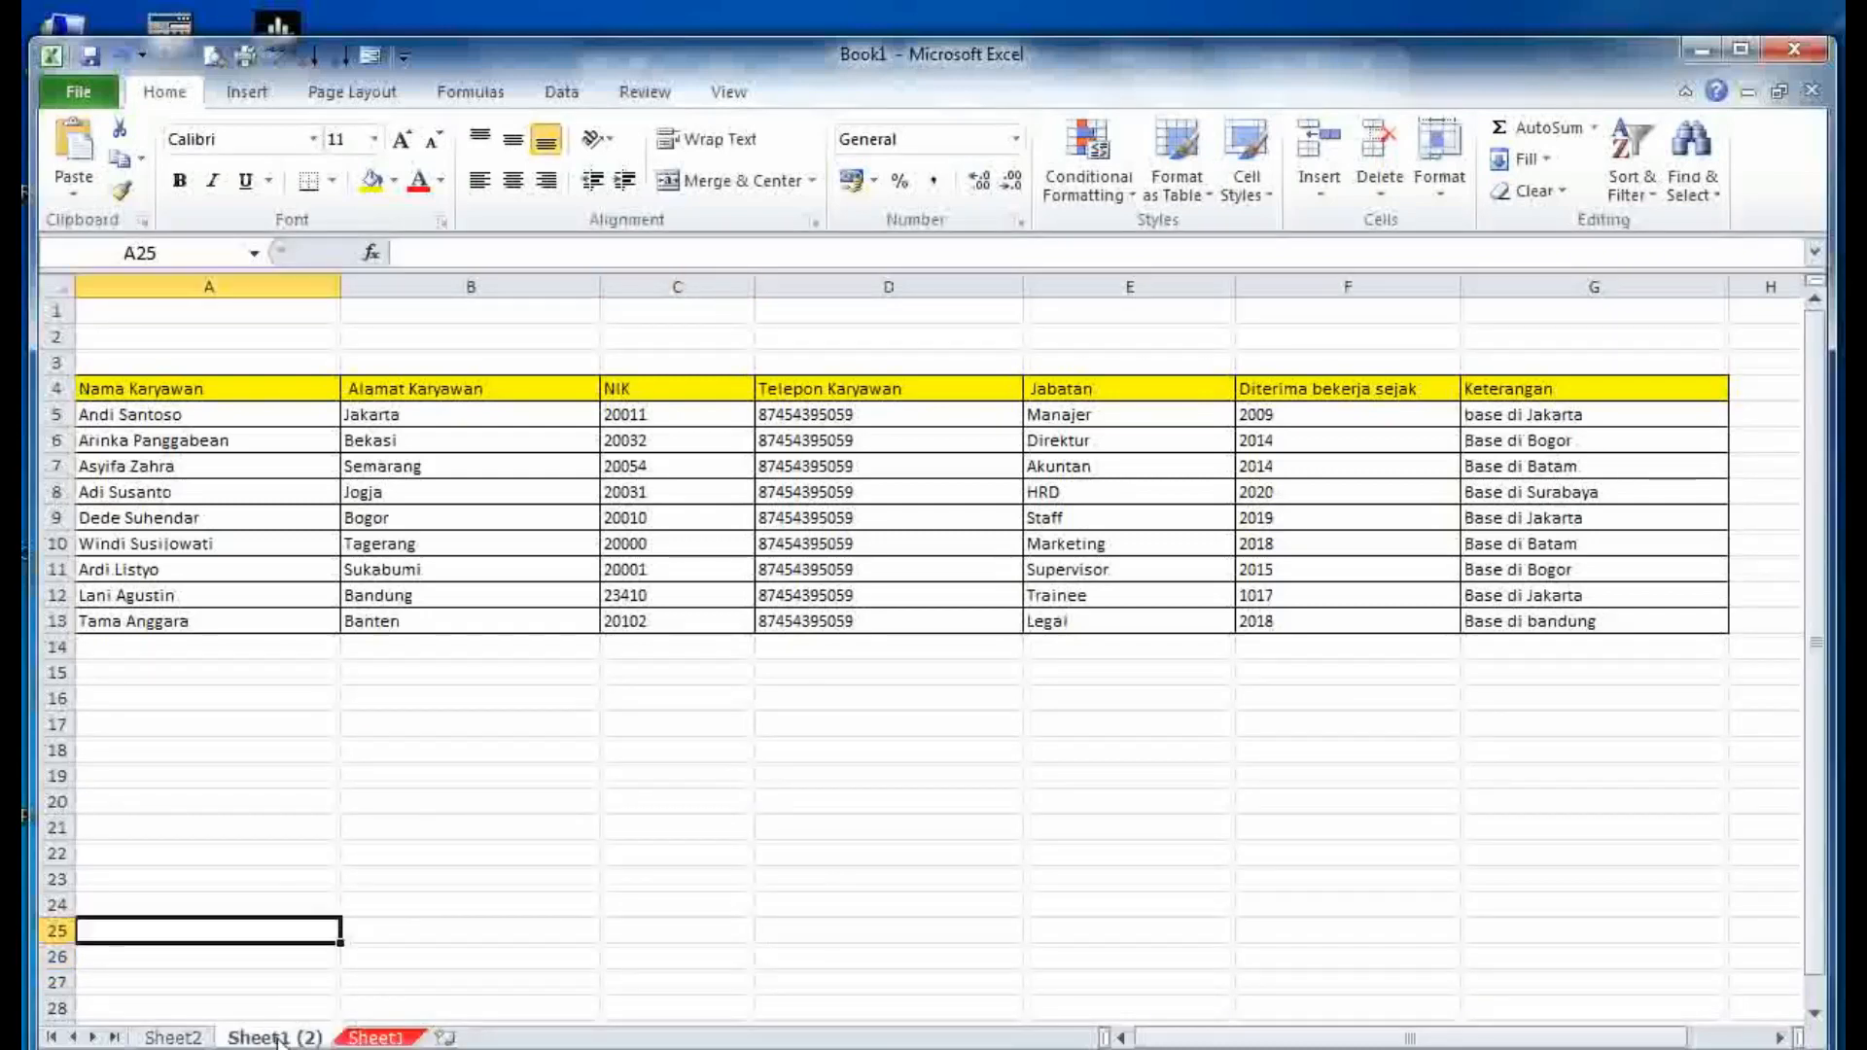
right_click(278, 1039)
mouse_move(419, 914)
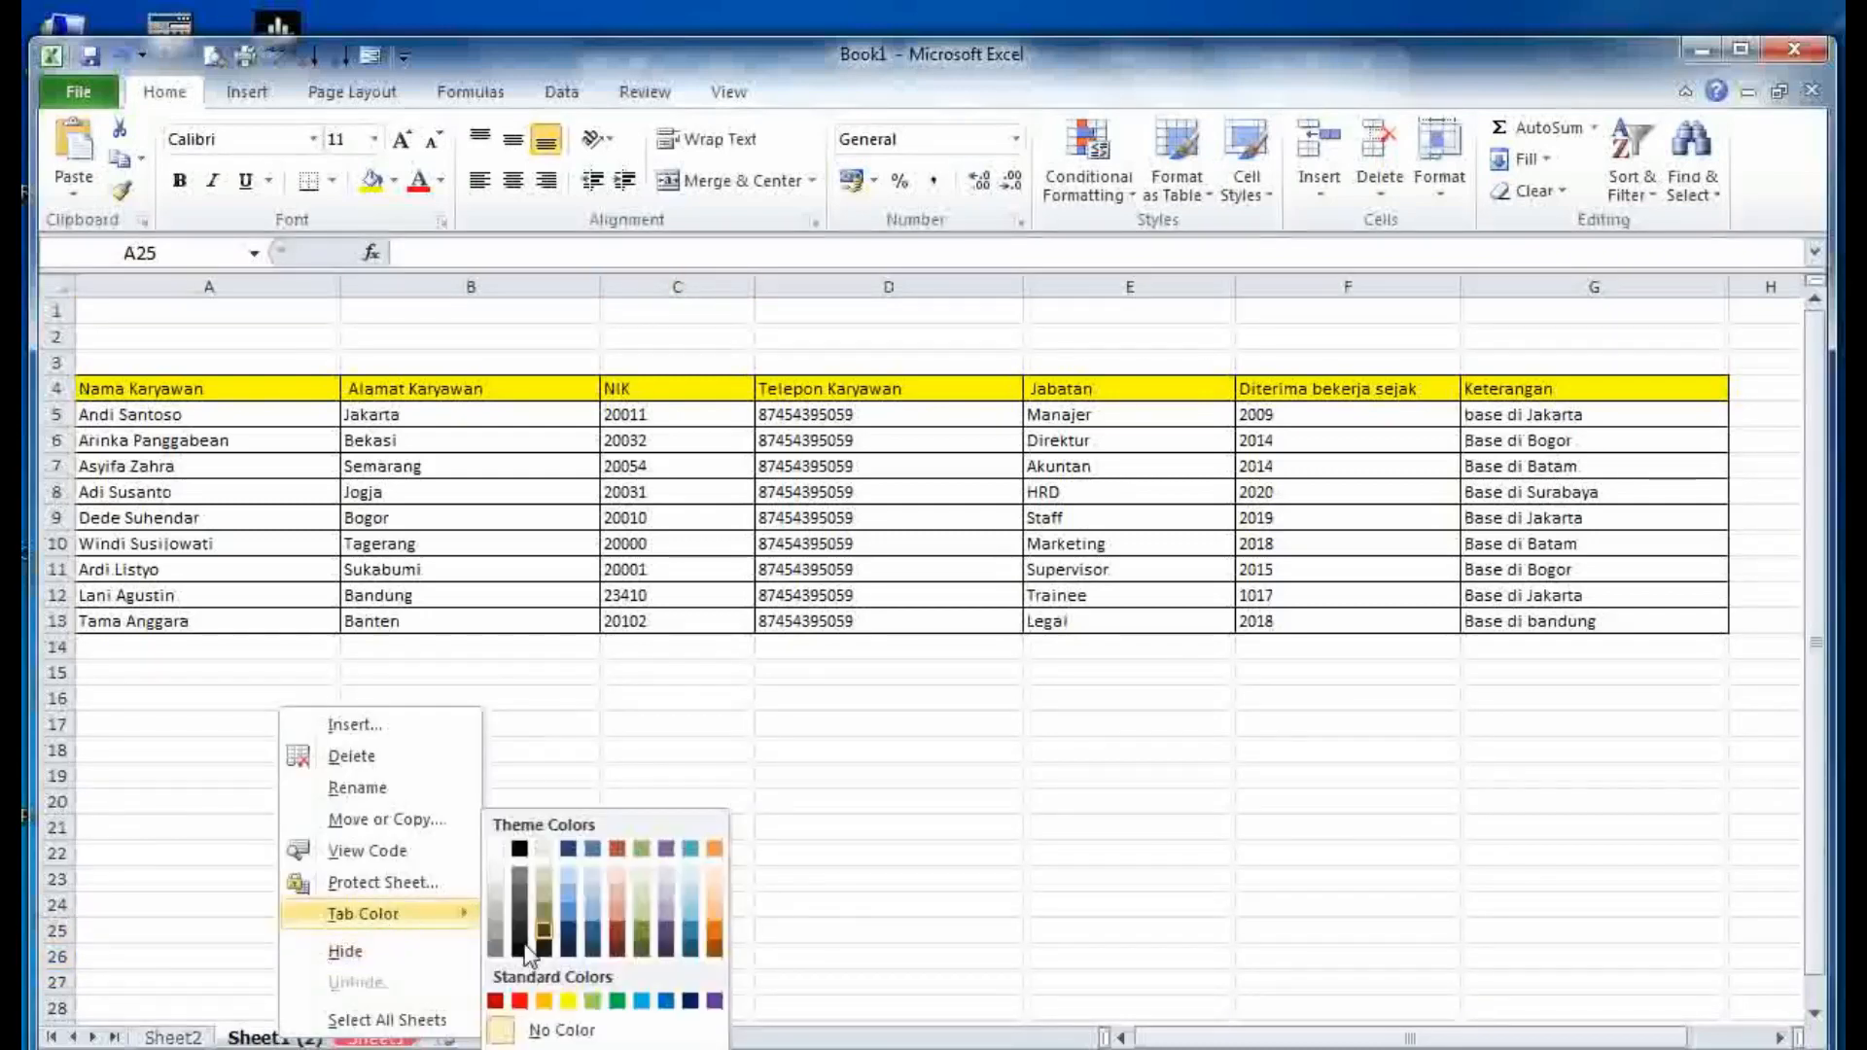
click(667, 1004)
click(423, 956)
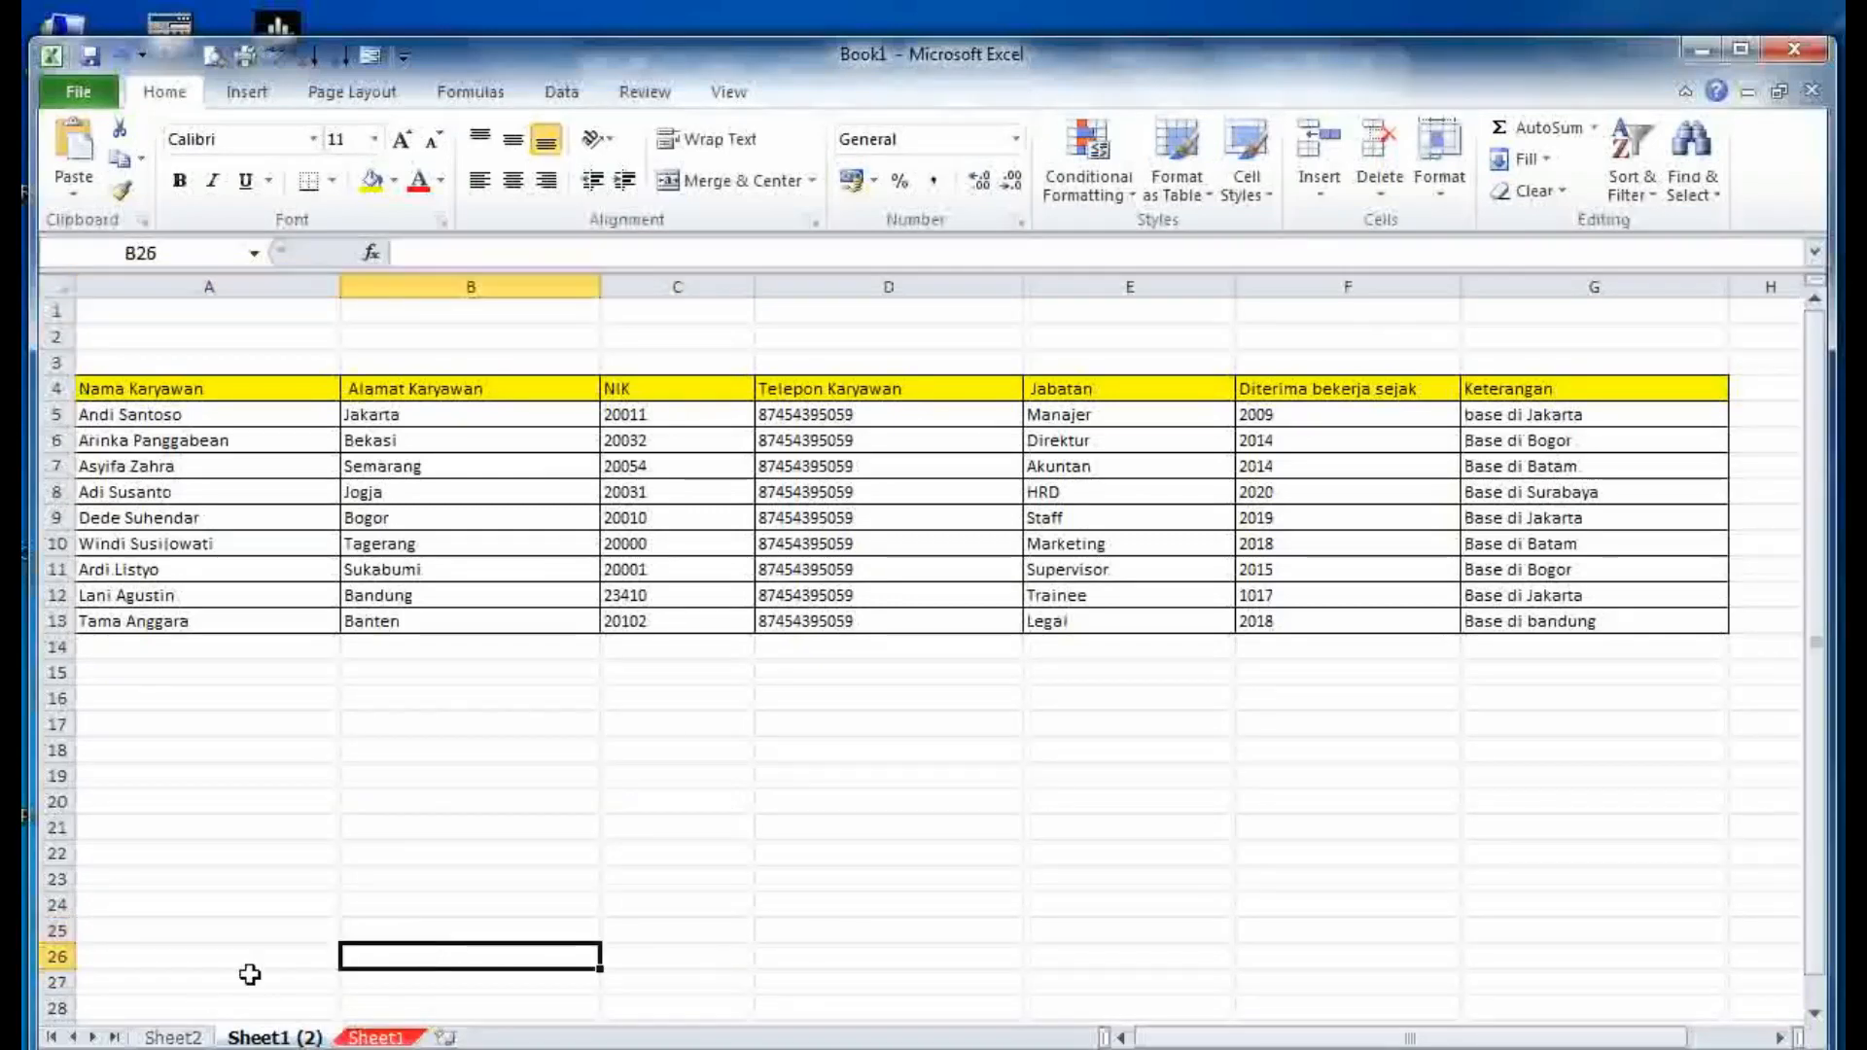
- Colour the Sheet2 tab orange
right_click(173, 1037)
mouse_move(354, 931)
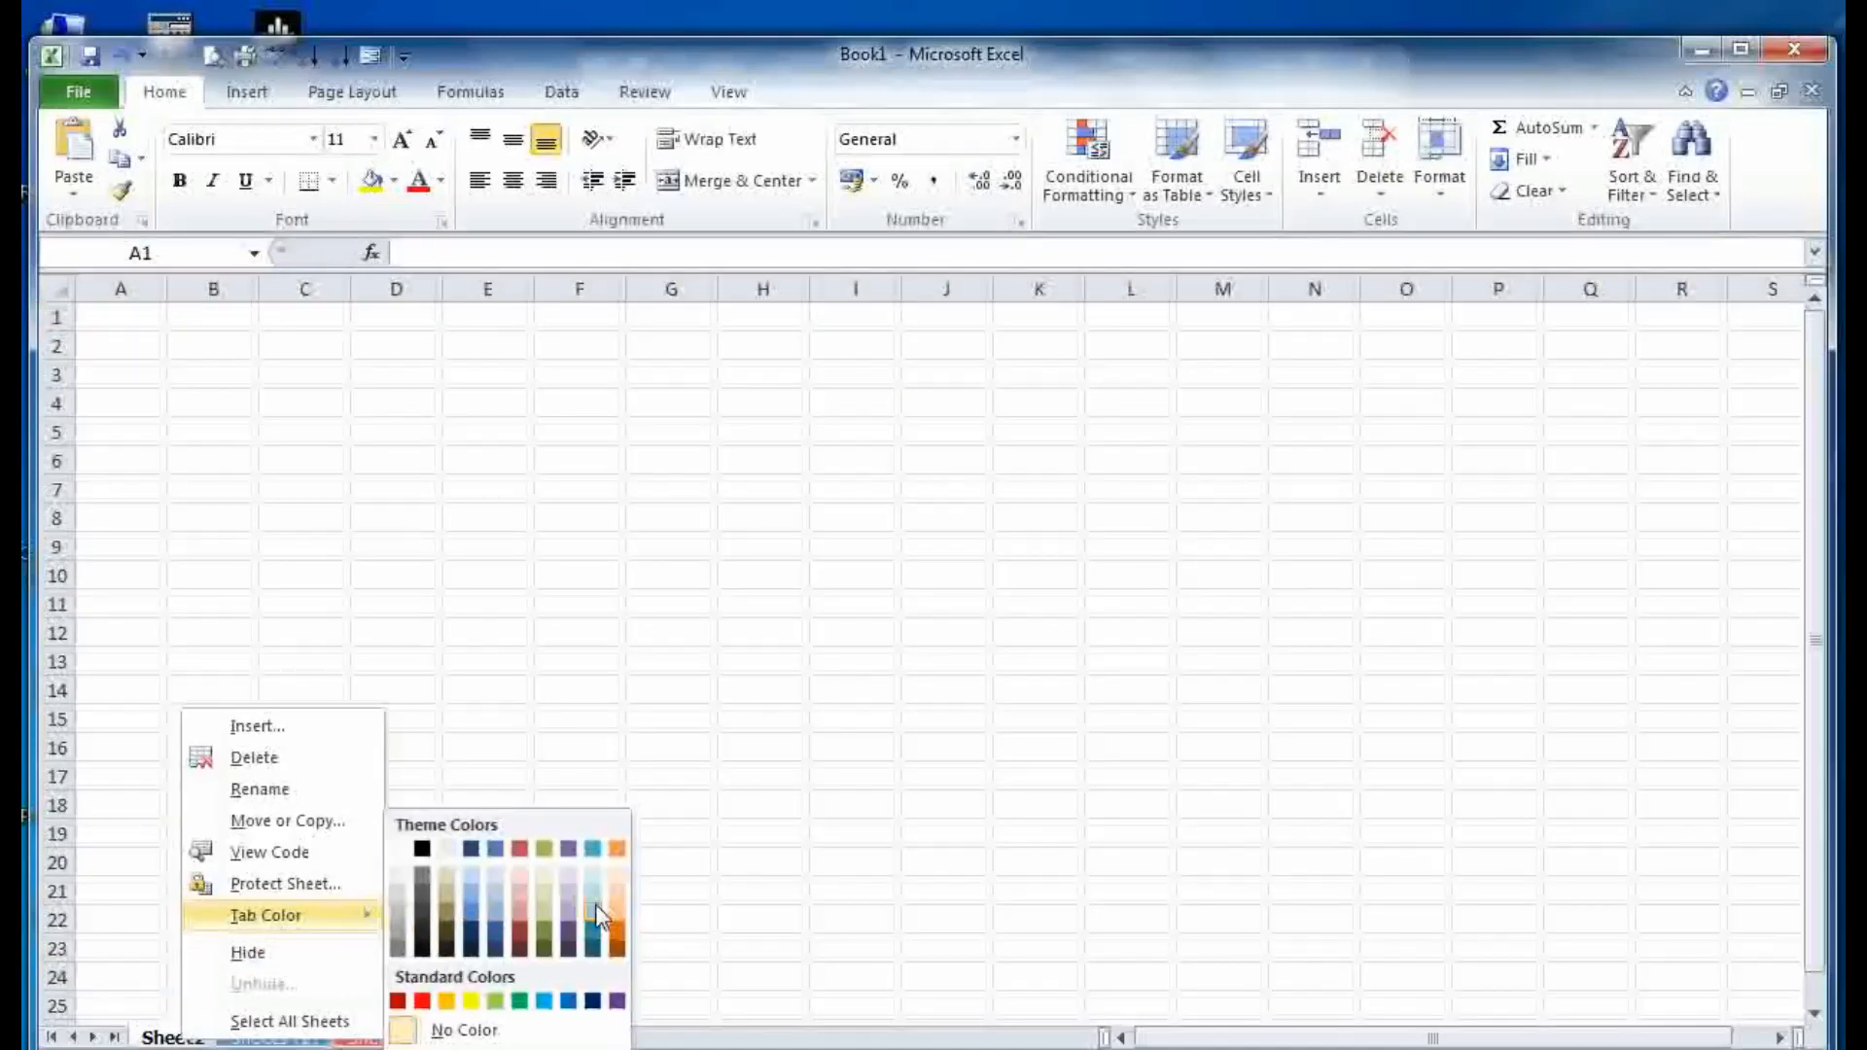
click(618, 916)
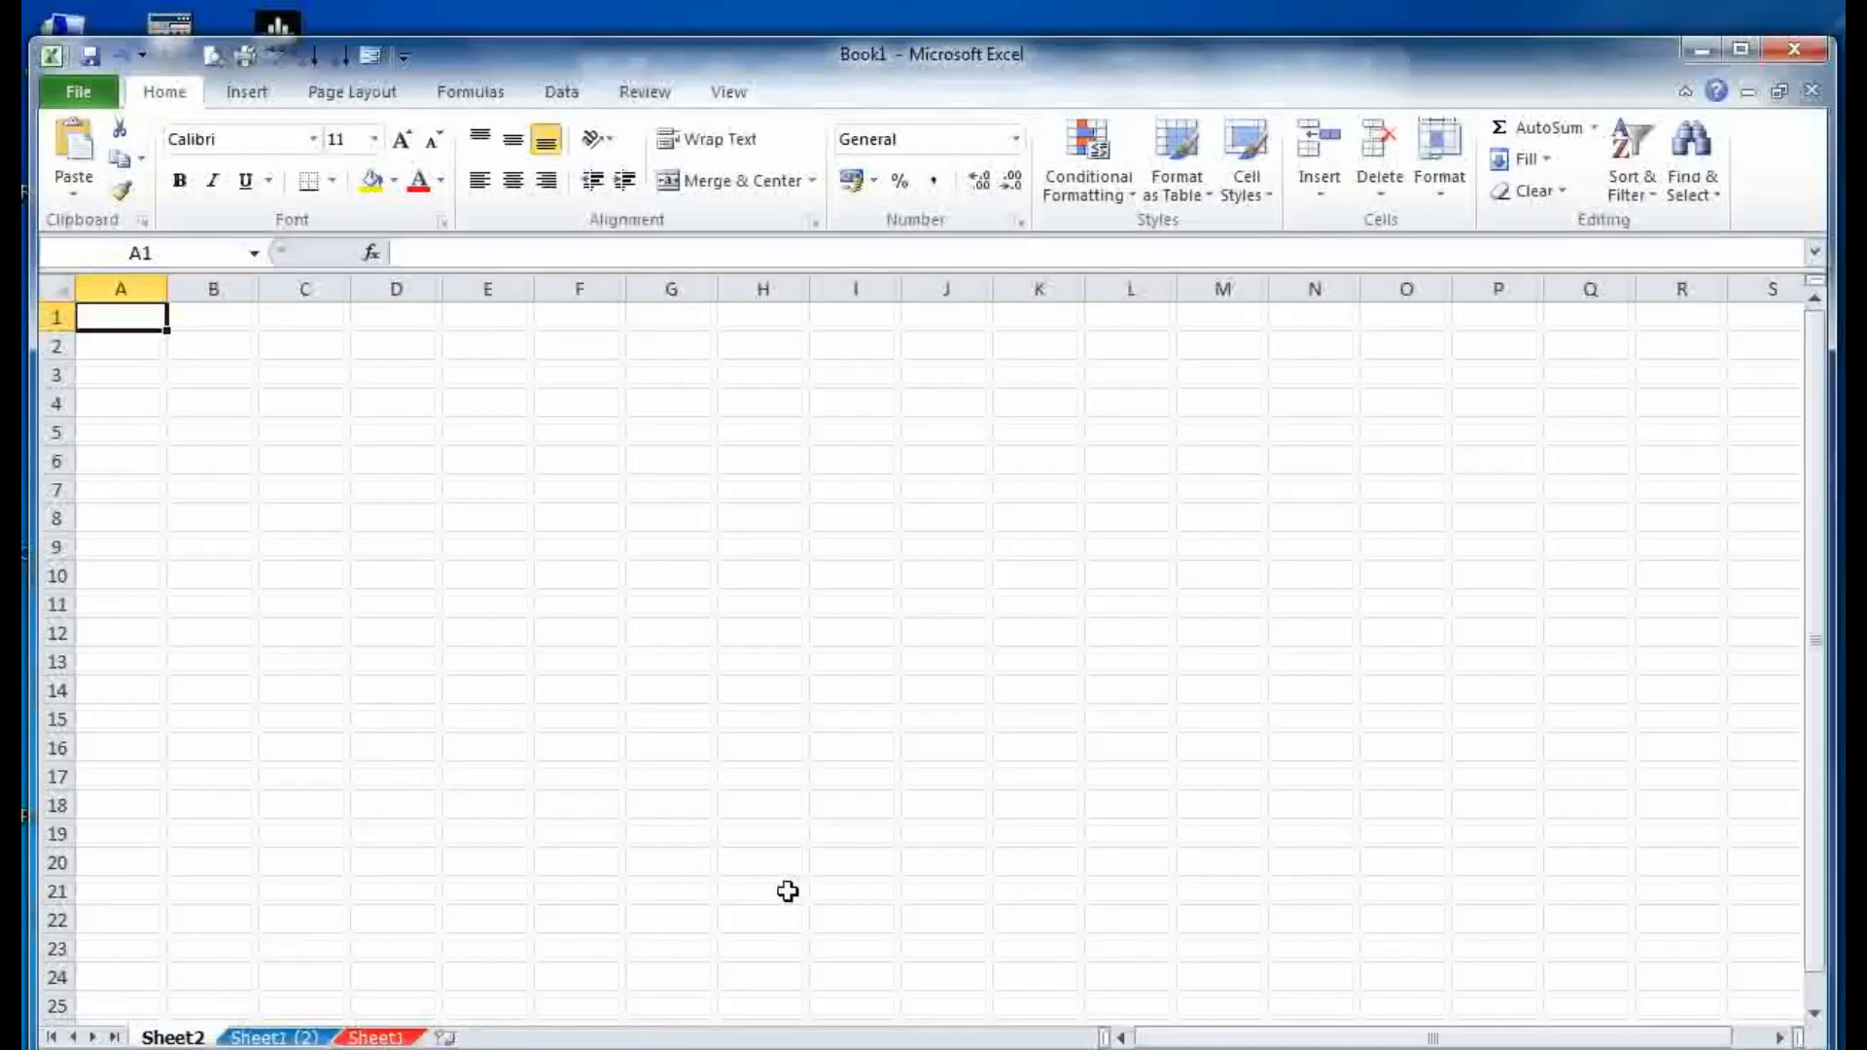
- Shorten the Excel window and reopen the Sheet1 (2) tab colour options
click(261, 1037)
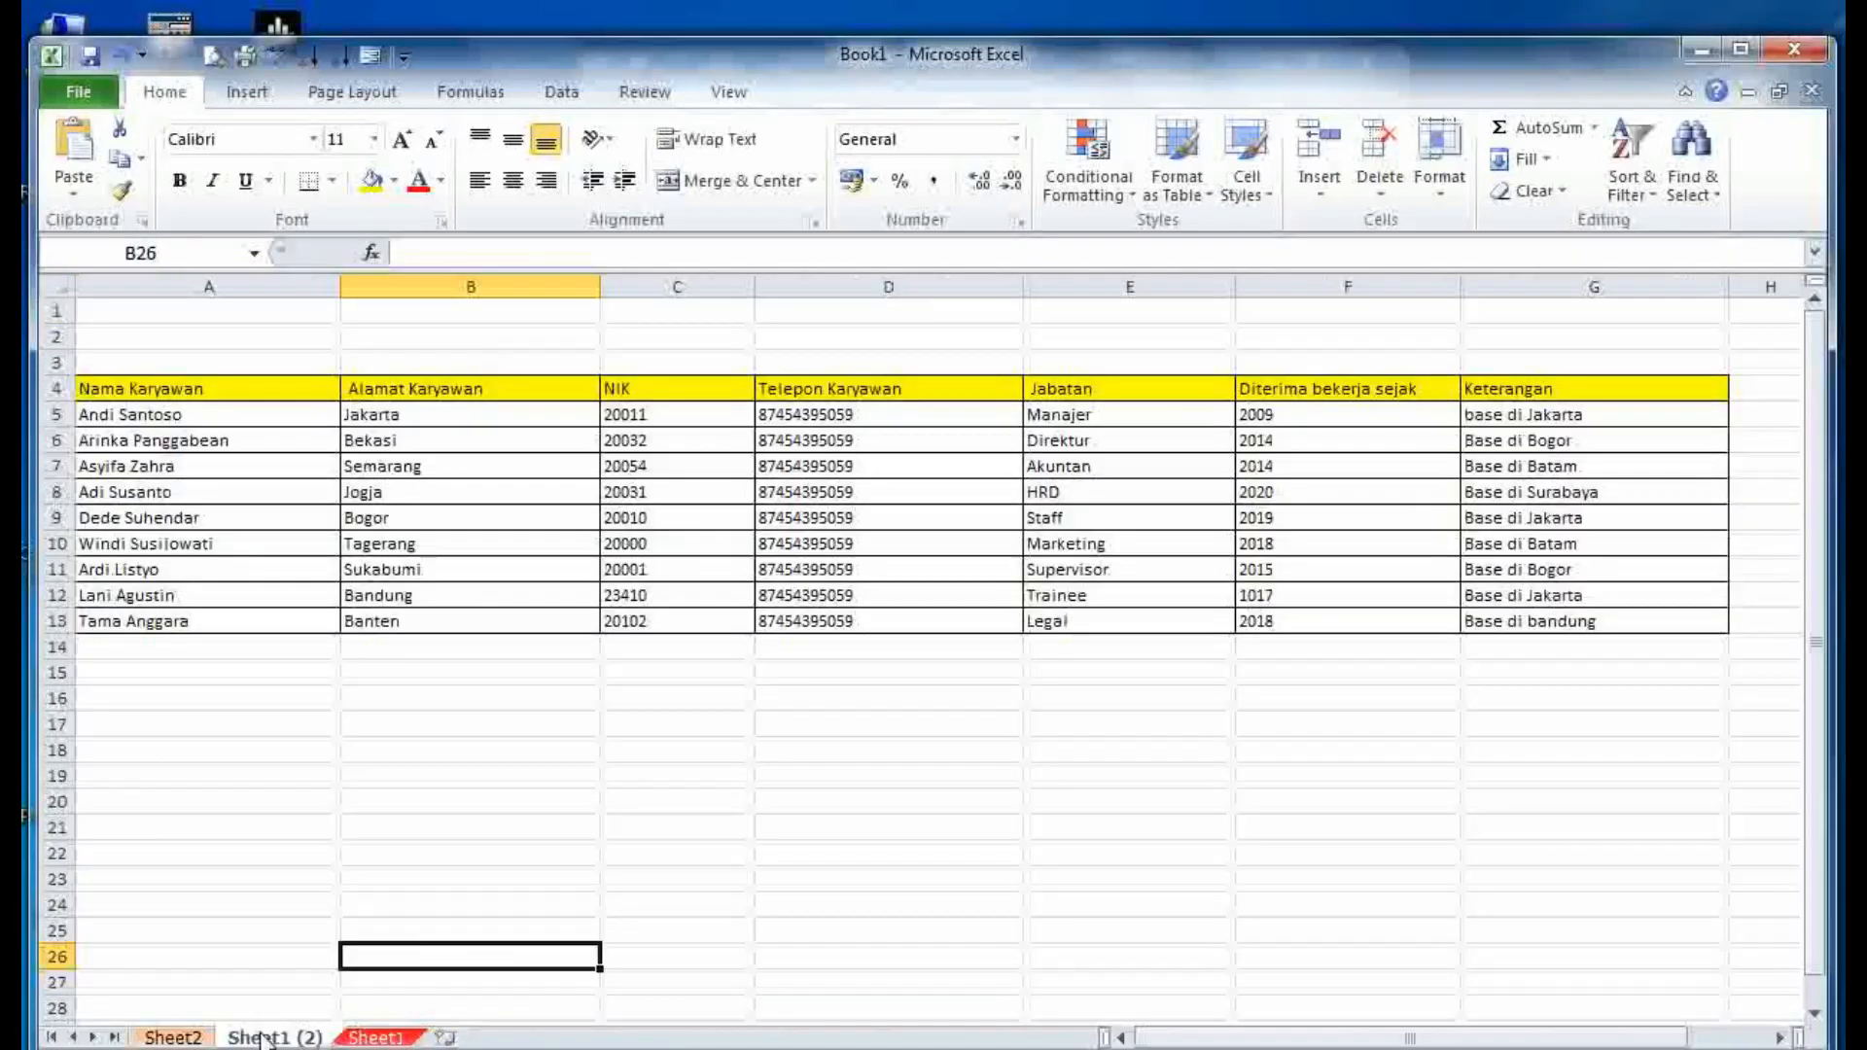
right_click(262, 1037)
mouse_move(374, 912)
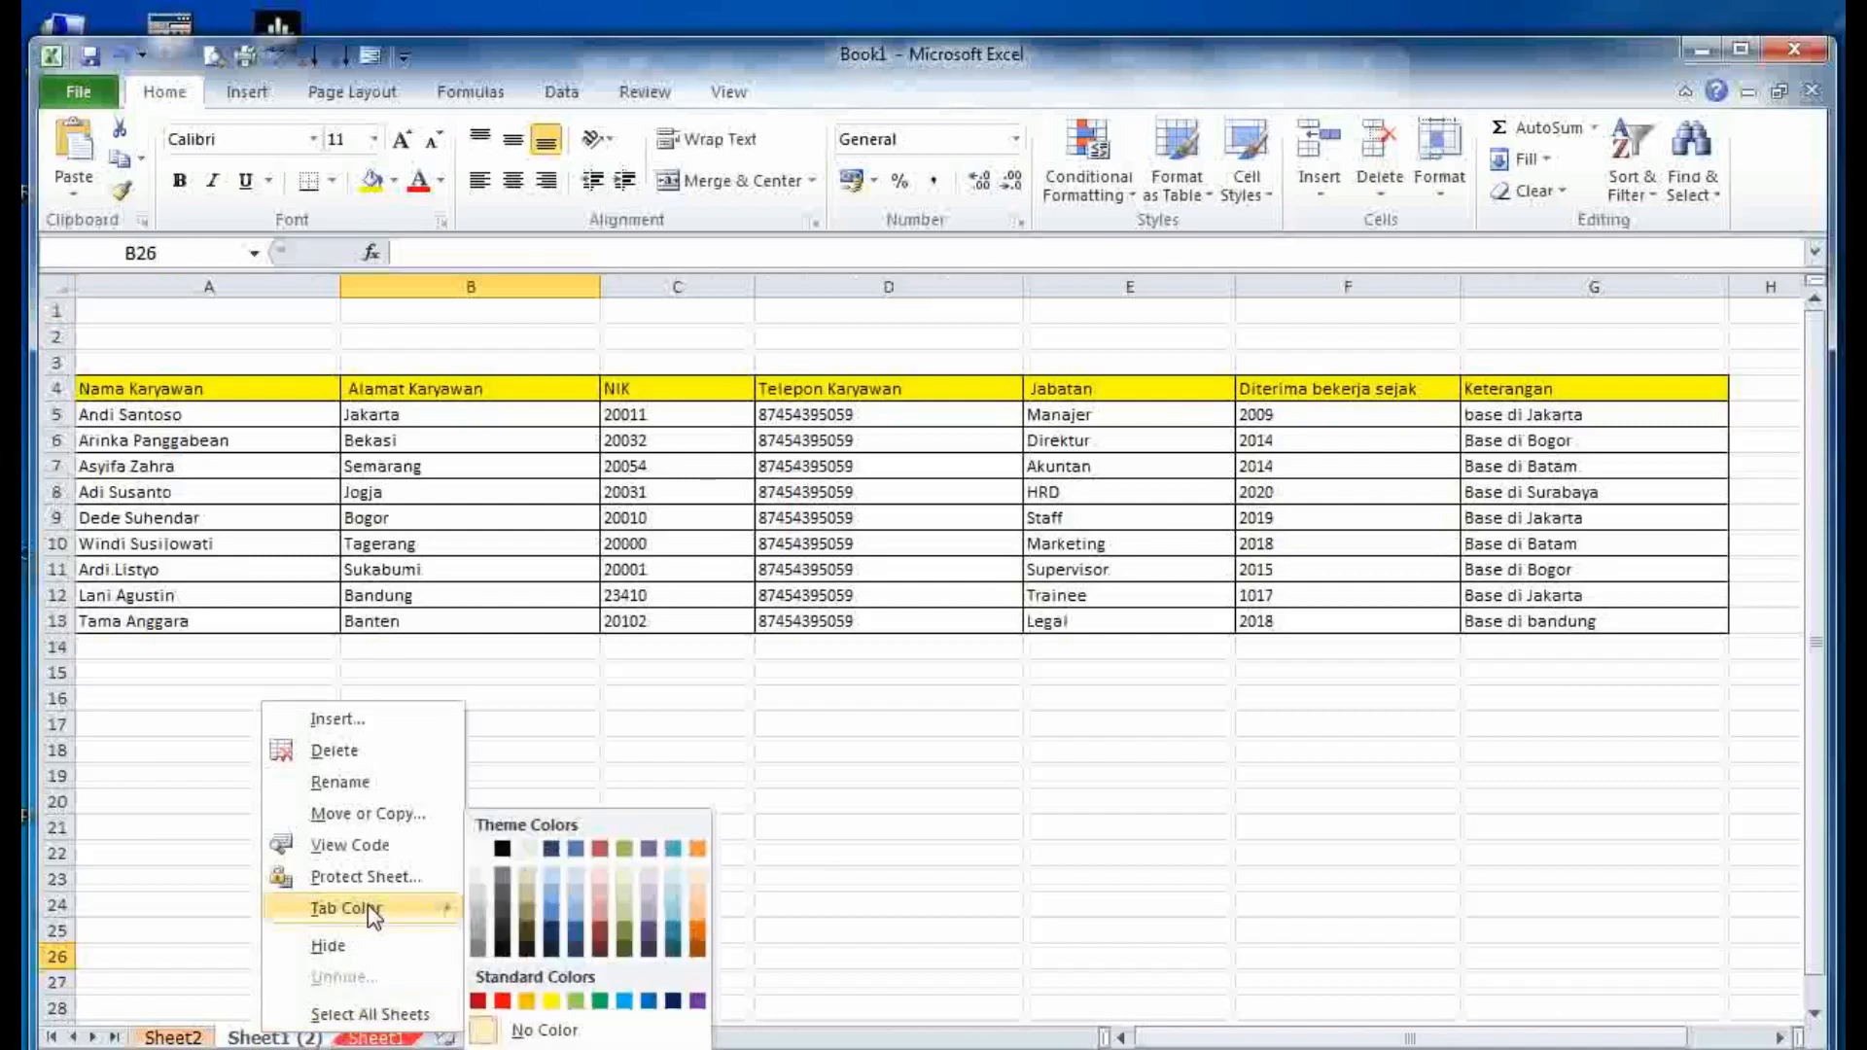
click(958, 905)
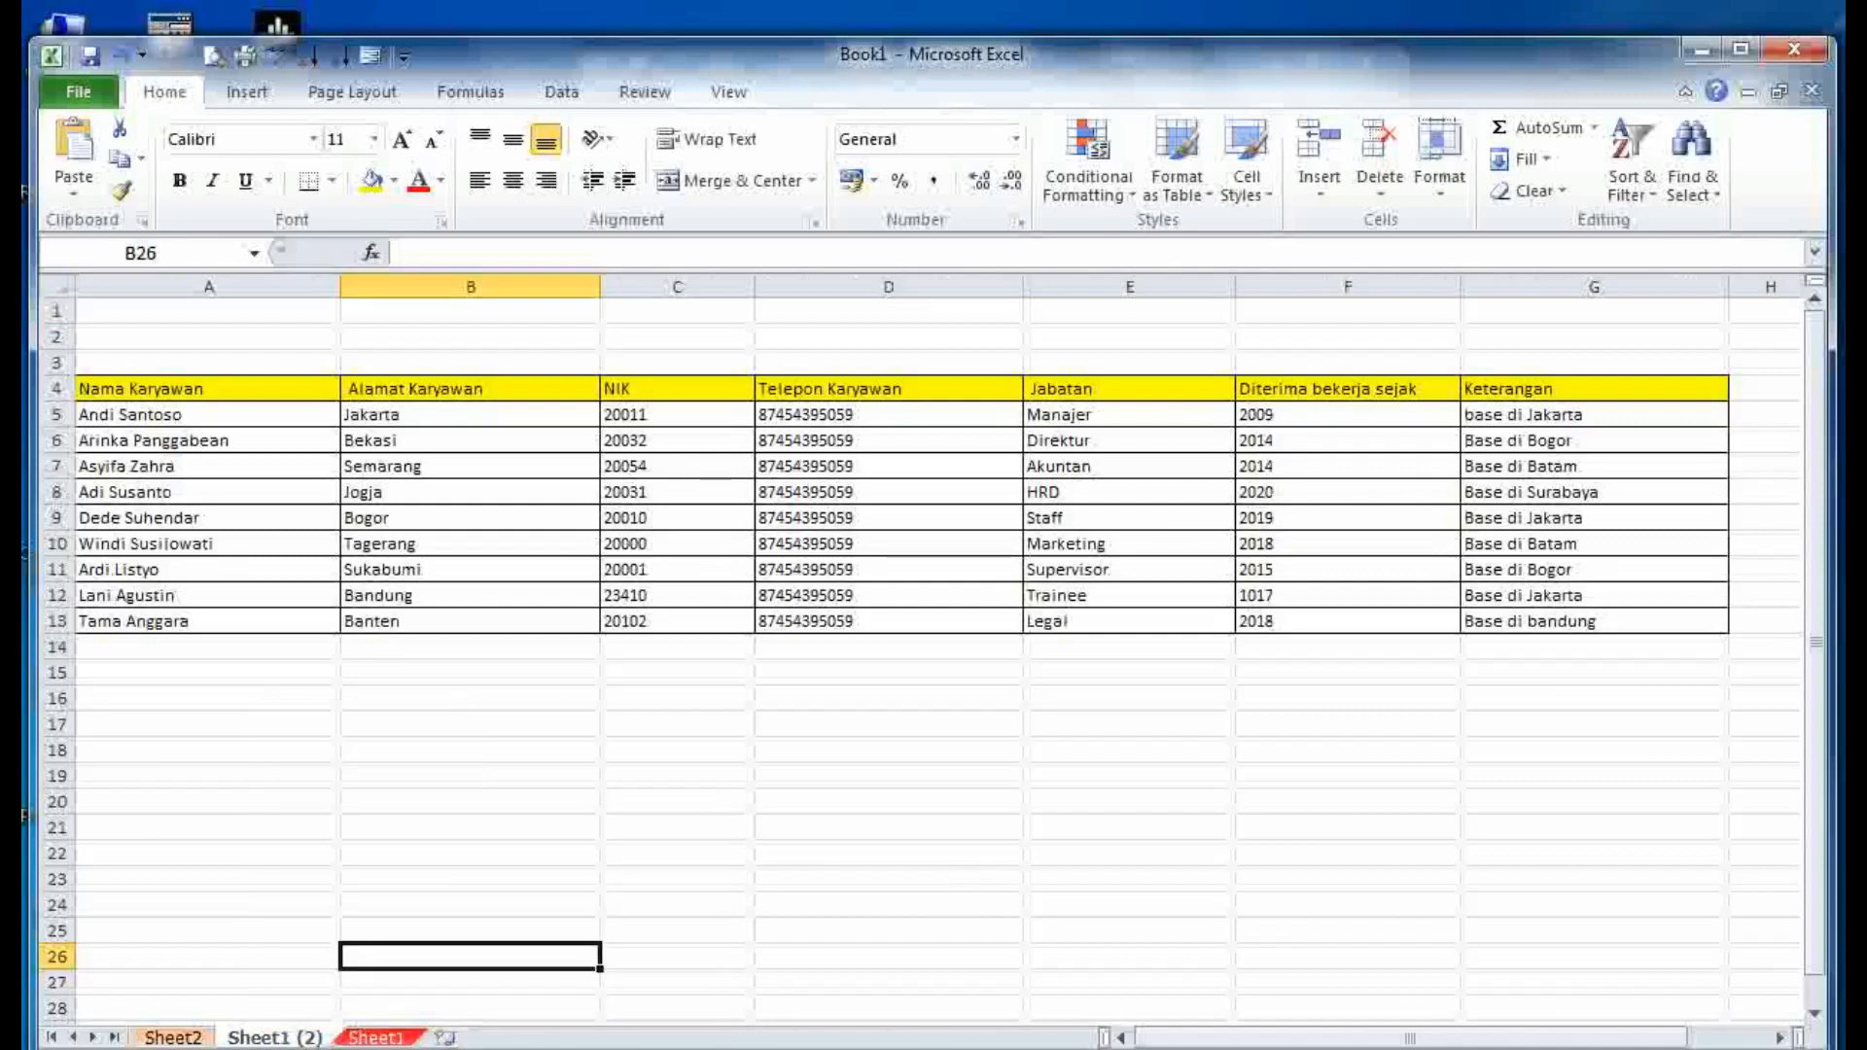
drag(942, 1049, 941, 1029)
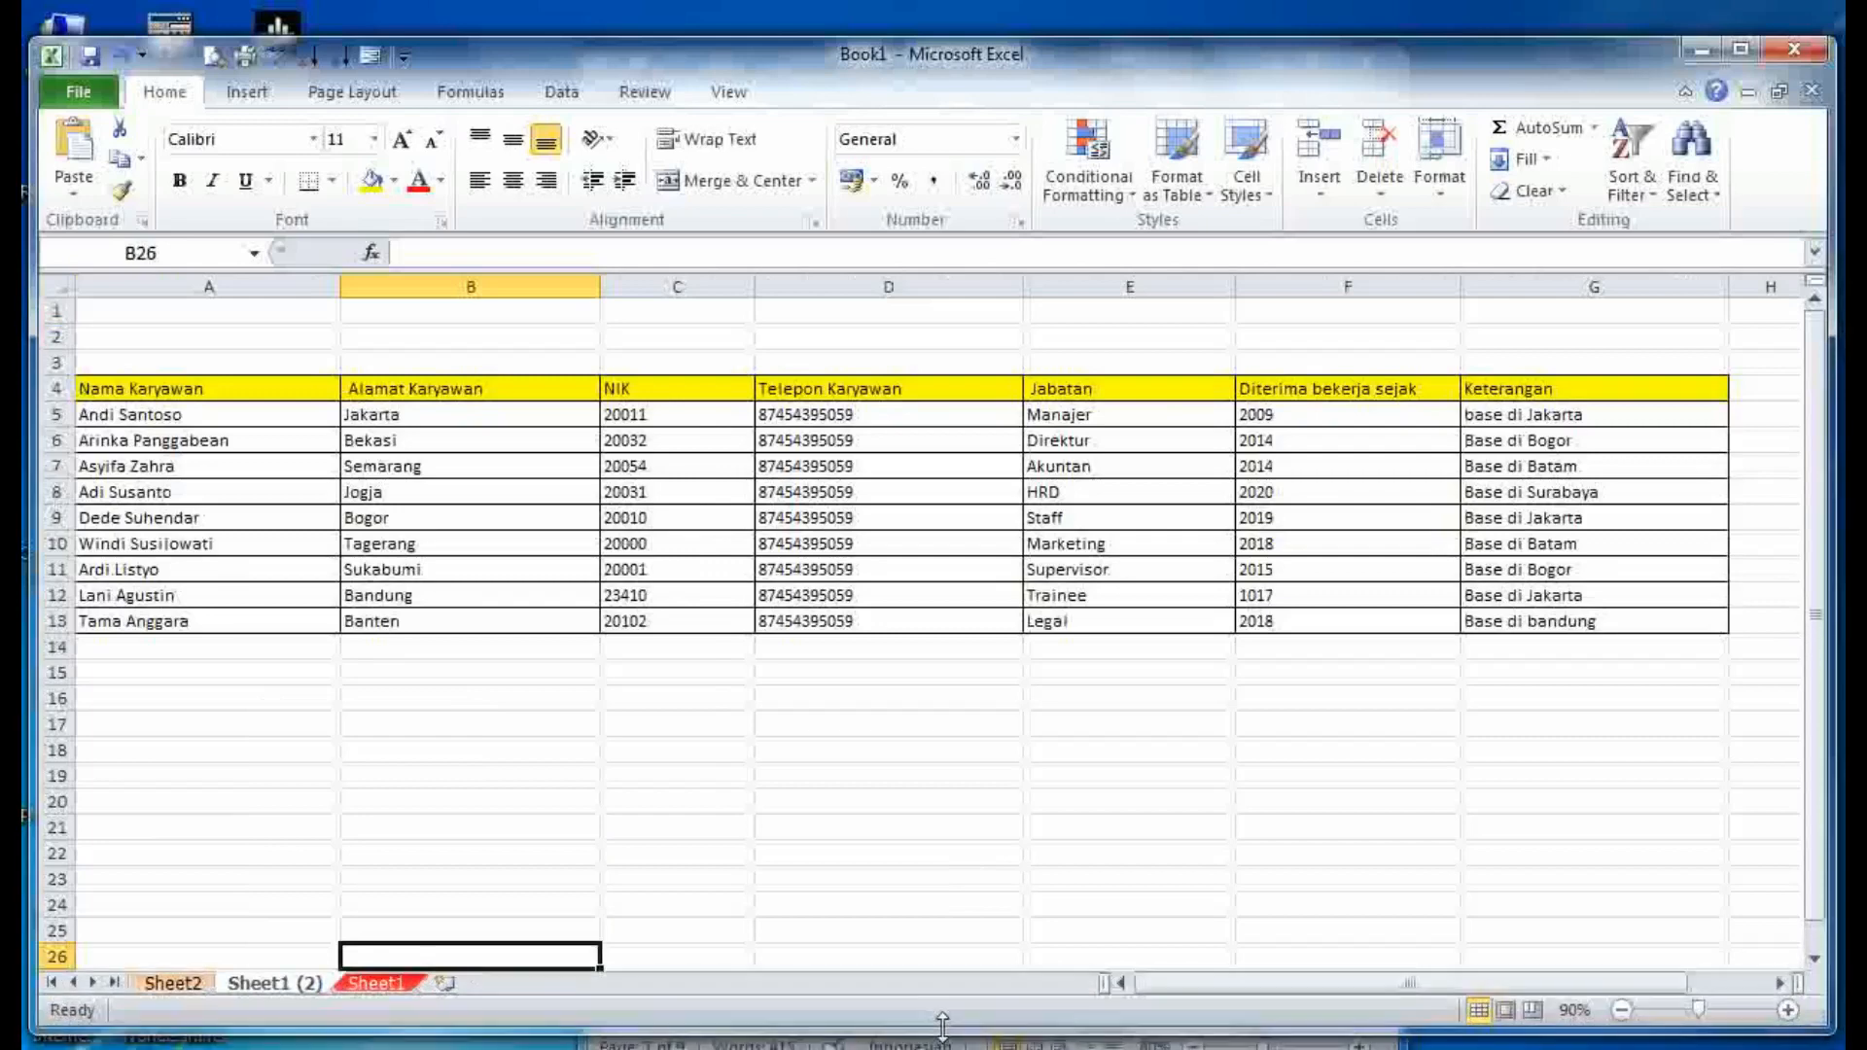
right_click(272, 988)
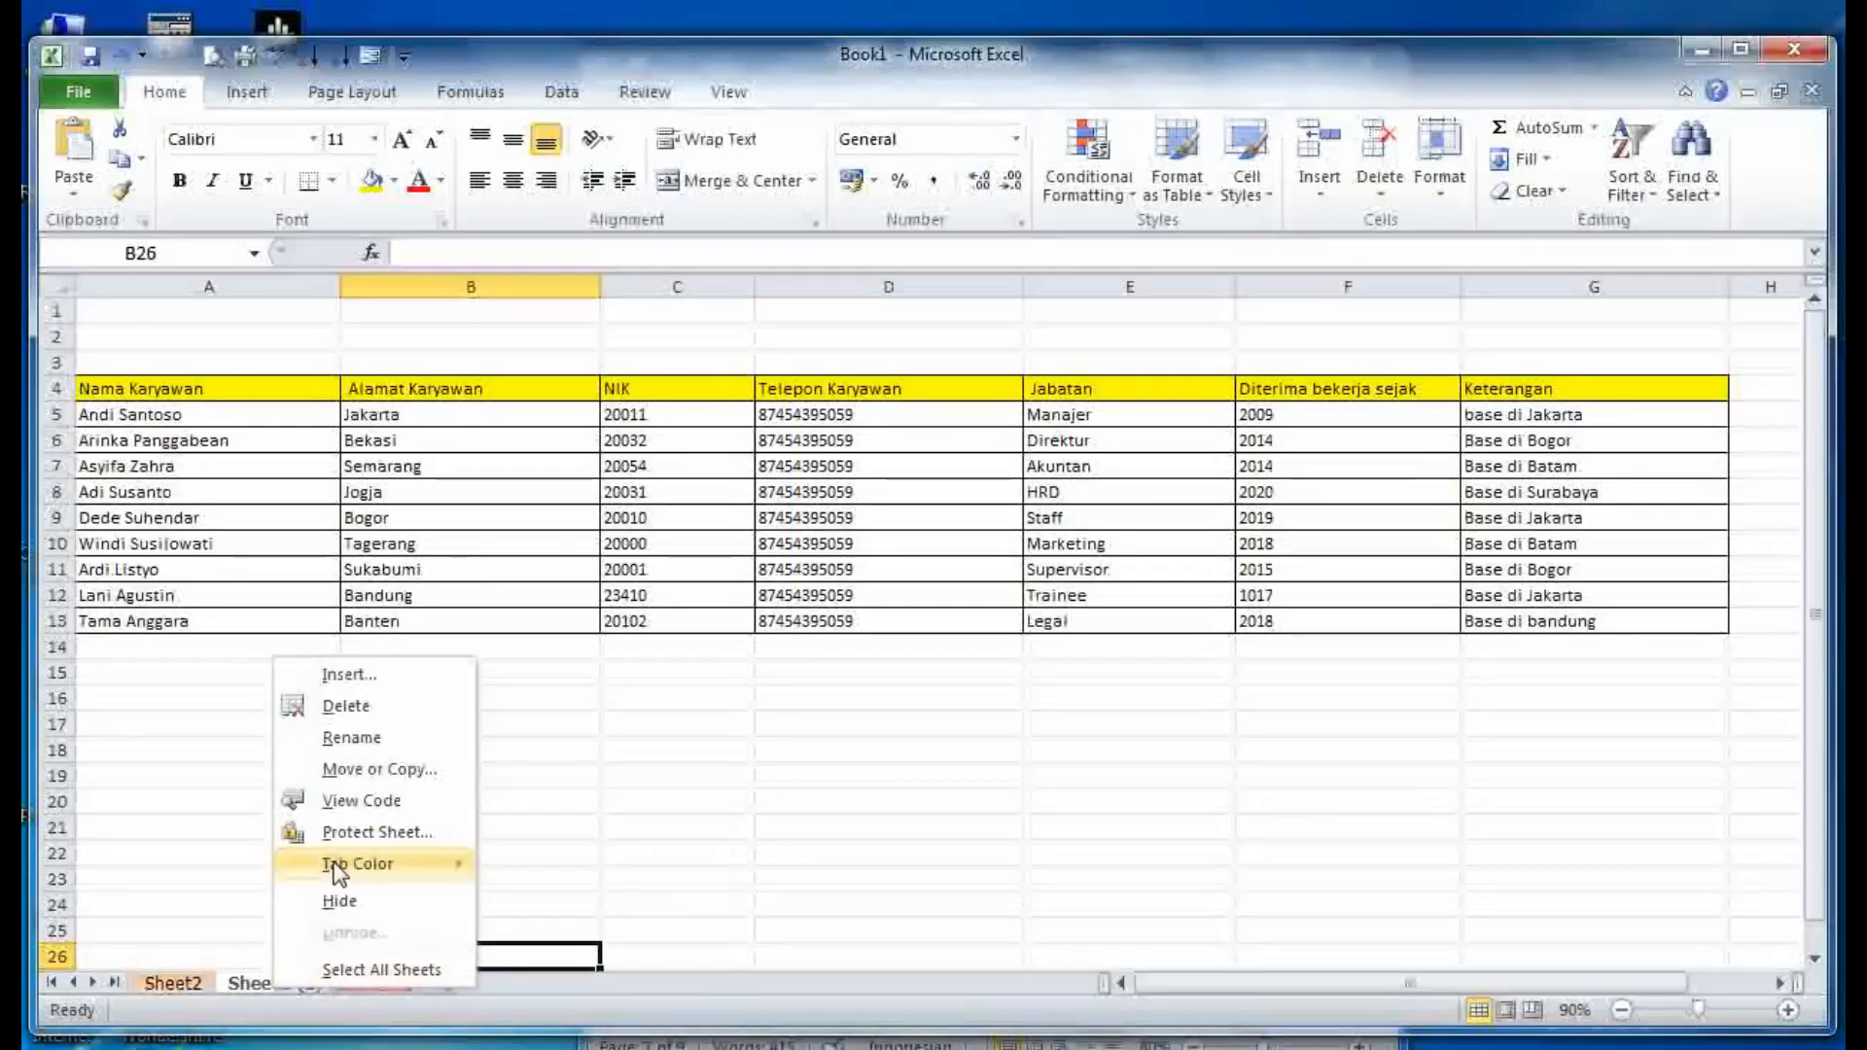
mouse_move(389, 863)
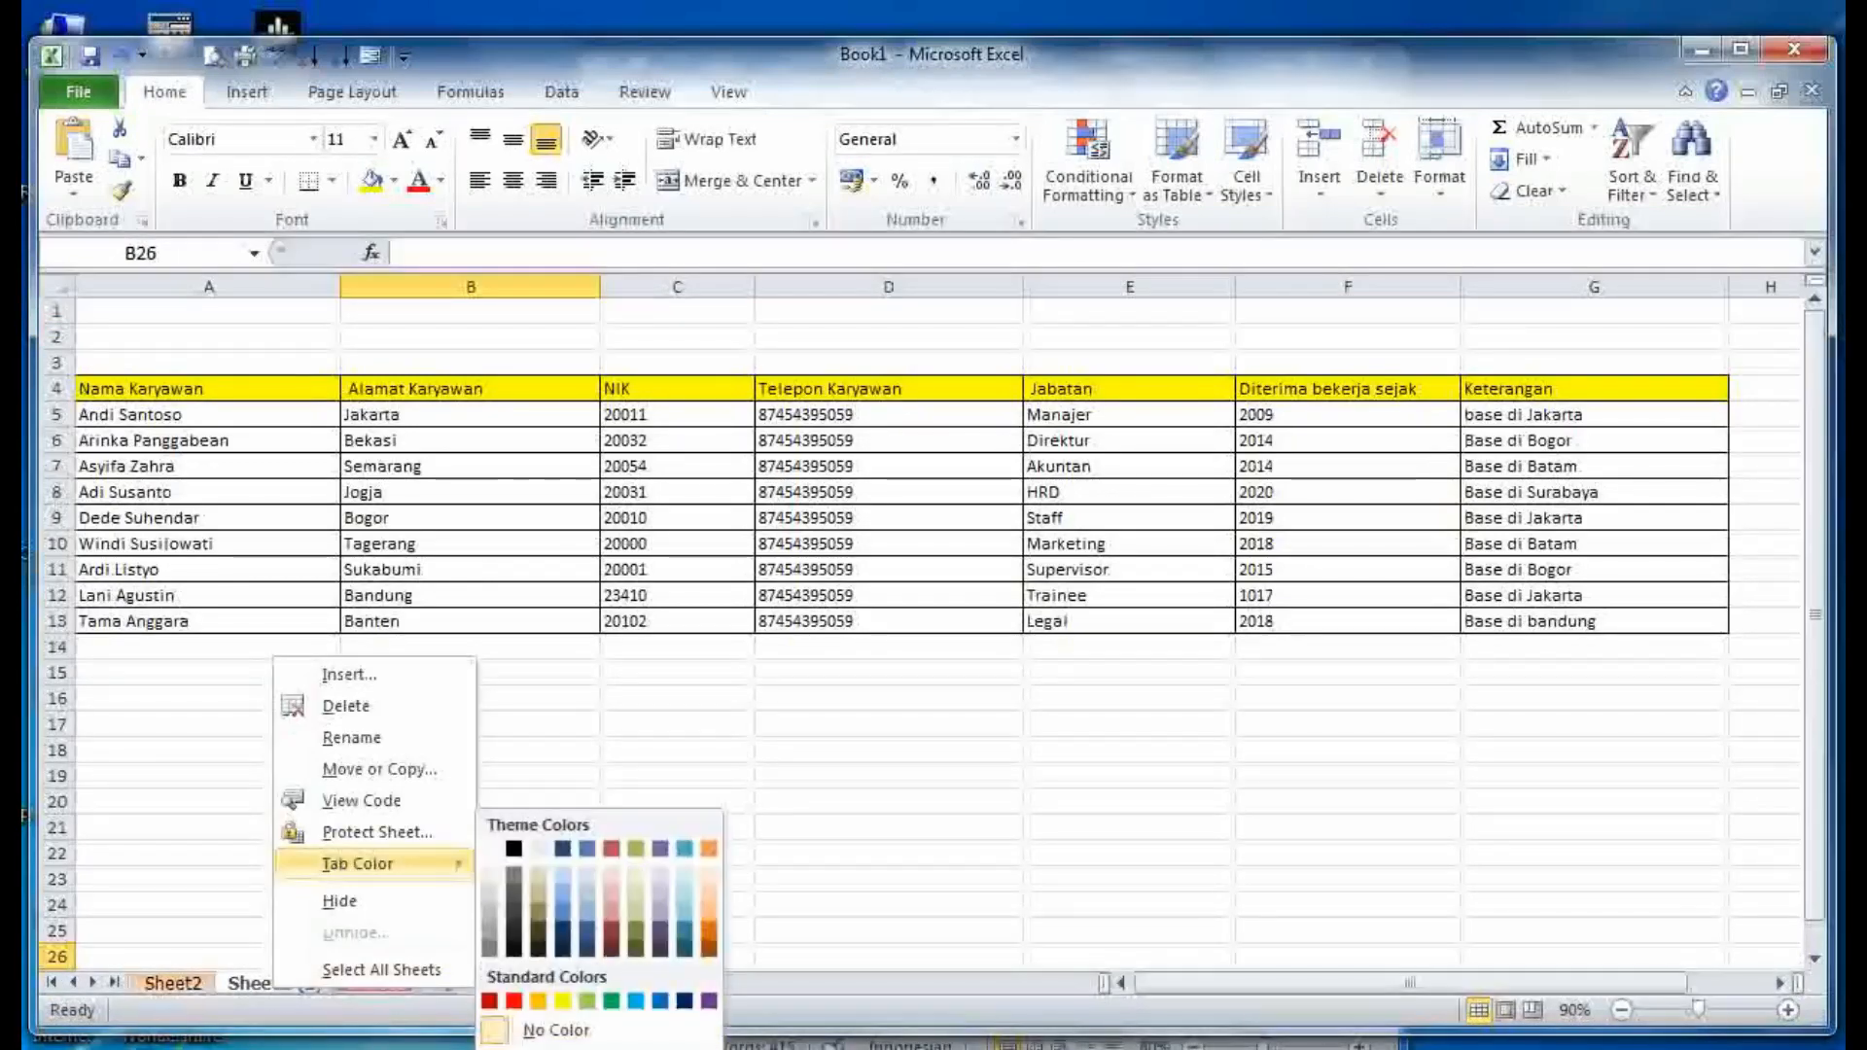
- Give the Sheet1 (2) tab a custom greyish colour (RGB 171, 187, 185)
click(545, 1045)
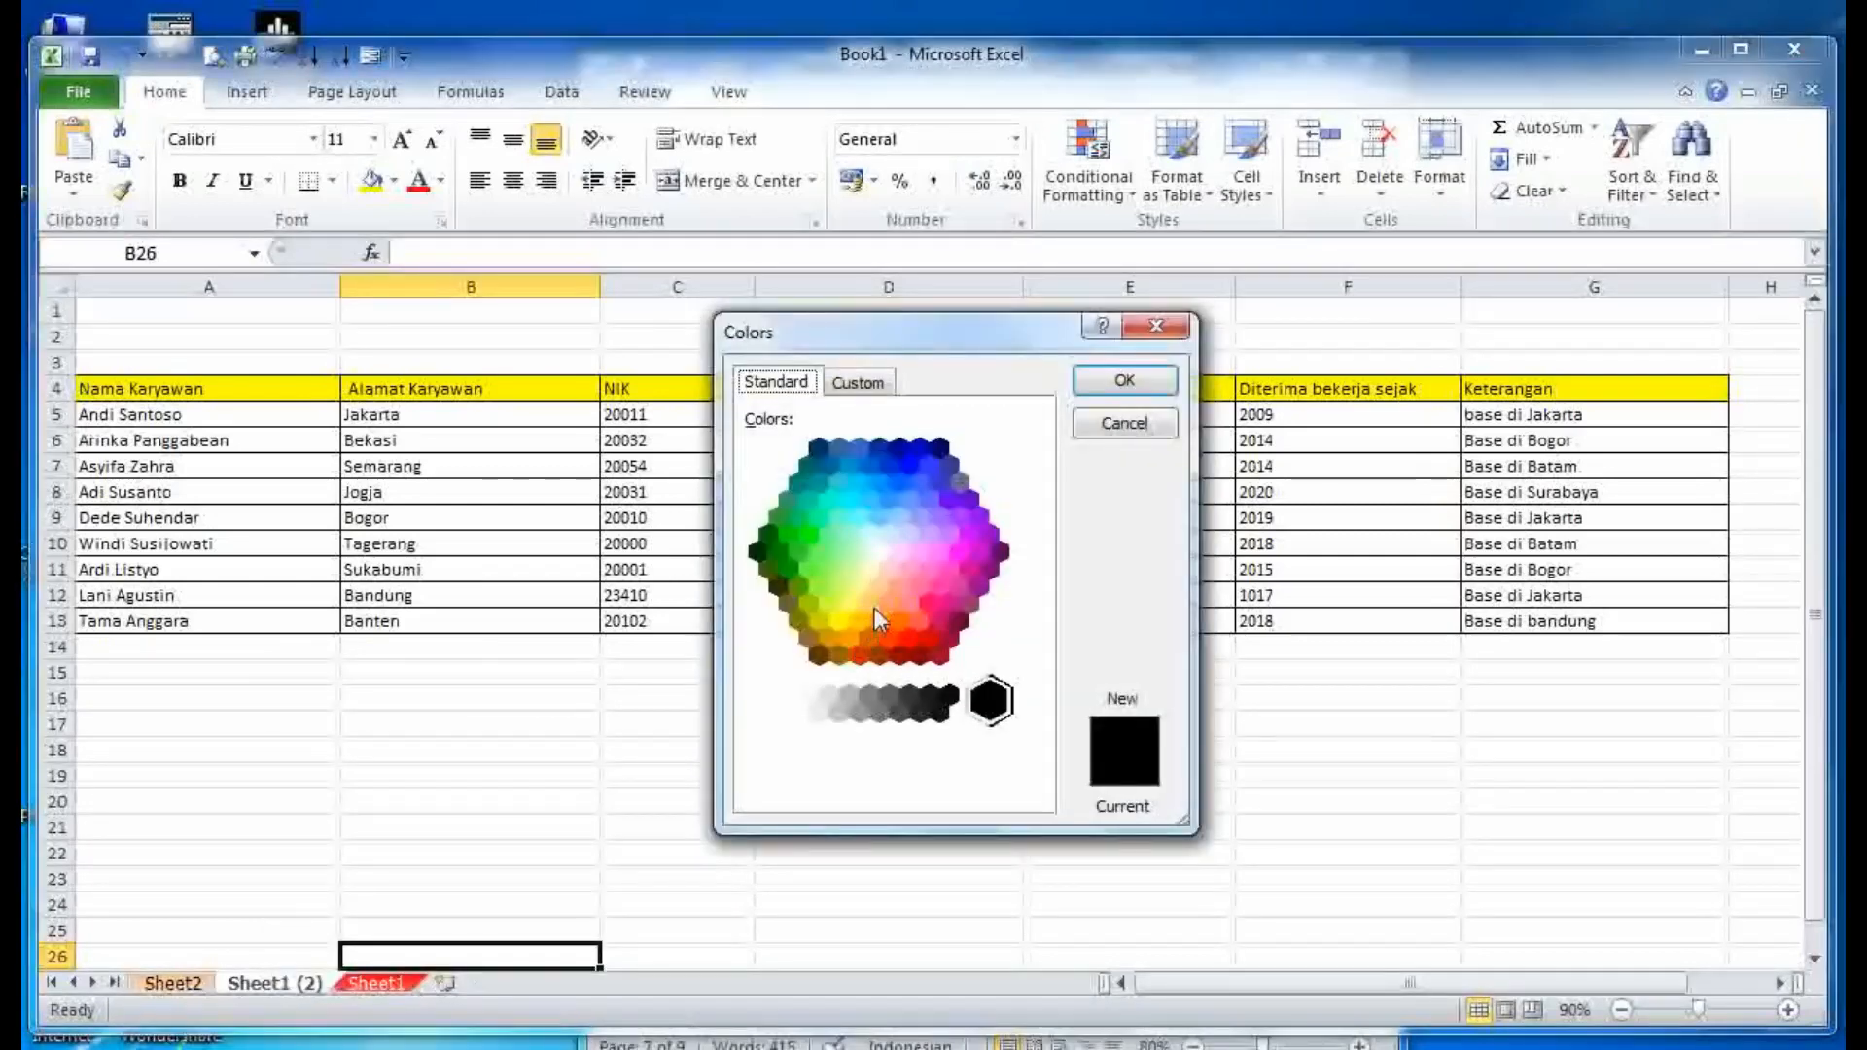
click(919, 619)
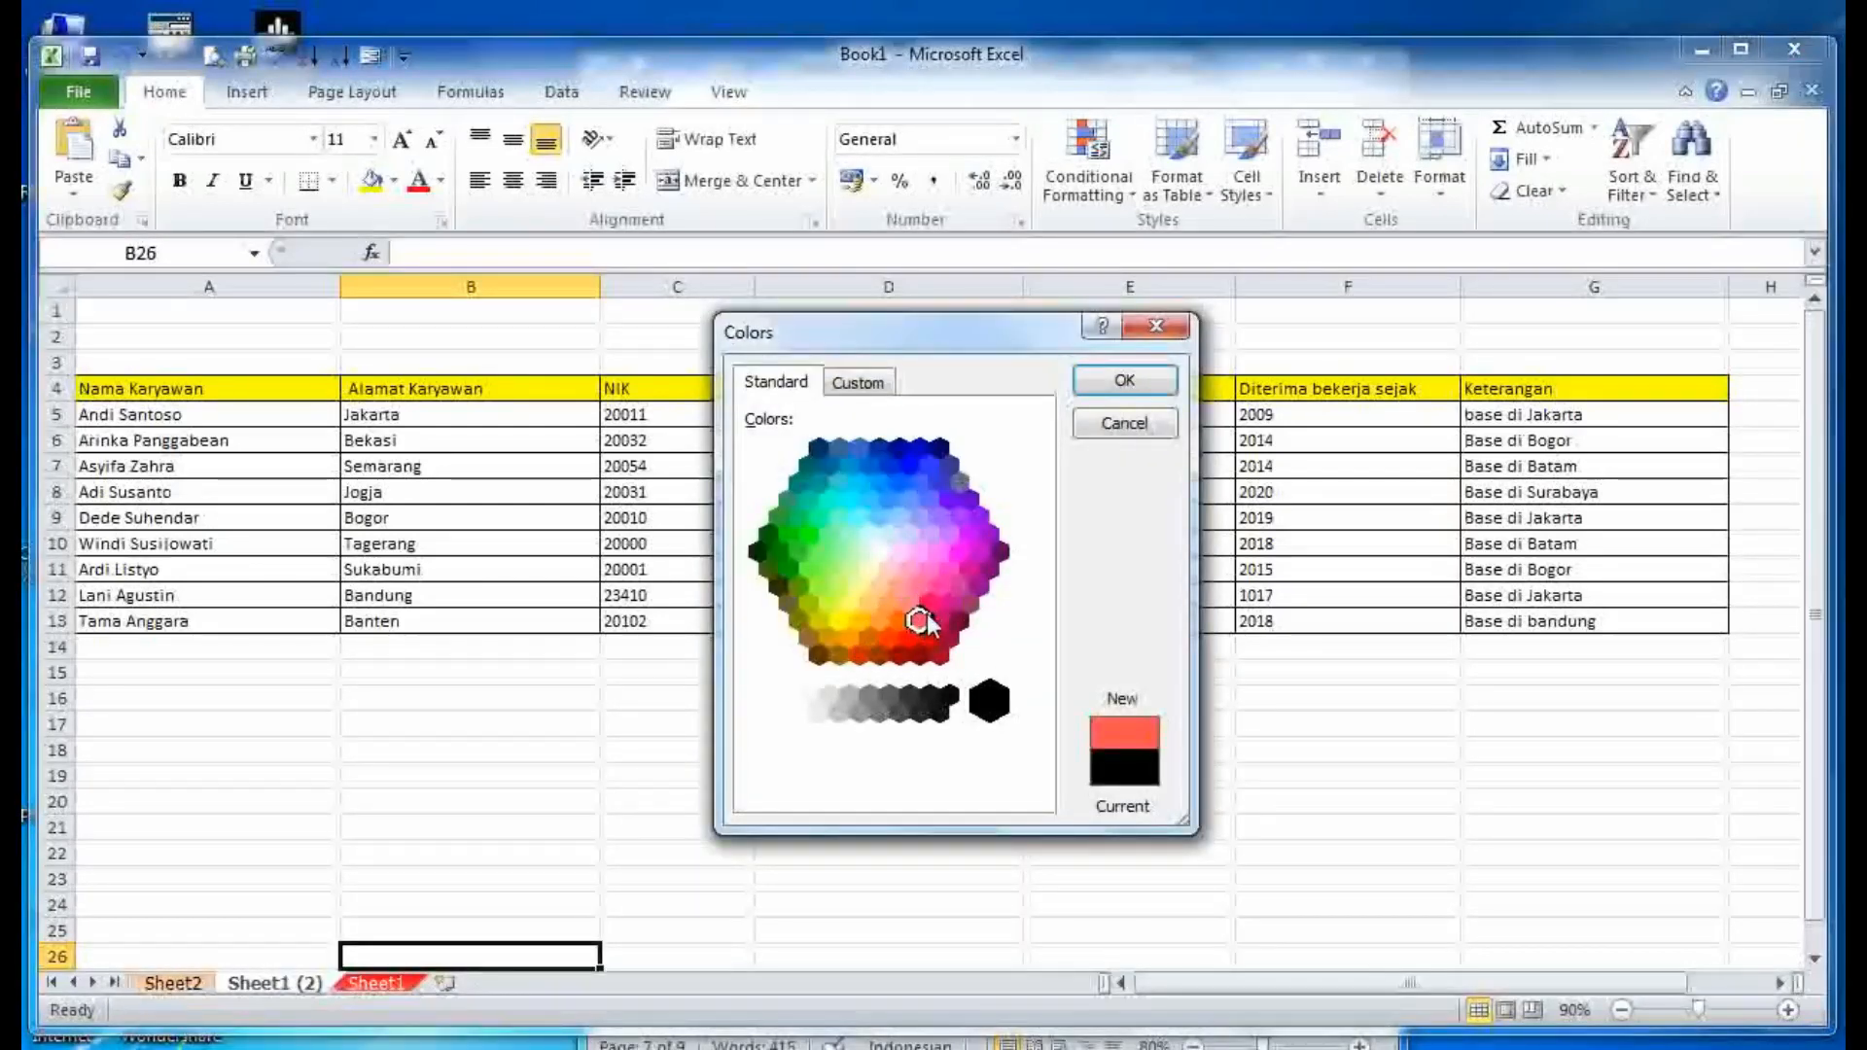
click(929, 568)
click(856, 384)
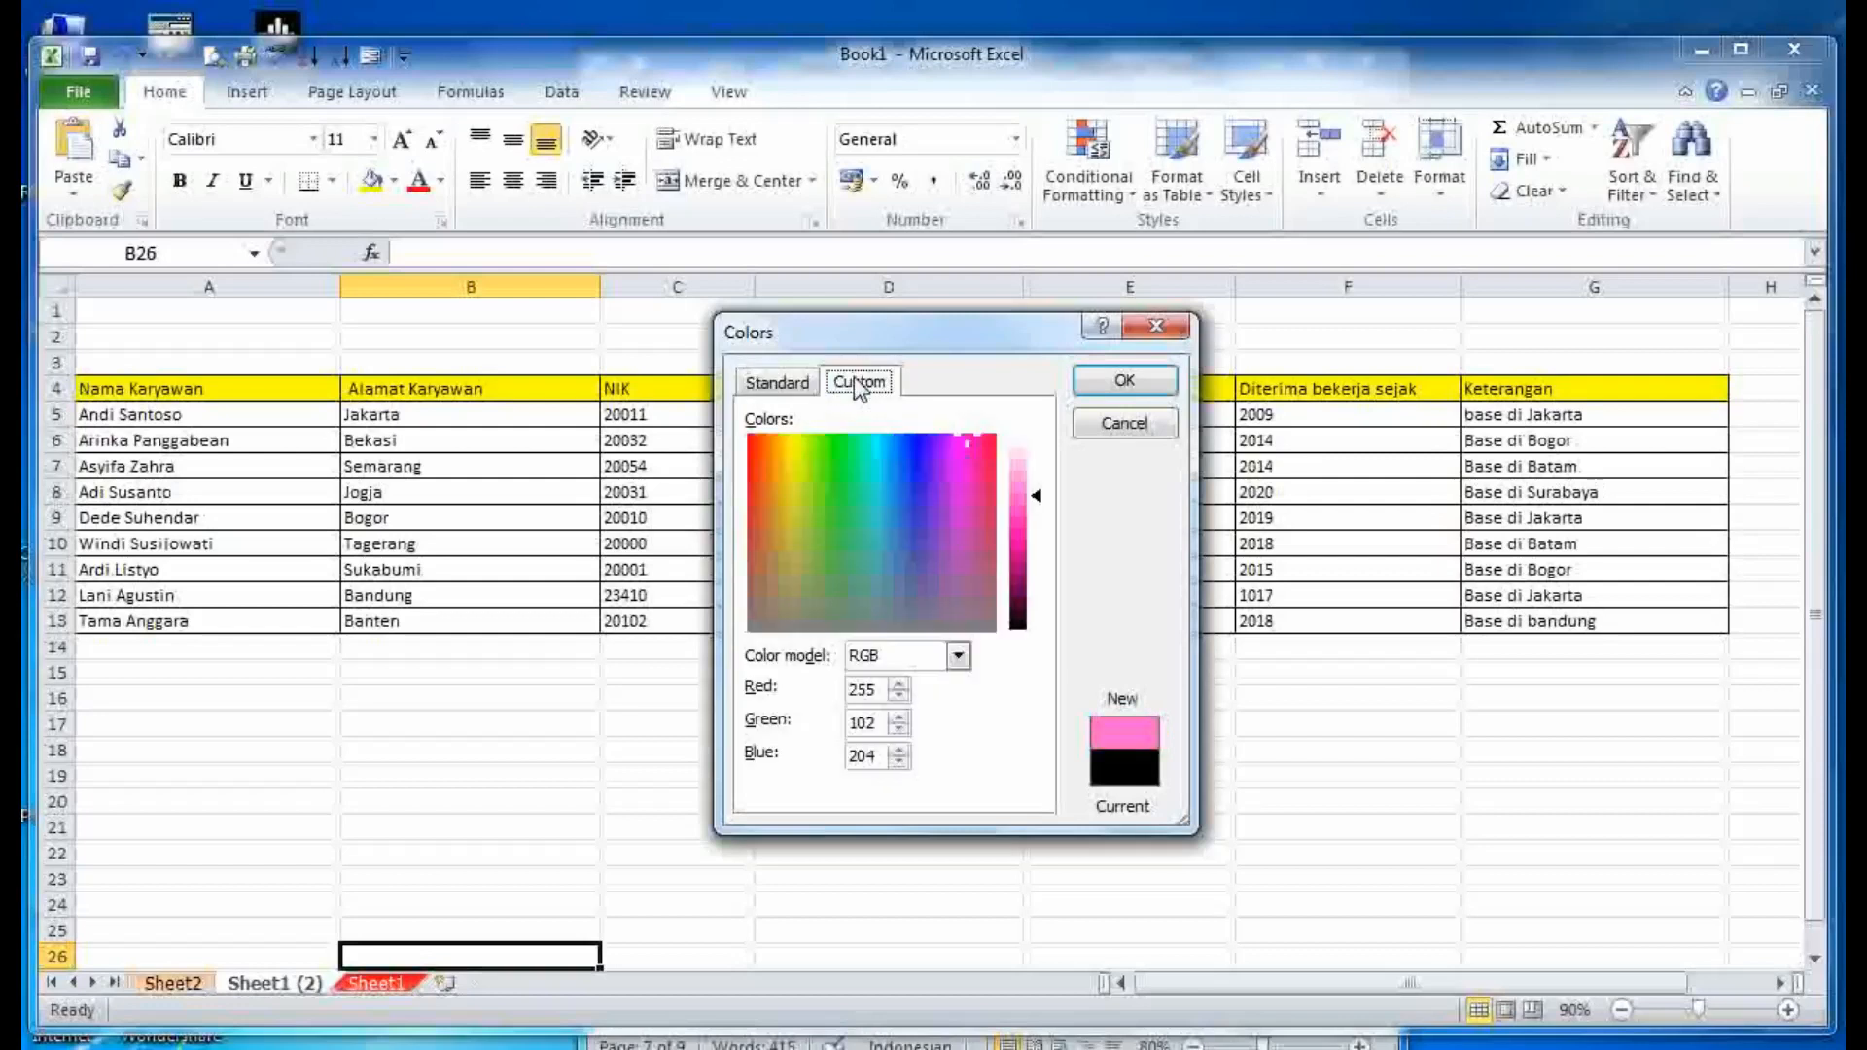
drag(957, 450, 866, 609)
click(1124, 381)
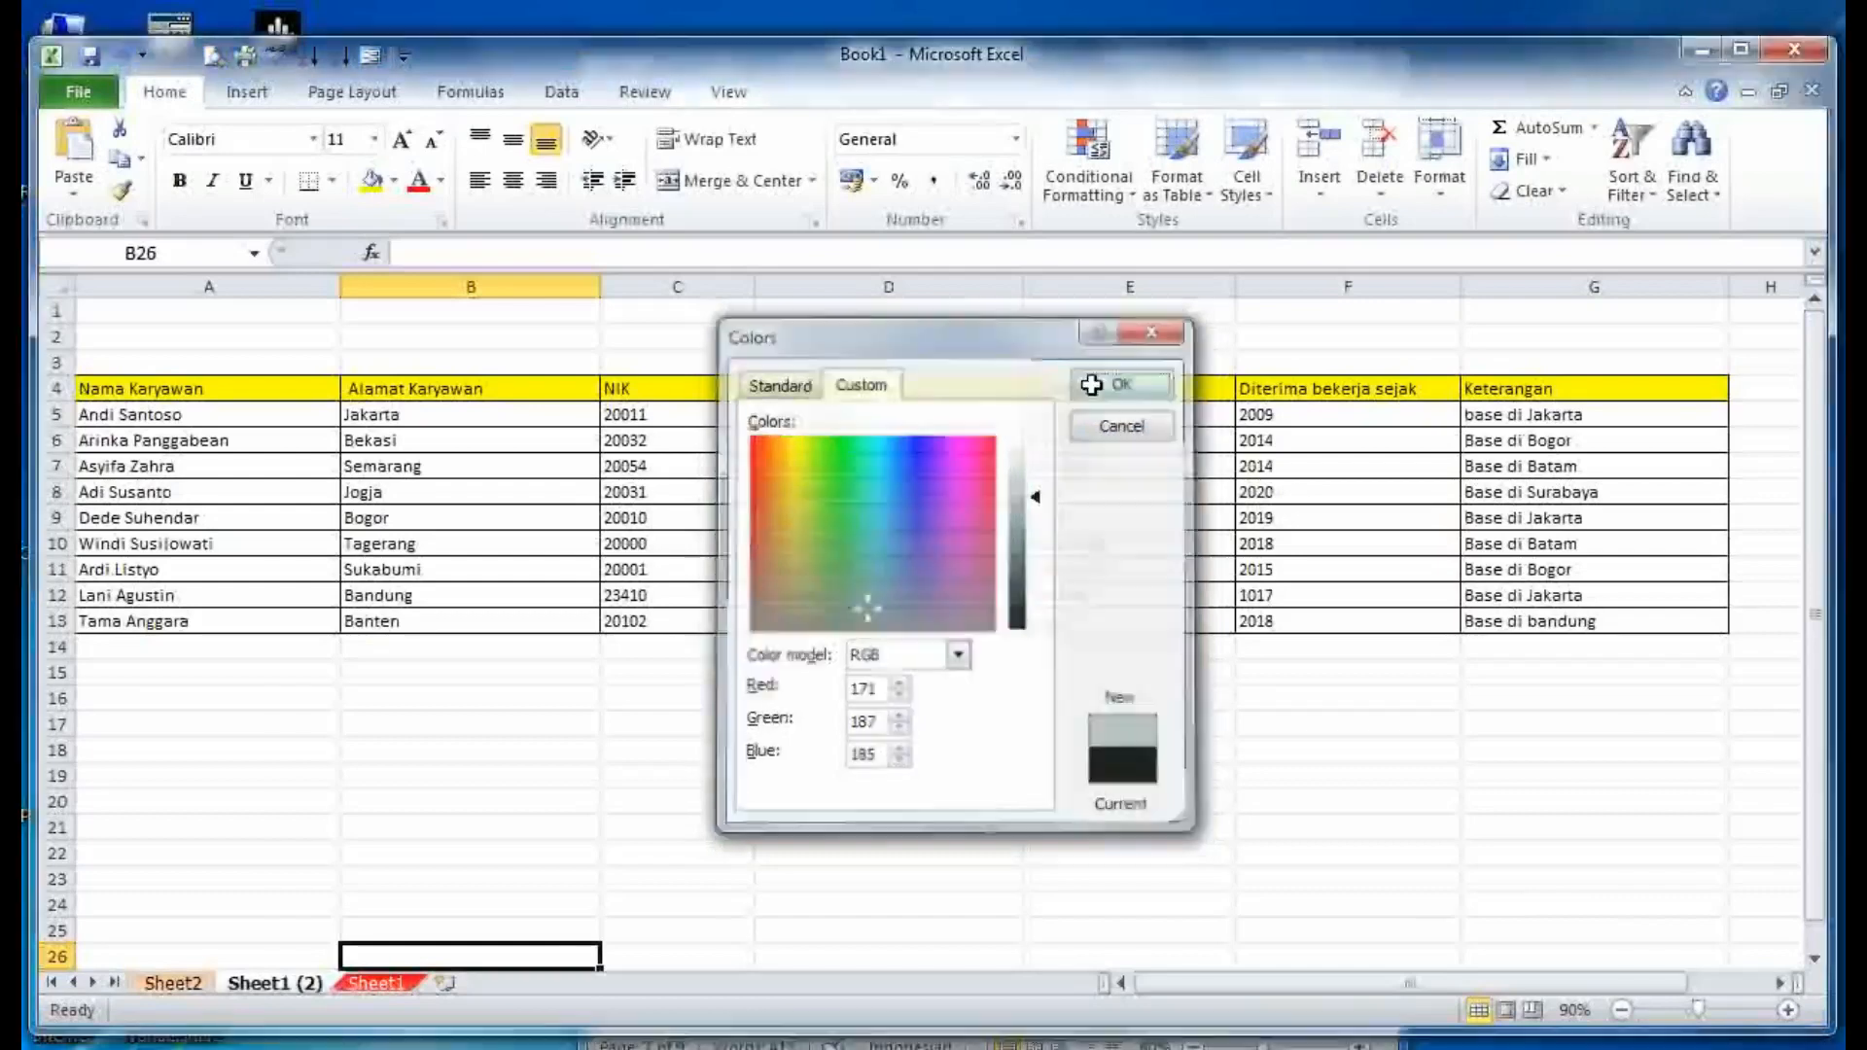
- Switch to Sheet1 and enlarge the Excel window to show more rows
click(515, 853)
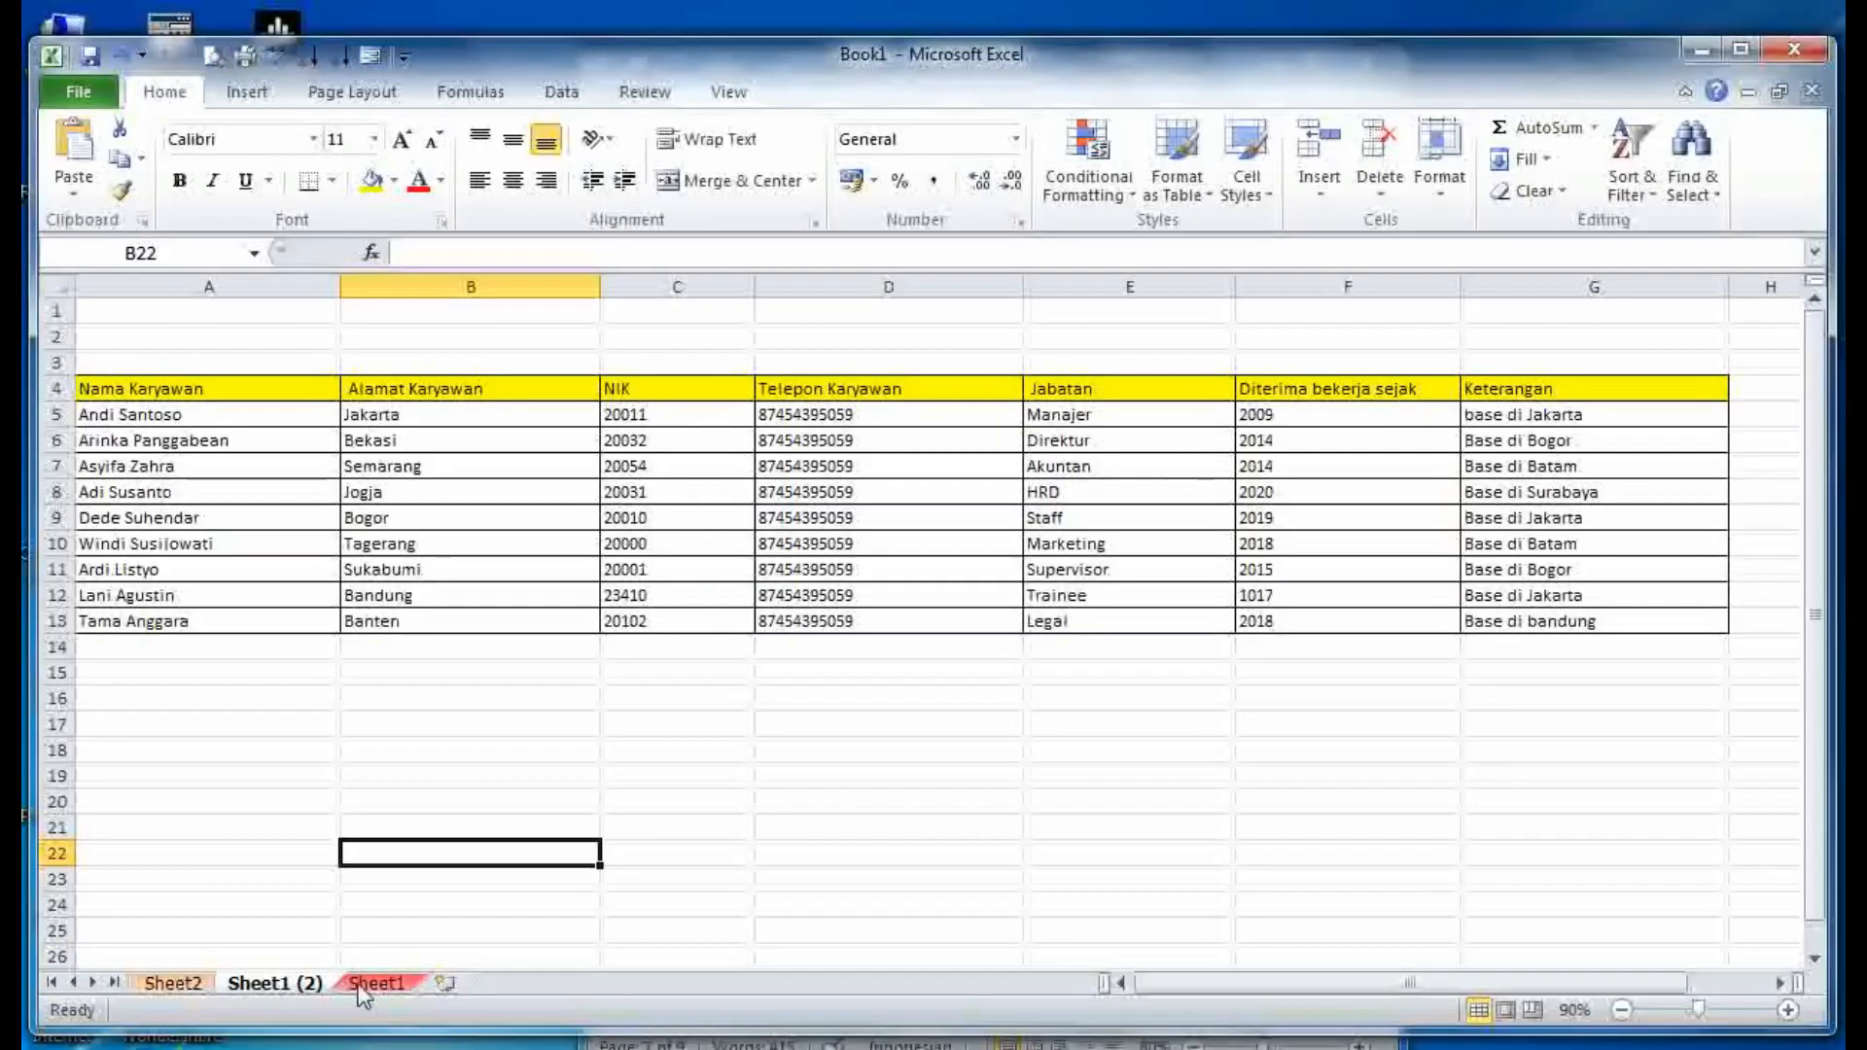
click(374, 984)
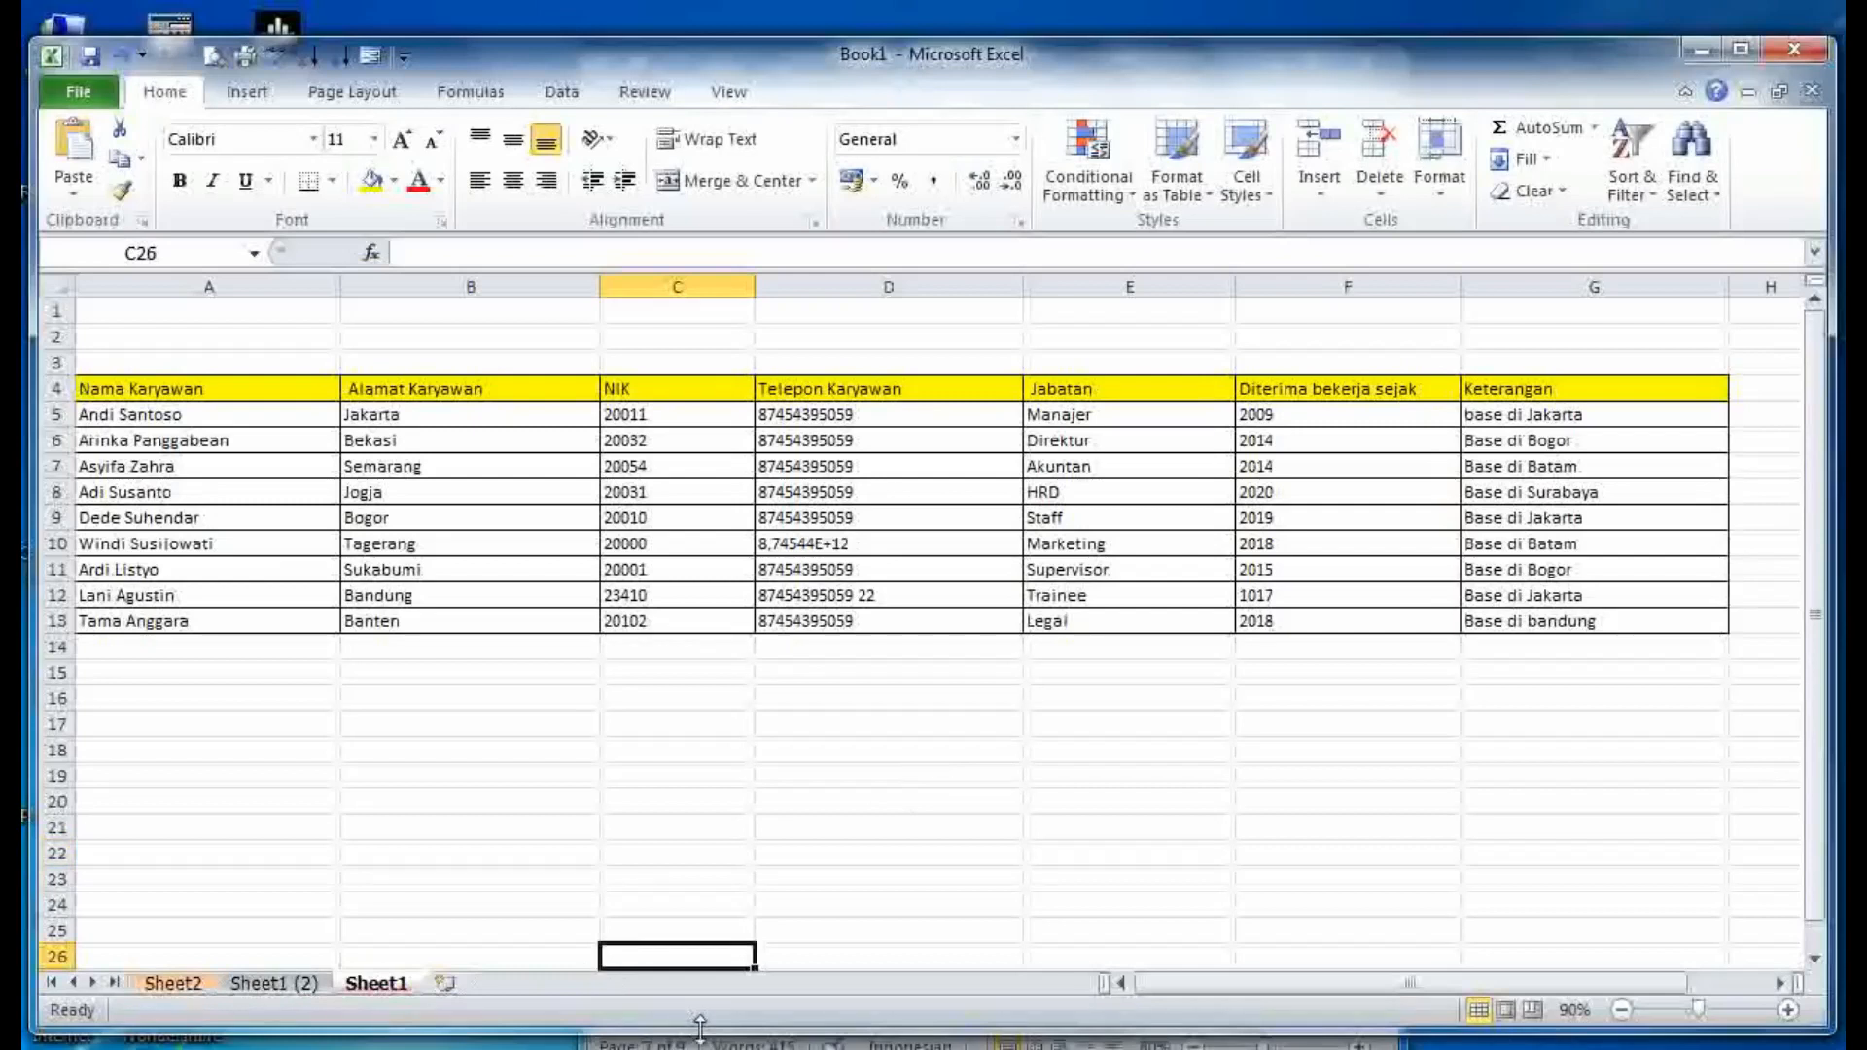
drag(700, 1032, 699, 1049)
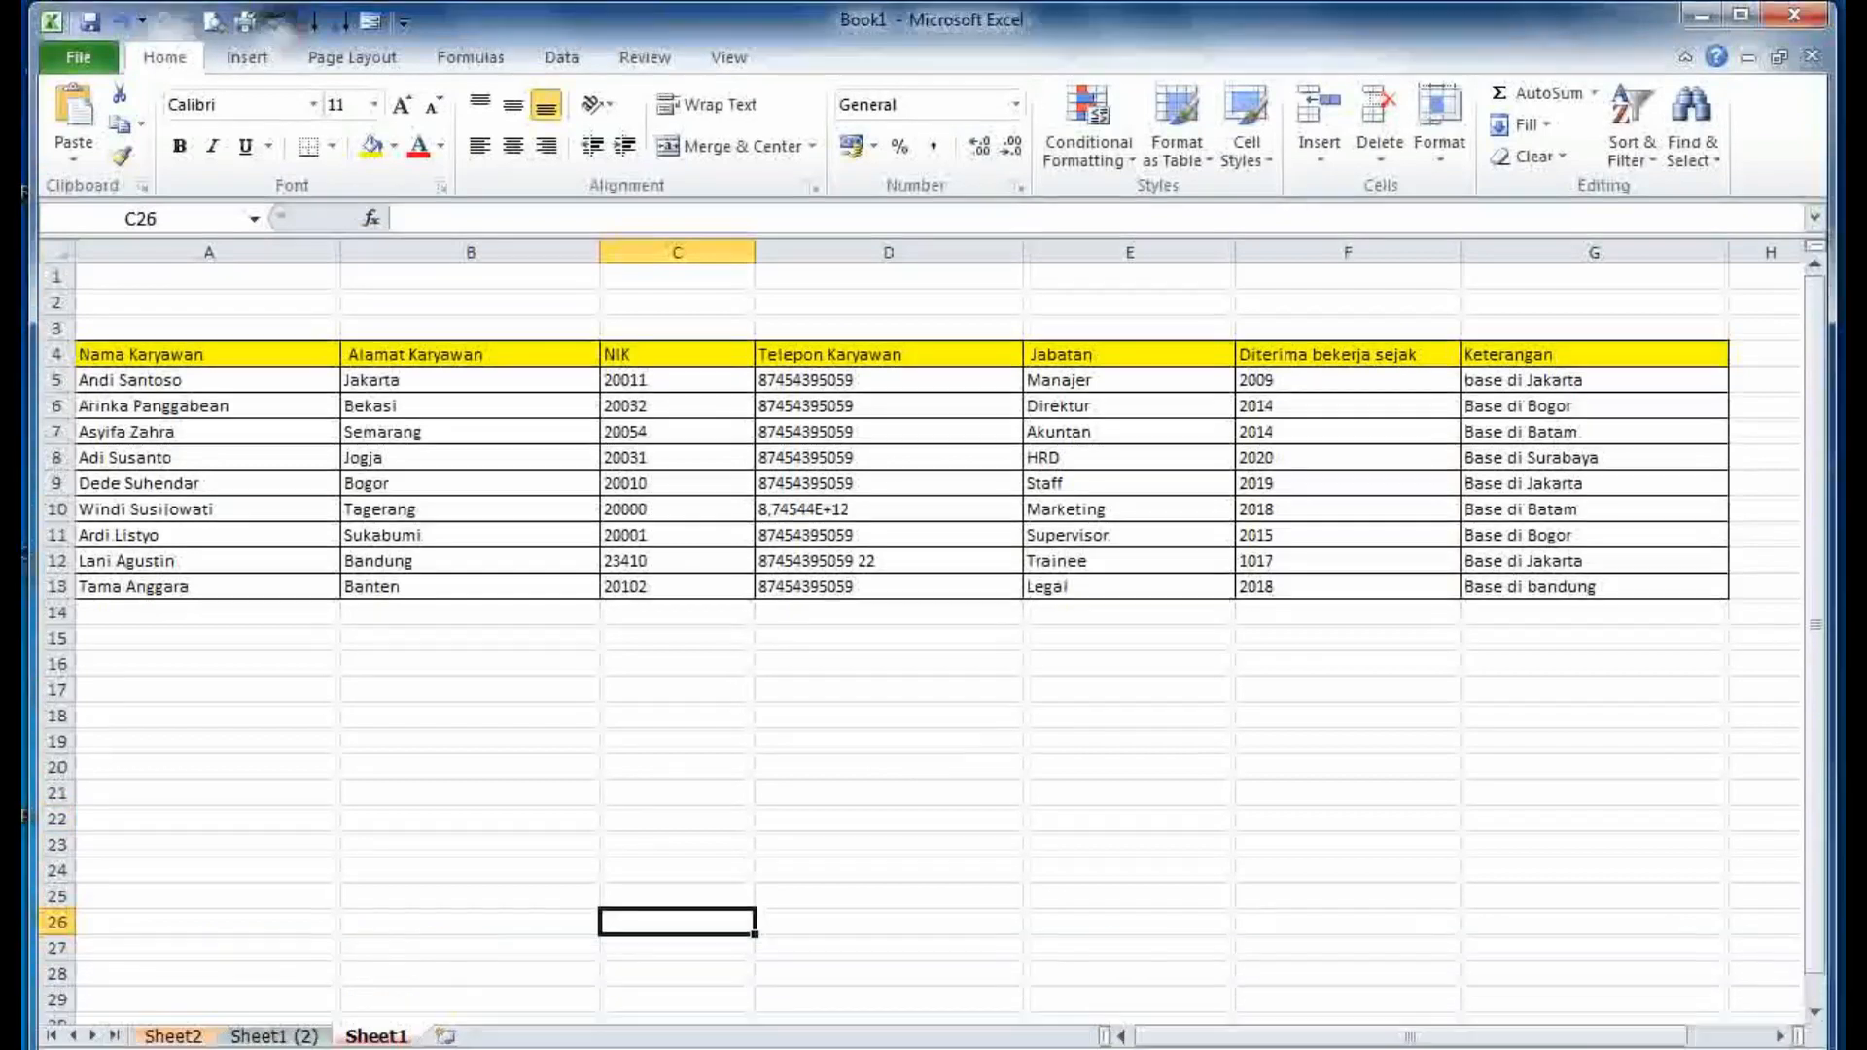
mouse_move(516, 1049)
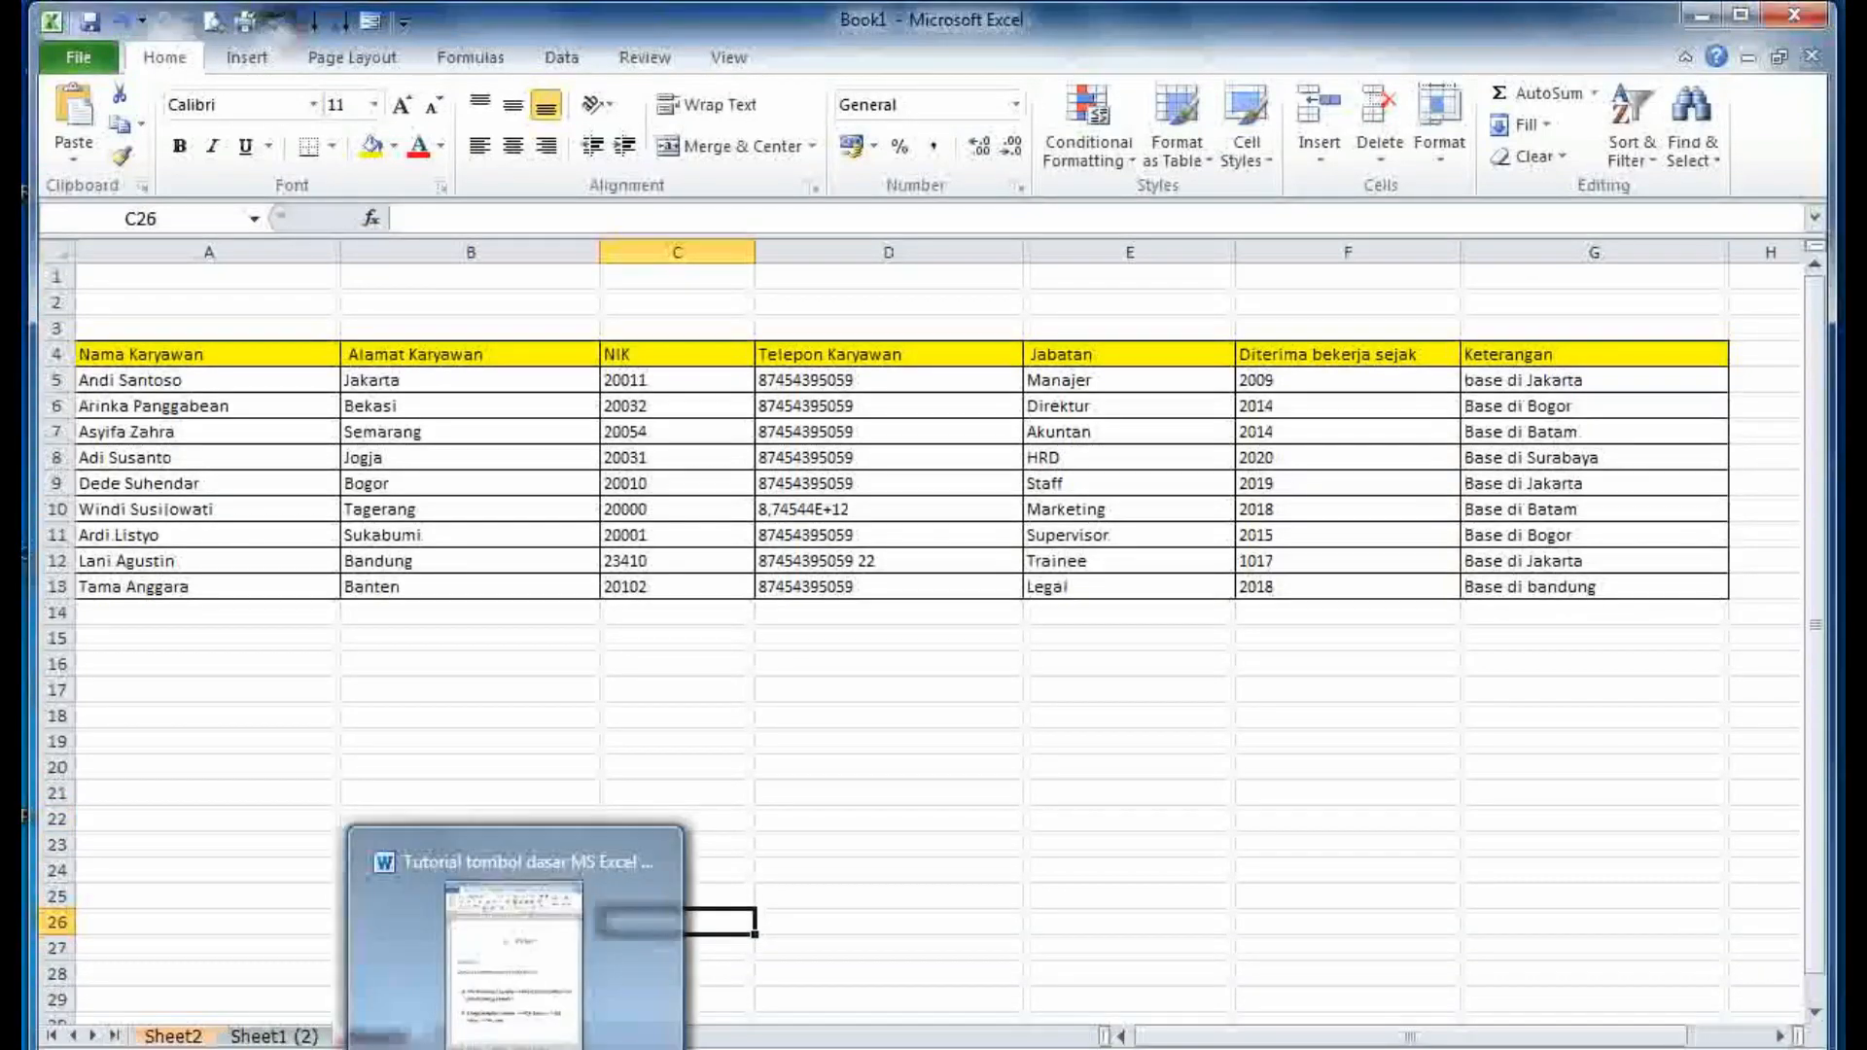
click(516, 963)
scroll(982, 744, down, 4)
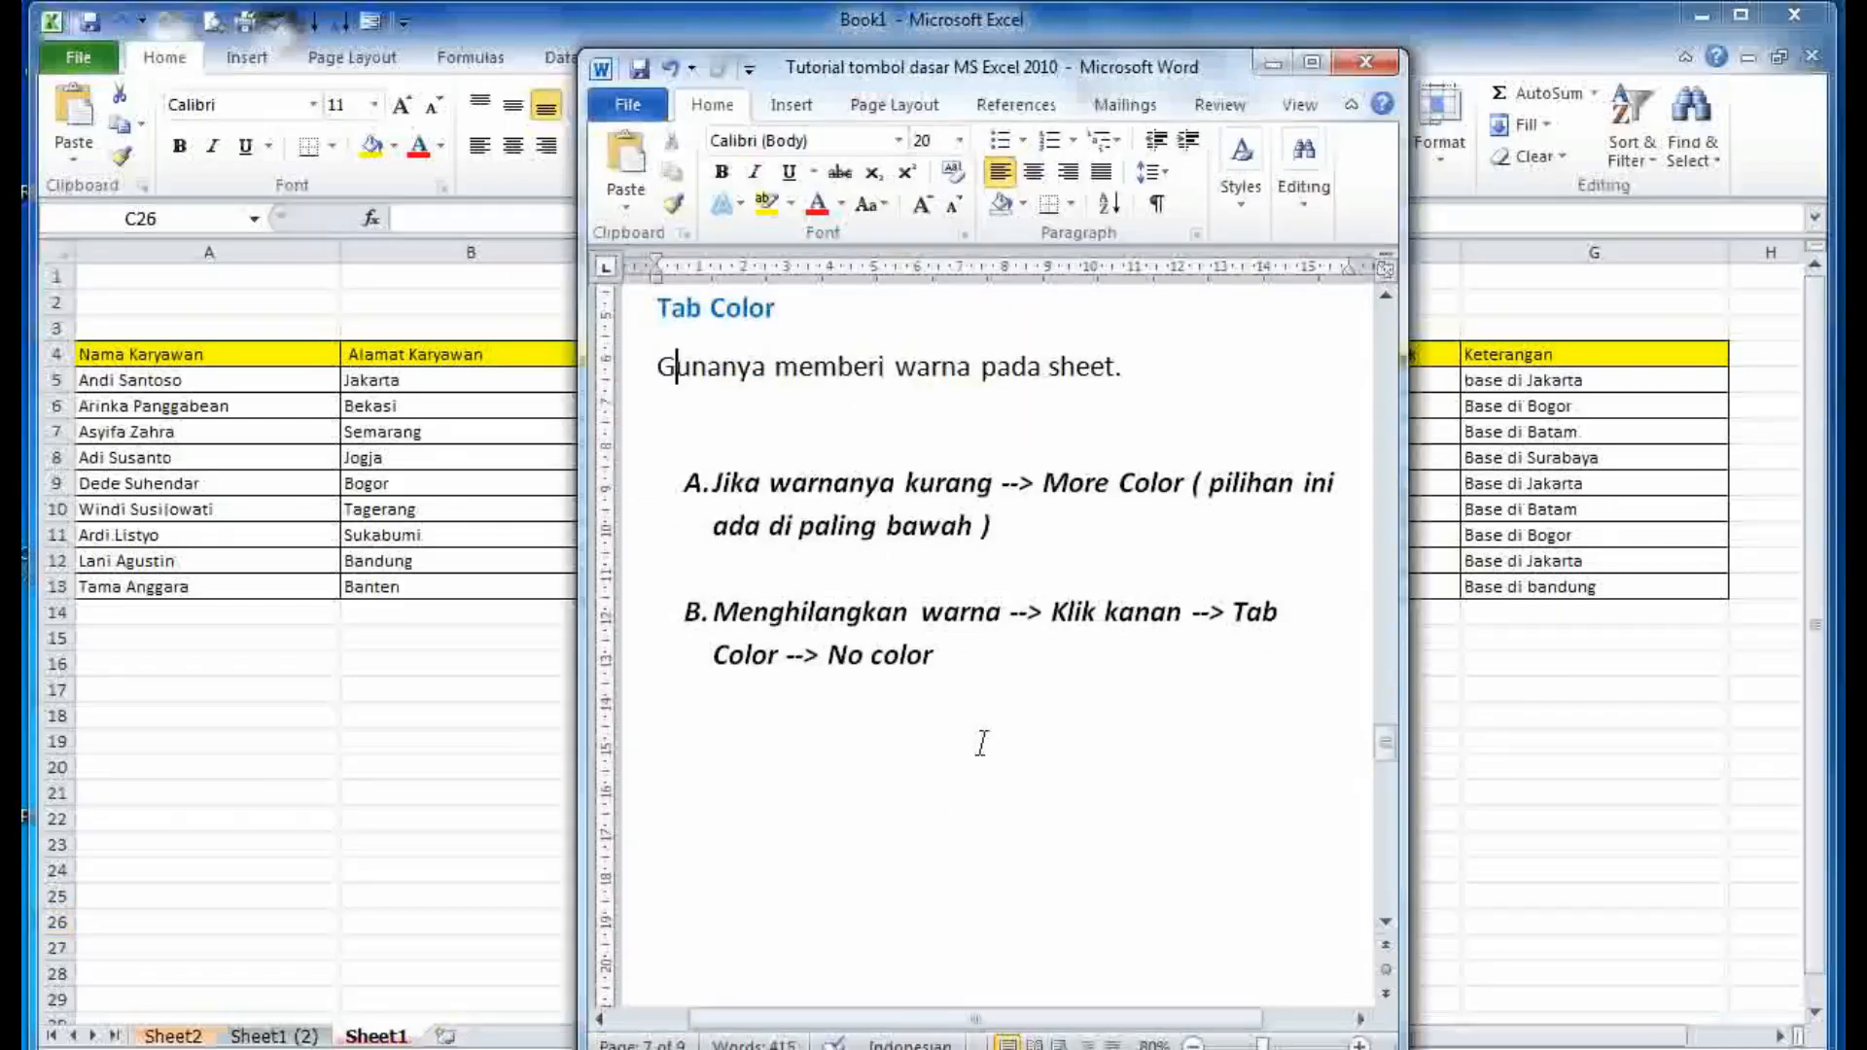
drag(983, 644, 679, 616)
click(834, 755)
scroll(838, 754, down, 5)
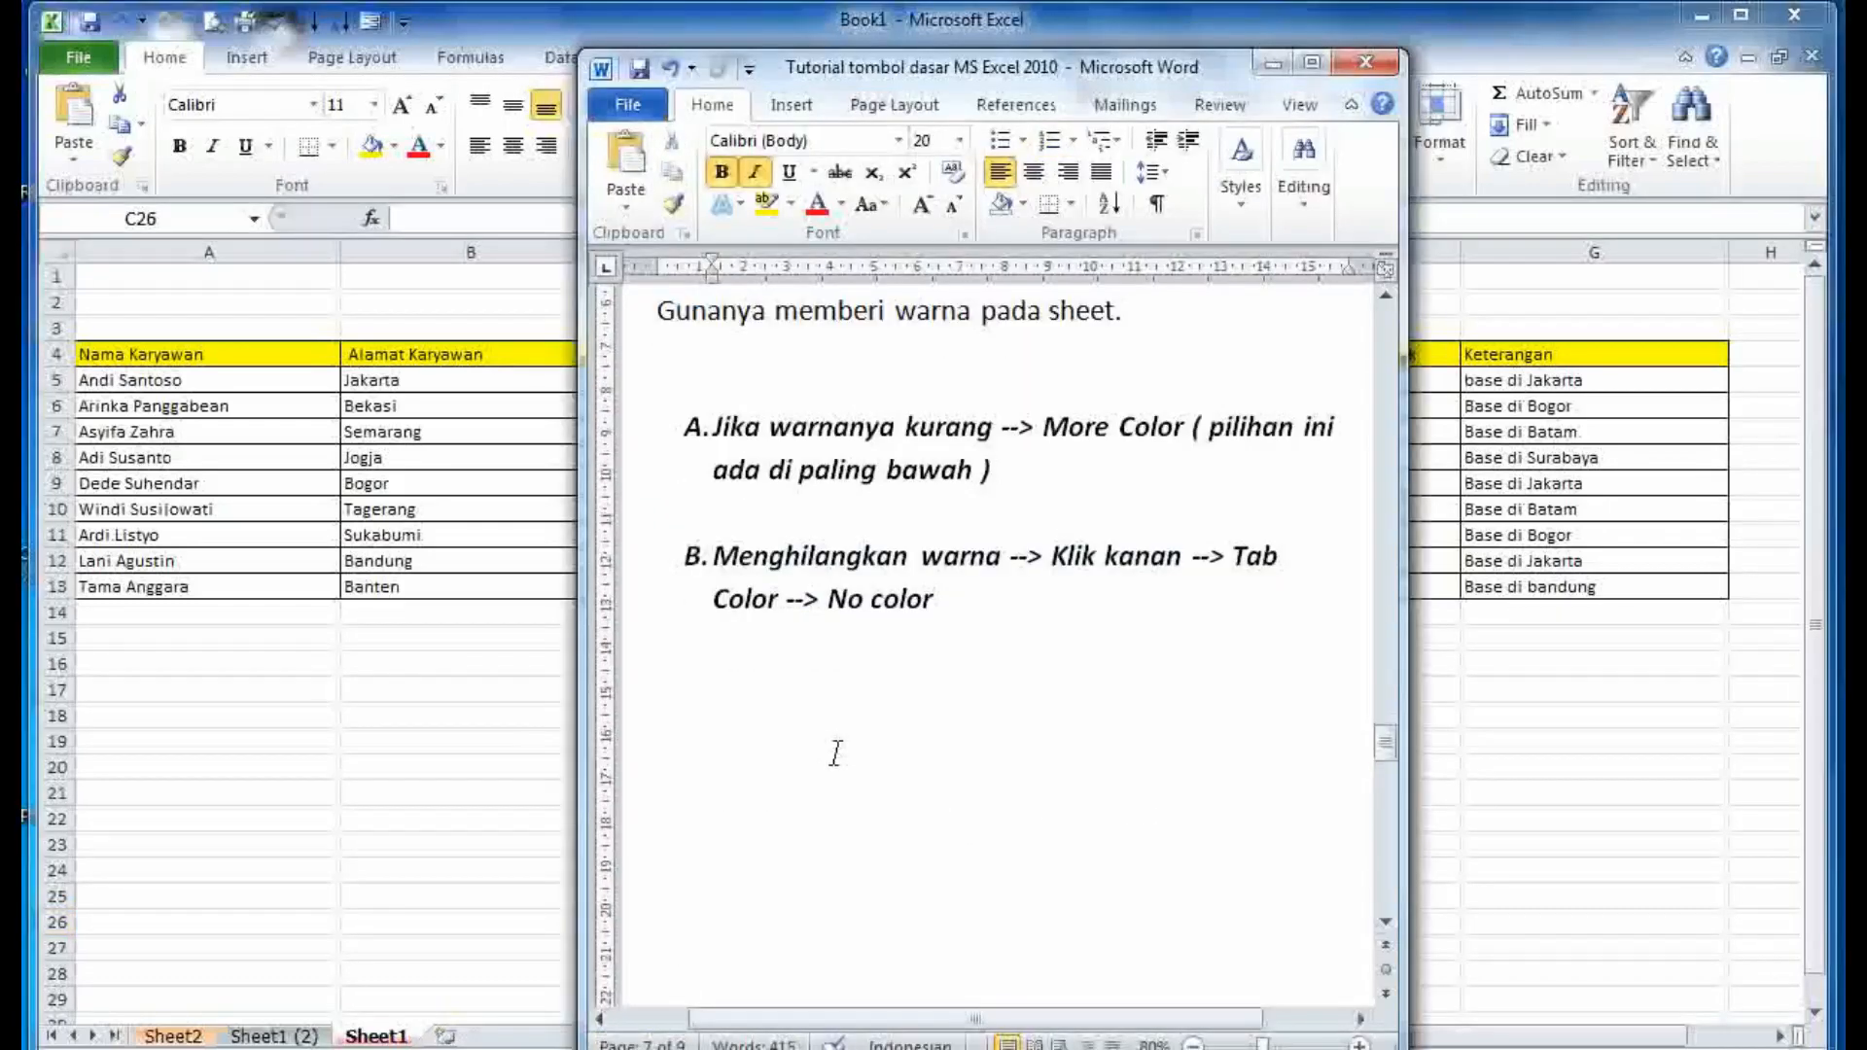
scroll(839, 754, down, 3)
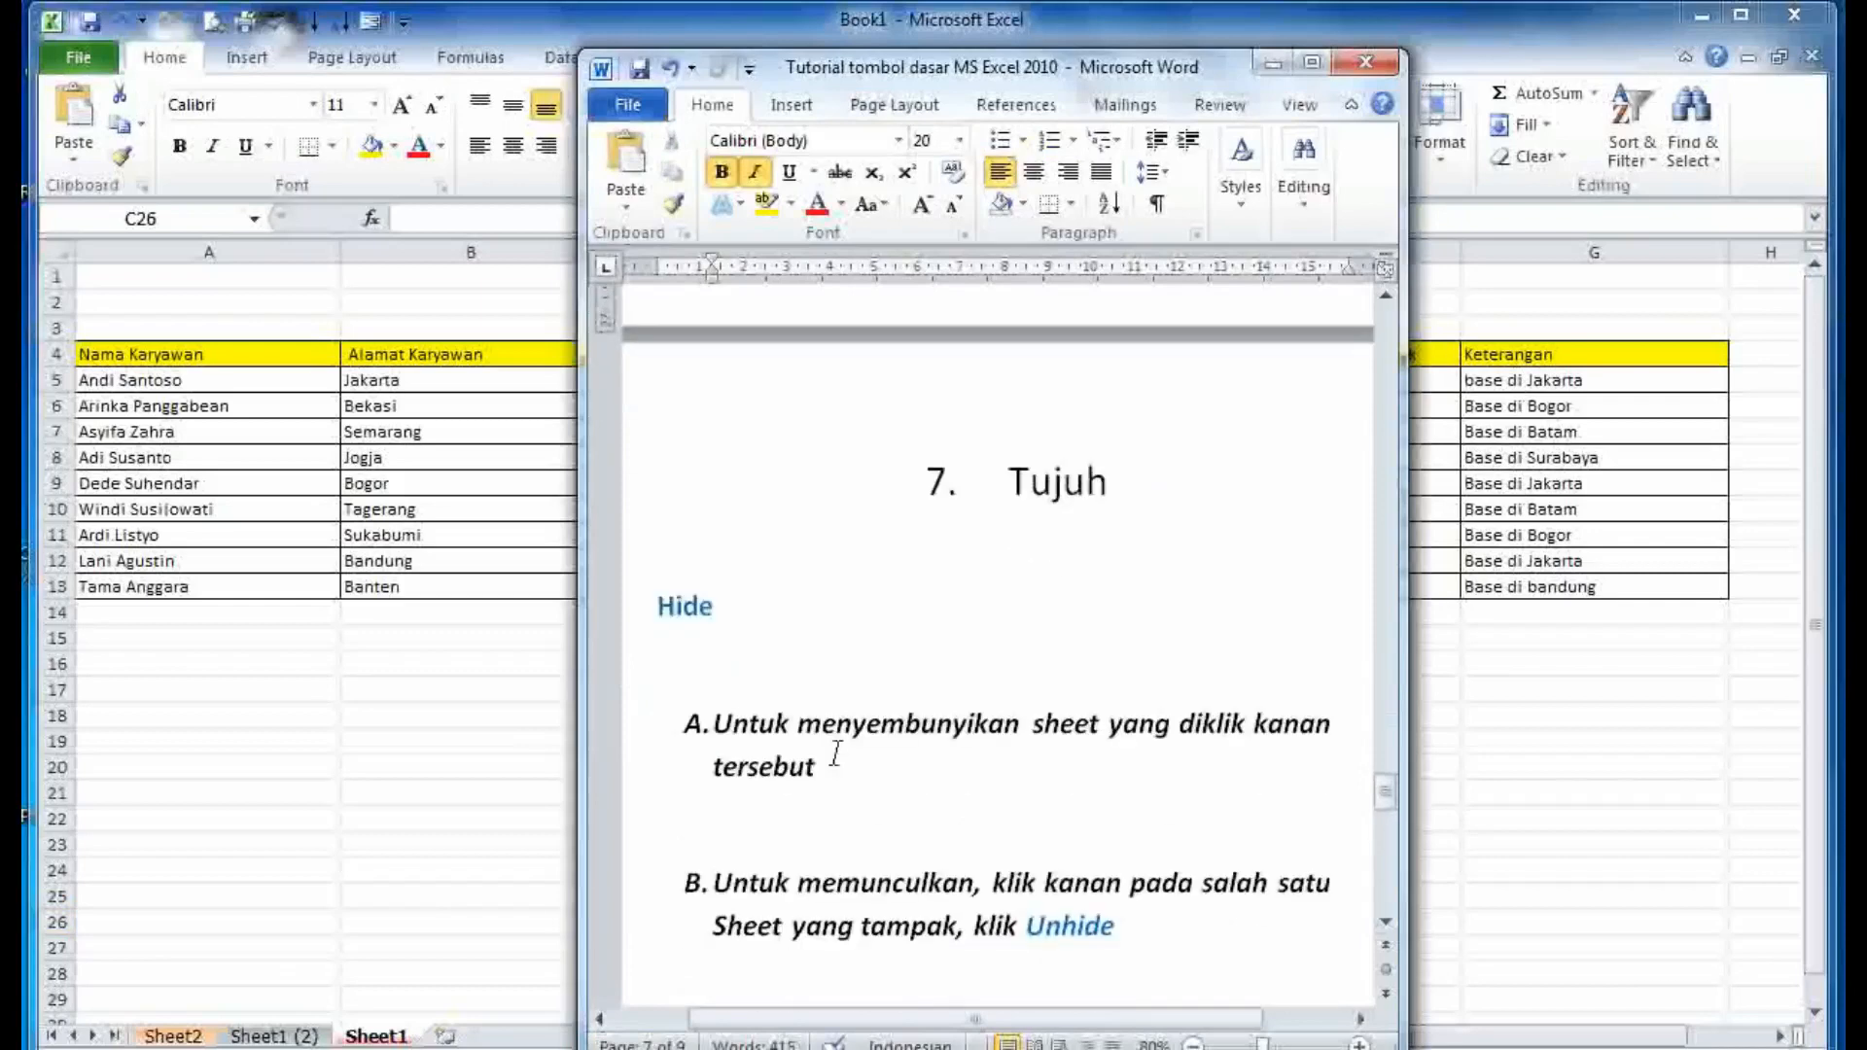
drag(842, 767, 717, 709)
click(700, 609)
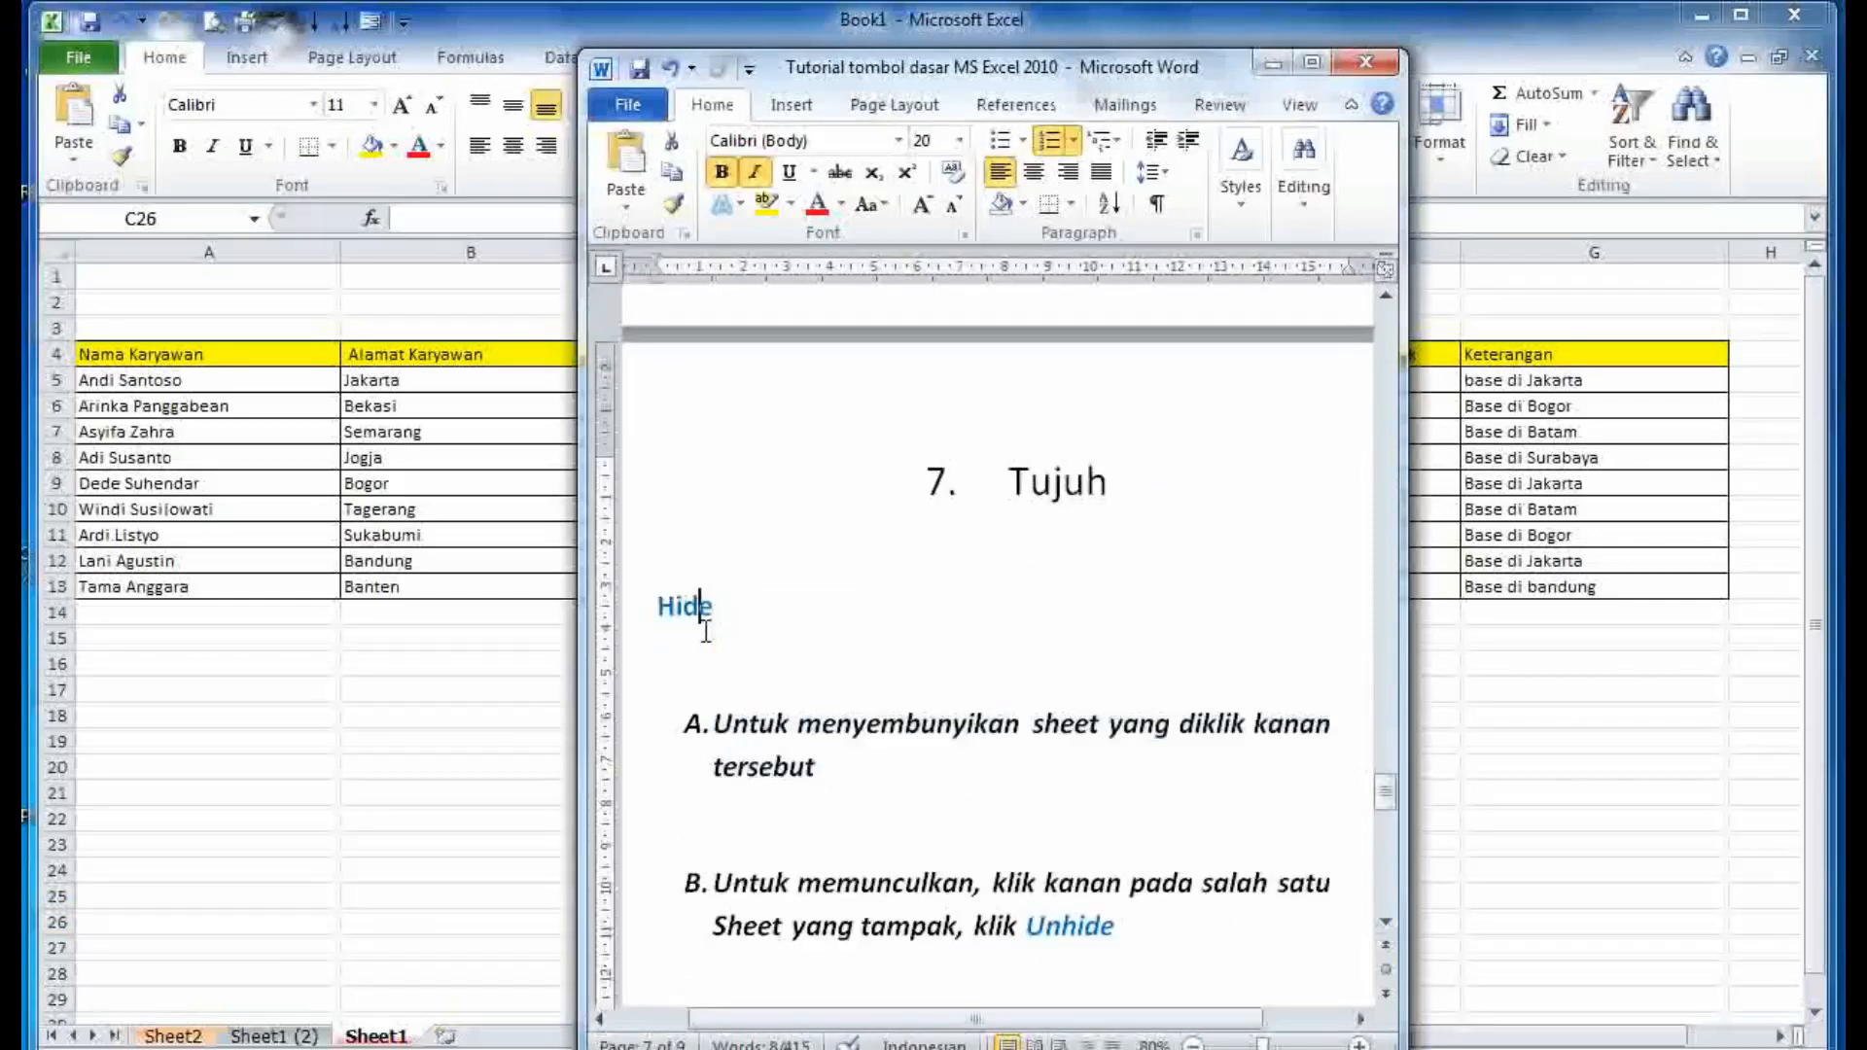
click(823, 724)
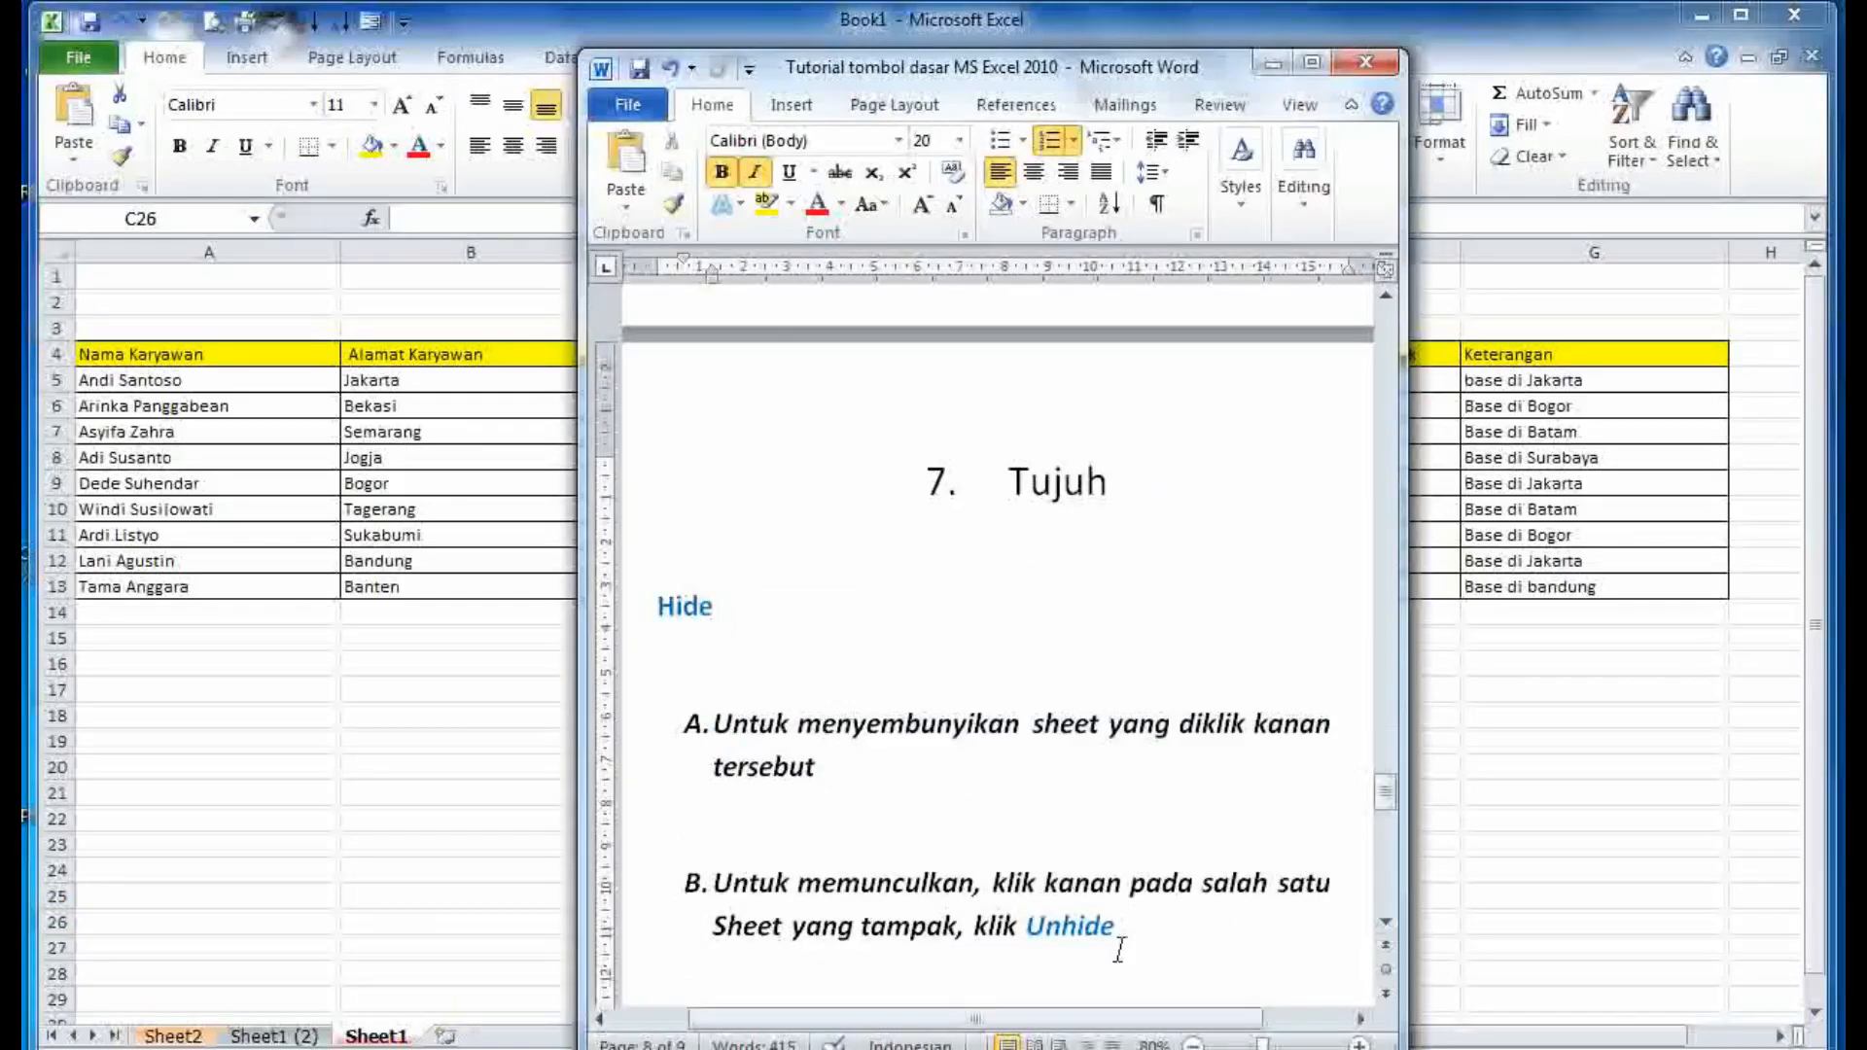
drag(1139, 943, 671, 834)
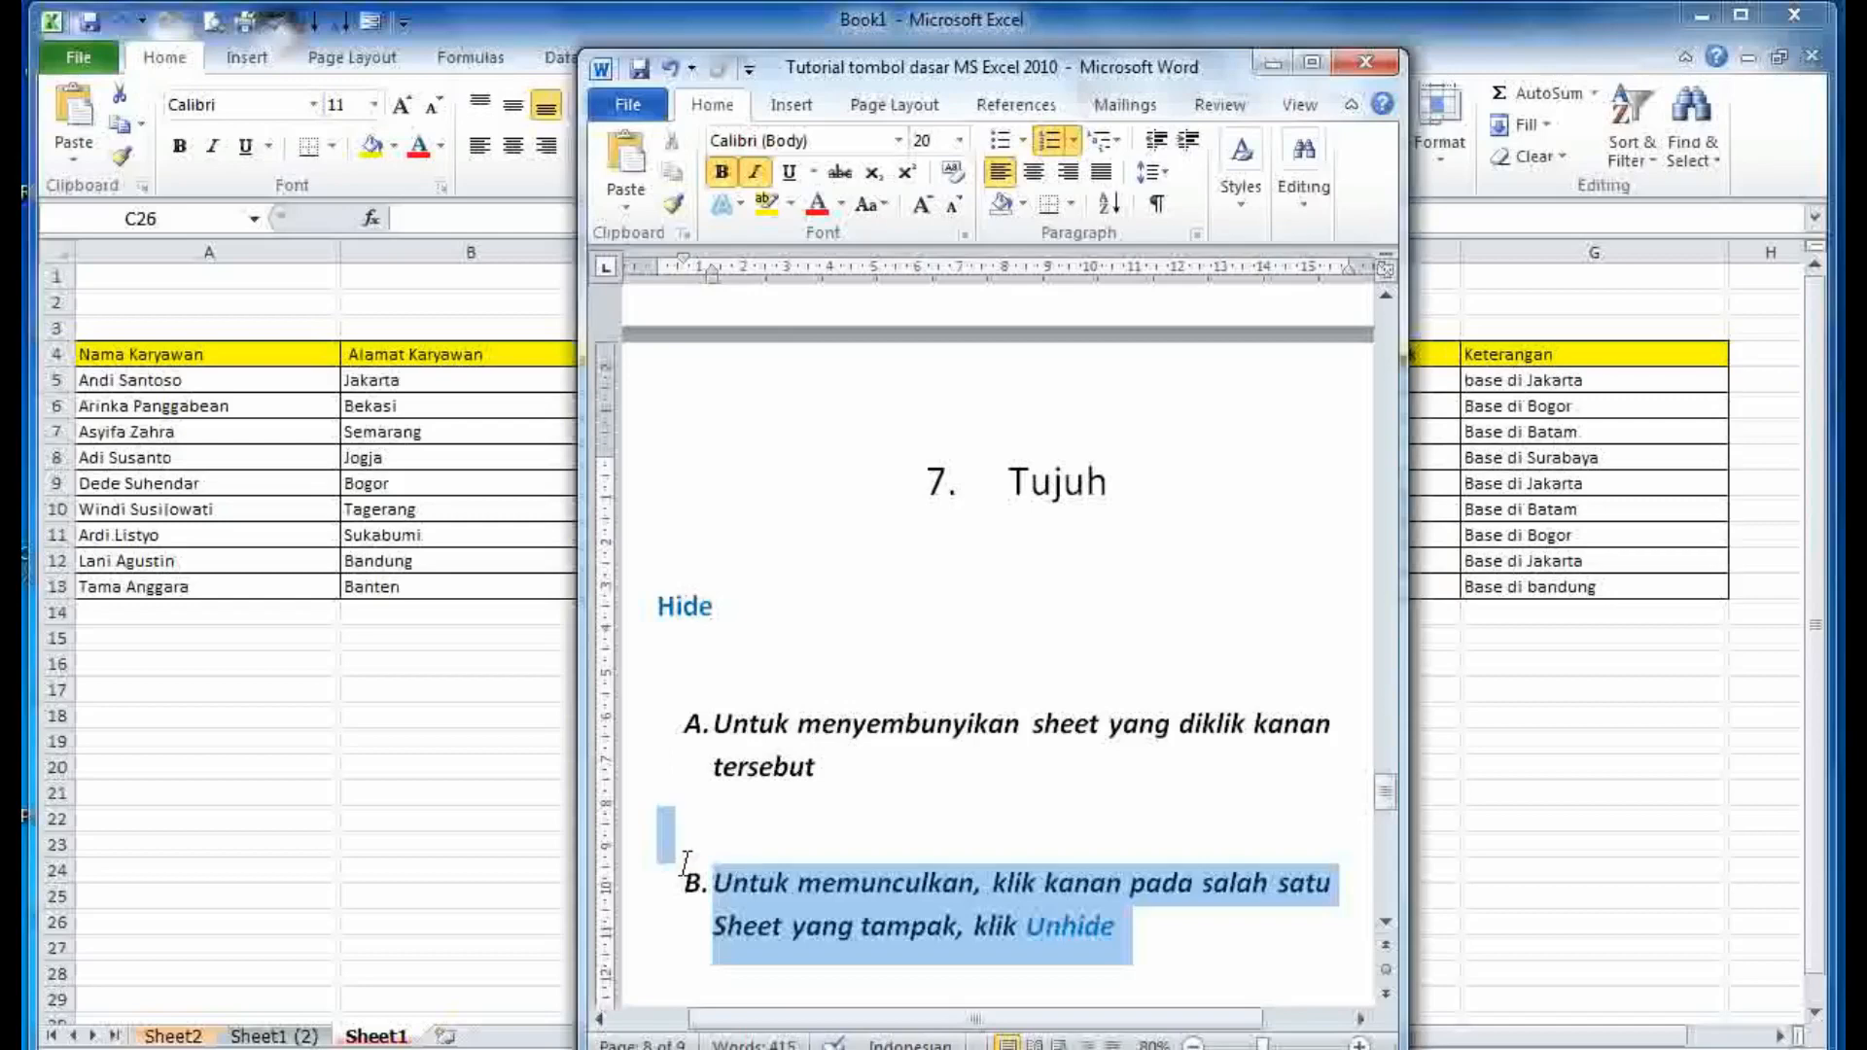
click(981, 824)
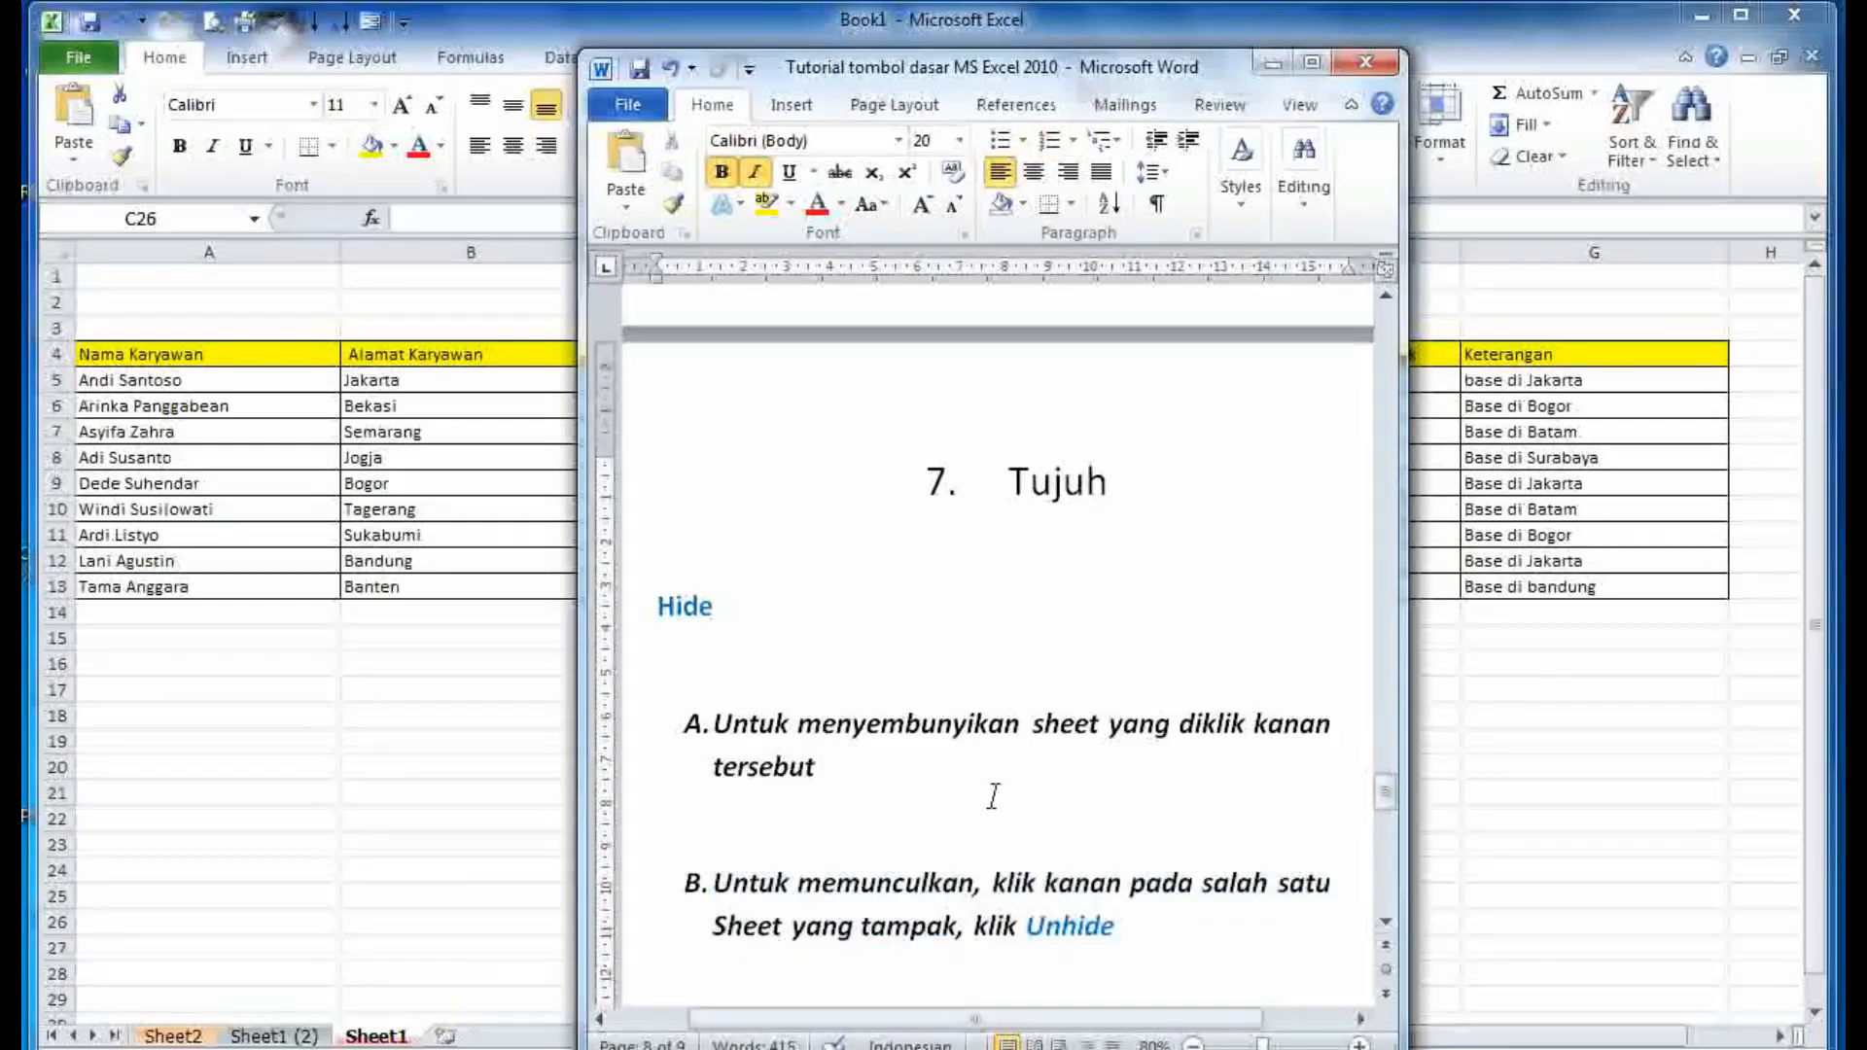
click(1272, 62)
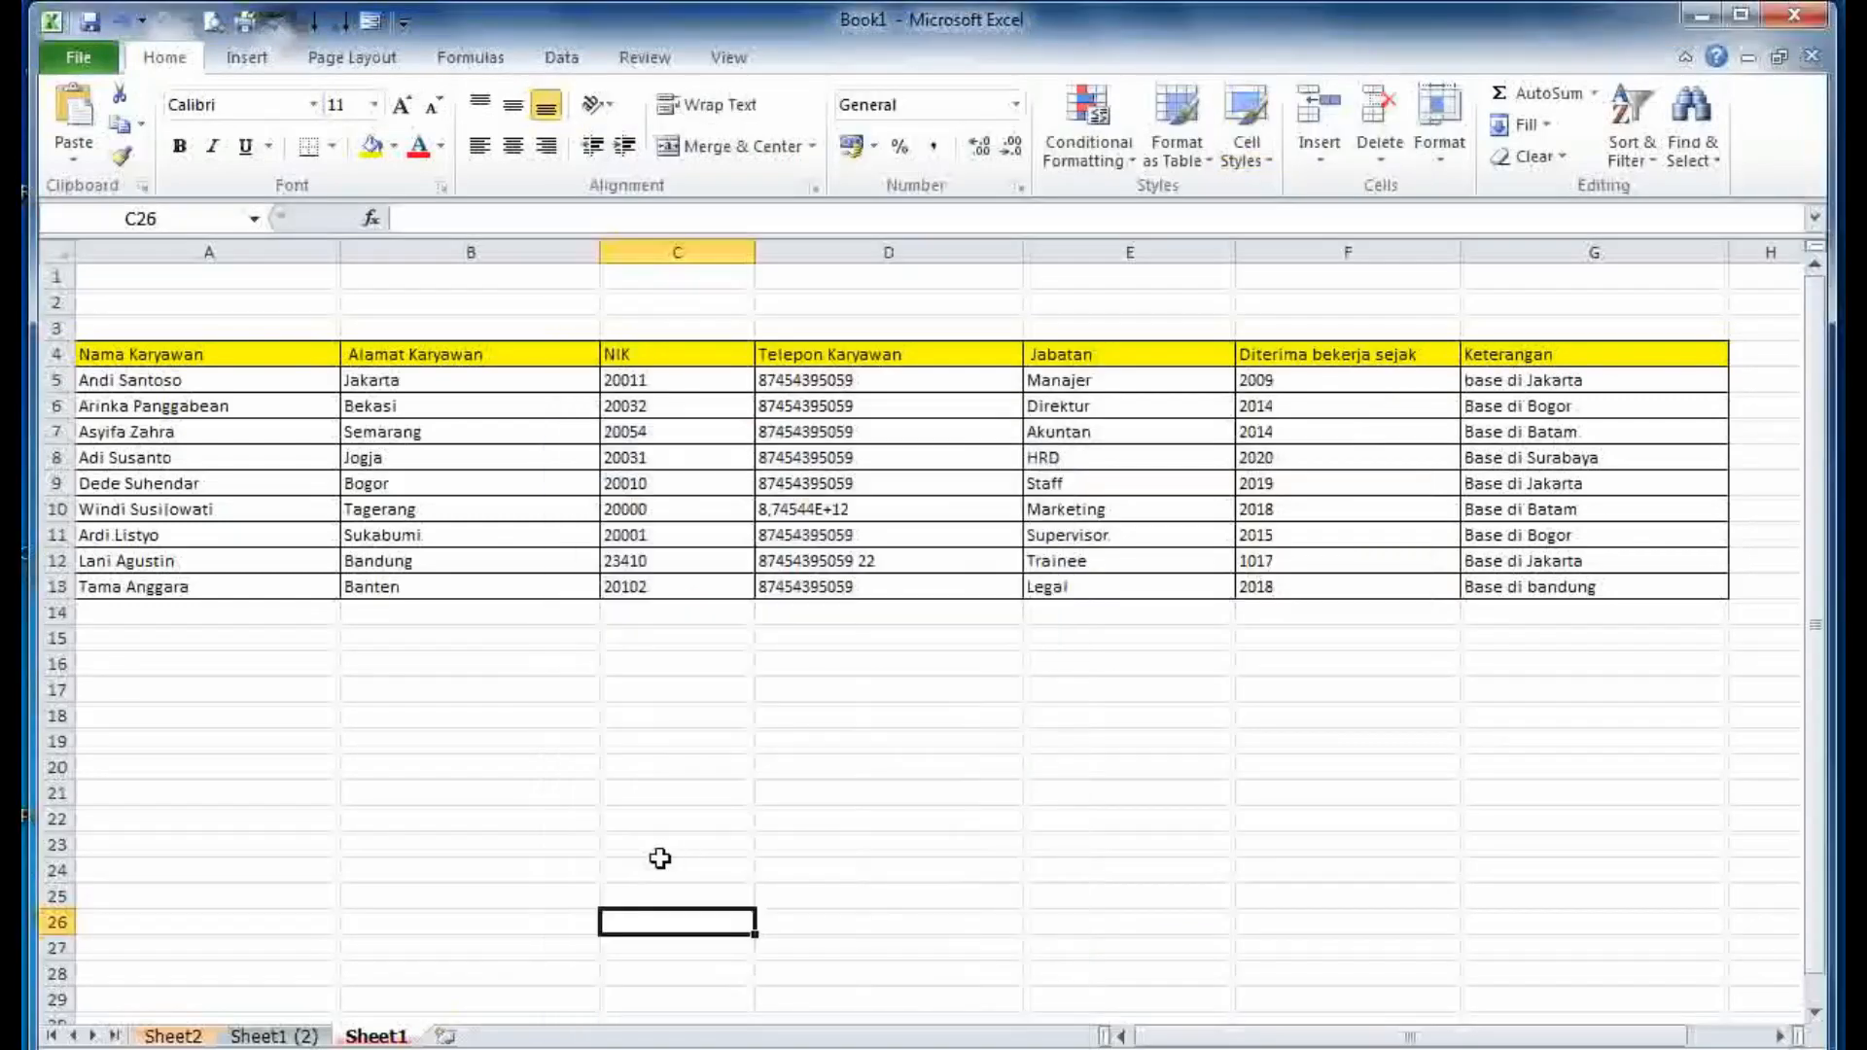
- Hide Sheet1 and Sheet1 (2), leaving only Sheet2 visible
right_click(379, 1037)
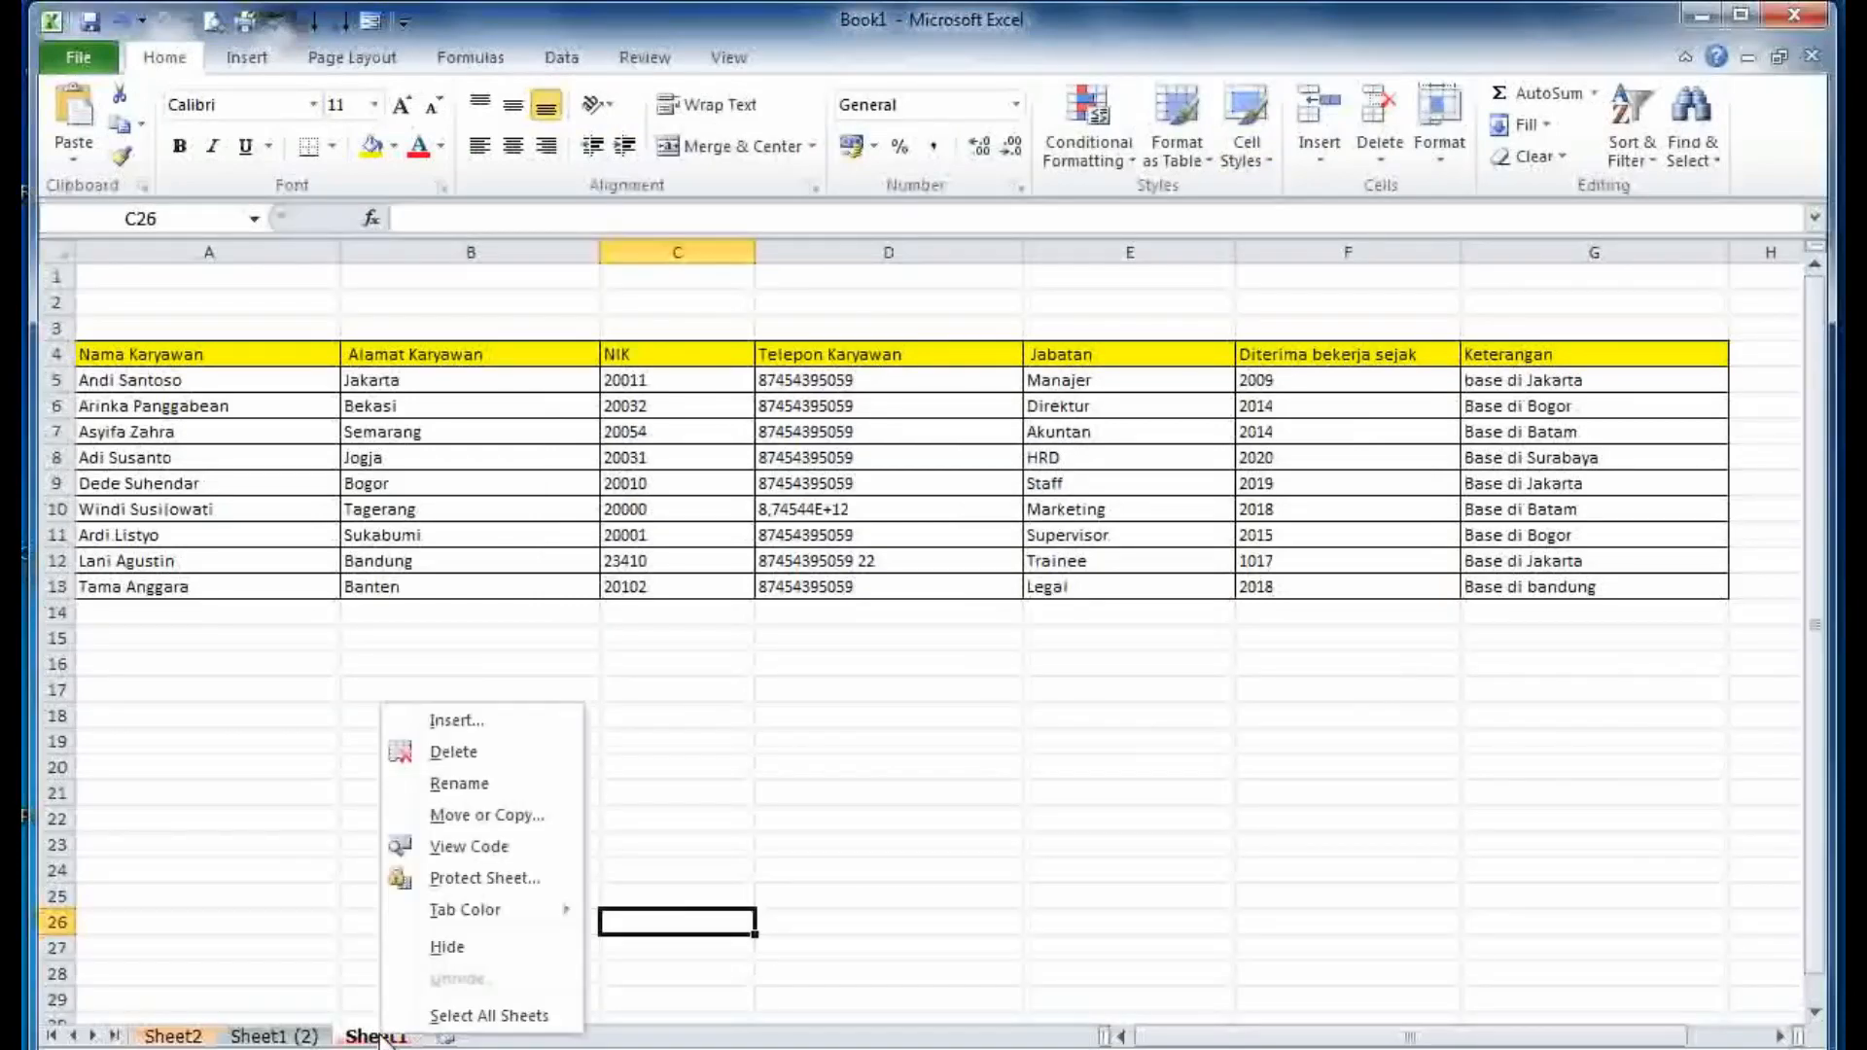
click(434, 948)
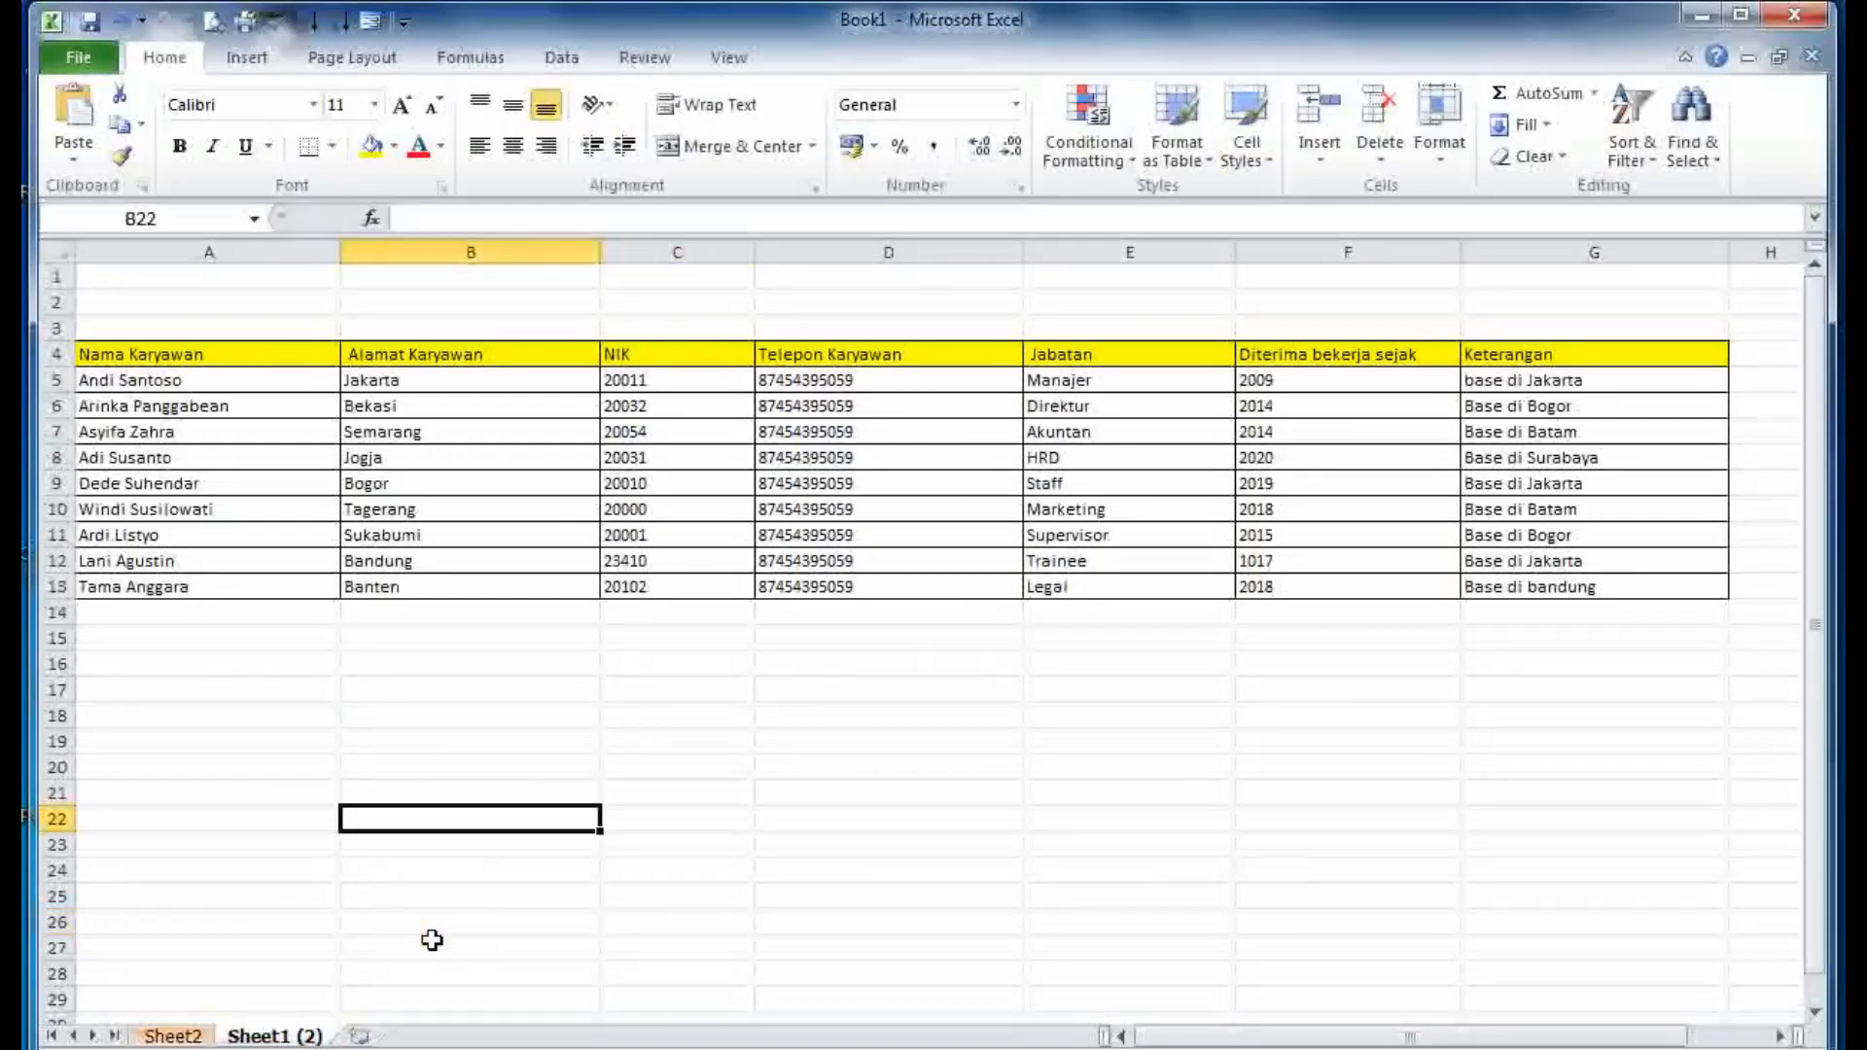
right_click(282, 1036)
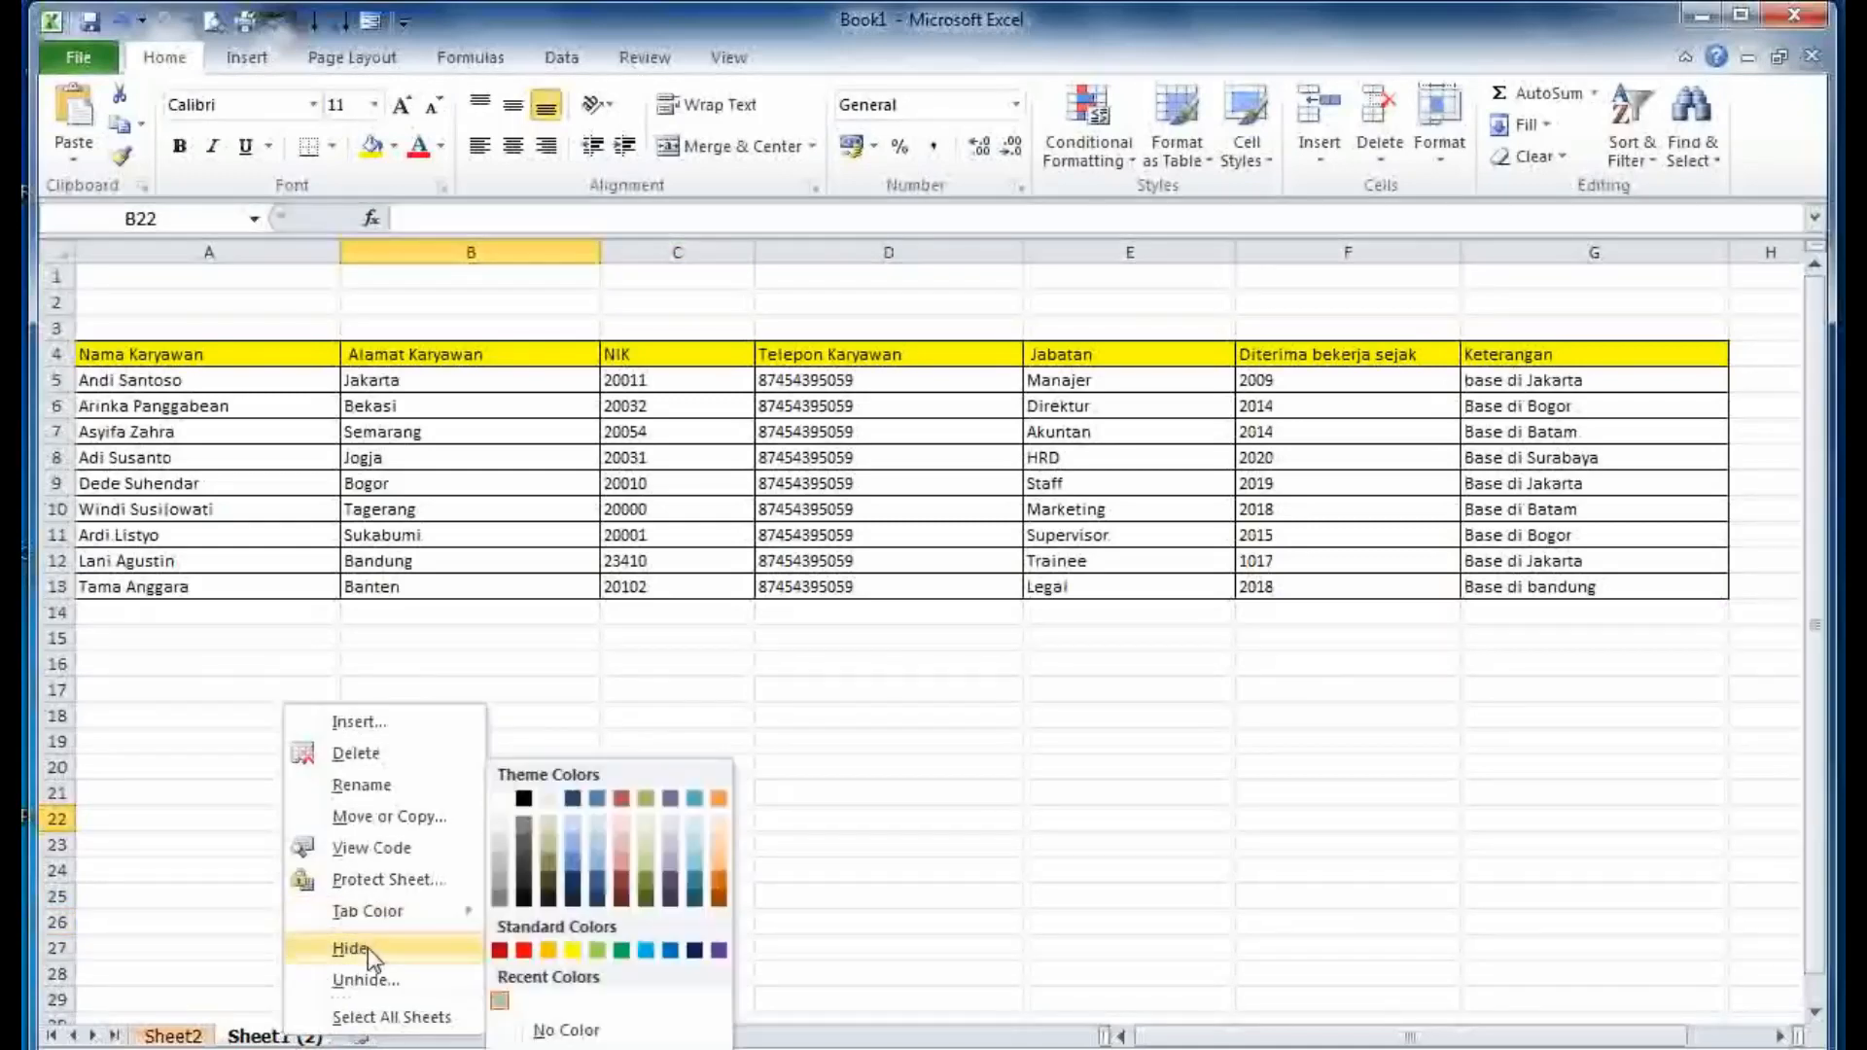
click(365, 947)
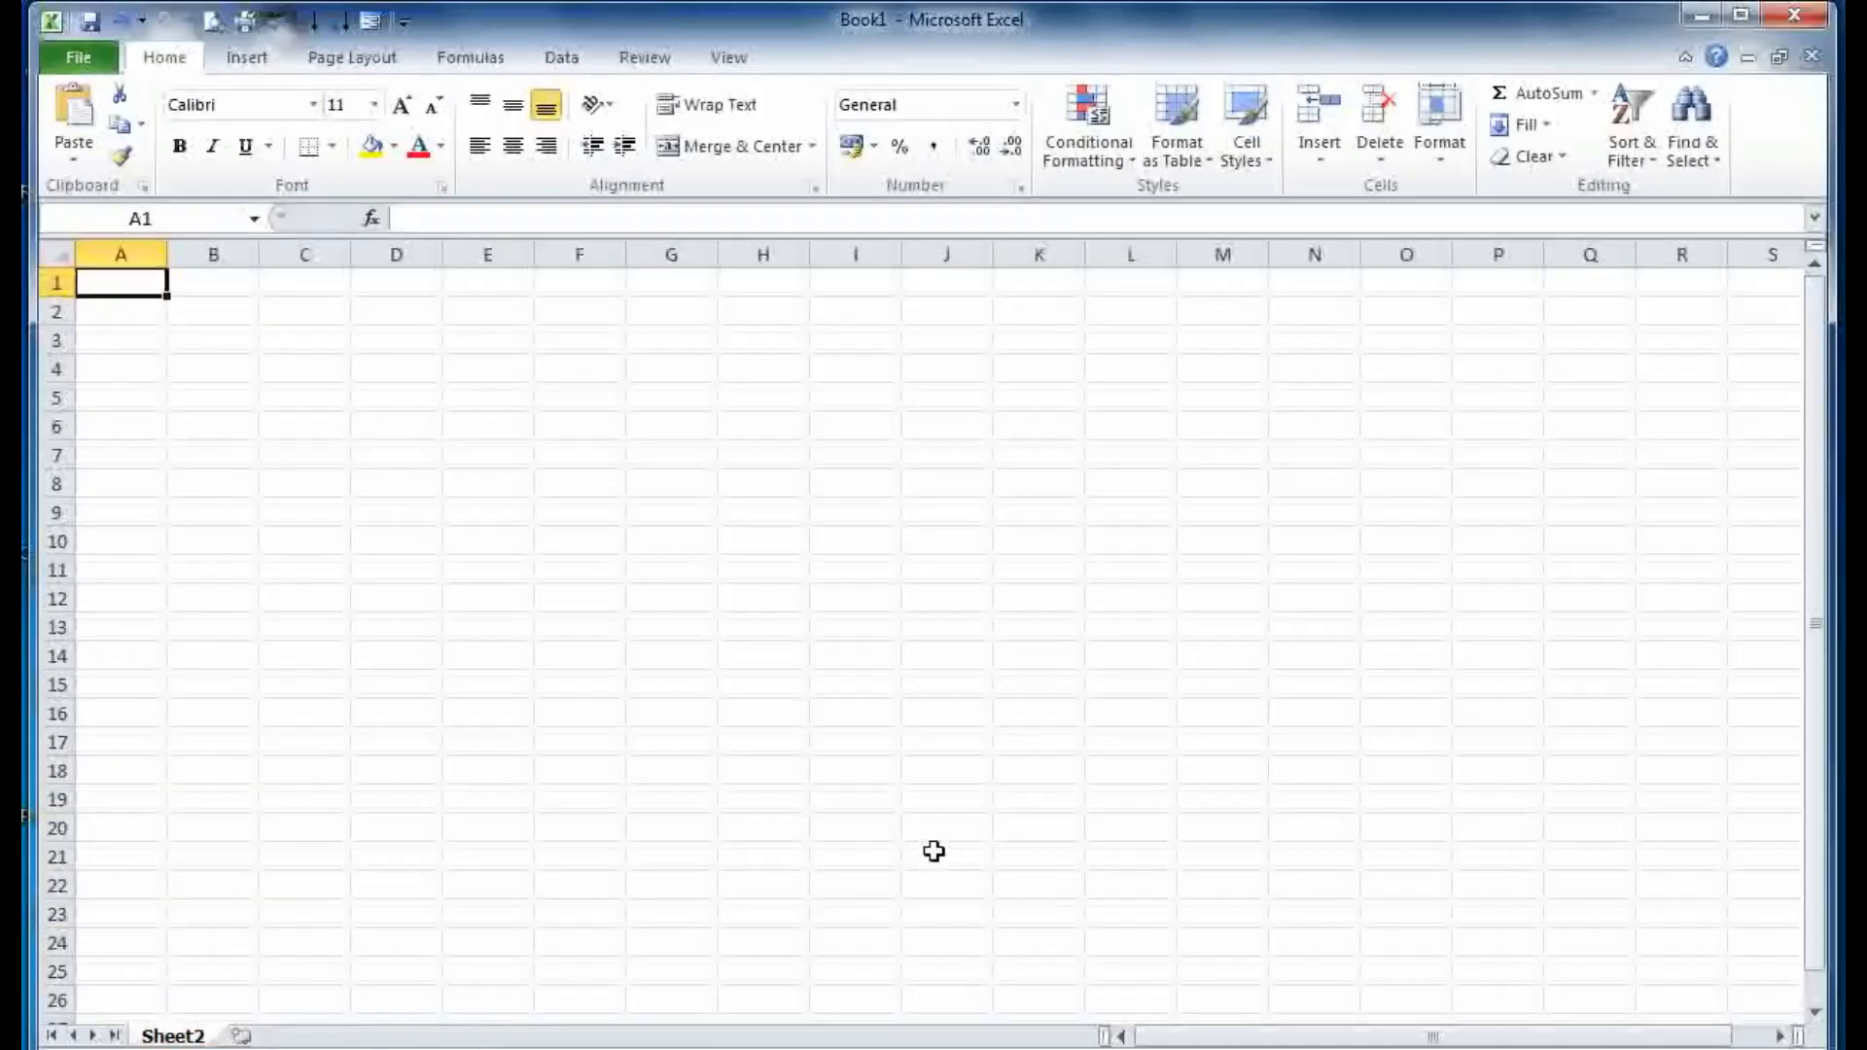
- In the Word notes, highlight paragraph B about unhiding sheets
key(alt+Tab)
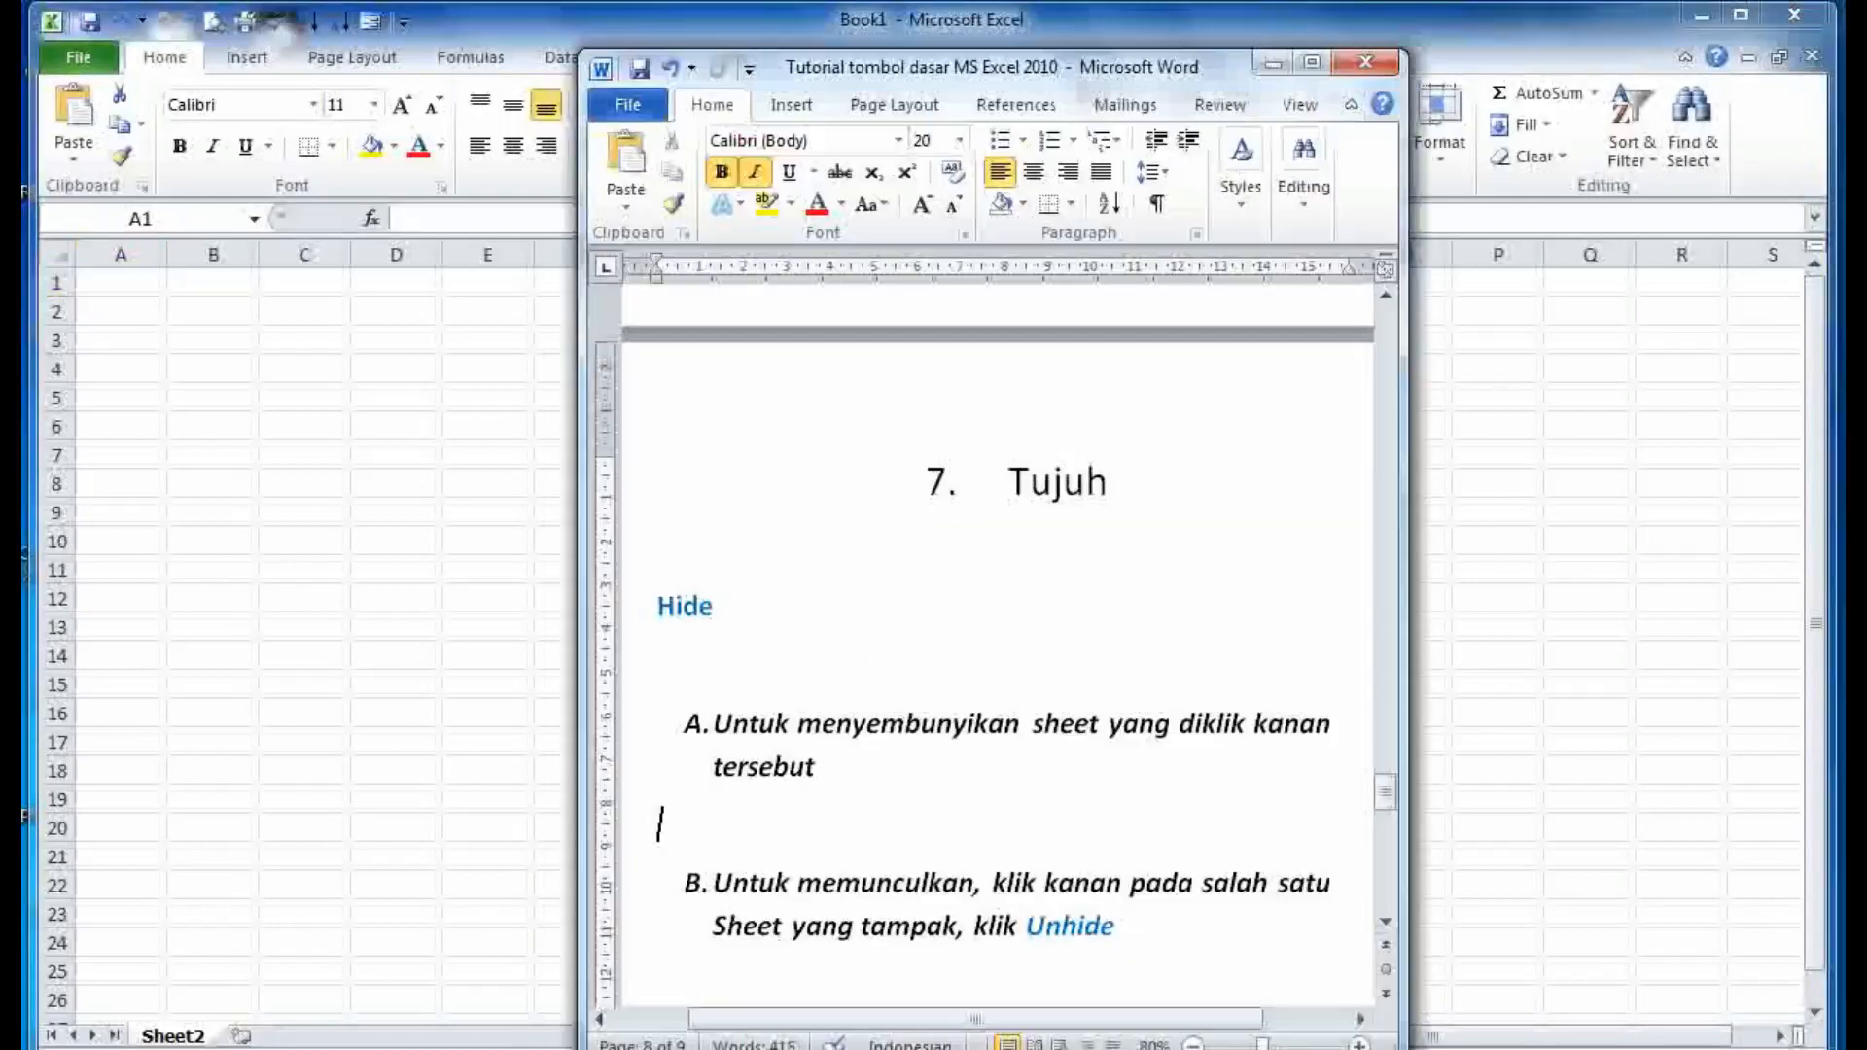
scroll(918, 858, down, 1)
drag(1150, 817, 685, 775)
click(1137, 854)
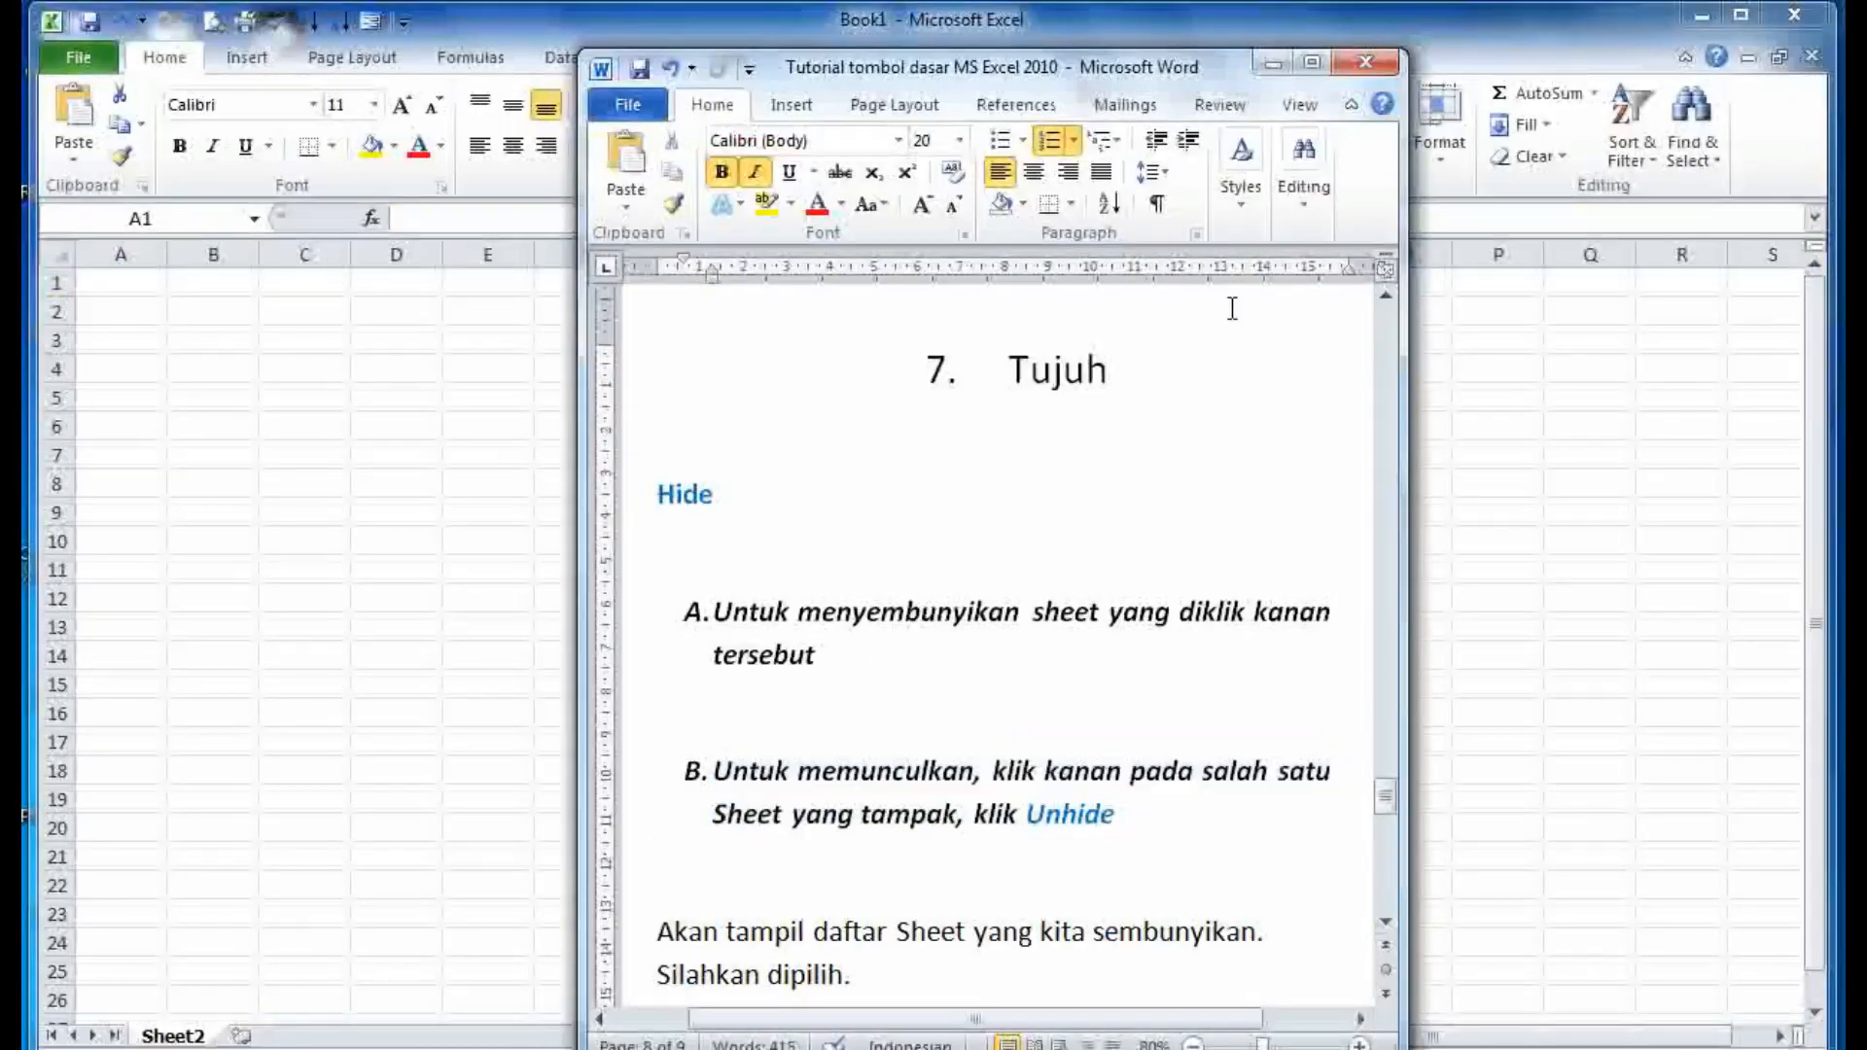
- Minimize the Word notes and unhide Sheet1 (2) through the Unhide dialog
click(1257, 62)
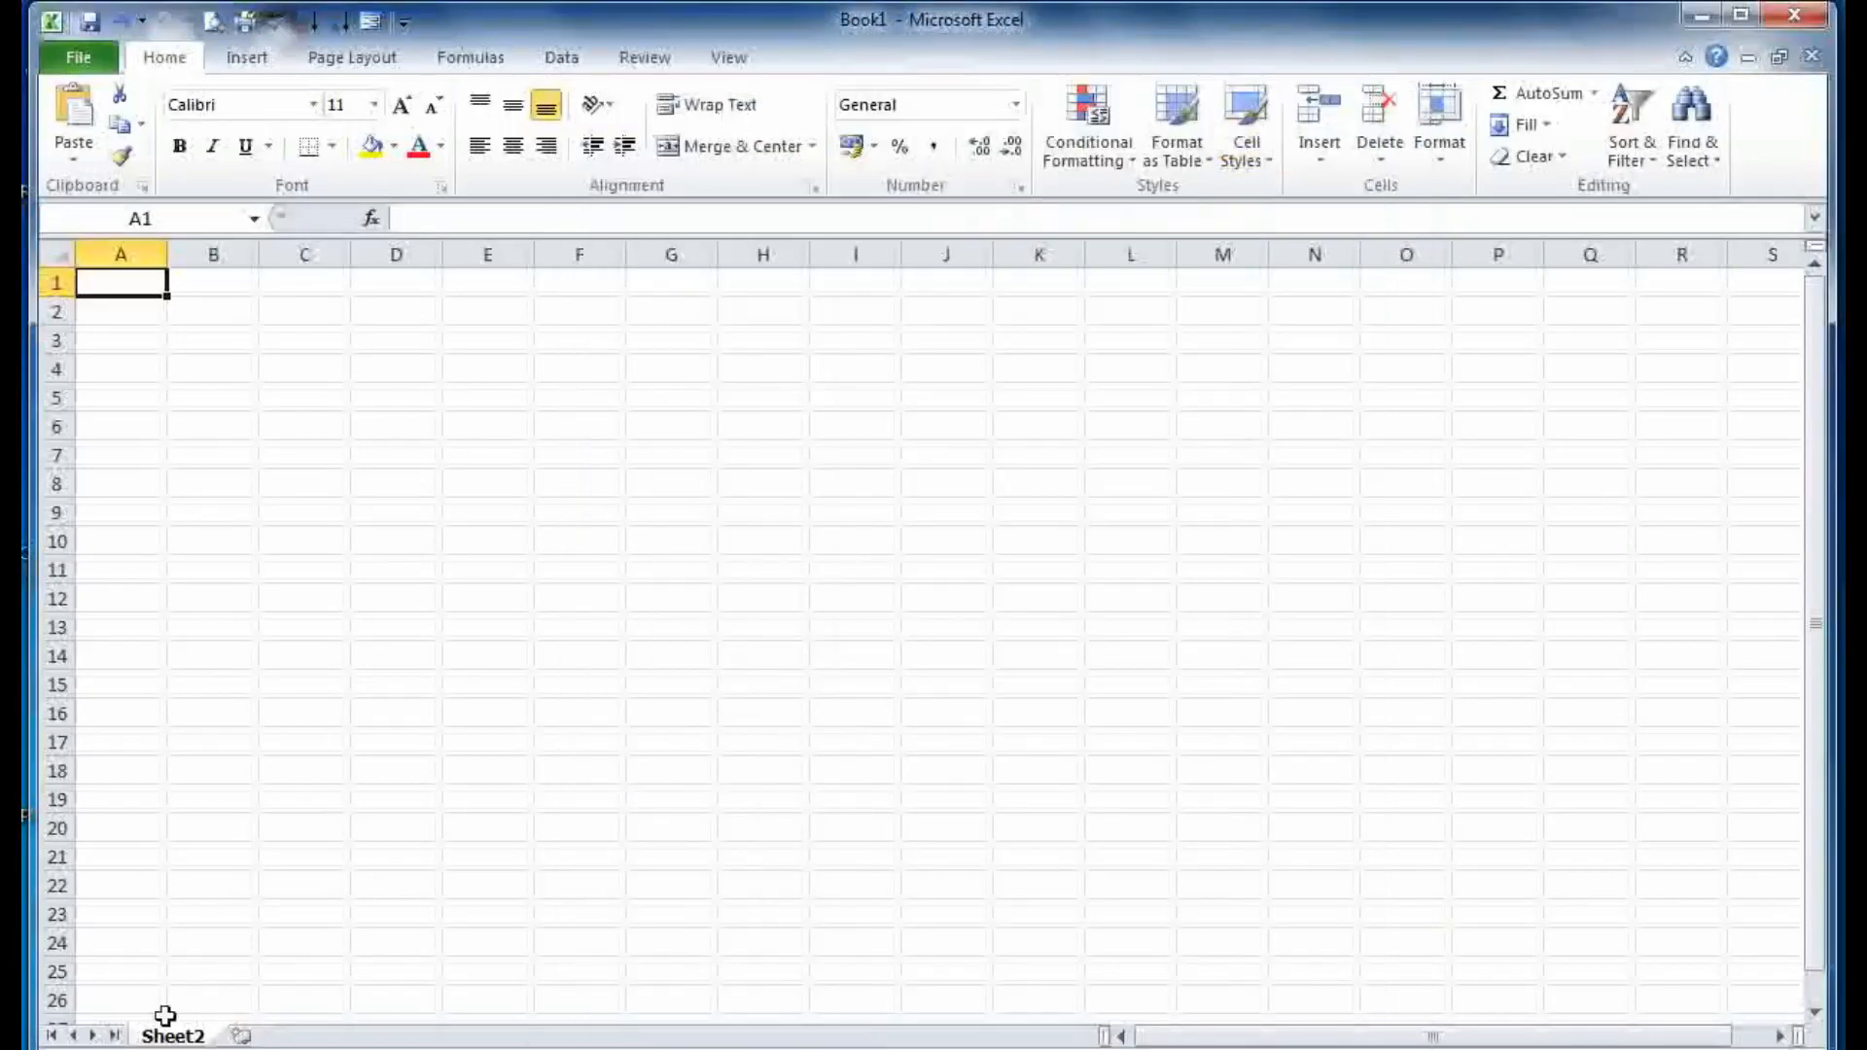
right_click(154, 1038)
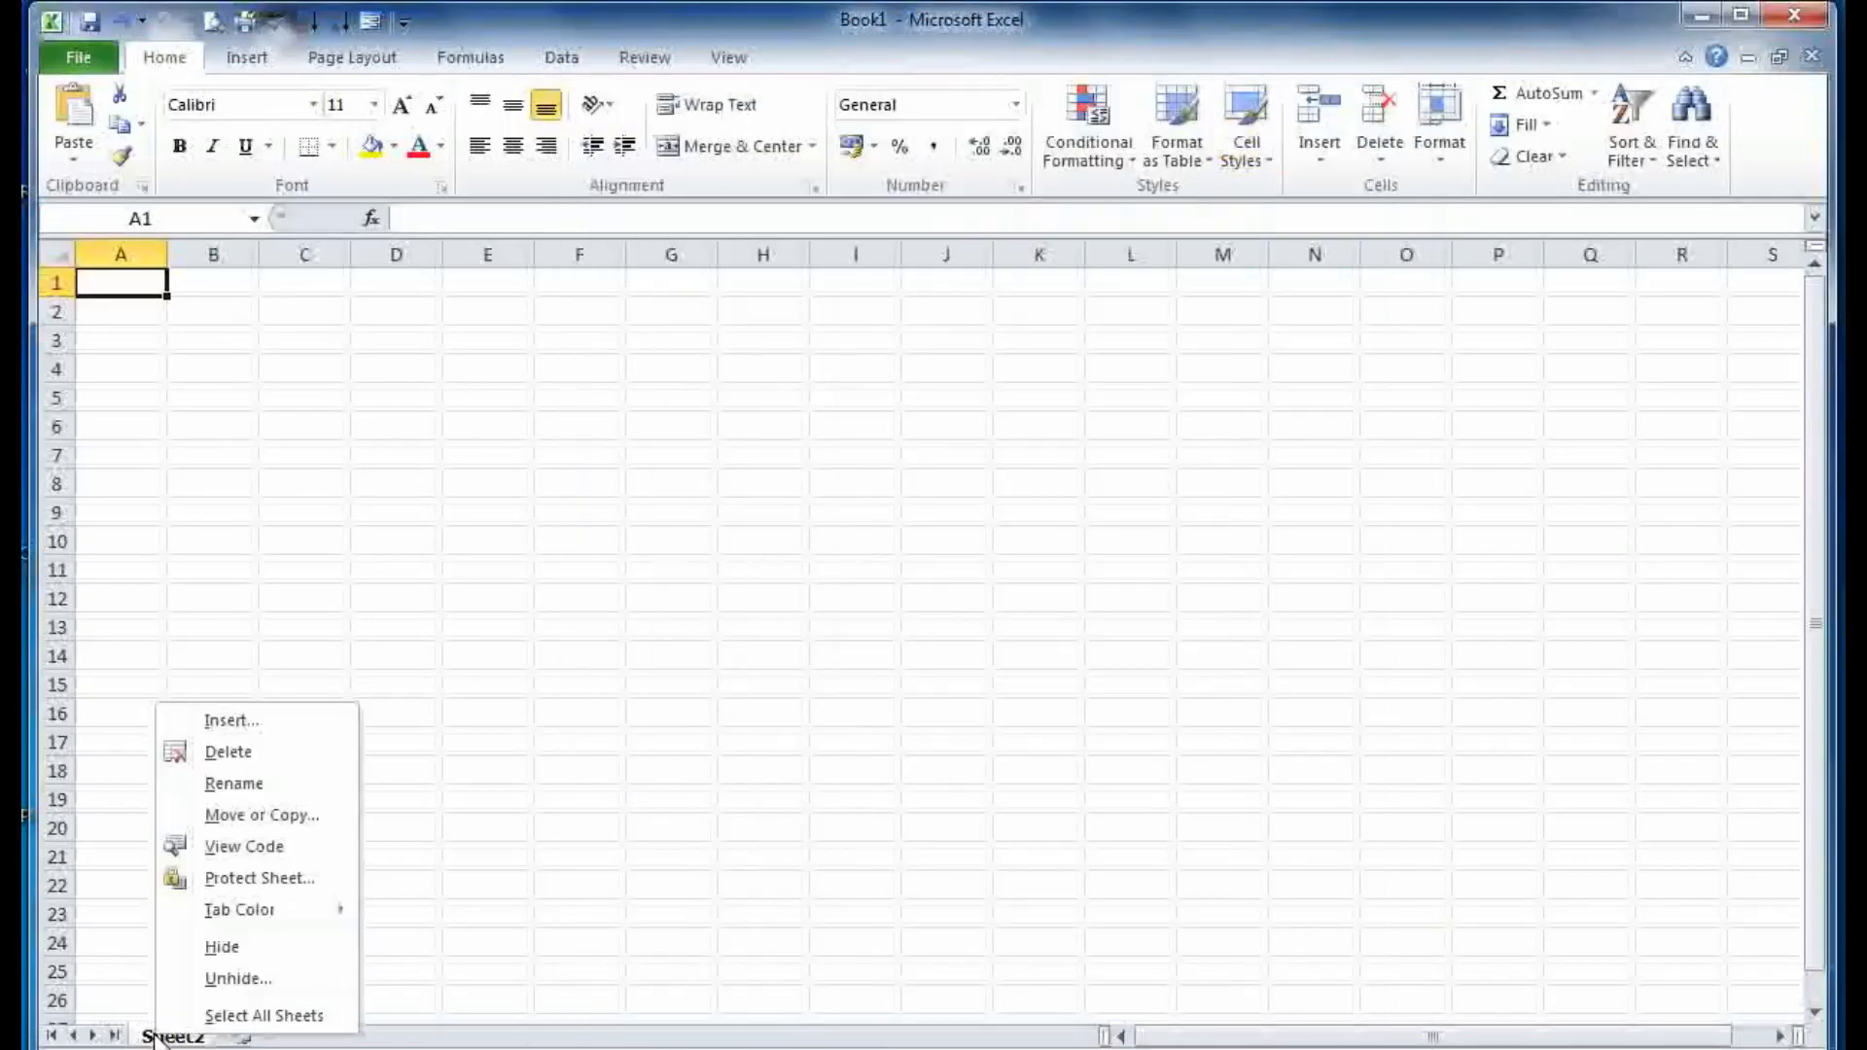
click(213, 985)
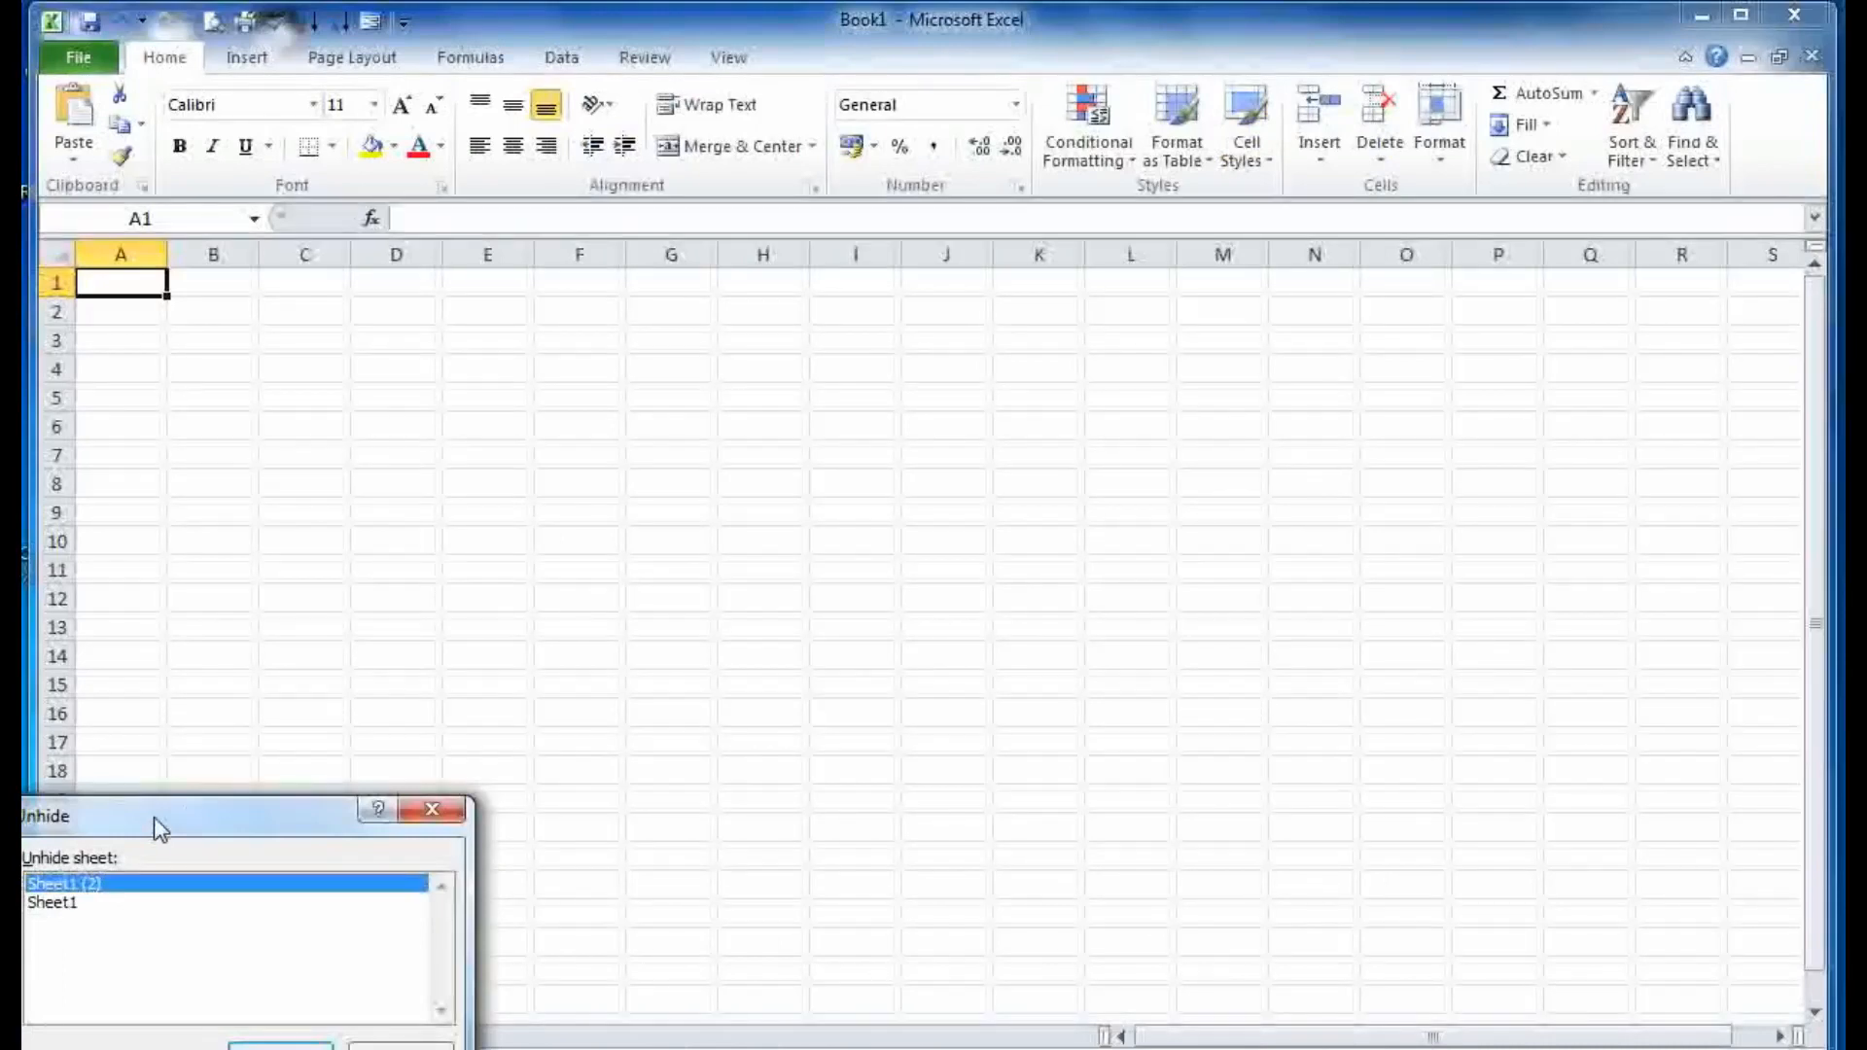
drag(154, 817, 590, 708)
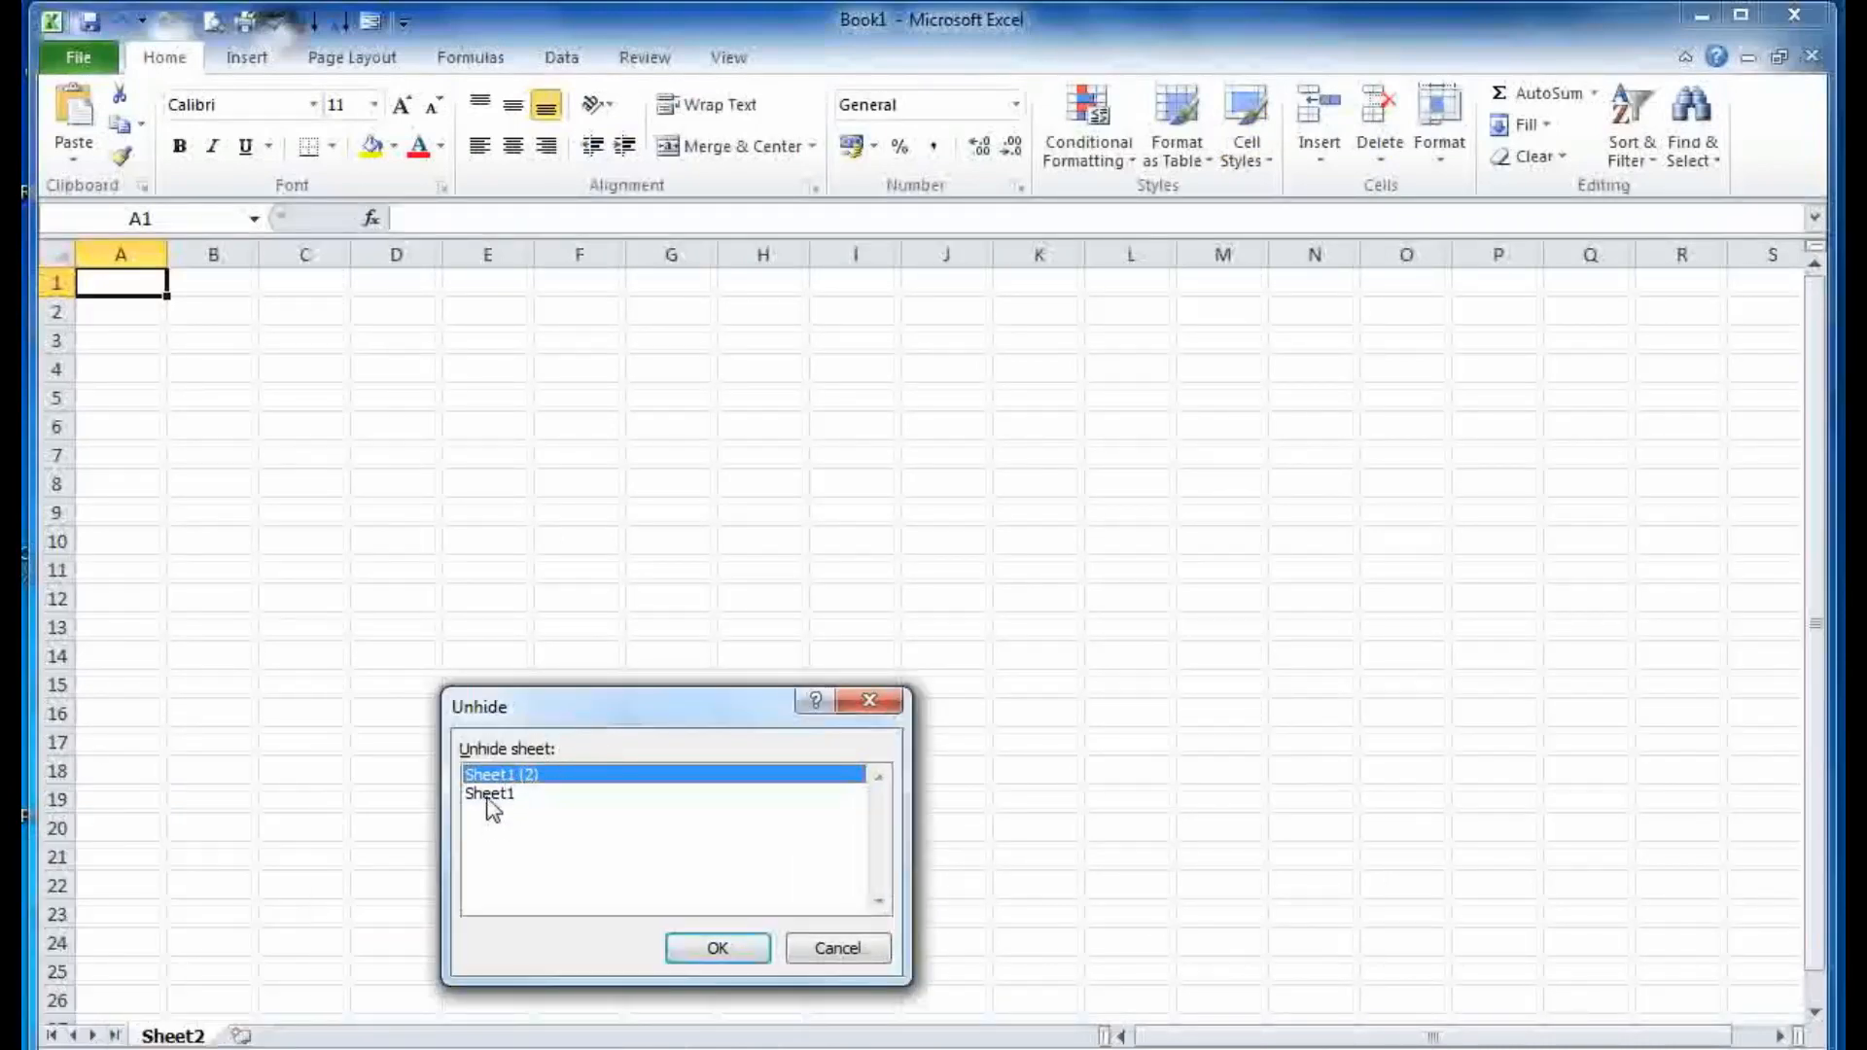
click(717, 948)
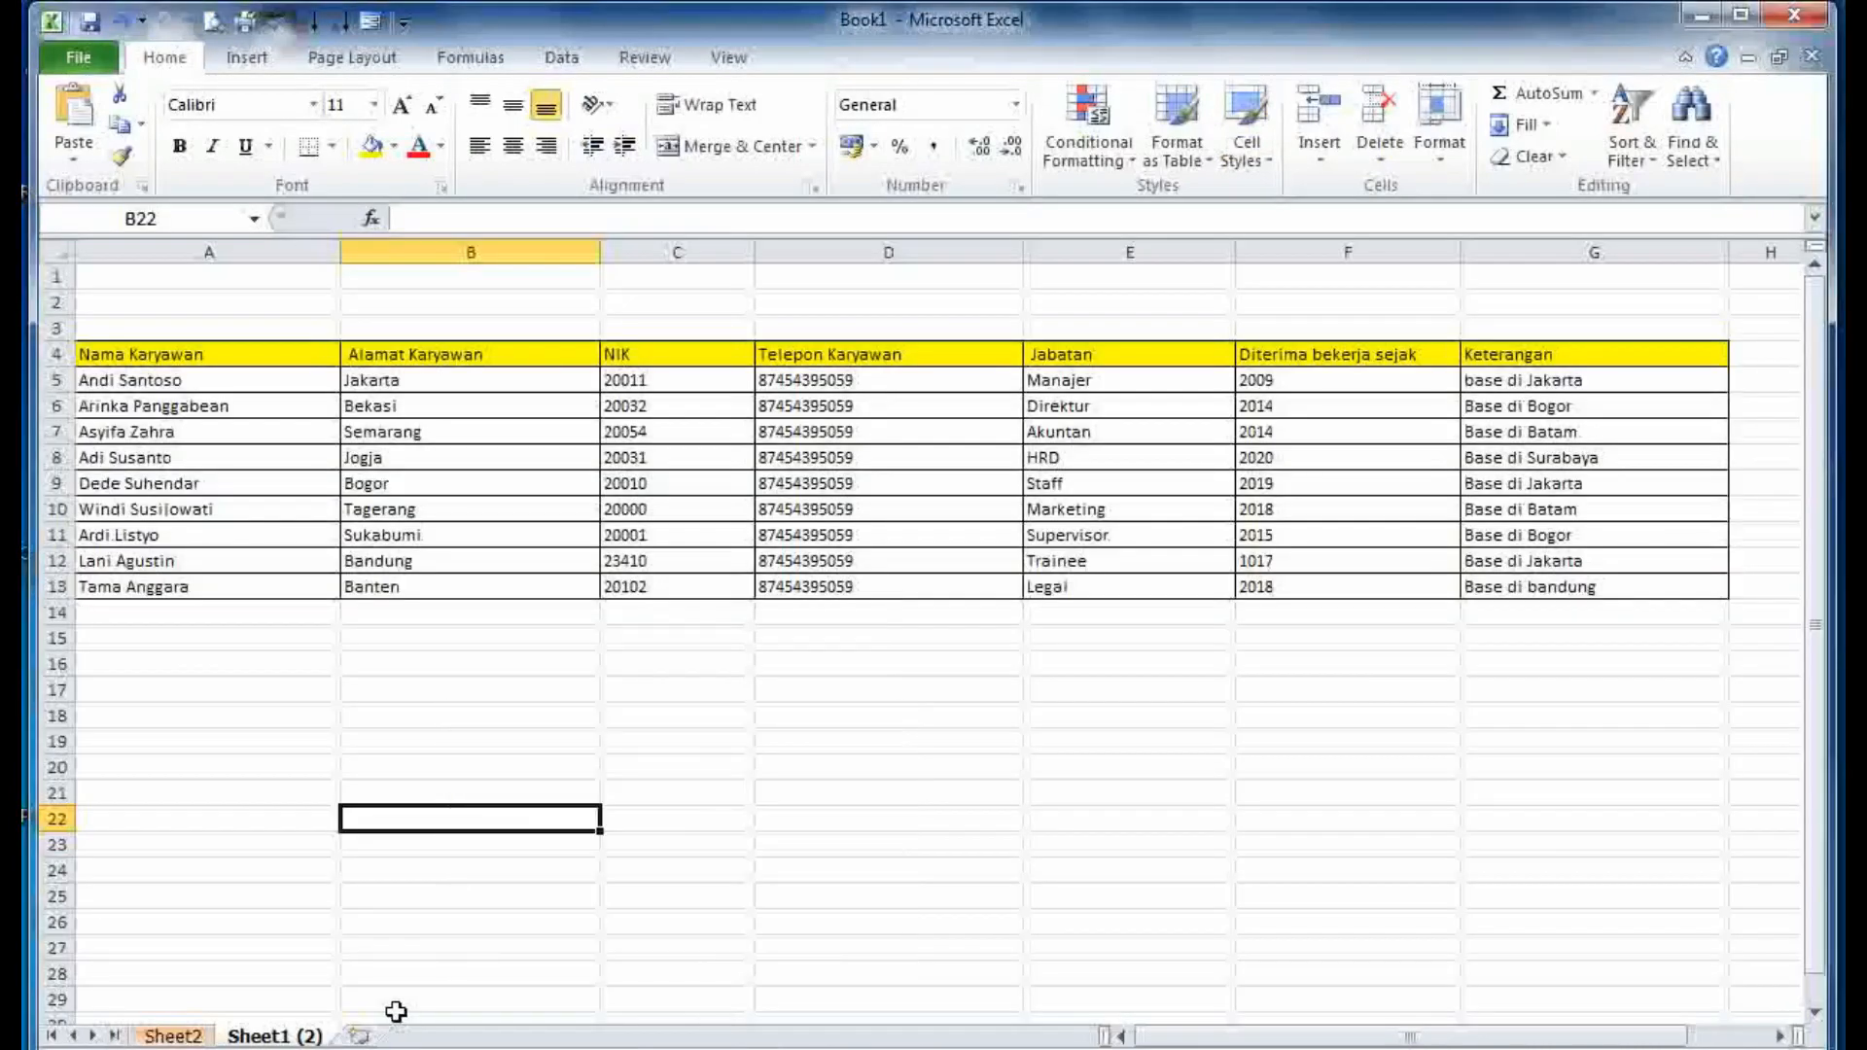
- Unhide Sheet1 as well, then display Sheet2
right_click(301, 1039)
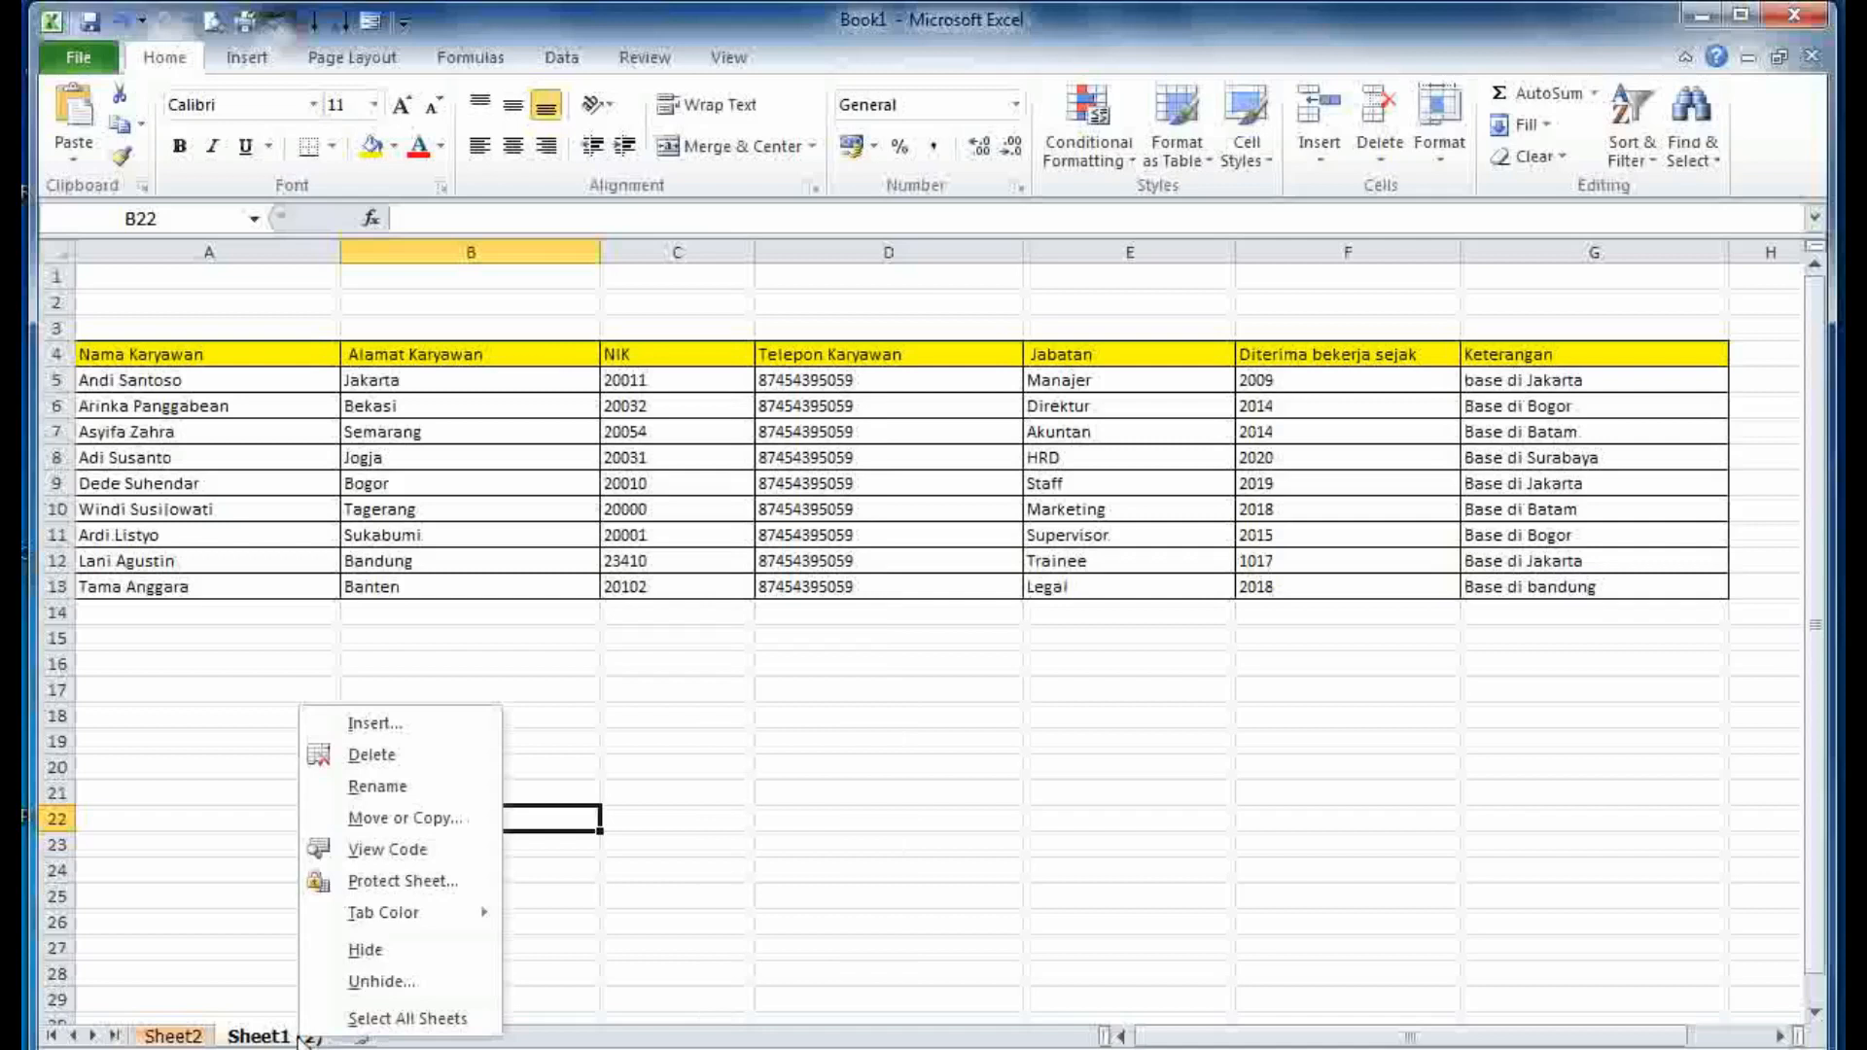
click(379, 982)
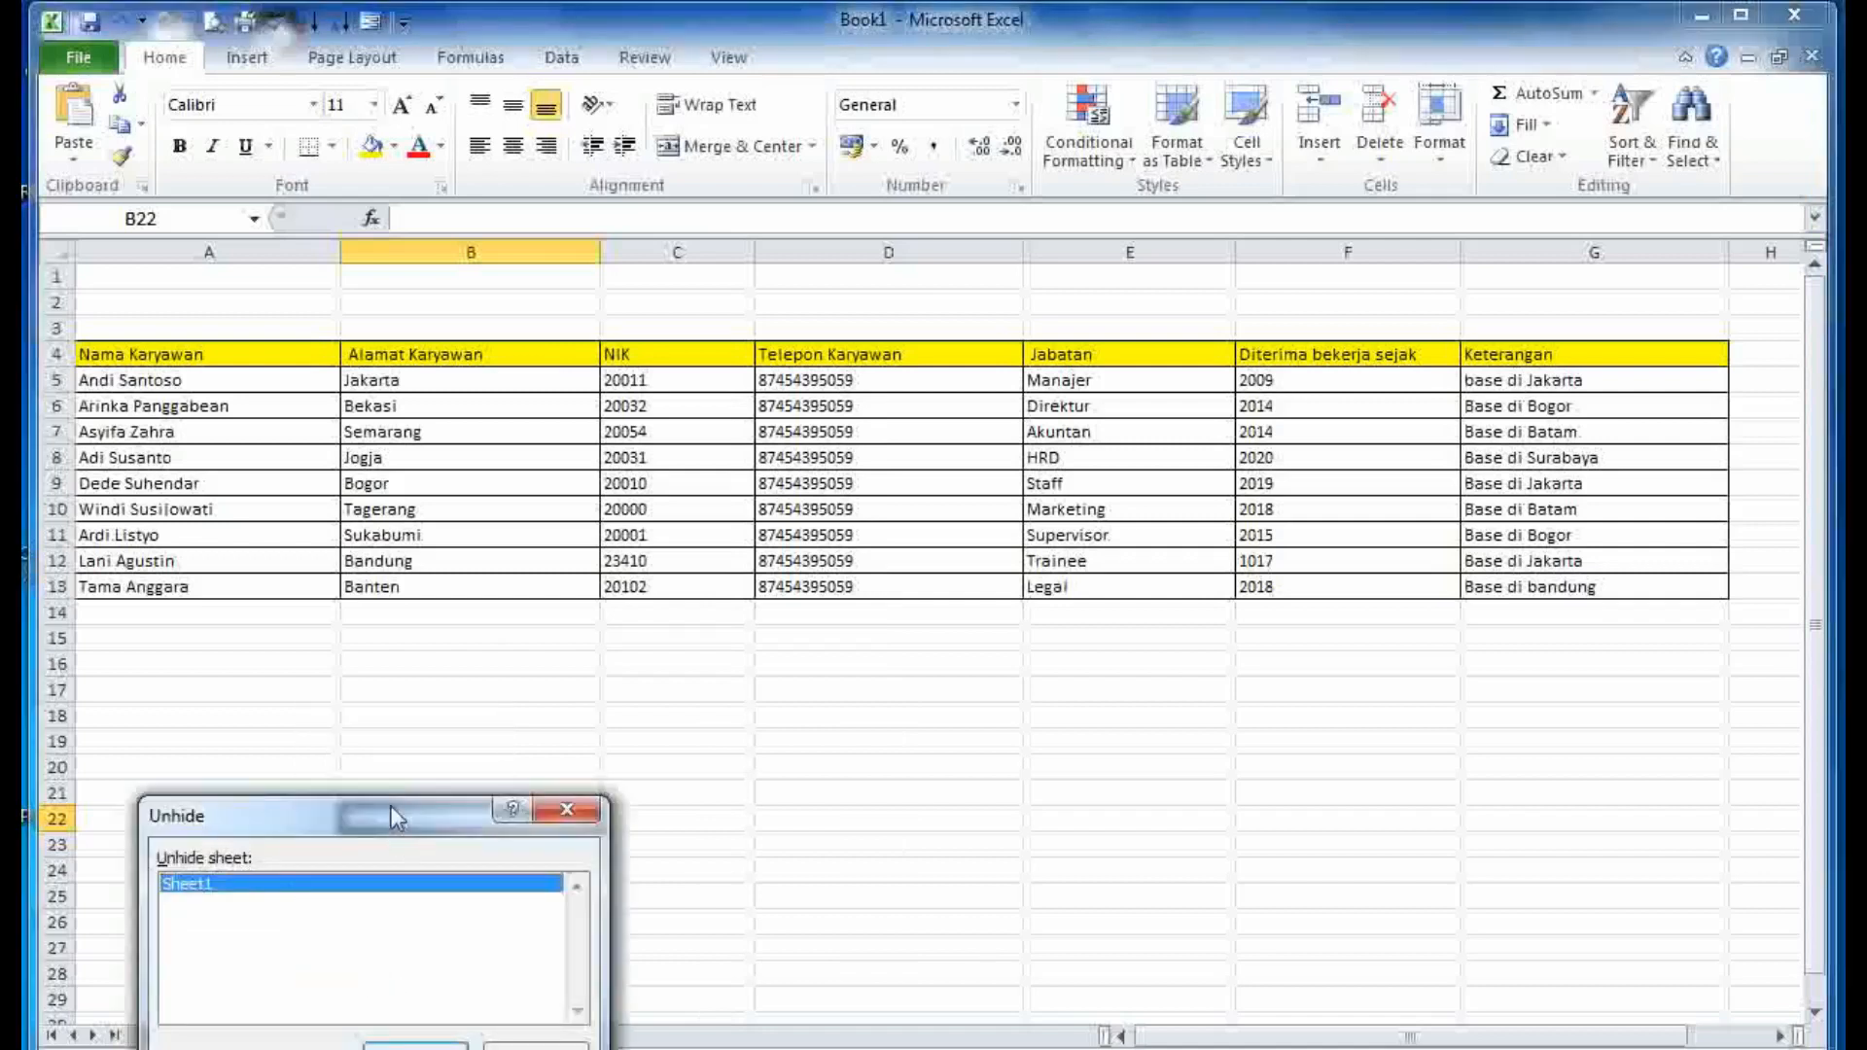
drag(392, 814, 735, 631)
click(759, 872)
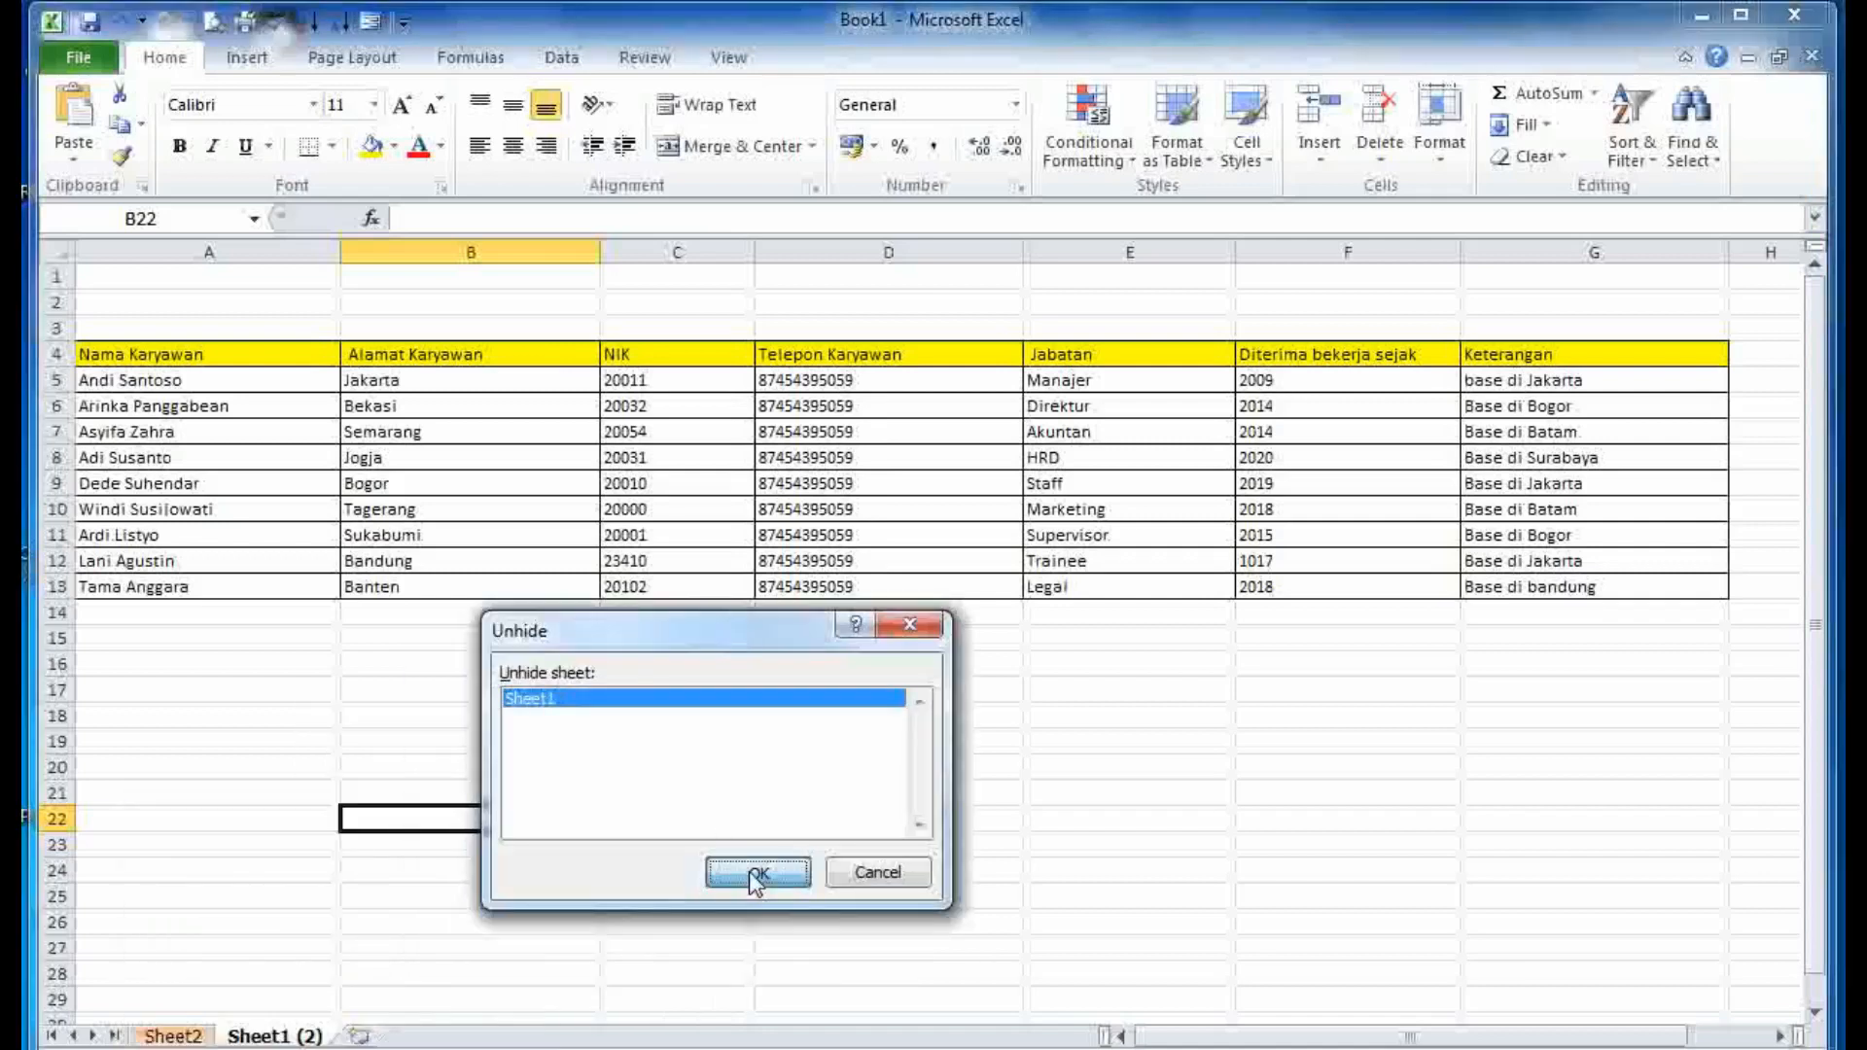
click(275, 1036)
click(173, 1036)
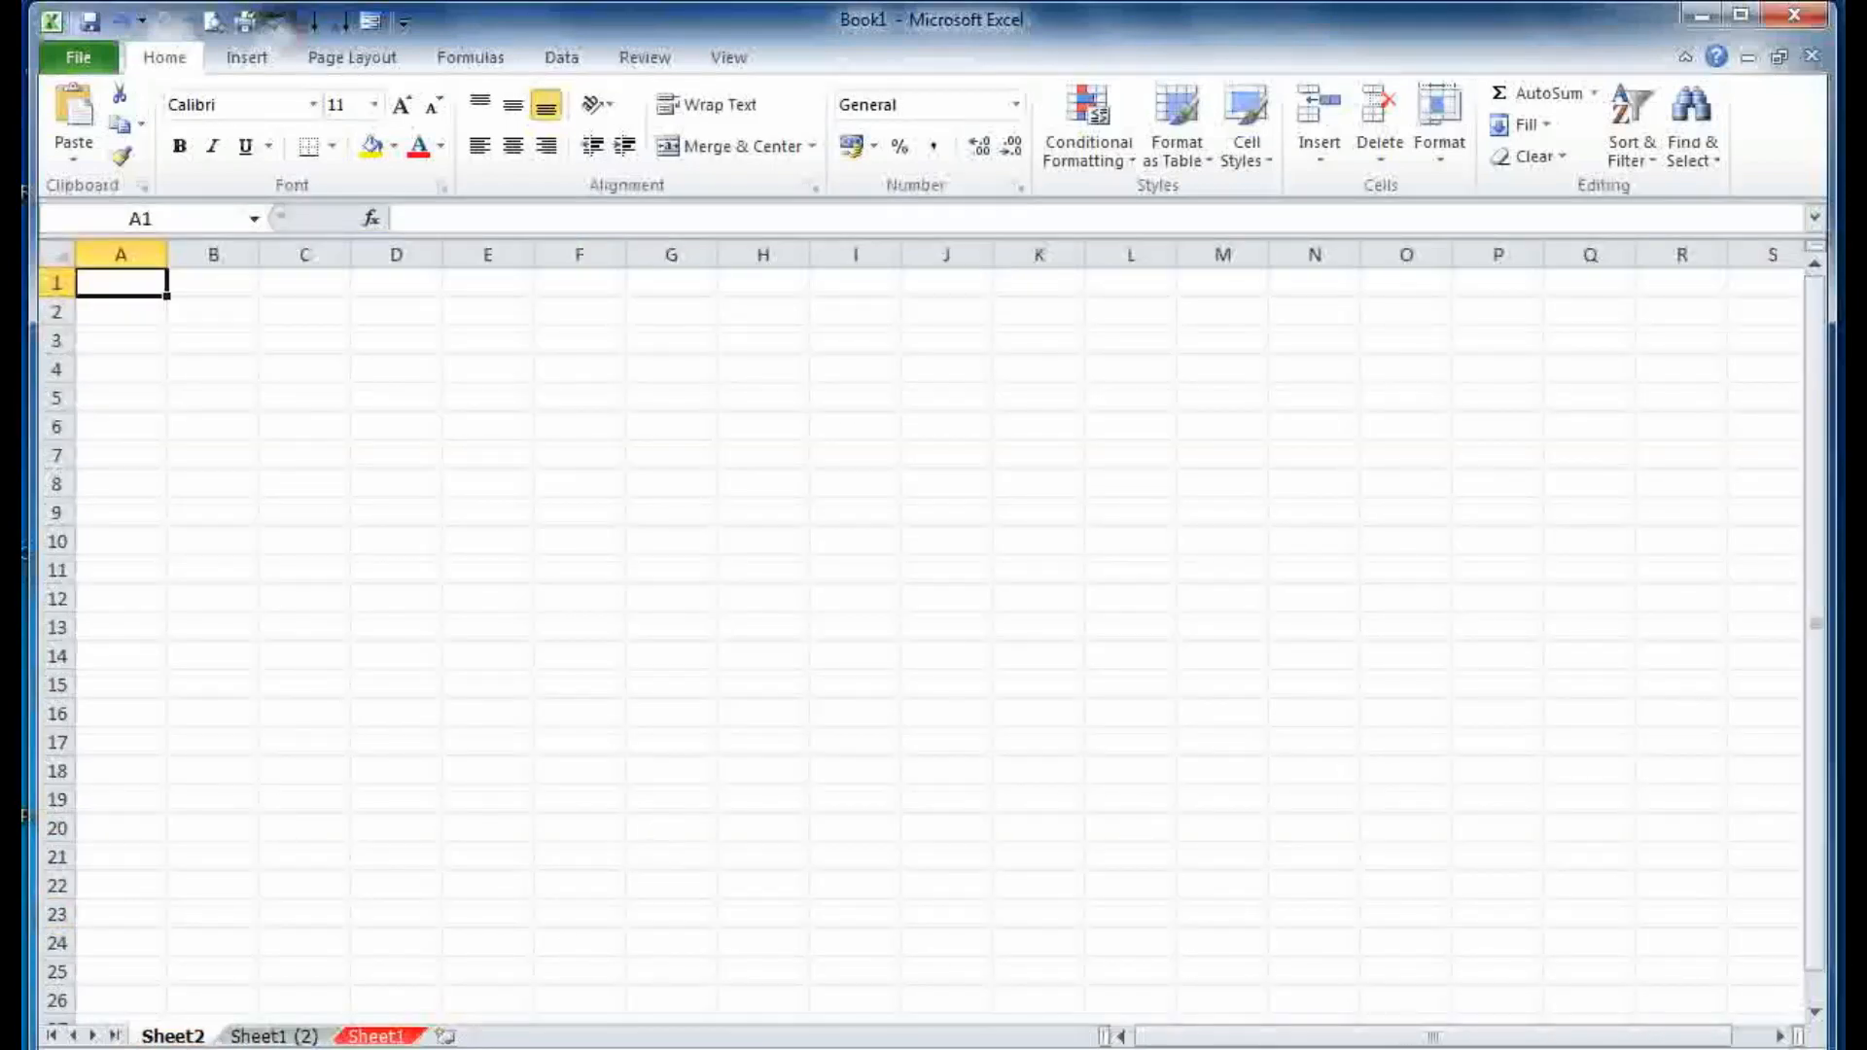
- Scroll the Word notes to section 8, Select All Sheet, then minimize Word
click(520, 934)
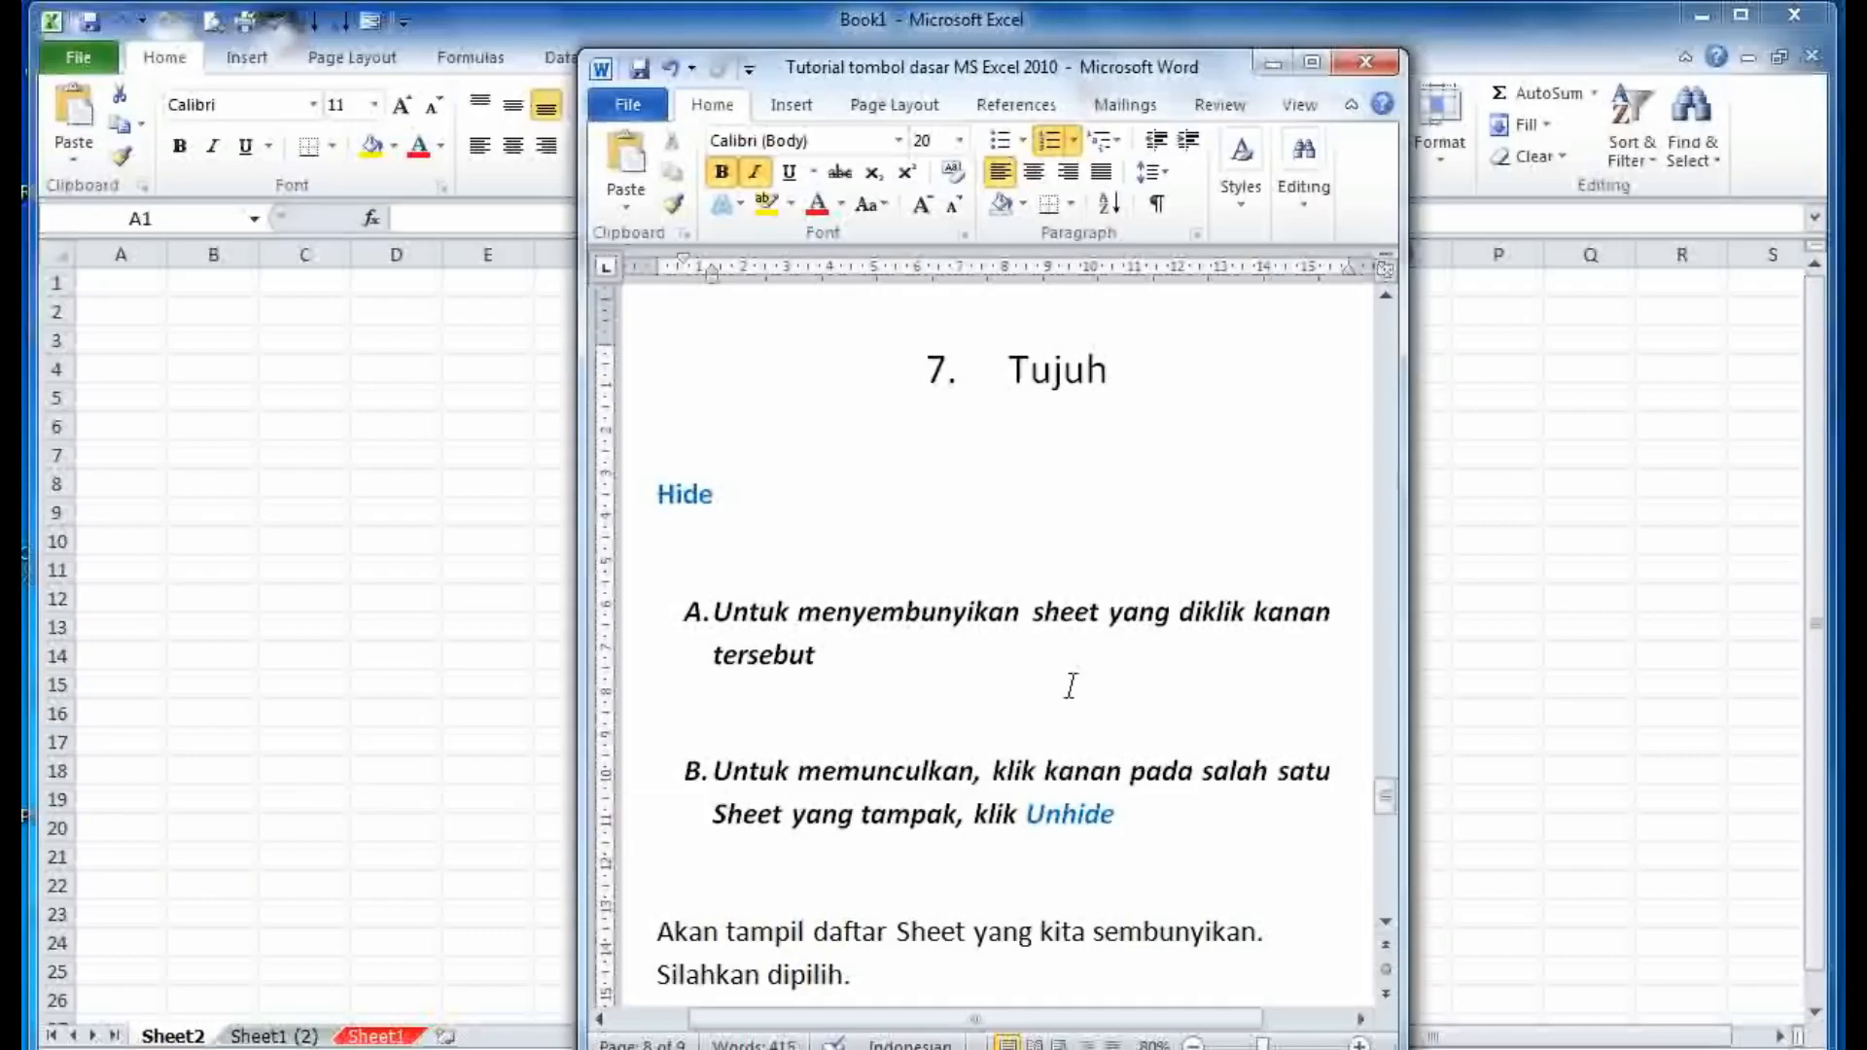
scroll(1075, 686, down, 5)
scroll(1075, 686, down, 10)
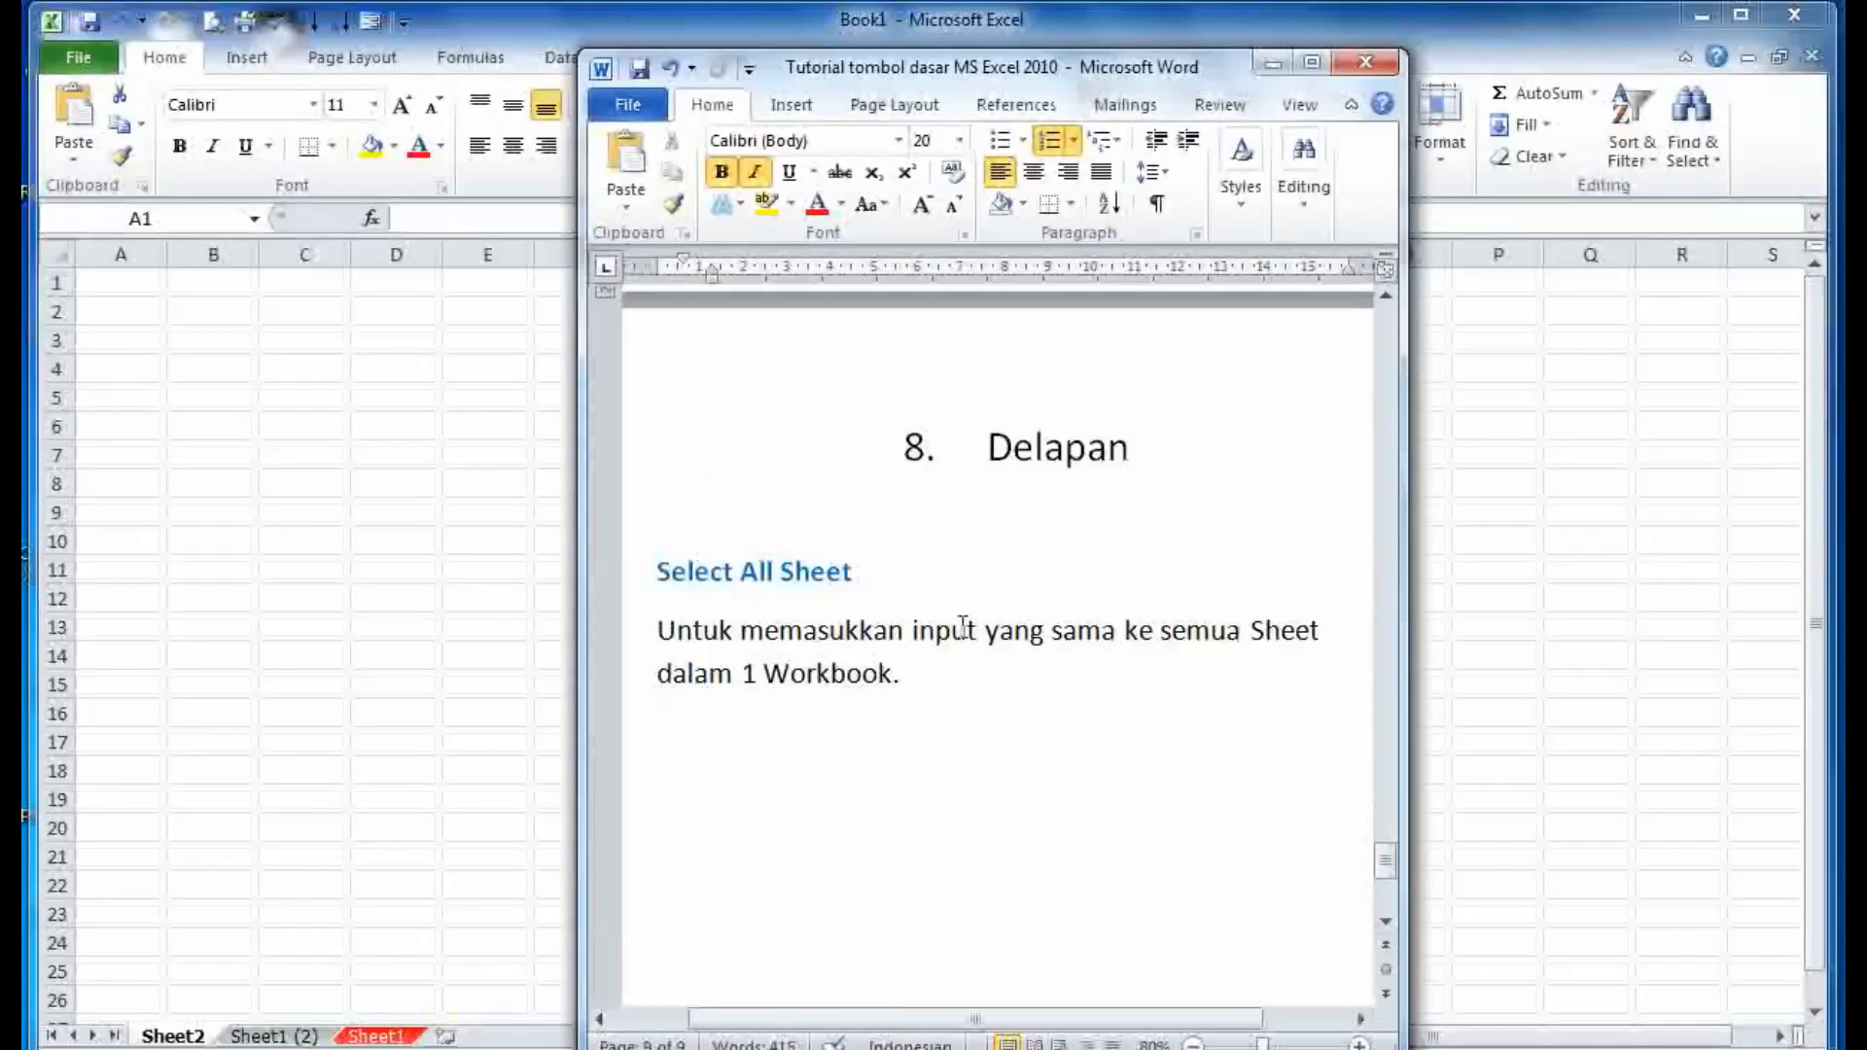
key(ctrl+shift+Up)
key(ctrl+shift+Up)
click(941, 671)
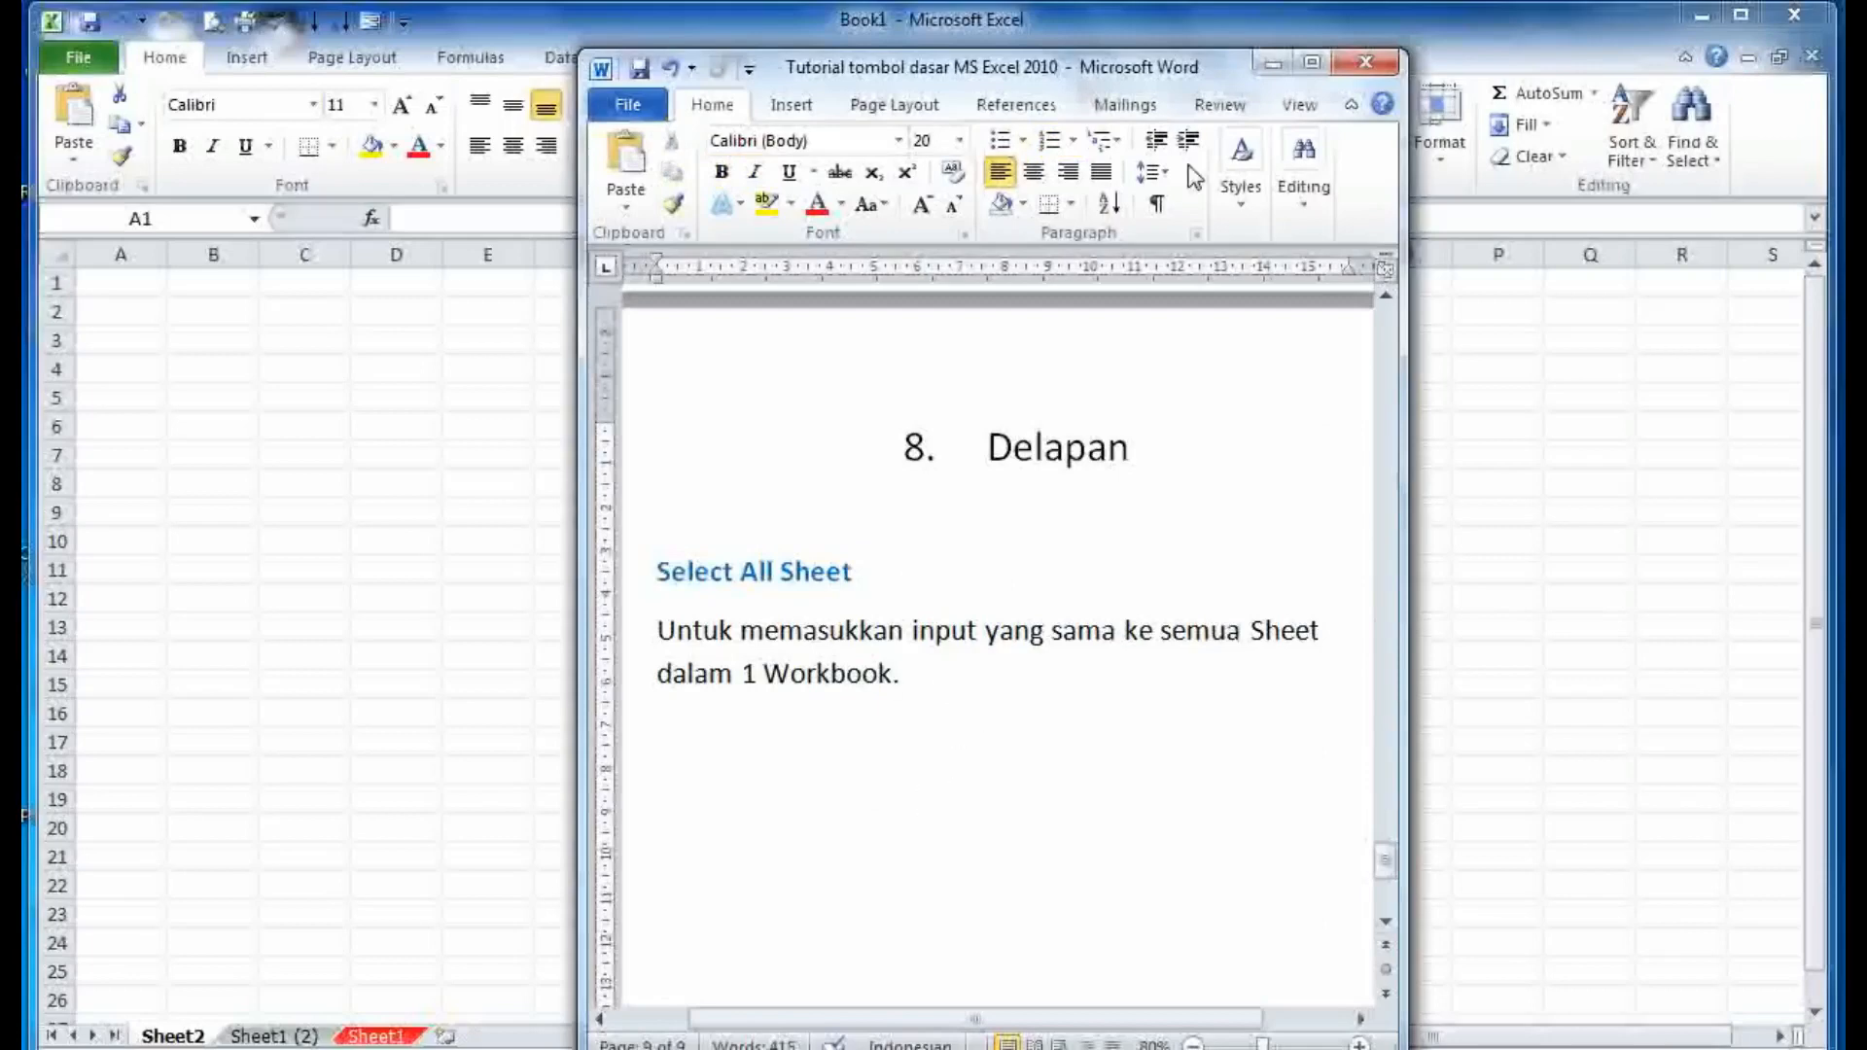
click(1273, 63)
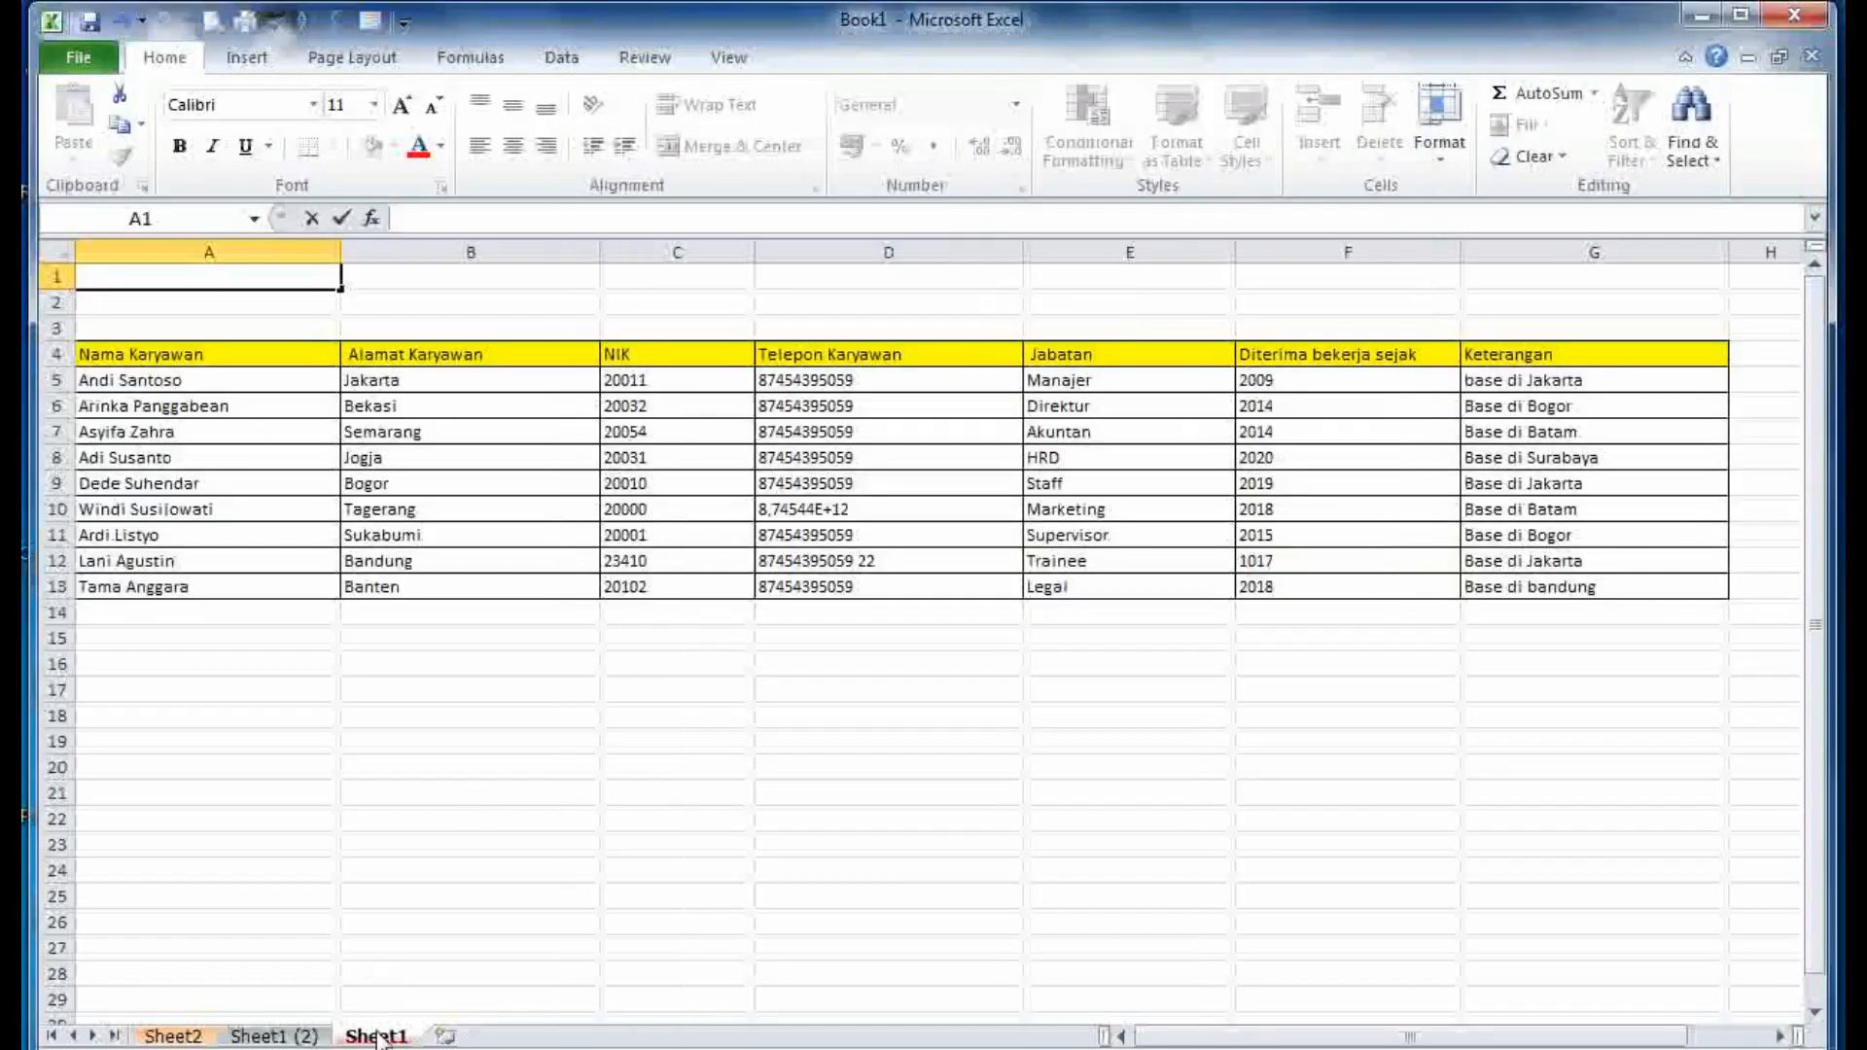
- Group all sheets and enter 'Semua sheet ada tulisannya' in cell A1
right_click(377, 1037)
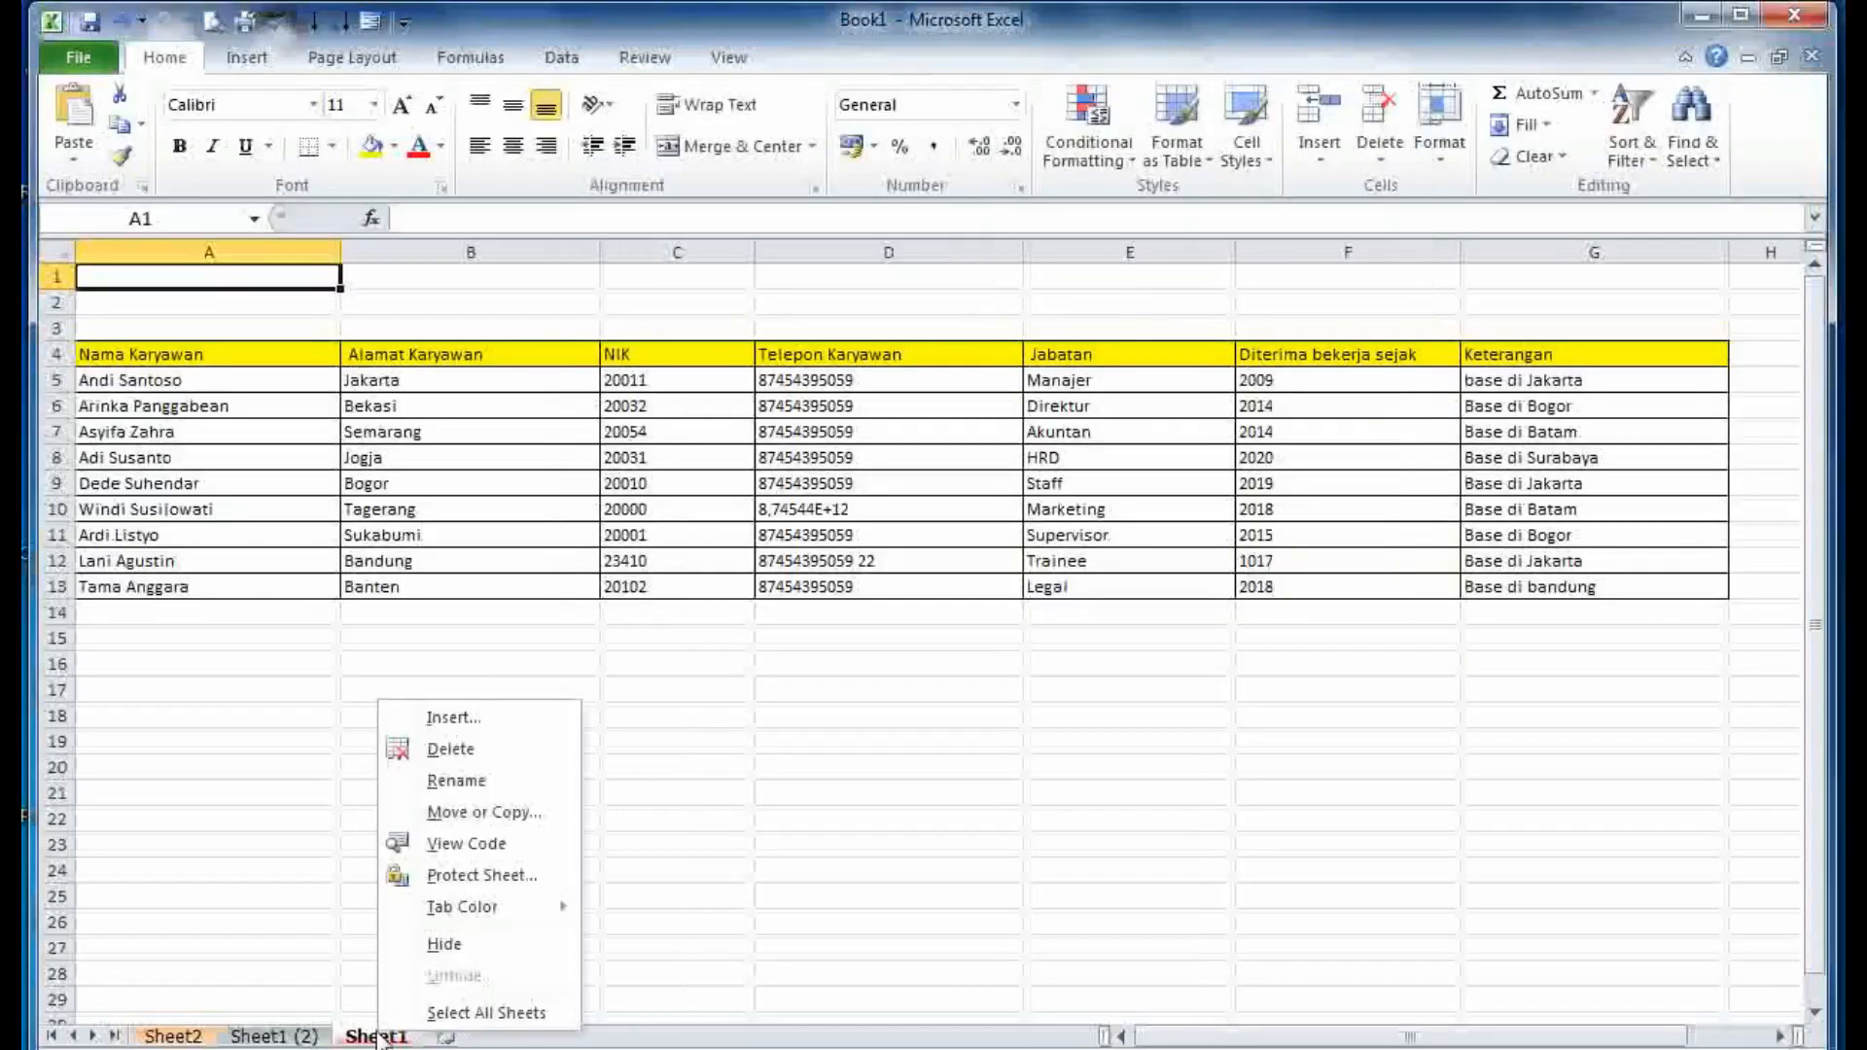
click(436, 1009)
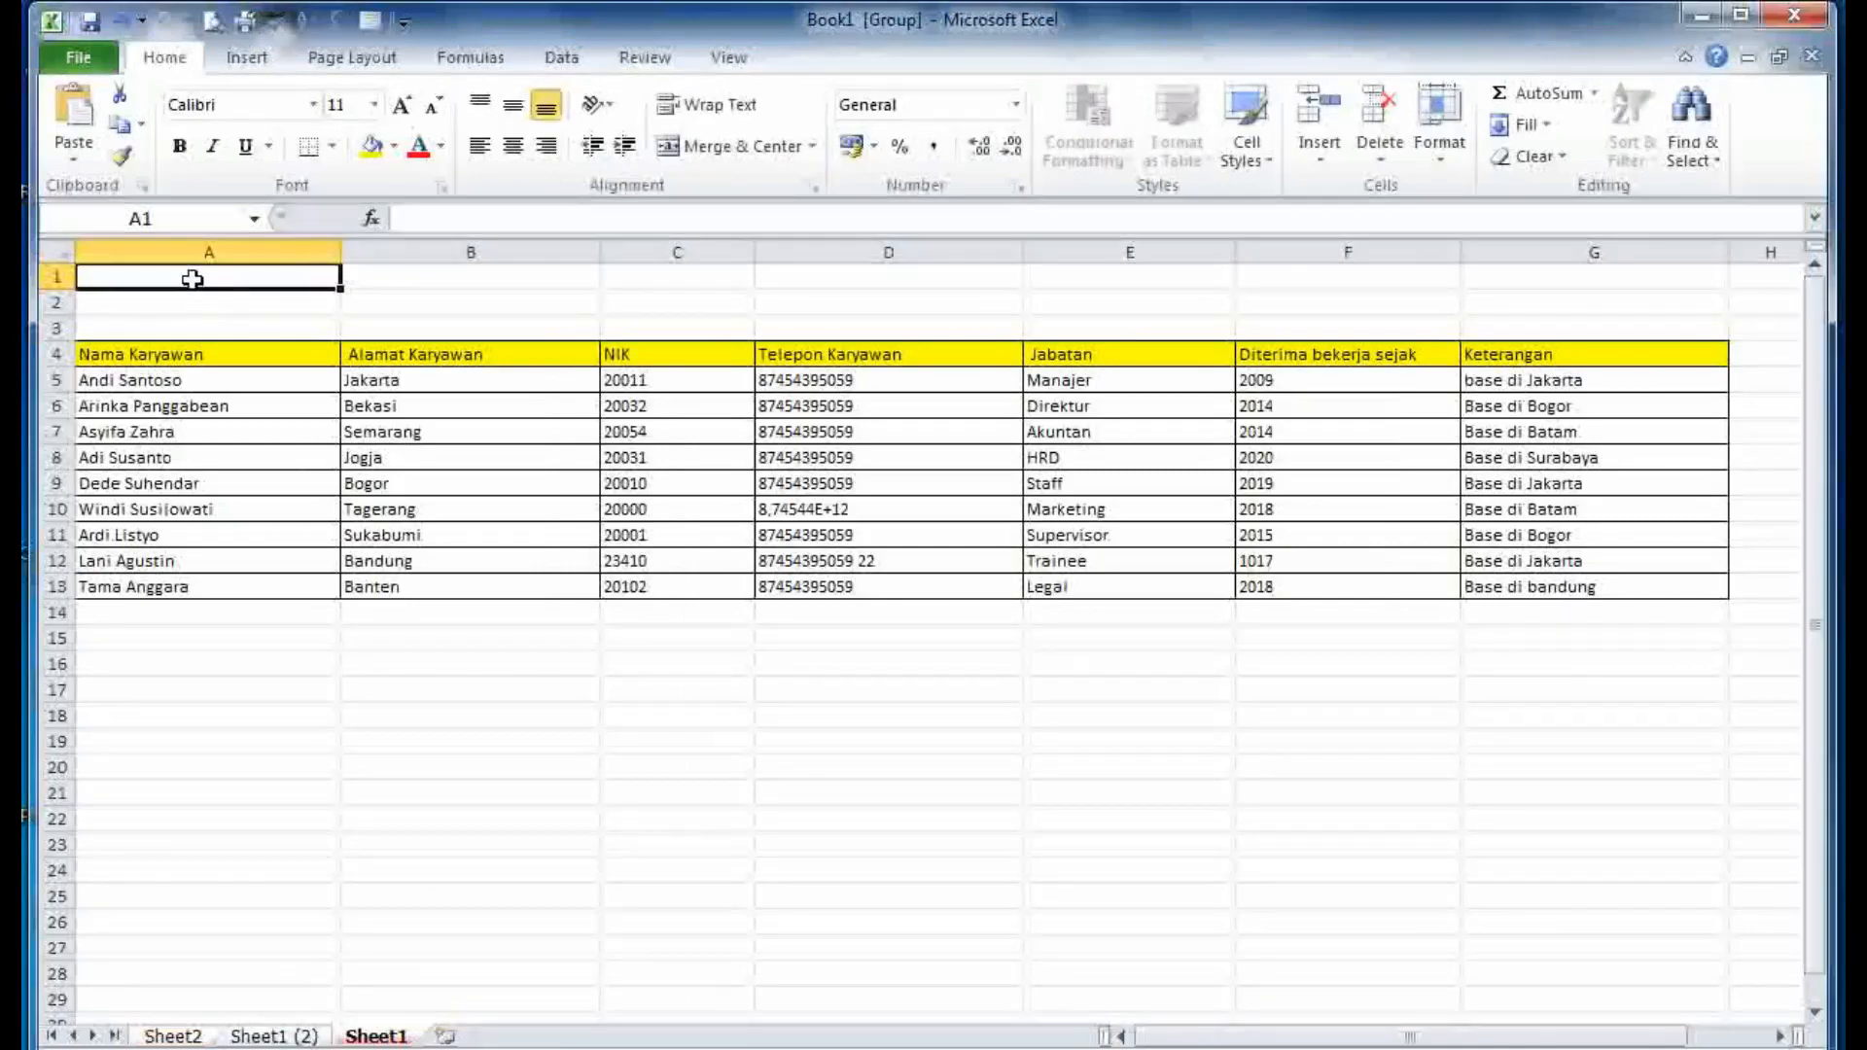
text(Semua sh)
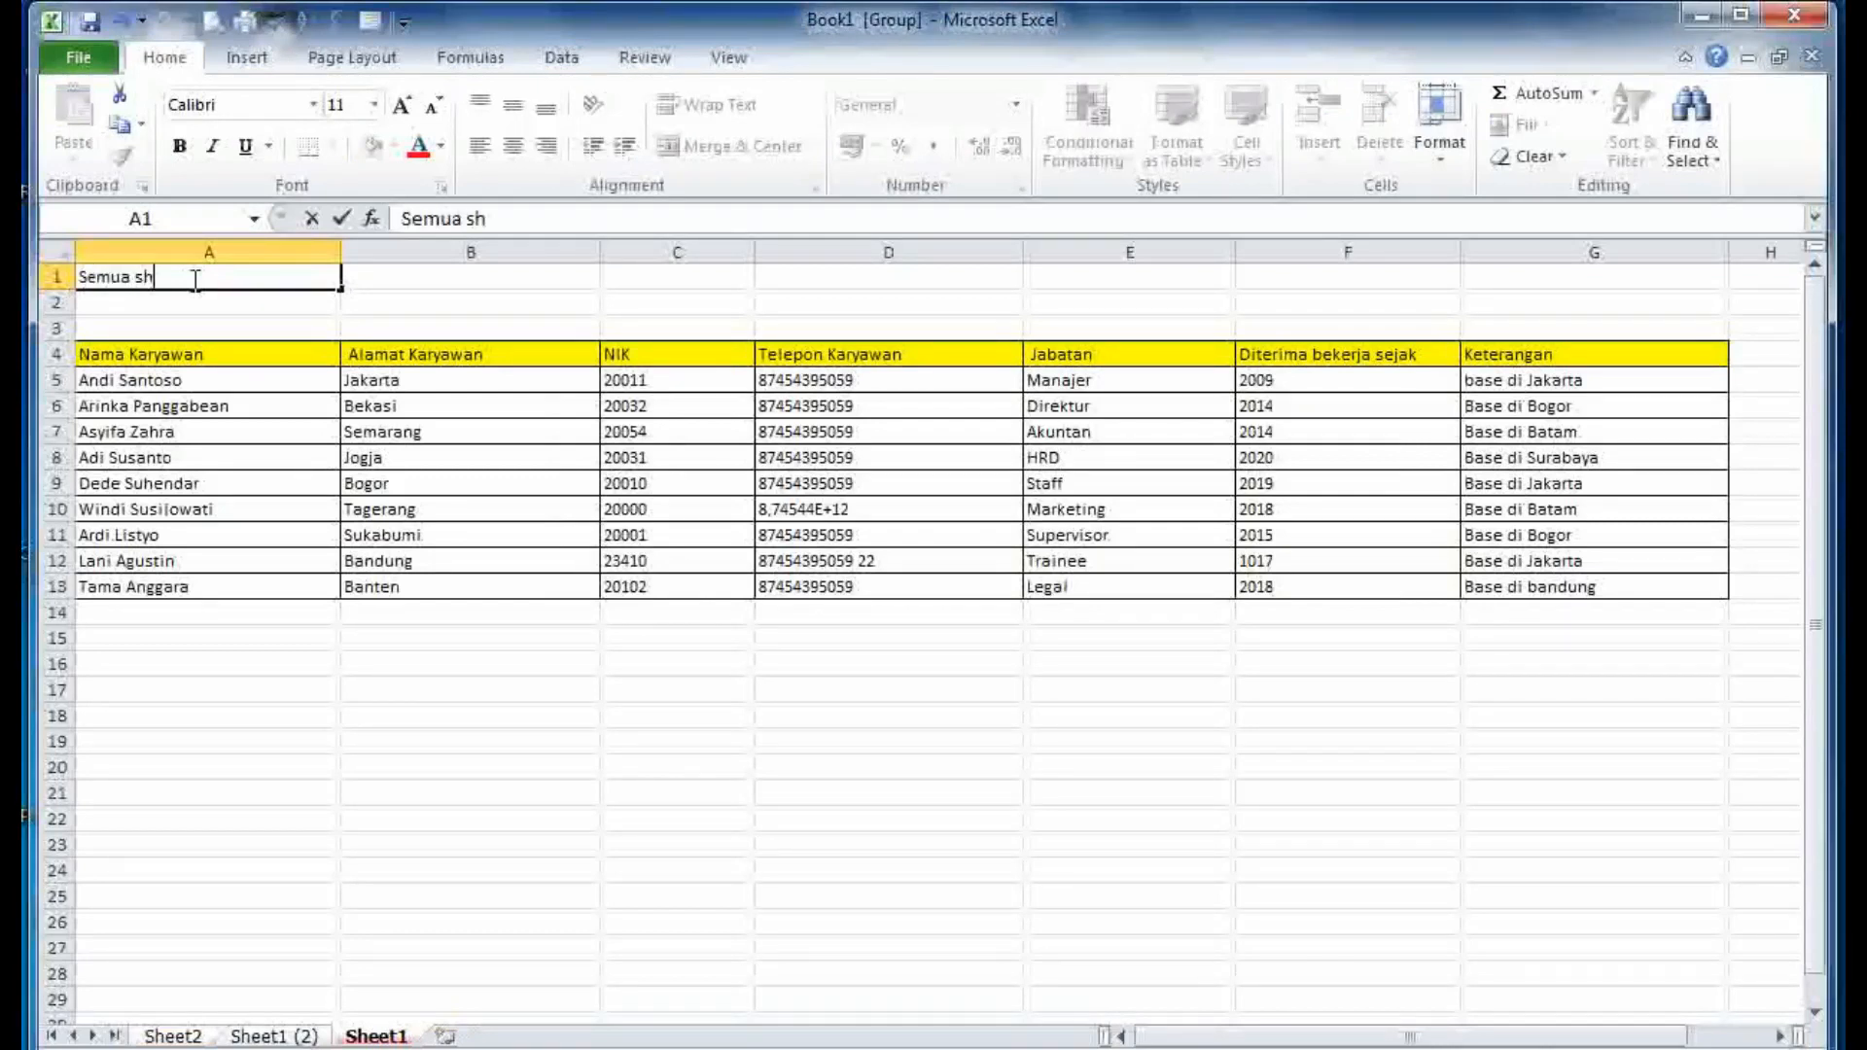
text(eet ada tu)
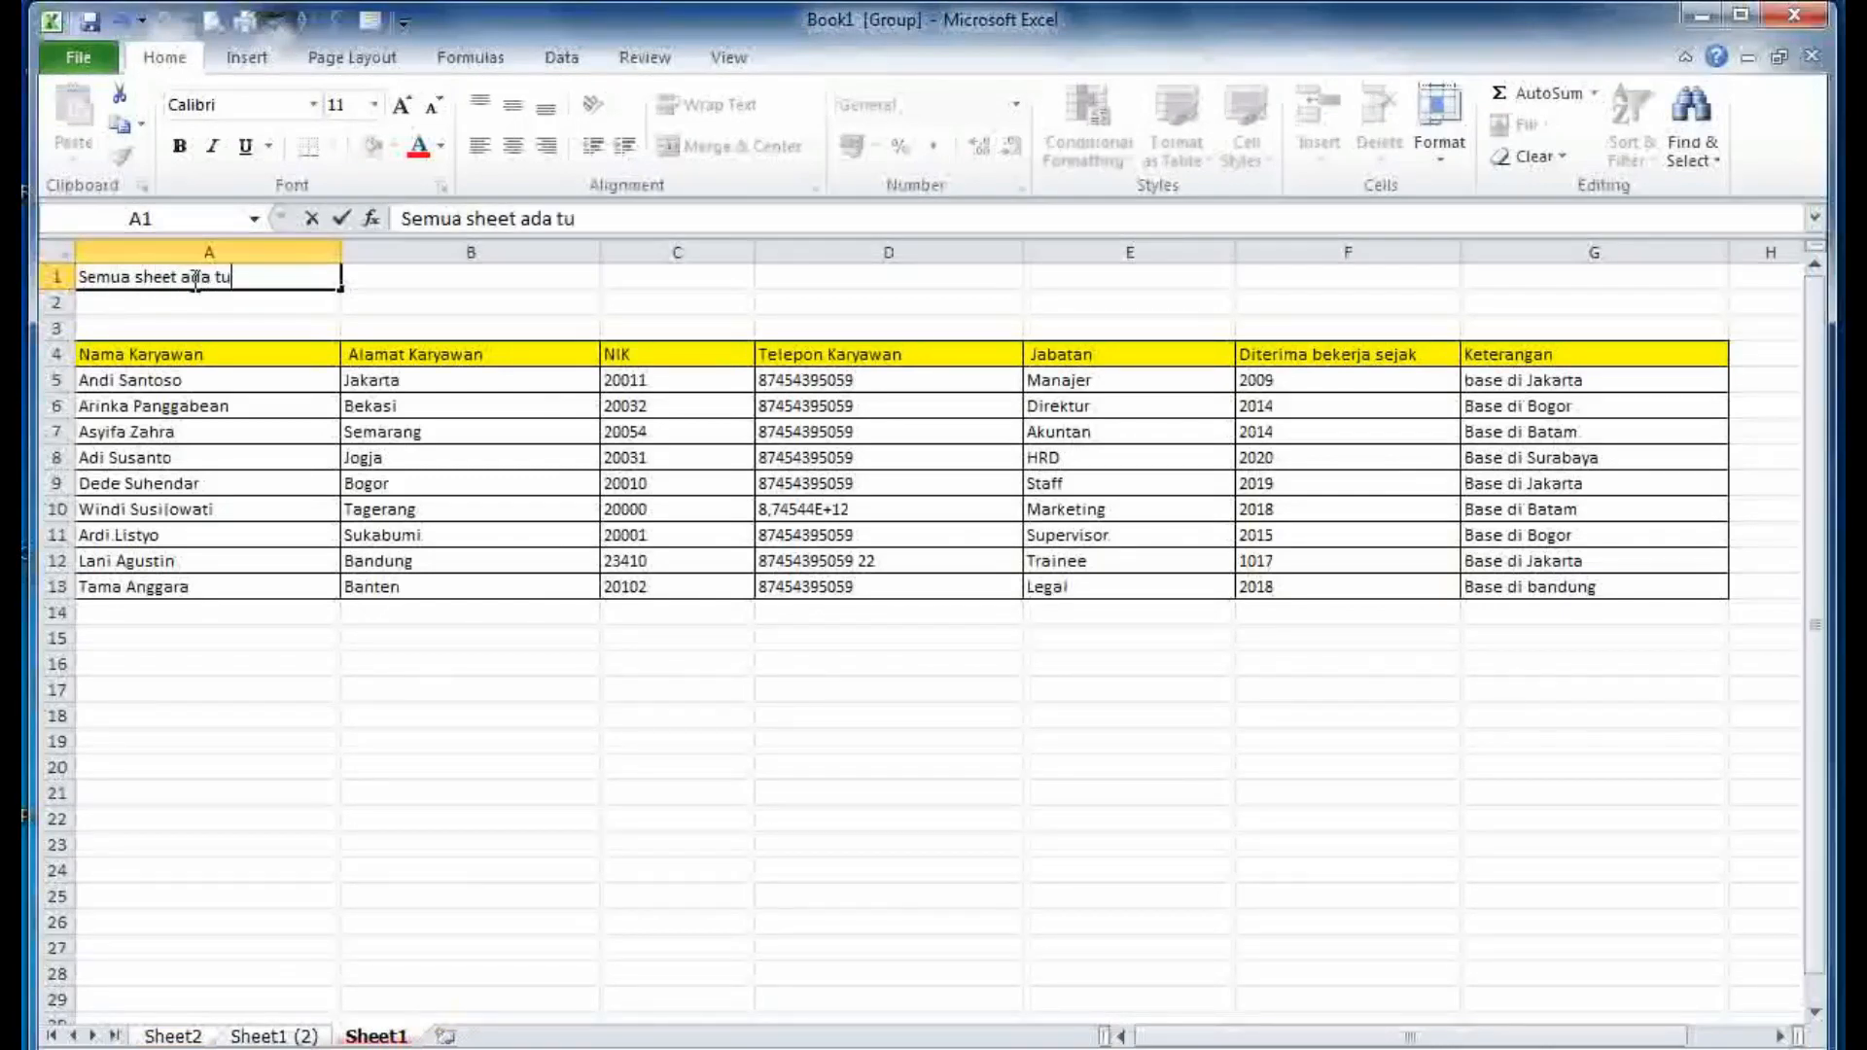
text(lisannya)
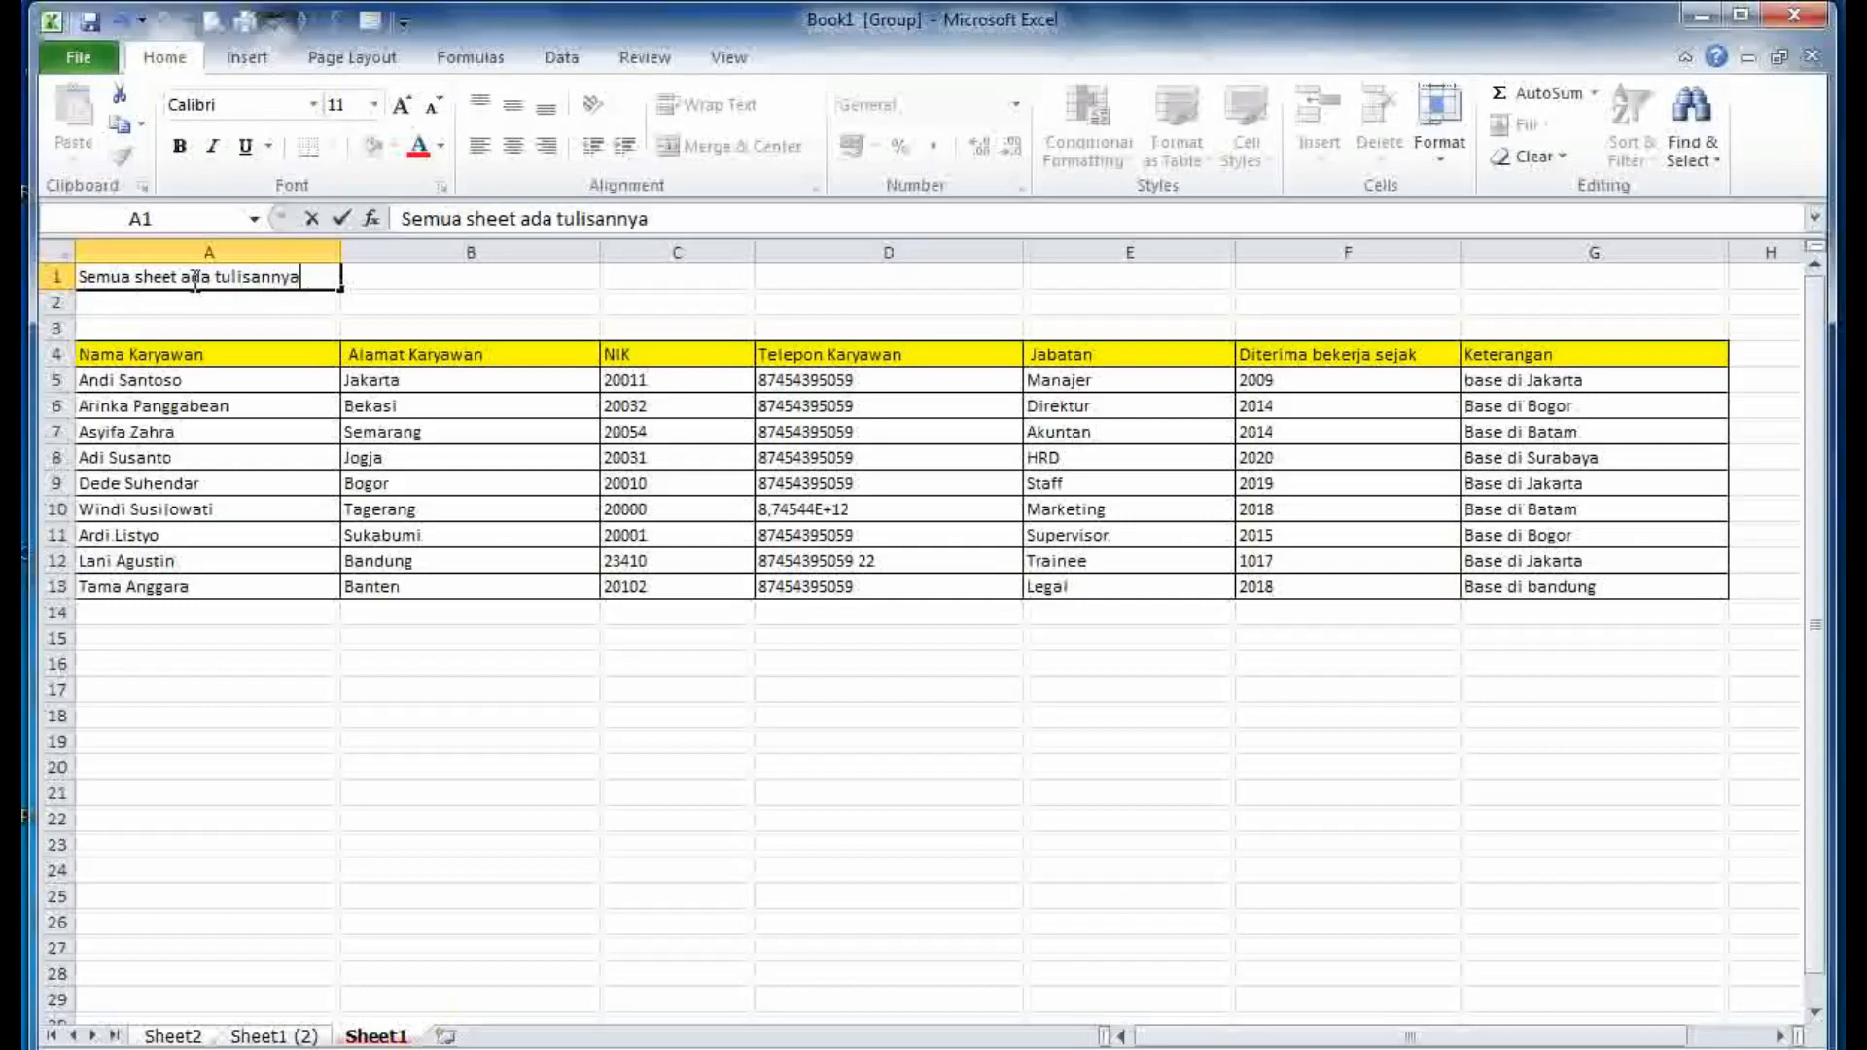
click(311, 290)
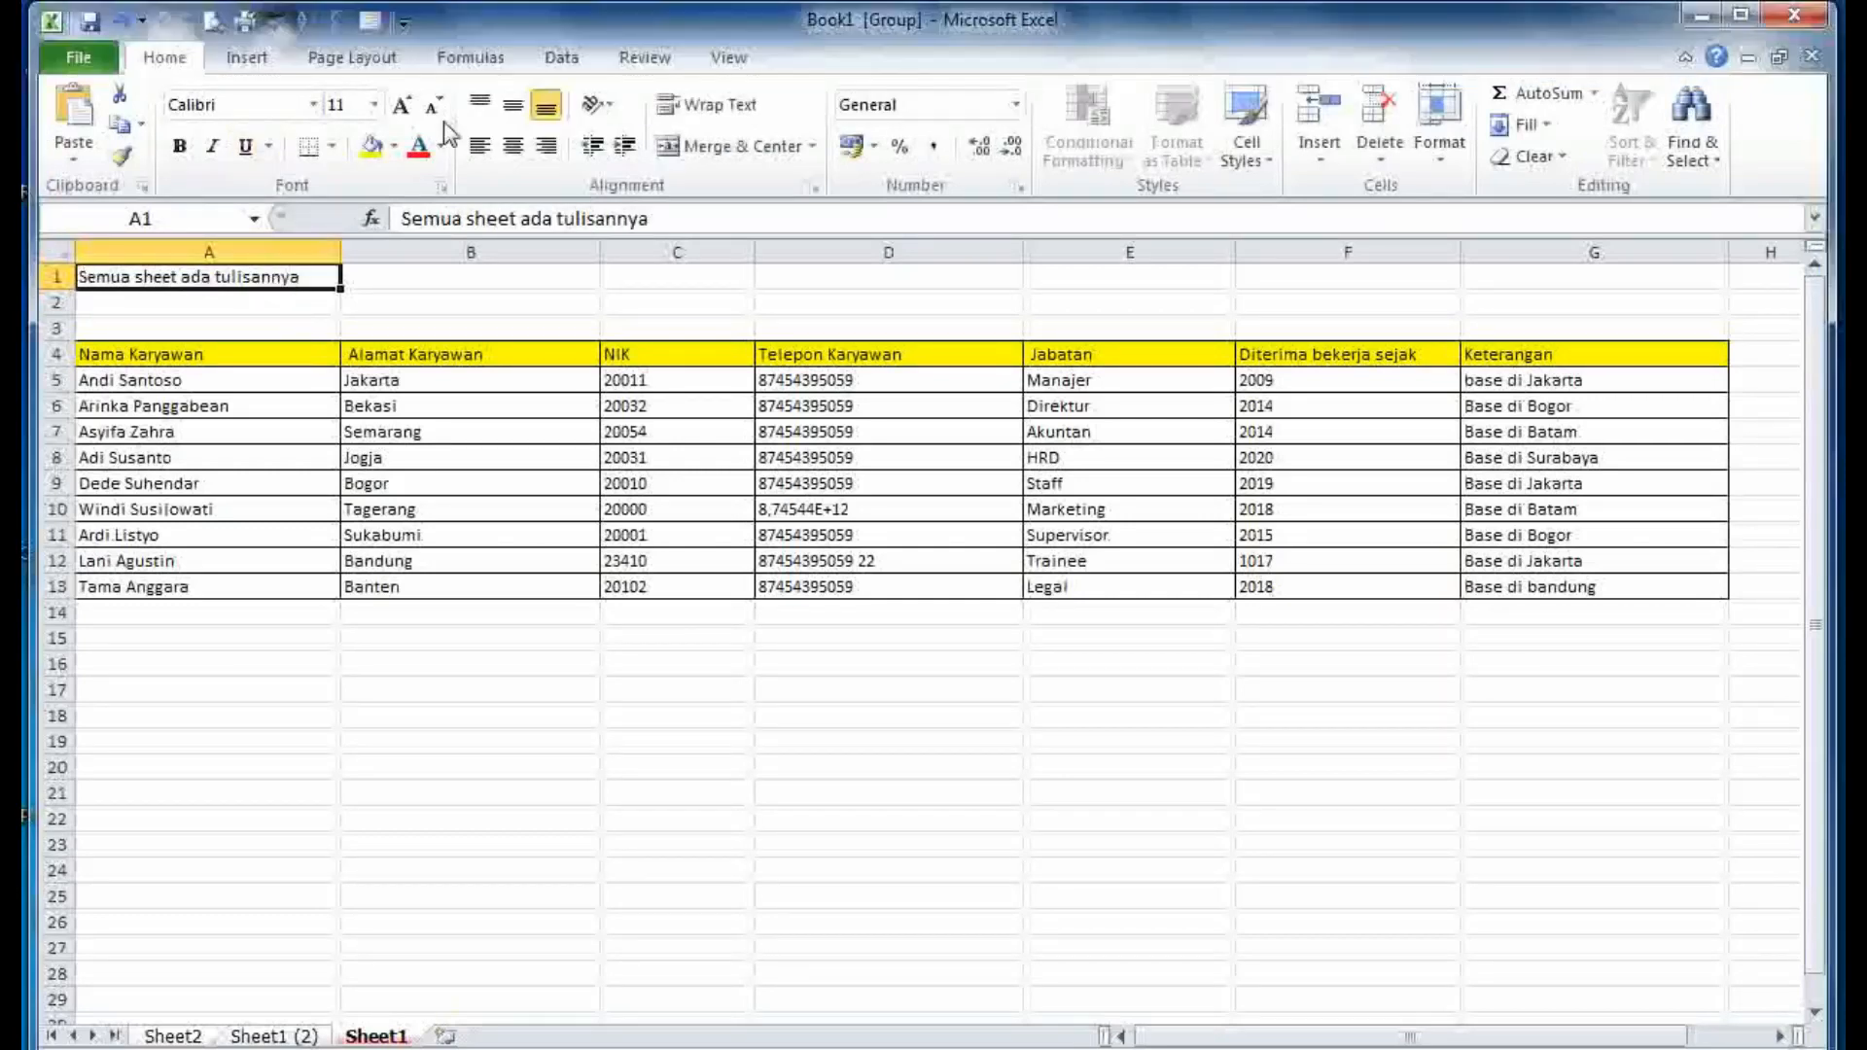
- Enlarge the A1 title to 24-point, then switch to Sheet1 (2) to end grouping
click(400, 106)
click(402, 106)
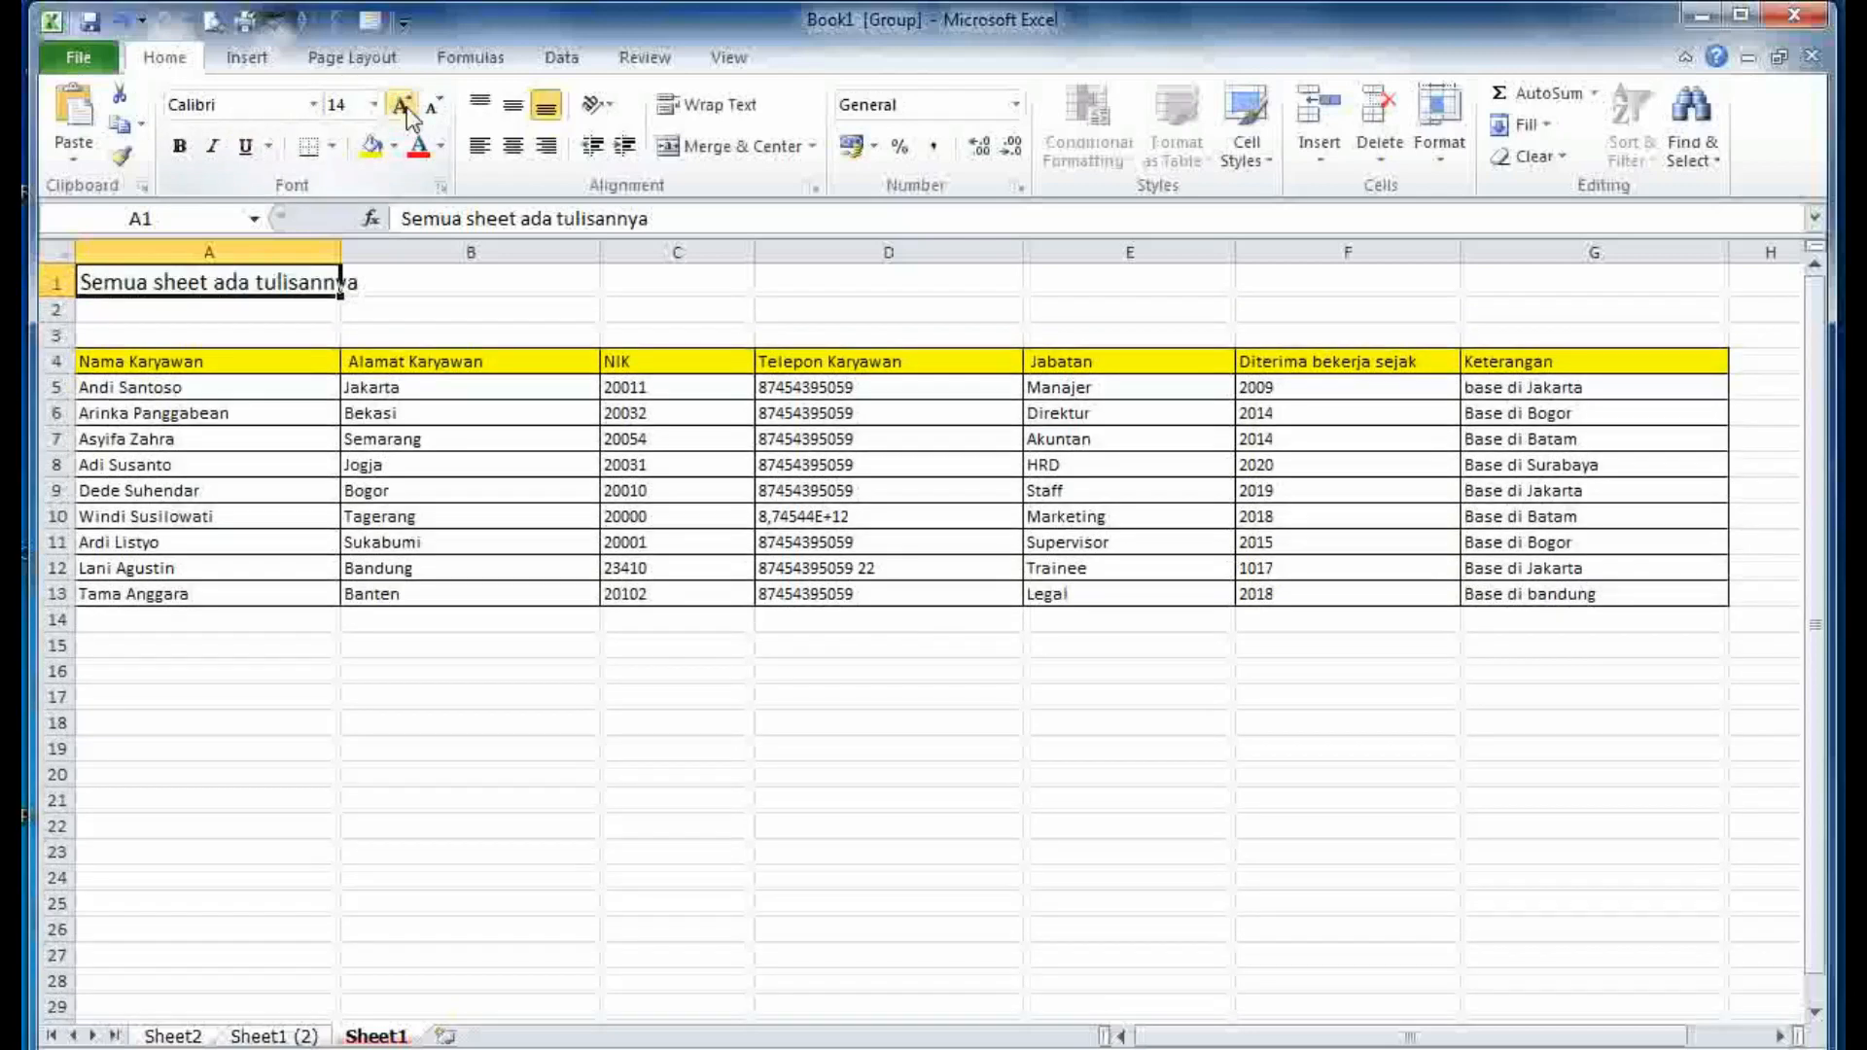
click(402, 106)
click(402, 106)
click(401, 106)
click(402, 106)
click(402, 106)
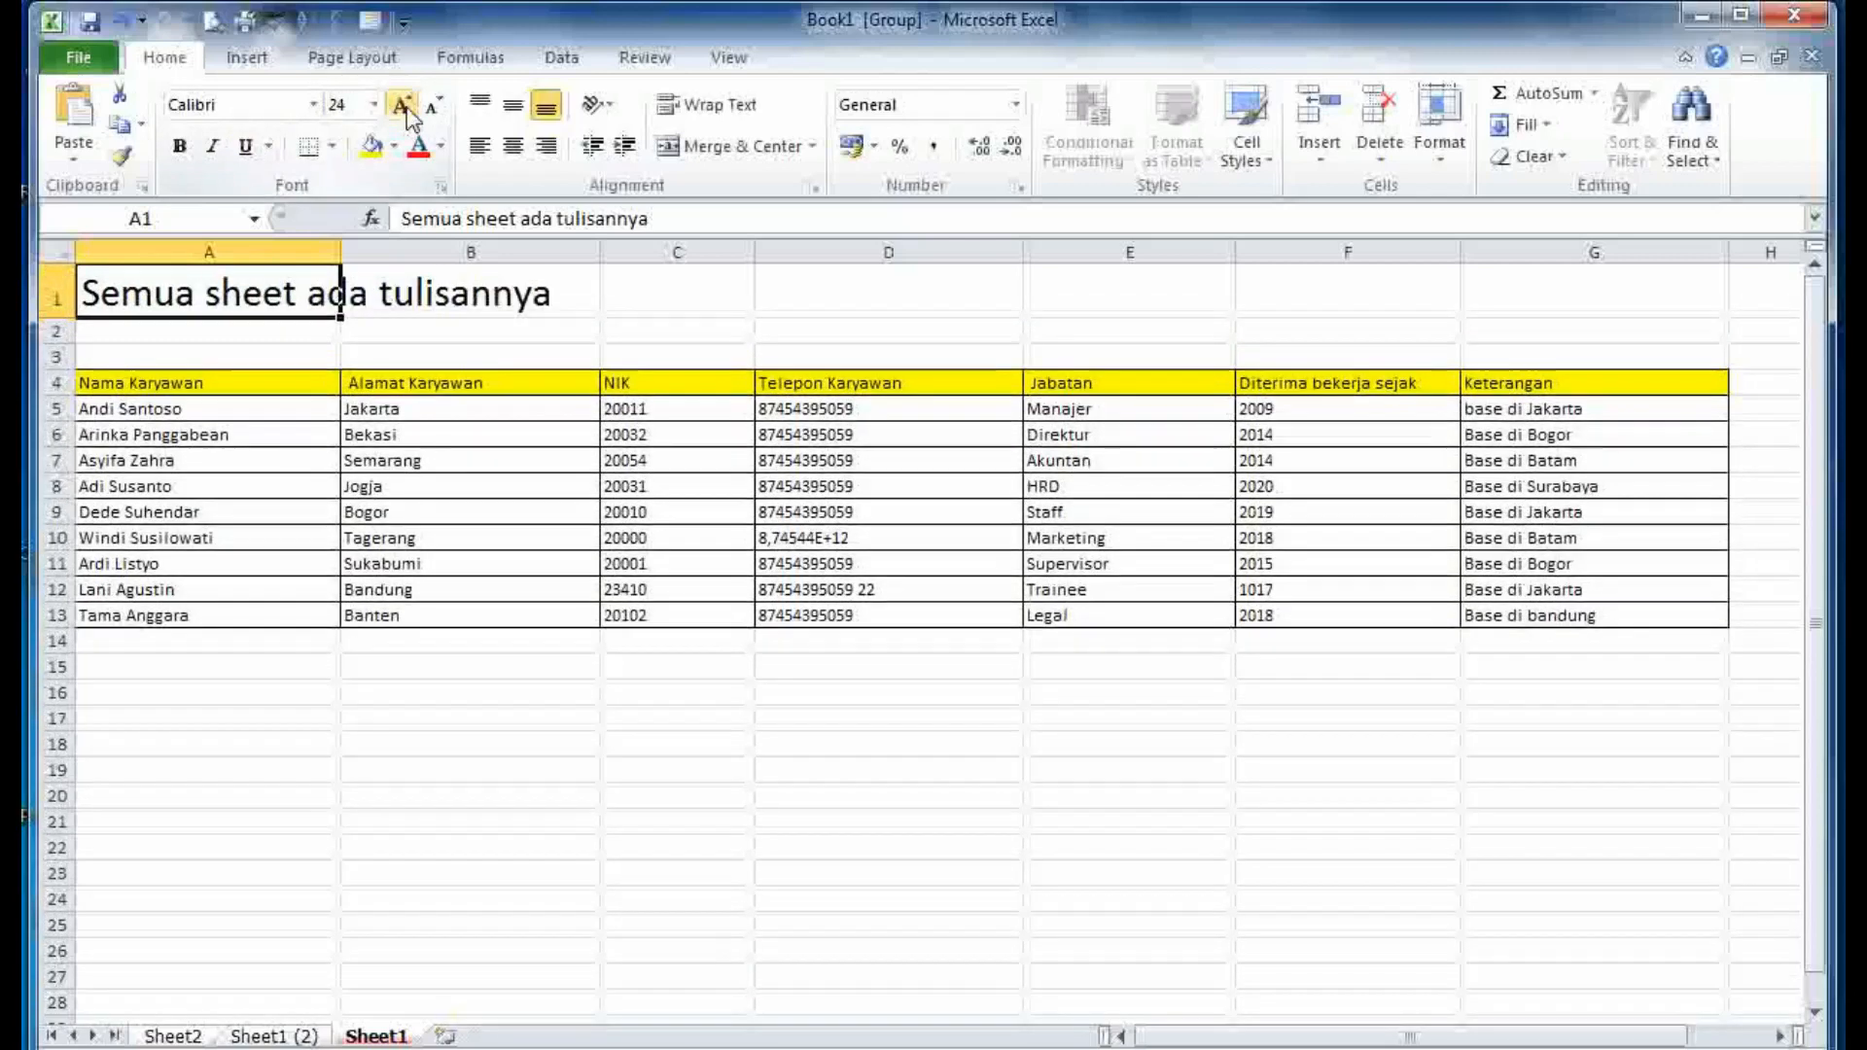
click(580, 296)
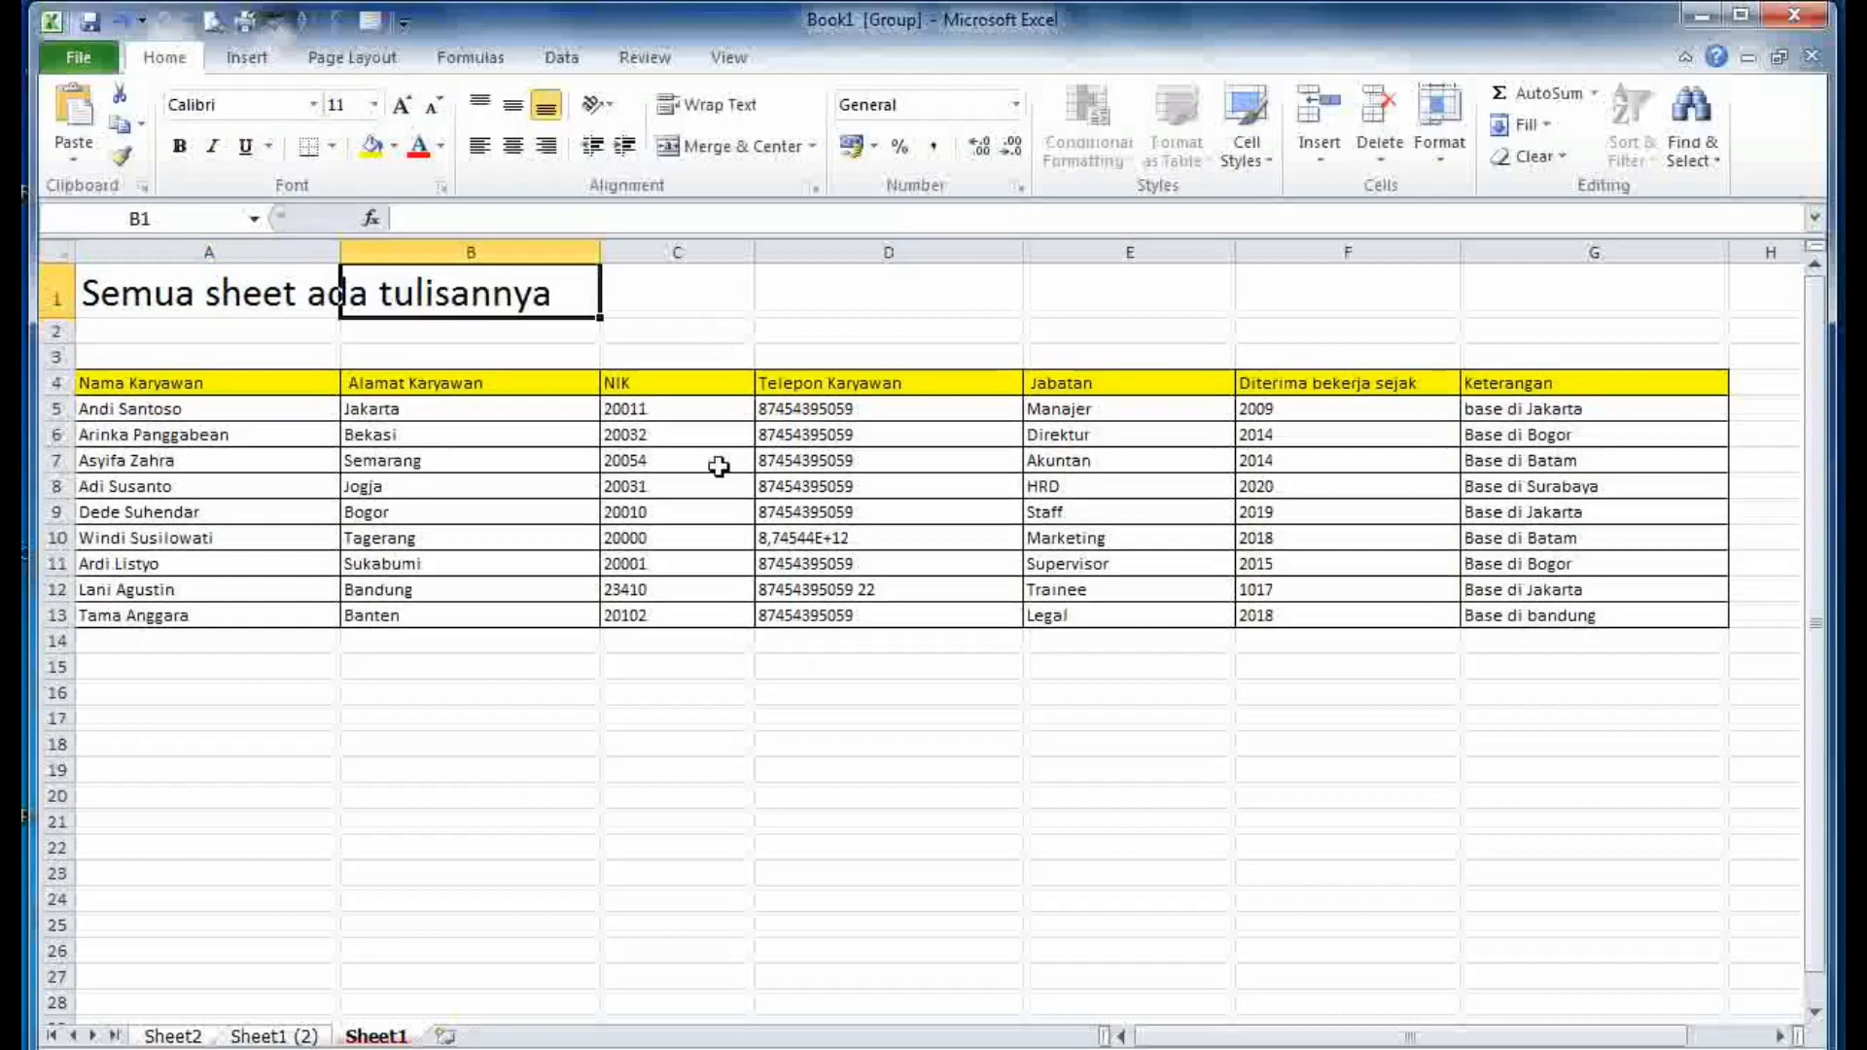
click(831, 717)
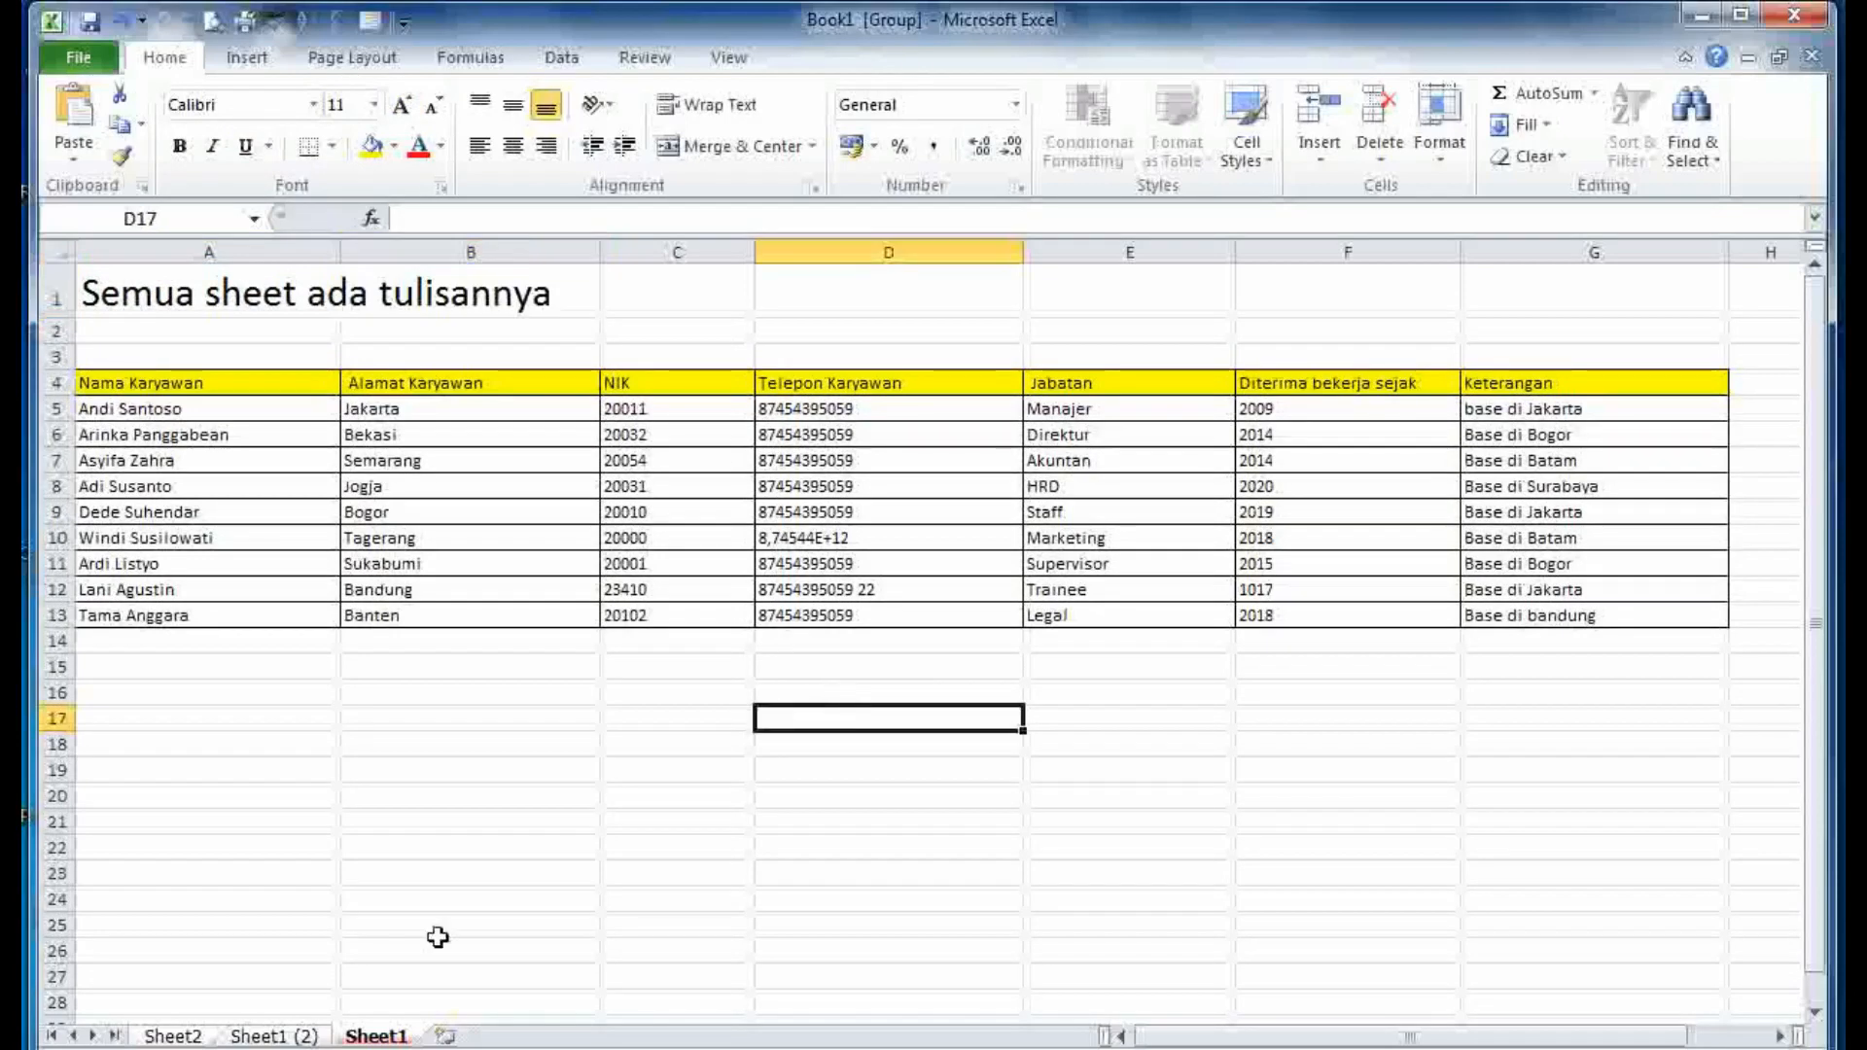
click(278, 1037)
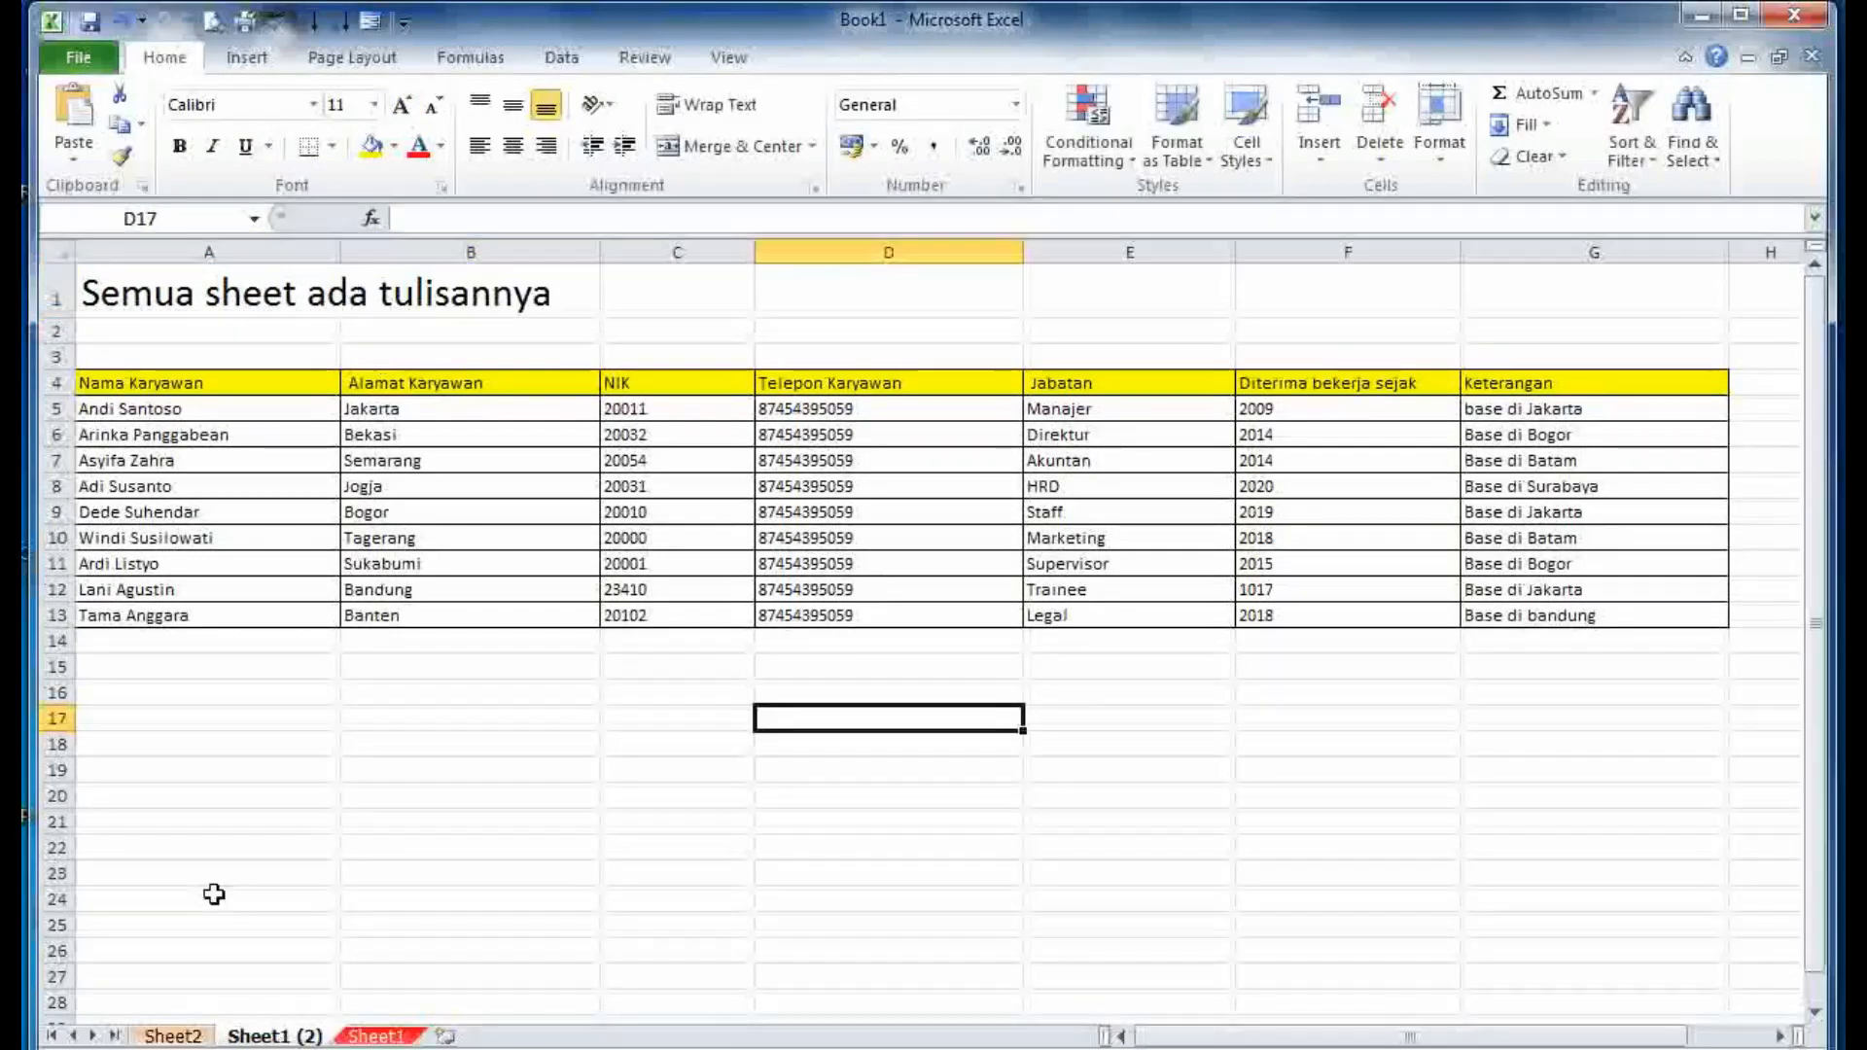
- Confirm the title on Sheet2, delete A1 on Sheet1 (2) only, and compare with Sheet1
click(171, 1036)
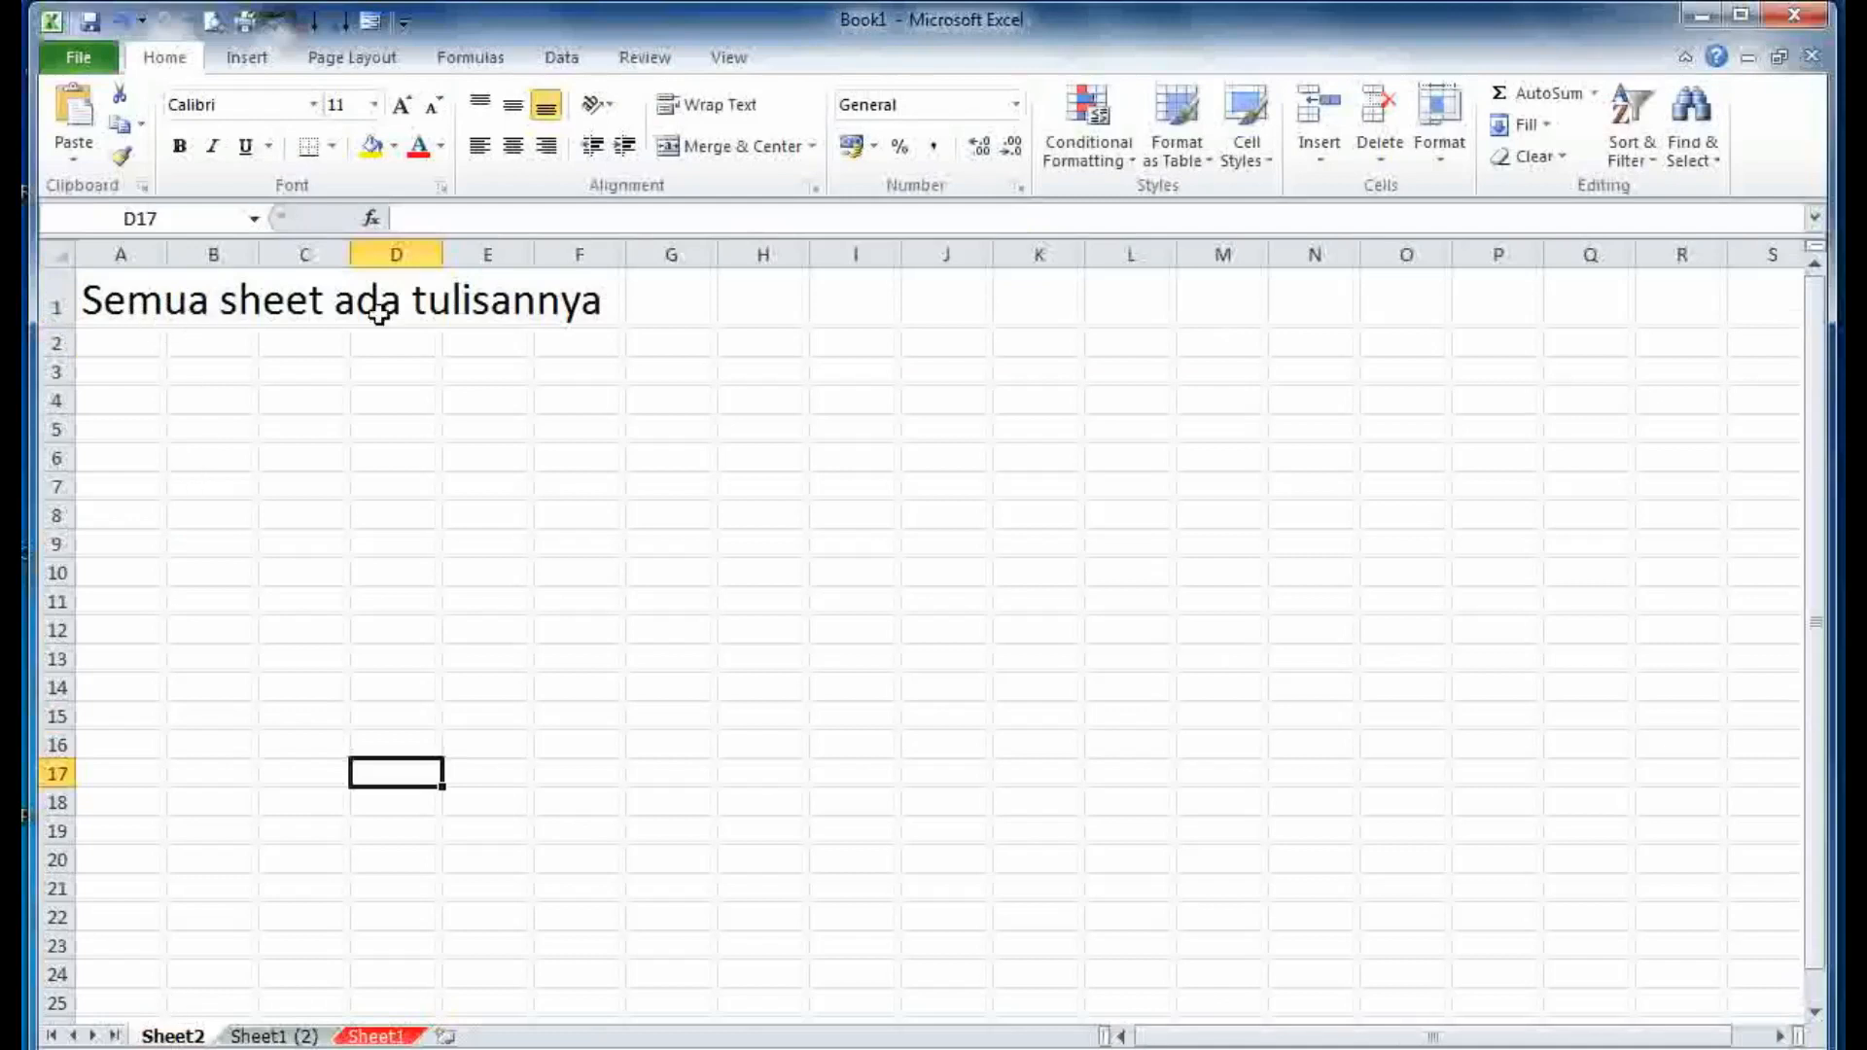
click(276, 1037)
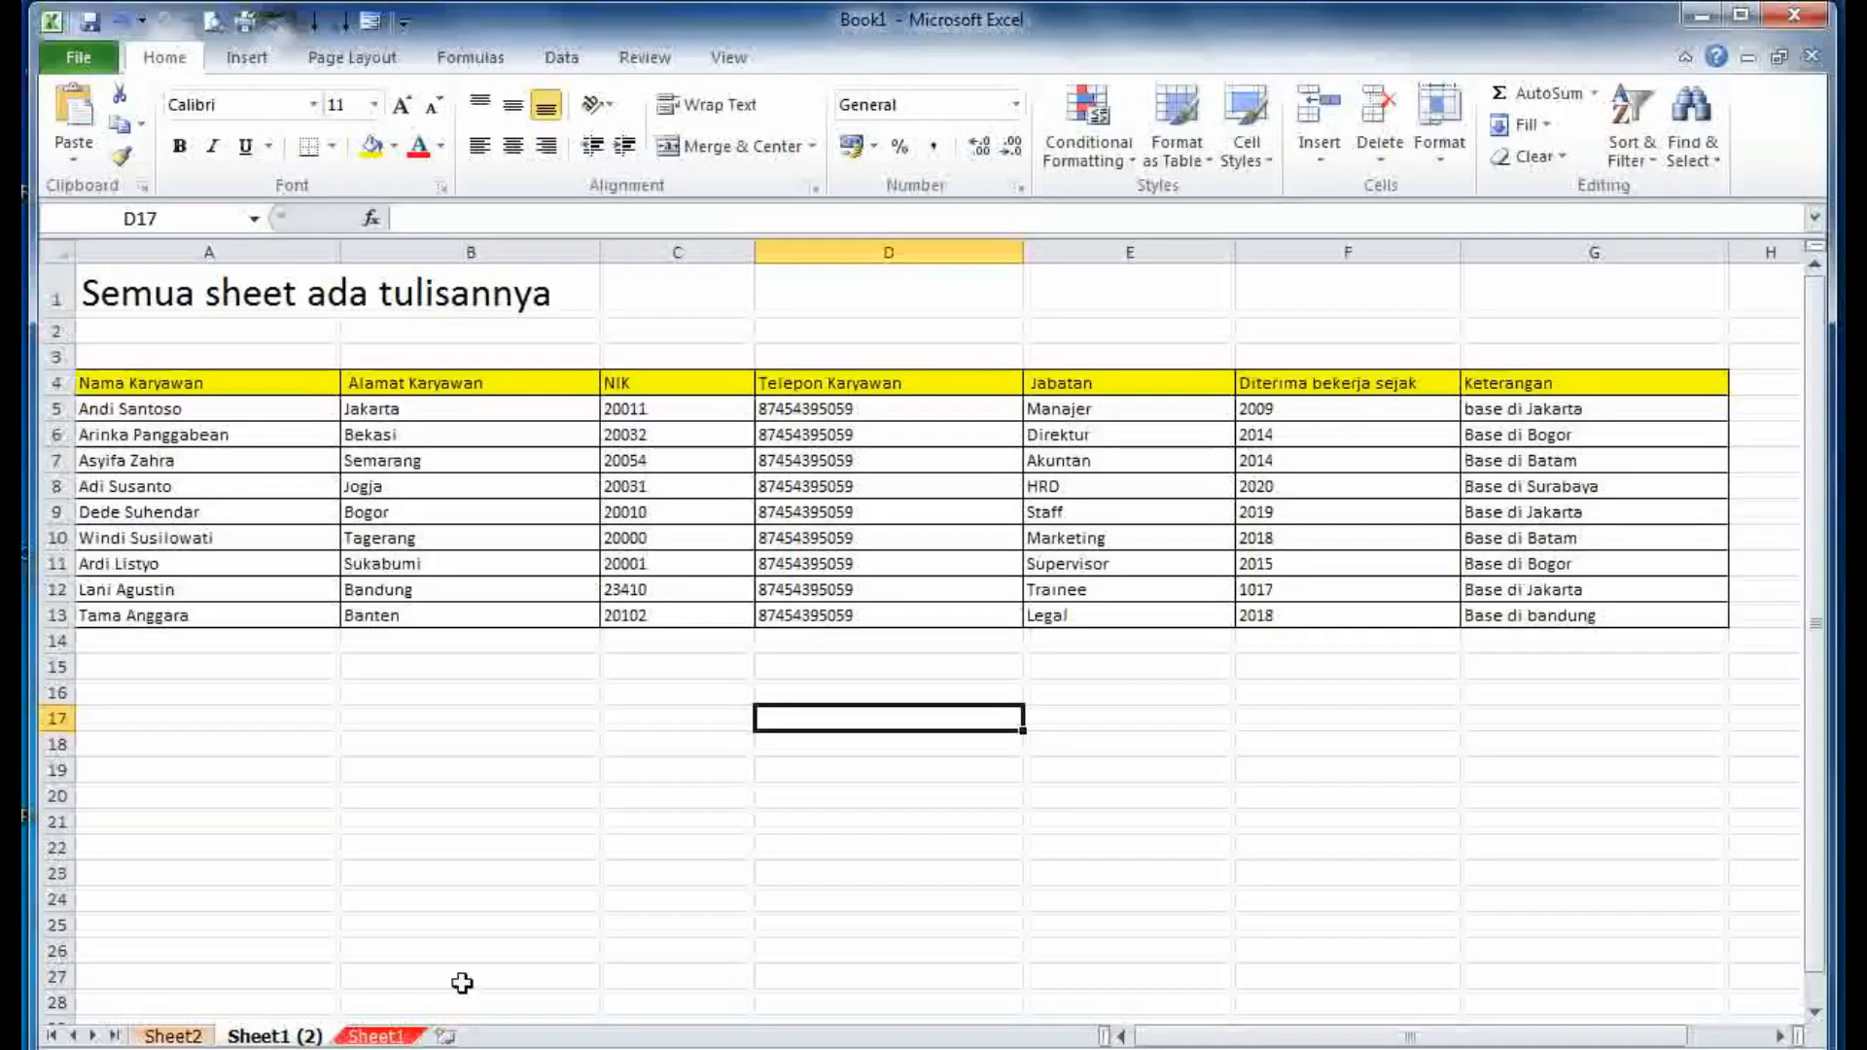
click(92, 292)
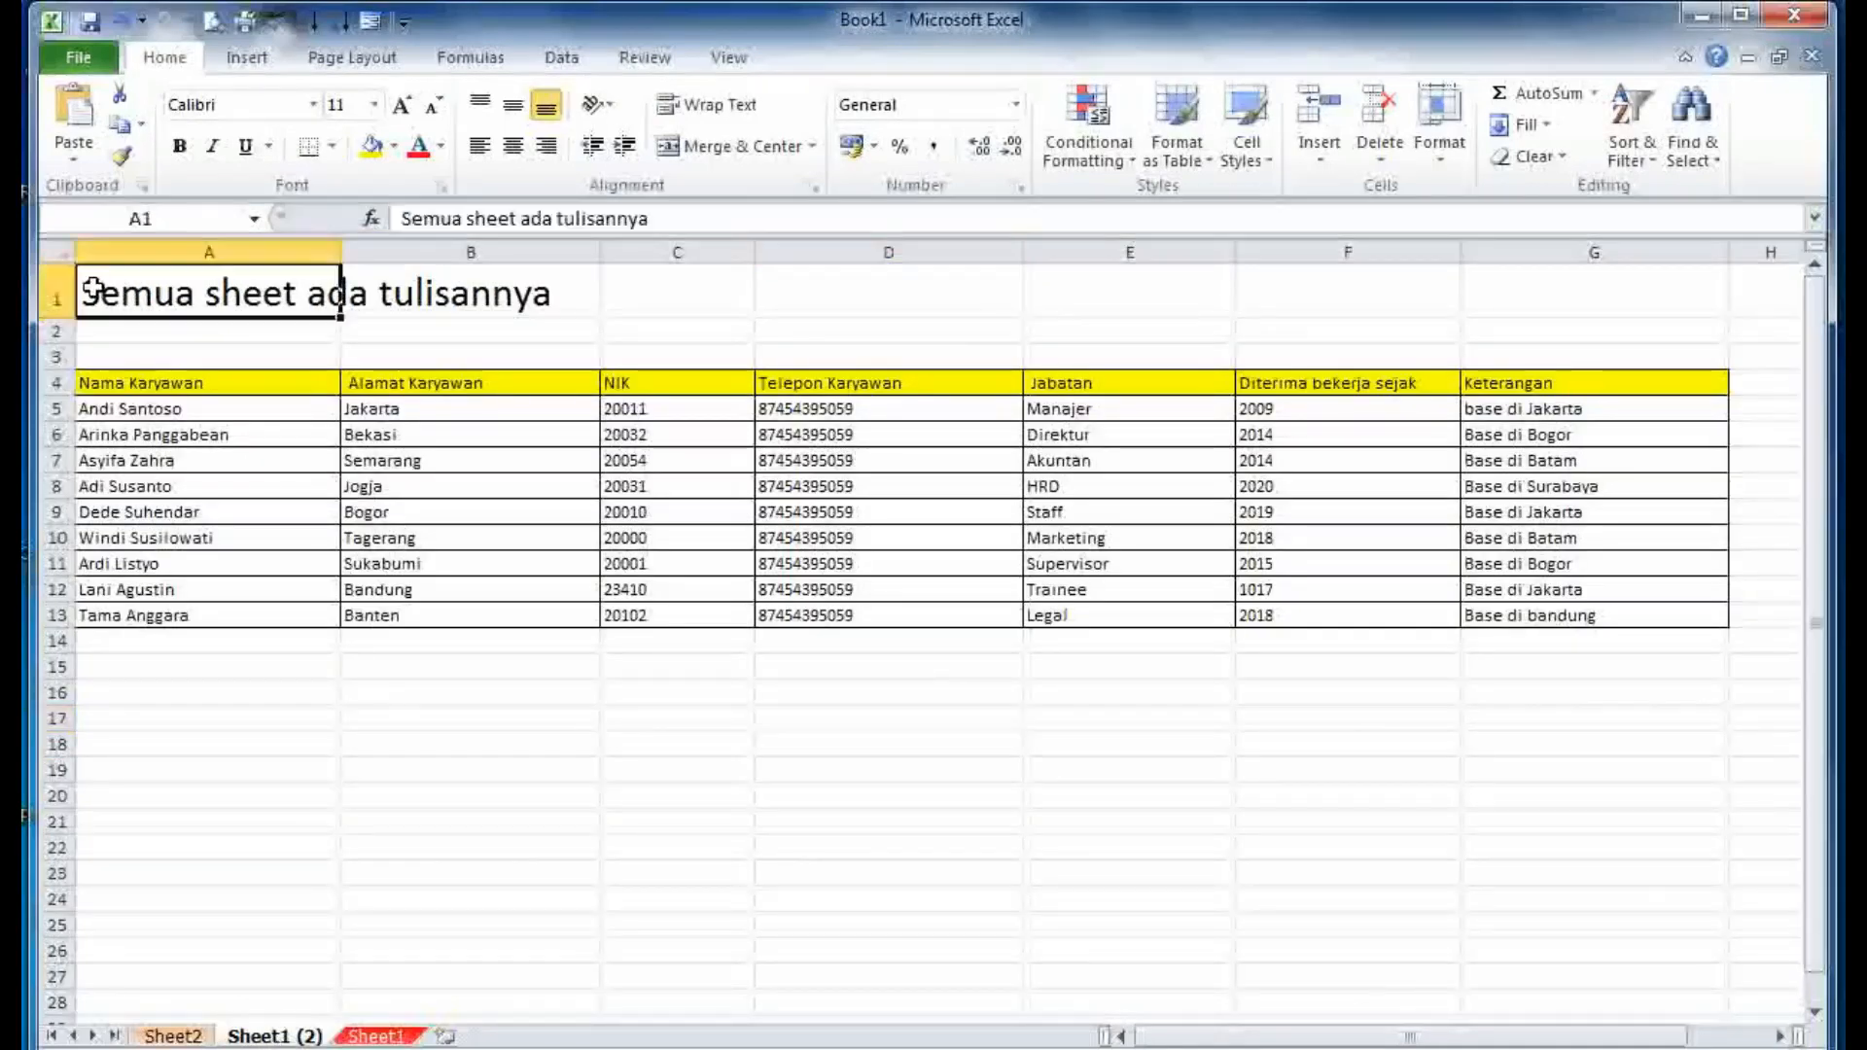
key(Delete)
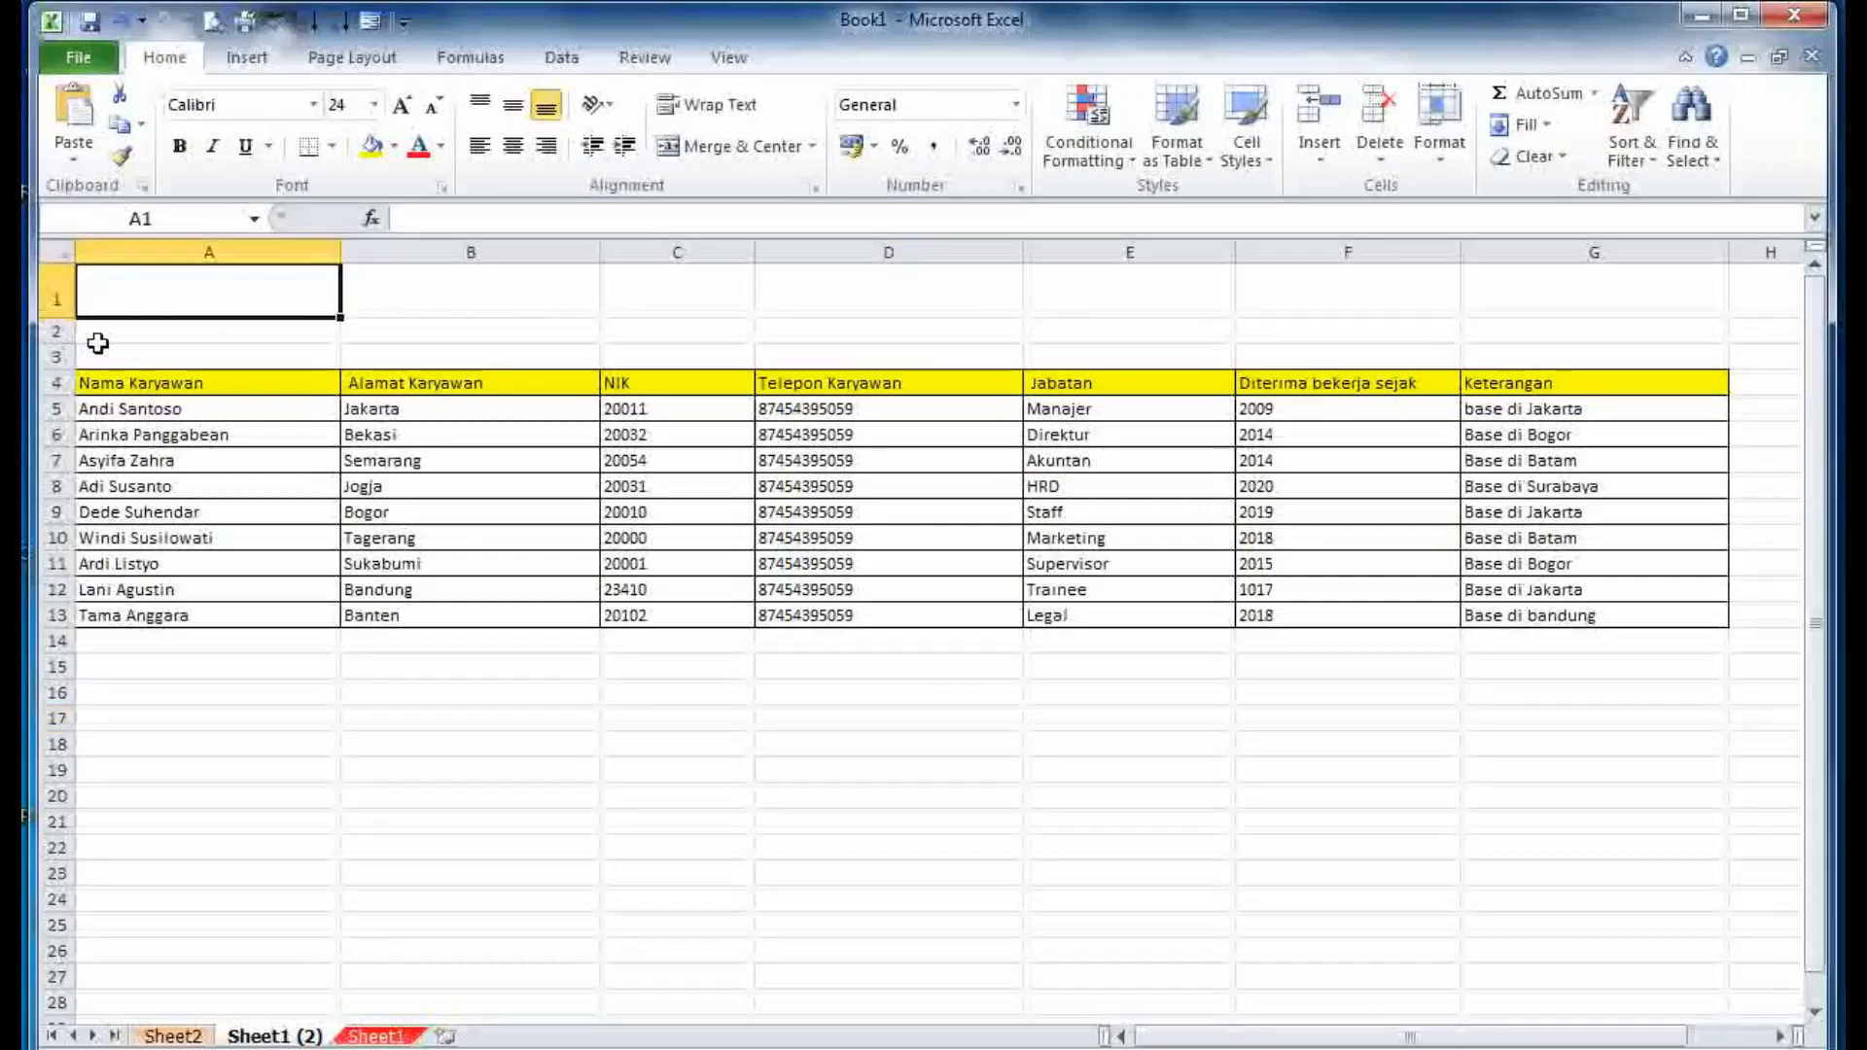
click(376, 1037)
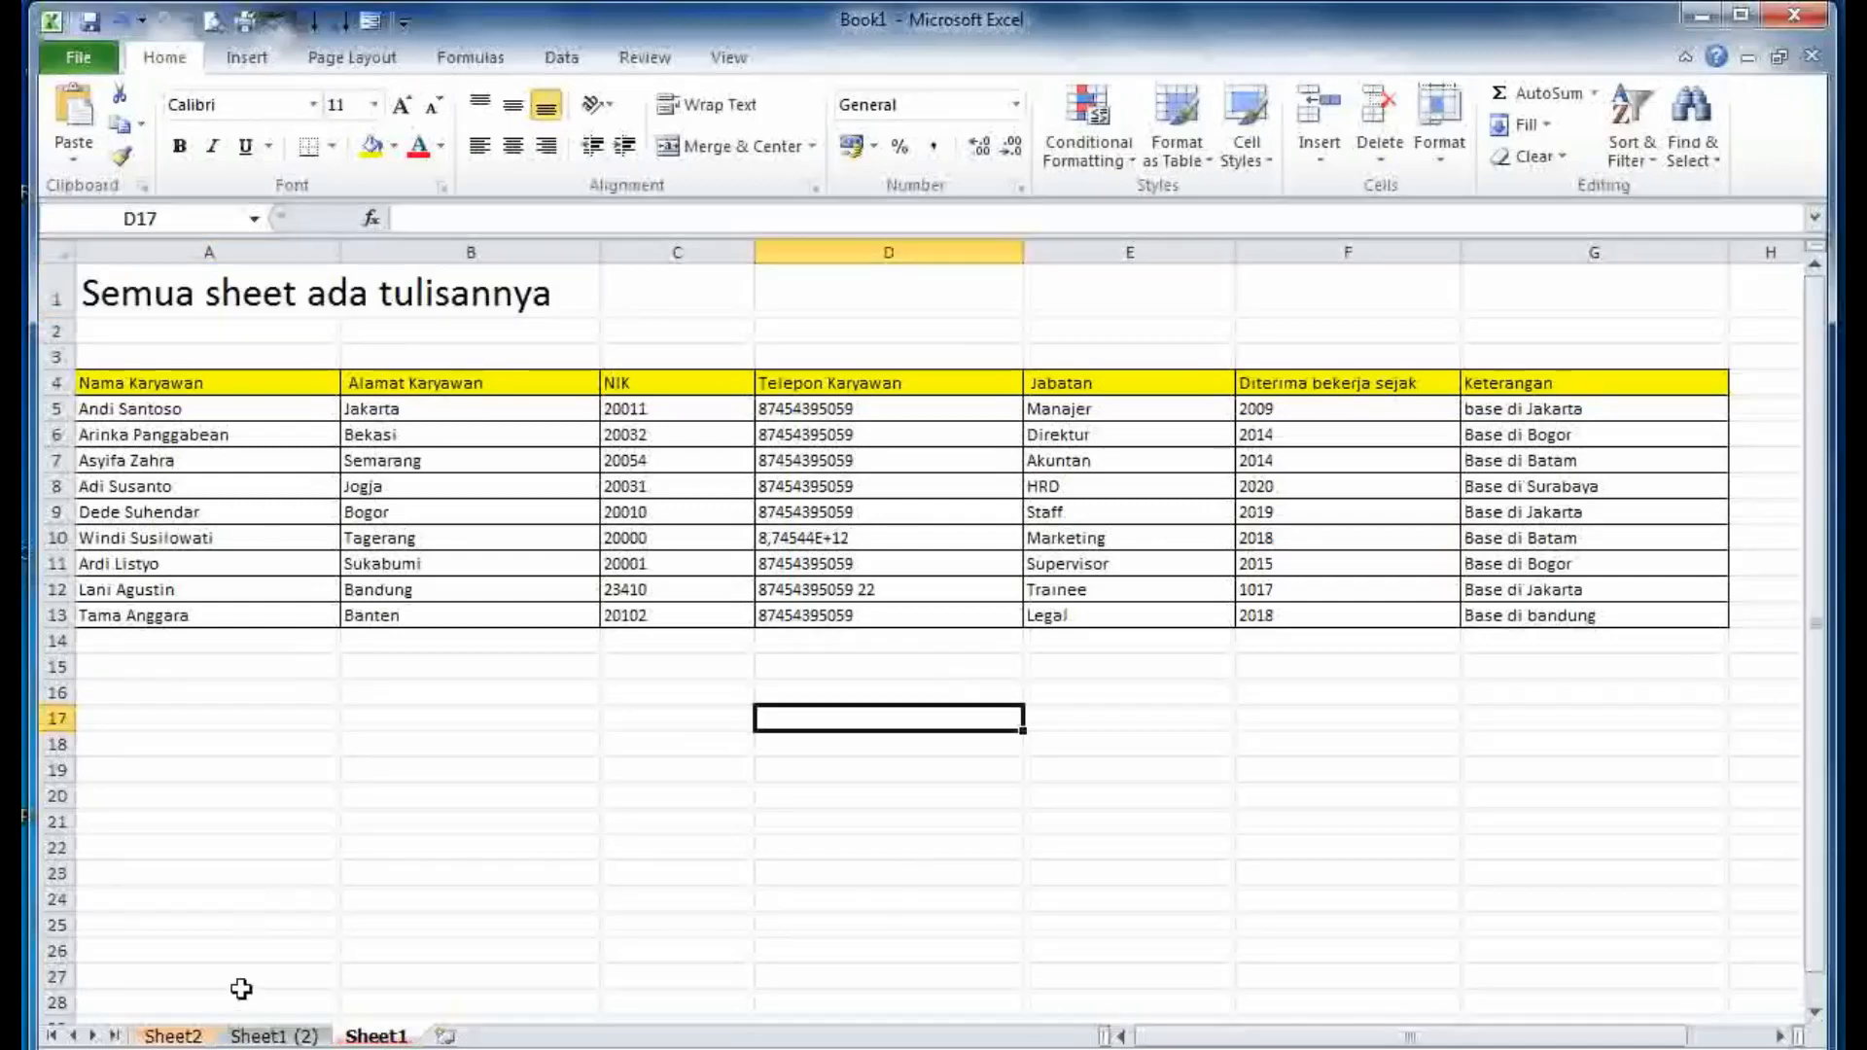
click(252, 1037)
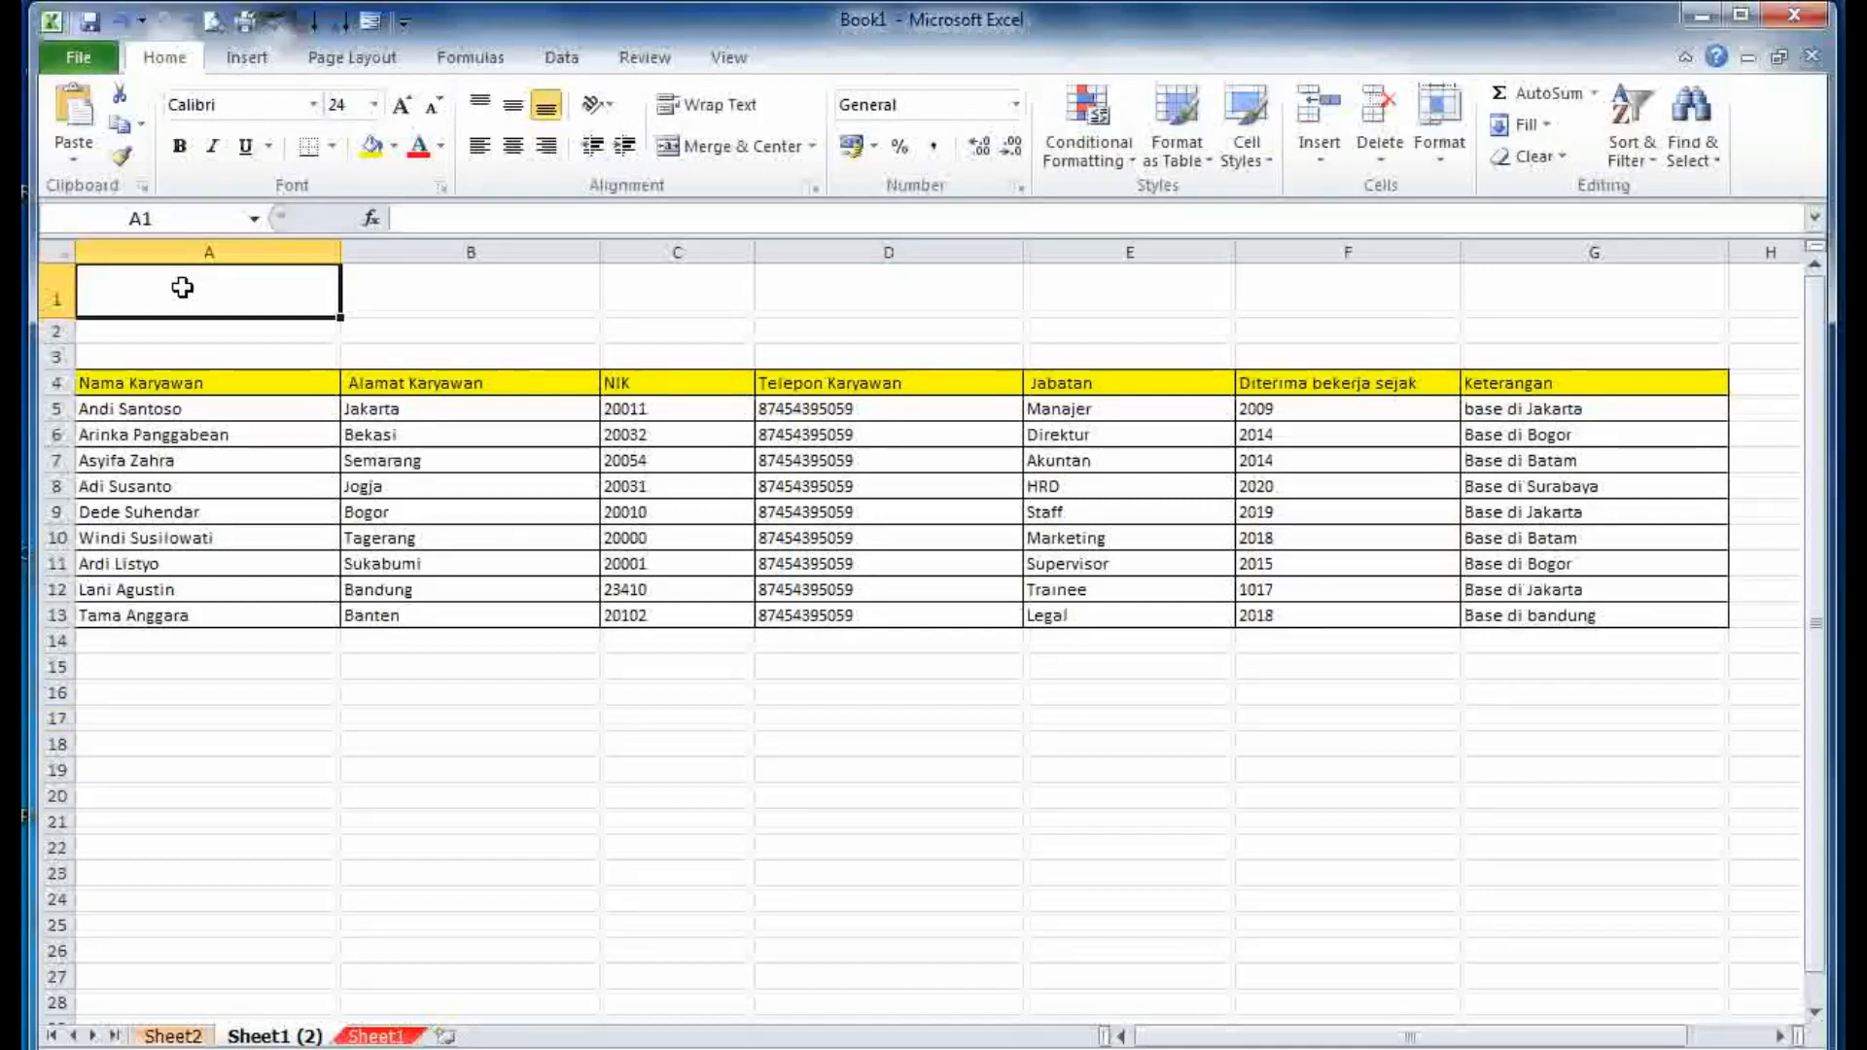
- Enter 'yang kita hapus tadi' in A1 of Sheet1 (2), compare the sheets, then return to Word
double_click(181, 287)
text(y)
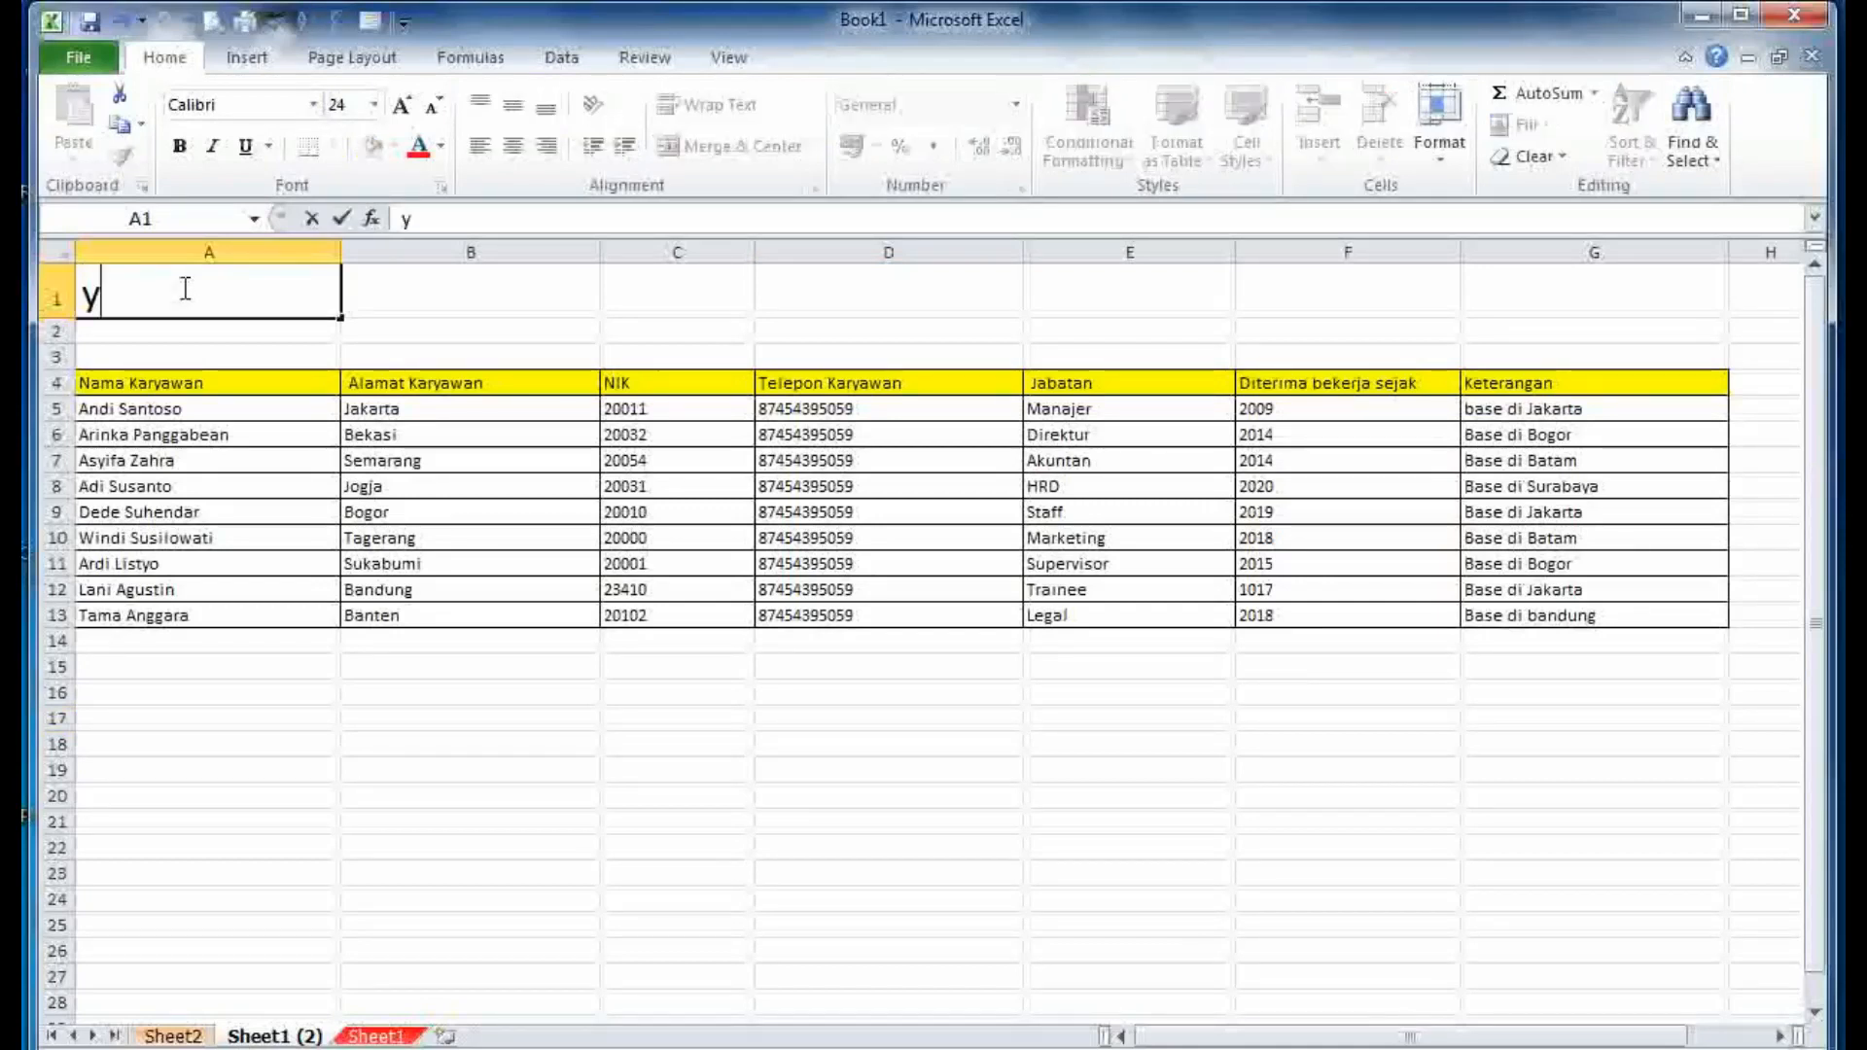
text(ang kita ha)
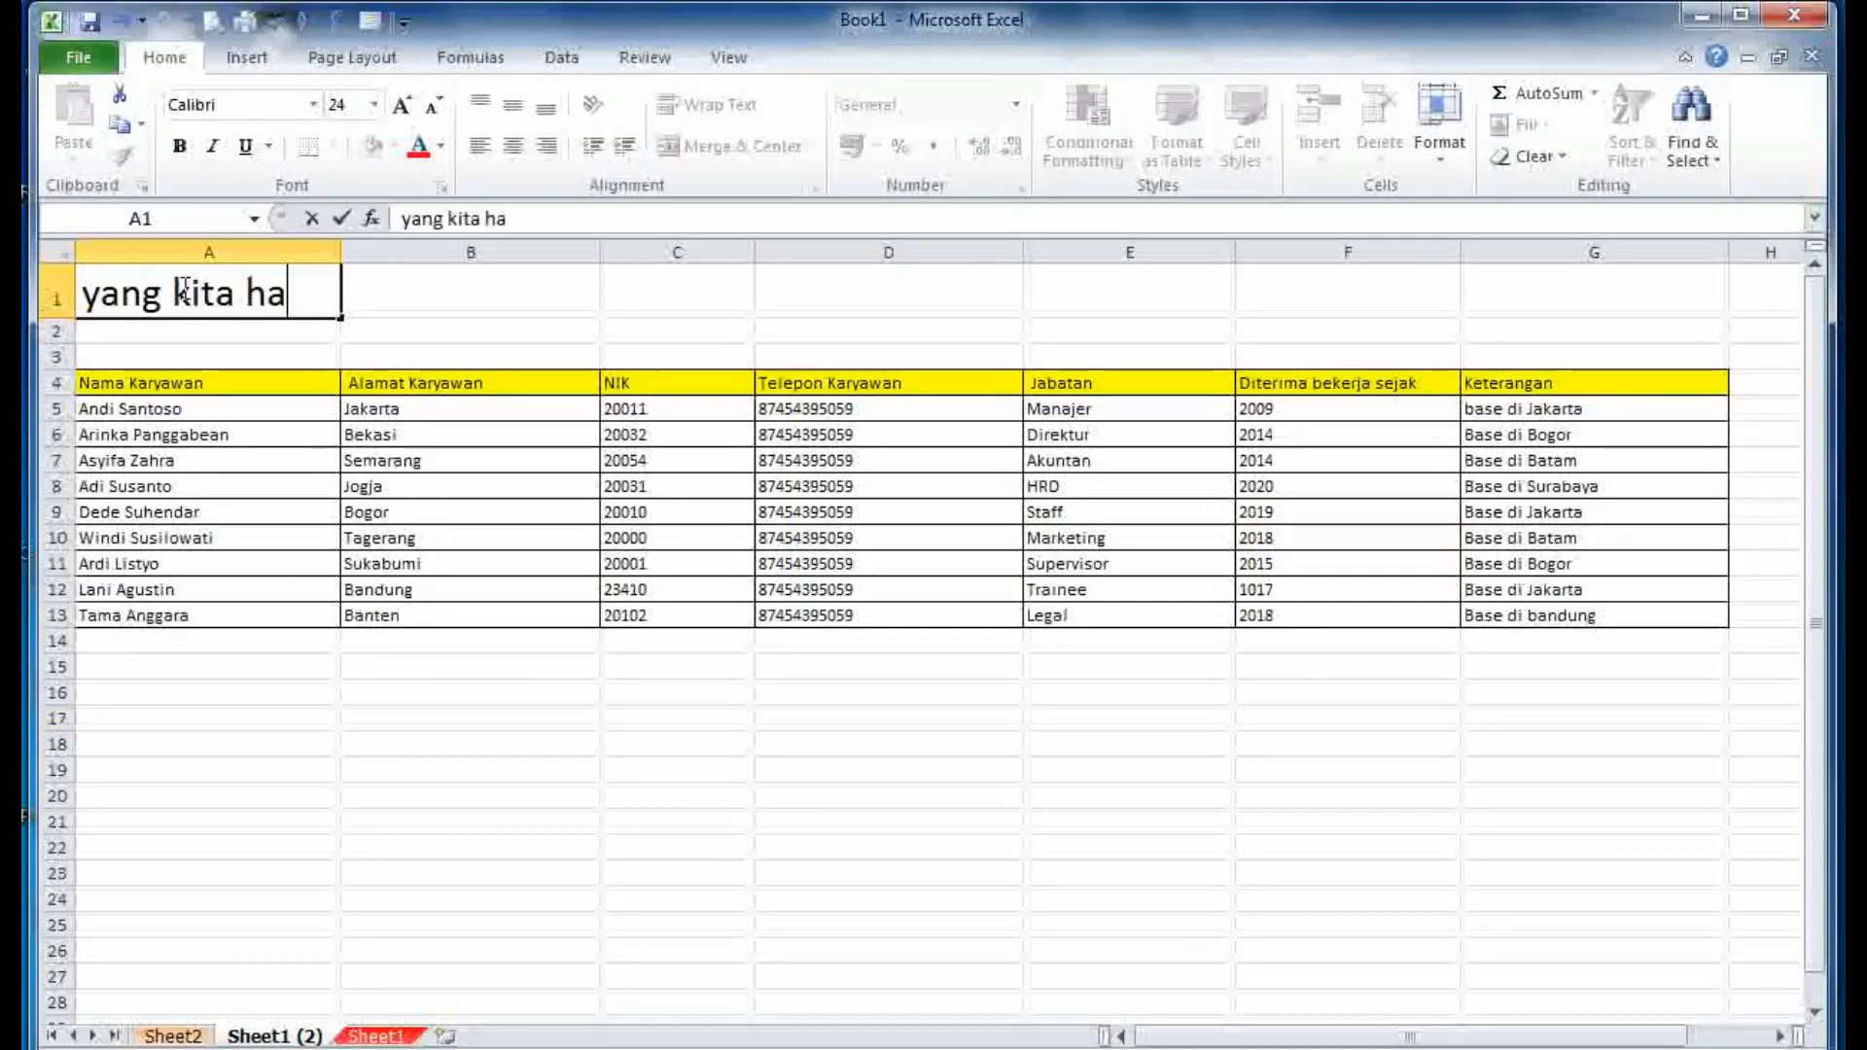
text(pus tadi)
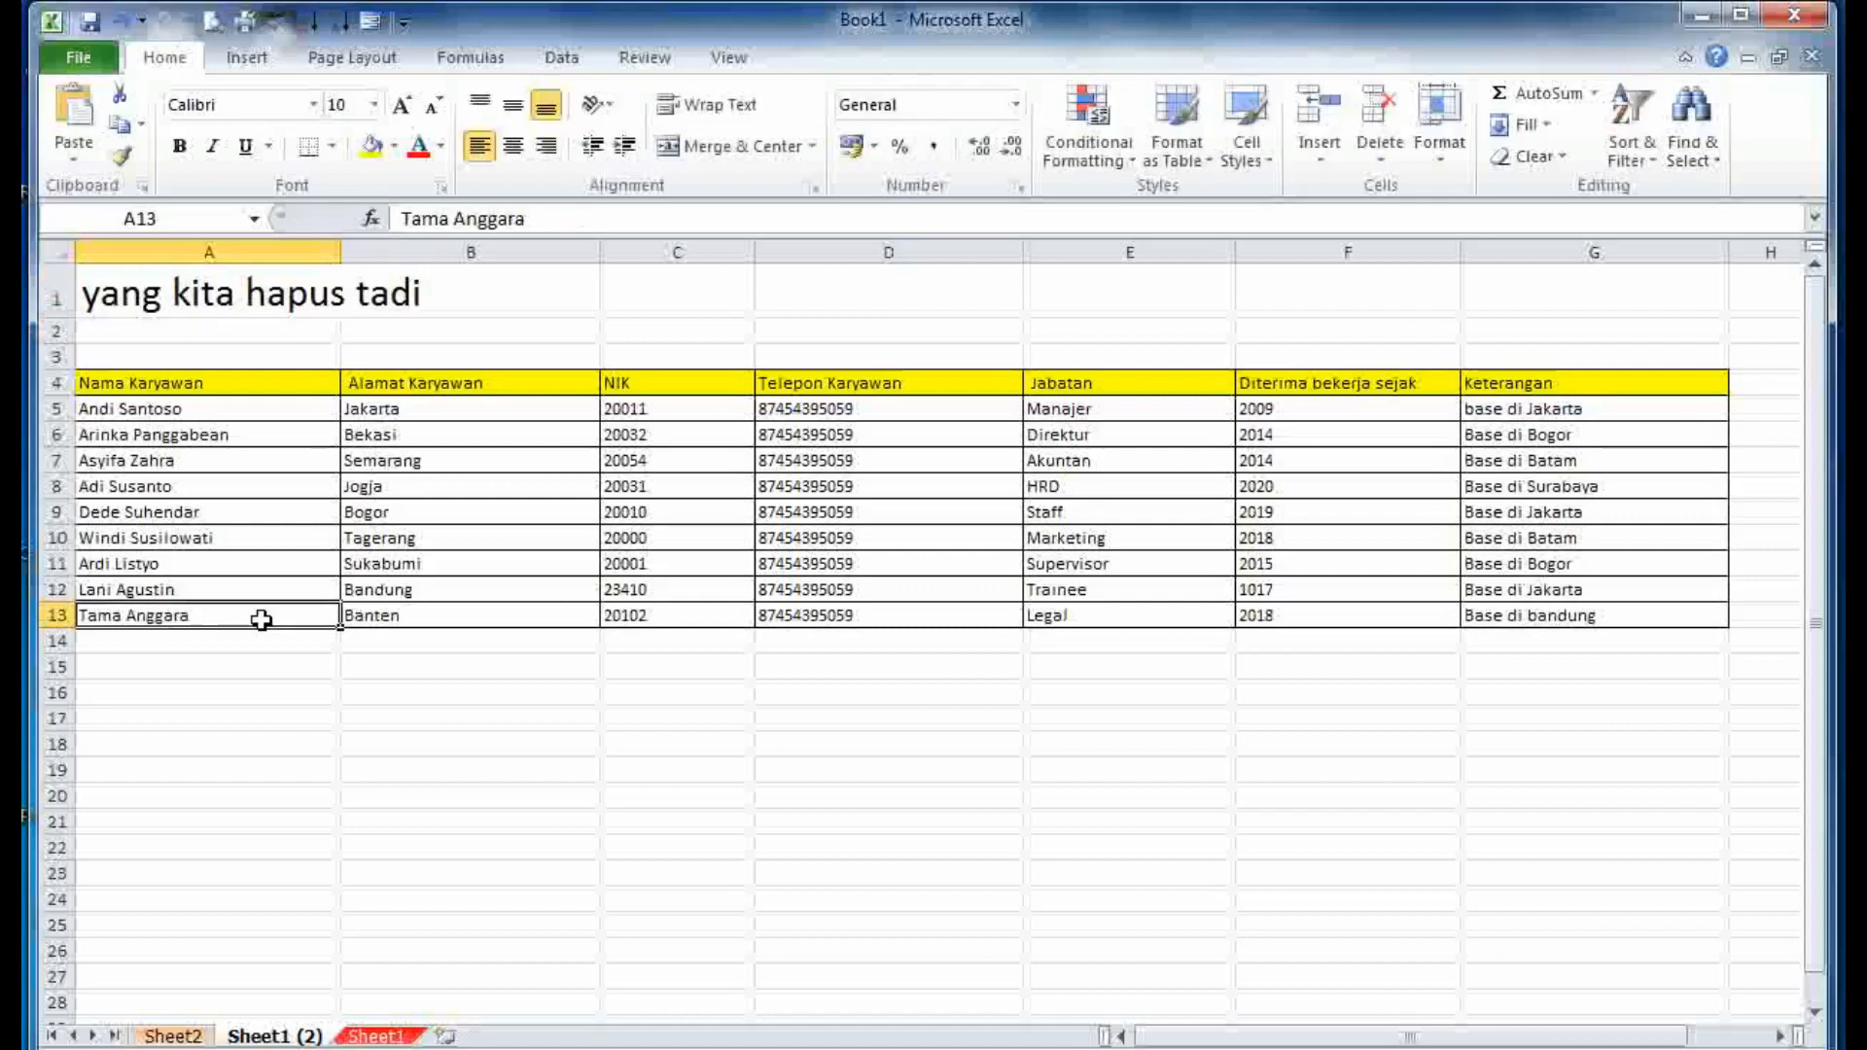
click(375, 1036)
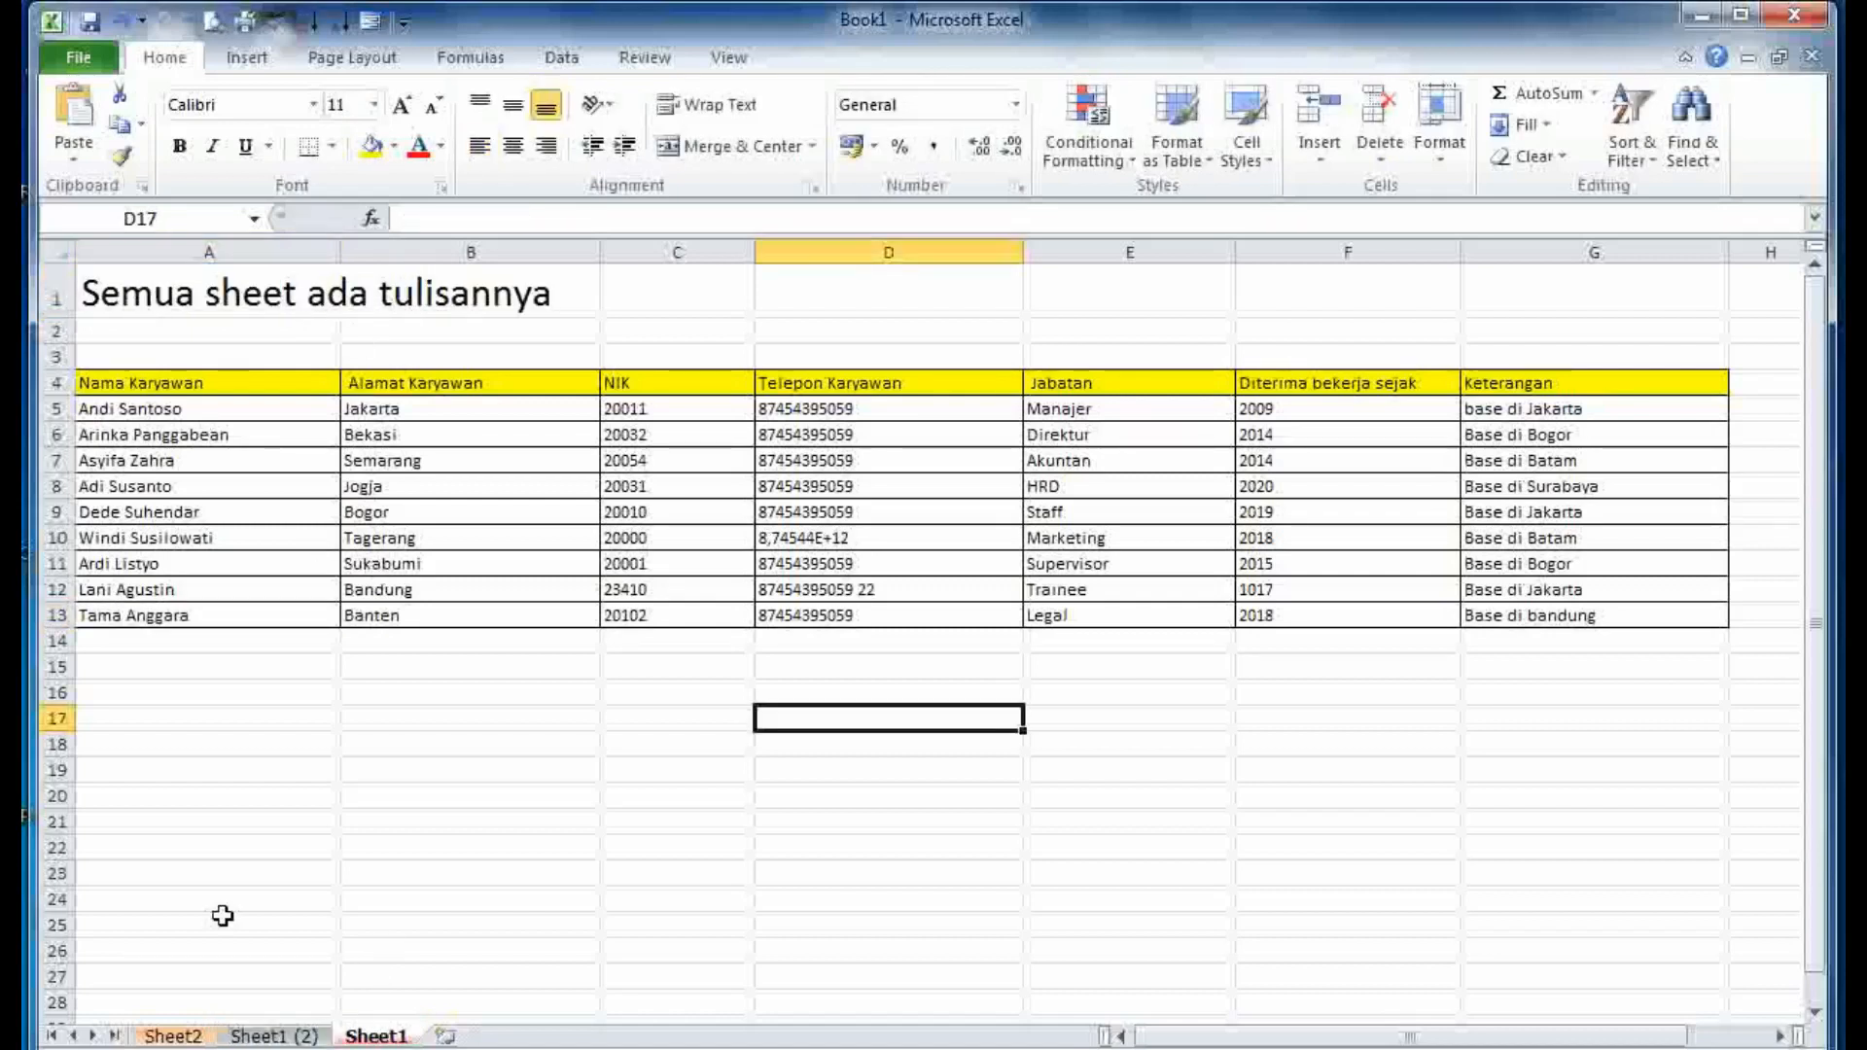
click(257, 1037)
click(165, 1036)
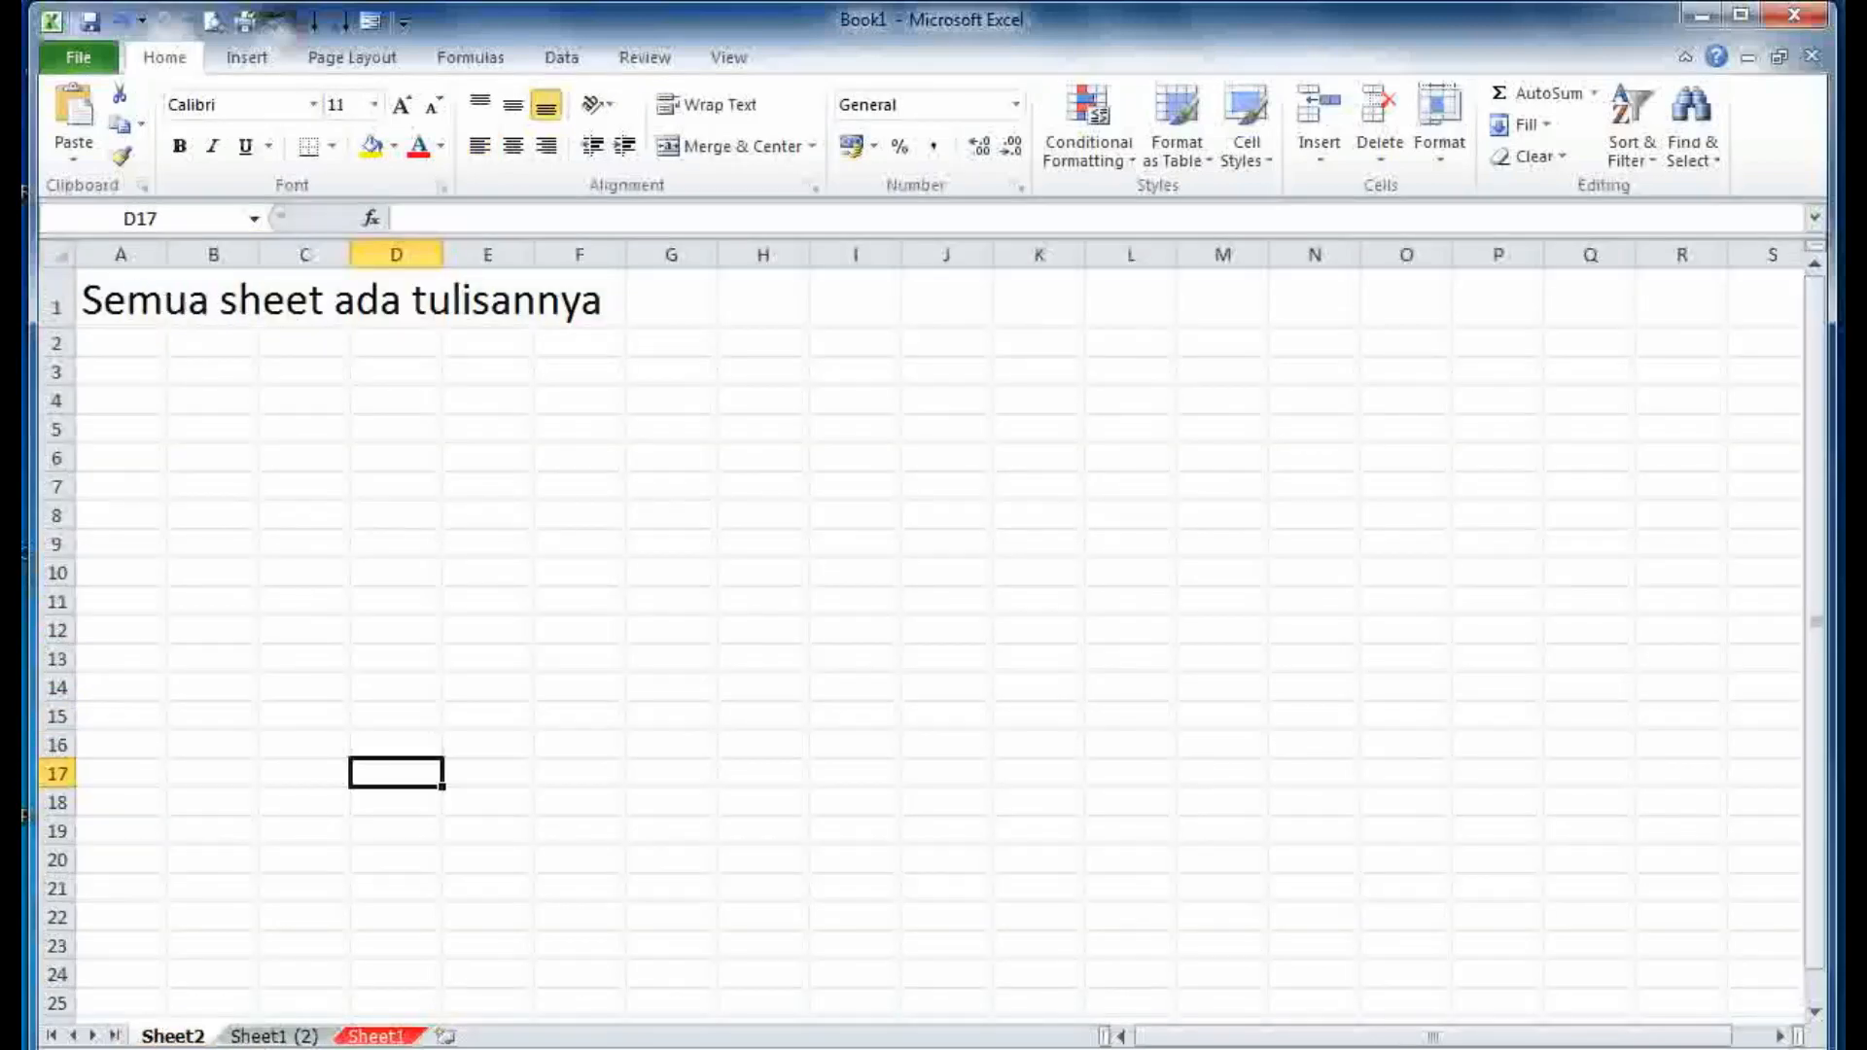
key(alt+Tab)
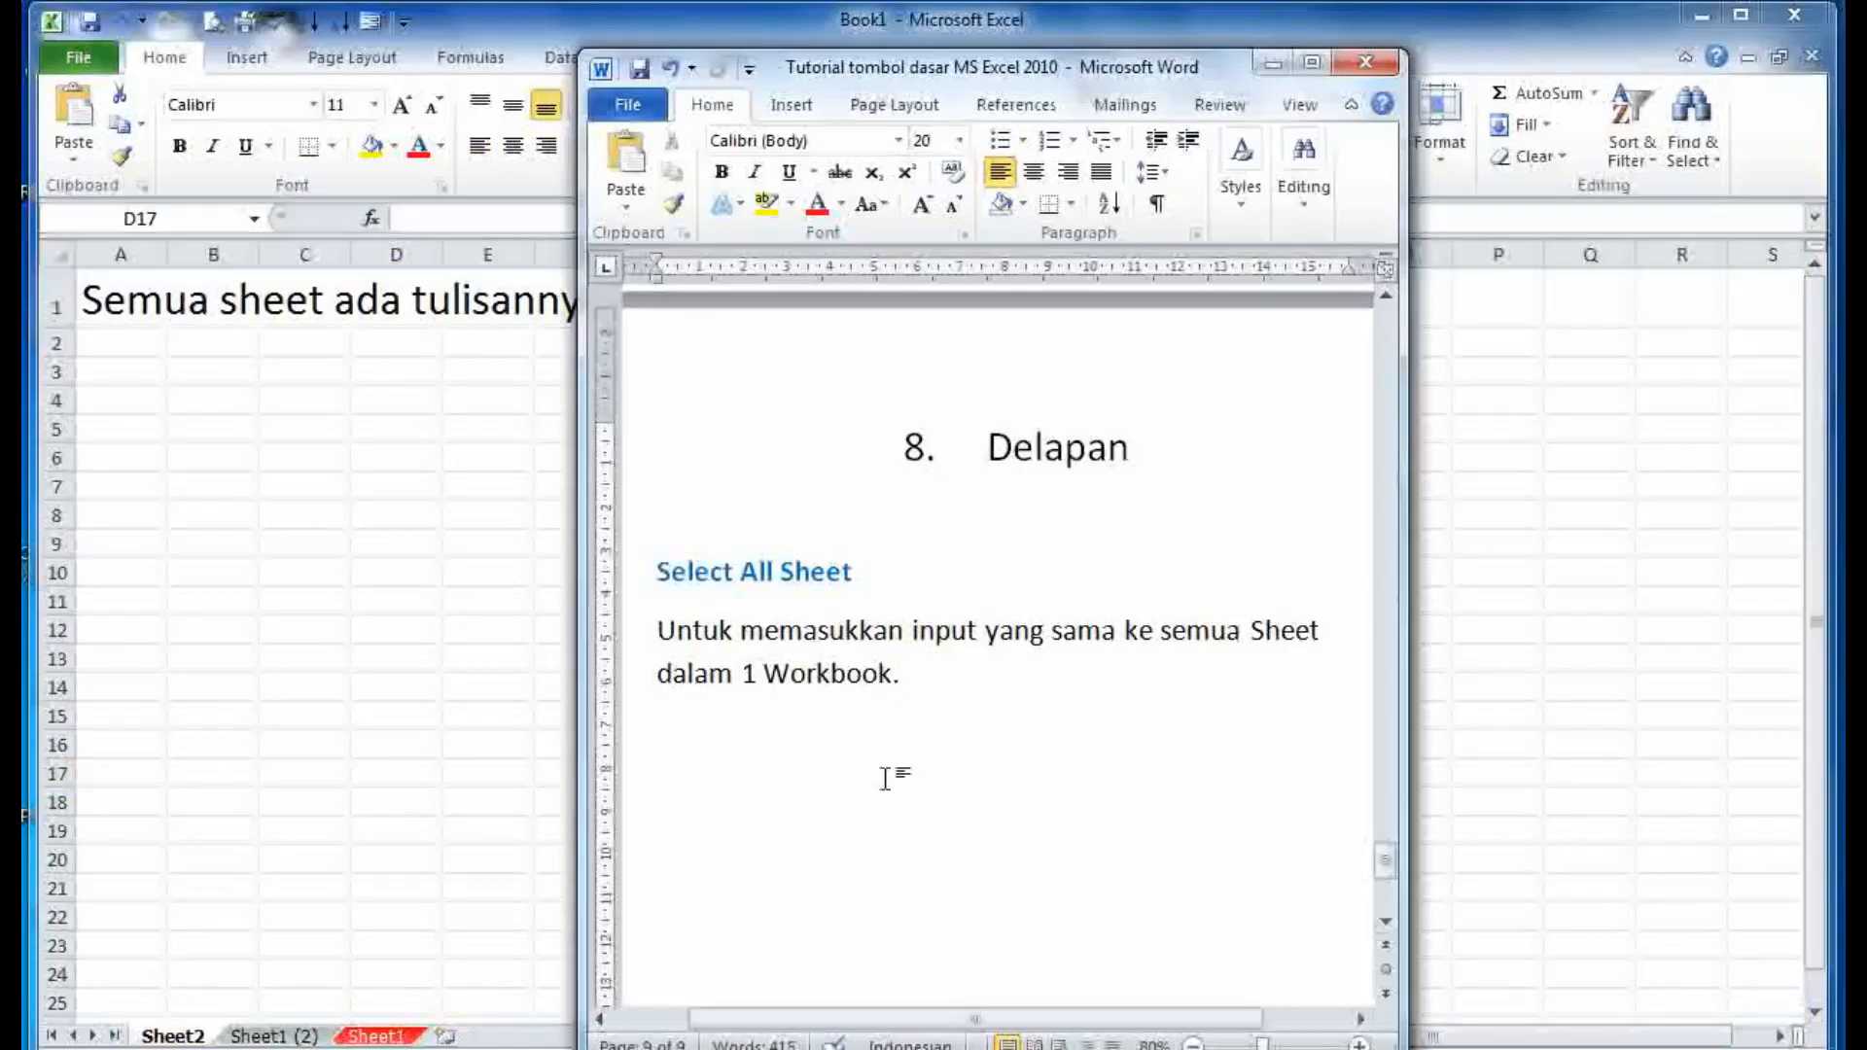
- Switch between Excel and the full-screen Word notes showing 'Terimakasih sudah berkunjung'
key(alt+Tab)
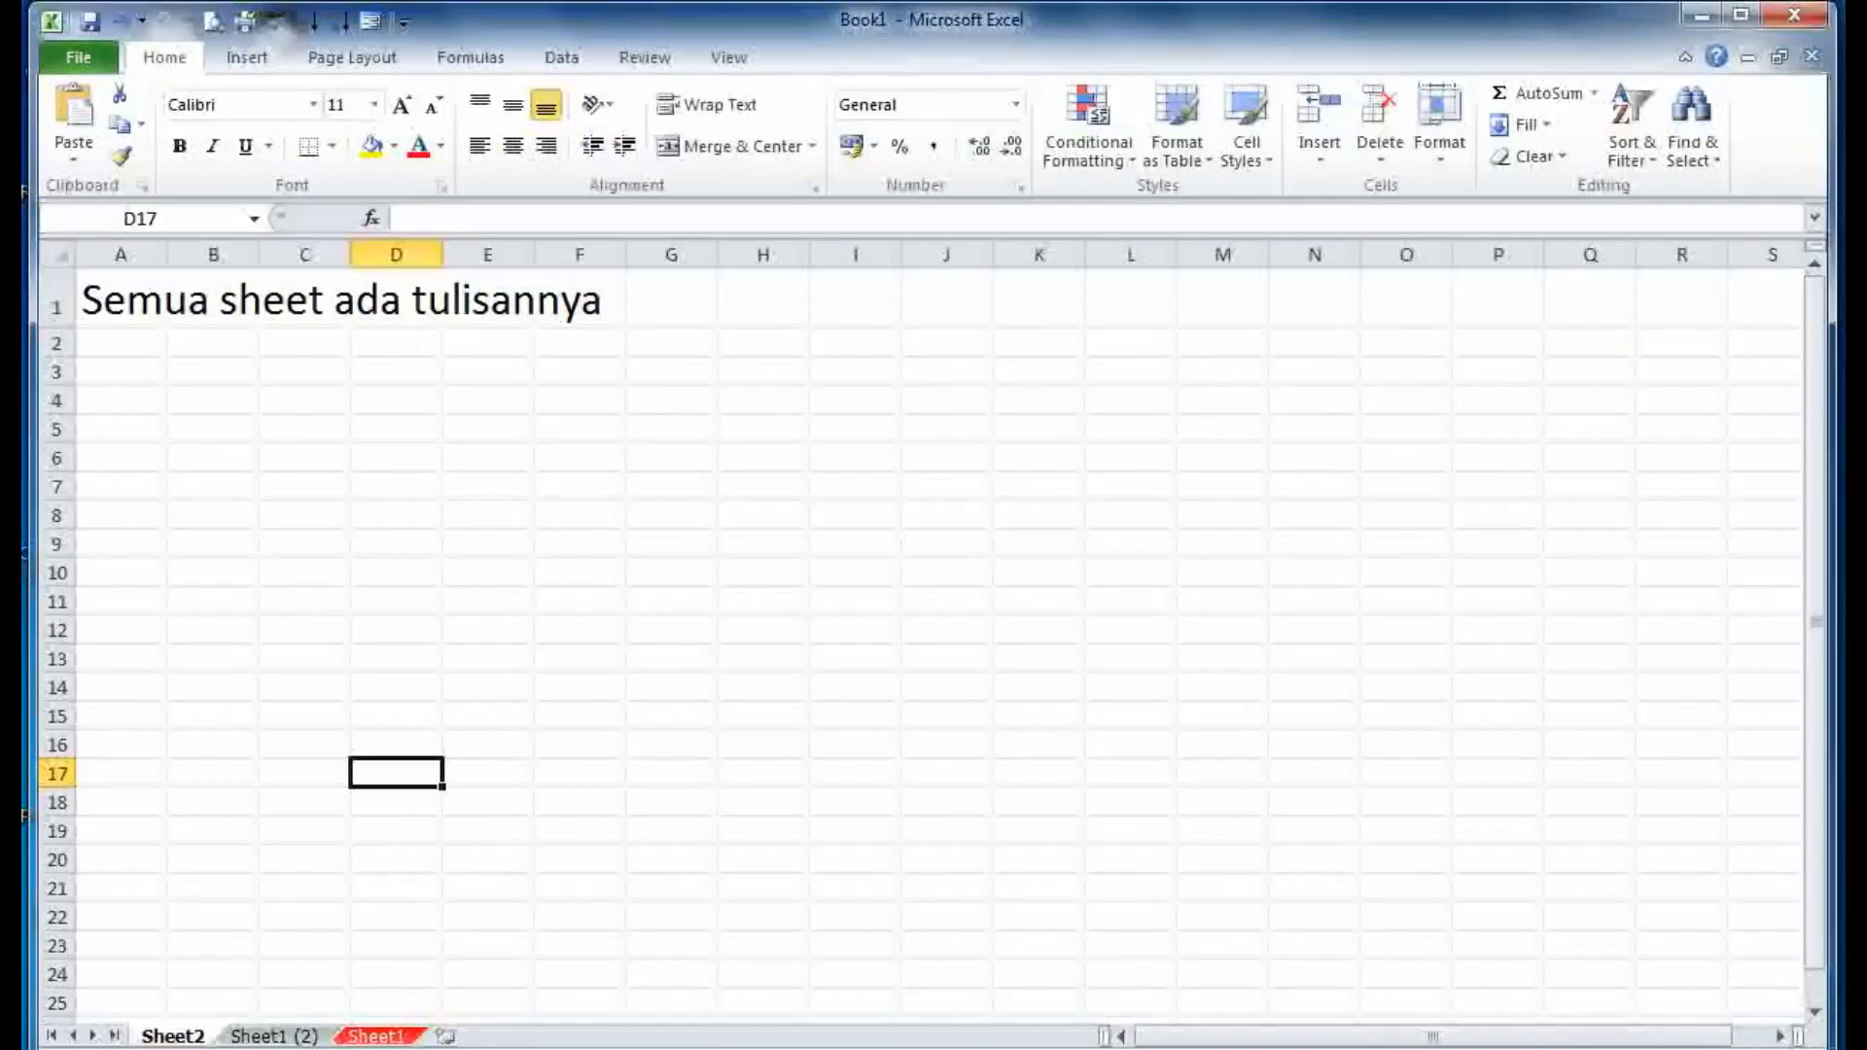
key(alt+Tab)
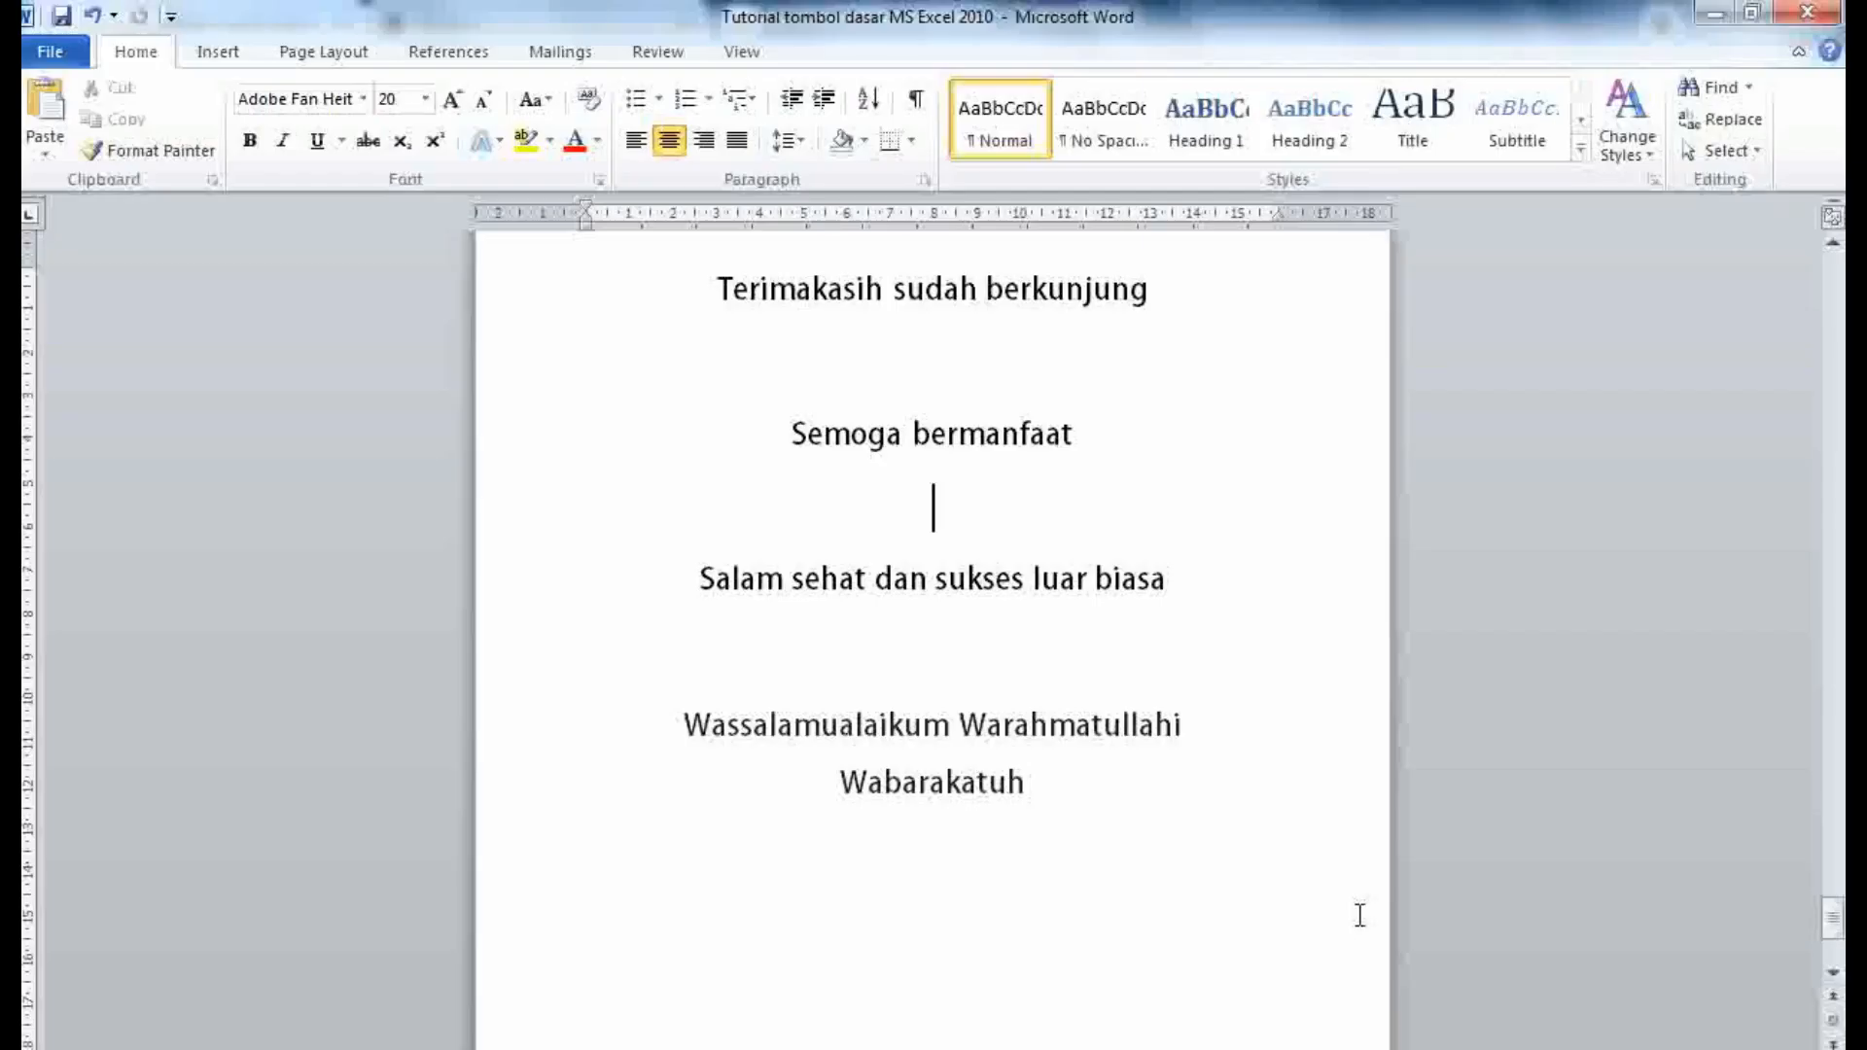